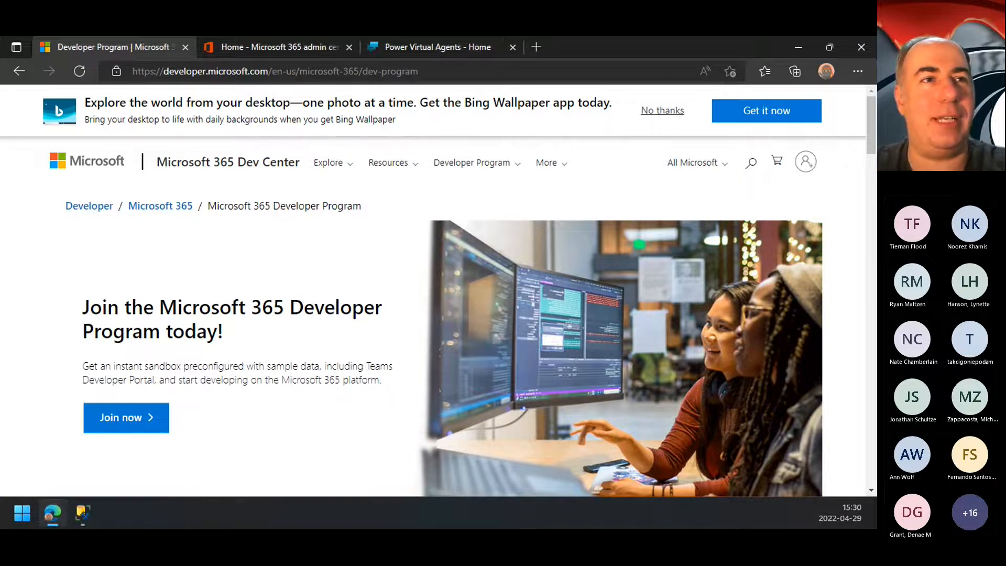
# Step: Dismiss the Bing Wallpaper banner and check which account is signed in to the Microsoft 365 admin center
pyautogui.click(666, 111)
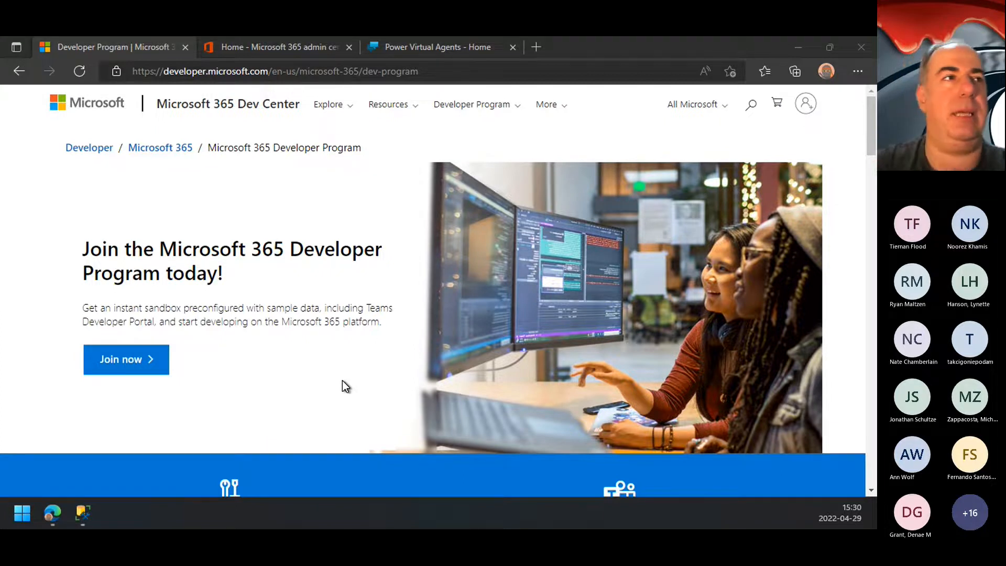
pyautogui.click(278, 52)
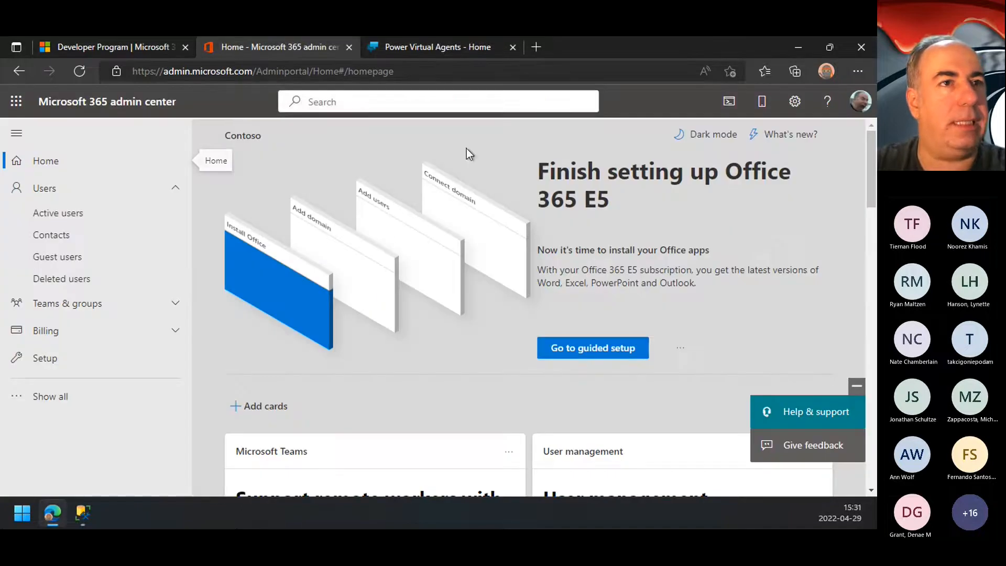
pyautogui.click(860, 101)
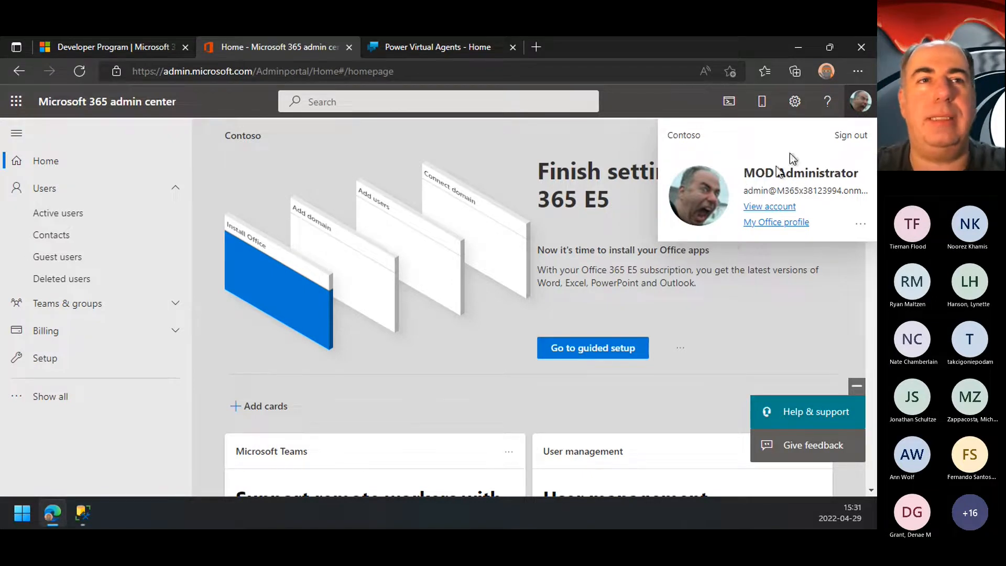
pyautogui.click(514, 128)
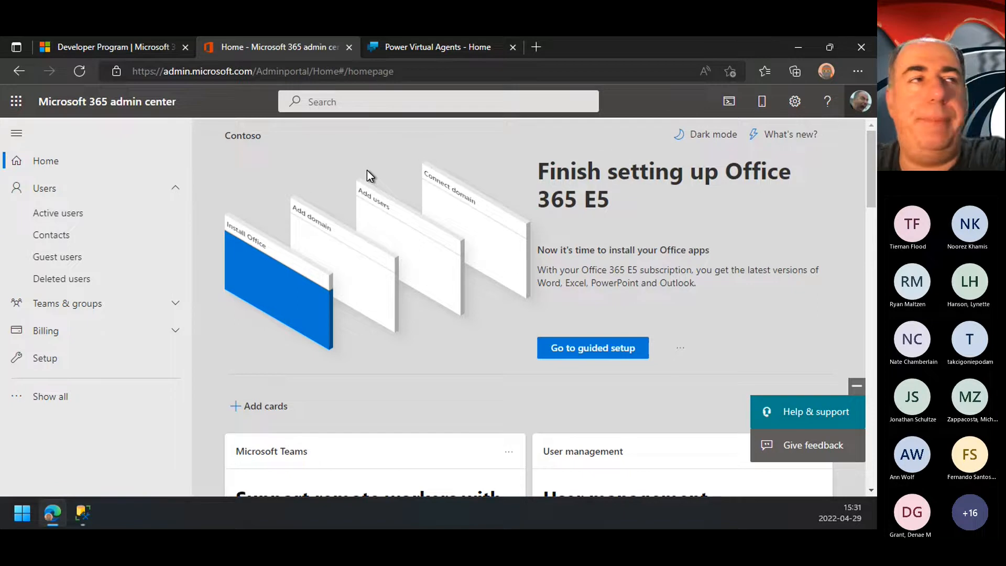
# Step: Close the Microsoft 365 Developer Program page and highlight the domain in the admin center's web address
pyautogui.click(133, 43)
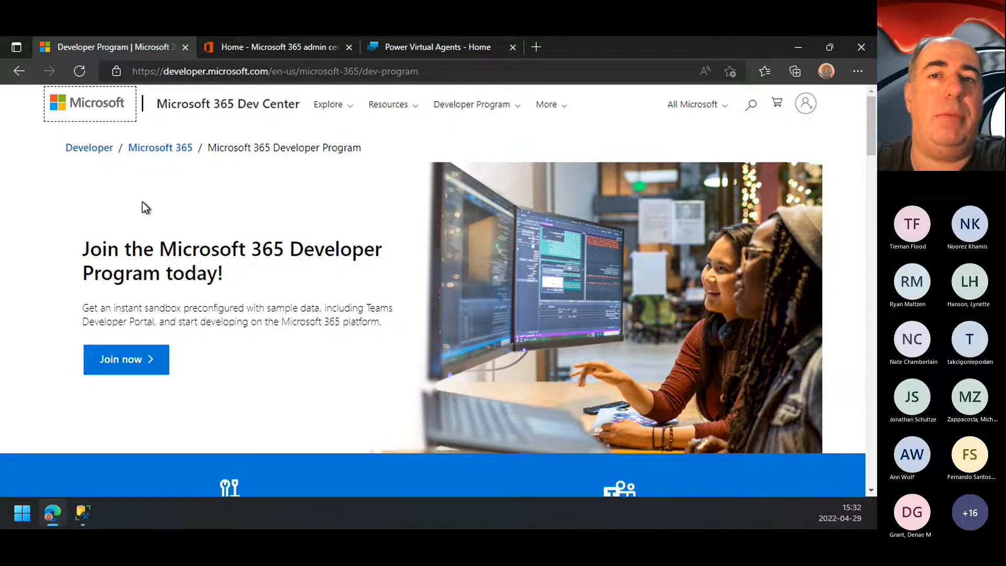
pyautogui.click(185, 48)
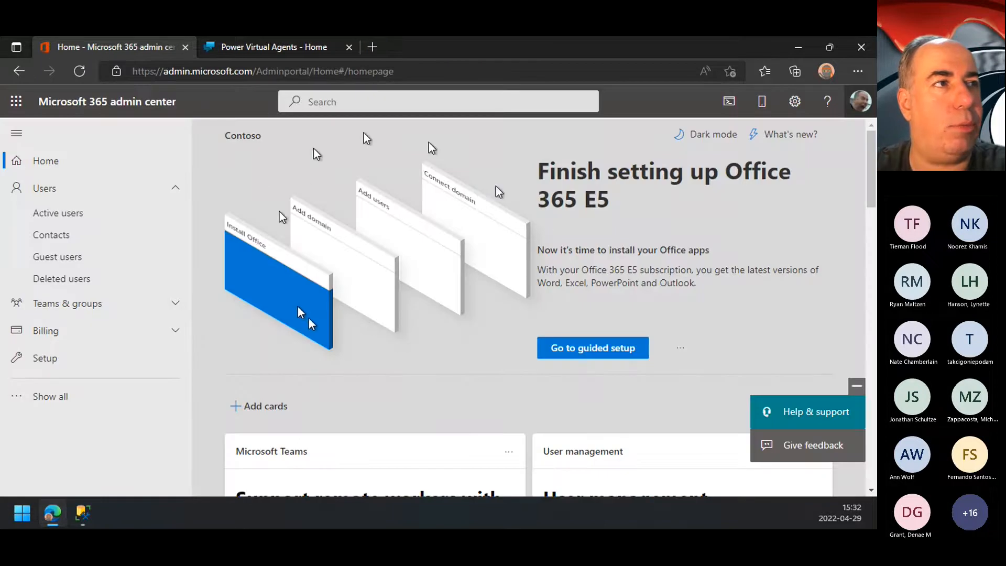
pyautogui.moveTo(253, 72); pyautogui.dragTo(133, 72)
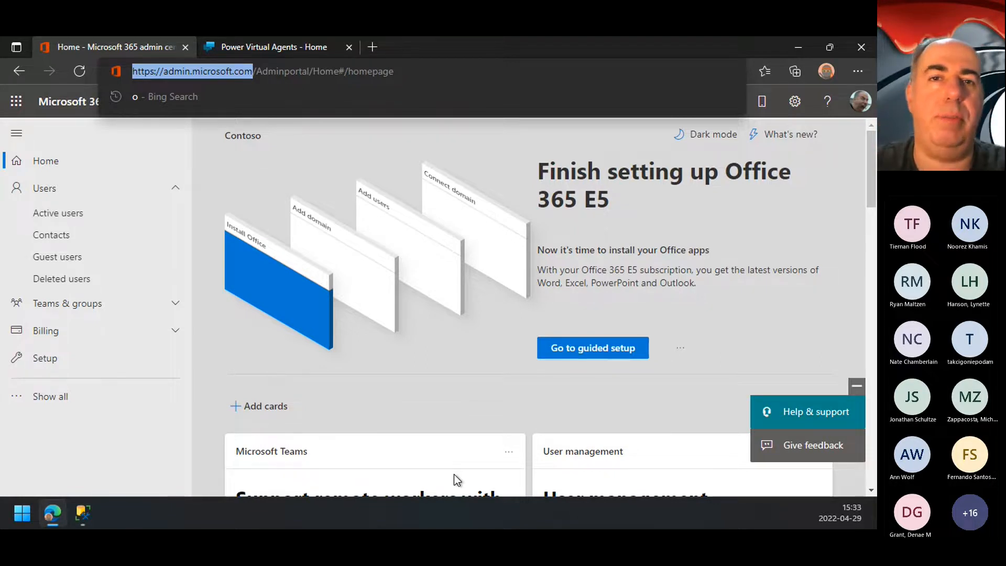
# Step: Open the tenant's active users and look through the full list of accounts and their licenses
pyautogui.click(35, 220)
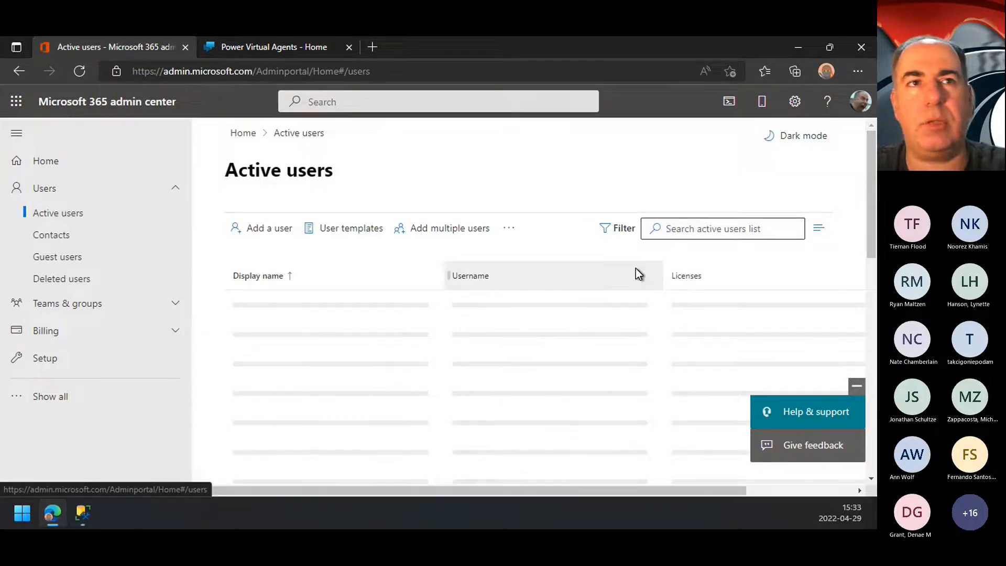
pyautogui.scroll(-2, 636, 269)
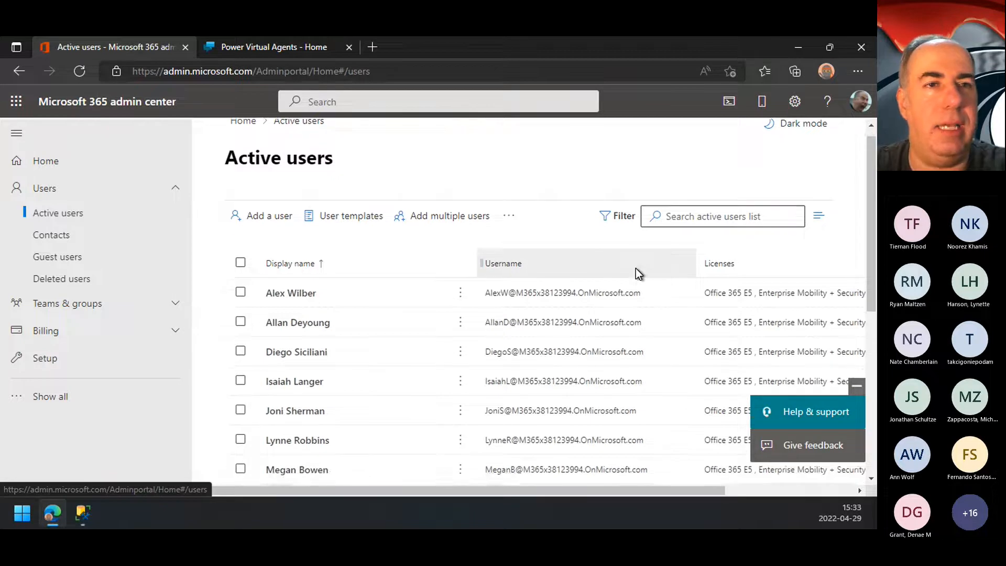
pyautogui.scroll(2, 636, 272)
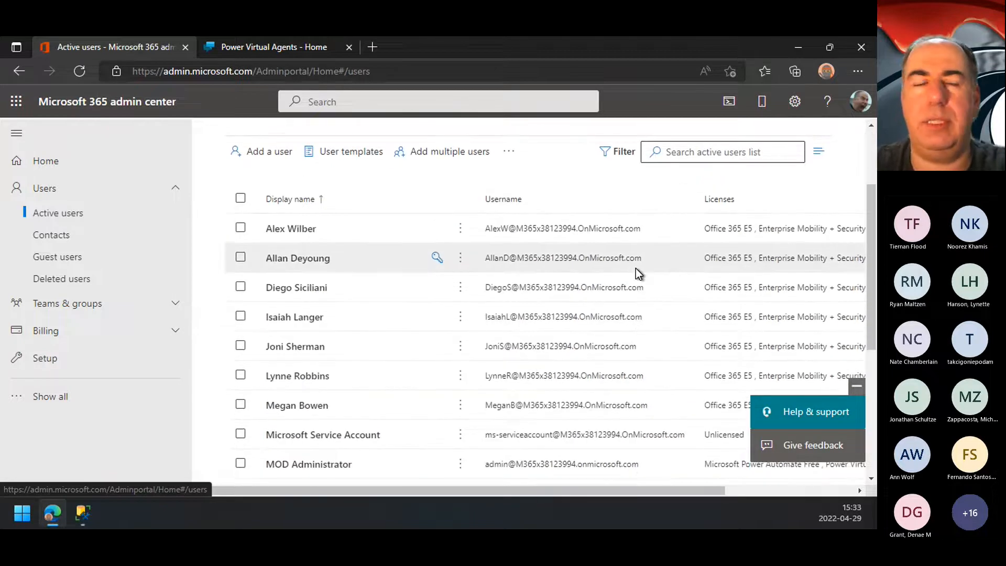
pyautogui.scroll(-3, 636, 268)
pyautogui.scroll(4, 636, 268)
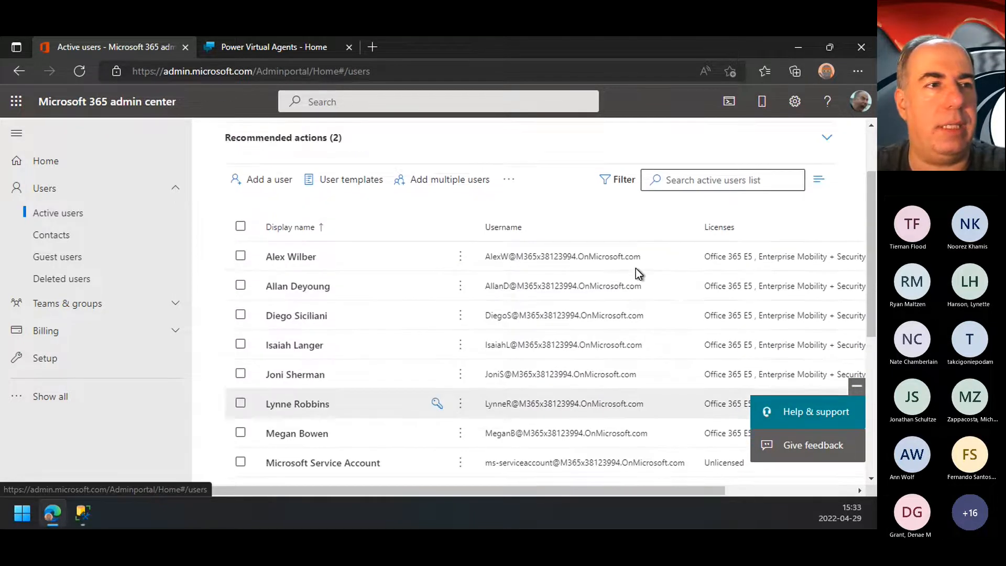
pyautogui.scroll(-3, 636, 269)
pyautogui.scroll(2, 636, 268)
pyautogui.scroll(-3, 636, 268)
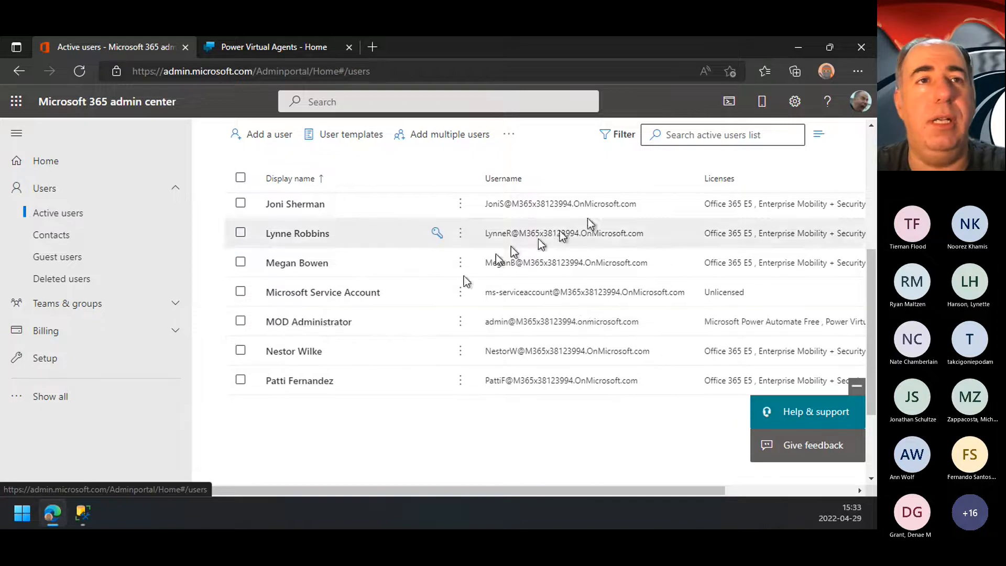
# Step: Check the signed-in account, then examine the licenses assigned to the MOD Administrator user
pyautogui.click(851, 106)
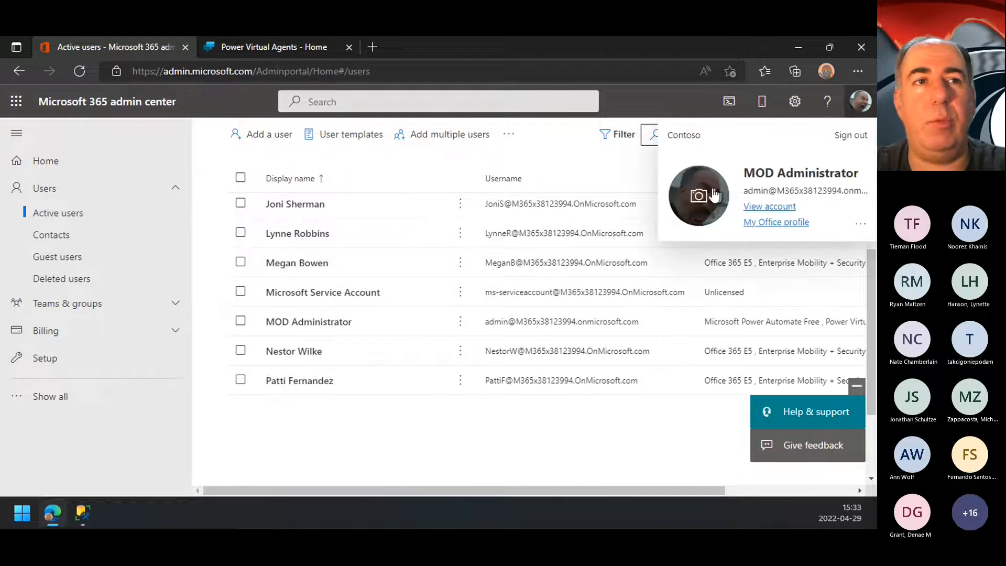
pyautogui.click(317, 324)
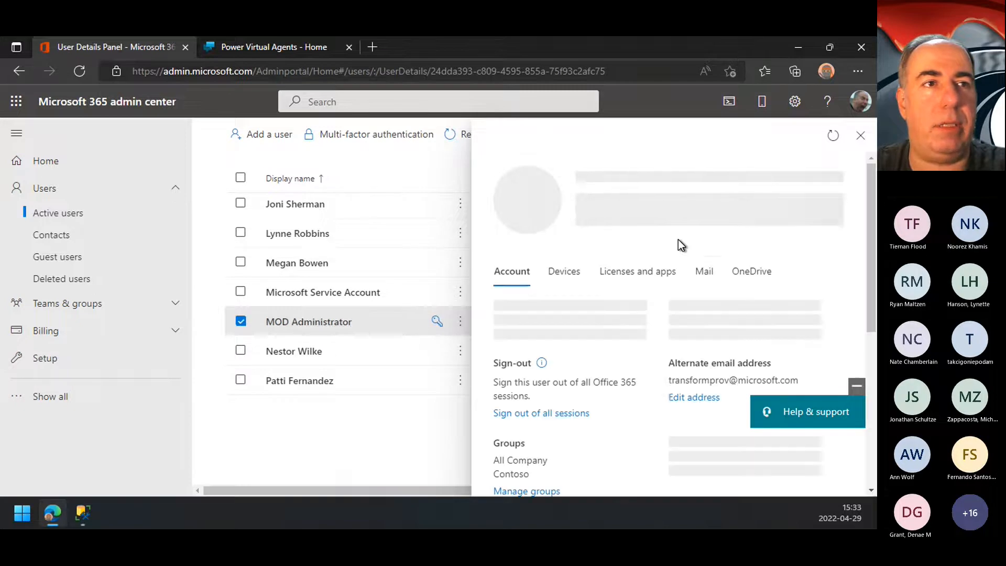
pyautogui.click(630, 288)
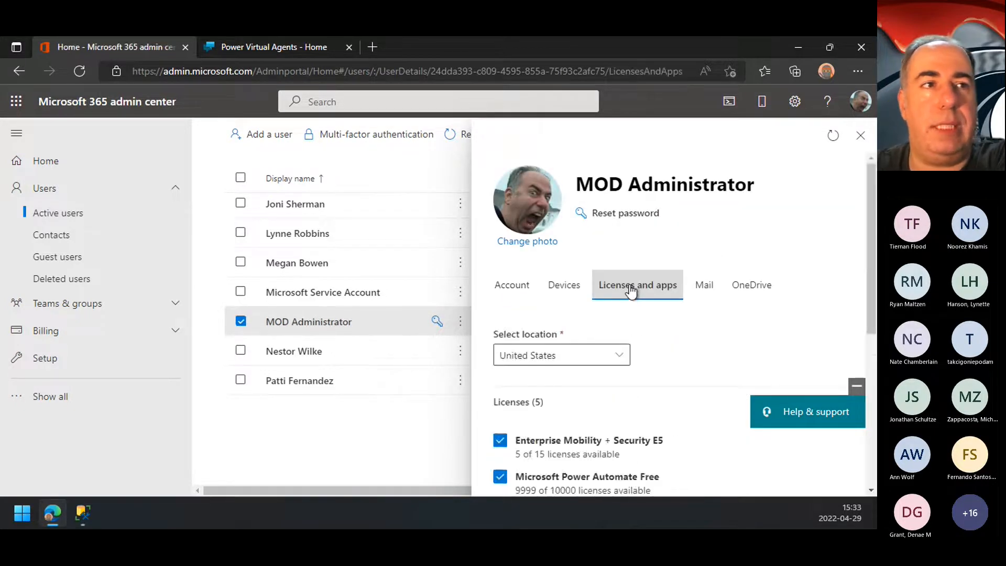
pyautogui.scroll(-5, 630, 289)
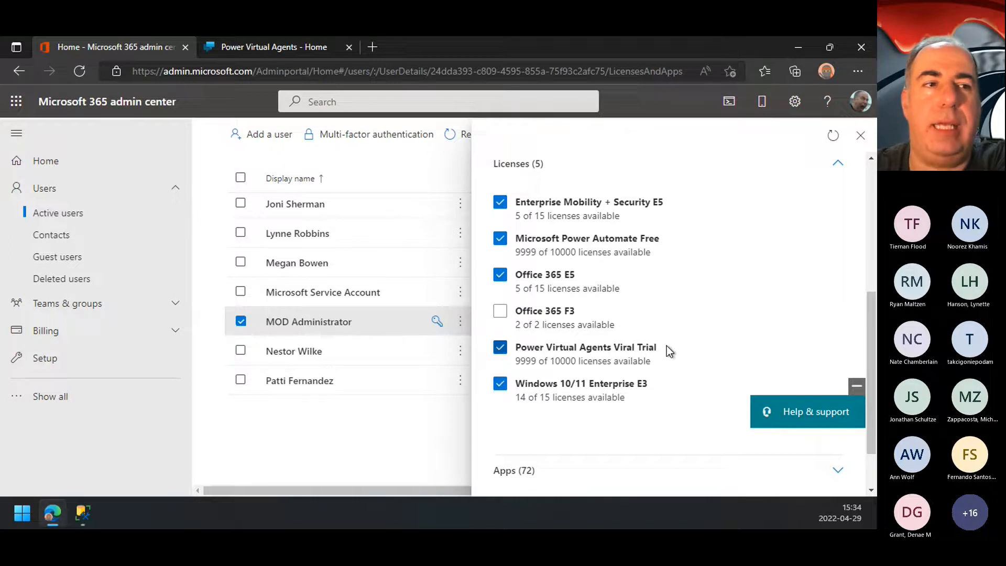
# Step: Open powerva.microsoft.com in a new browser tab
pyautogui.click(373, 47)
pyautogui.write('pow')
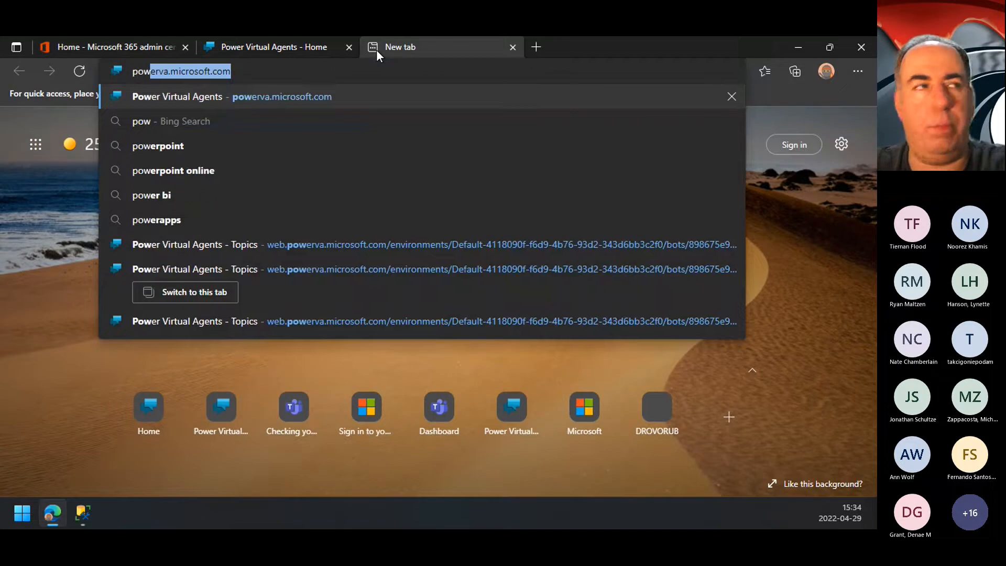
pyautogui.press('BackSpace')
pyautogui.press('BackSpace')
pyautogui.press('BackSpace')
pyautogui.write('p')
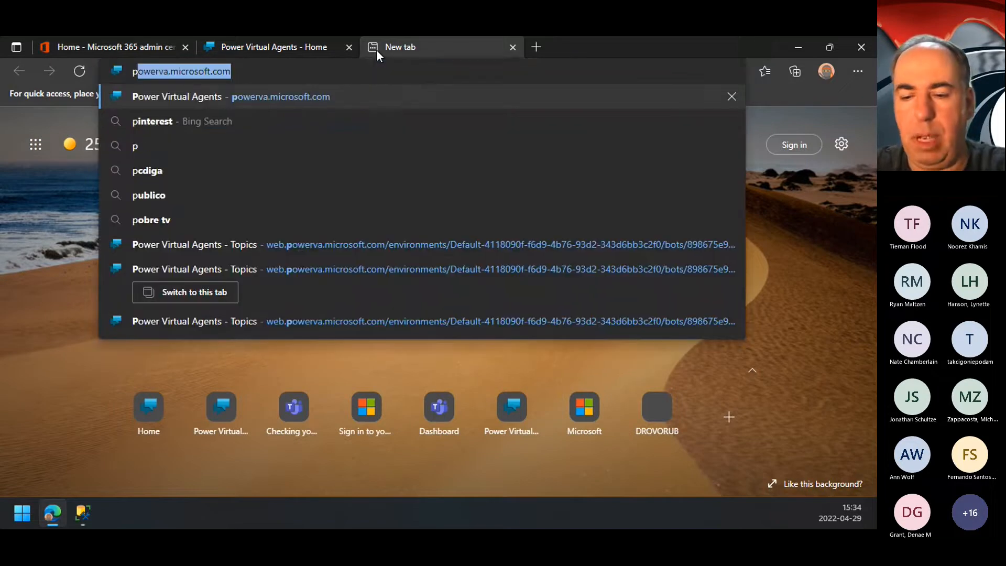
pyautogui.write('owerva.')
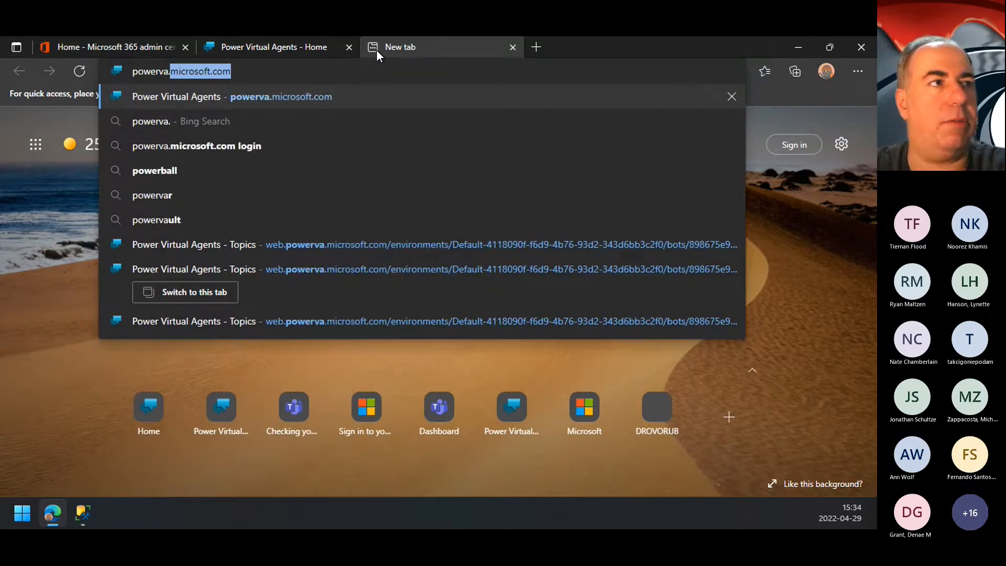
pyautogui.press('Return')
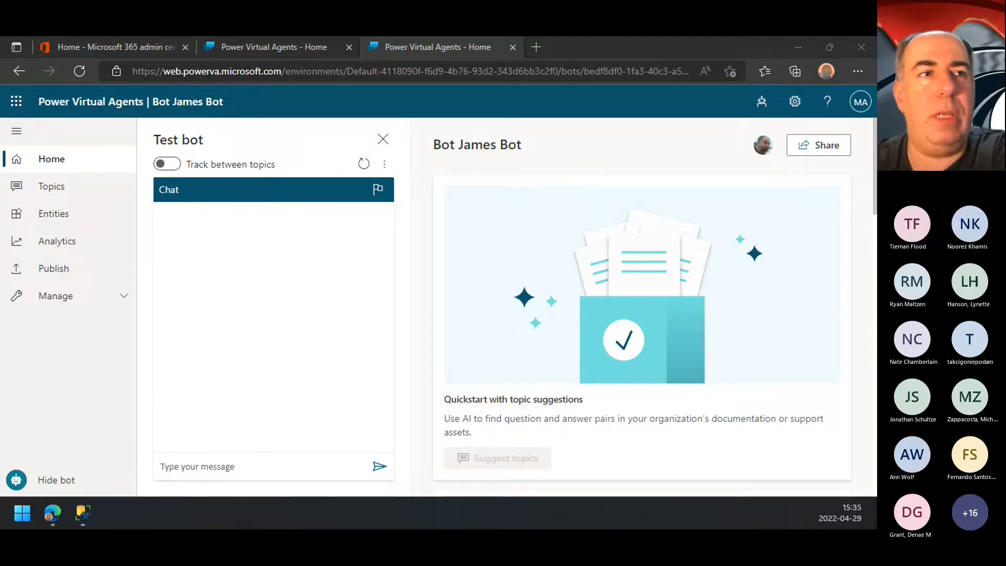
# Step: Return to the admin center, examine the organization's products under Billing, and check the signed-in account
pyautogui.click(113, 44)
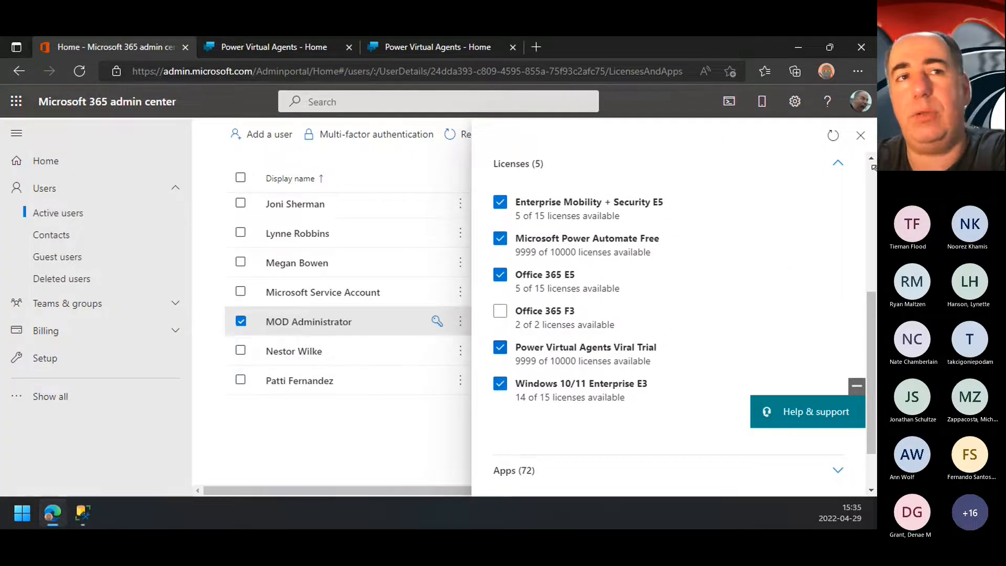
pyautogui.click(860, 135)
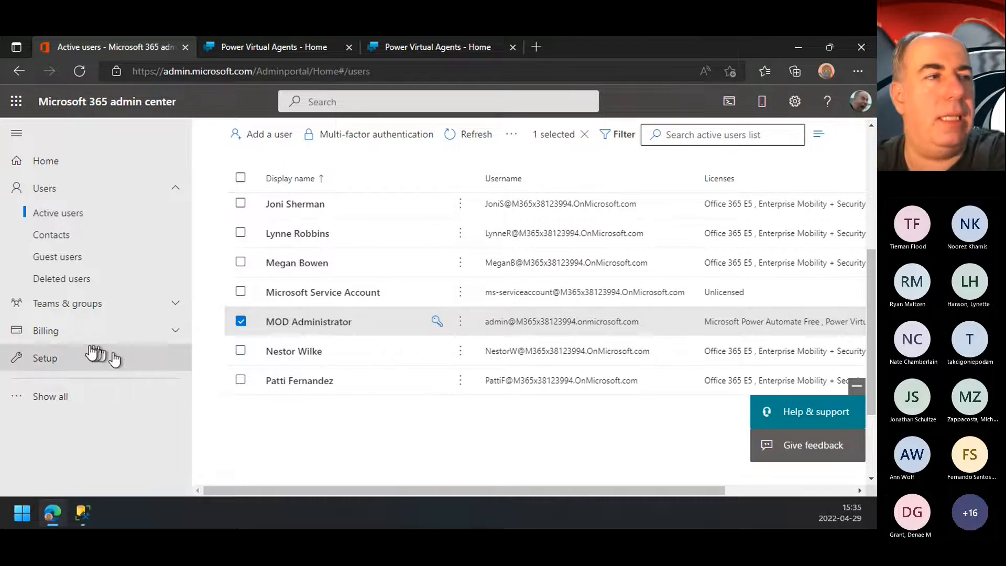
pyautogui.click(57, 341)
pyautogui.scroll(-1, 128, 422)
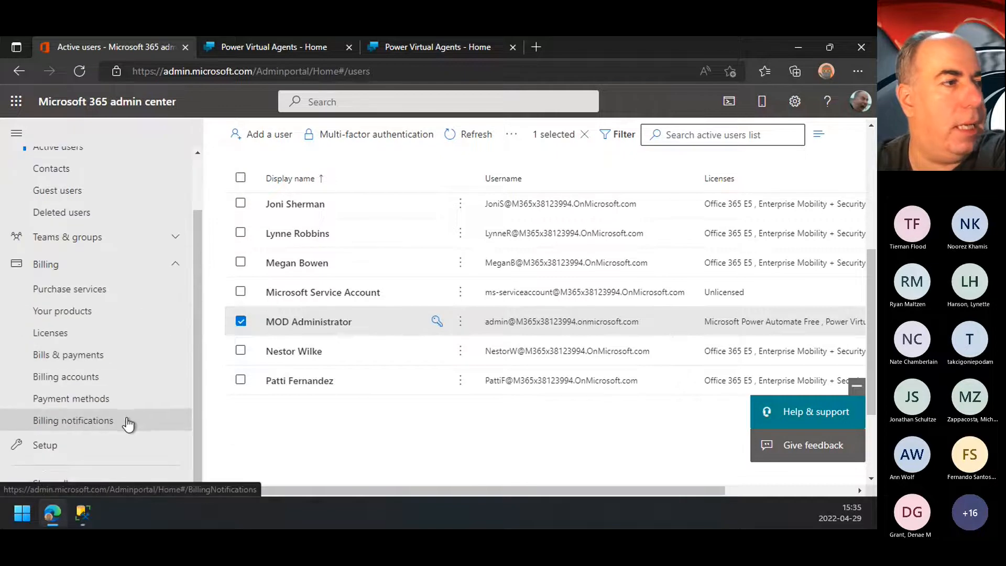
pyautogui.click(64, 313)
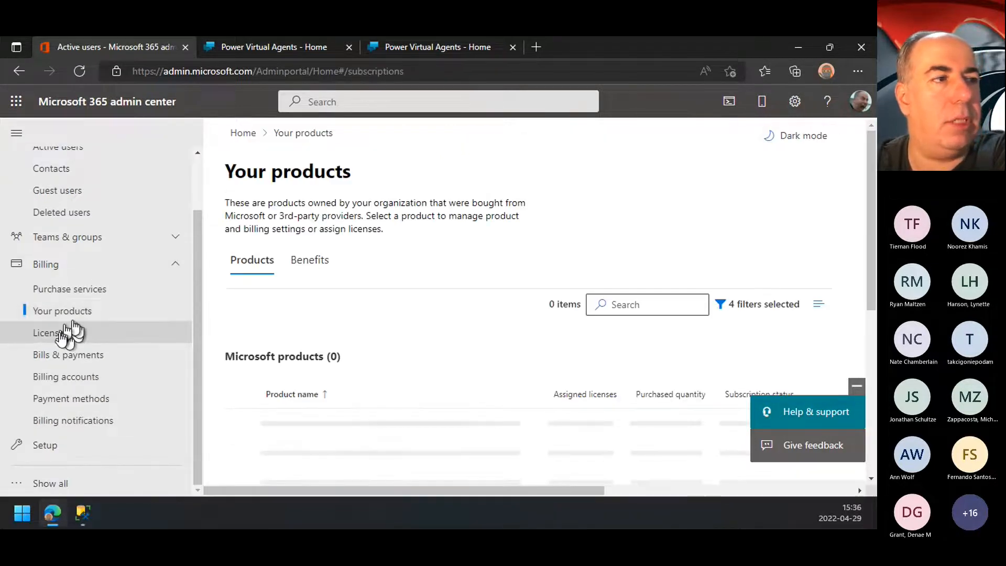
pyautogui.scroll(-3, 440, 288)
pyautogui.scroll(1, 440, 288)
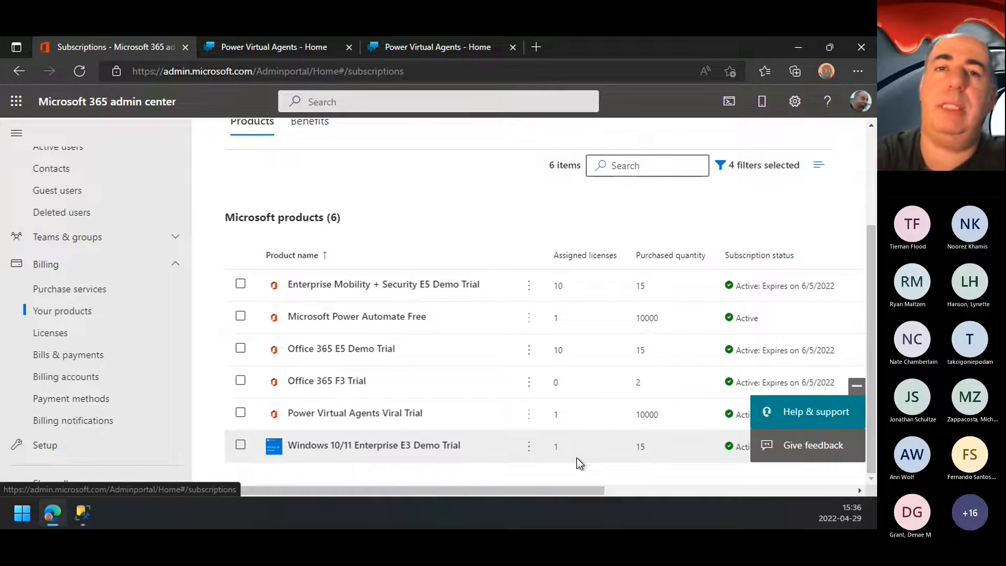
pyautogui.click(854, 107)
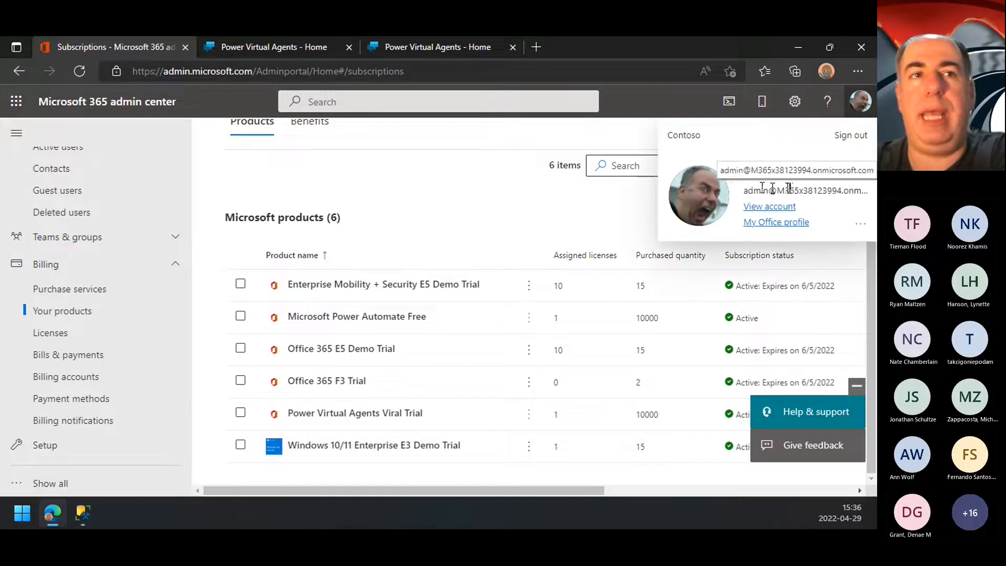
pyautogui.click(487, 151)
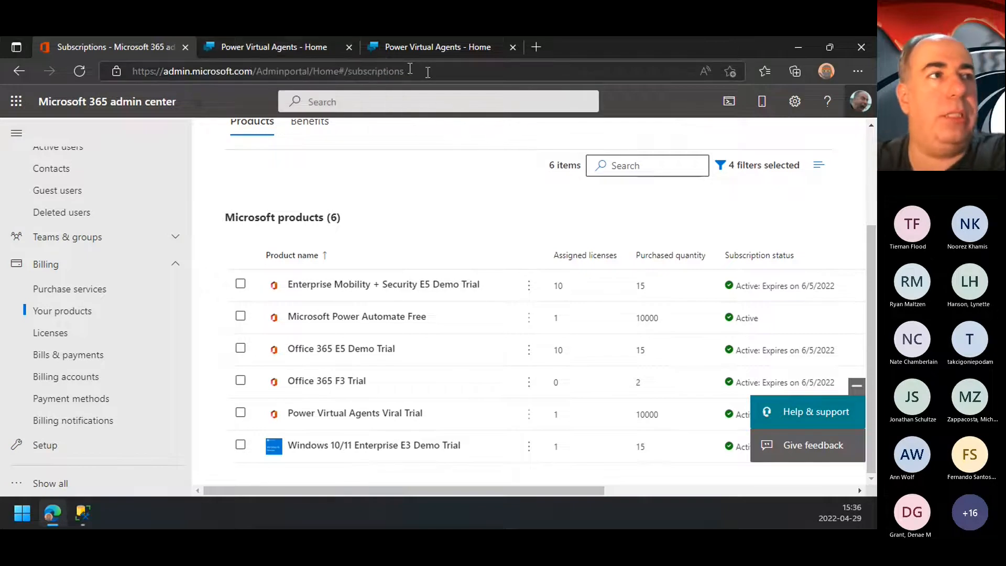
# Step: Expand the Microsoft 365 admin center navigation to view the full list of admin centers
pyautogui.click(437, 46)
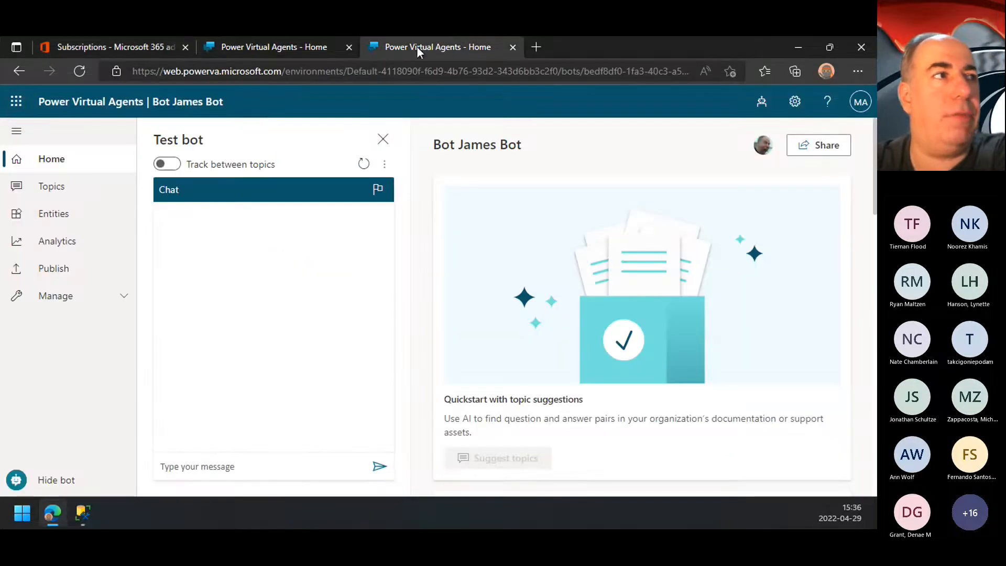
pyautogui.click(171, 51)
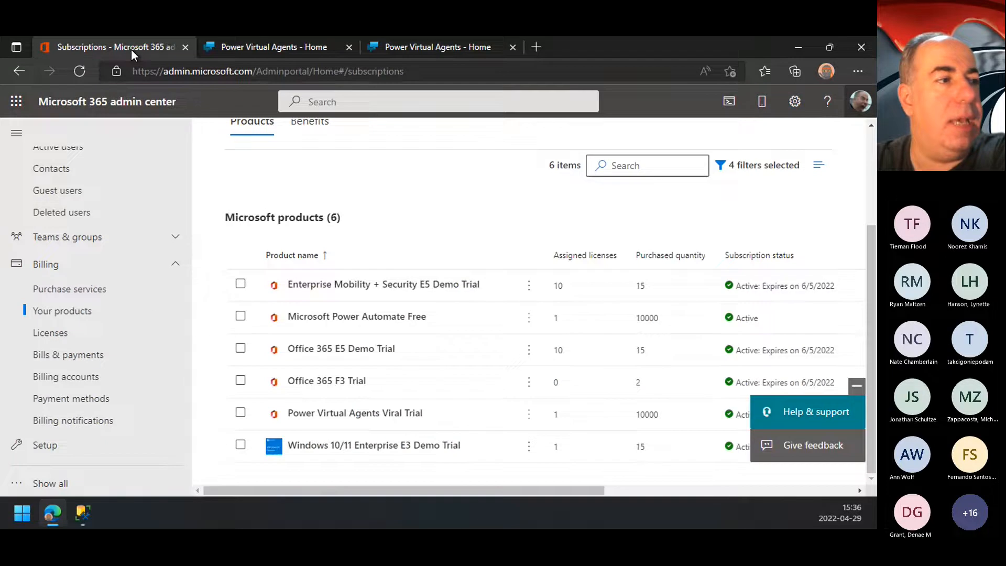
pyautogui.click(78, 481)
pyautogui.scroll(-4, 78, 472)
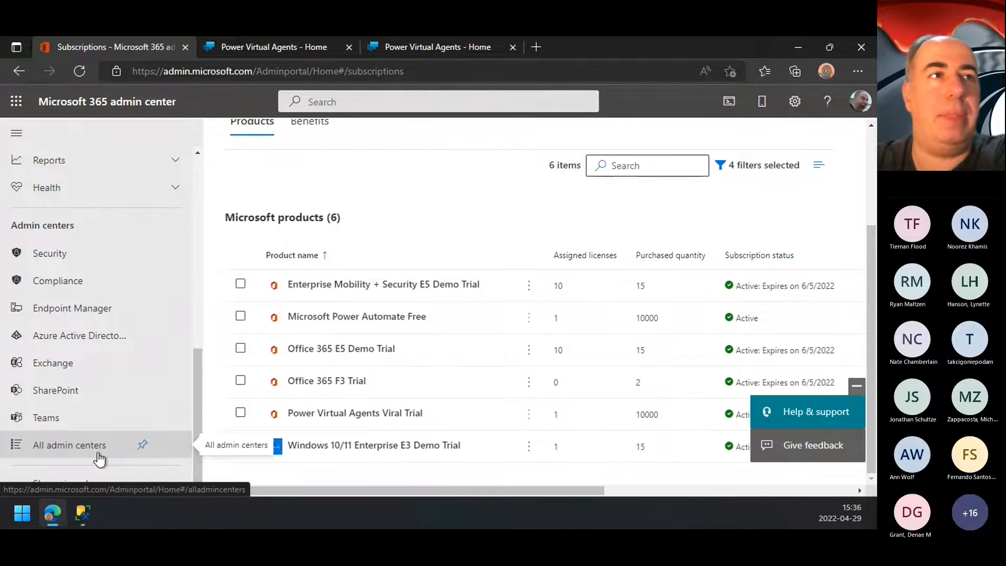
# Step: Switch to Power Virtual Agents and start creating a new bot from the list of bots
pyautogui.click(435, 50)
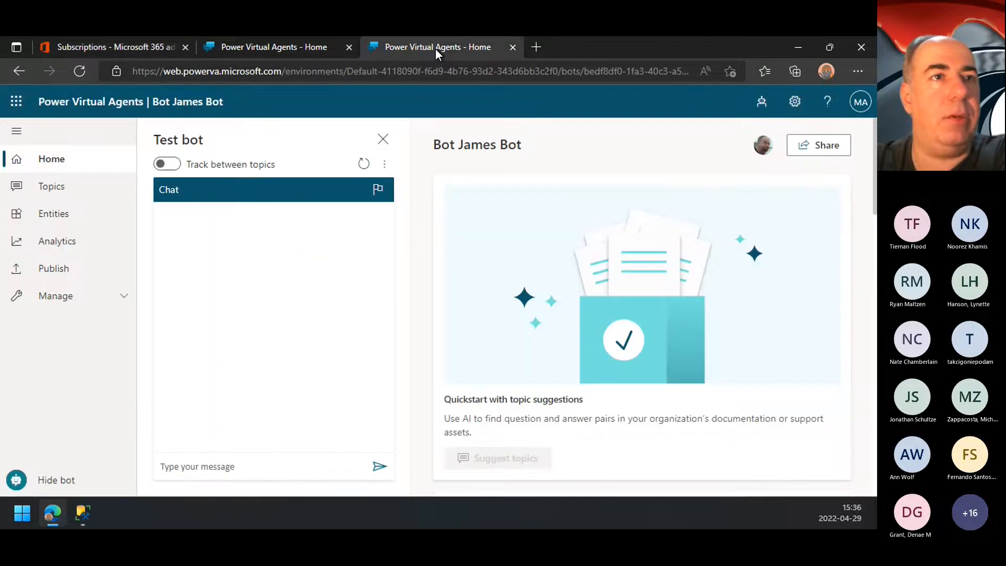
pyautogui.click(761, 108)
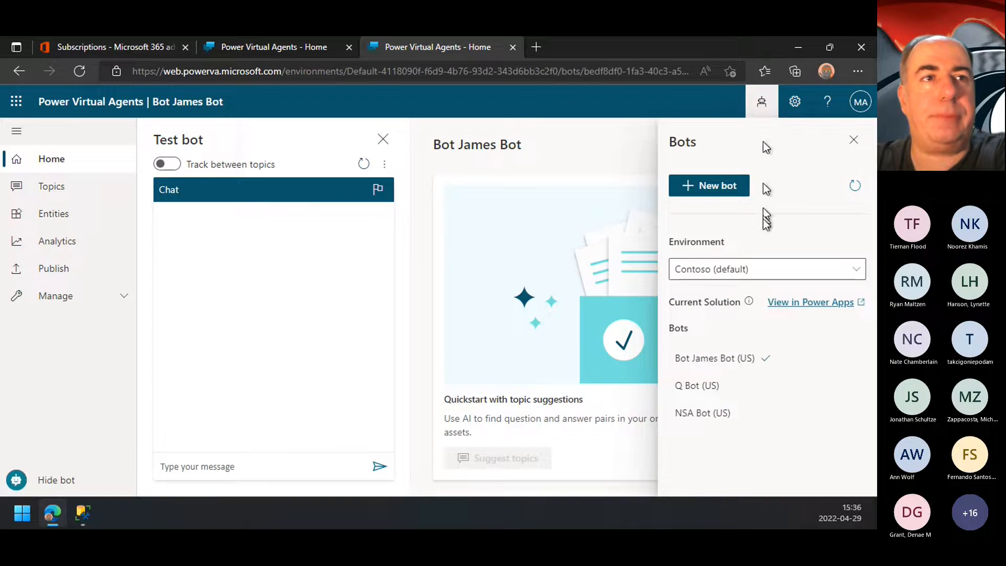
pyautogui.click(722, 195)
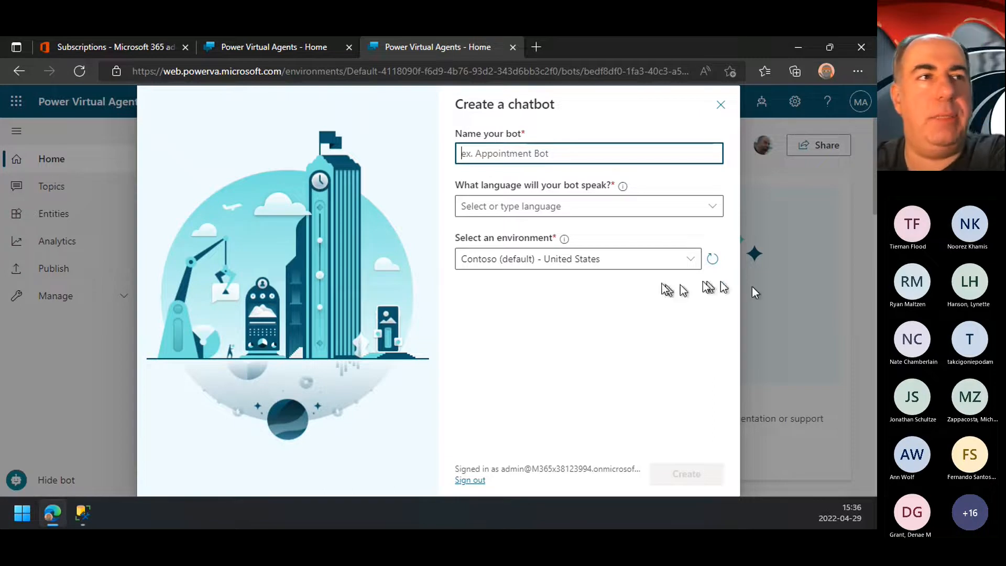
pyautogui.write('asjajkdsajk')
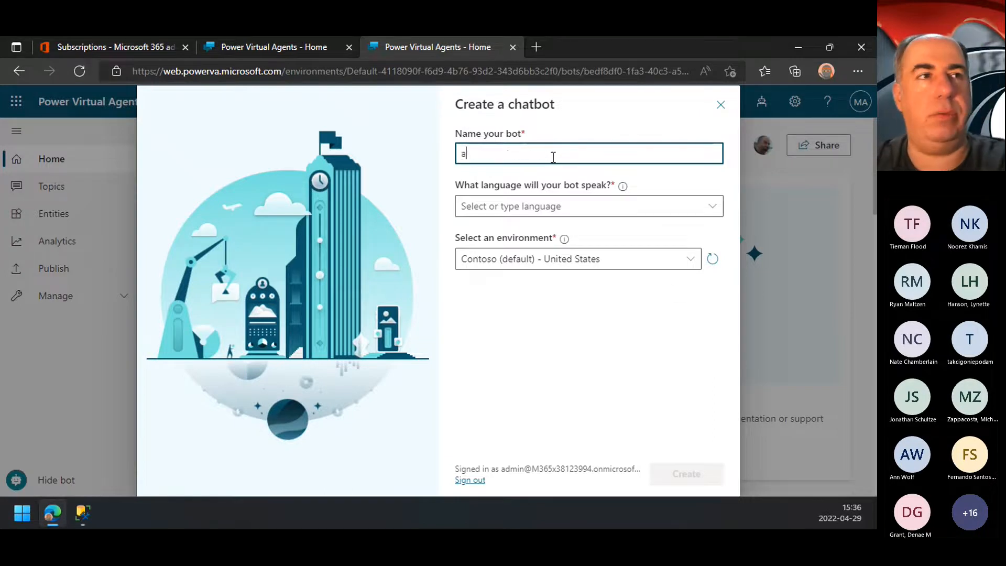
pyautogui.press('BackSpace')
pyautogui.press('BackSpace')
pyautogui.press('BackSpace')
pyautogui.press('BackSpace')
pyautogui.press('BackSpace')
pyautogui.press('BackSpace')
pyautogui.press('BackSpace')
pyautogui.press('BackSpace')
pyautogui.press('BackSpace')
pyautogui.press('BackSpace')
pyautogui.press('BackSpace')
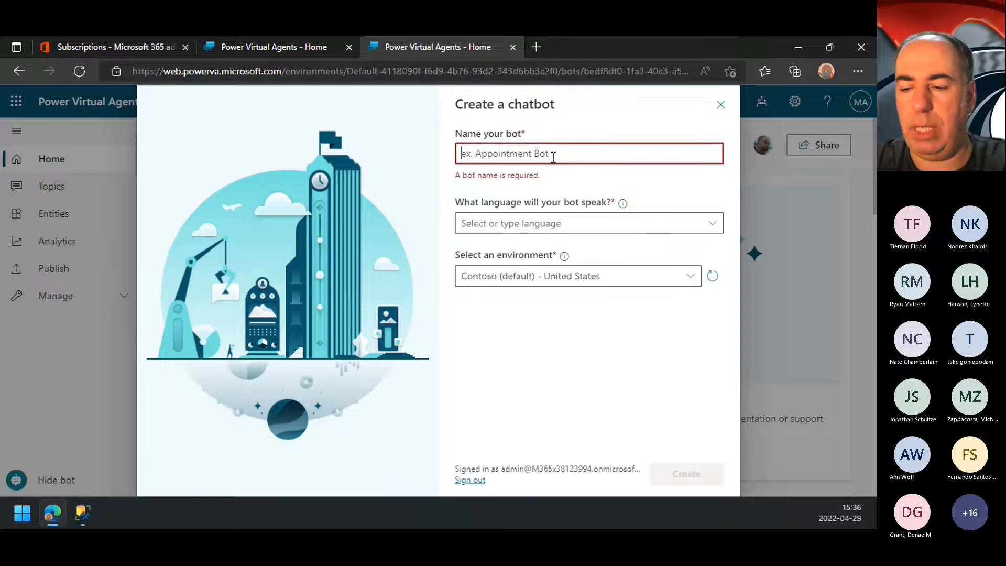
# Step: Name the new chatbot MI6 Bot and set its language to English (US)
pyautogui.write('MI')
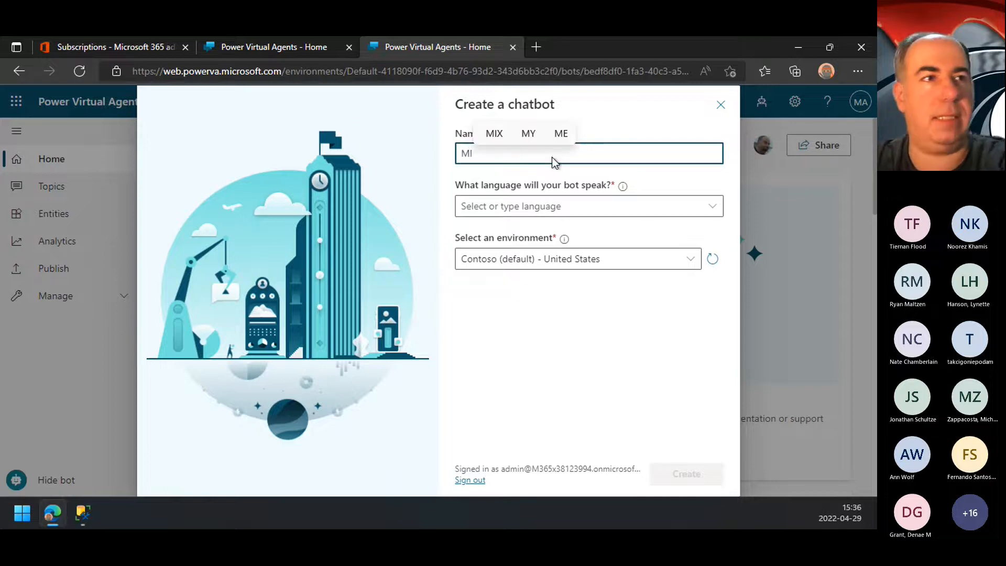
pyautogui.write('6 Bot')
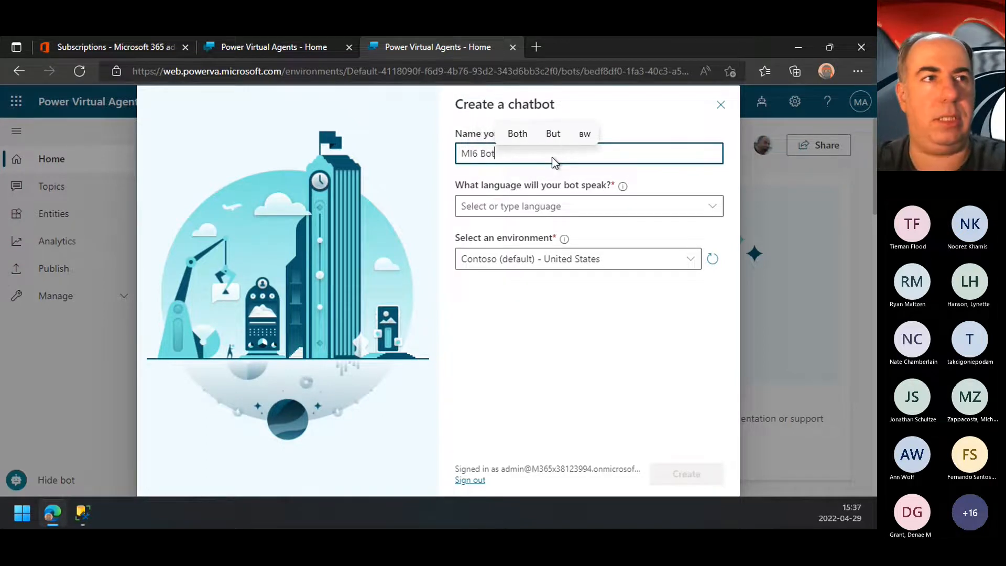
pyautogui.click(569, 205)
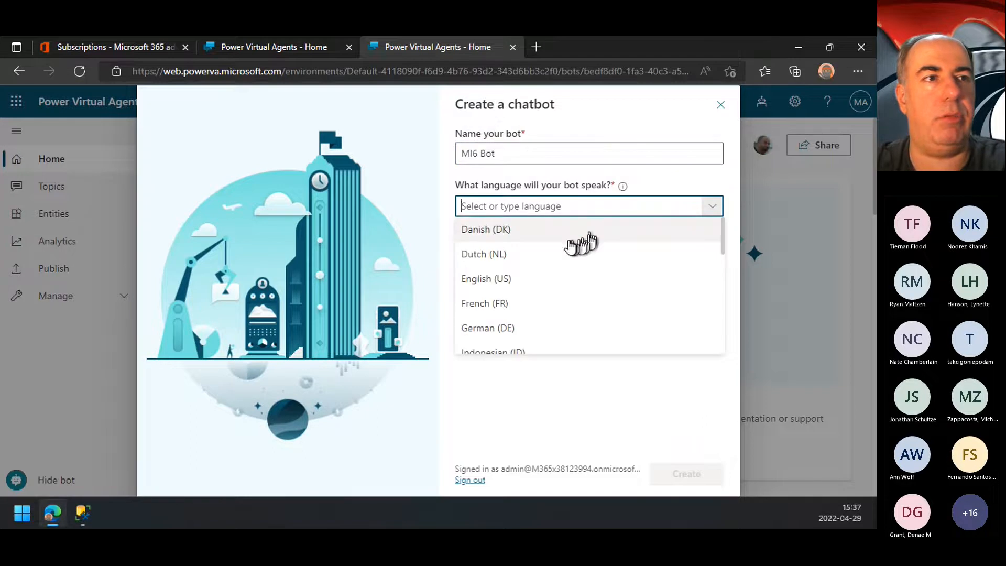
pyautogui.click(516, 283)
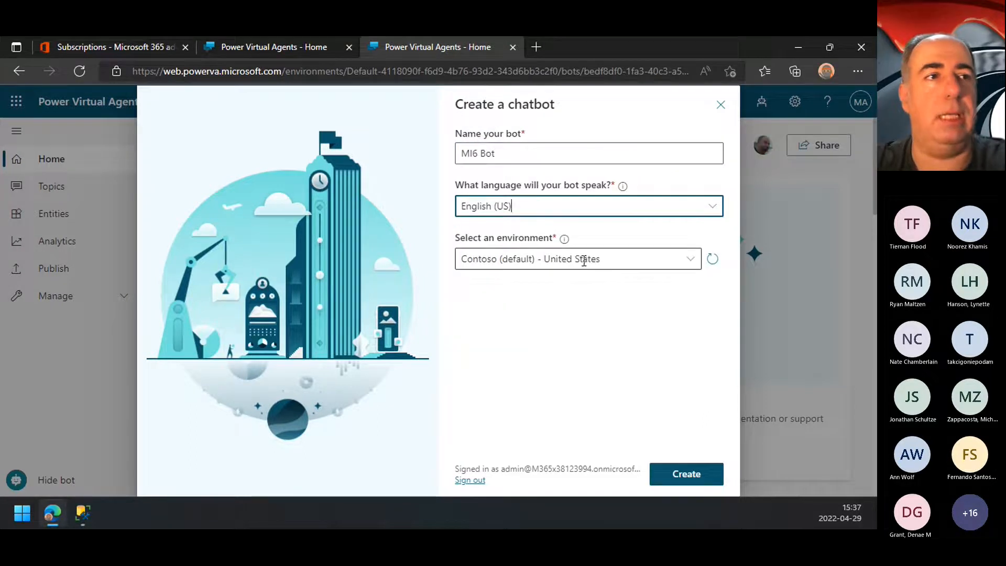
# Step: Open the Power Platform admin center from the environment choices and examine the details of the Contoso (default) environment
pyautogui.click(612, 261)
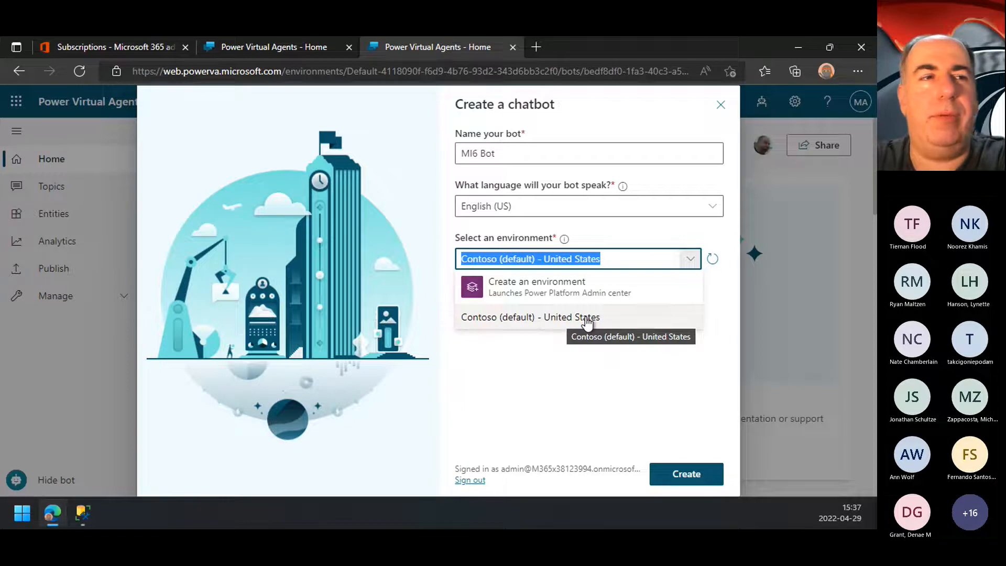
pyautogui.click(546, 296)
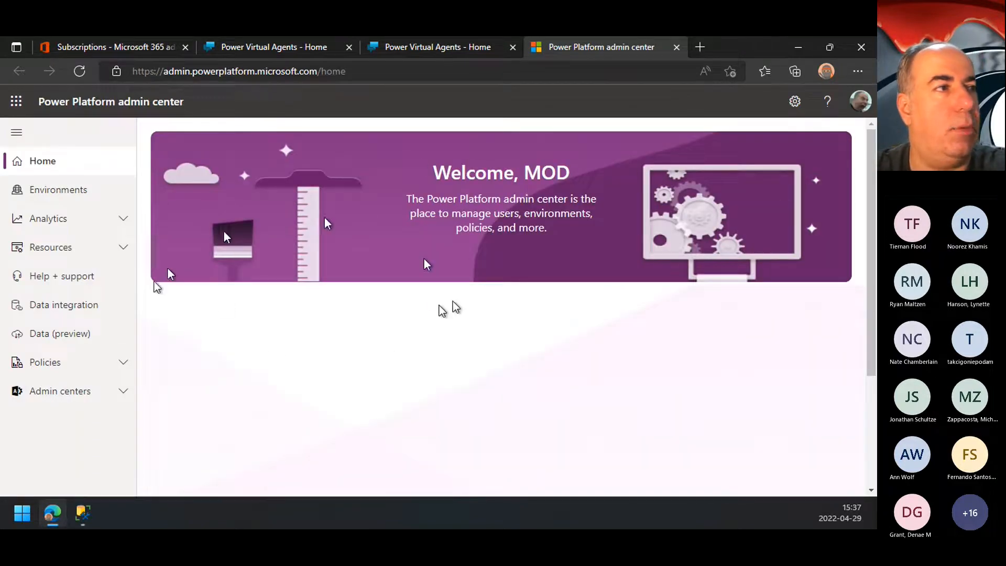
pyautogui.click(64, 194)
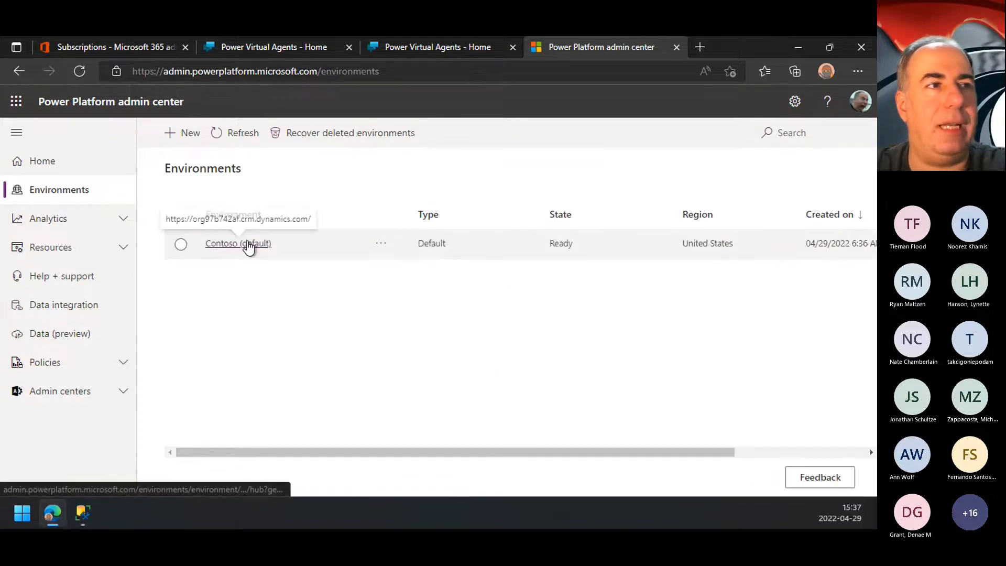
pyautogui.click(248, 245)
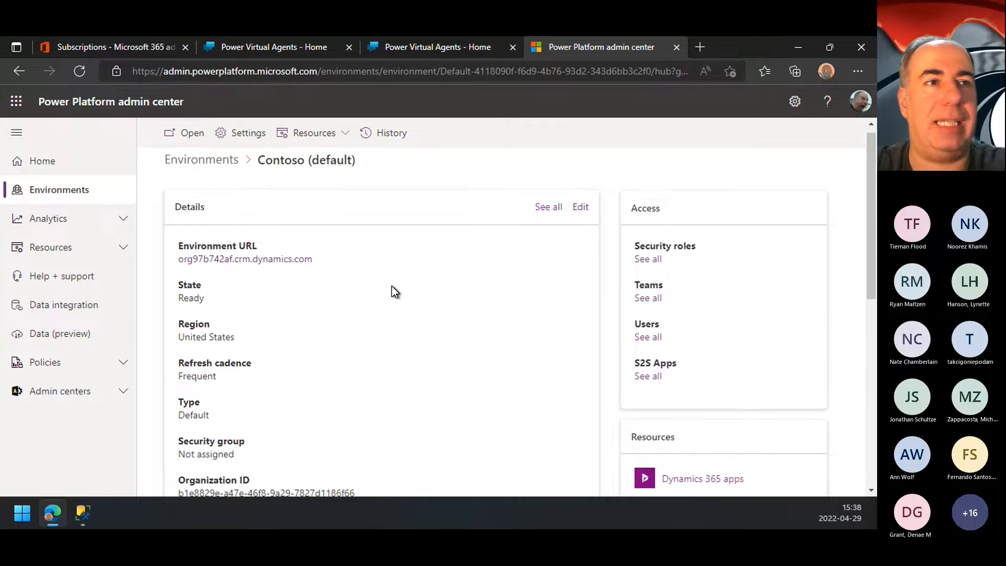
pyautogui.scroll(-9, 391, 285)
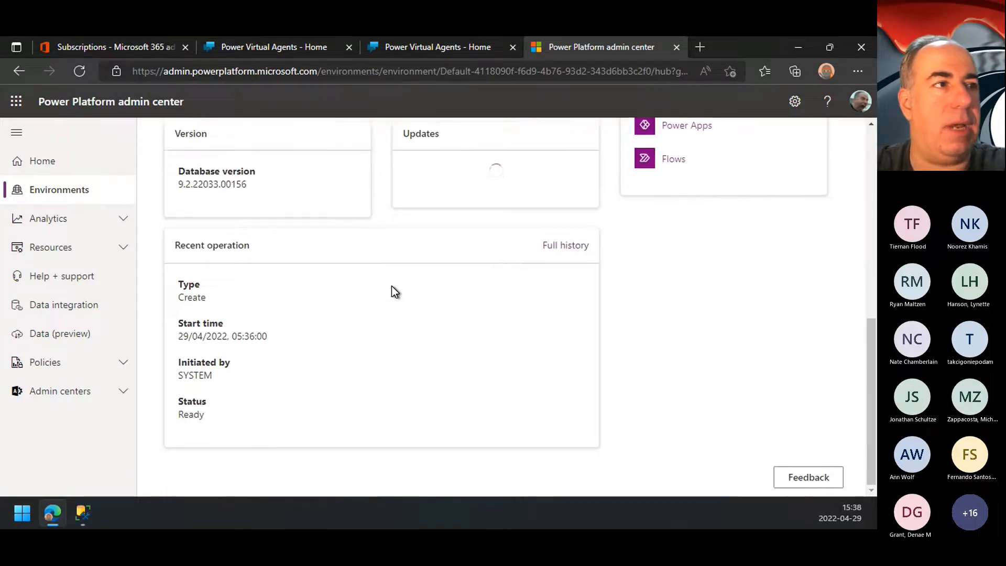
pyautogui.scroll(3, 391, 285)
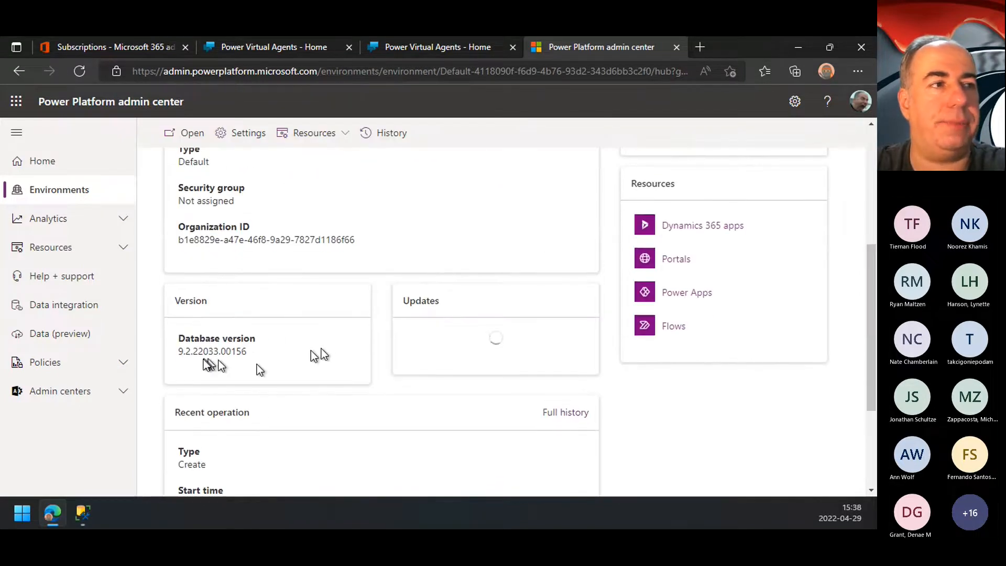
pyautogui.scroll(5, 325, 351)
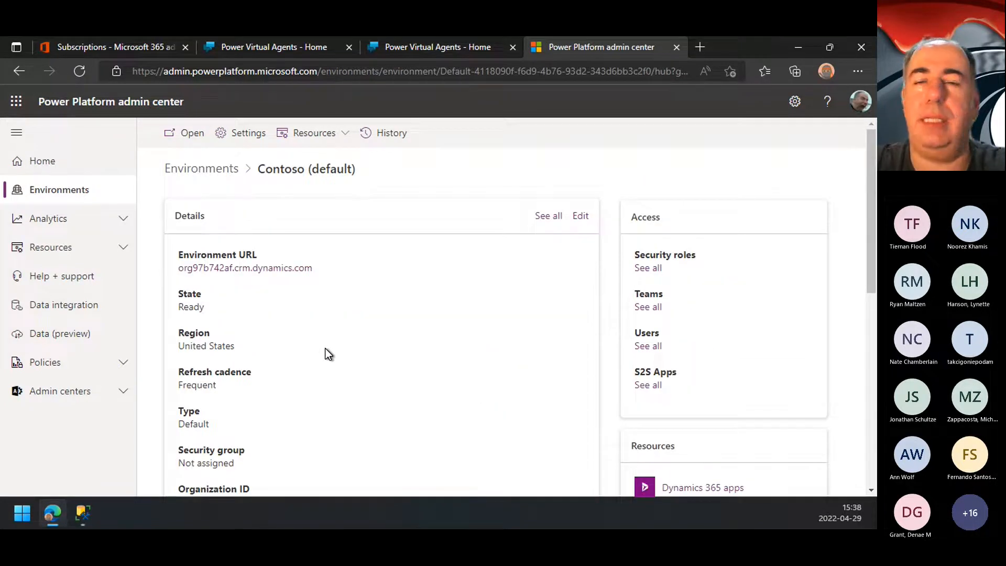
# Step: Look over the Contoso (default) environment's settings, highlight the admin center's base URL, and close the admin center to return to the chatbot form
pyautogui.click(251, 132)
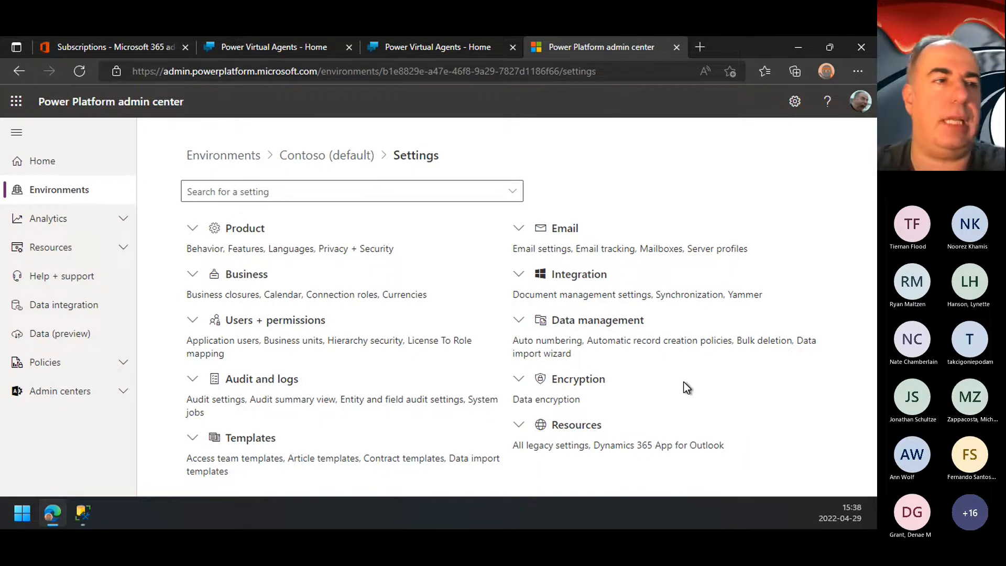
pyautogui.click(320, 159)
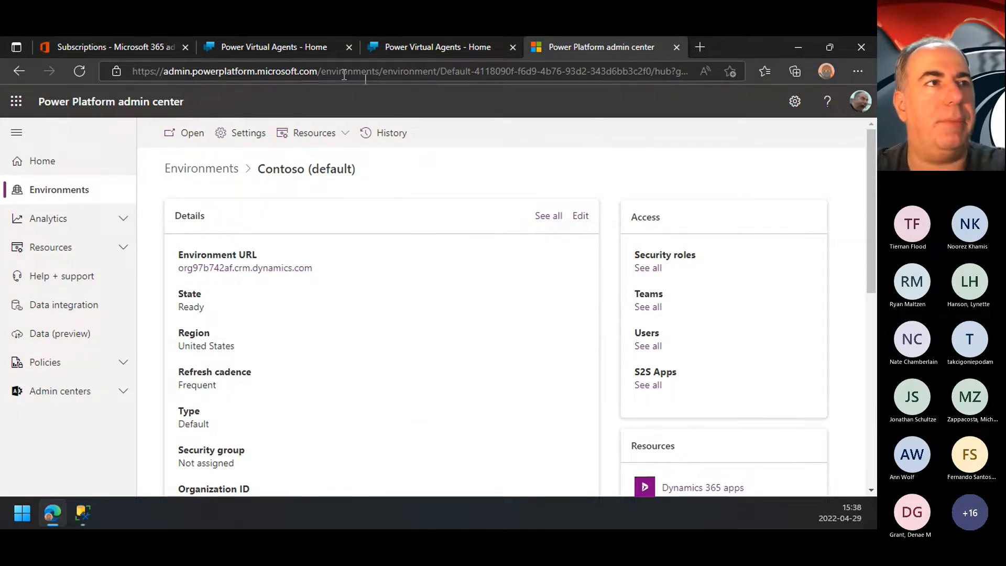
pyautogui.moveTo(316, 71); pyautogui.dragTo(132, 71)
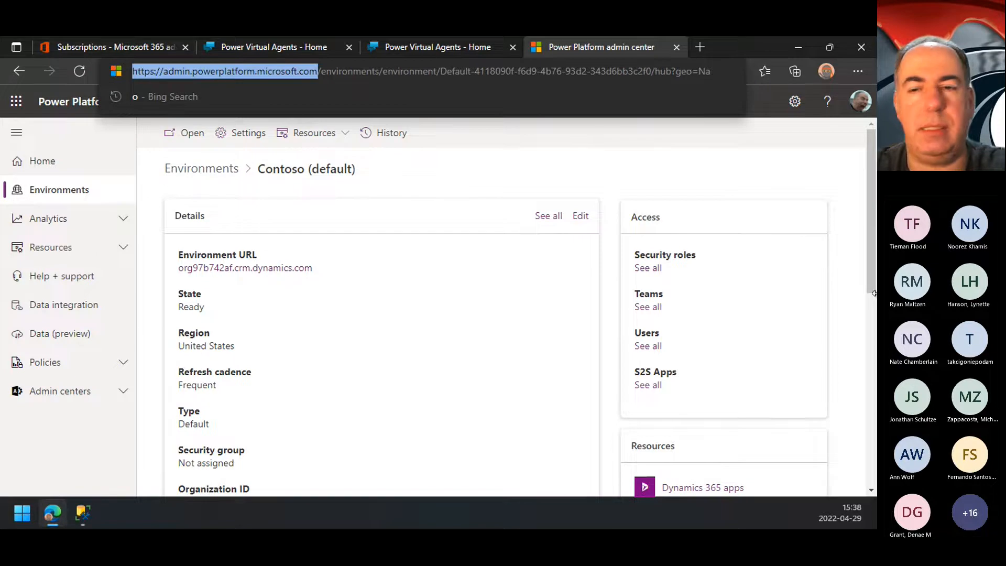
pyautogui.hotkey('alt', 'Tab')
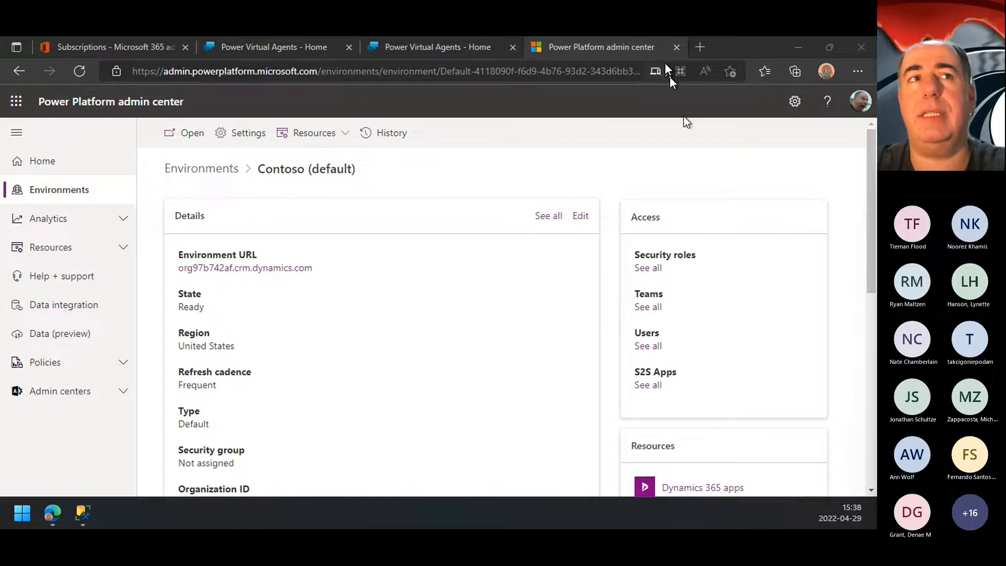
pyautogui.click(677, 47)
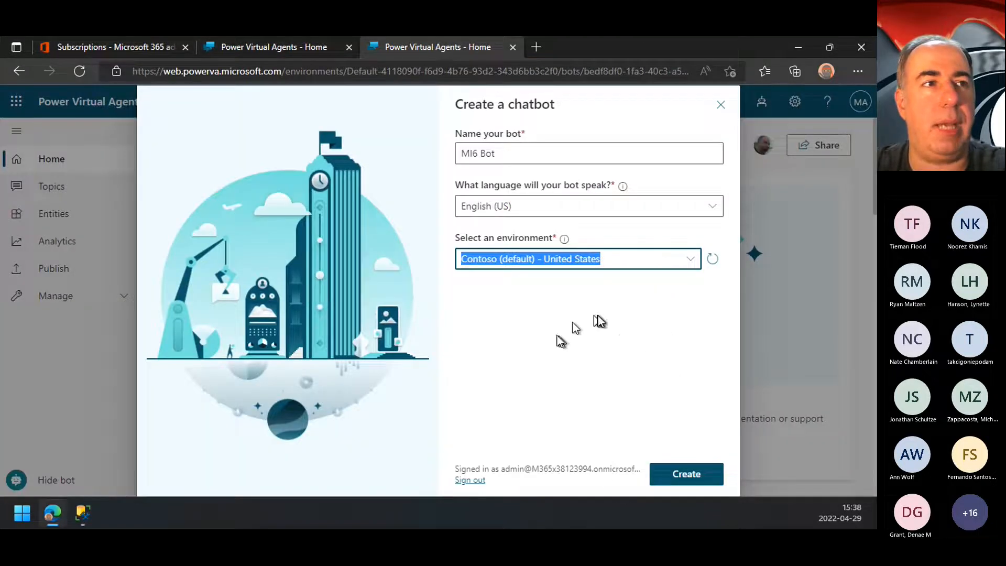
# Step: Create the MI6 Bot in the Contoso (default) environment and dismiss the introductory exploration dialog
pyautogui.click(694, 472)
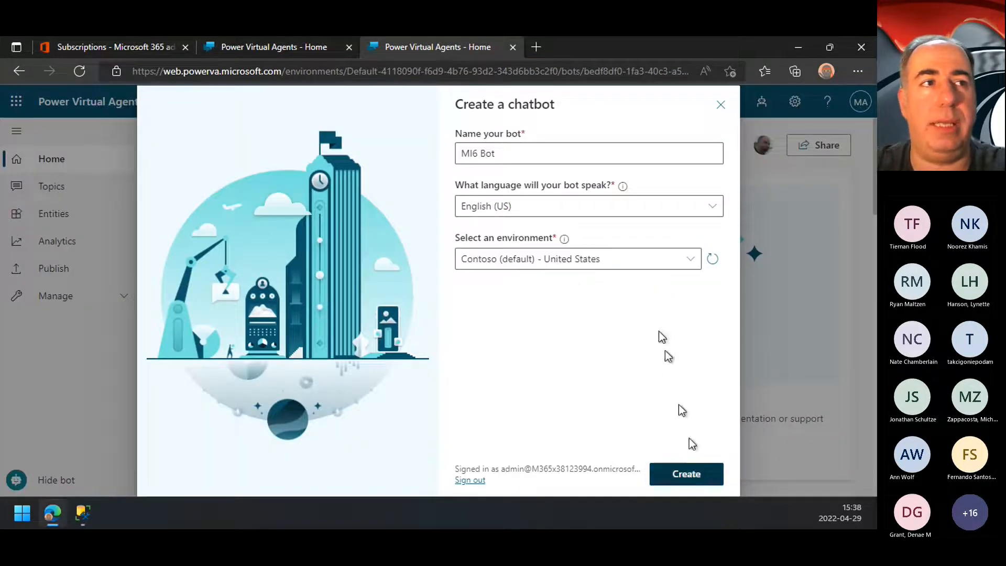
pyautogui.moveTo(546, 155); pyautogui.dragTo(417, 168)
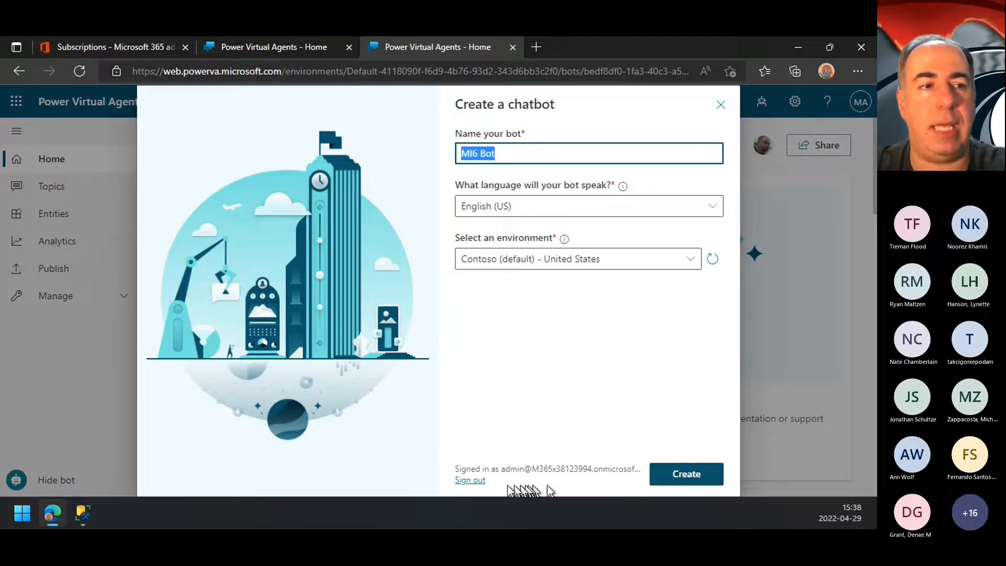
pyautogui.click(683, 479)
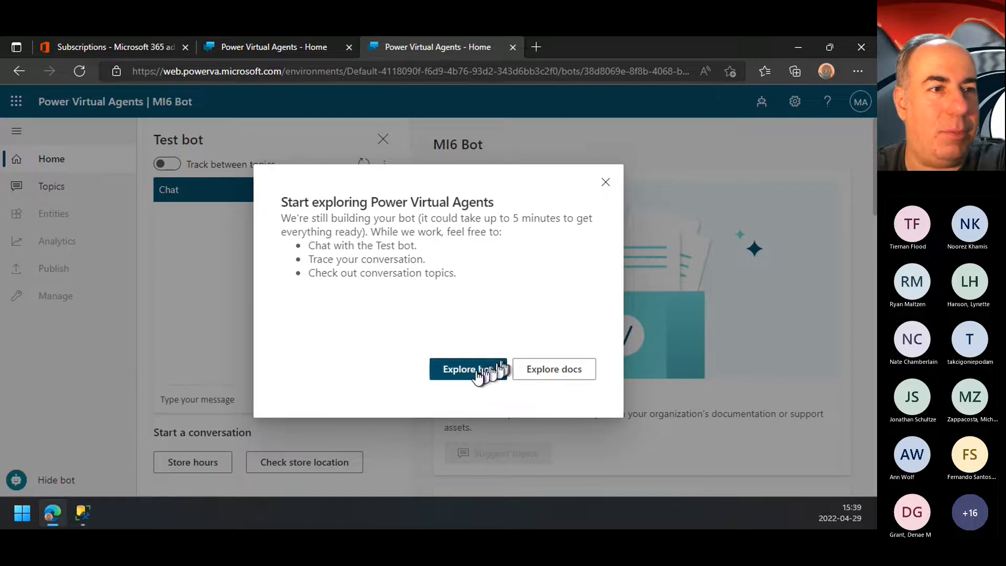
pyautogui.click(606, 183)
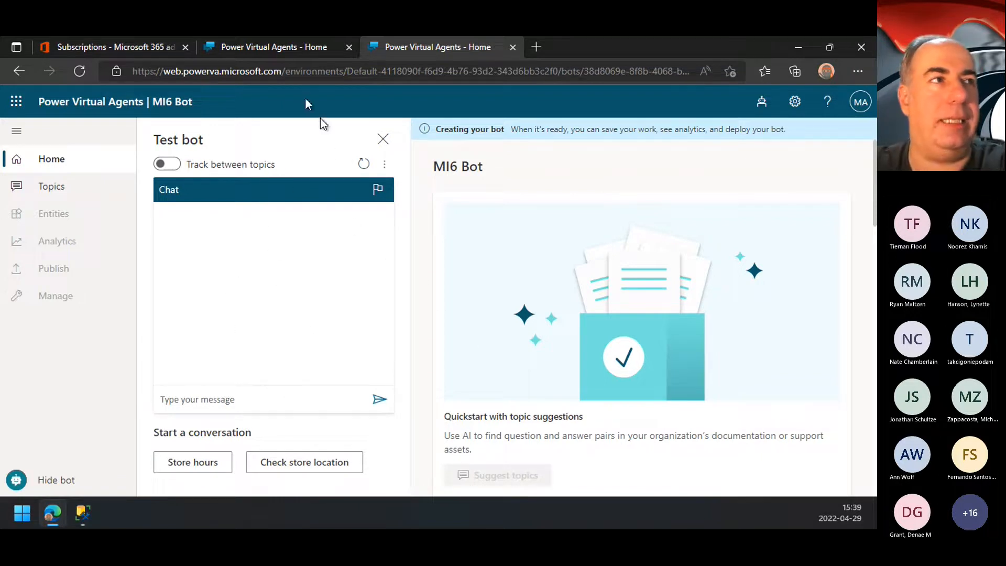
# Step: Switch to the browser tab with Bot James Bot, dismiss the error banner, and check the list of bots in the environment
pyautogui.click(282, 50)
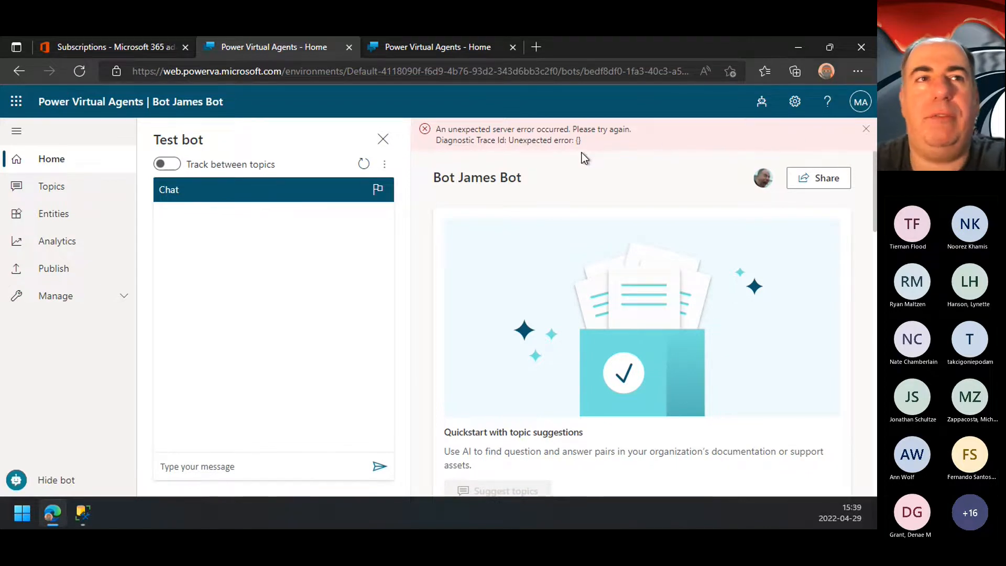
pyautogui.click(865, 132)
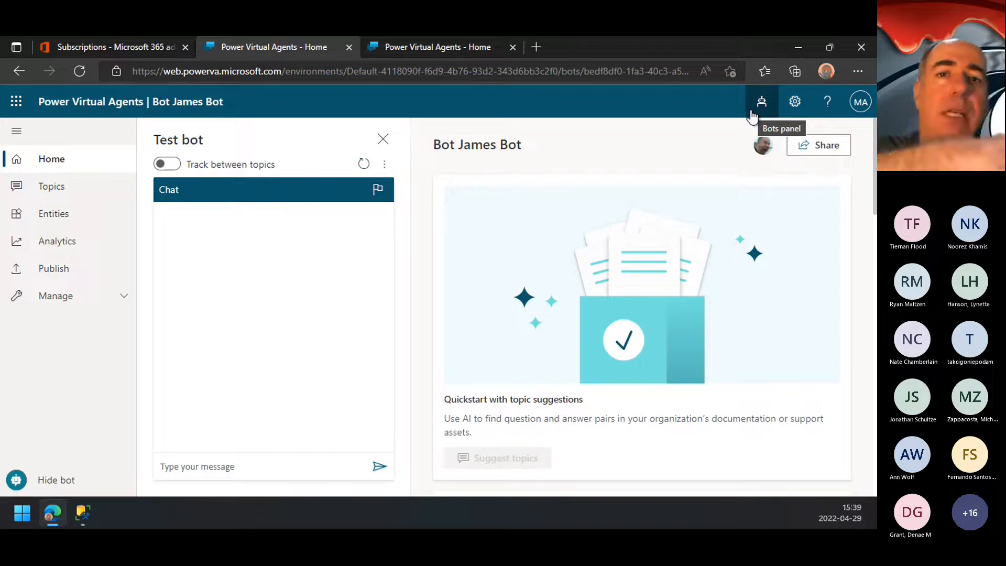
pyautogui.click(753, 113)
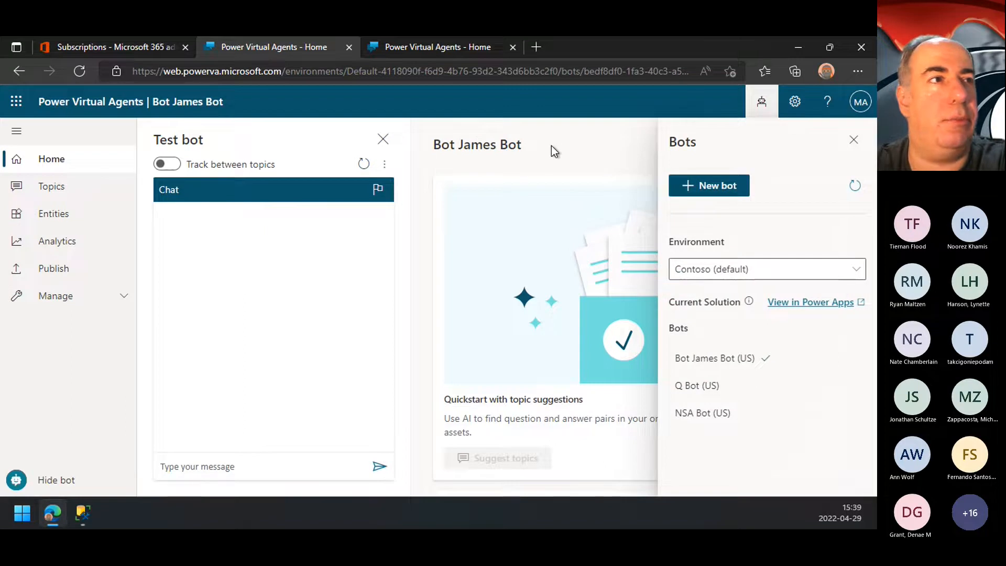
pyautogui.click(853, 140)
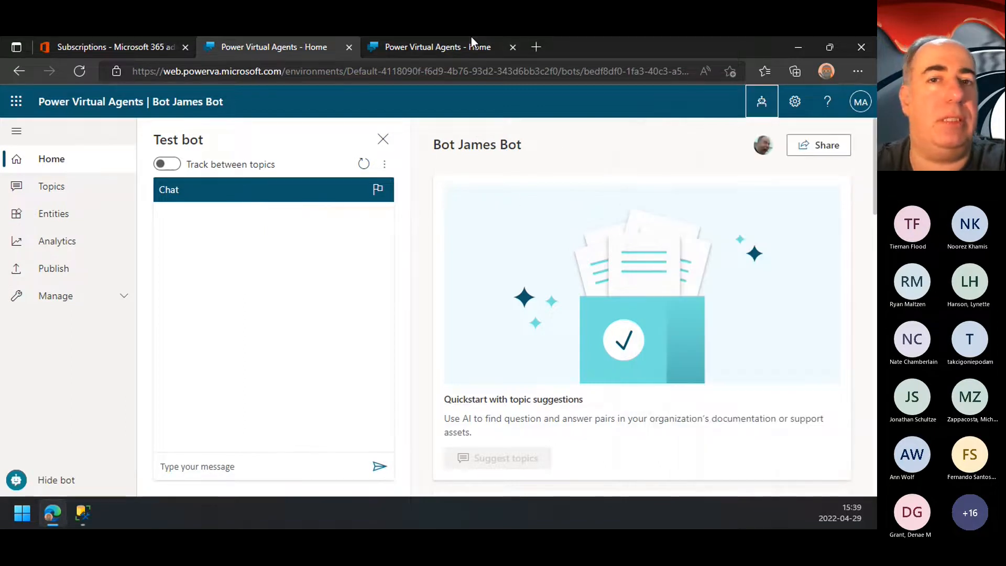
pyautogui.click(665, 48)
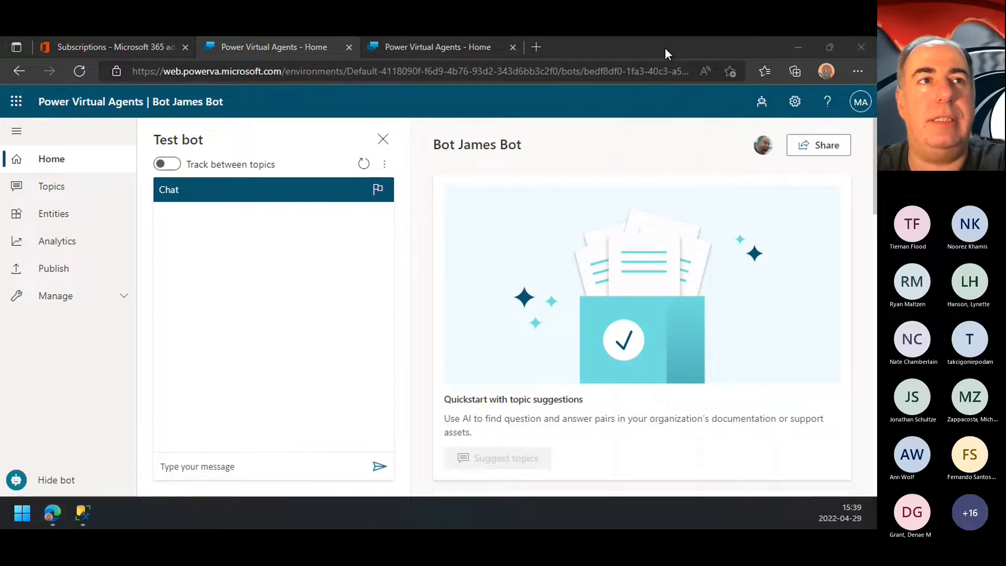
pyautogui.click(476, 174)
# Step: Show the topics of Bot James Bot with the page zoomed out and the browser in full screen
pyautogui.click(52, 189)
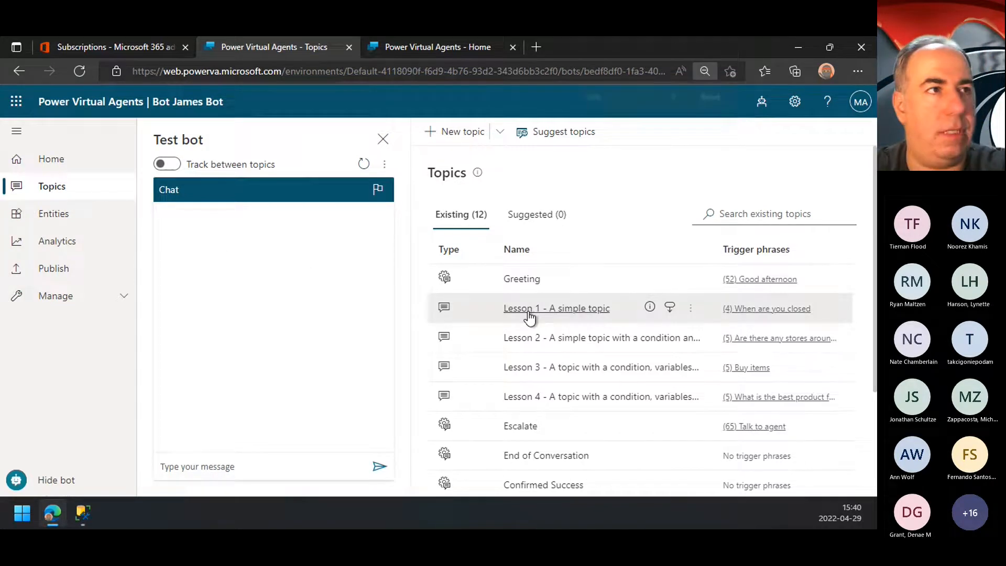
pyautogui.hotkey('ctrl', '-')
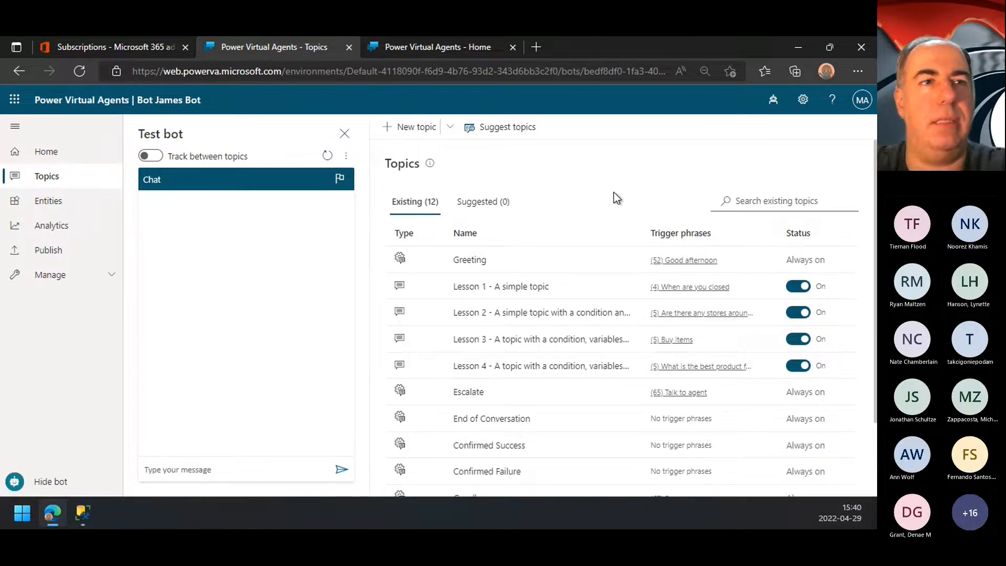
pyautogui.press('F11')
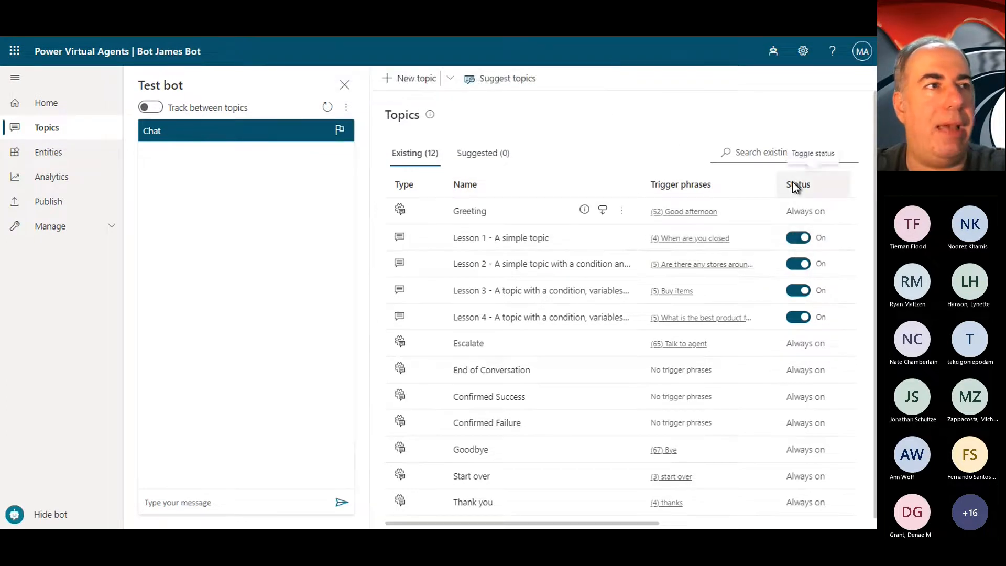
# Step: Collapse the navigation pane to widen the topics list, and bring the full list of existing topics back into view
pyautogui.hscroll(1, 788, 182)
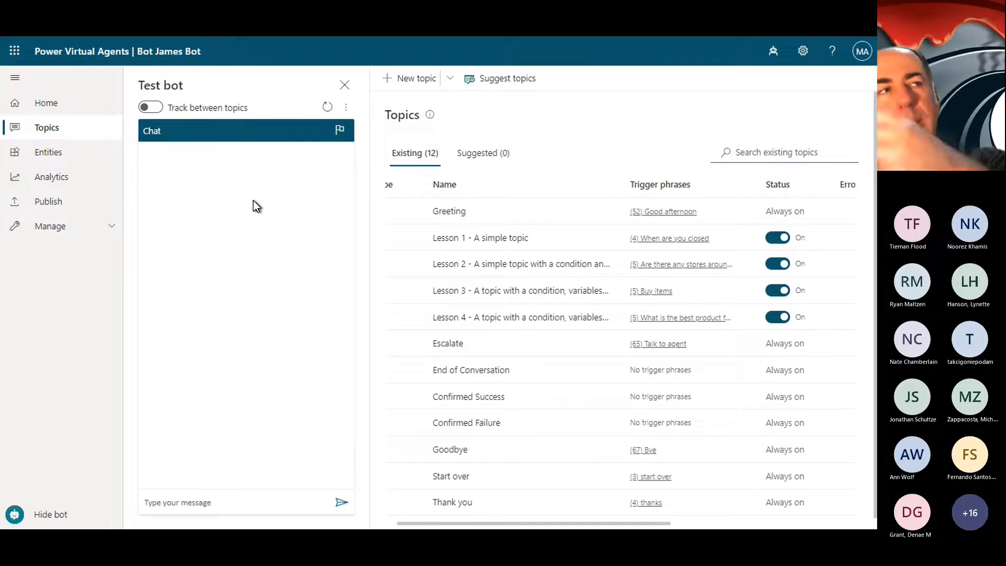
pyautogui.click(16, 80)
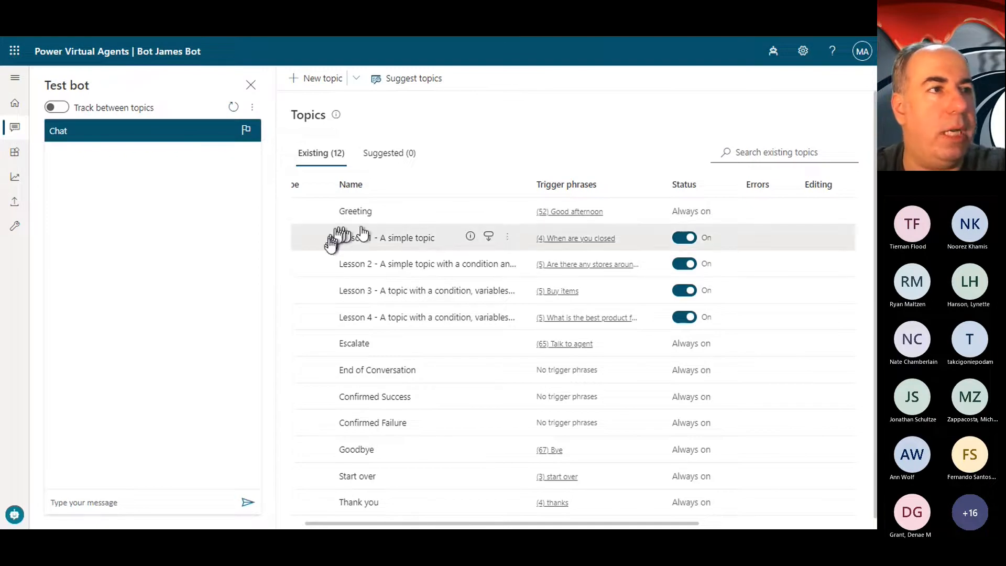
pyautogui.hscroll(-1, 330, 245)
pyautogui.hscroll(-5, 330, 245)
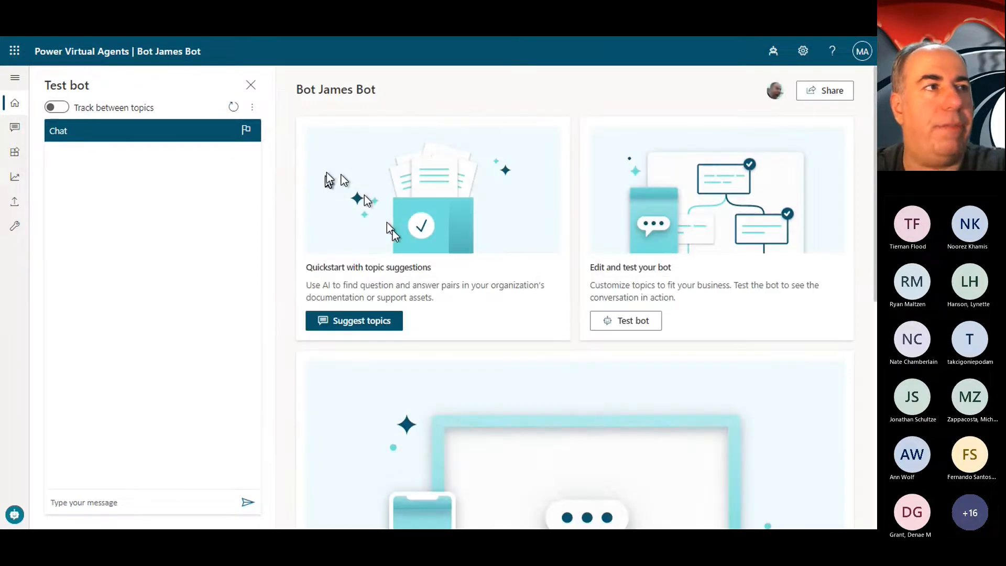
pyautogui.click(14, 125)
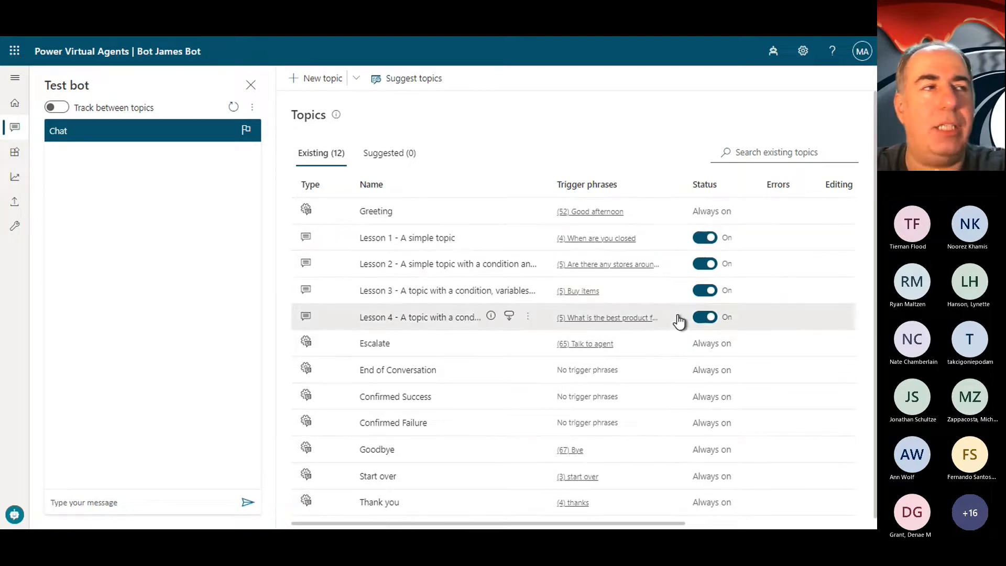
# Step: Open the Greeting topic in the authoring canvas and examine the text of its first message
pyautogui.click(375, 212)
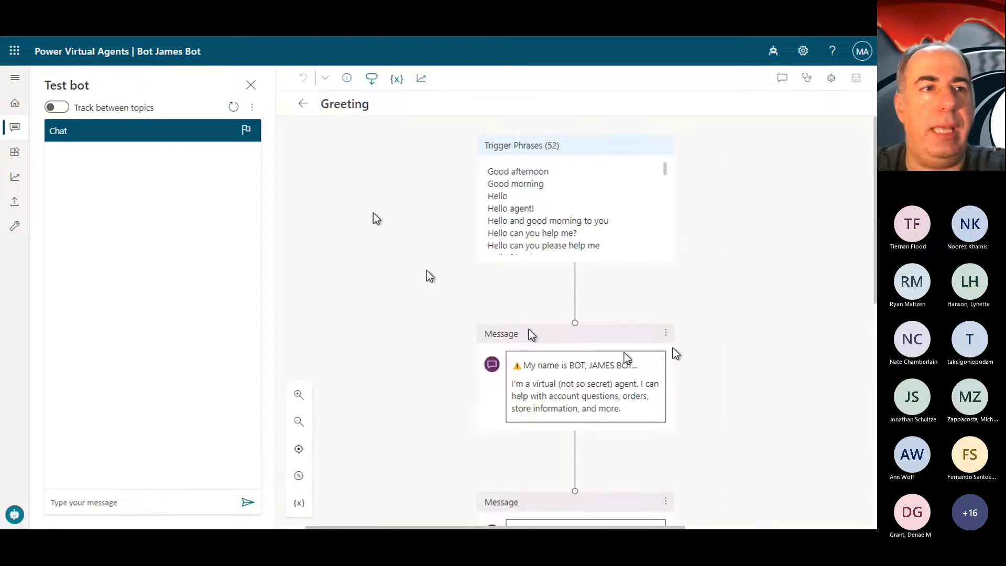
pyautogui.moveTo(622, 365); pyautogui.dragTo(621, 409)
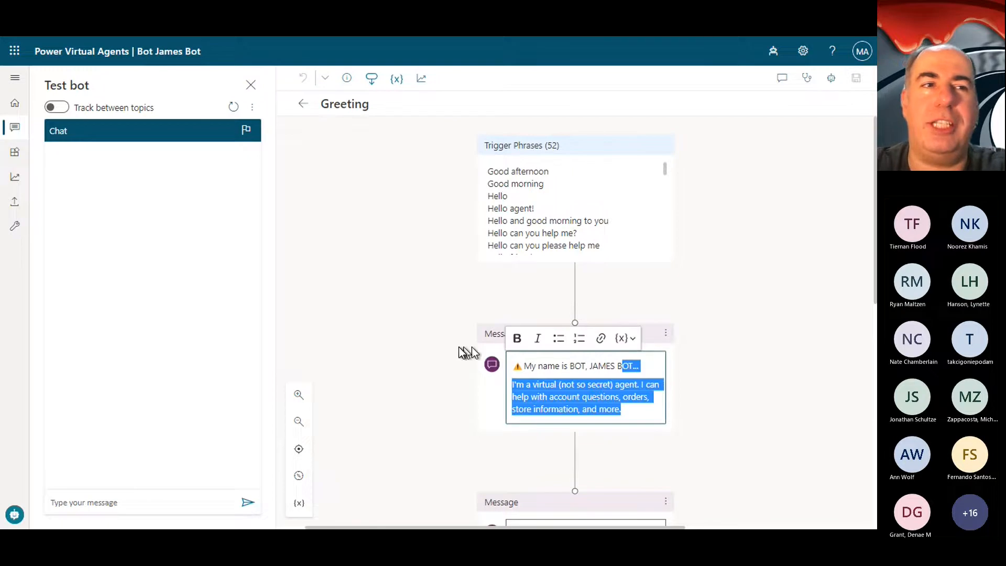
pyautogui.click(511, 362)
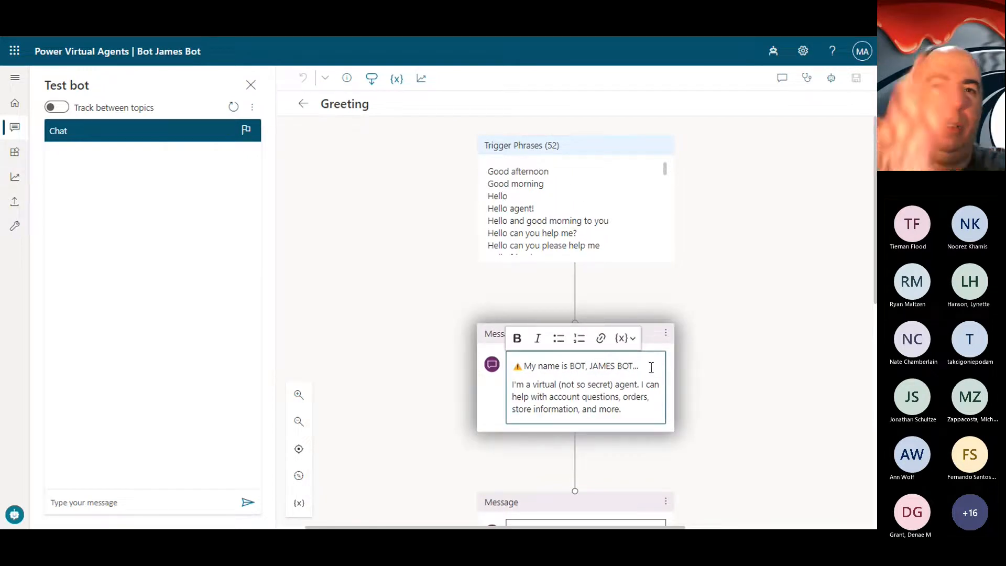
# Step: Examine the full list of trigger phrases in the Greeting topic and read through the message nodes that follow it
pyautogui.click(597, 204)
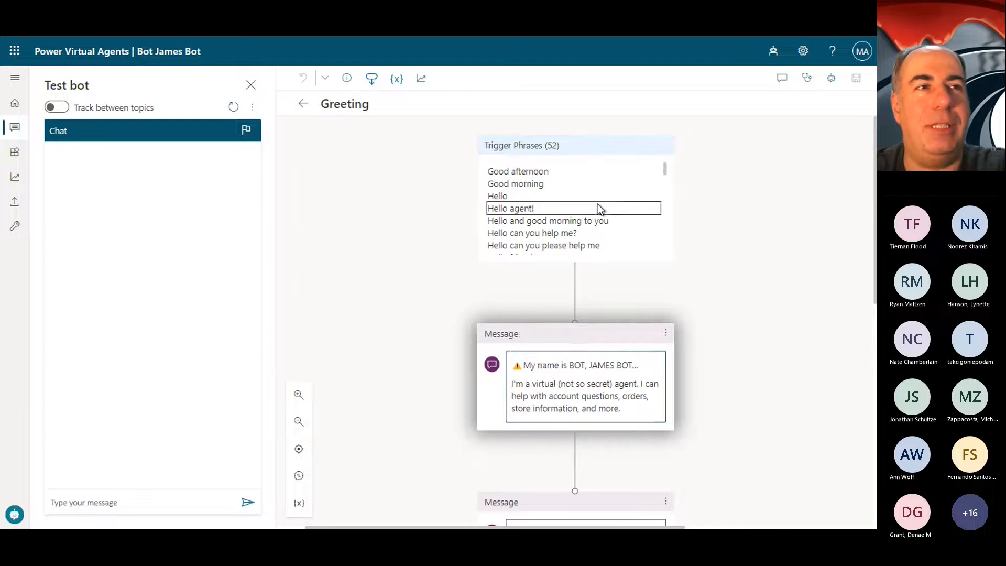
pyautogui.scroll(-3, 577, 366)
pyautogui.scroll(3, 577, 365)
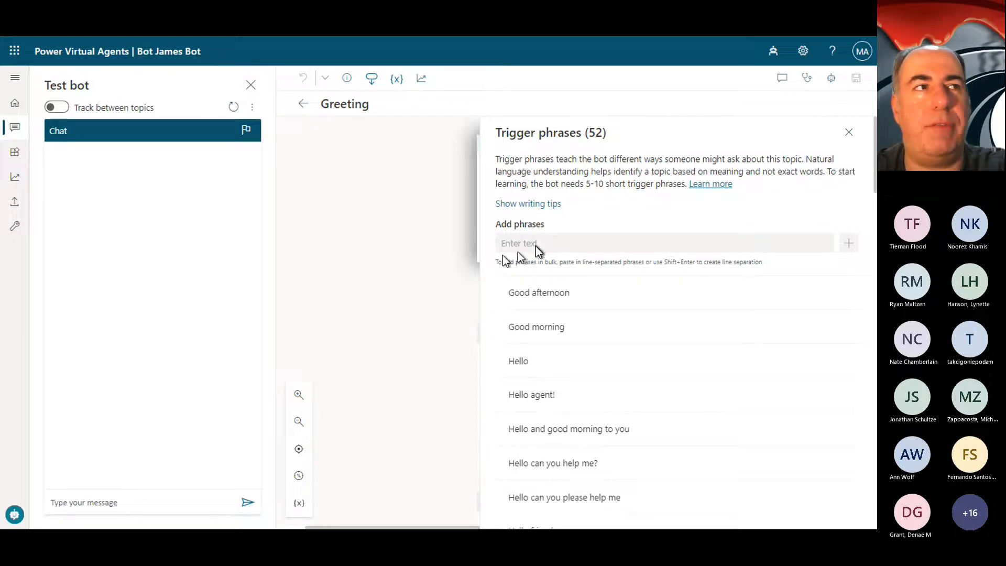
pyautogui.click(848, 134)
pyautogui.scroll(-3, 585, 234)
pyautogui.scroll(-5, 585, 230)
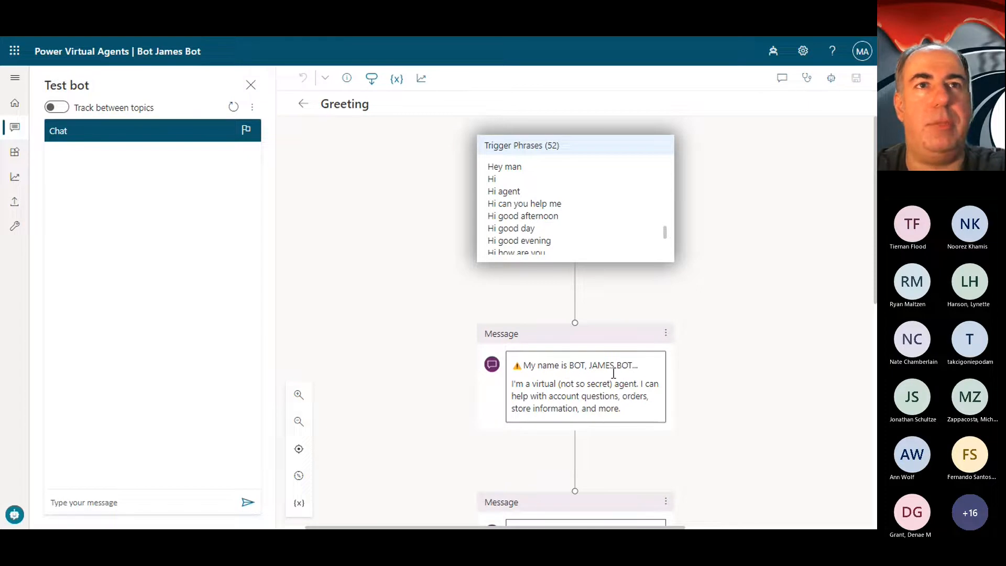
pyautogui.scroll(-4, 594, 480)
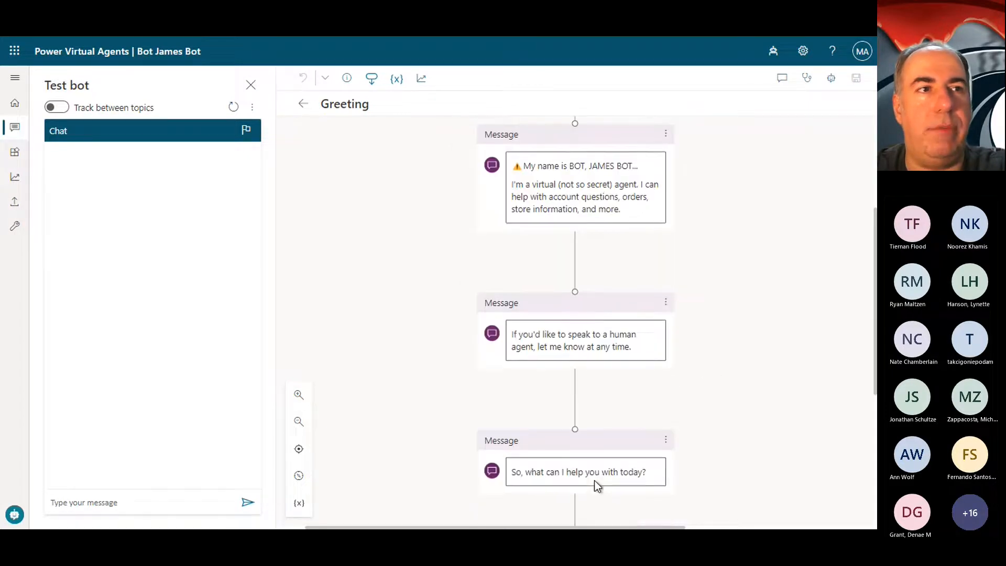
pyautogui.moveTo(576, 249)
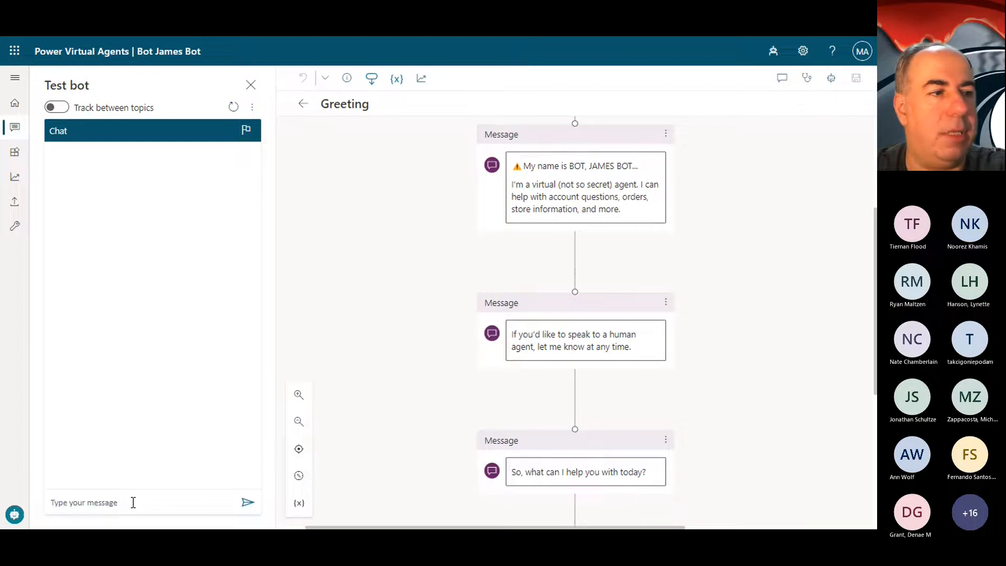
pyautogui.scroll(4, 527, 253)
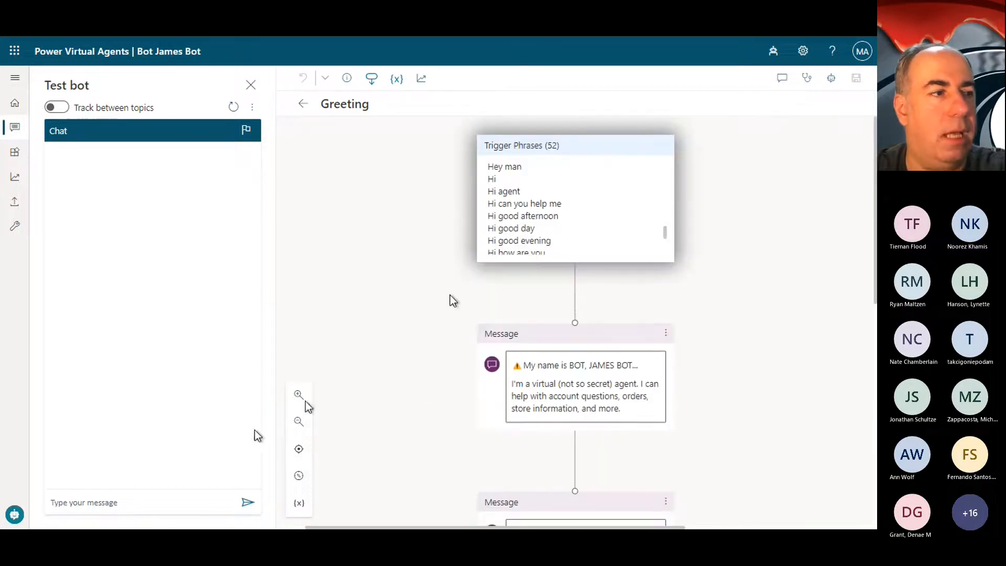
# Step: Send the message "hello" to the bot in the test chat
pyautogui.click(116, 504)
pyautogui.write('hello')
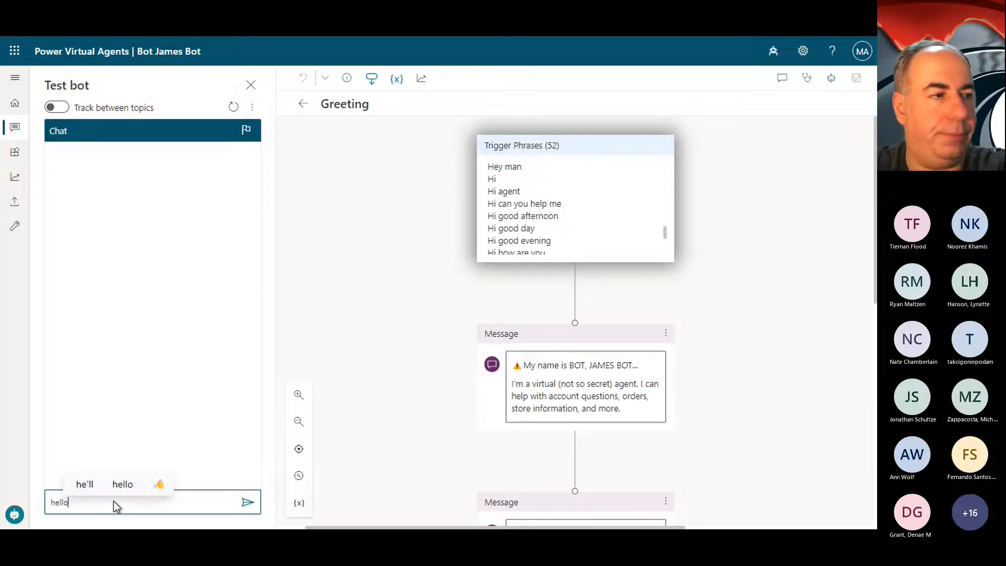
pyautogui.press('Return')
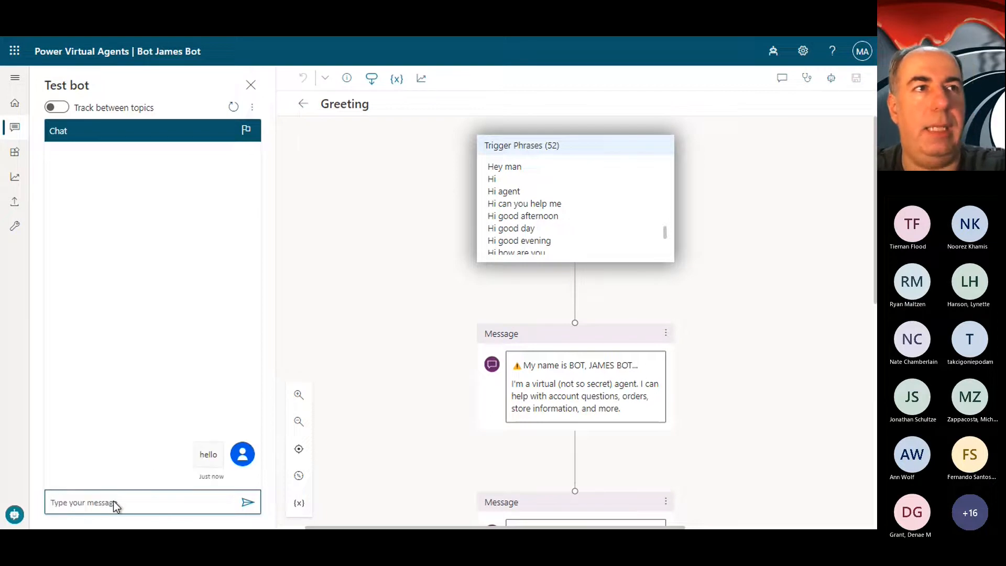
# Step: Compare the bot's chat replies with the trigger phrases and message nodes highlighted in the Greeting topic
pyautogui.scroll(7, 608, 134)
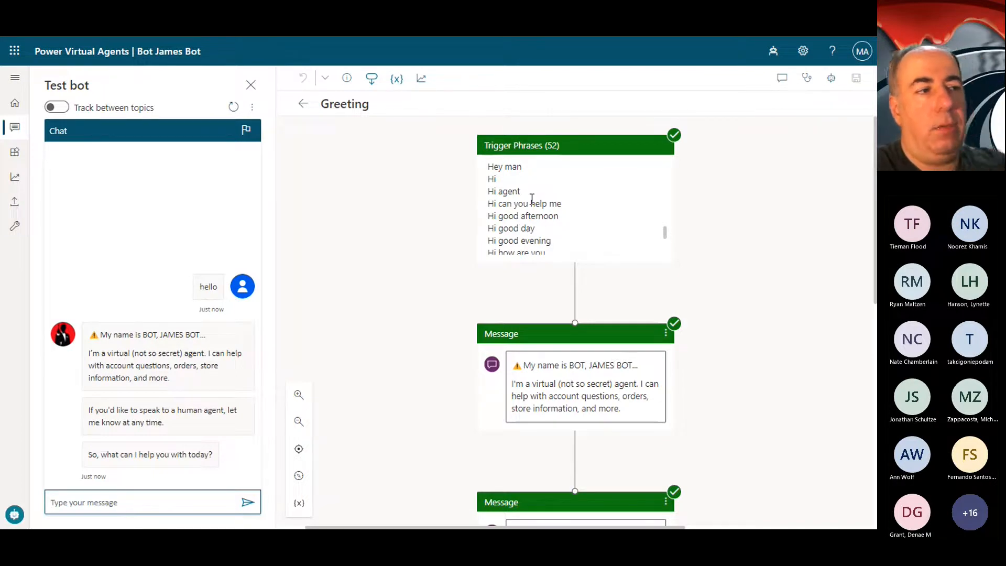
pyautogui.scroll(-3, 555, 210)
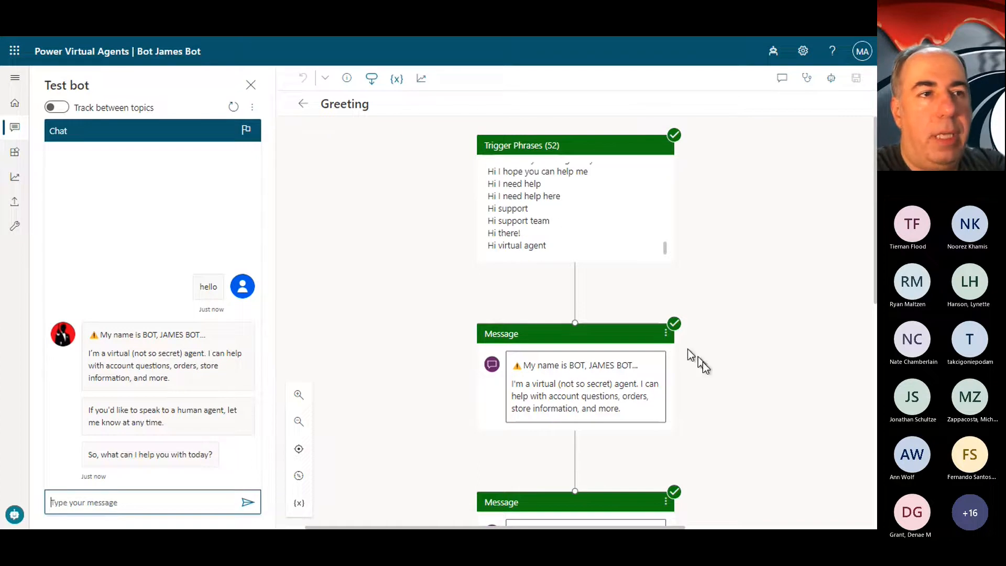
pyautogui.scroll(-3, 702, 363)
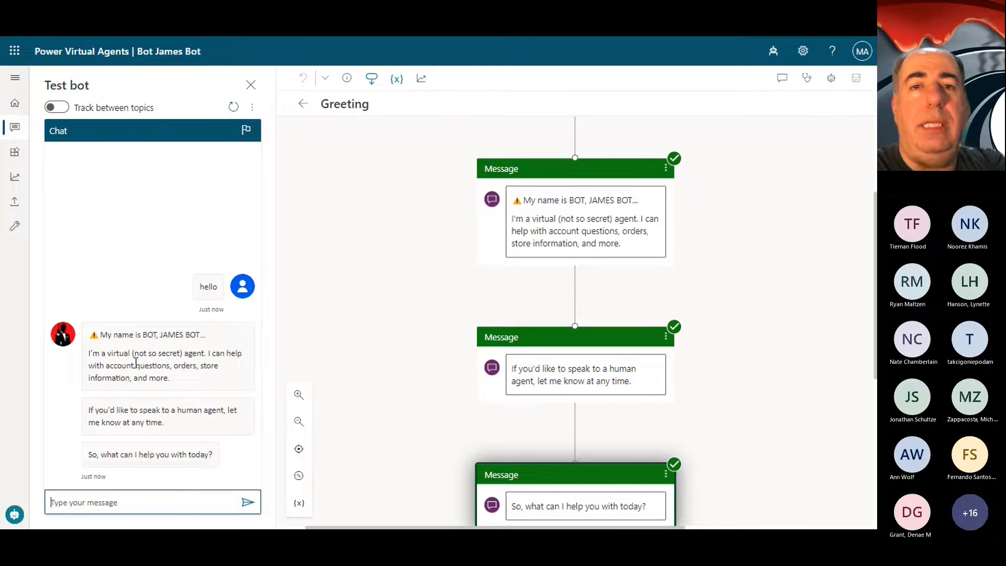
pyautogui.doubleClick(153, 353)
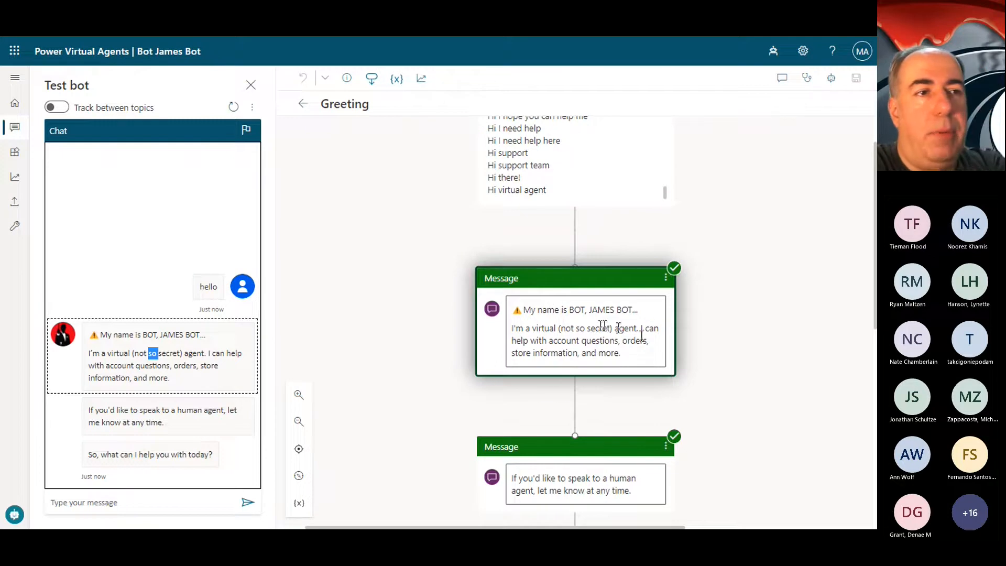
pyautogui.scroll(-2, 622, 328)
pyautogui.scroll(-2, 601, 332)
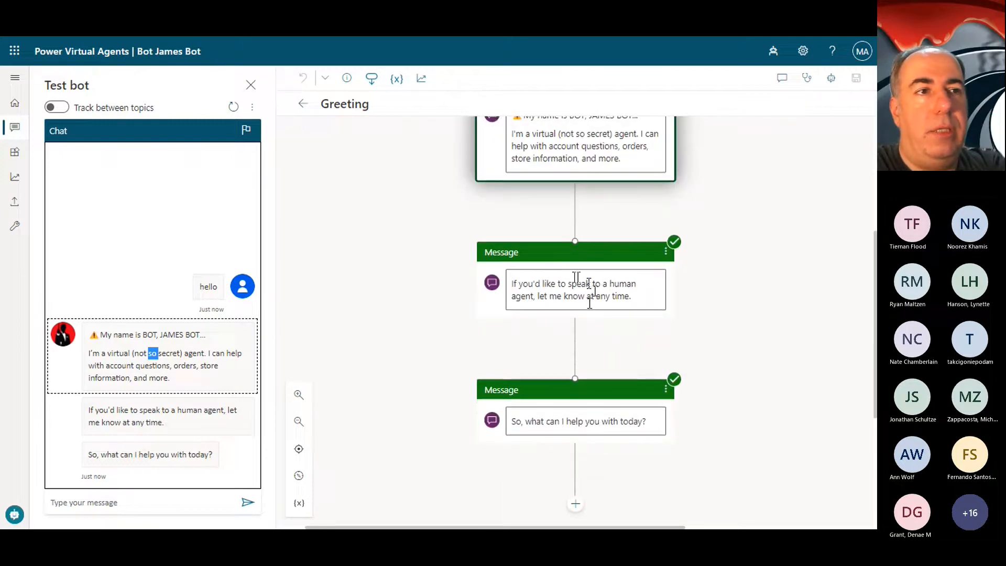
pyautogui.scroll(-2, 661, 360)
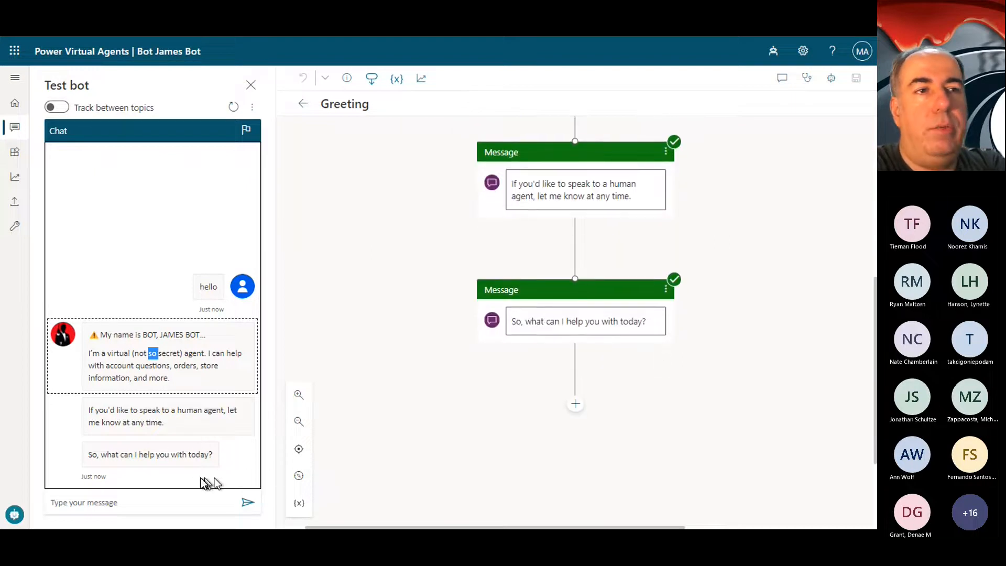
pyautogui.scroll(6, 608, 332)
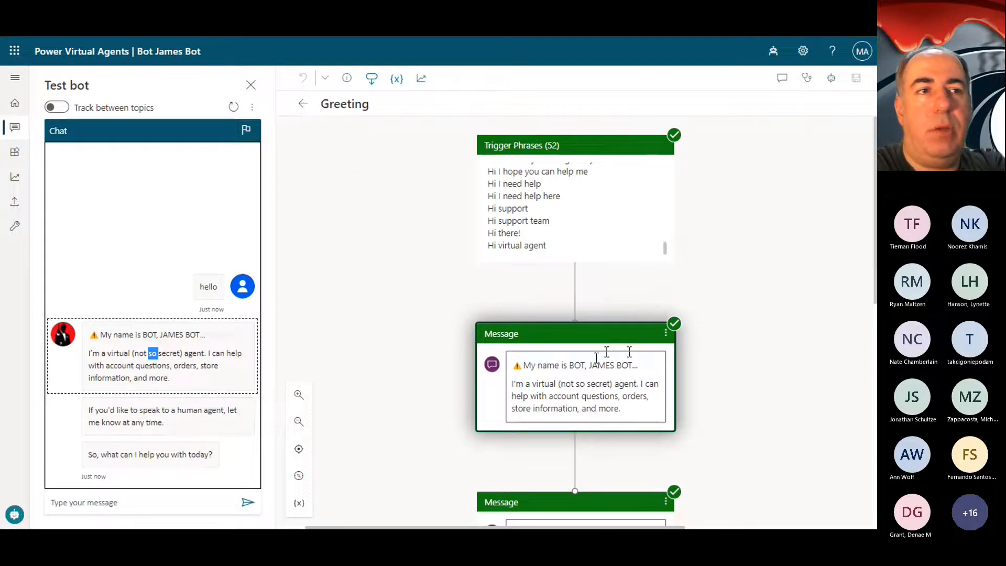
pyautogui.scroll(-5, 602, 366)
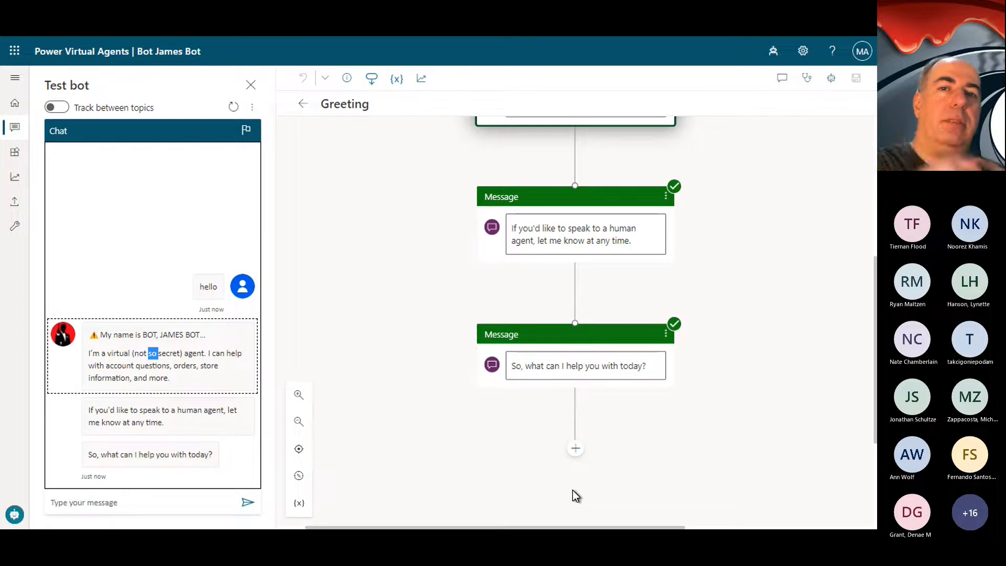
# Step: Return to the topics list, open "Lesson 1 - A simple topic", and review its trigger phrases
pyautogui.click(303, 105)
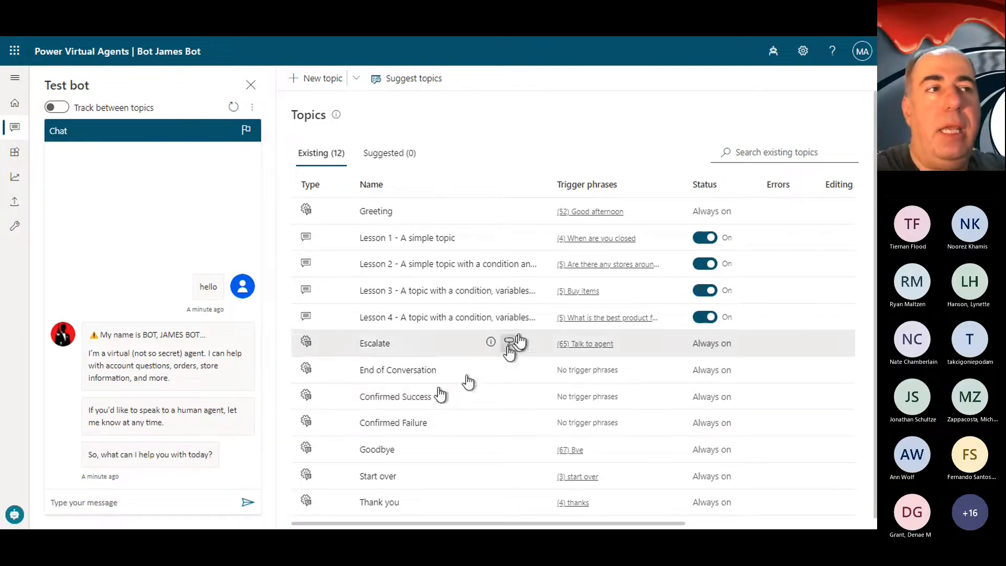
pyautogui.click(411, 241)
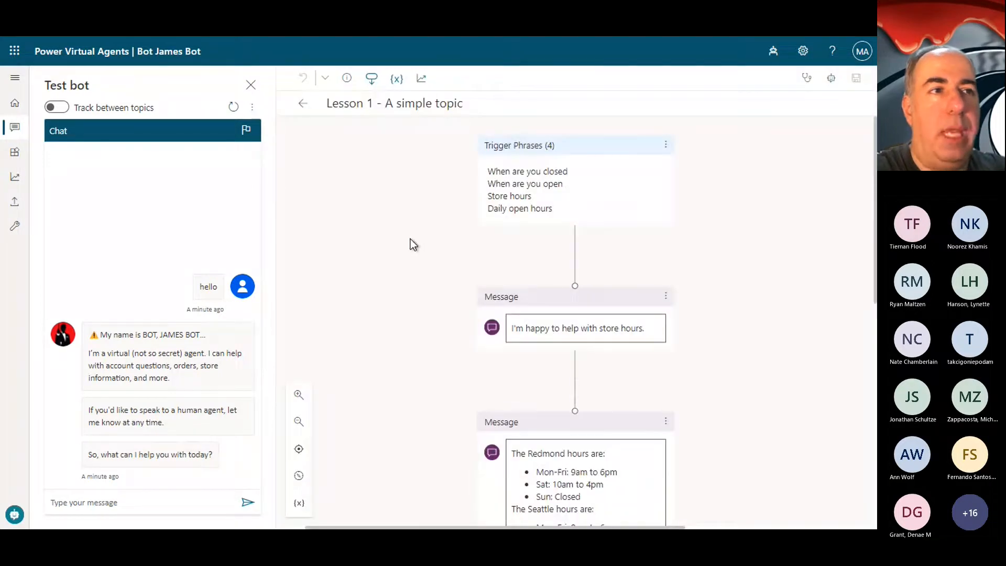
pyautogui.moveTo(489, 168); pyautogui.dragTo(575, 203)
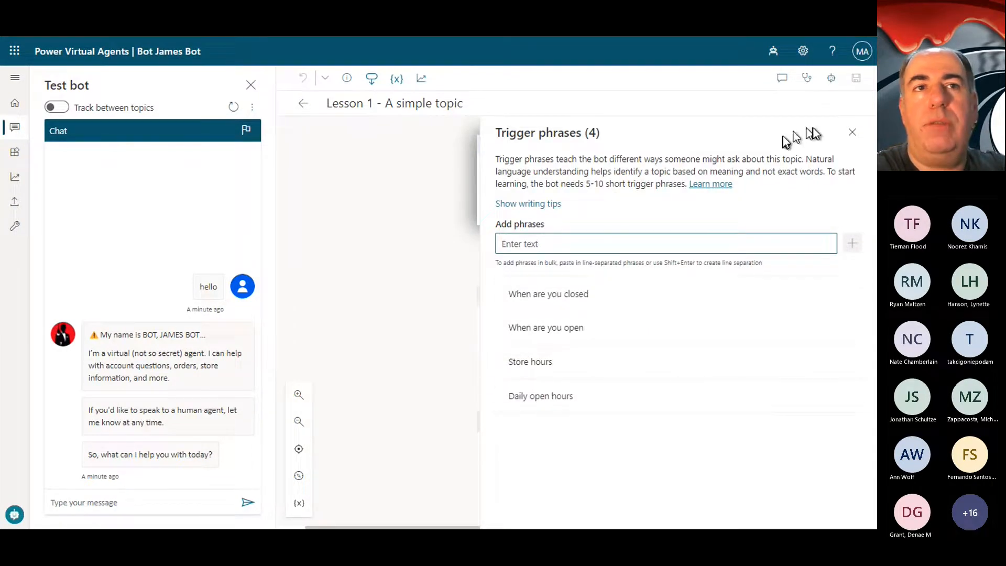
pyautogui.click(852, 133)
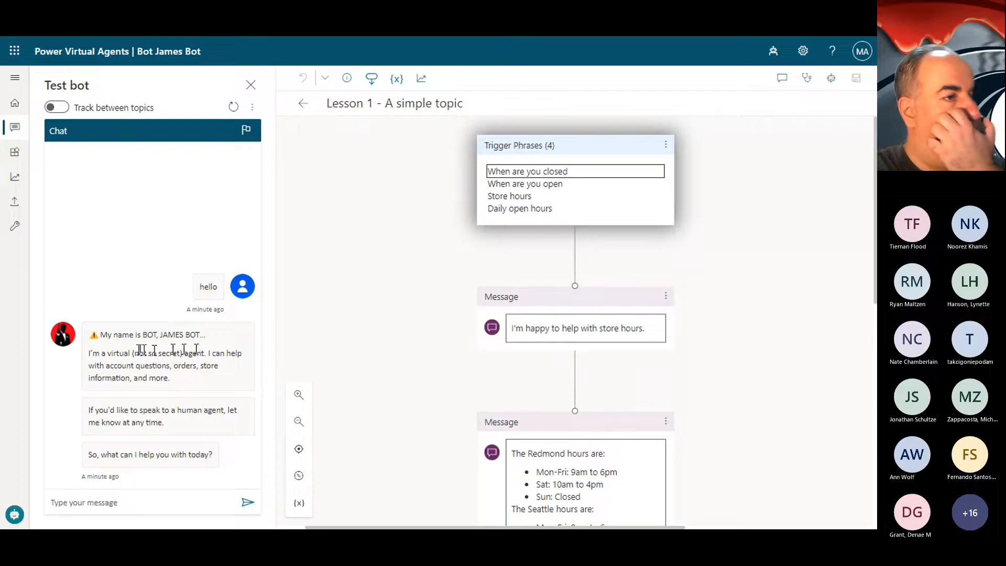
# Step: Ask the test bot "When are you open?" and check the path followed in the Lesson 1 topic from its trigger phrases
pyautogui.click(109, 503)
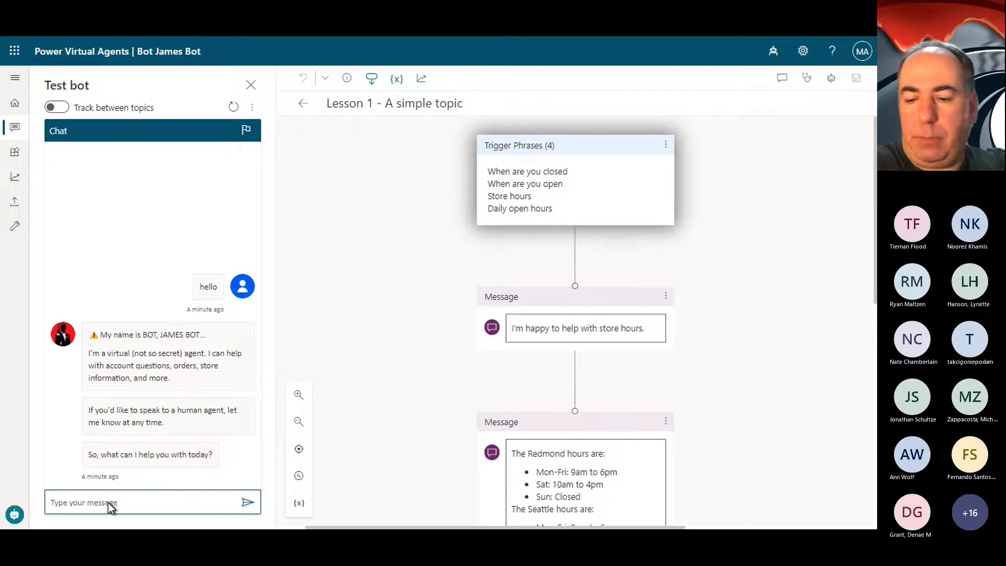
pyautogui.write('When ')
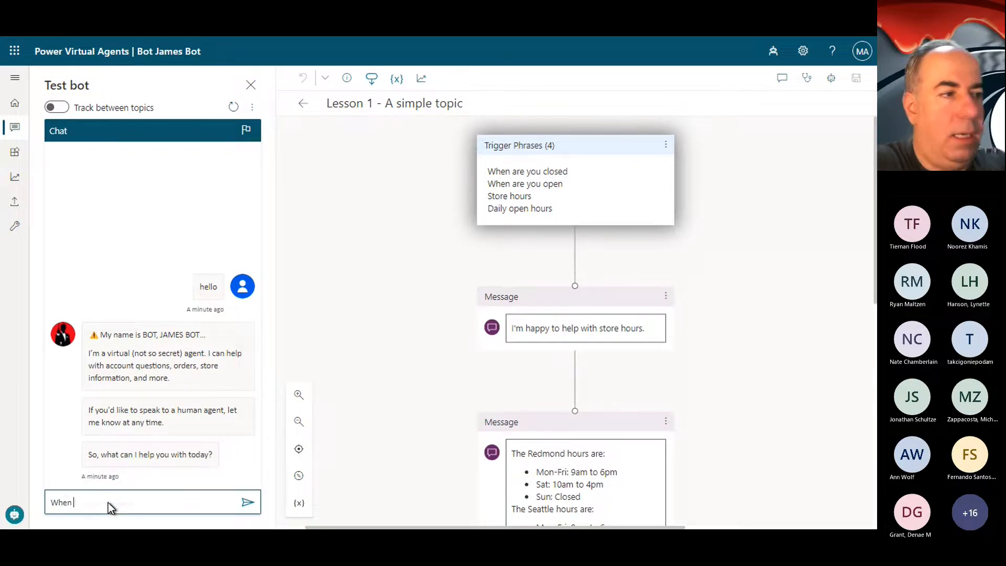
pyautogui.write('are you open?')
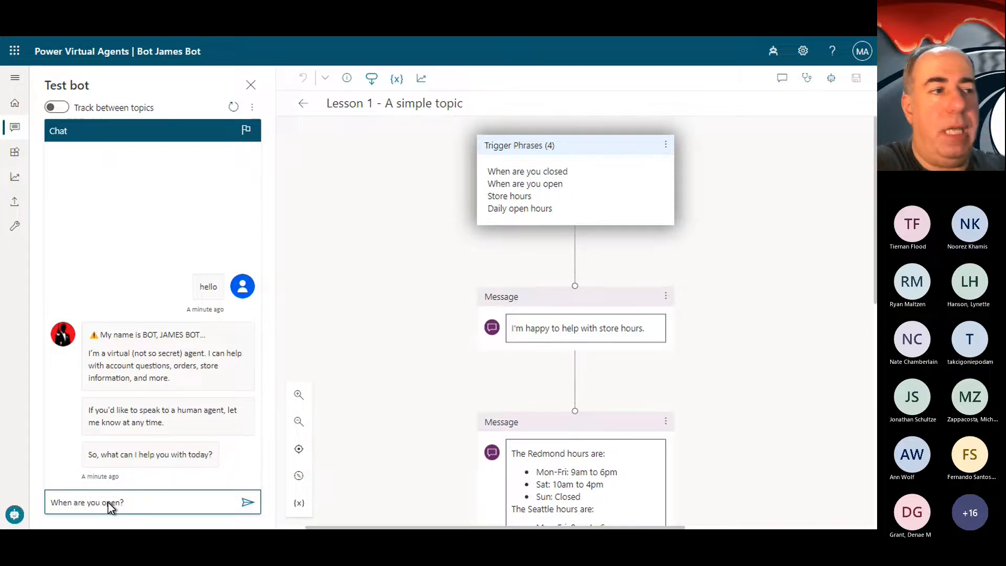
pyautogui.press('Return')
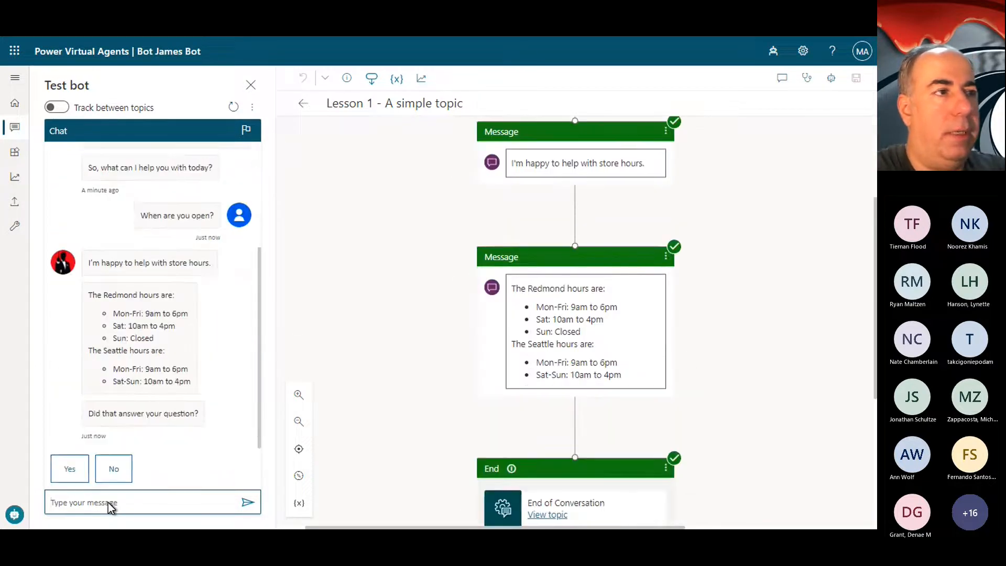
pyautogui.scroll(3, 584, 246)
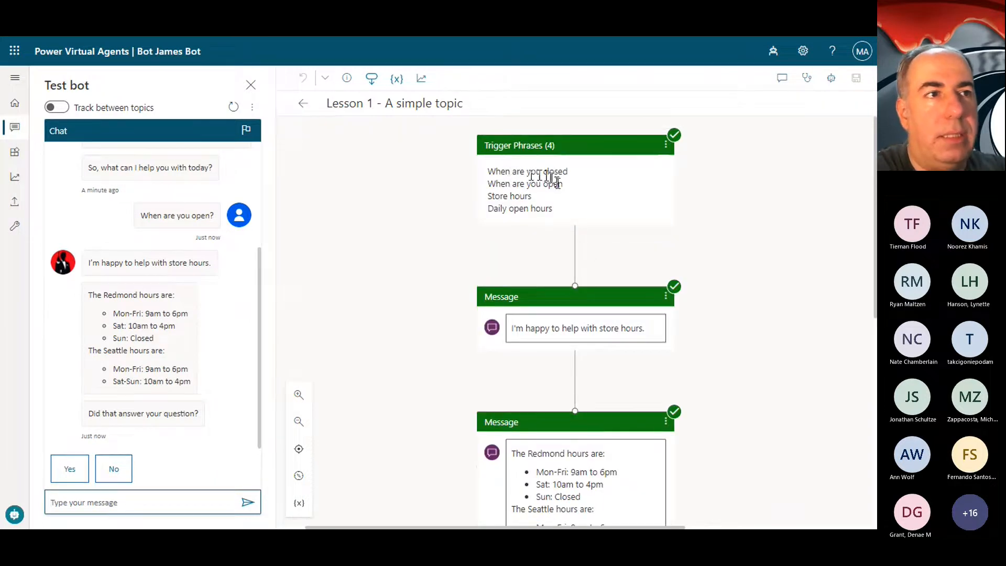
# Step: Send "Open hours" to the test bot as a phrase that is not listed among the Lesson 1 trigger phrases
pyautogui.click(138, 502)
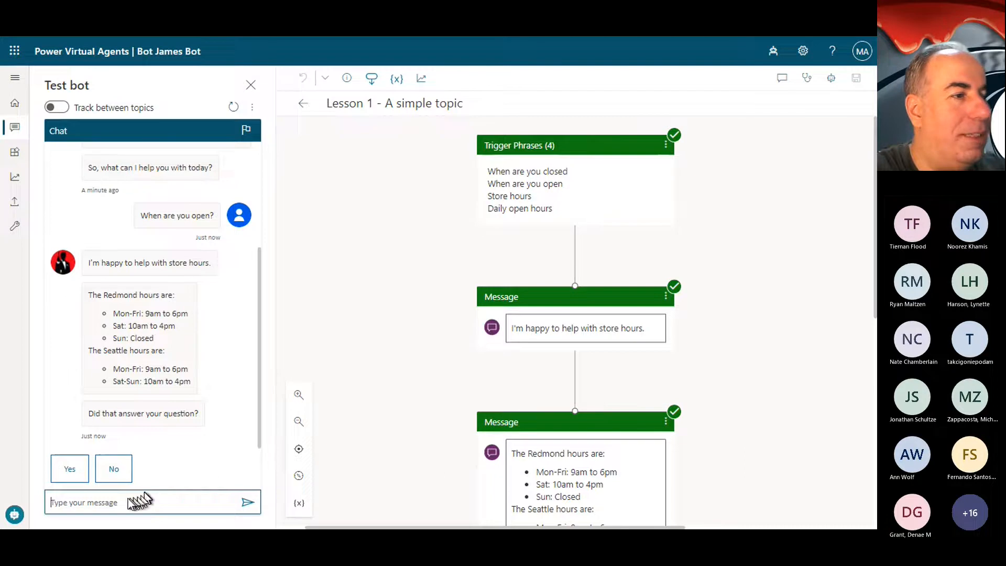
pyautogui.write('Op')
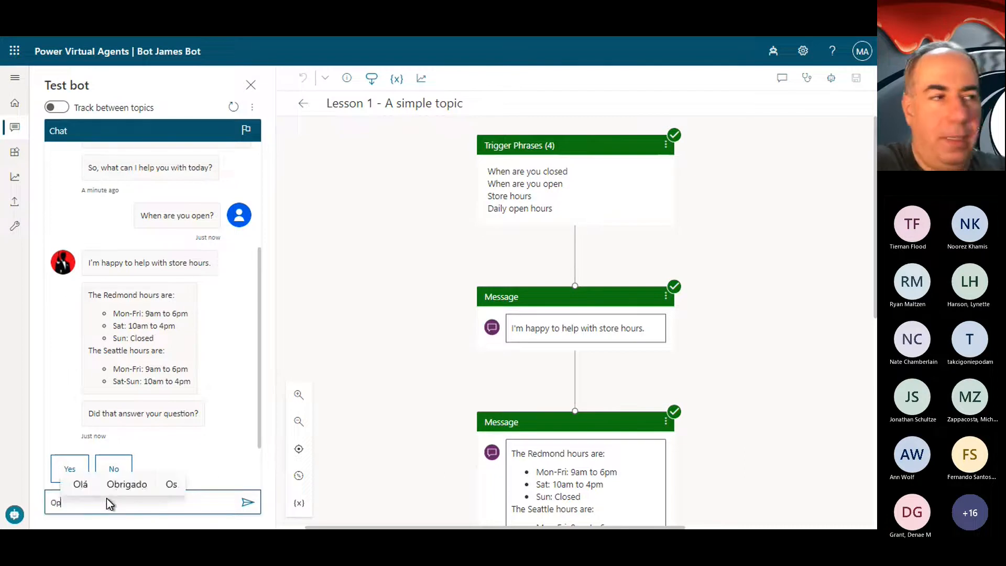
pyautogui.write('en ')
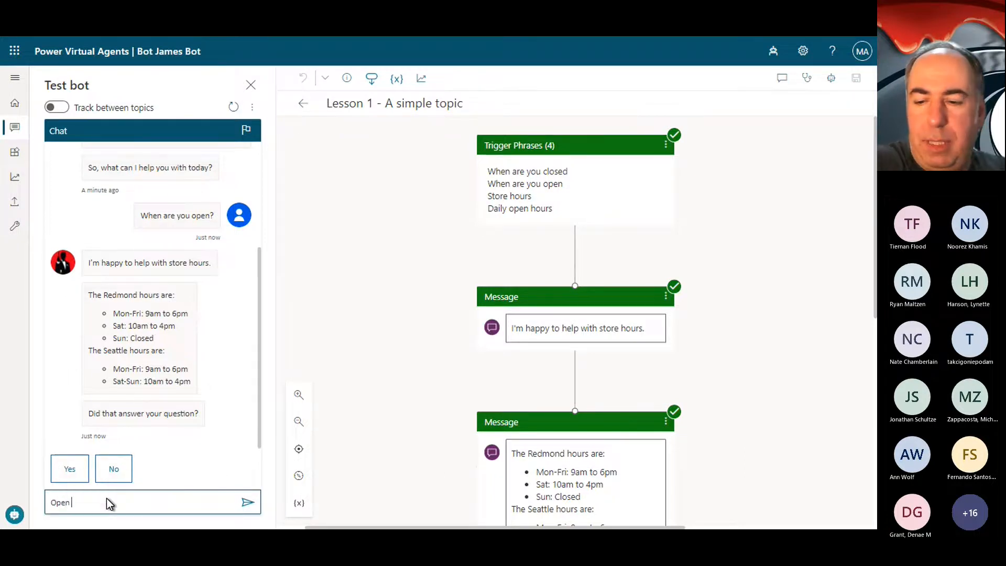
pyautogui.write('hours')
pyautogui.press('Return')
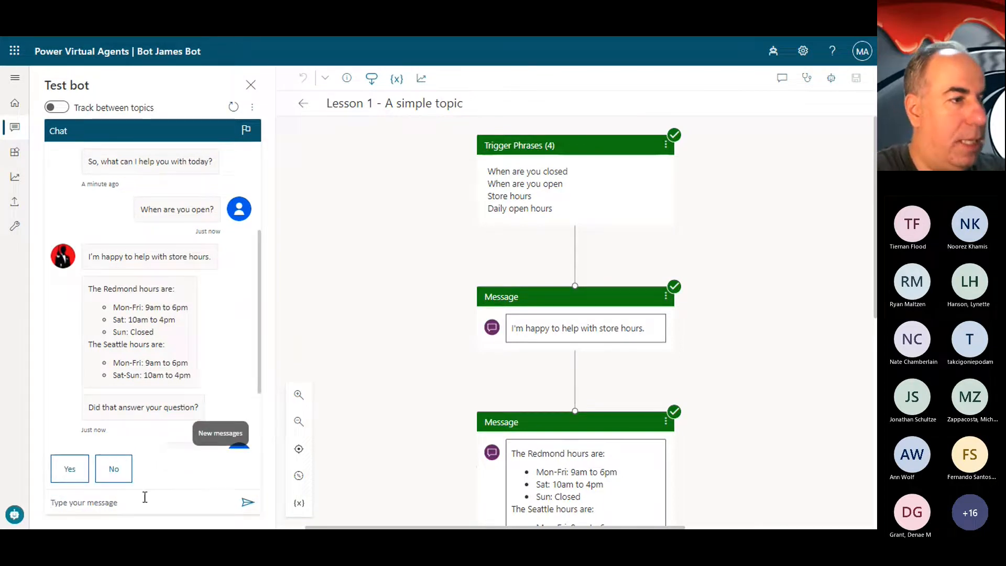
# Step: Finish the test conversation by answering Yes, rating the experience 2 stars, and replying "No, thanks" to further help
pyautogui.click(70, 471)
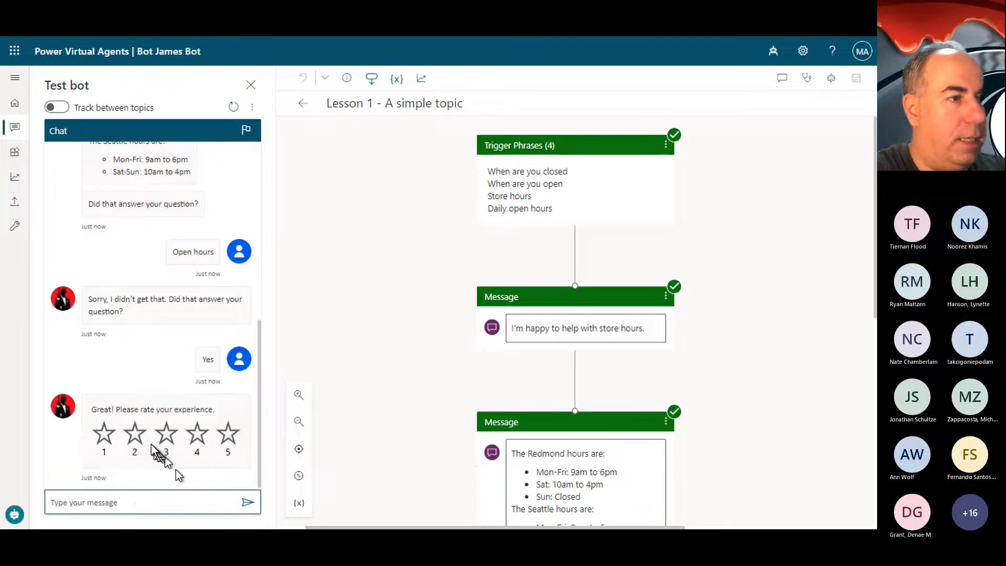
pyautogui.click(137, 437)
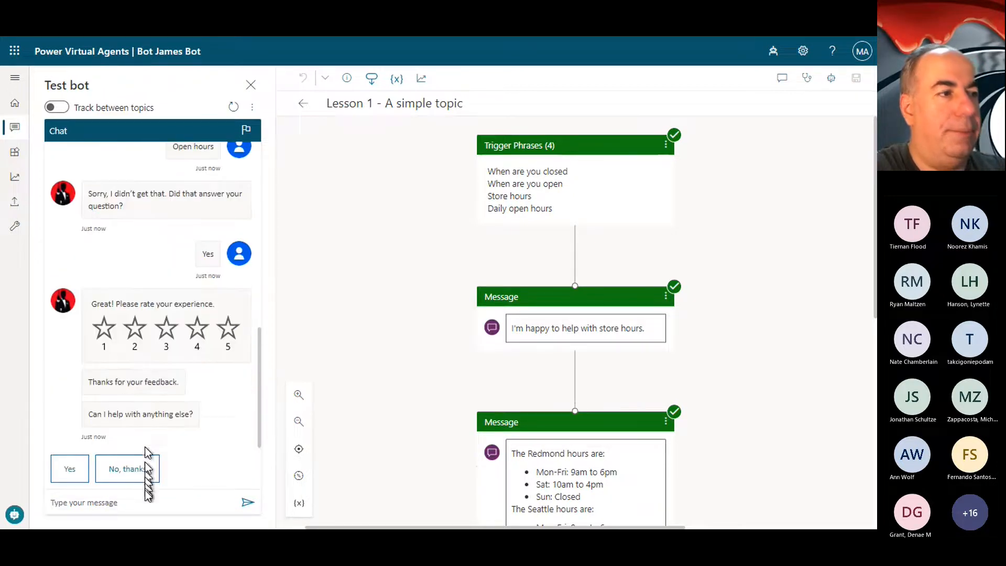
pyautogui.click(137, 469)
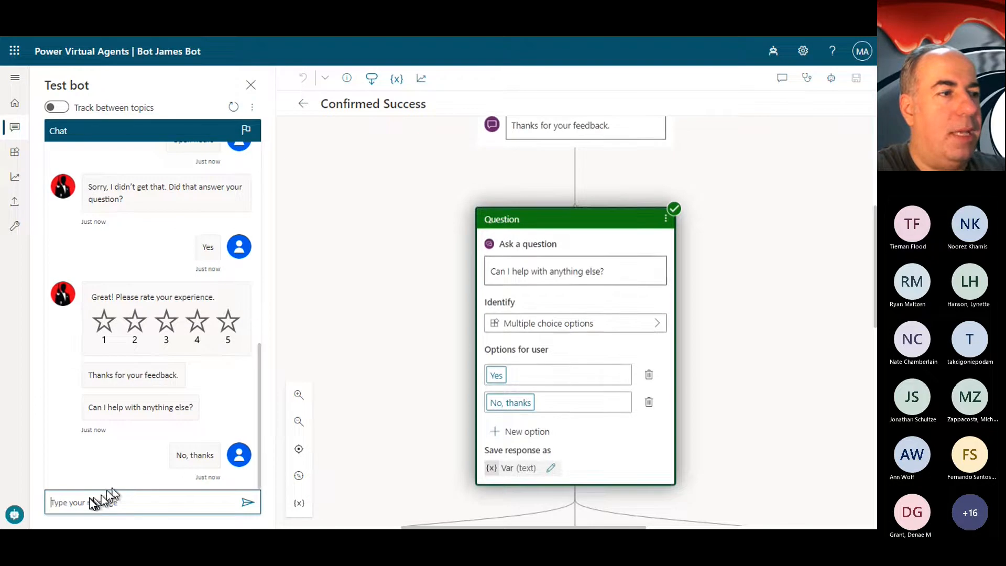
# Step: Turn on tracking between topics and send "Opening hours" to the test bot
pyautogui.click(85, 504)
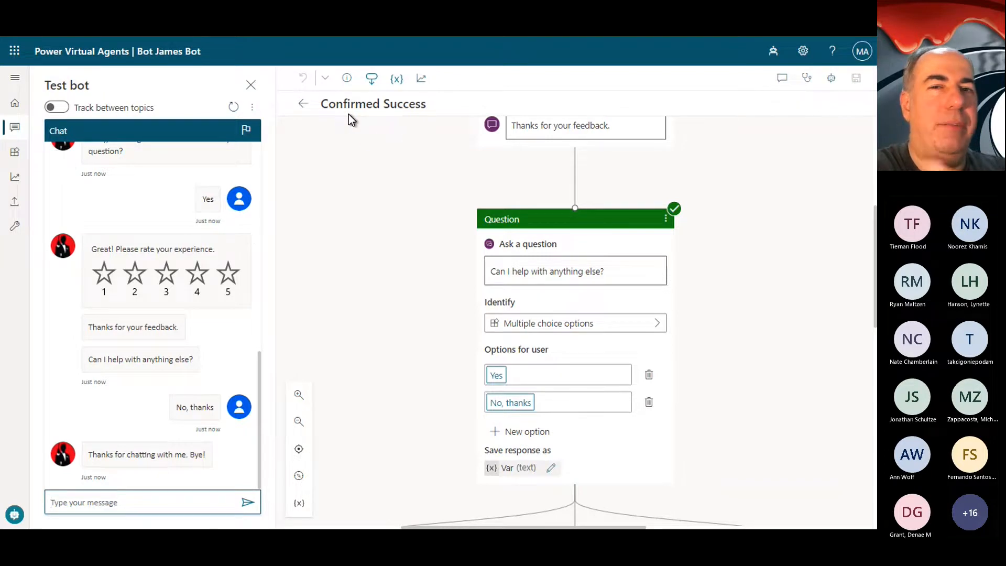
pyautogui.click(61, 109)
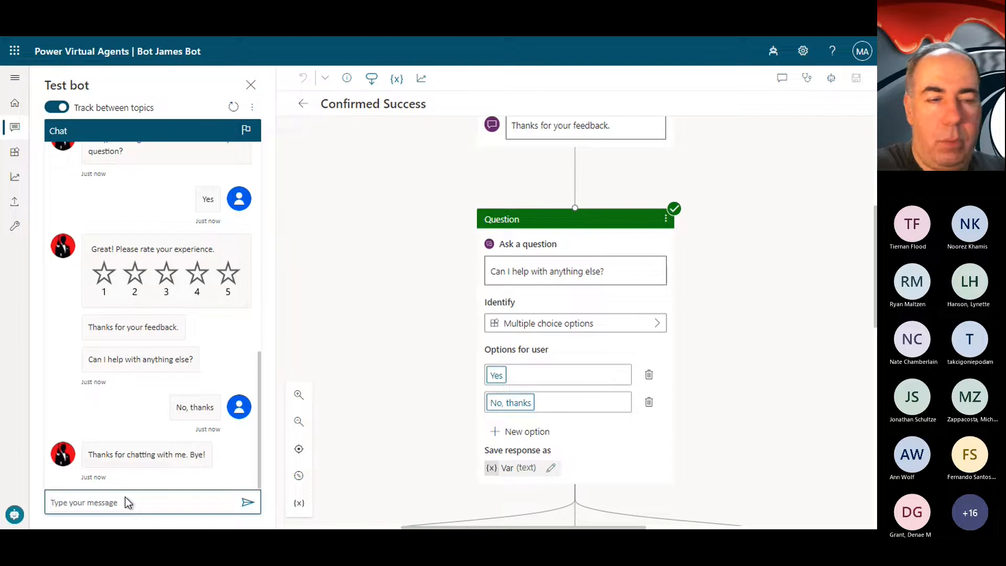
pyautogui.write('Opening ')
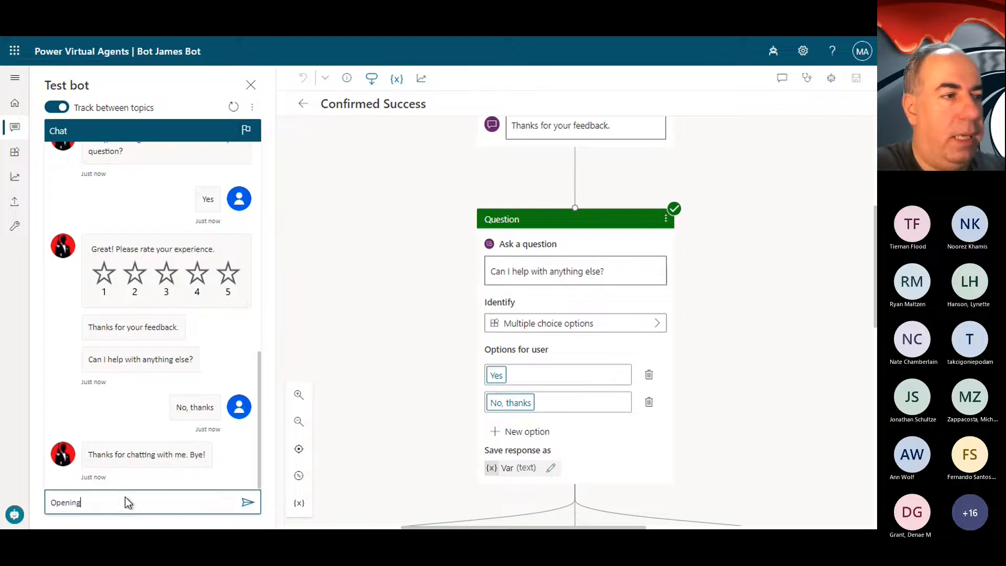
pyautogui.write('hours')
pyautogui.press('Return')
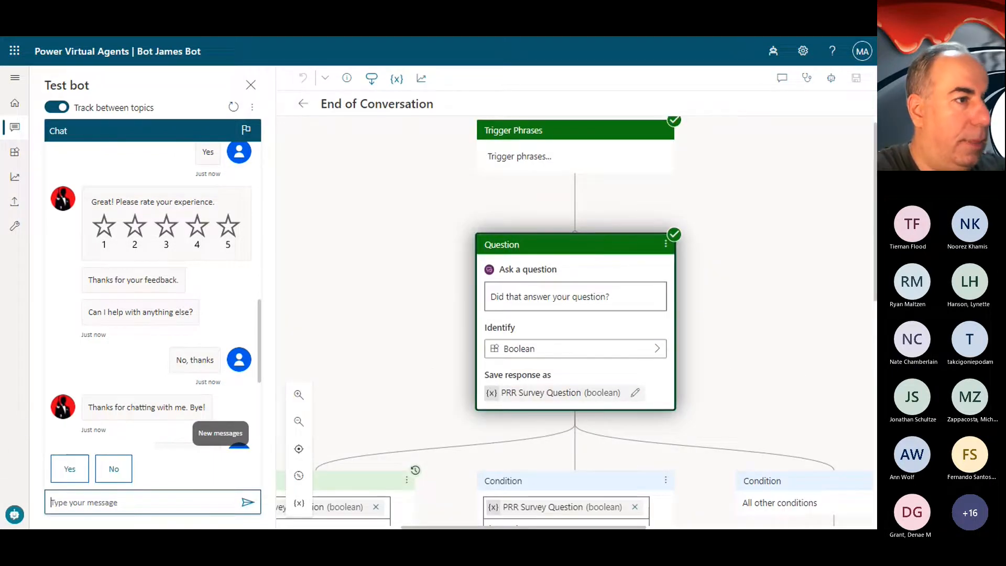
pyautogui.scroll(-5, 209, 369)
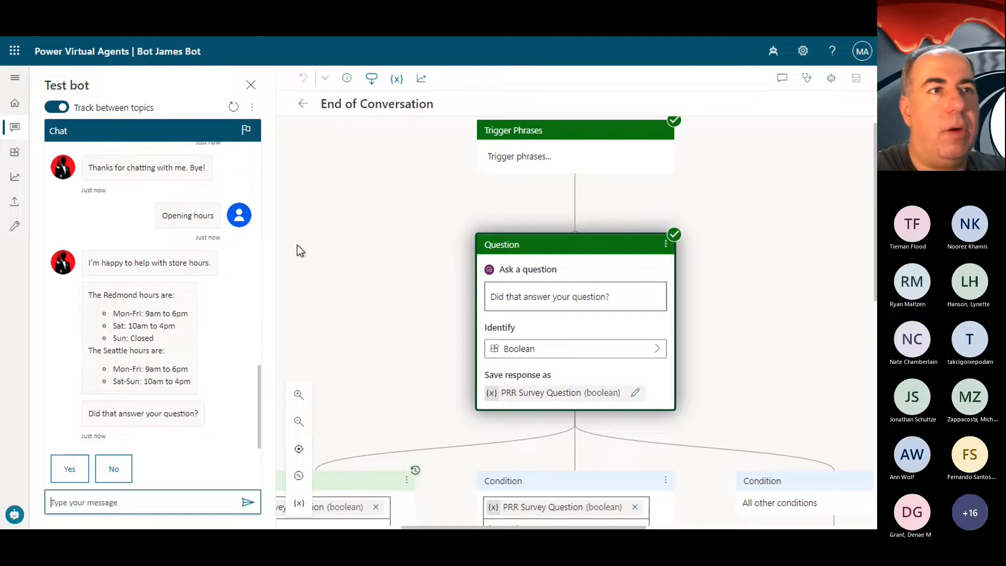
pyautogui.scroll(1, 504, 177)
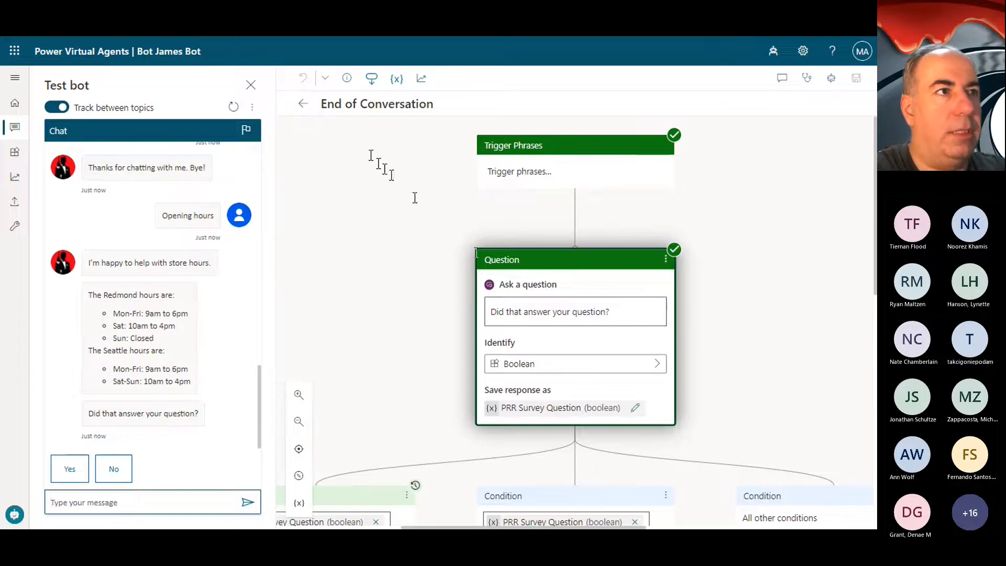
# Step: Trace the bot's store hours reply to its Lesson 1 topic node and review the flow down to the End of Conversation redirect note
pyautogui.click(179, 269)
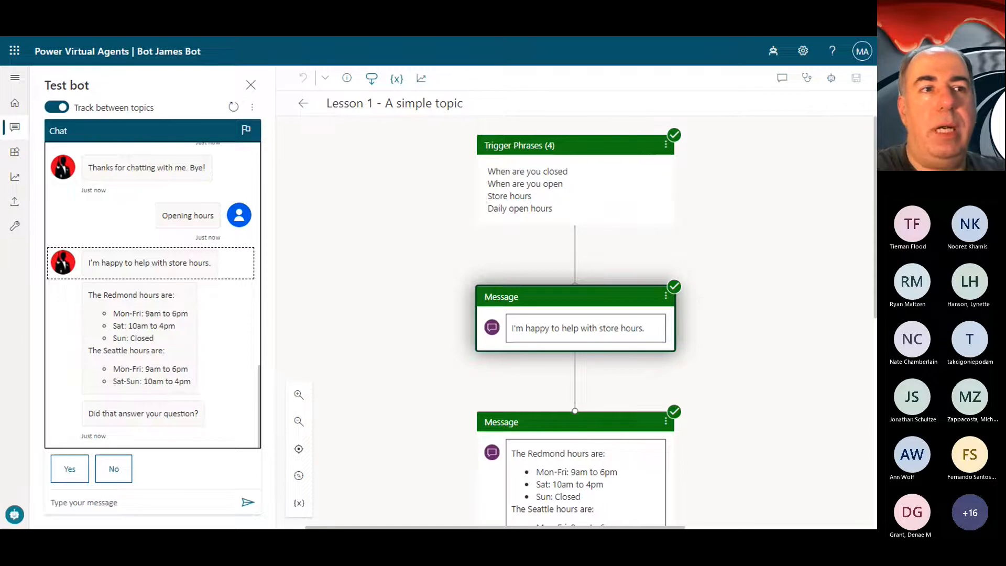
pyautogui.scroll(-1, 643, 314)
pyautogui.scroll(1, 644, 313)
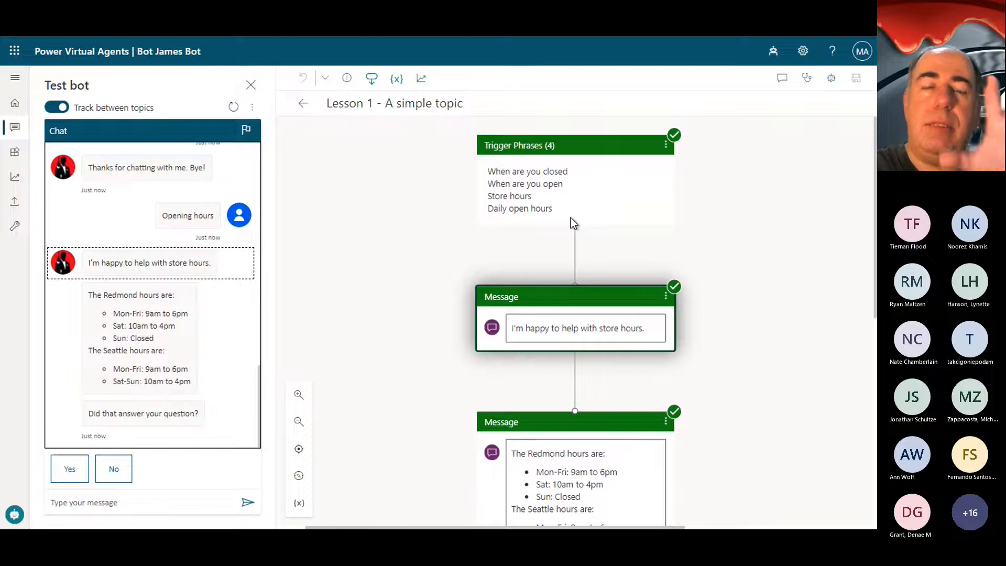
pyautogui.scroll(-1, 628, 362)
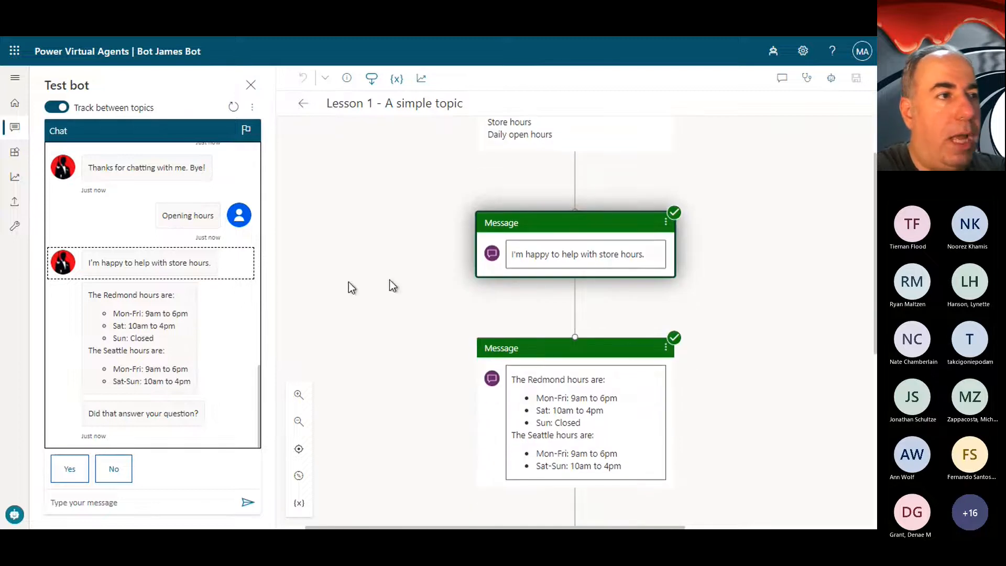
pyautogui.scroll(-3, 675, 401)
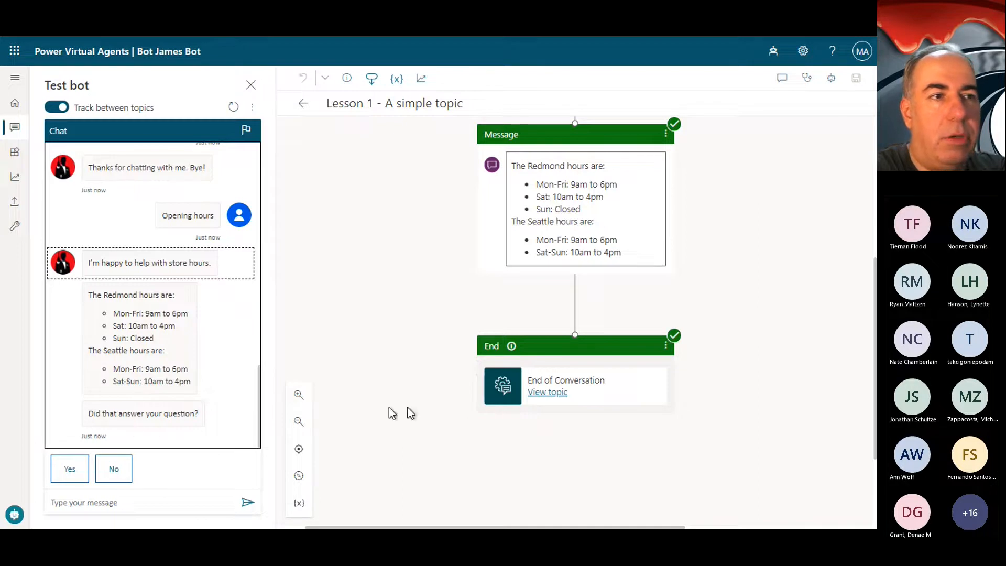
pyautogui.click(511, 346)
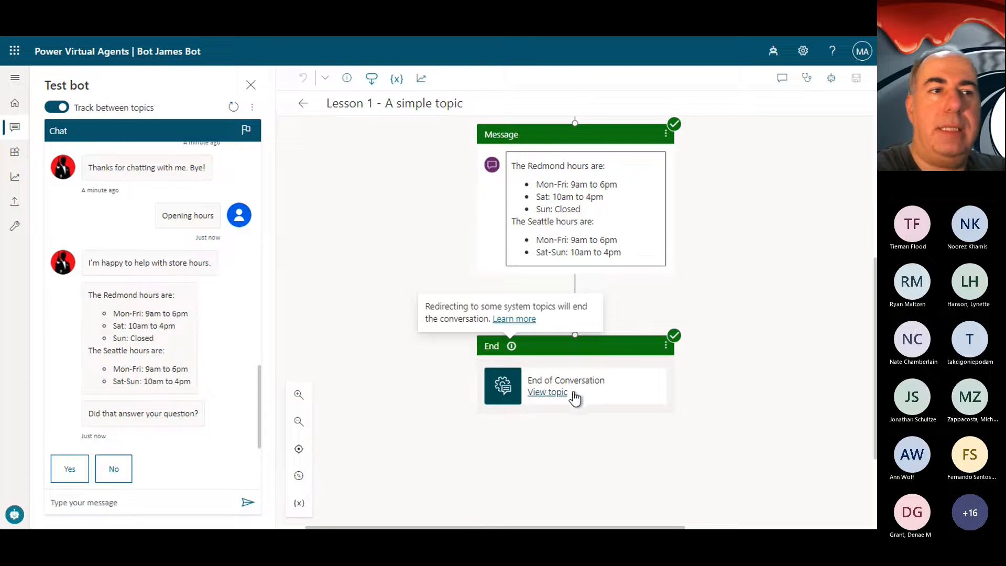
# Step: Trace "Did that answer your question?" to the End of Conversation topic and examine its True and False conditions and their redirects
pyautogui.click(142, 415)
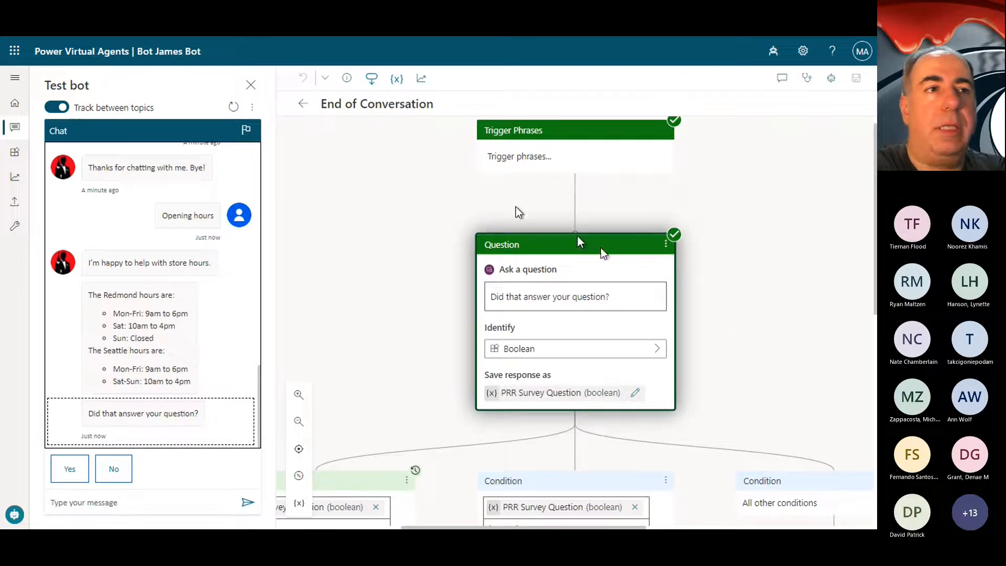
pyautogui.moveTo(581, 195)
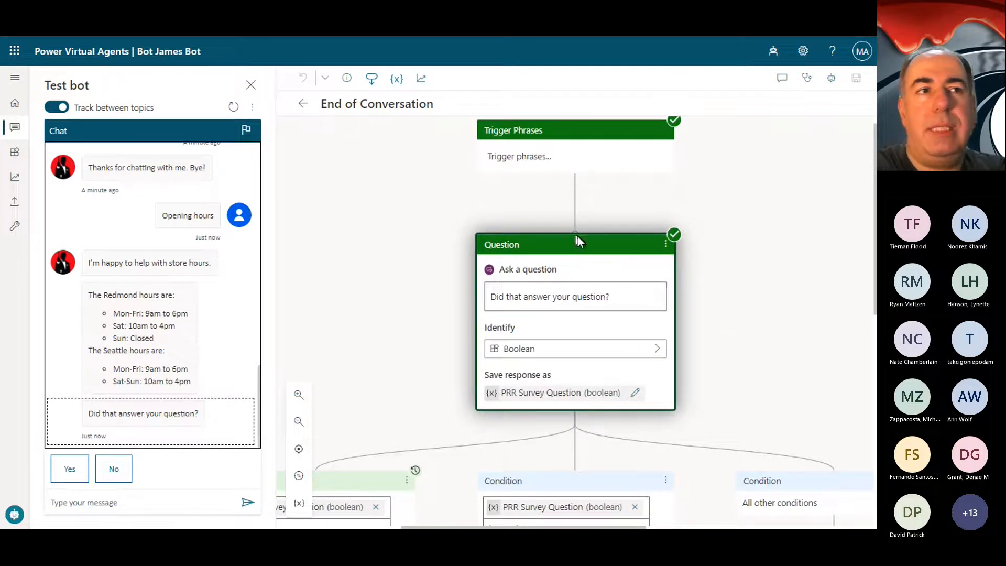
pyautogui.scroll(1, 582, 253)
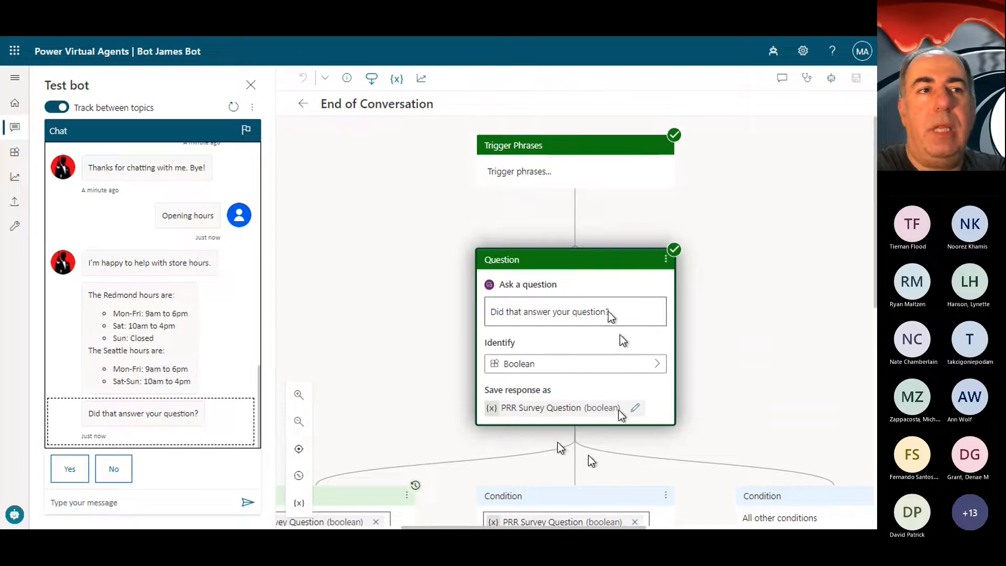
pyautogui.scroll(-4, 605, 364)
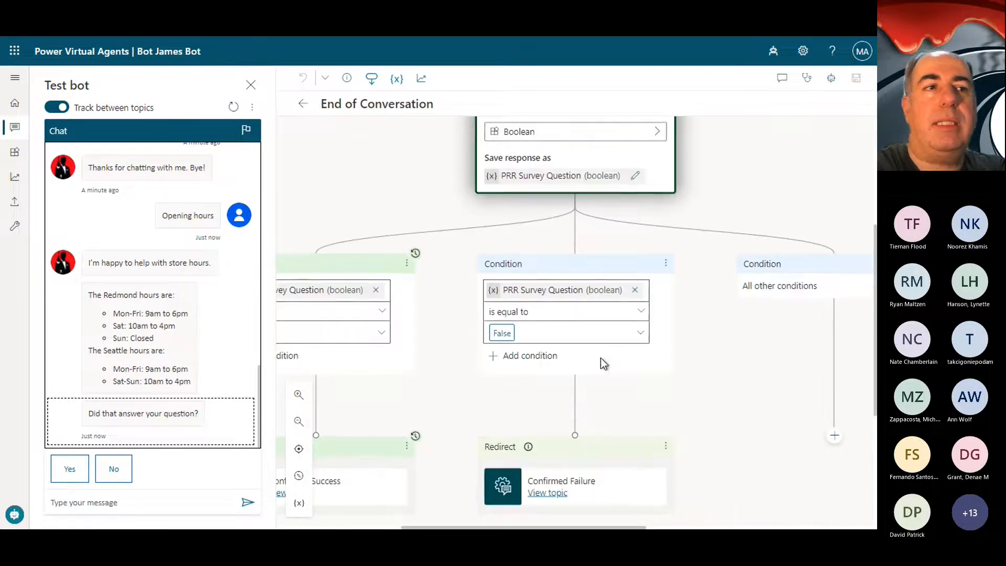
pyautogui.scroll(-2, 601, 357)
pyautogui.scroll(4, 600, 358)
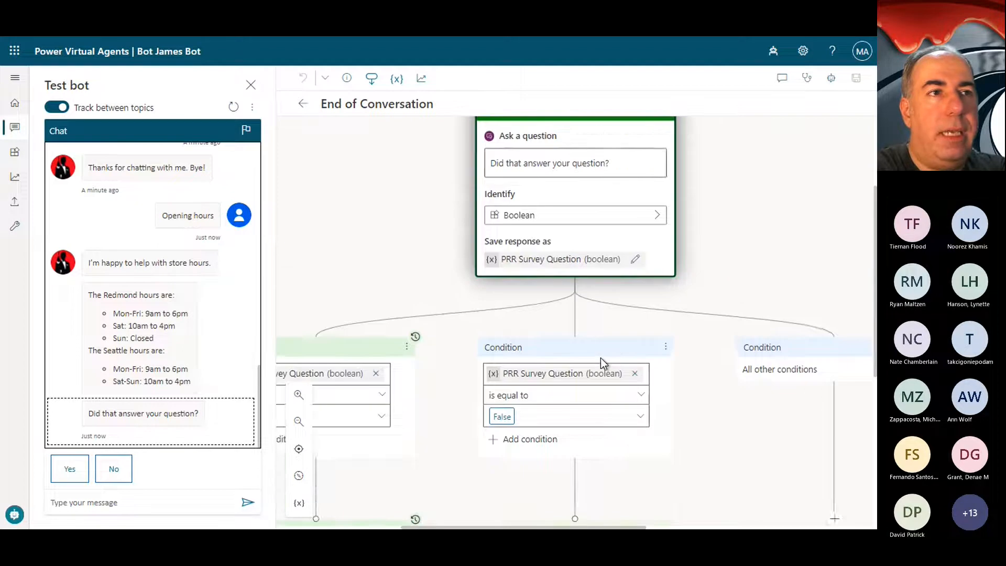
pyautogui.hscroll(-2, 601, 358)
pyautogui.hscroll(-1, 601, 358)
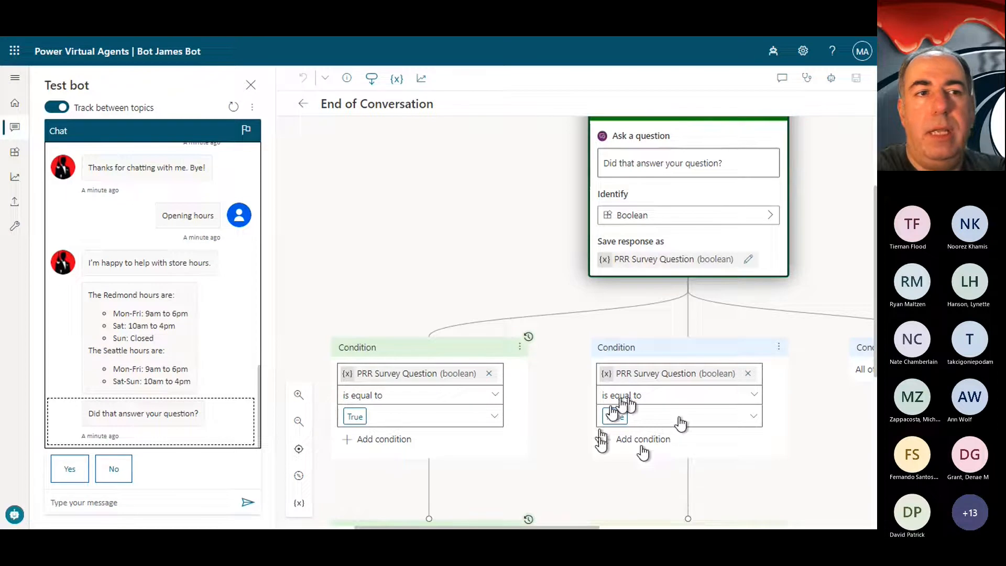
pyautogui.hscroll(5, 642, 403)
pyautogui.scroll(-4, 586, 421)
pyautogui.scroll(3, 585, 420)
pyautogui.hscroll(-3, 585, 420)
pyautogui.hscroll(-3, 586, 420)
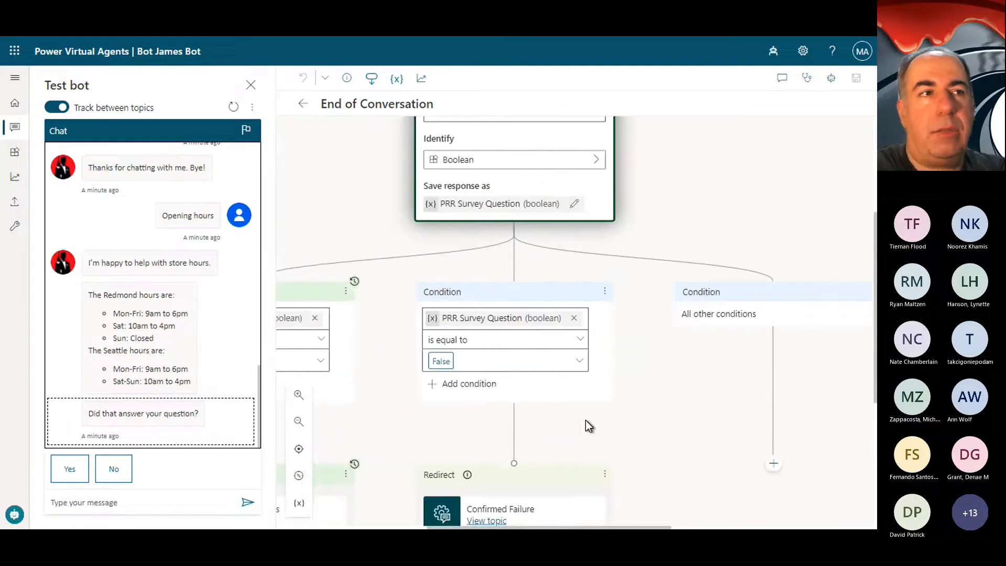
pyautogui.scroll(-2, 586, 420)
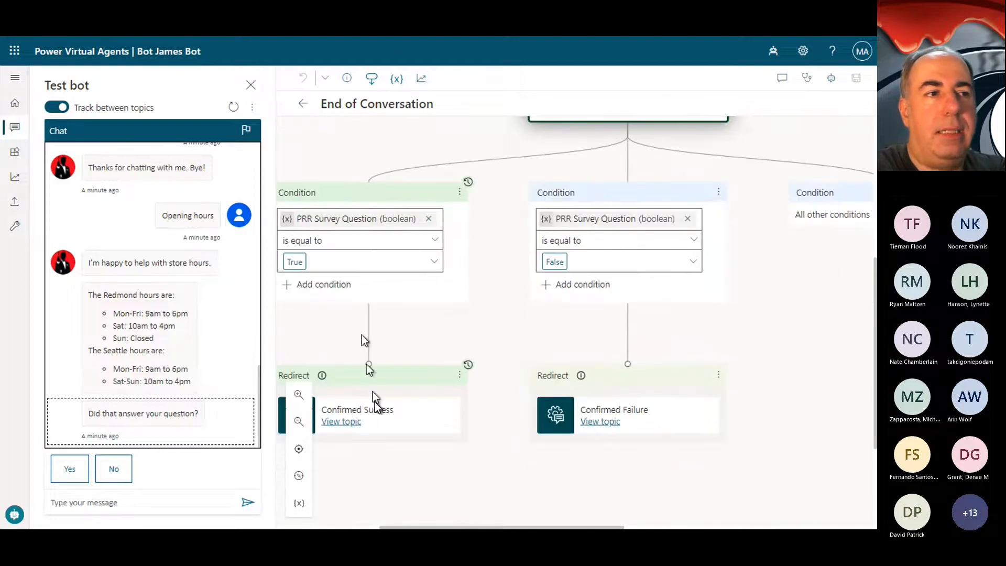
pyautogui.scroll(-1, 375, 401)
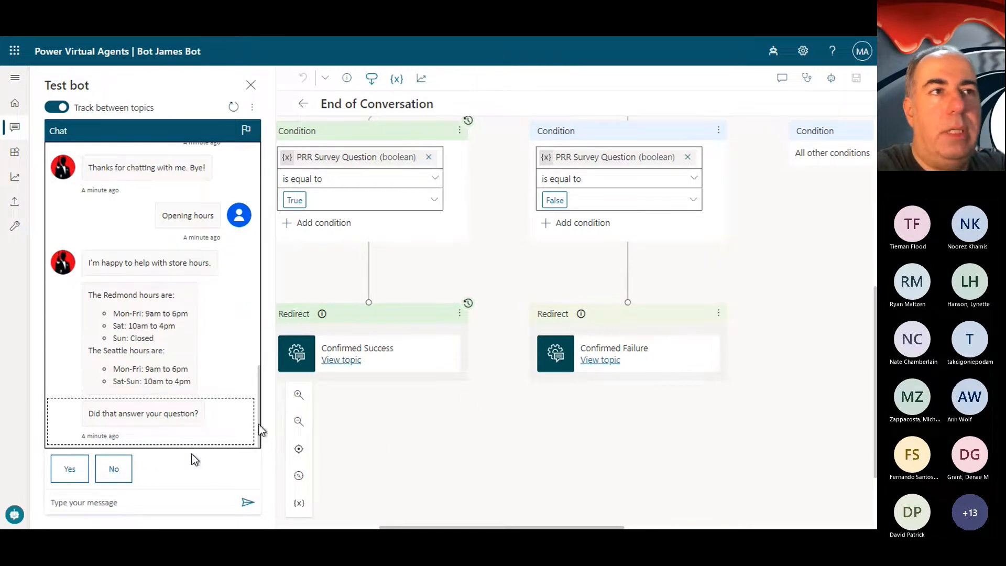
# Step: Turn off tracking between topics and answer No to the test bot's question, keeping the False branch in view
pyautogui.scroll(4, 517, 268)
pyautogui.click(56, 107)
pyautogui.scroll(-3, 685, 215)
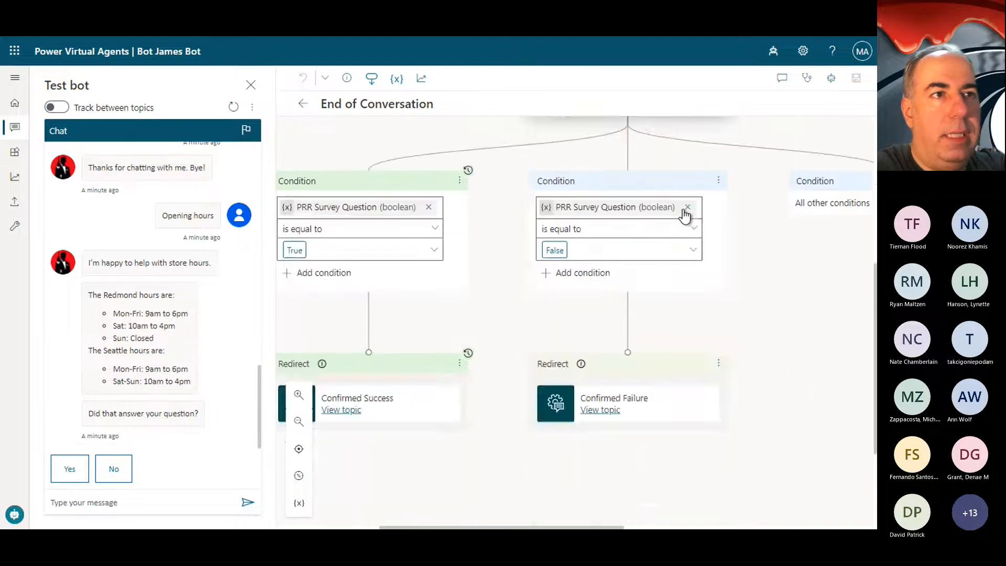
pyautogui.scroll(4, 685, 214)
pyautogui.scroll(-5, 685, 215)
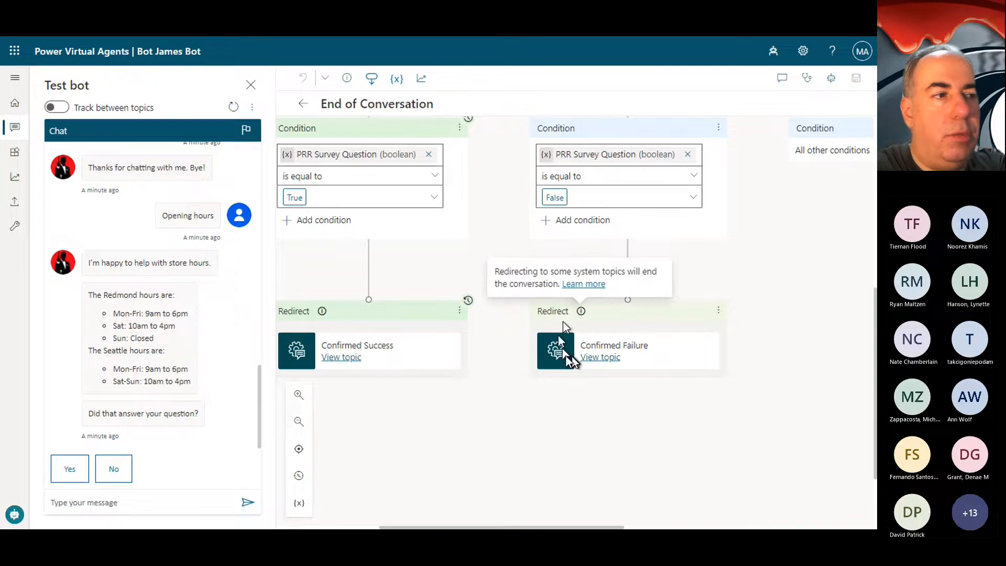
pyautogui.click(114, 469)
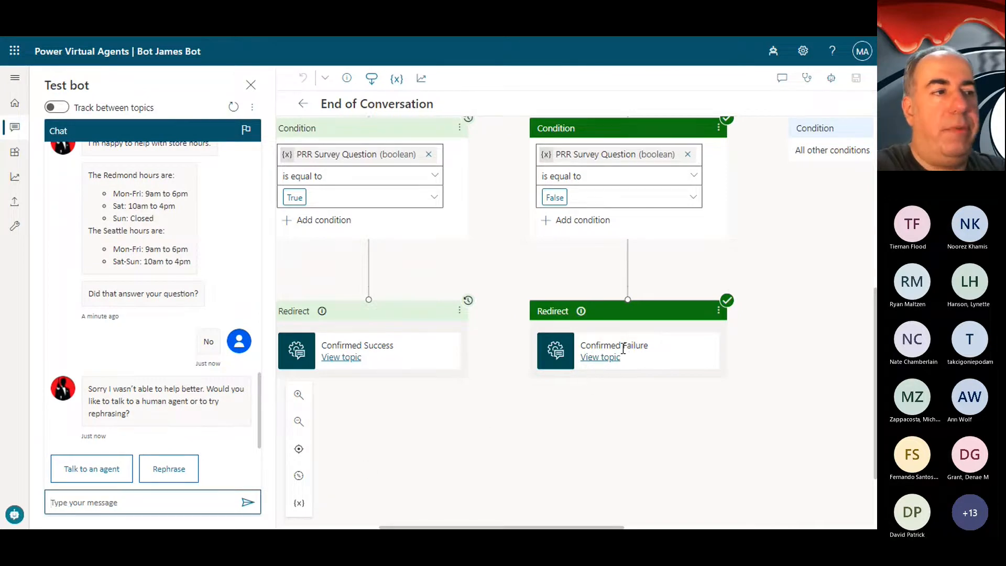
# Step: Trace the bot's apology message to the Confirmed Failure topic and examine its "Talk to an agent", "Rephrase" and all-other-conditions branches
pyautogui.click(137, 388)
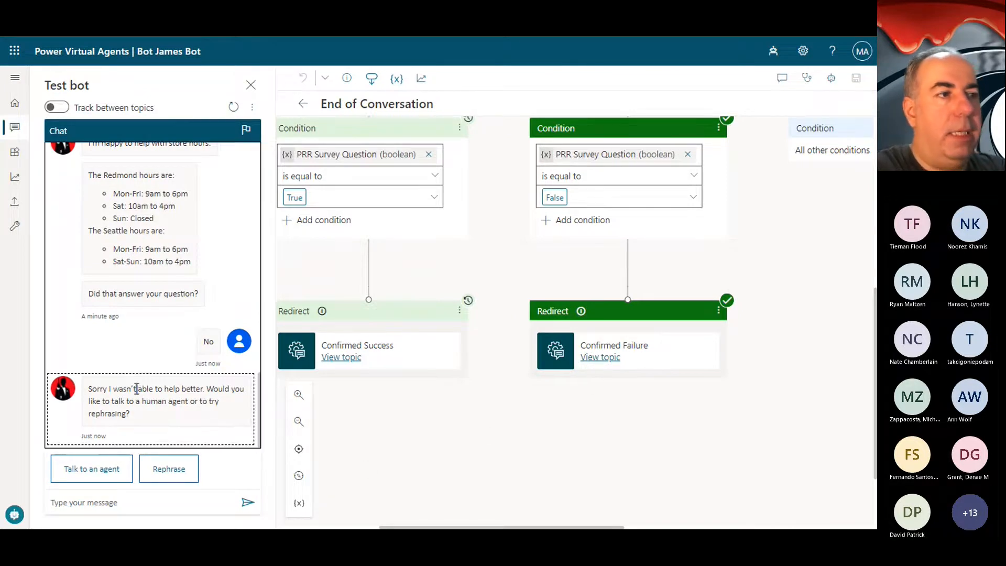
pyautogui.doubleClick(202, 403)
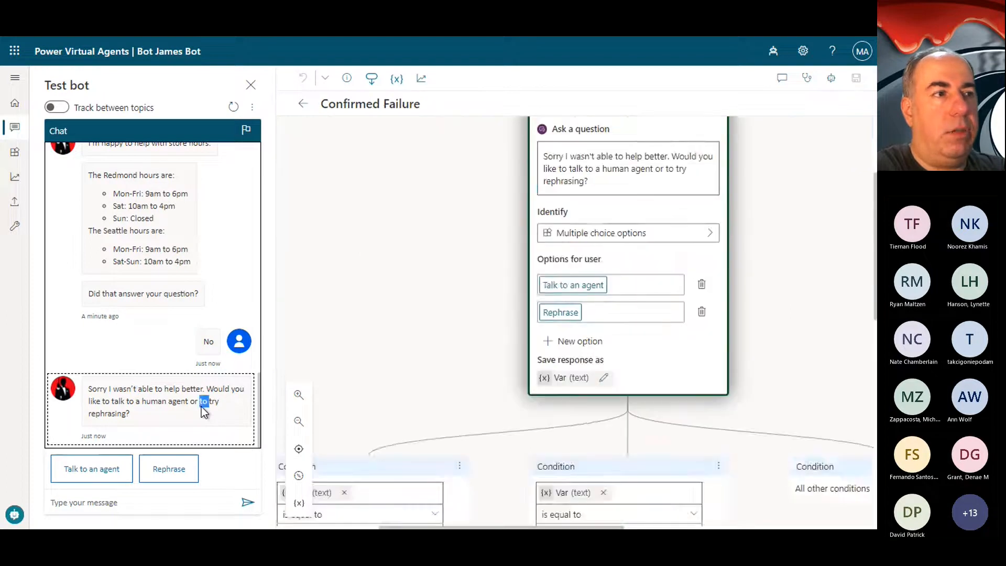
pyautogui.scroll(-1, 589, 322)
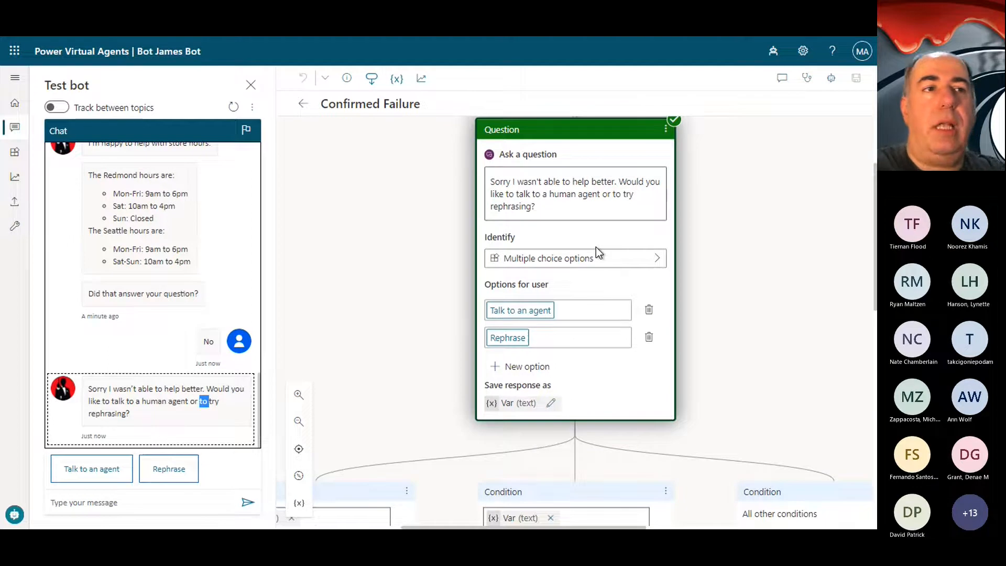
pyautogui.scroll(-2, 596, 246)
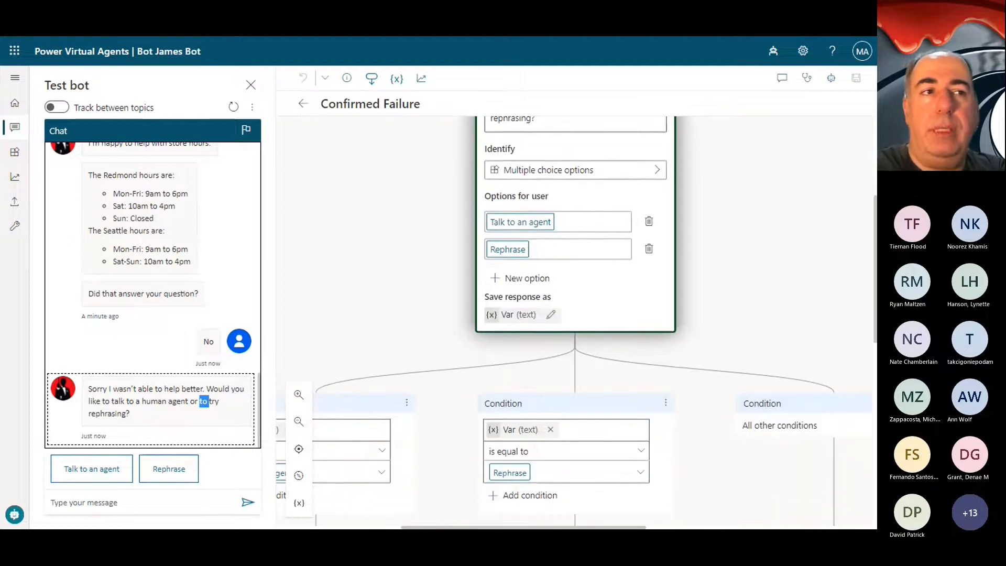
pyautogui.scroll(-3, 581, 219)
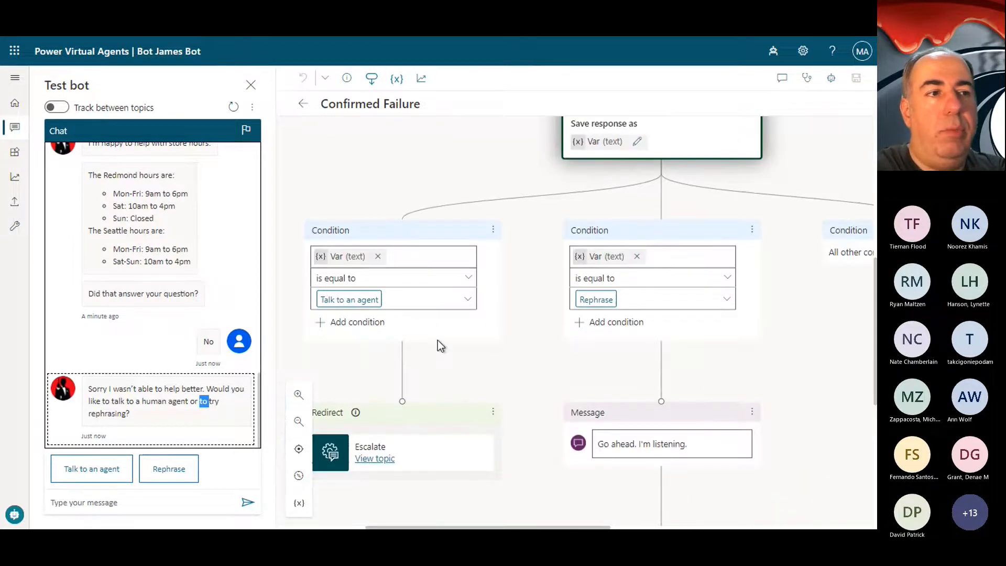
pyautogui.scroll(-2, 438, 346)
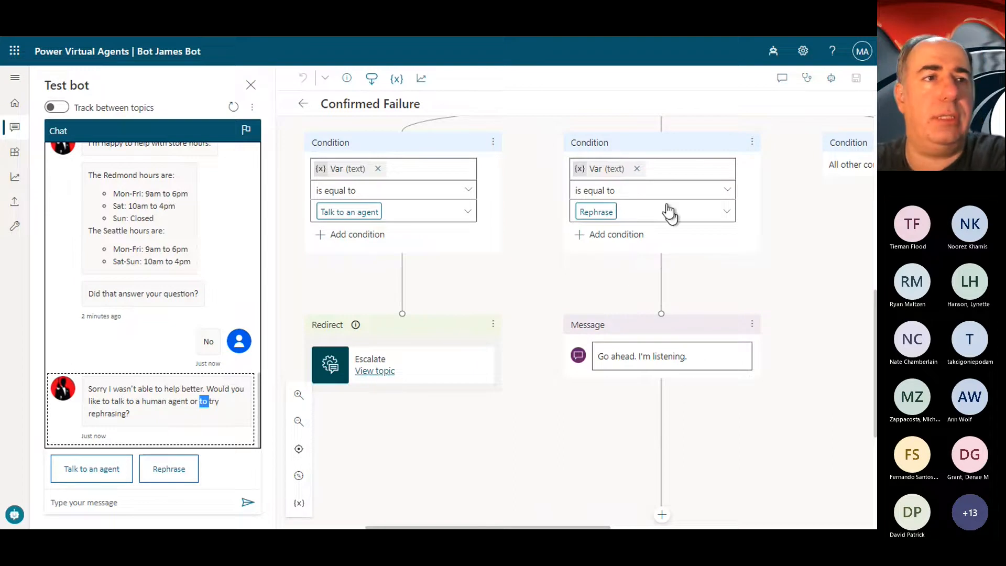
pyautogui.scroll(1, 678, 343)
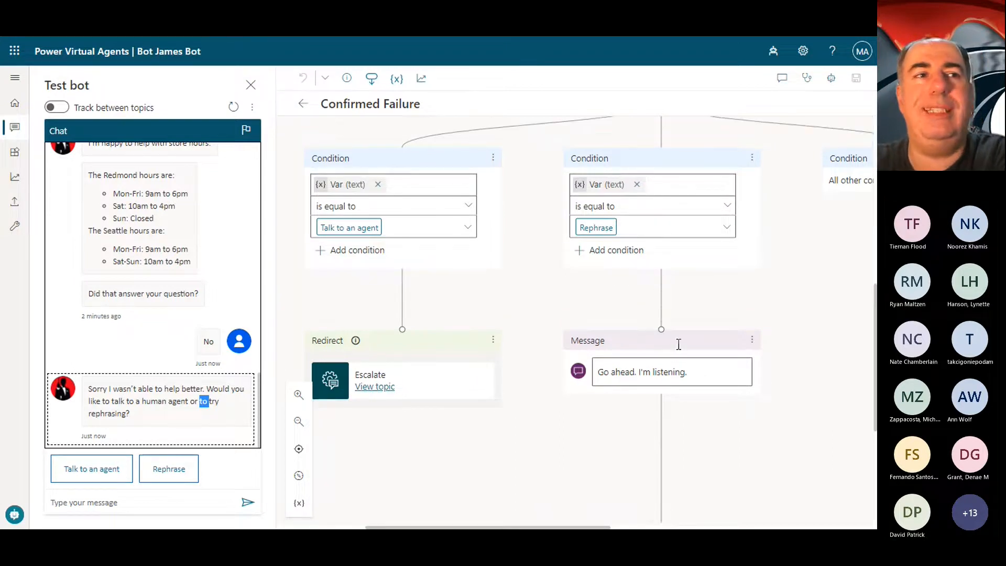
pyautogui.hscroll(3, 762, 395)
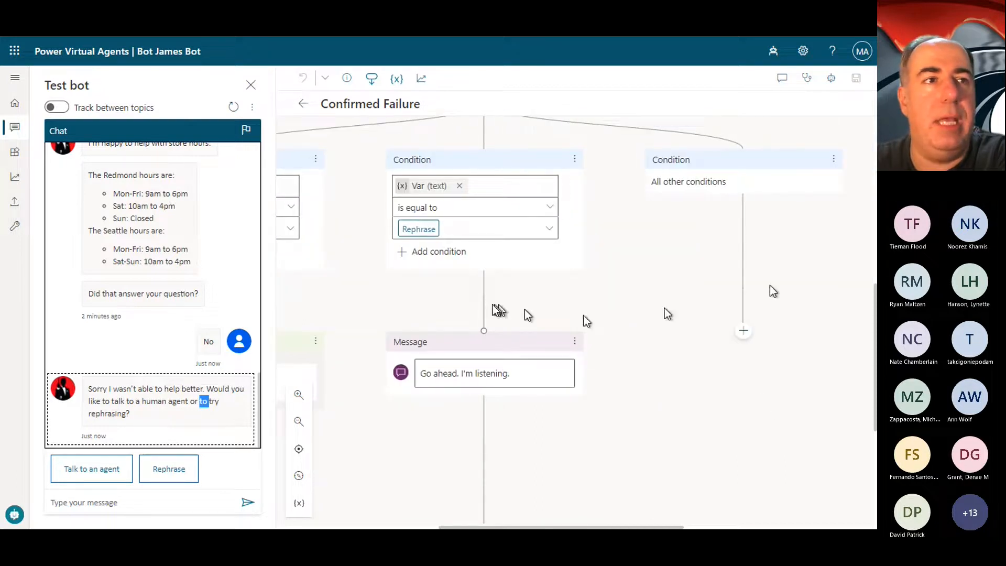
pyautogui.hscroll(-7, 492, 304)
pyautogui.scroll(5, 492, 304)
pyautogui.hscroll(4, 493, 304)
pyautogui.scroll(2, 492, 304)
pyautogui.hscroll(-1, 493, 305)
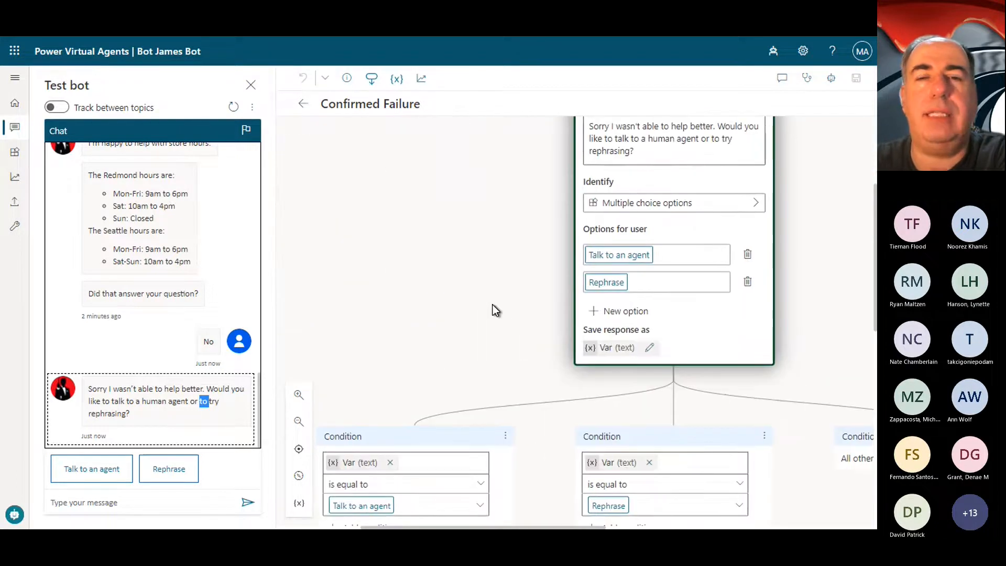
pyautogui.scroll(4, 493, 304)
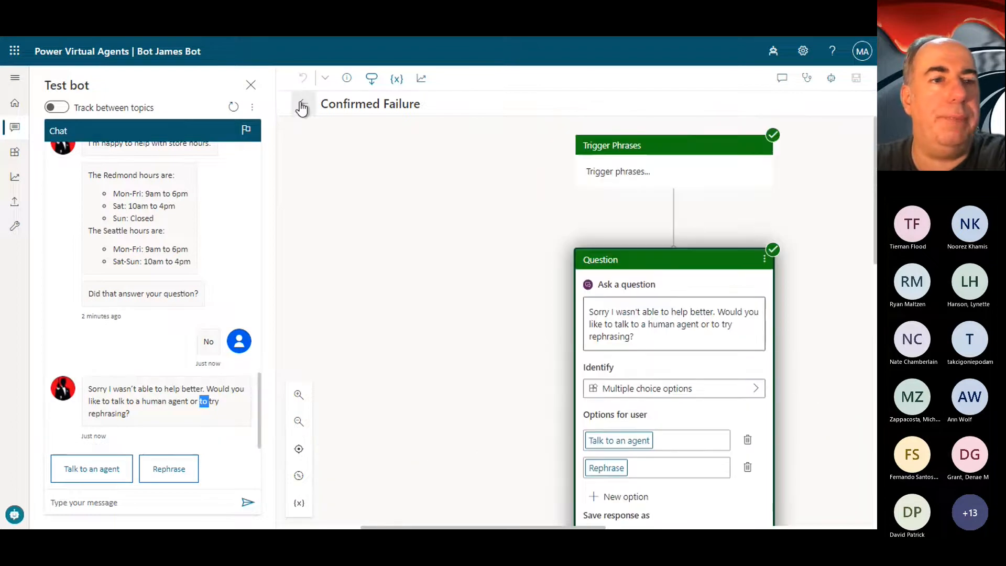
# Step: Return to the topics list and open "Lesson 2 - A simple topic with a condition and variable"
pyautogui.click(302, 103)
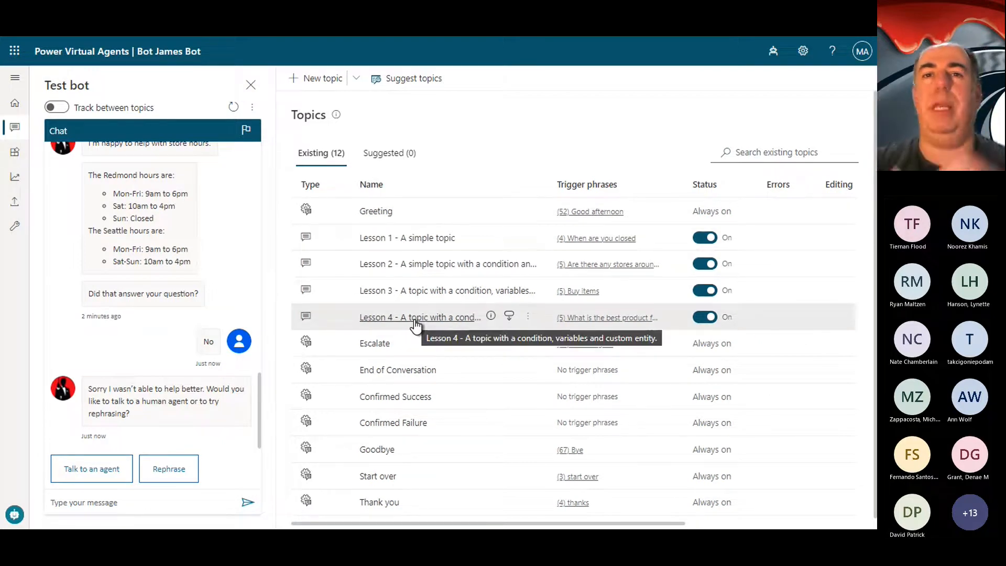
pyautogui.click(435, 264)
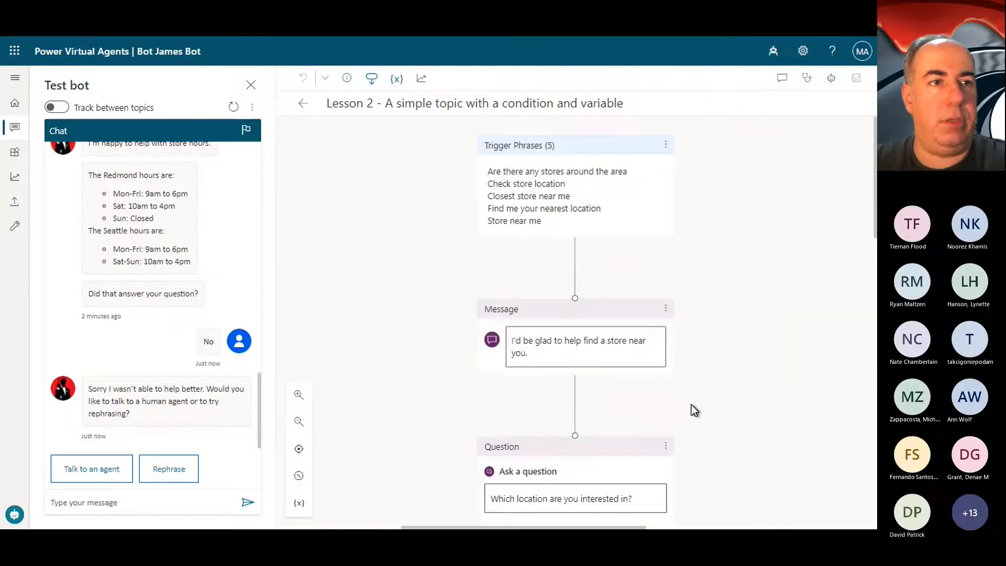
# Step: Examine Lesson 2's trigger phrases, opening message and "Which location are you interested in?" question with its answer options and saved variable
pyautogui.scroll(-5, 691, 404)
pyautogui.scroll(3, 691, 404)
pyautogui.scroll(-3, 626, 408)
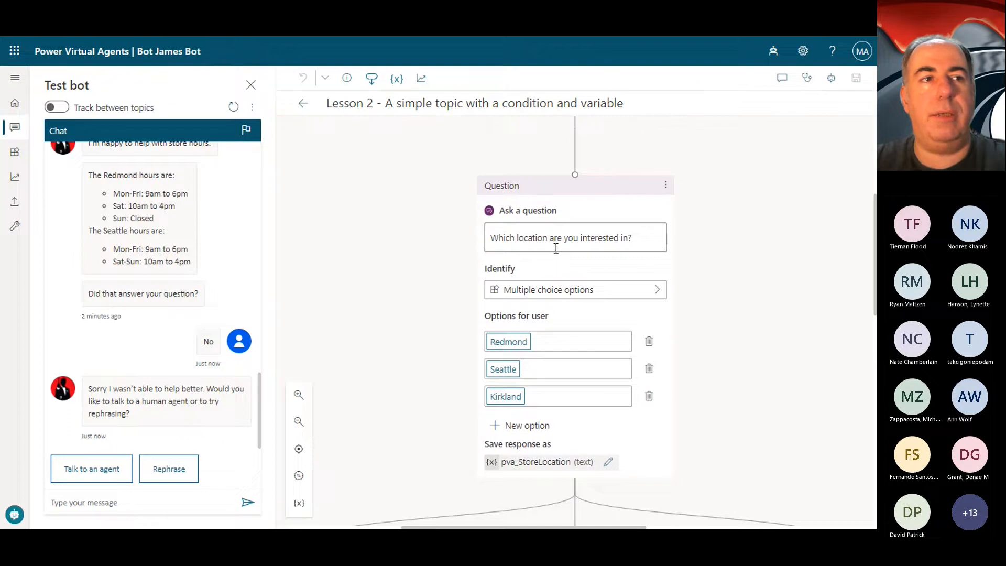
pyautogui.scroll(3, 556, 248)
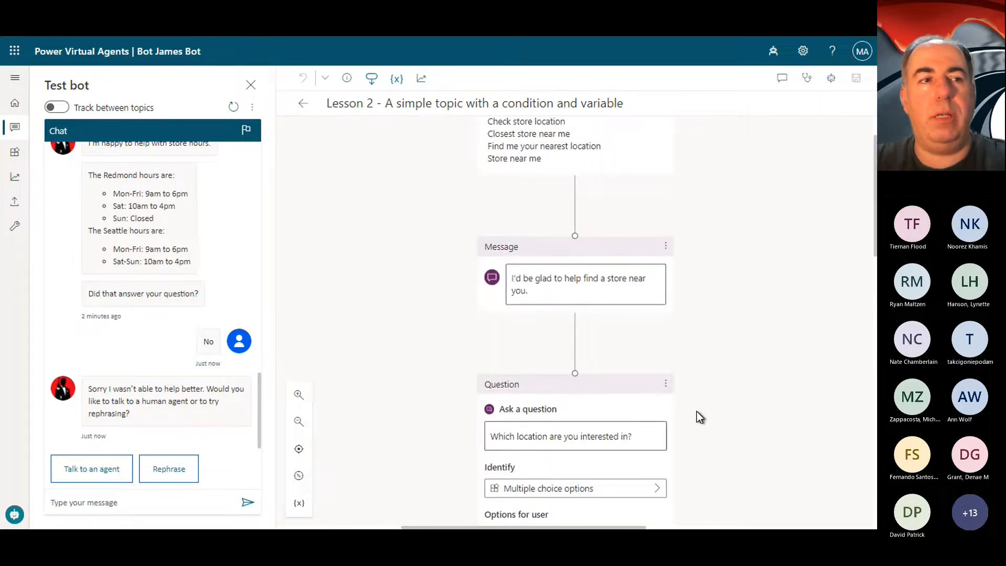
pyautogui.scroll(-5, 700, 416)
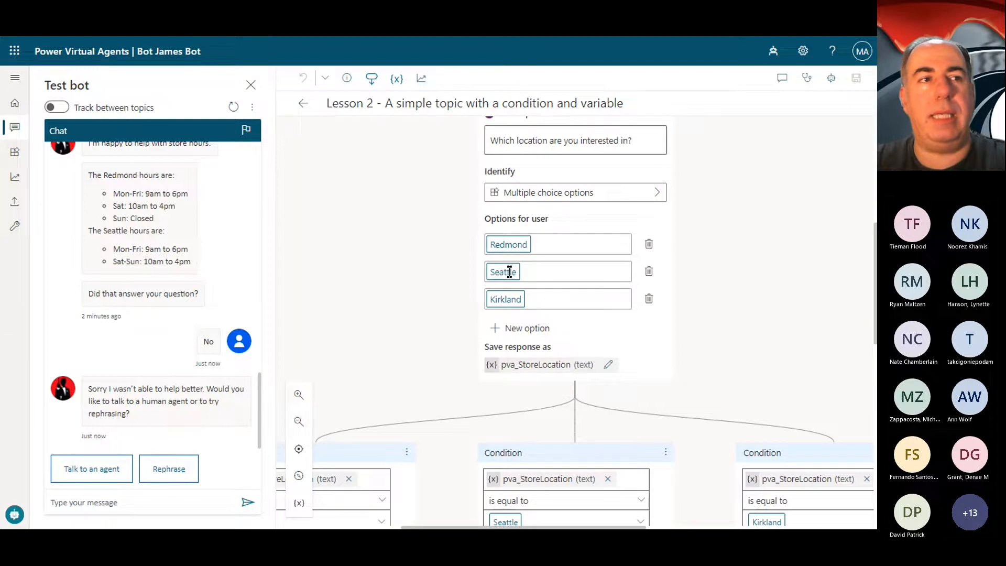
pyautogui.scroll(-4, 709, 326)
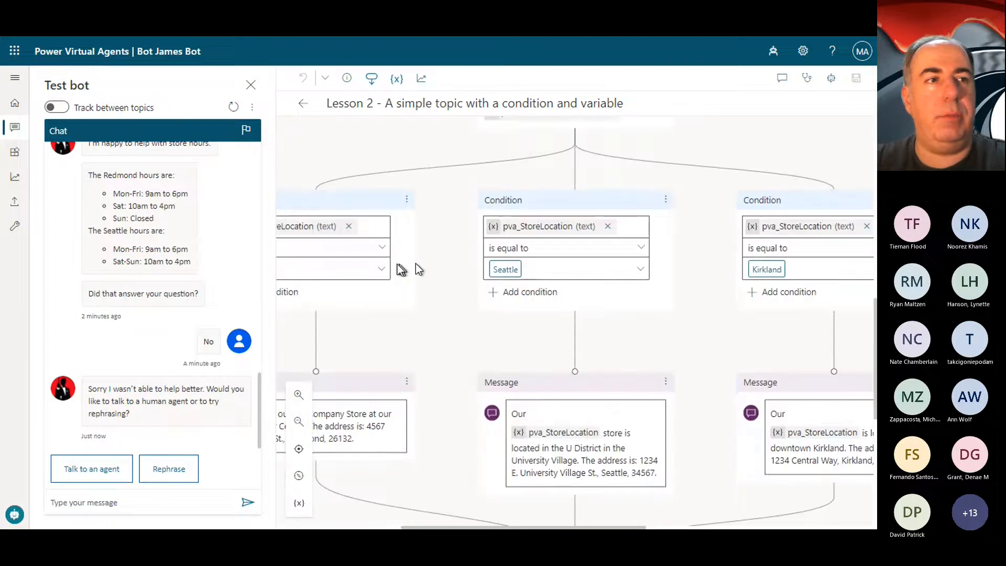
# Step: Compare the Redmond, Seattle and Kirkland condition branches in Lesson 2 and follow their address messages to the End of Conversation node
pyautogui.hscroll(-2, 396, 265)
pyautogui.scroll(-1, 396, 265)
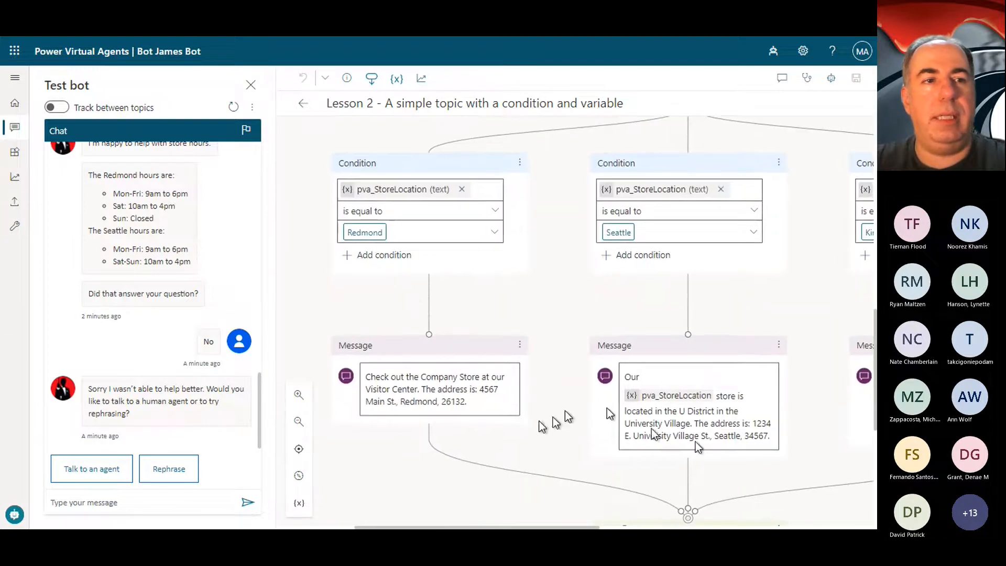
pyautogui.hscroll(4, 724, 426)
pyautogui.scroll(-1, 724, 426)
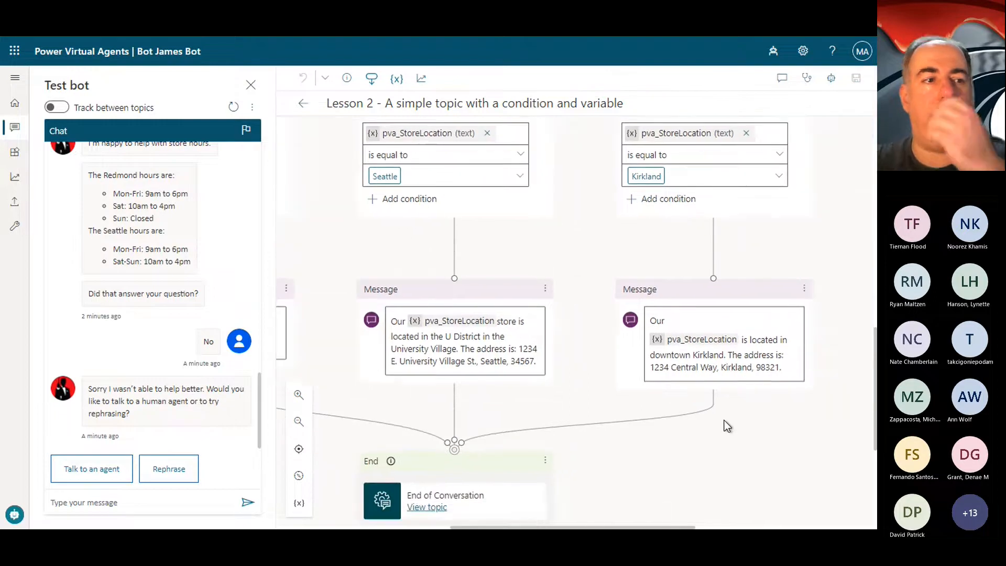
pyautogui.scroll(1, 724, 420)
pyautogui.hscroll(1, 723, 420)
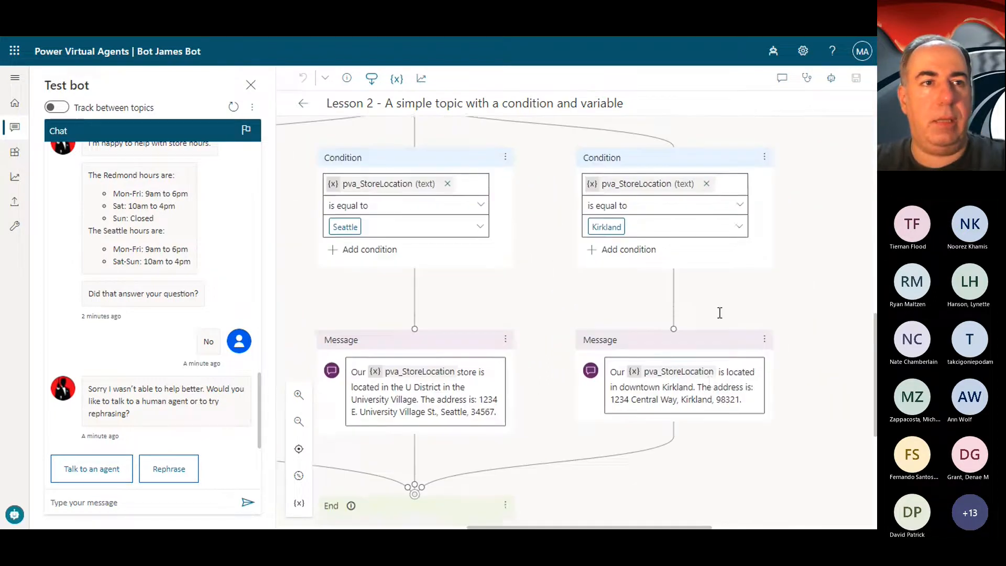
pyautogui.scroll(1, 719, 313)
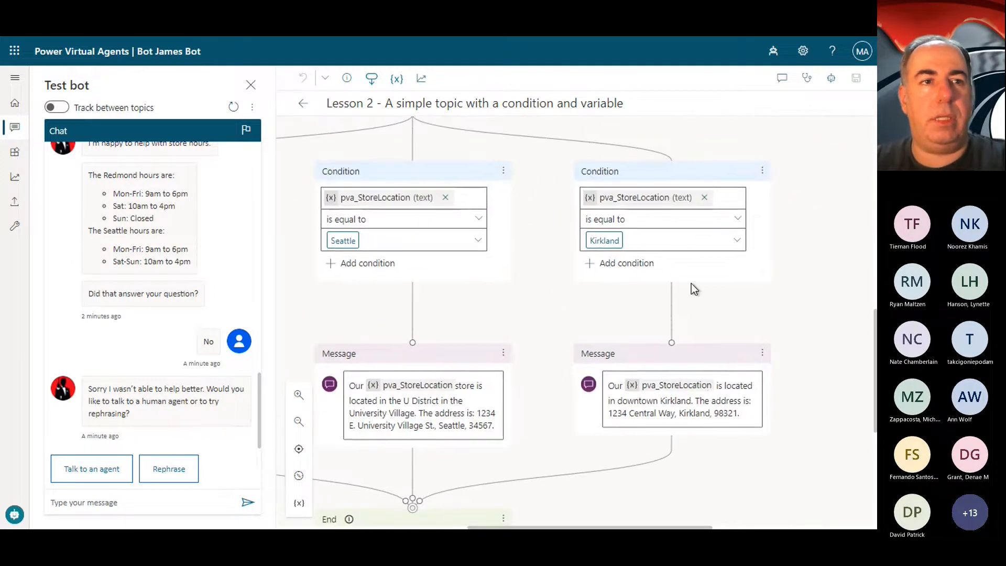
pyautogui.hscroll(3, 690, 284)
pyautogui.scroll(6, 690, 284)
pyautogui.hscroll(-2, 691, 284)
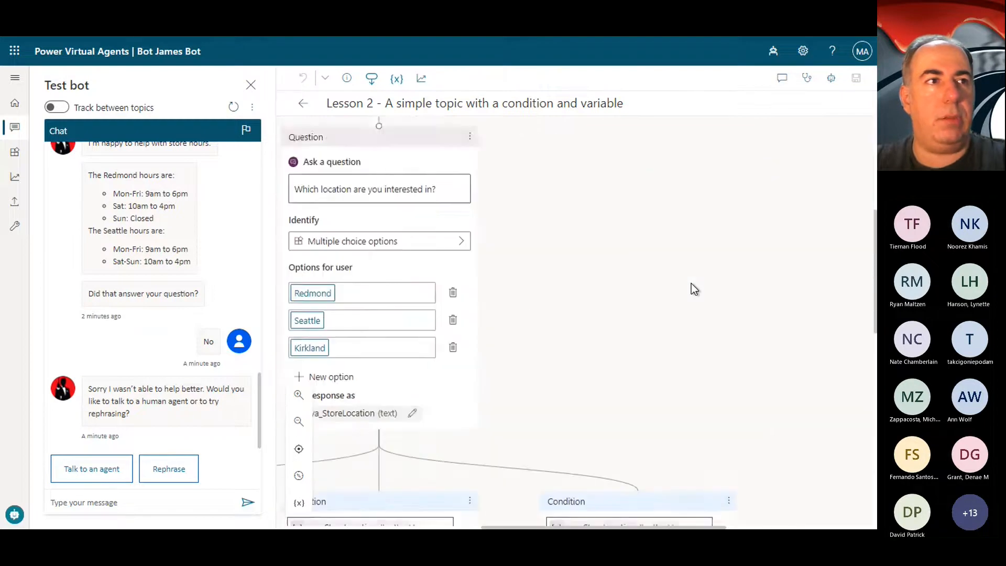
pyautogui.scroll(-10, 690, 283)
pyautogui.hscroll(-2, 690, 284)
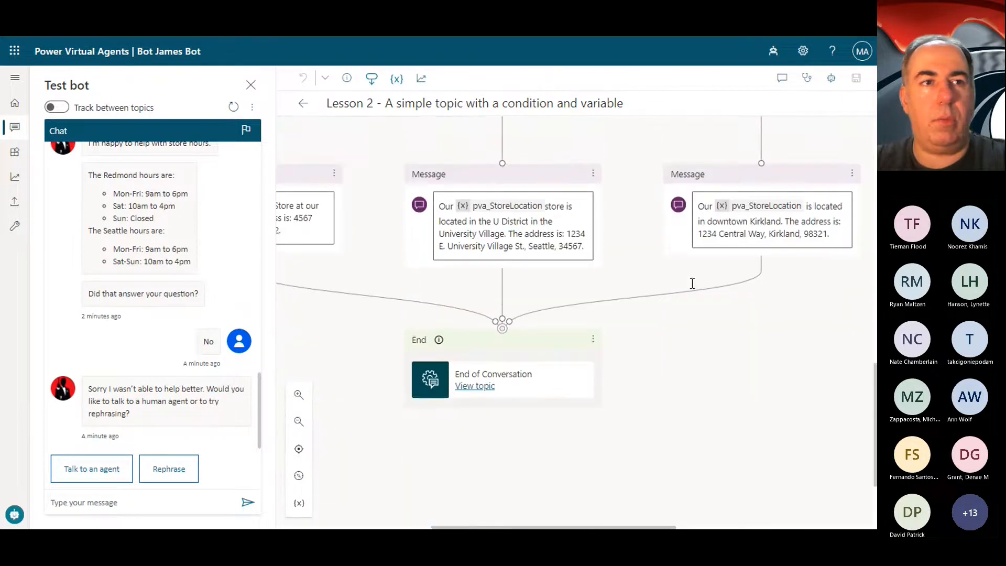
pyautogui.scroll(-2, 692, 283)
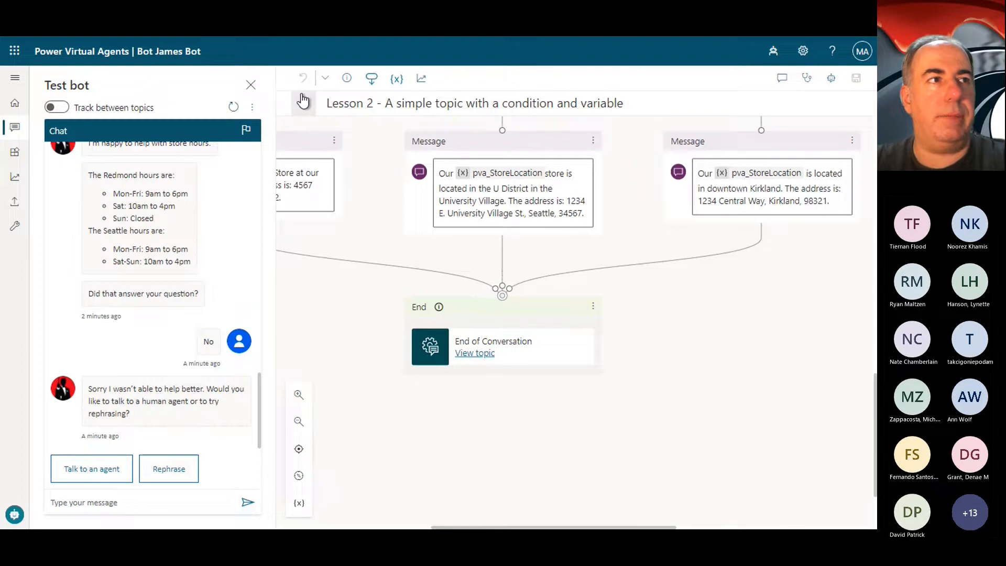
# Step: Open "Lesson 3 - A topic with a condition, variables and a pre-built entity" from the topics list and examine its shipping-state question and state conditions
pyautogui.click(303, 101)
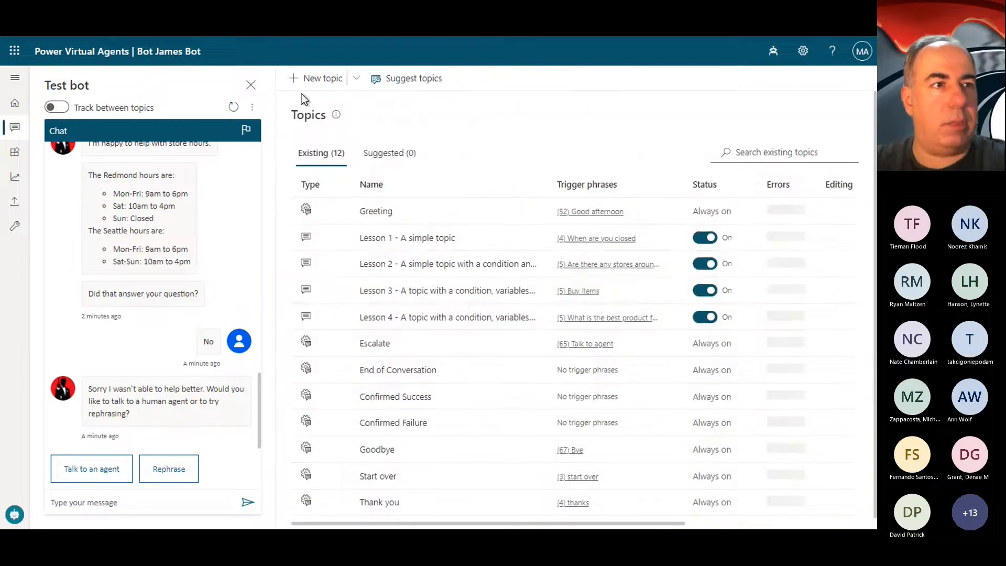
pyautogui.click(457, 296)
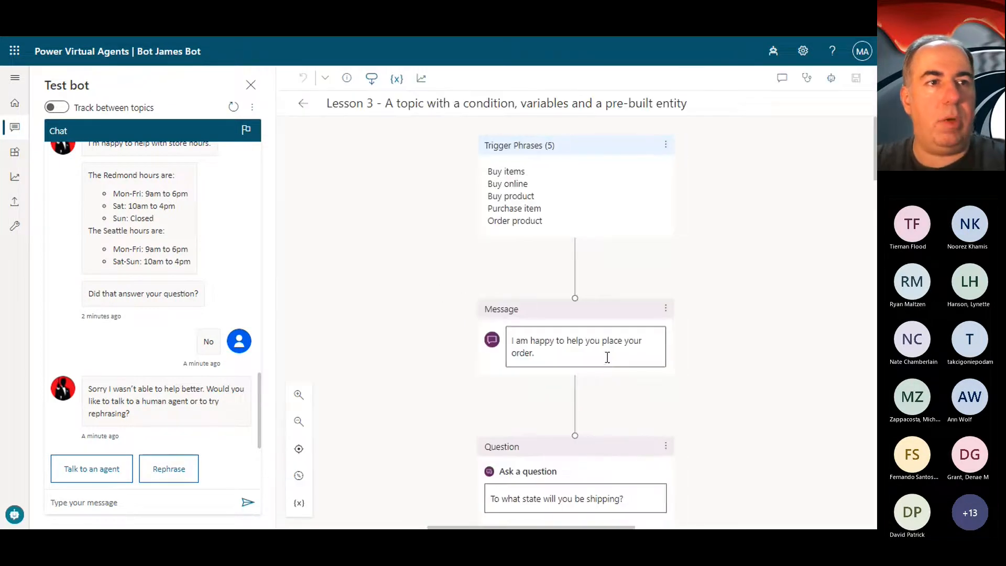
pyautogui.scroll(-5, 681, 419)
pyautogui.scroll(5, 689, 423)
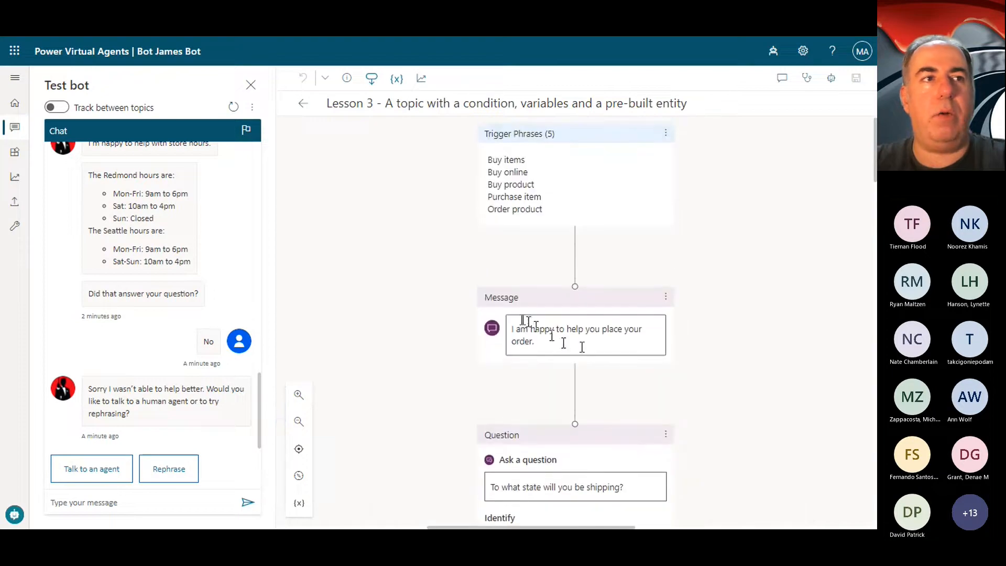
pyautogui.scroll(-6, 765, 379)
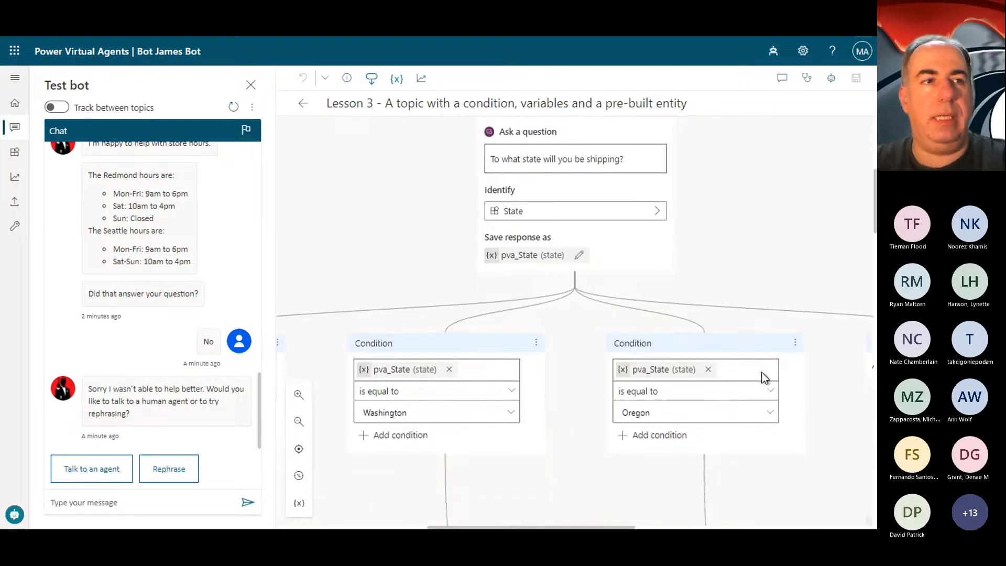
pyautogui.hscroll(-4, 437, 394)
pyautogui.hscroll(-1, 437, 394)
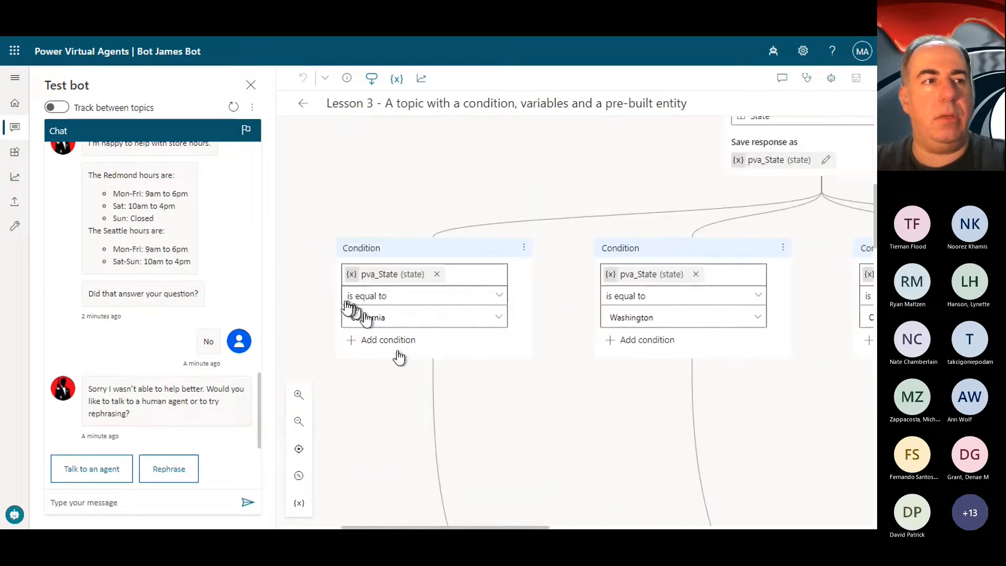
pyautogui.hscroll(10, 644, 314)
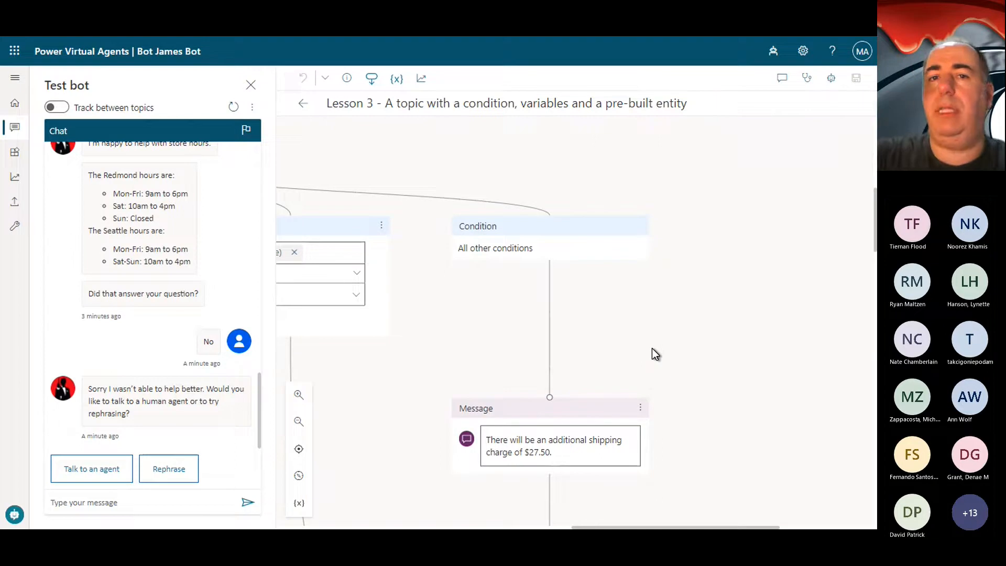
# Step: Examine the shipping charge message, the "Is that acceptable?" question and its response conditions under Lesson 3's all-other-conditions branch
pyautogui.scroll(-3, 652, 348)
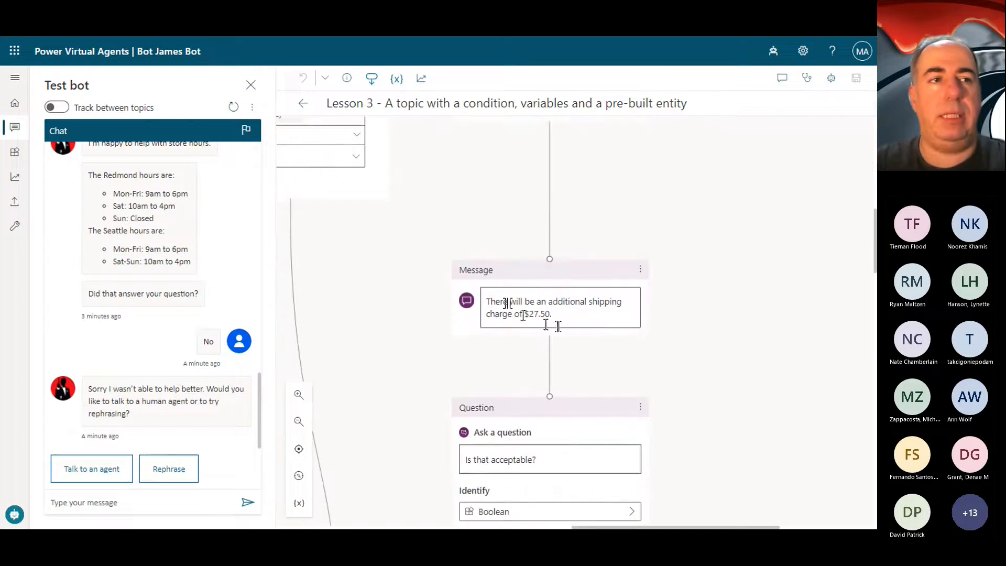
pyautogui.scroll(-3, 564, 316)
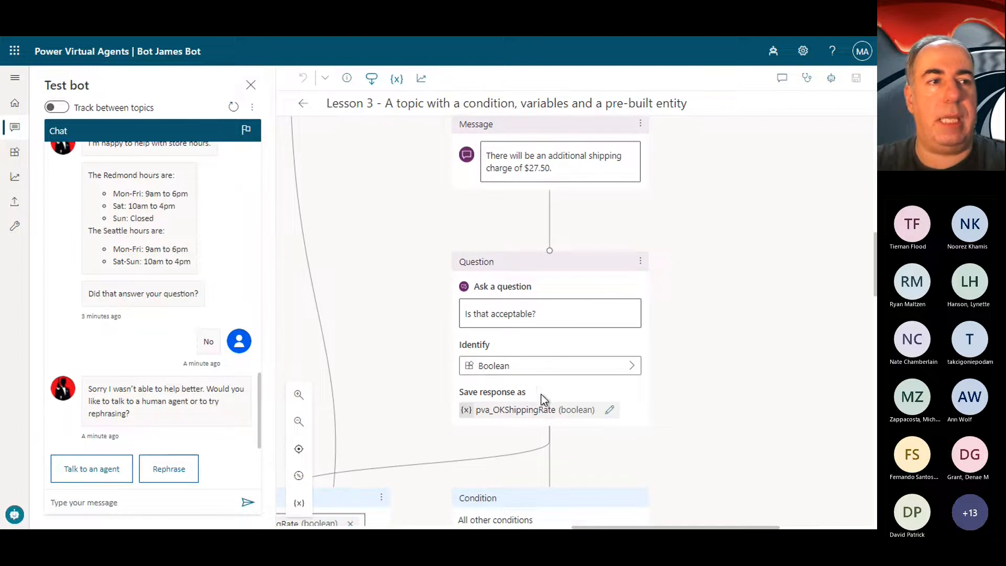
pyautogui.scroll(-5, 541, 399)
pyautogui.hscroll(-2, 543, 399)
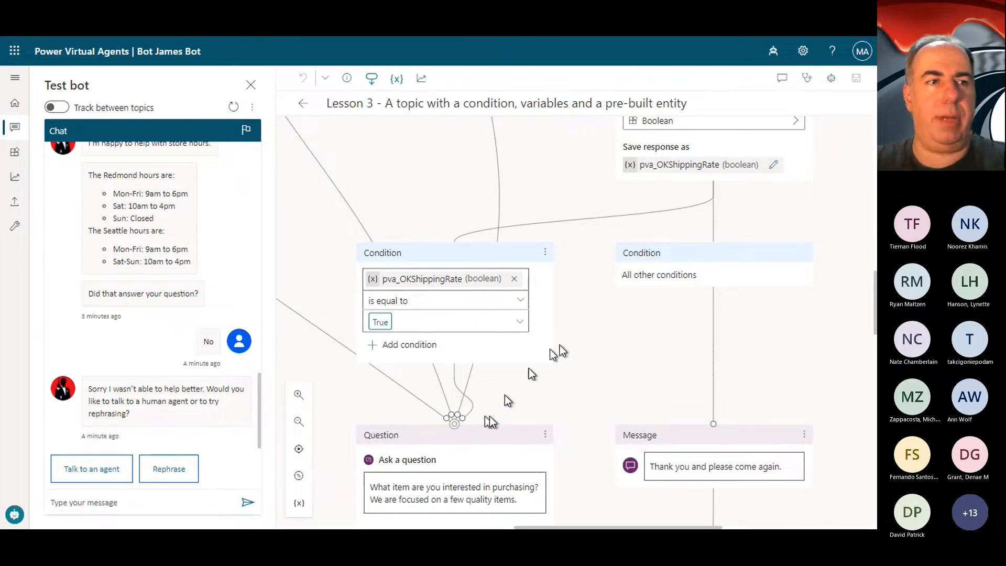
# Step: Examine Lesson 3's item question and follow the Desktop, Laptop and Gaming Computer branches through the cart messages to End of Conversation
pyautogui.scroll(-4, 559, 346)
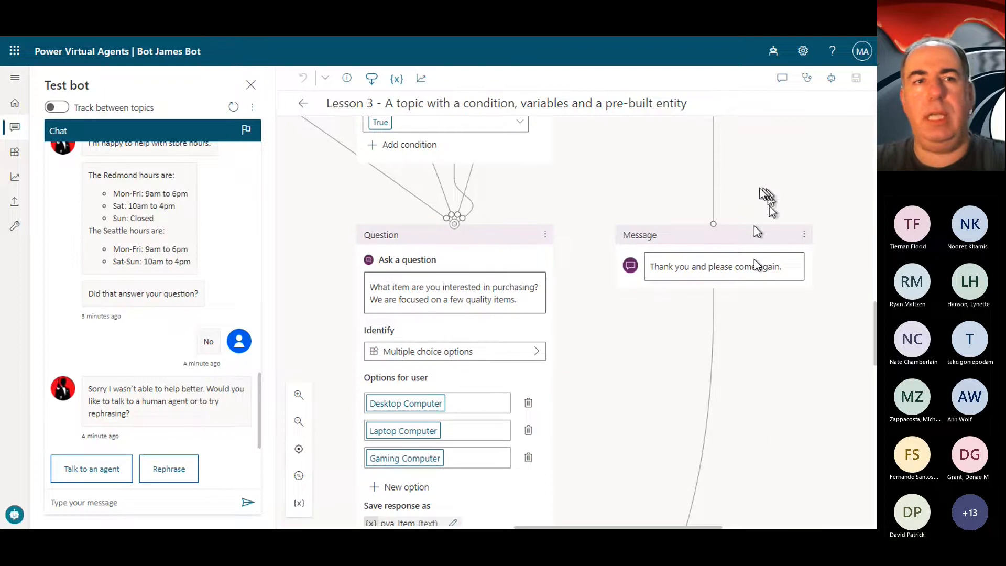
pyautogui.scroll(-1, 803, 315)
pyautogui.scroll(-5, 800, 310)
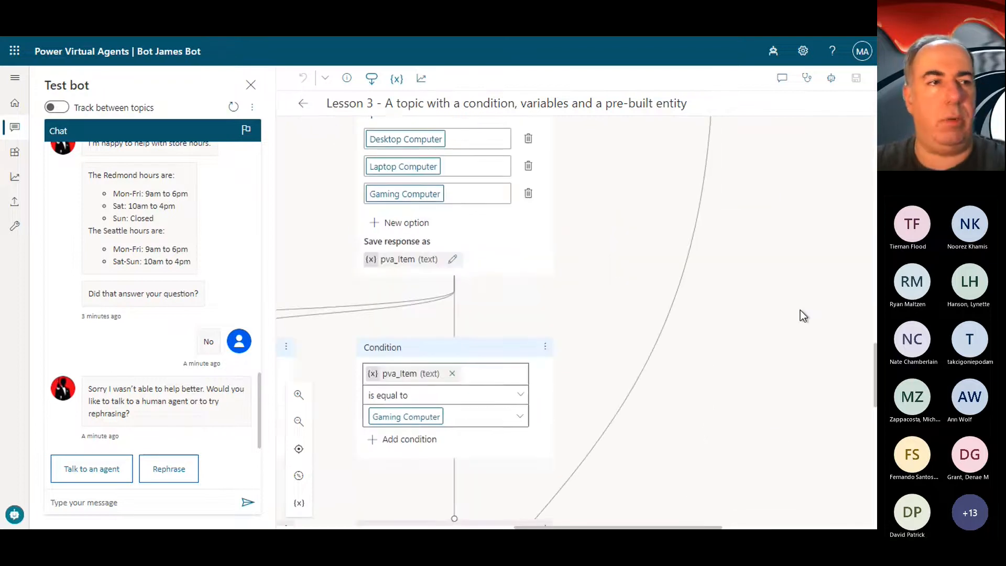
pyautogui.scroll(4, 800, 310)
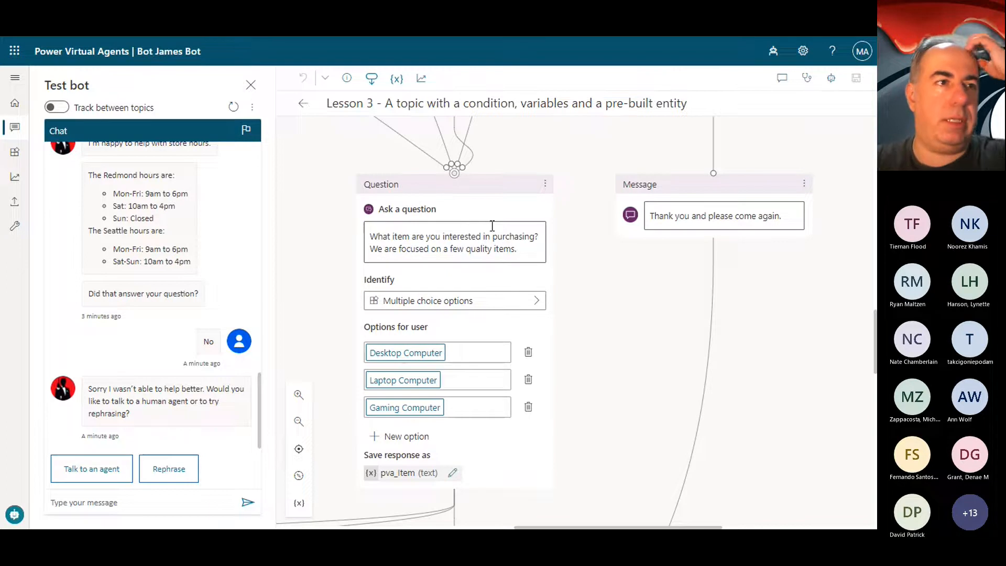
pyautogui.scroll(-3, 481, 373)
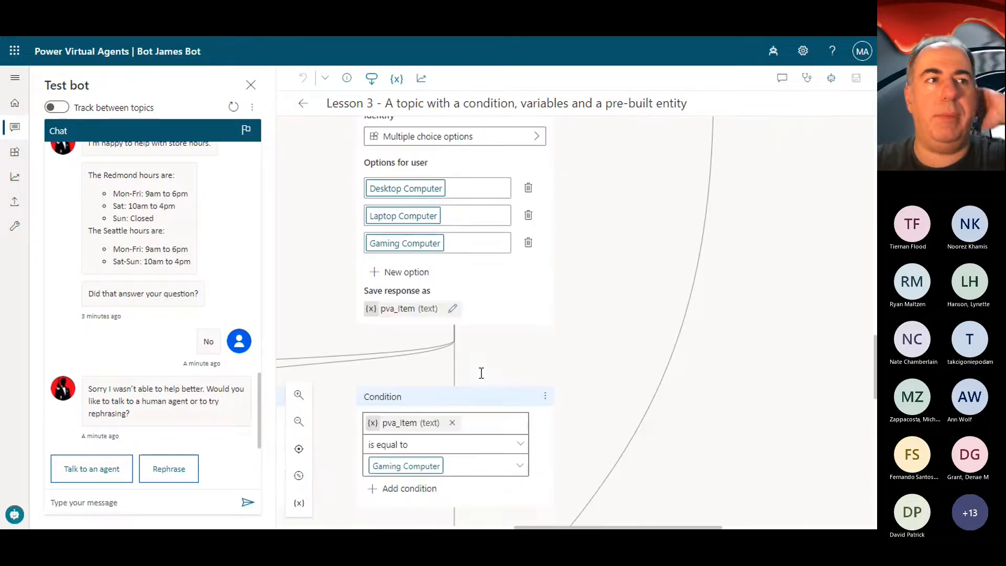
pyautogui.hscroll(-2, 433, 241)
pyautogui.scroll(-3, 441, 265)
pyautogui.hscroll(-8, 441, 264)
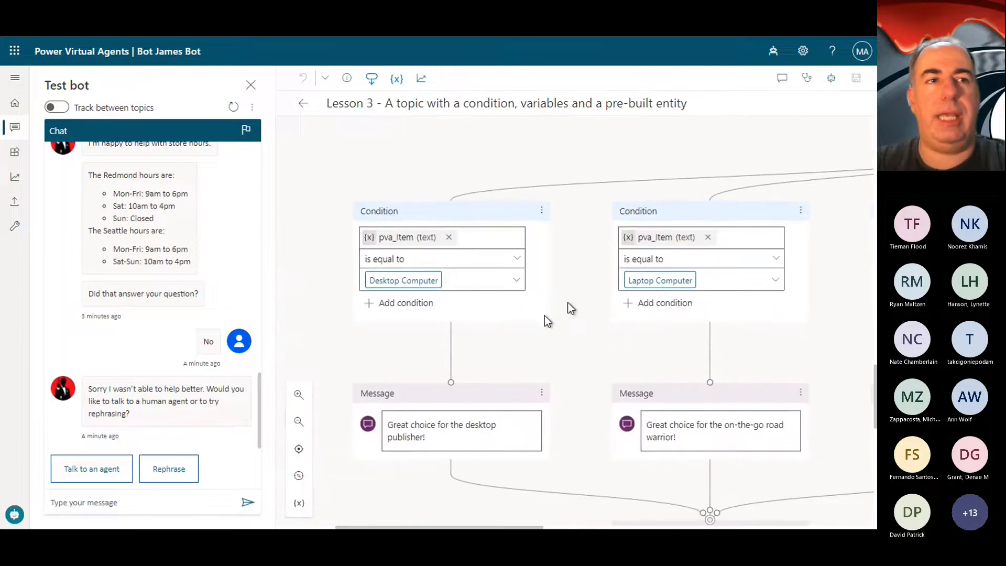
pyautogui.hscroll(5, 752, 304)
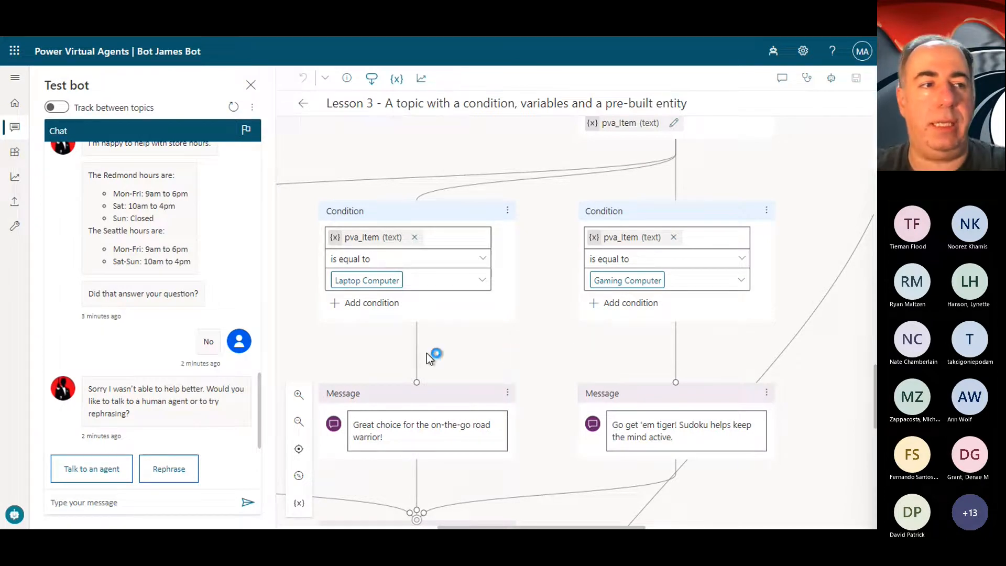
pyautogui.scroll(-10, 427, 353)
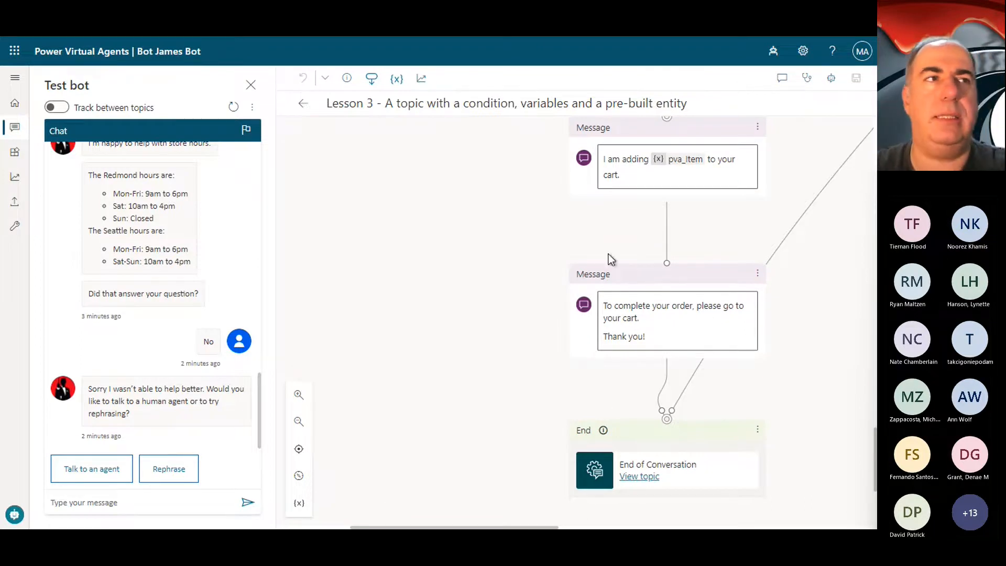
# Step: Leave Lesson 3 for the topics list, expand the site navigation and open the bot's Publish page
pyautogui.click(302, 104)
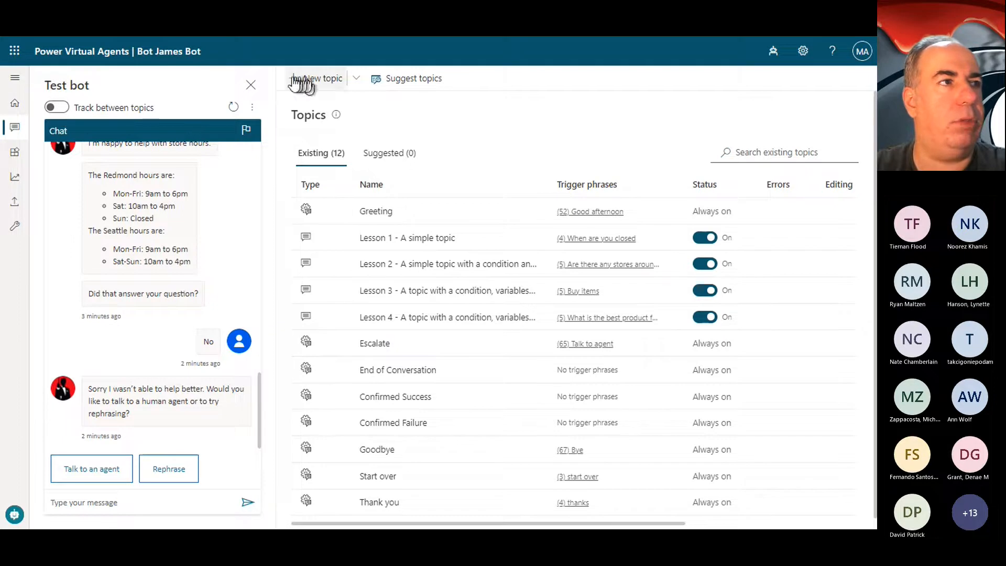
pyautogui.click(15, 77)
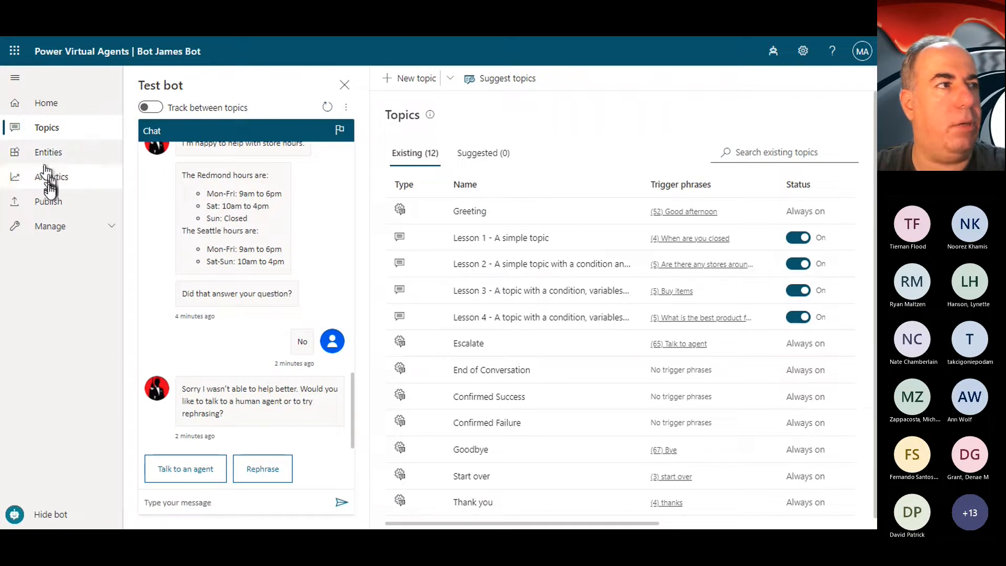
pyautogui.click(49, 210)
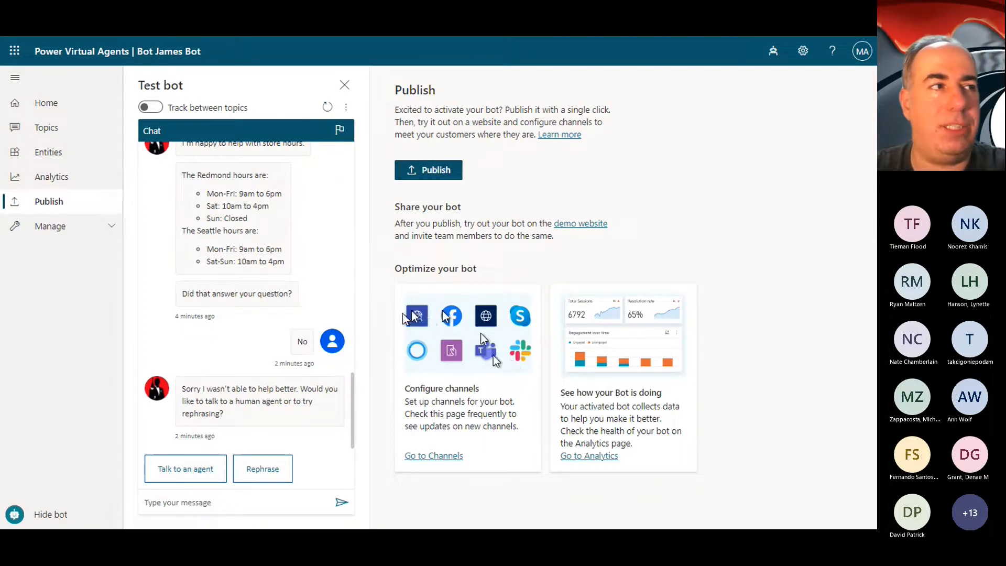
# Step: Open the Demo website settings from the bot's channels and highlight "Power Virtual Secret Agent" in the welcome message
pyautogui.click(83, 229)
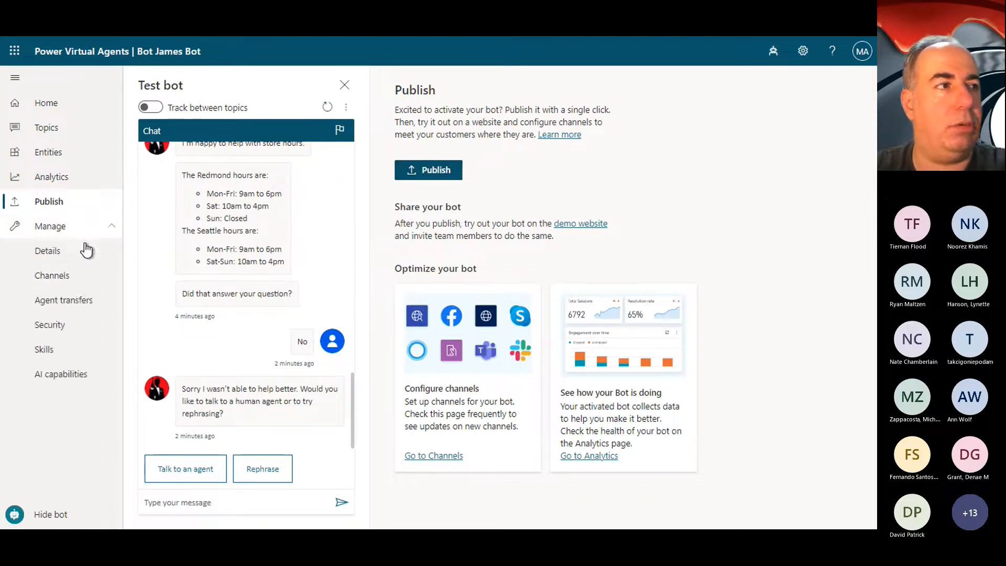
pyautogui.click(54, 285)
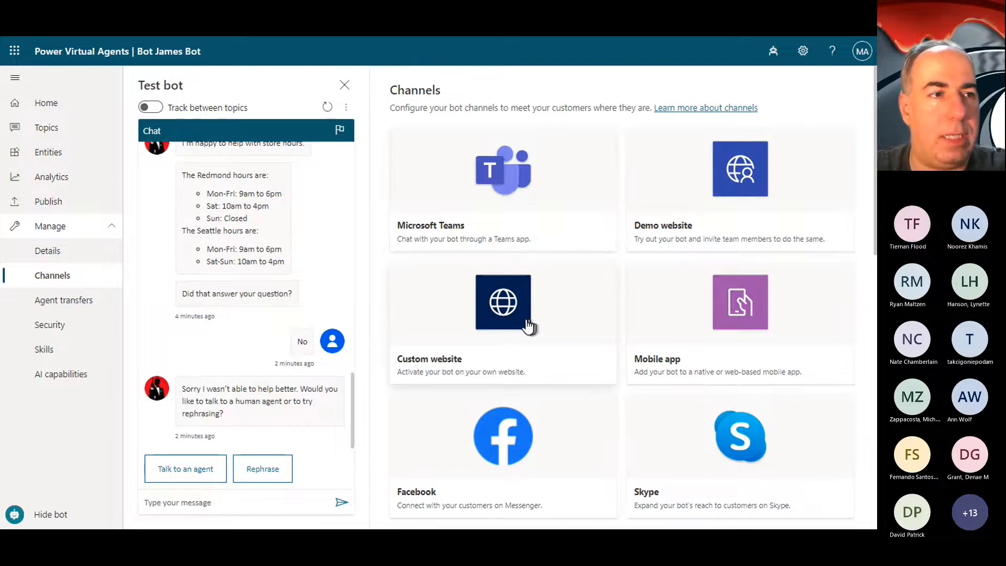
pyautogui.click(732, 166)
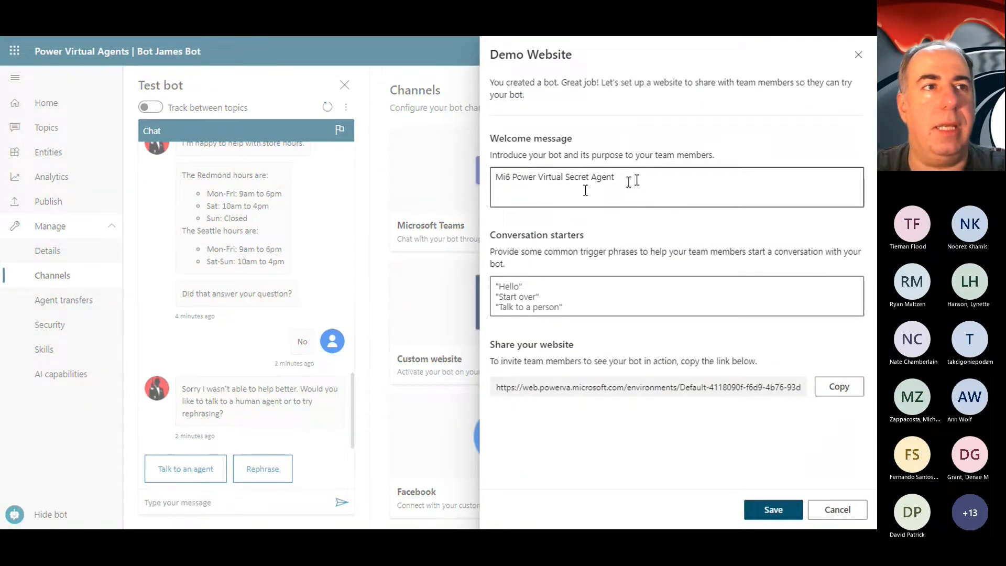
pyautogui.click(511, 178)
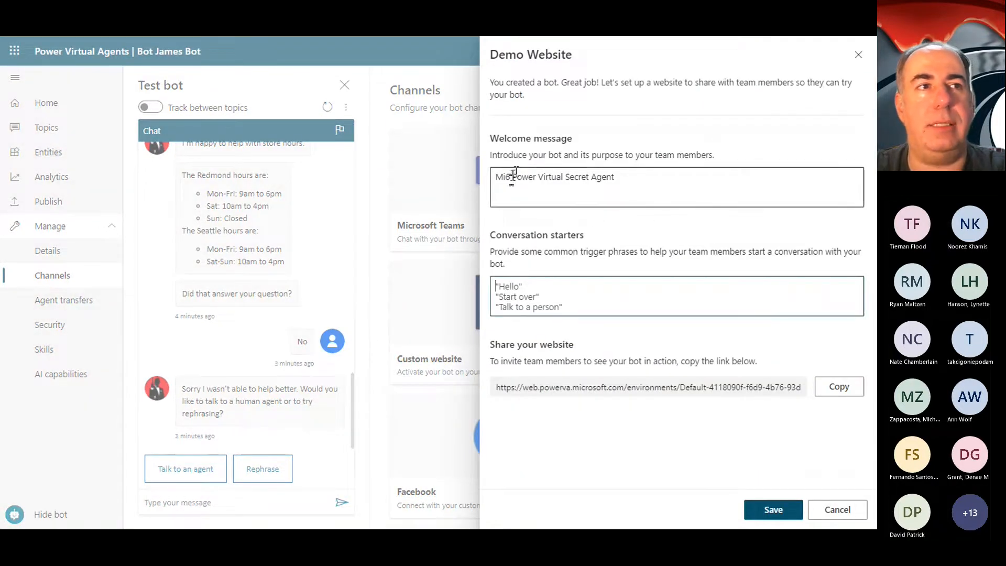
pyautogui.moveTo(510, 177); pyautogui.dragTo(641, 180)
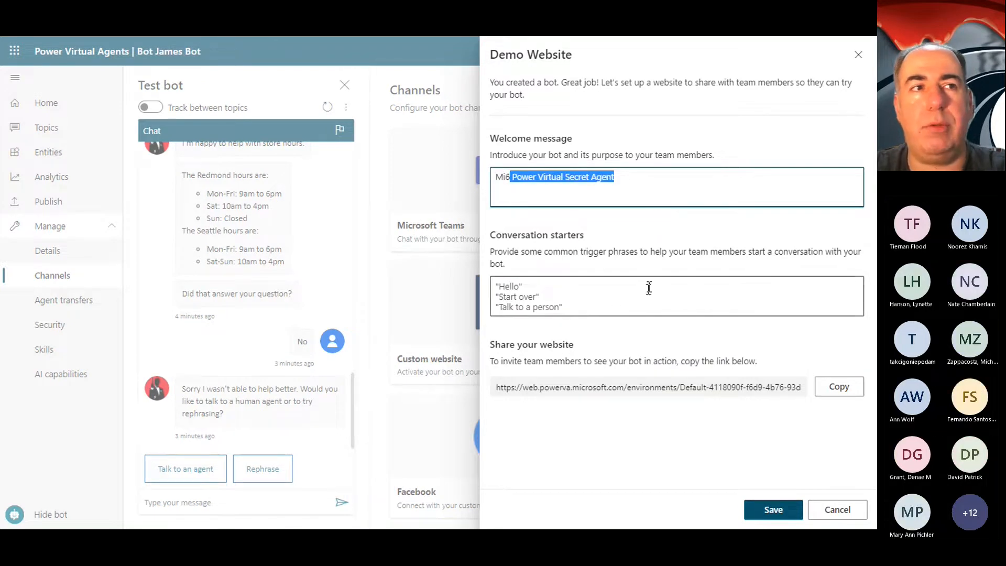
# Step: Copy the demo website's share link and leave the Demo Website settings without saving
pyautogui.click(556, 303)
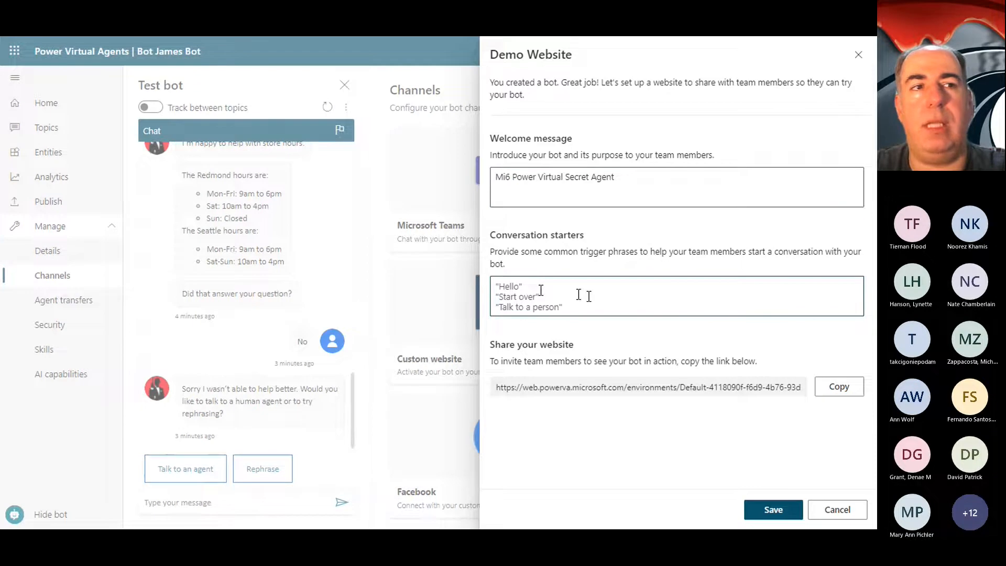
pyautogui.click(840, 389)
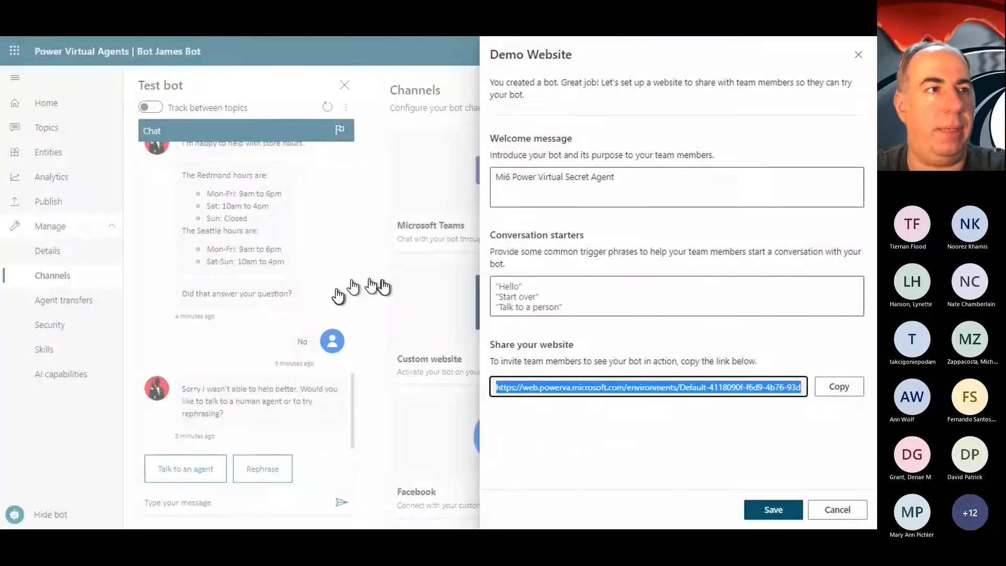
pyautogui.click(836, 509)
# Step: Open the Custom website channel's embed code, exit full screen and load the copied demo website link in a new browser tab
pyautogui.click(416, 339)
pyautogui.press('F11')
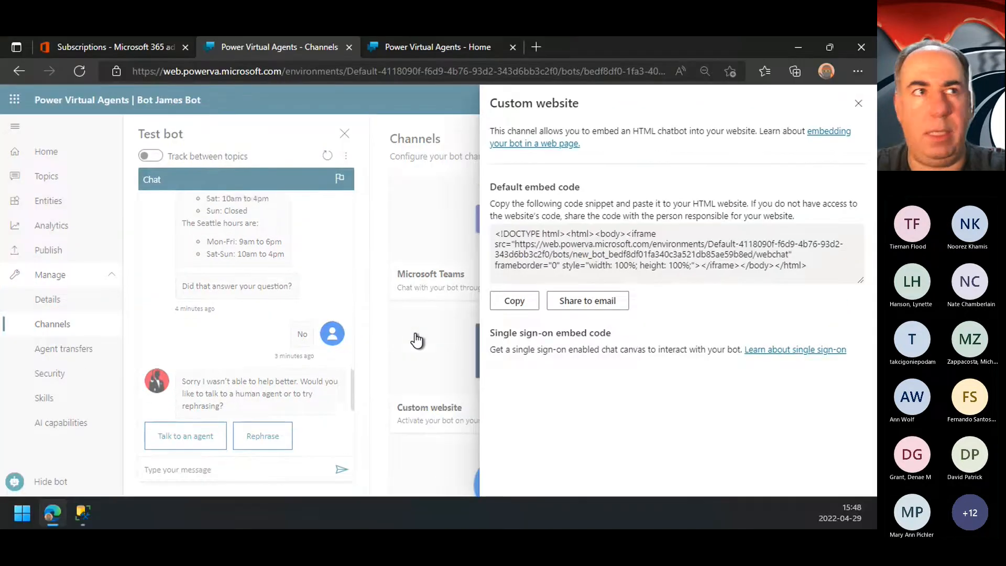
pyautogui.click(533, 46)
pyautogui.hotkey('ctrl', 'v')
pyautogui.press('Return')
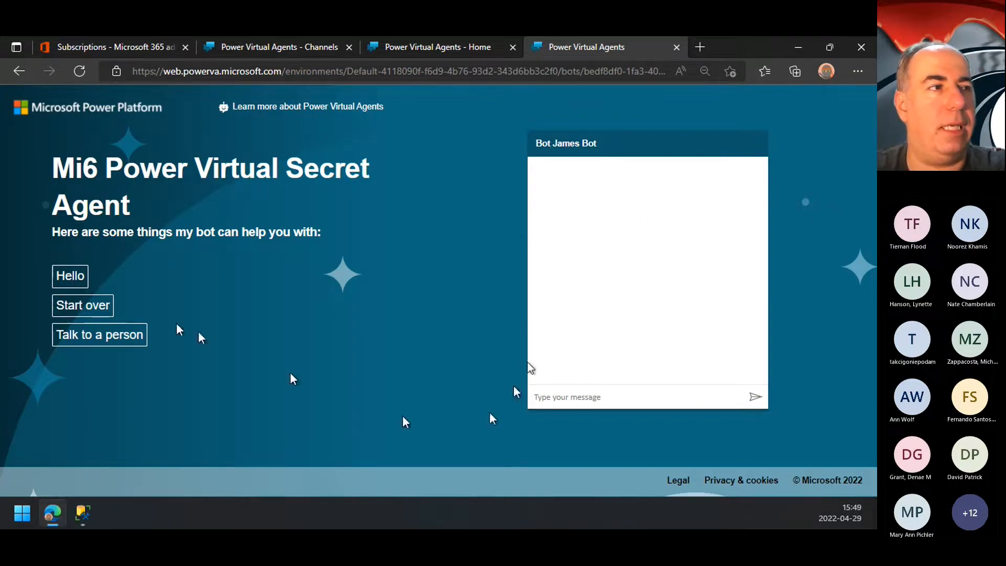
# Step: Test the bot on the demo website with the Hello conversation starter and the message "store hours"
pyautogui.click(65, 279)
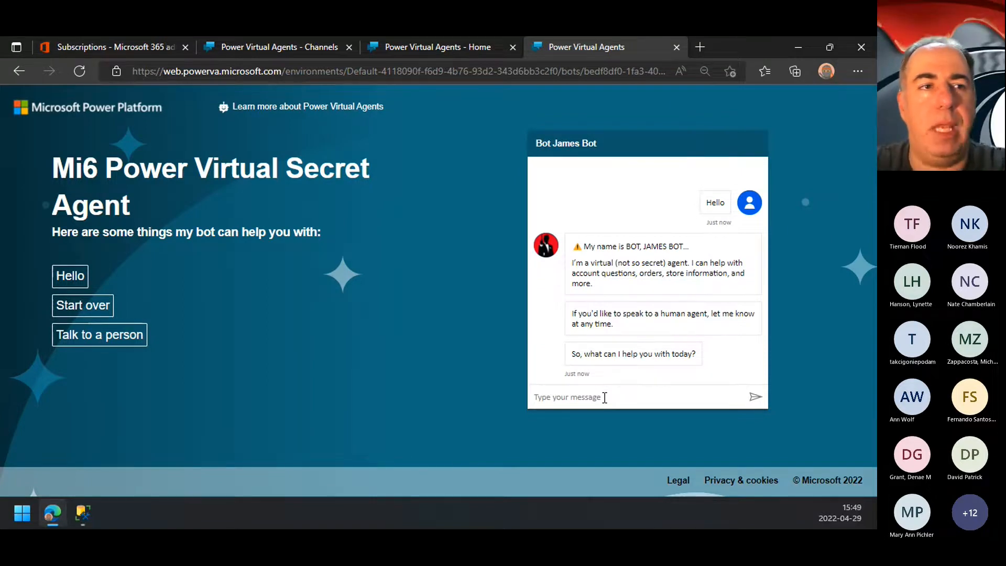
pyautogui.write('store')
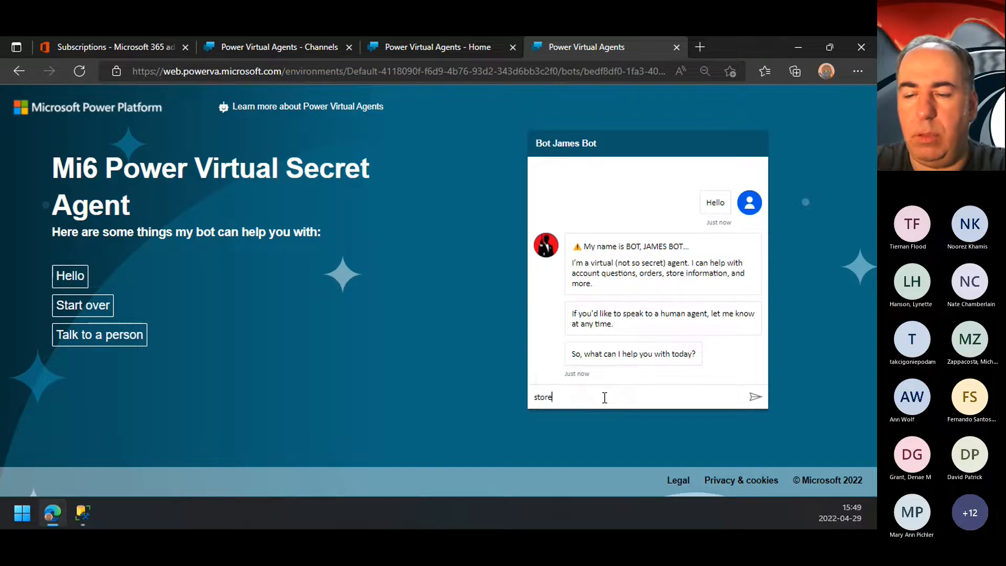
pyautogui.write(' hours')
pyautogui.press('Return')
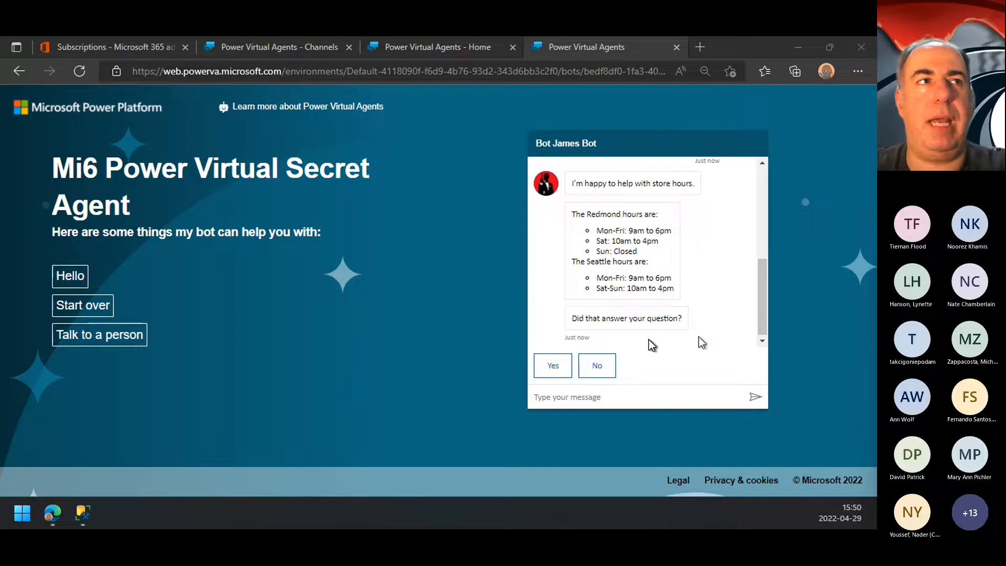
# Step: Return to MI6 Bot and open the Authentication options in its Security settings
pyautogui.click(412, 48)
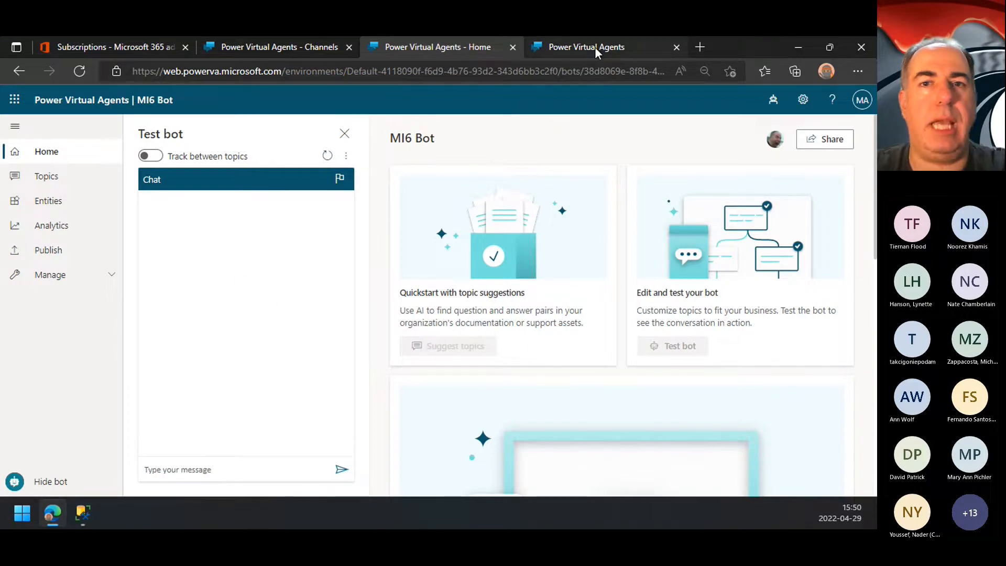
pyautogui.click(66, 285)
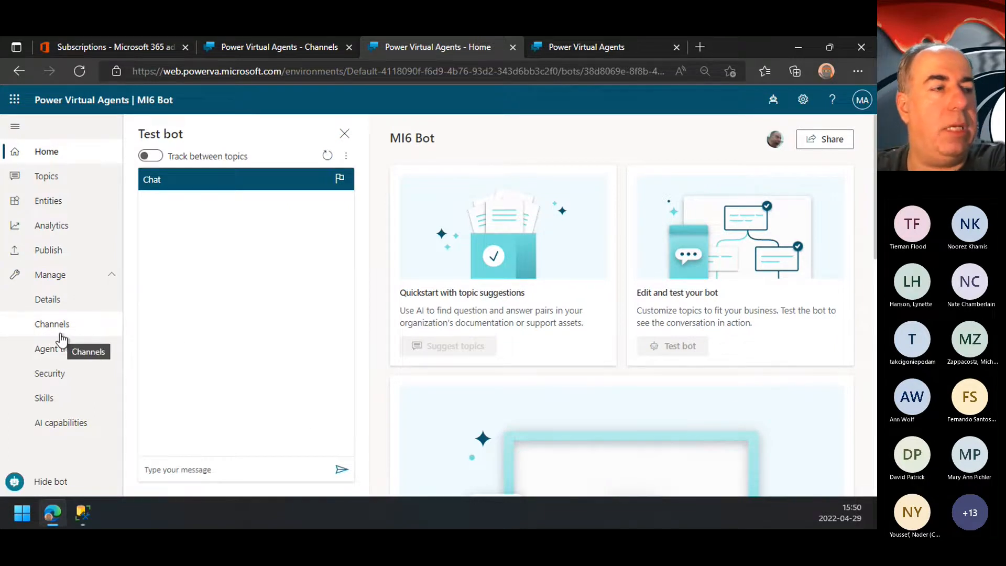
pyautogui.click(58, 375)
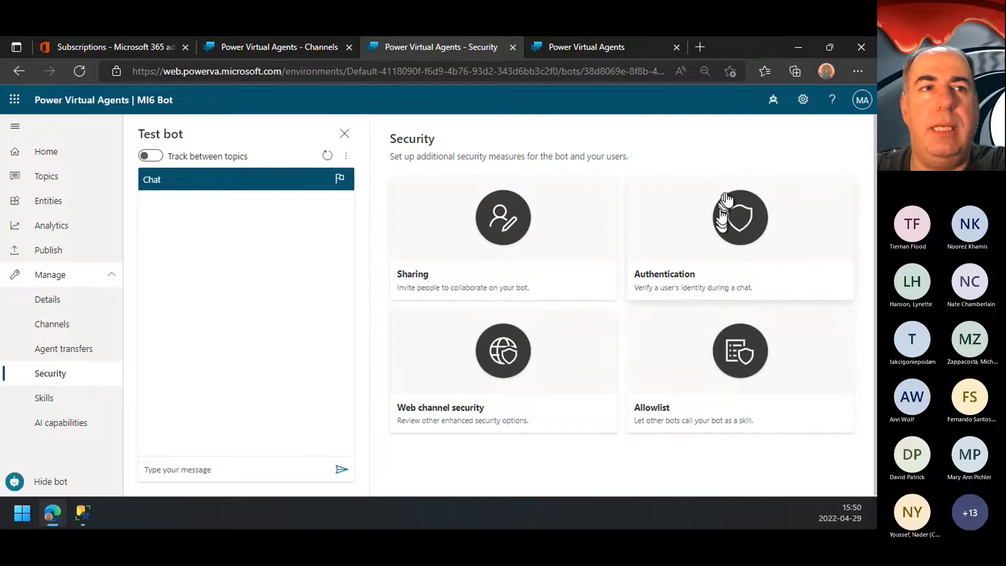
pyautogui.click(739, 235)
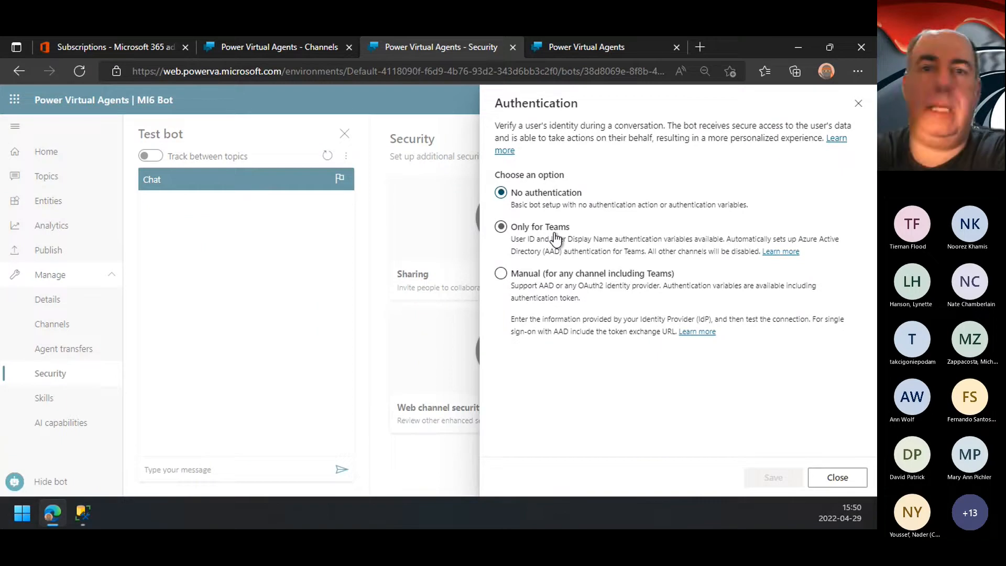
# Step: Examine the Only for Teams and Manual authentication options, including the service provider choices, and discard the changes
pyautogui.click(536, 239)
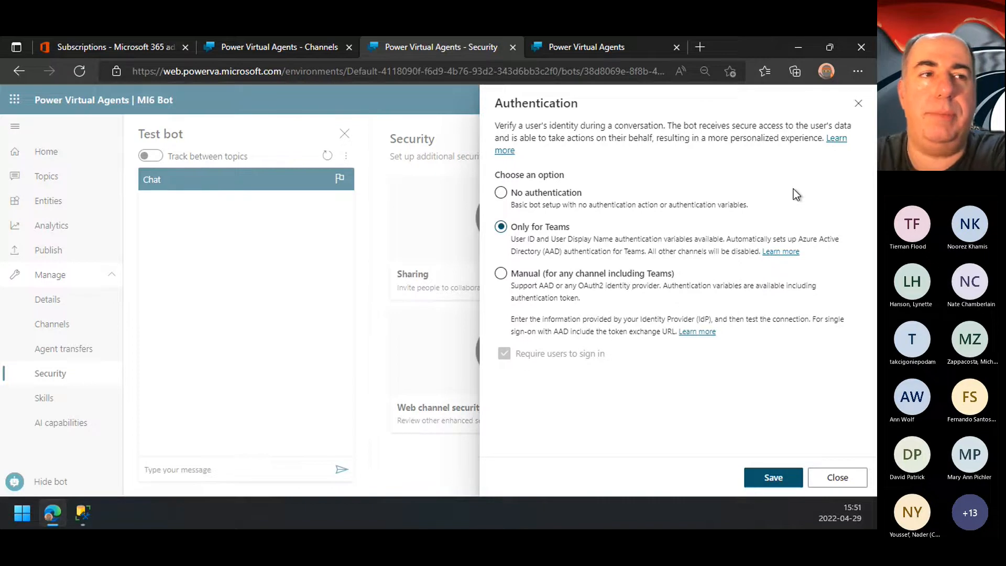
pyautogui.click(576, 273)
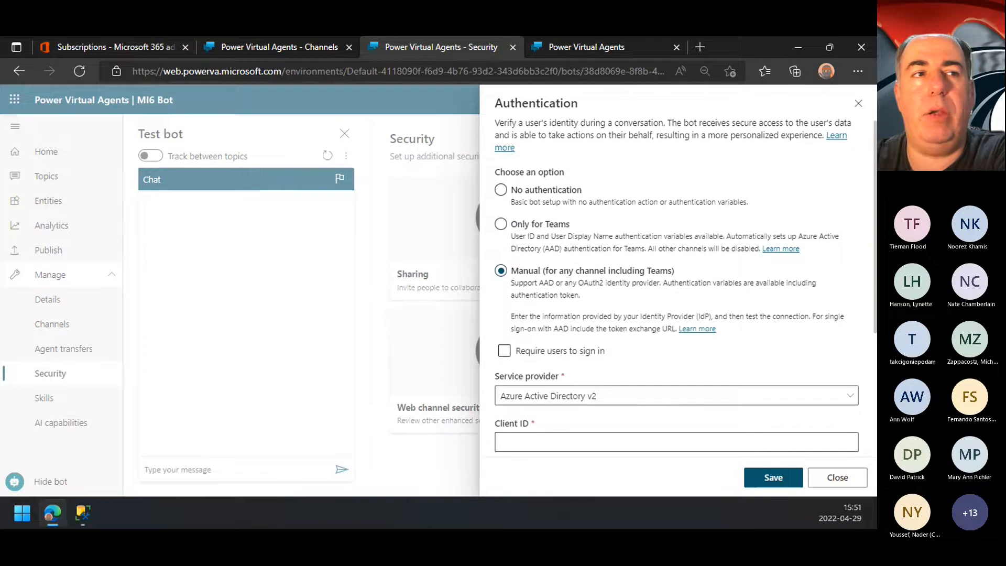
pyautogui.scroll(-3, 571, 287)
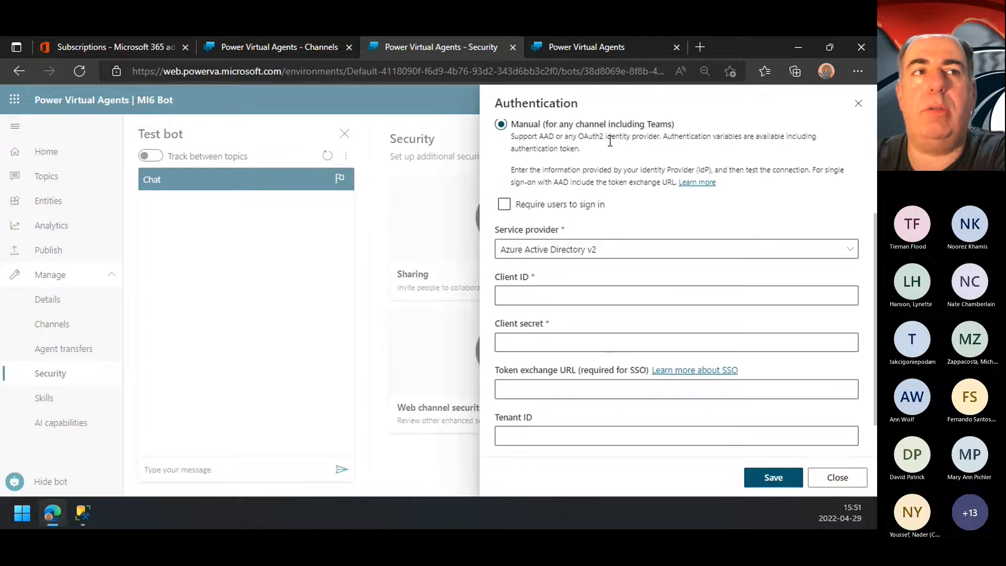
pyautogui.scroll(-1, 618, 139)
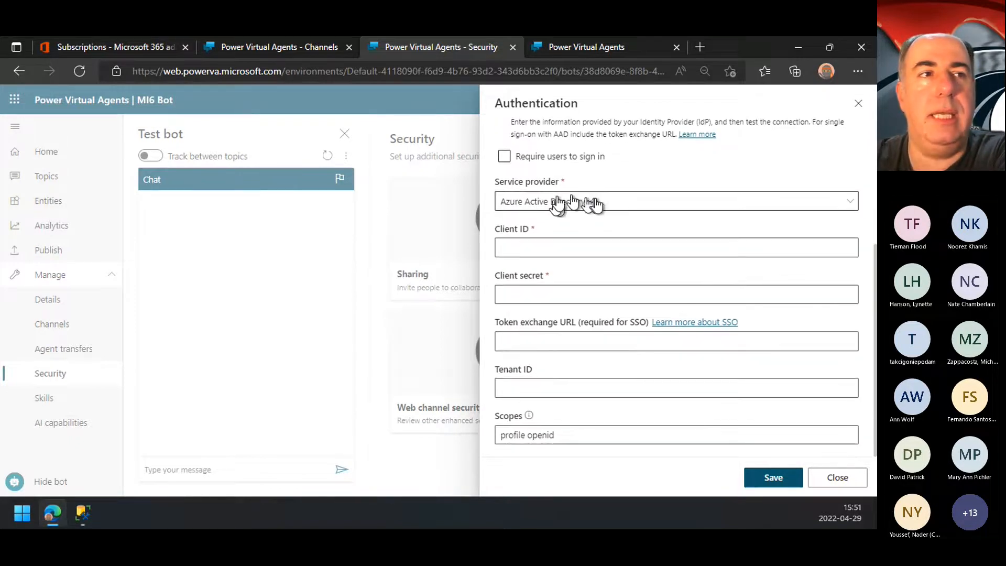
pyautogui.click(595, 206)
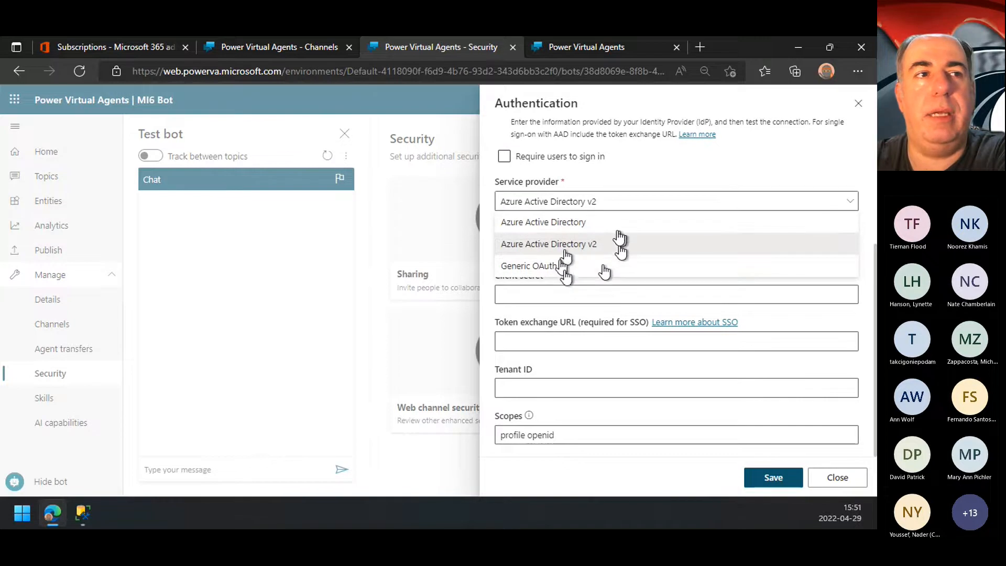
pyautogui.click(615, 207)
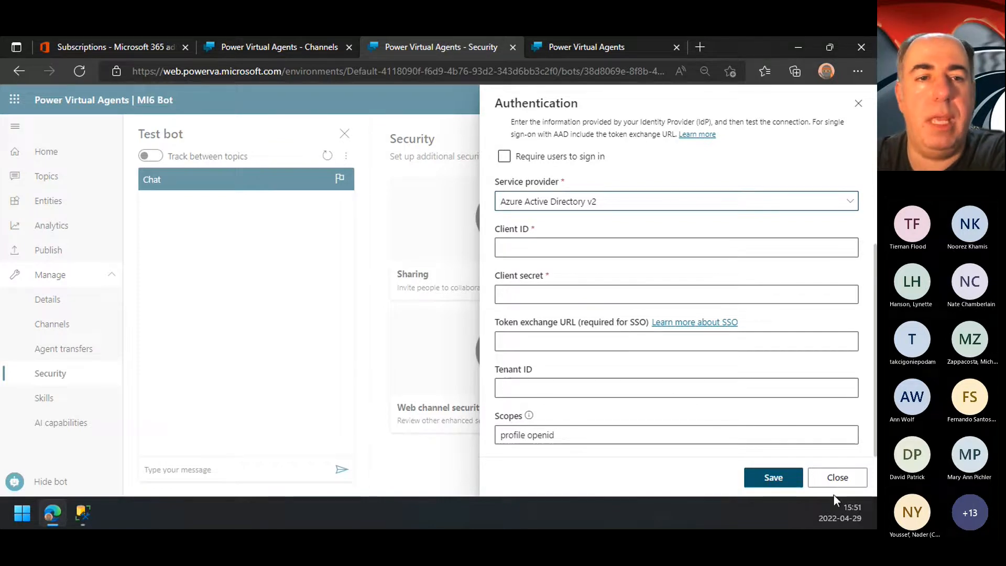
pyautogui.click(849, 481)
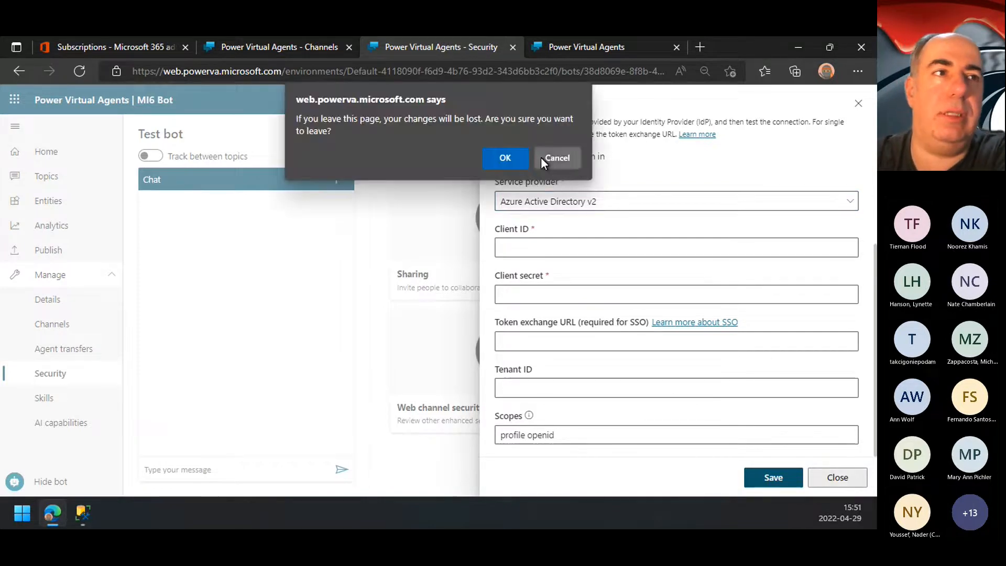
pyautogui.click(501, 161)
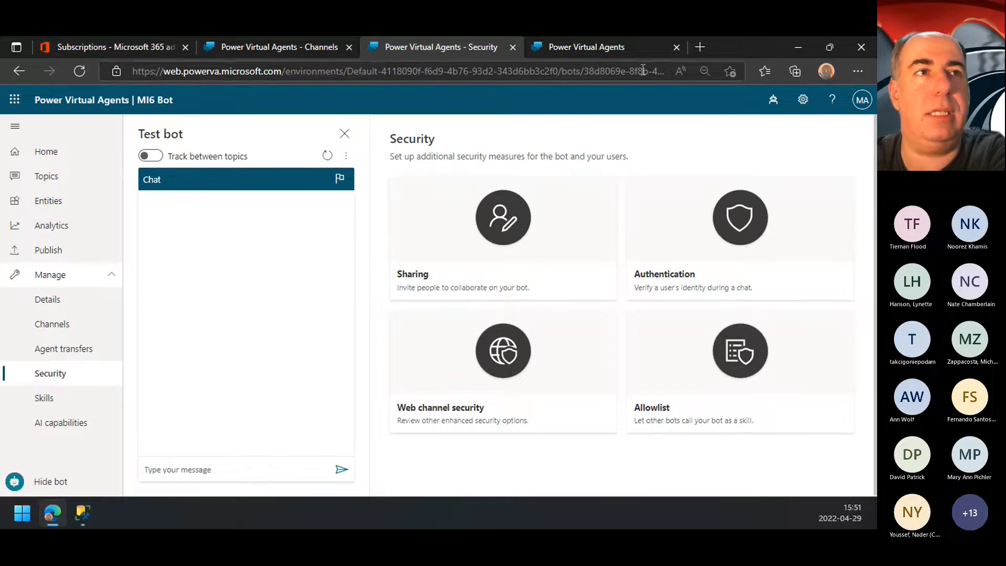
# Step: Switch to NSA Bot in the Contoso (default) environment and show its suggested topics
pyautogui.click(773, 101)
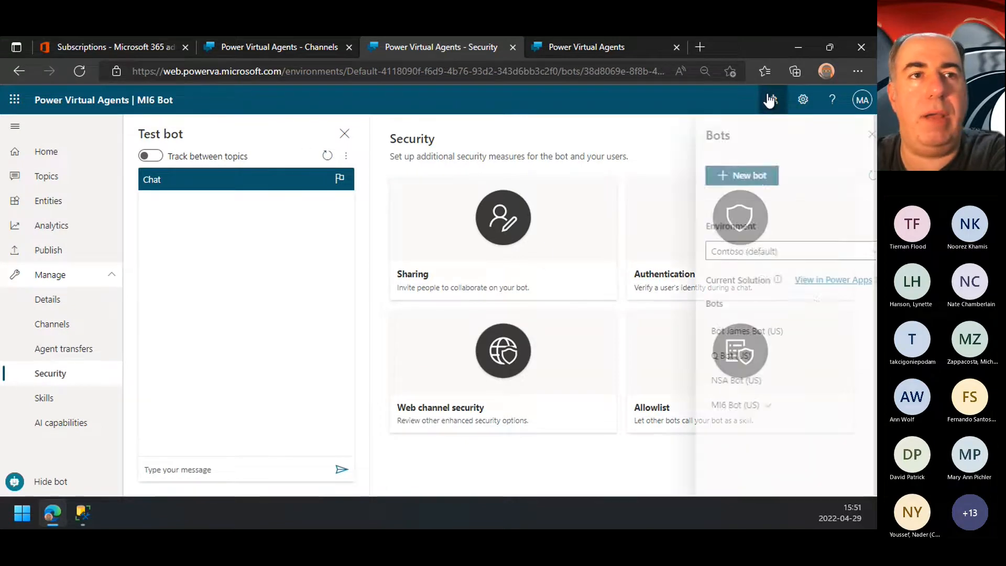
pyautogui.click(721, 381)
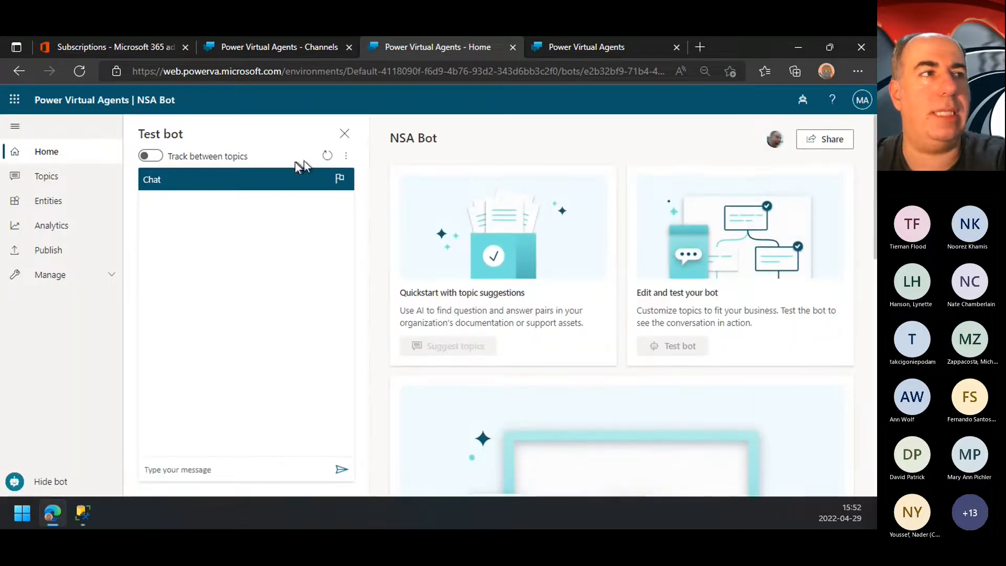
pyautogui.click(52, 175)
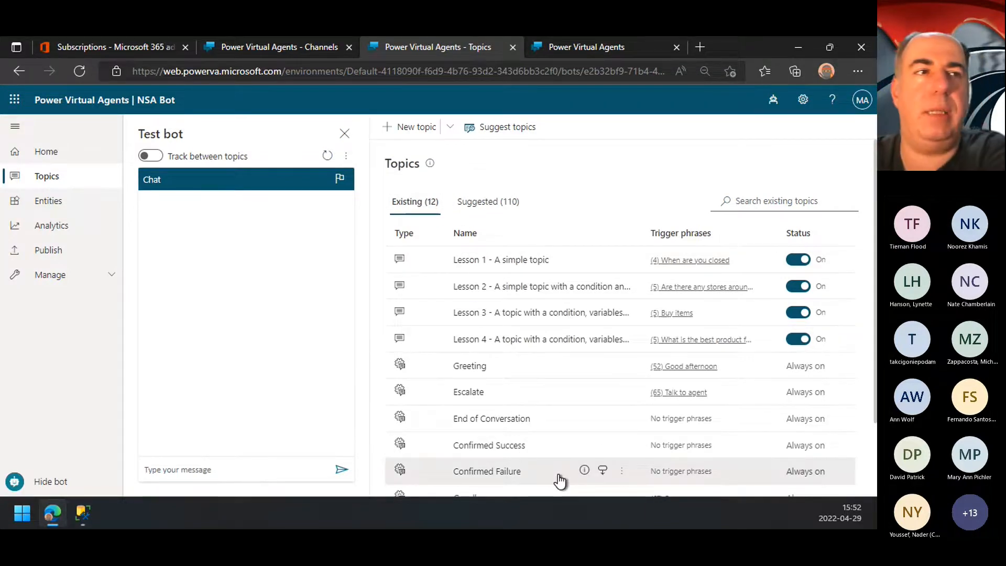
pyautogui.click(520, 211)
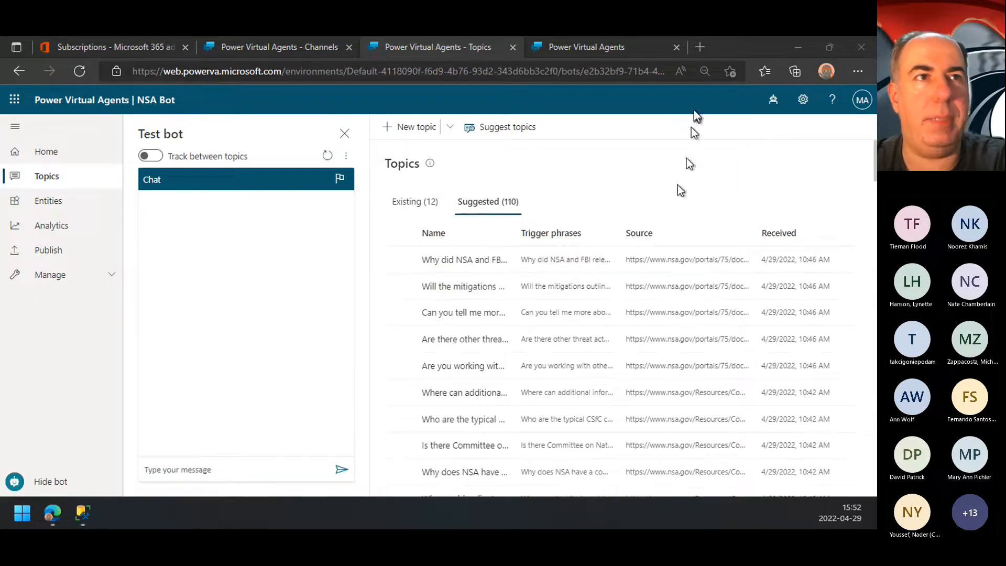
# Step: Open the NSA's CSfC Frequently Asked Questions page in a new browser tab and examine the General FAQs list
pyautogui.click(700, 49)
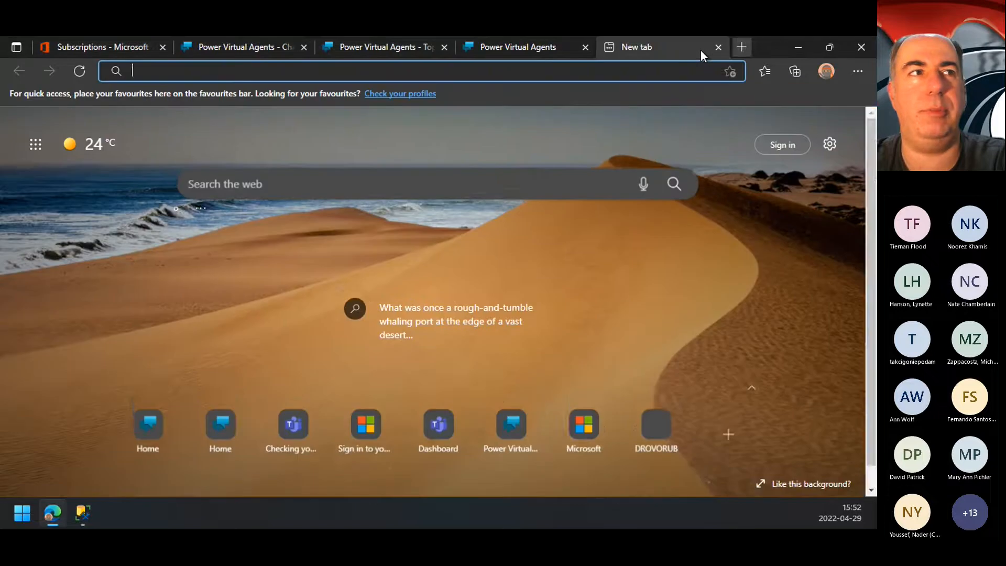
pyautogui.hotkey('ctrl', 'v')
pyautogui.press('Return')
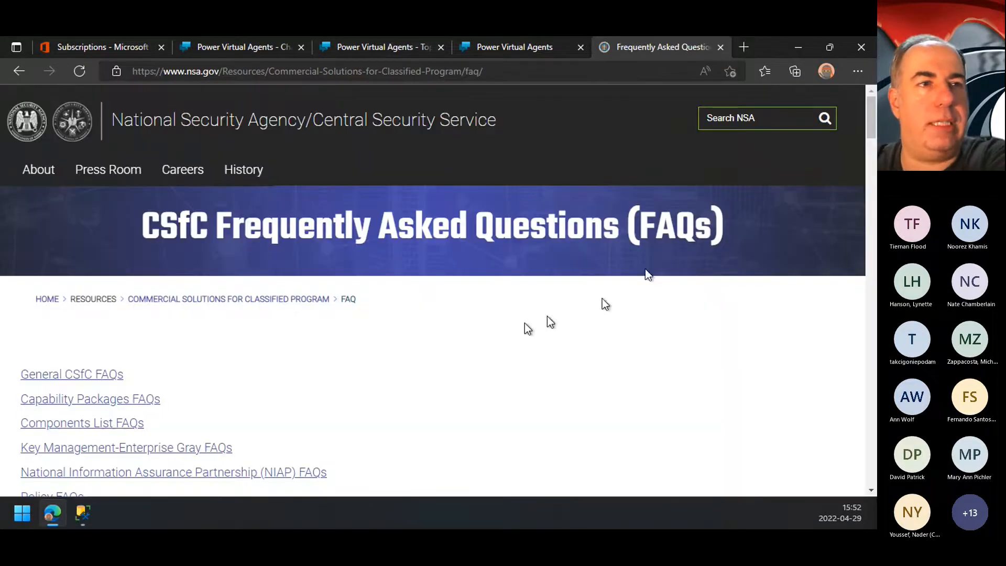
pyautogui.scroll(-6, 437, 353)
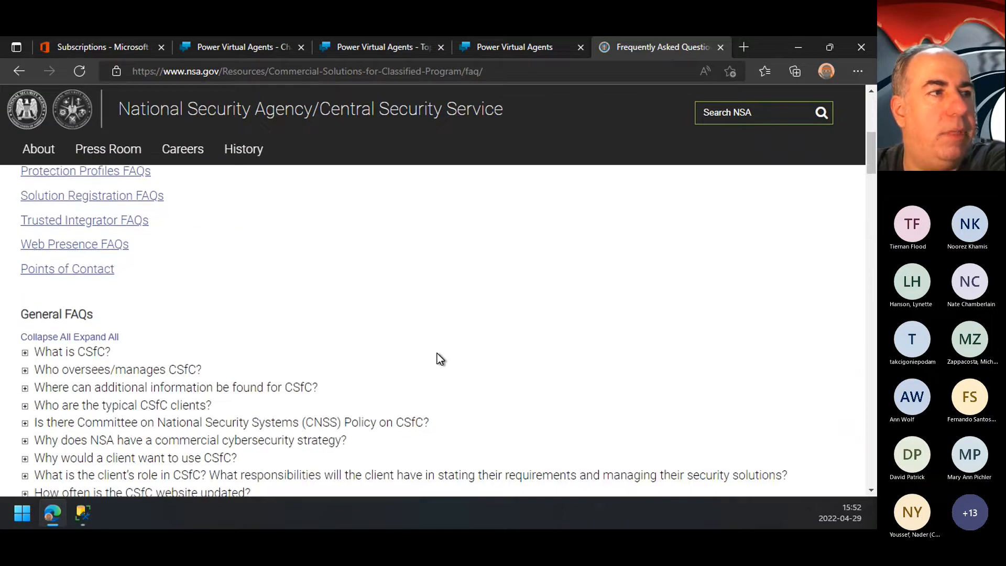
pyautogui.scroll(-2, 437, 353)
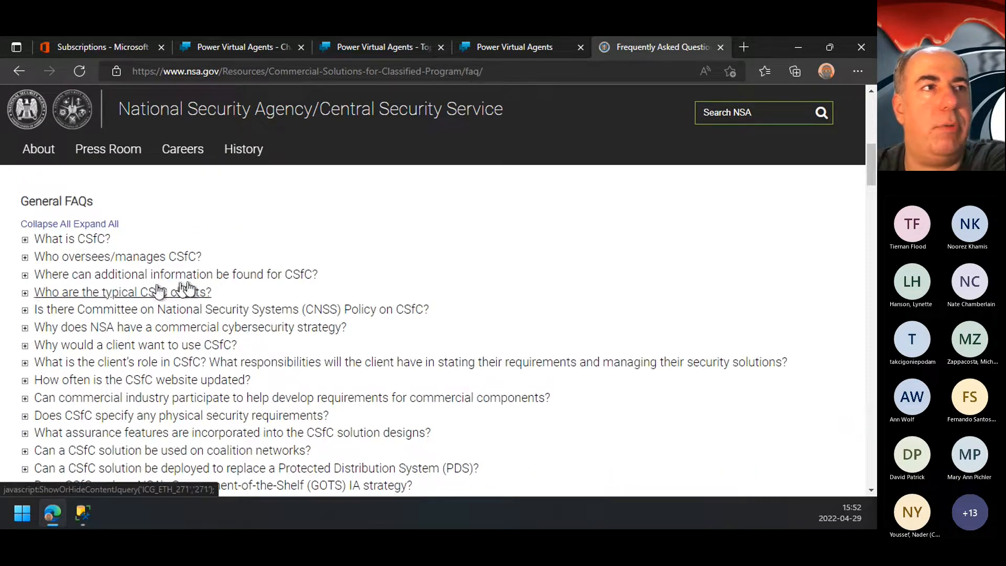
# Step: Load the NSA's "DROVORUB-Fact sheet and FAQs.pdf" in place of the CSfC FAQ page
pyautogui.click(536, 71)
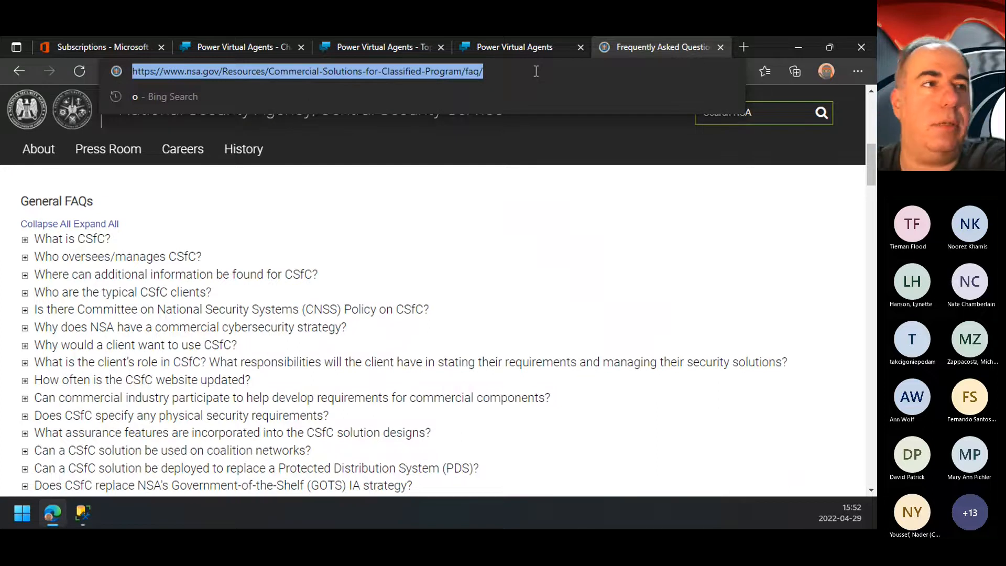
pyautogui.hotkey('alt', 'Tab')
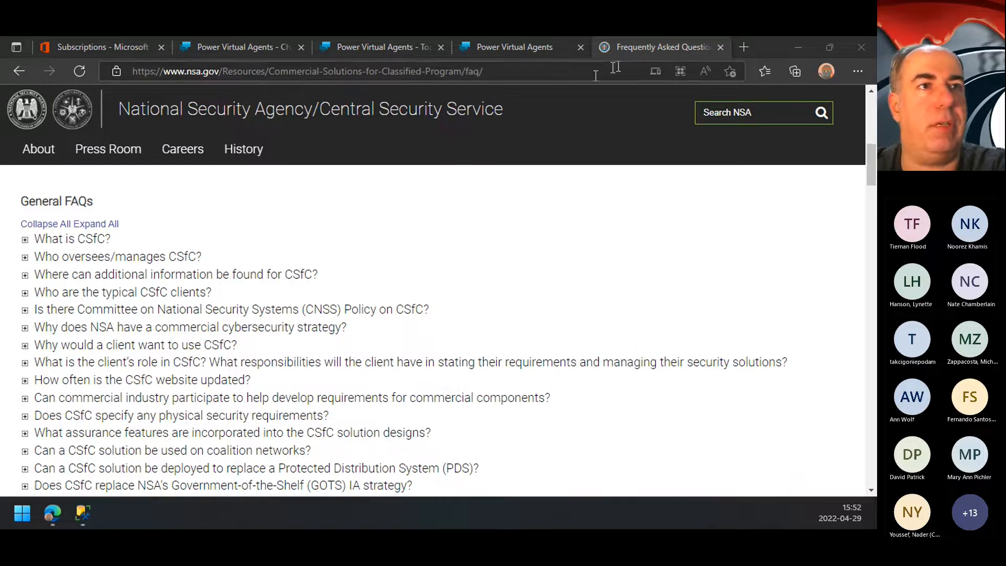
pyautogui.click(579, 69)
pyautogui.hotkey('ctrl', 'a')
pyautogui.write('https://www.nsa.gov/portals/75/documents/resources/cybersecurity-professionals/DROVORUB-Fact%20sheet%20and%20FAQs.pdf')
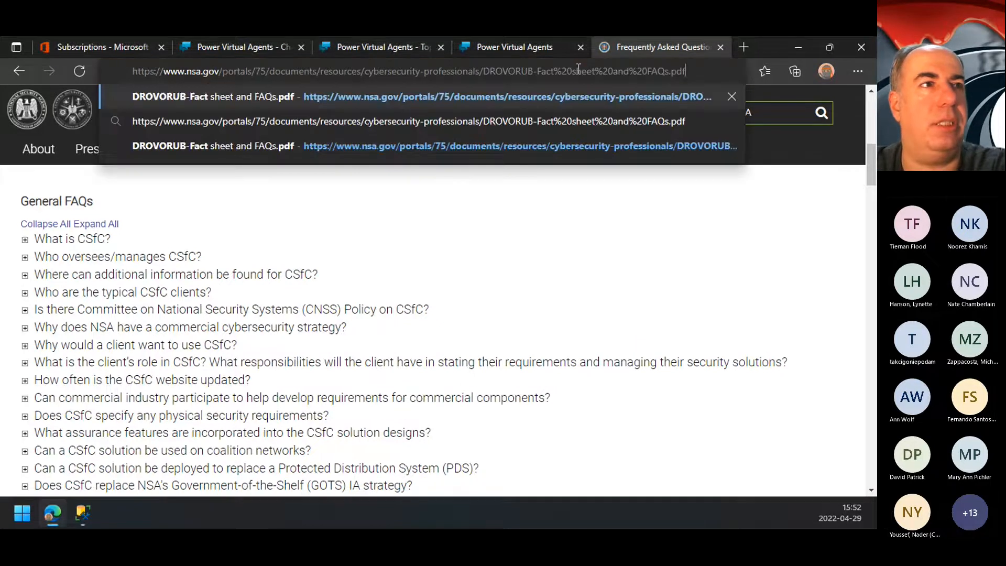
pyautogui.press('Return')
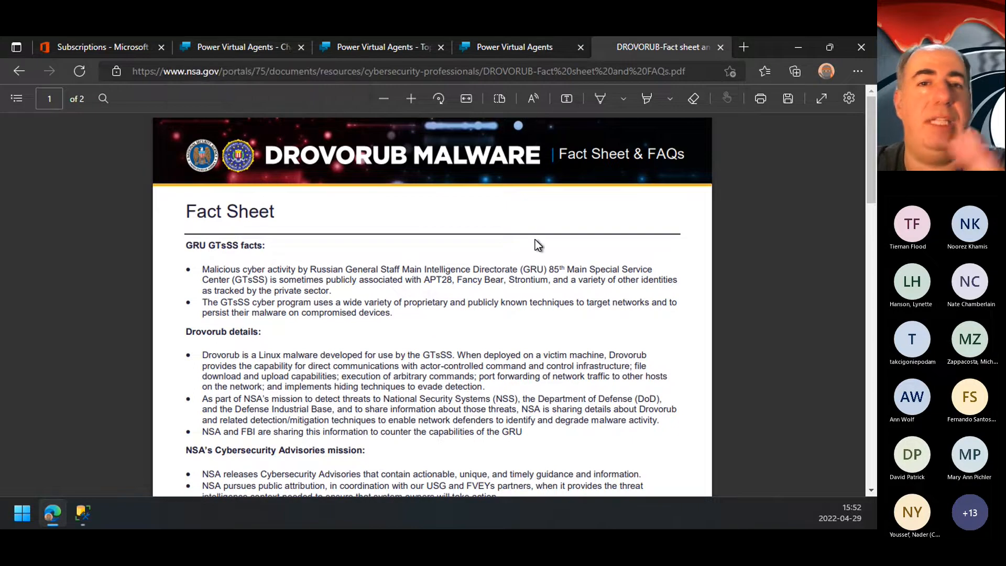
# Step: Close the demo website tab and widen NSA Bot's suggested topics list by collapsing the navigation and hiding the test chat
pyautogui.click(531, 51)
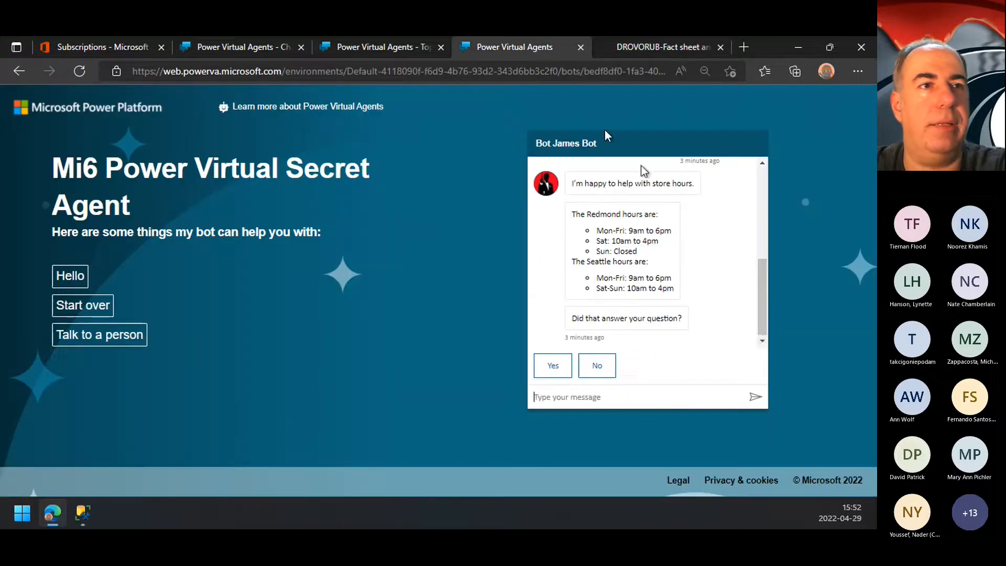
pyautogui.click(580, 48)
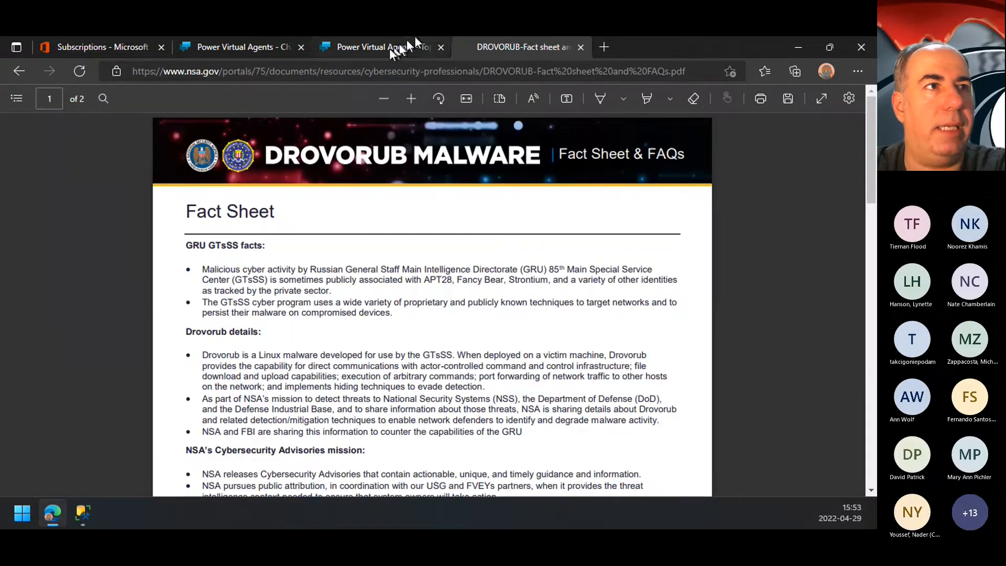
pyautogui.click(414, 47)
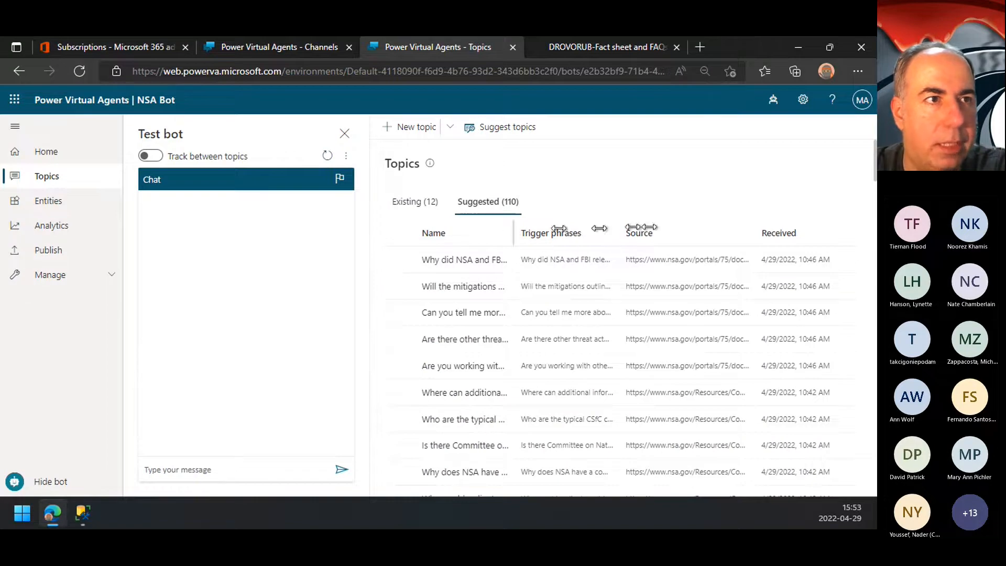
pyautogui.click(14, 126)
pyautogui.click(249, 133)
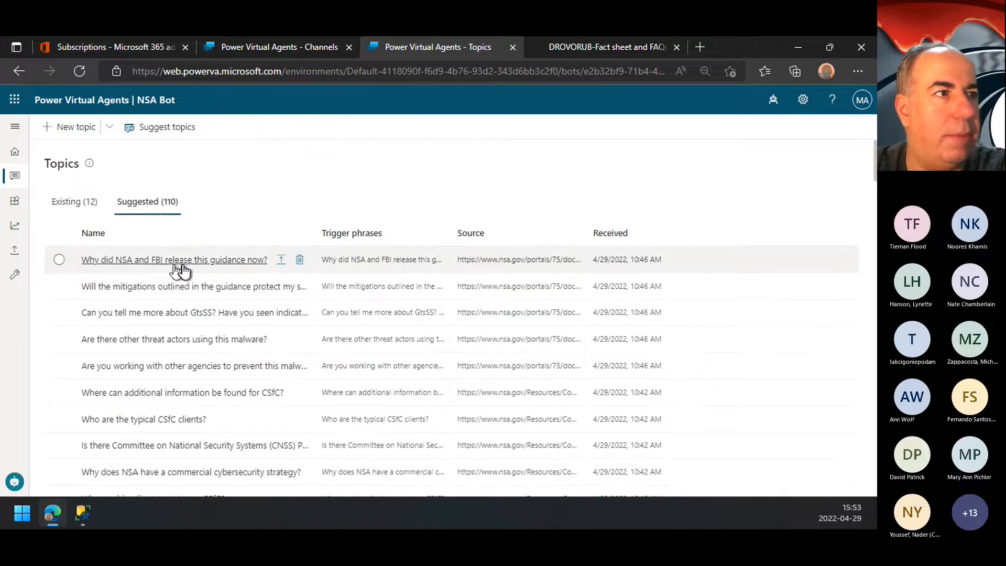
# Step: Compare the DROVORUB PDF's first FAQ, "Why did NSA and FBI release this guidance now?", with NSA Bot's suggested topics
pyautogui.click(571, 55)
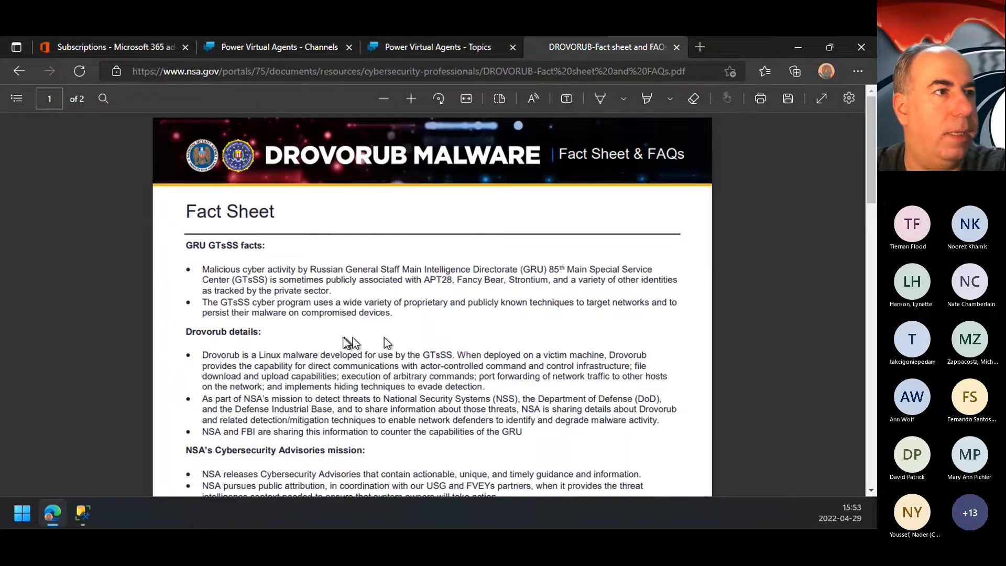
pyautogui.scroll(-3, 268, 344)
pyautogui.scroll(-5, 200, 348)
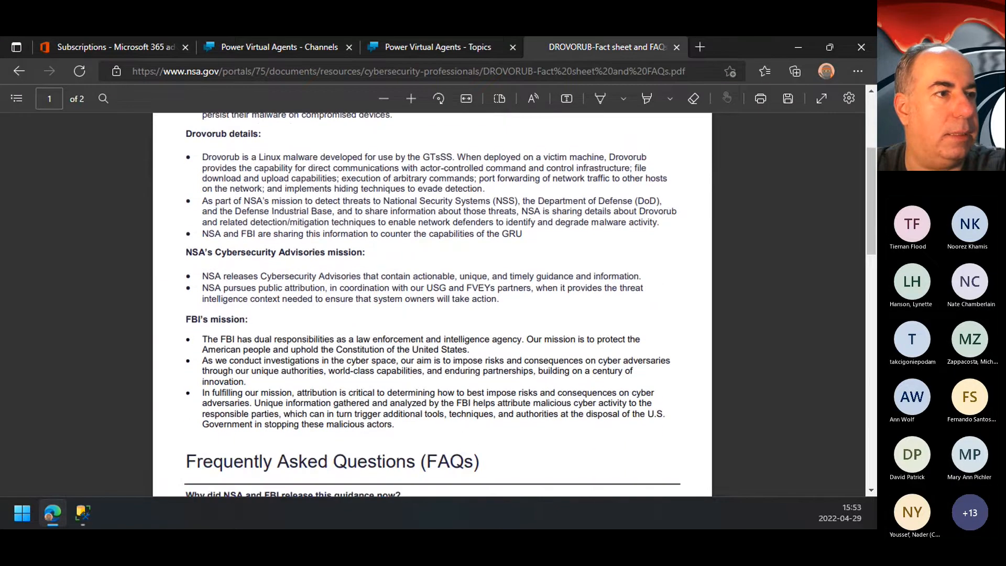
pyautogui.moveTo(187, 284); pyautogui.dragTo(401, 285)
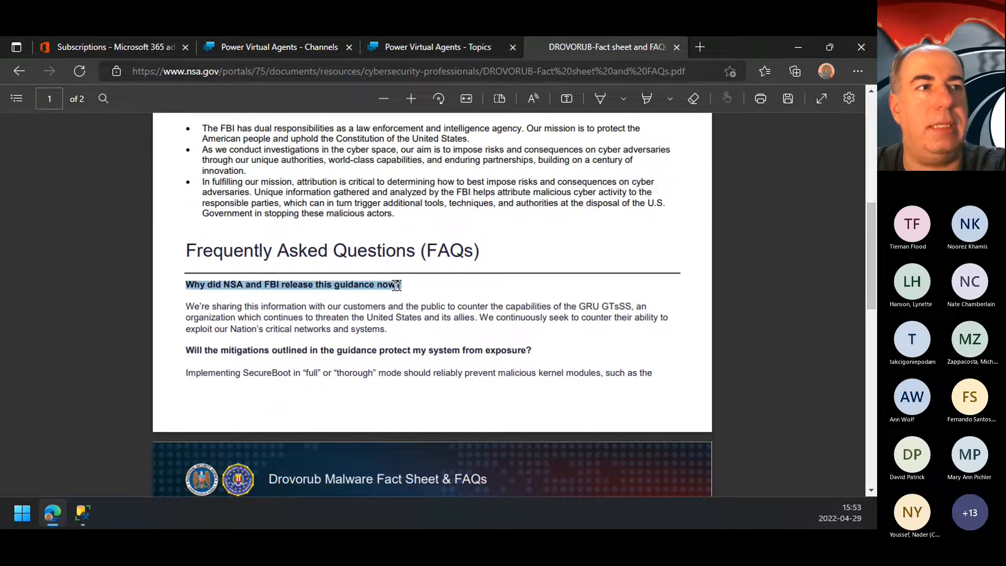
pyautogui.rightClick(401, 287)
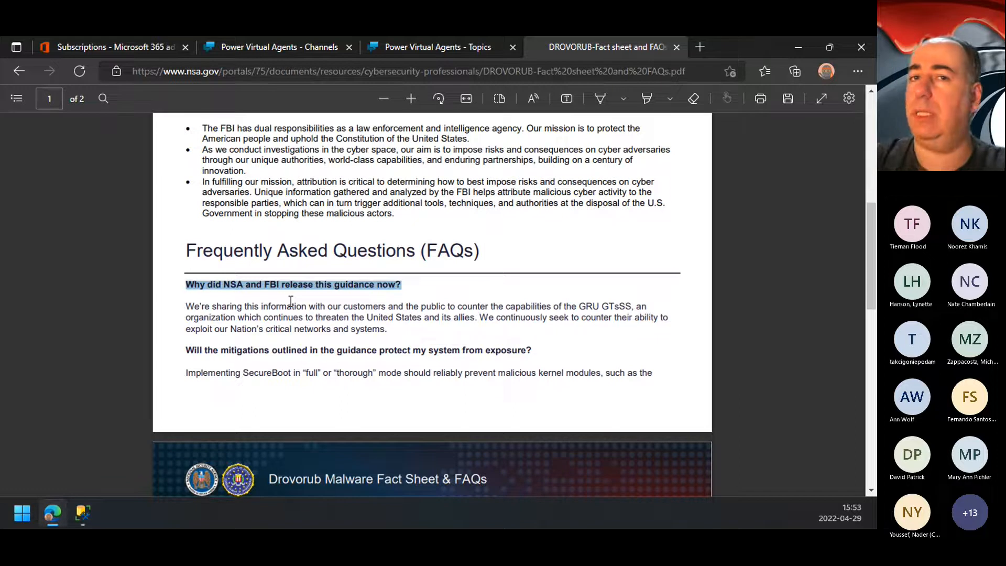
pyautogui.click(454, 52)
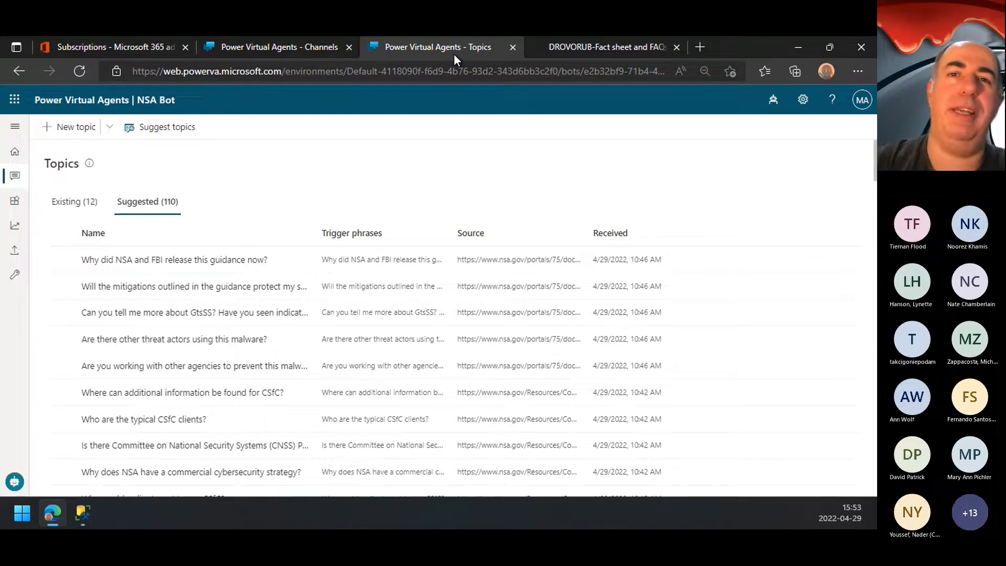
# Step: Add the DROVORUB PDF's link as online content for topic suggestions, and cancel without starting the extraction
pyautogui.click(616, 45)
pyautogui.click(482, 44)
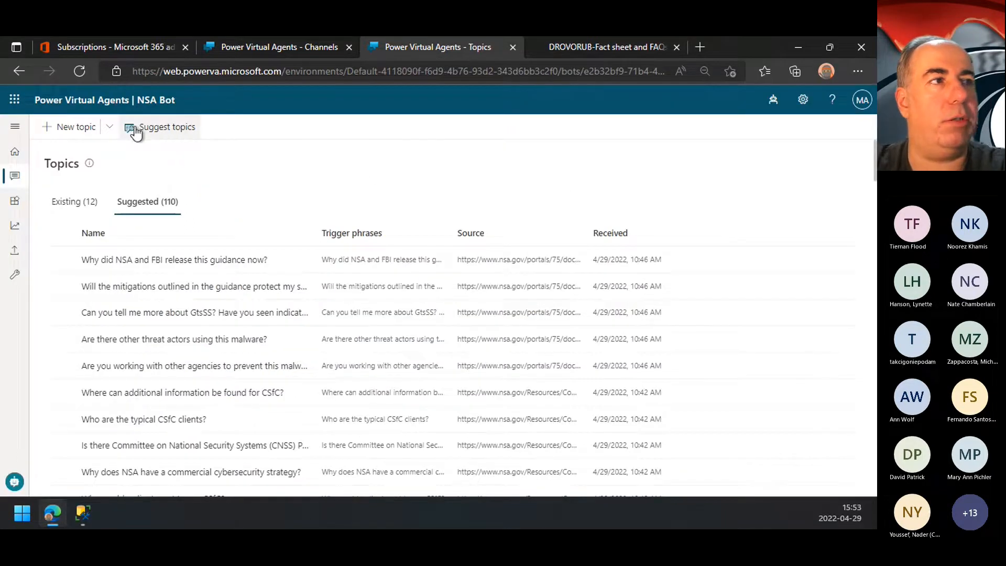
pyautogui.click(156, 138)
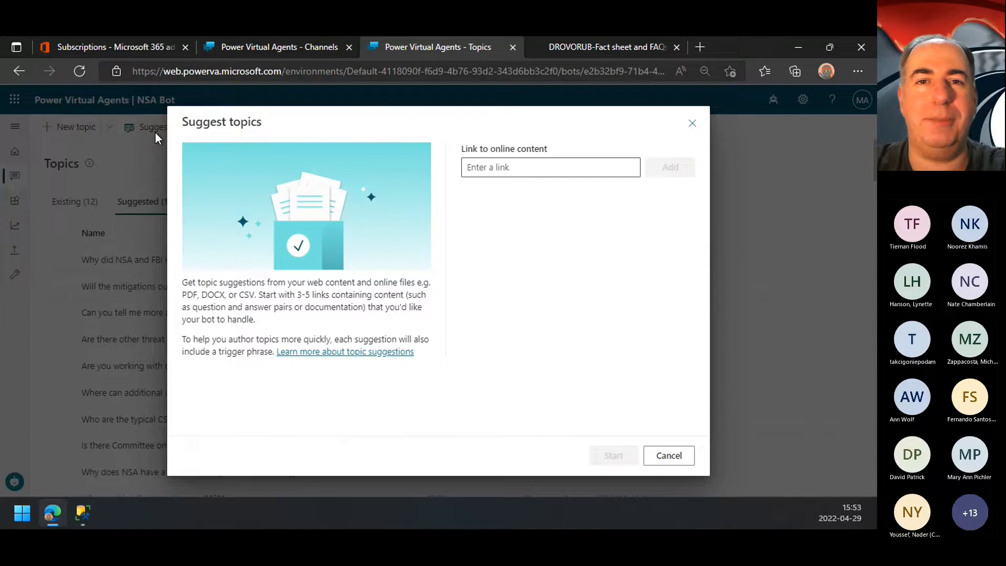
pyautogui.click(547, 167)
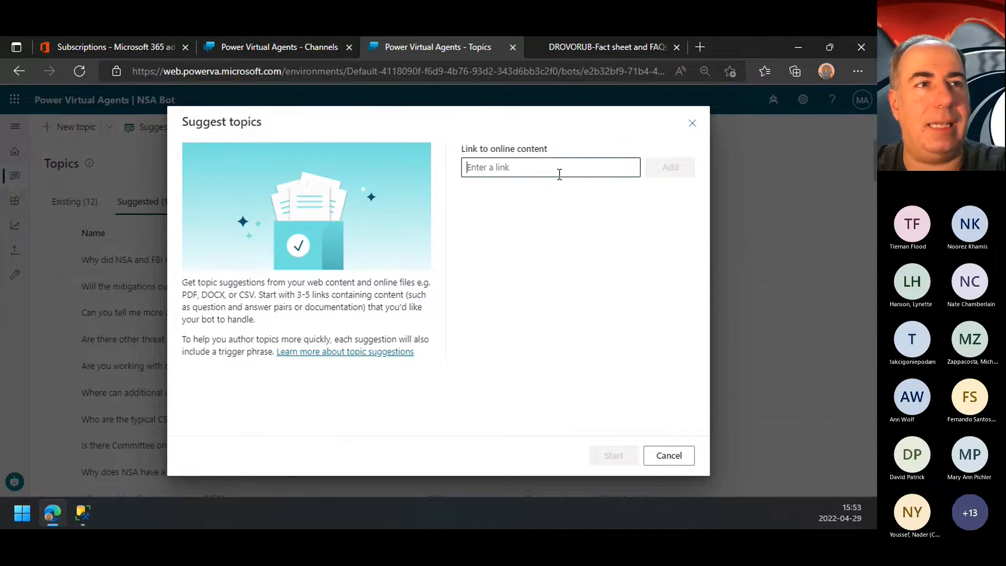
pyautogui.hotkey('ctrl', 'v')
pyautogui.click(661, 174)
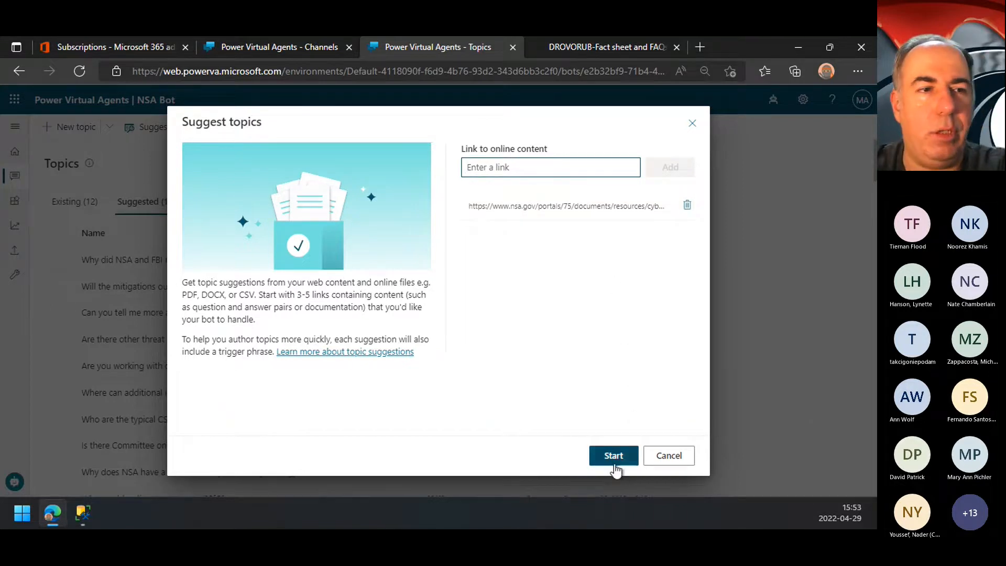
pyautogui.click(663, 463)
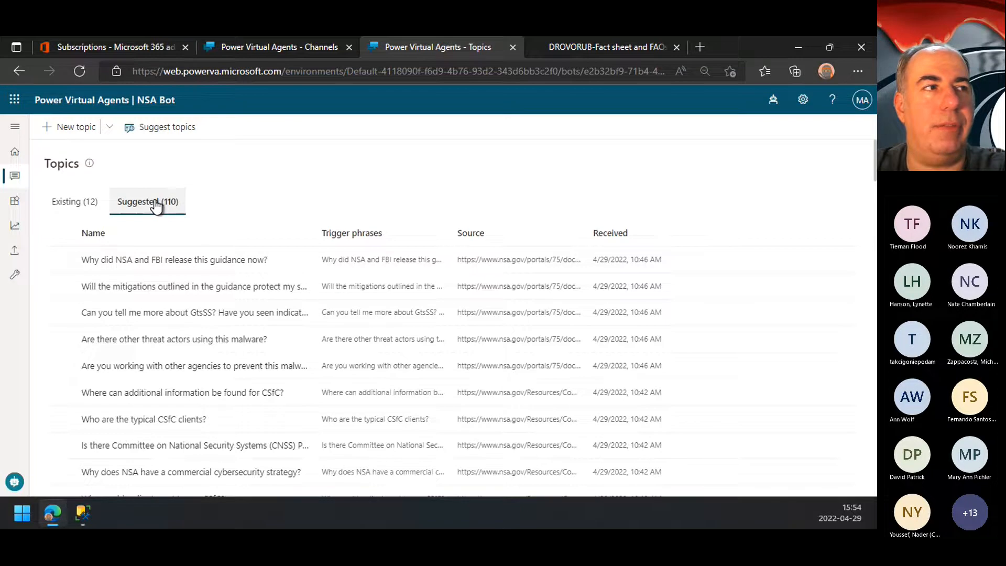
# Step: Review NSA Bot's existing topics and add the first four suggested topics, all from the DROVORUB FAQs, to them
pyautogui.click(76, 201)
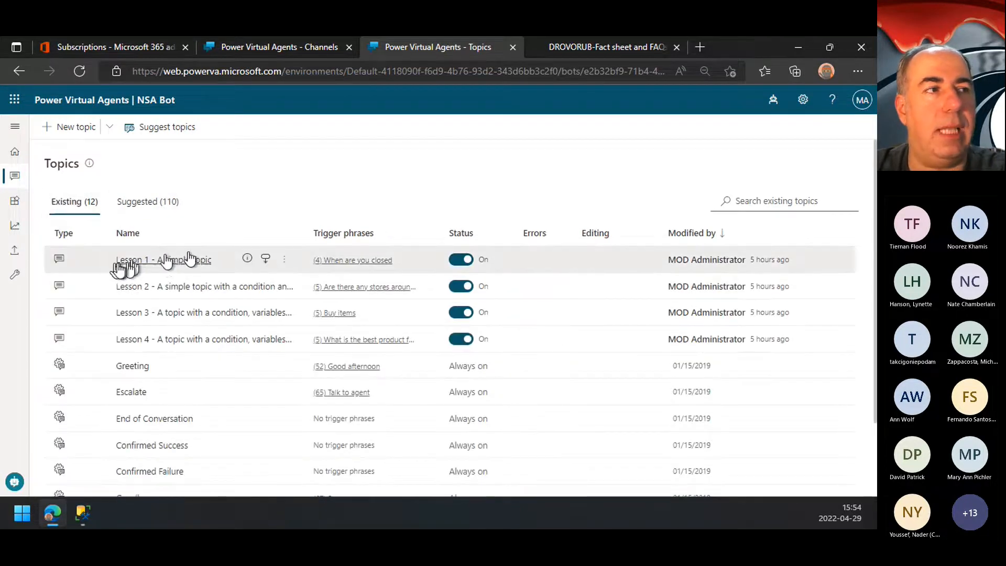
pyautogui.click(150, 213)
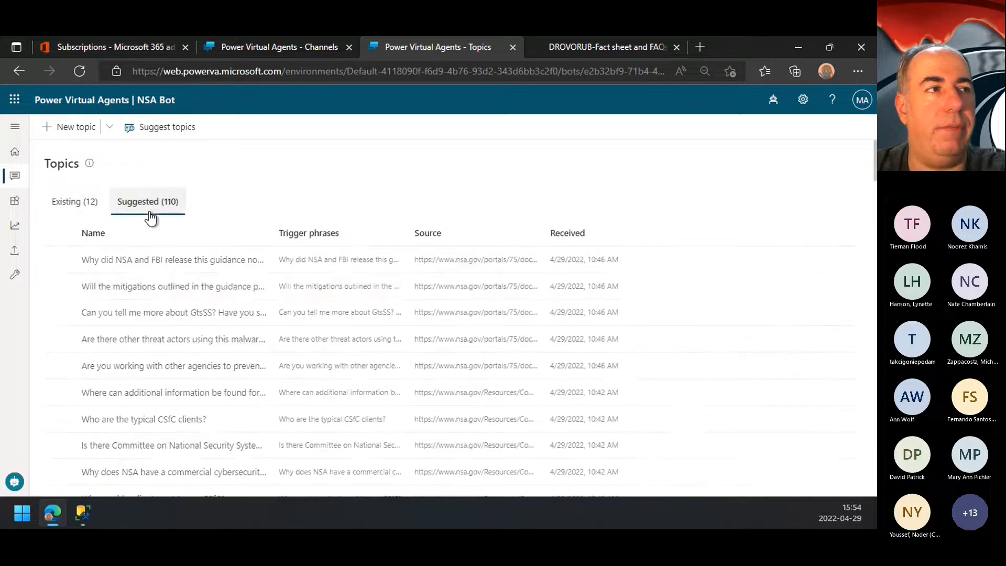
pyautogui.click(60, 259)
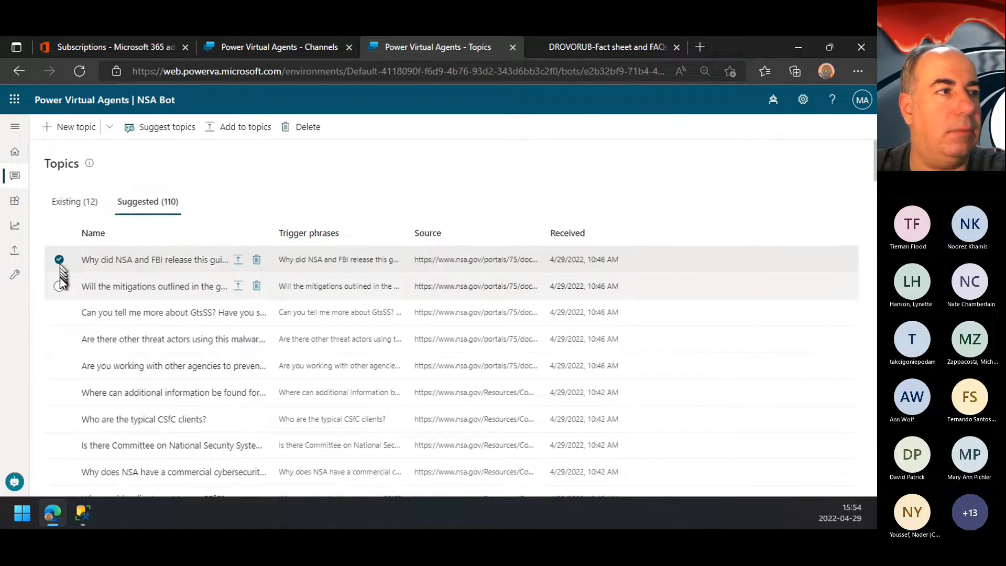
pyautogui.click(59, 286)
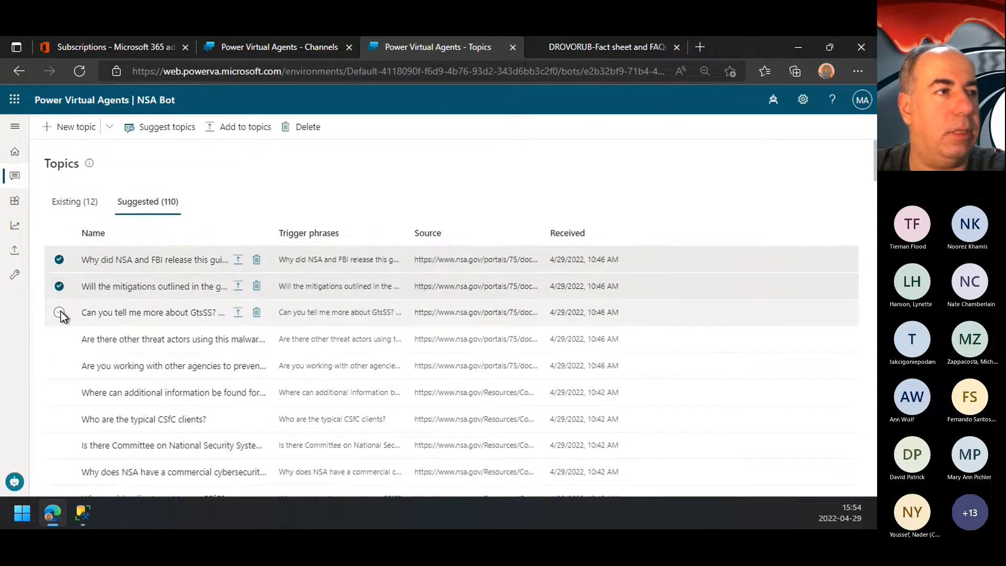
pyautogui.click(59, 311)
pyautogui.click(59, 339)
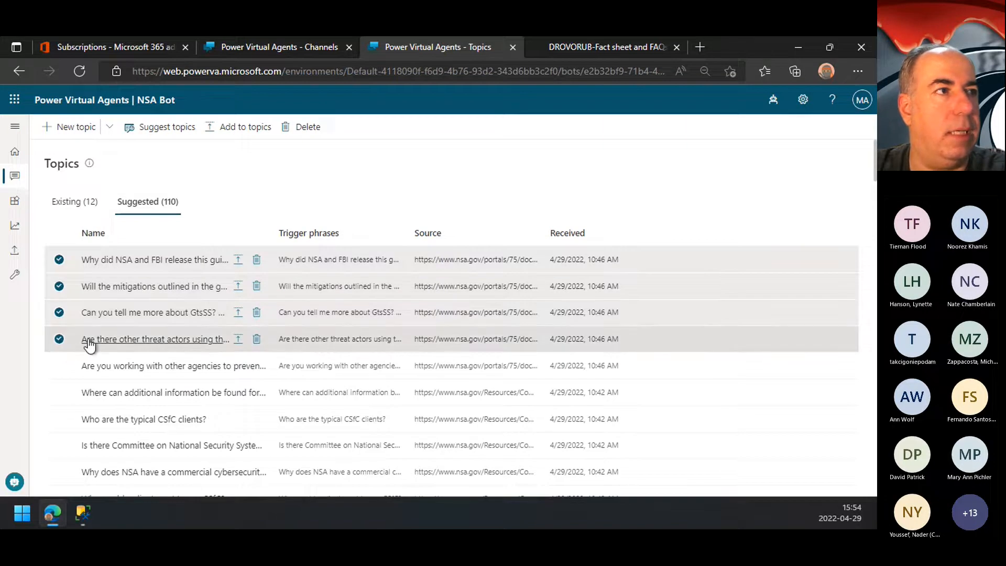
pyautogui.click(237, 127)
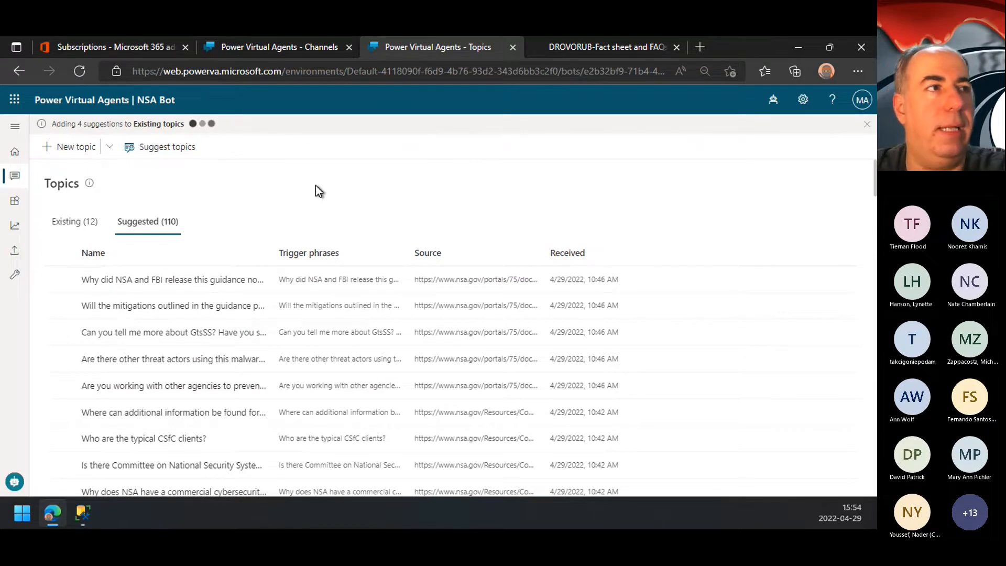
pyautogui.click(83, 150)
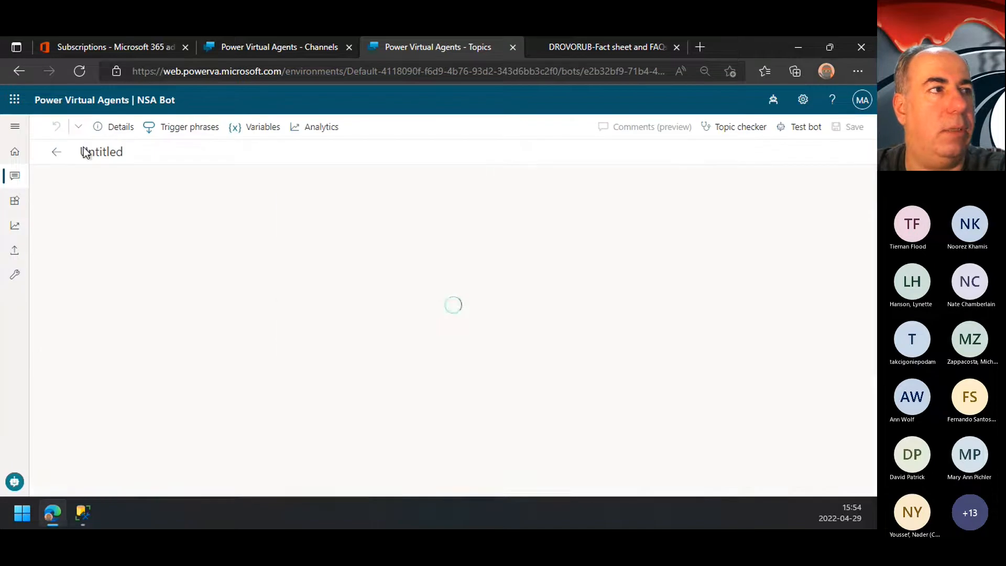
pyautogui.click(852, 176)
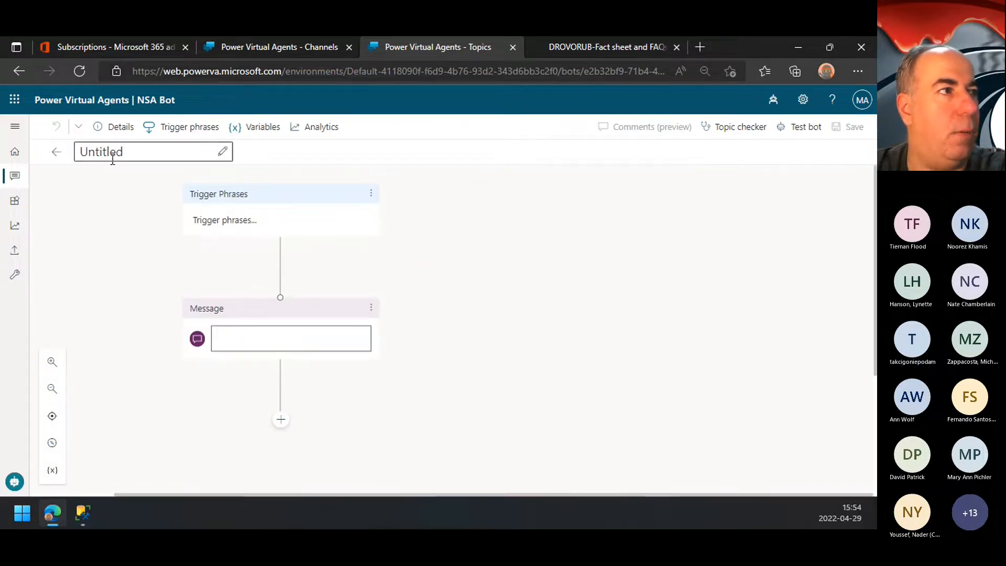
pyautogui.click(57, 153)
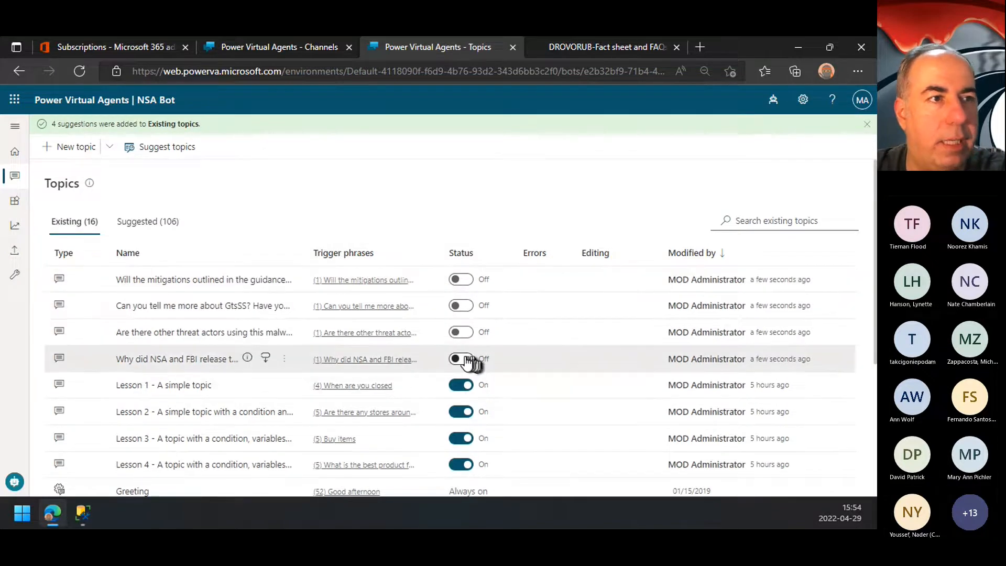
# Step: Turn on the four newly added DROVORUB FAQ topics in the existing topics list
pyautogui.click(463, 334)
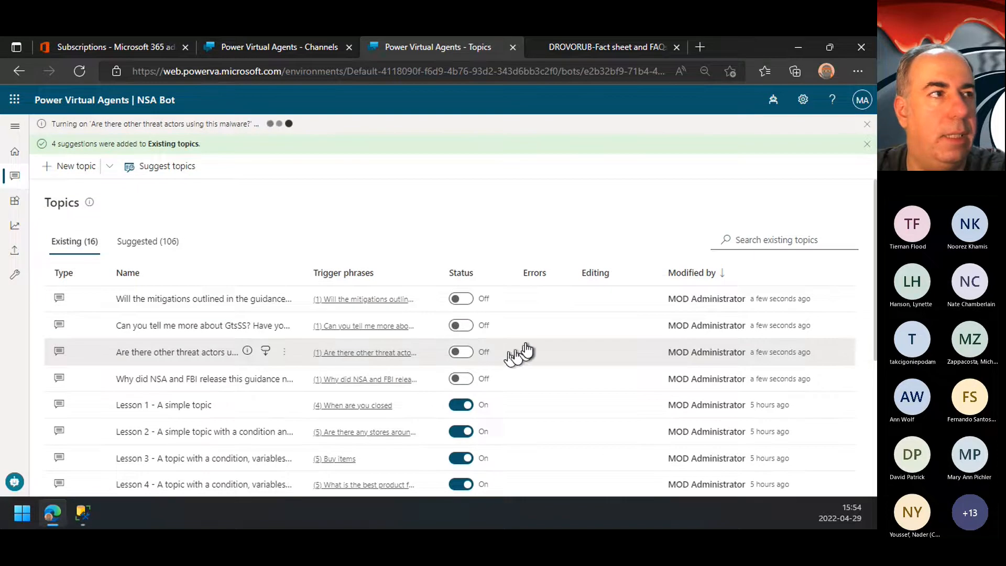
pyautogui.click(463, 325)
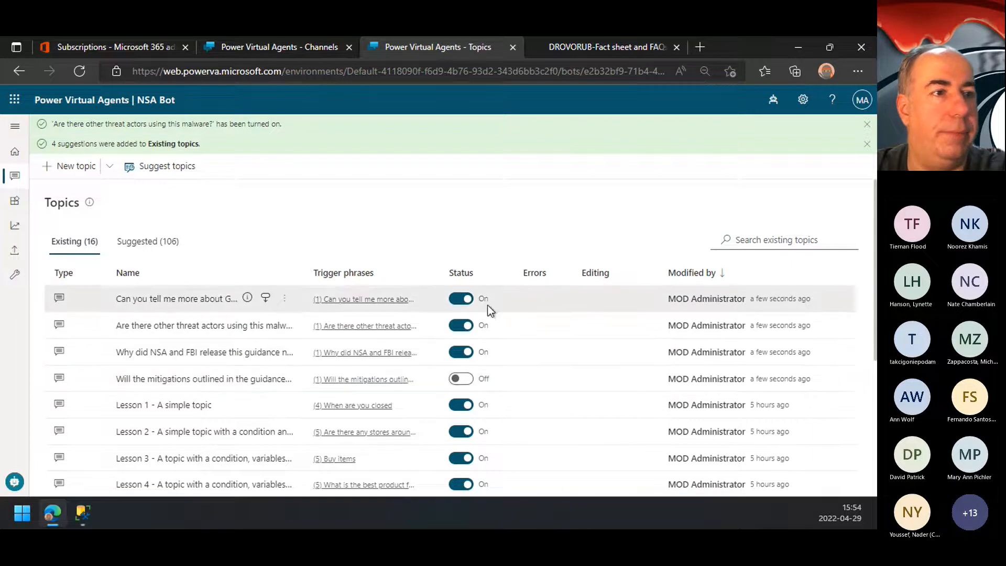
pyautogui.click(461, 379)
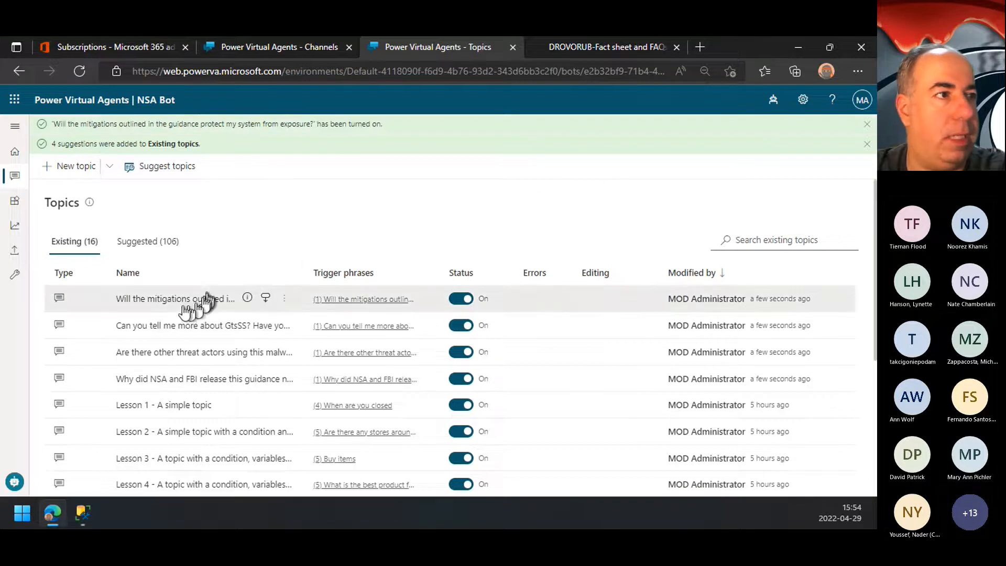
# Step: Open the "Why did NSA and FBI release this guidance now?" topic and send "guidance" in the bot's test chat
pyautogui.click(178, 379)
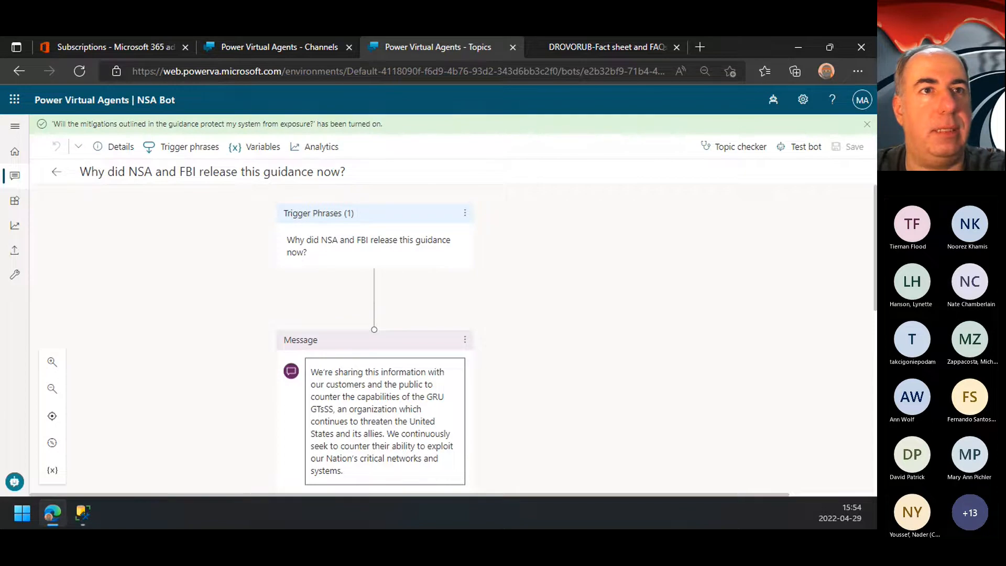
pyautogui.click(804, 147)
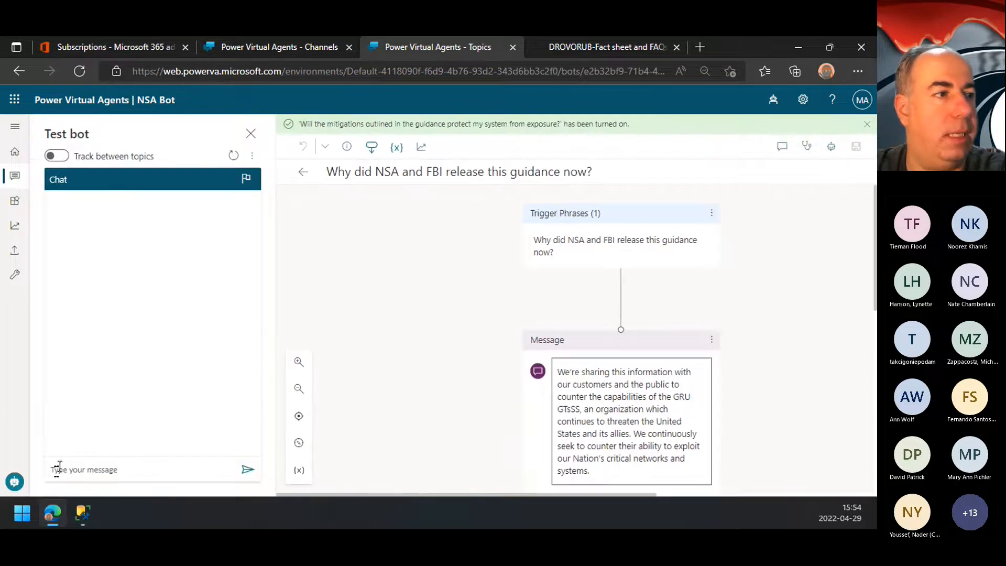
pyautogui.click(134, 468)
pyautogui.write('guidance')
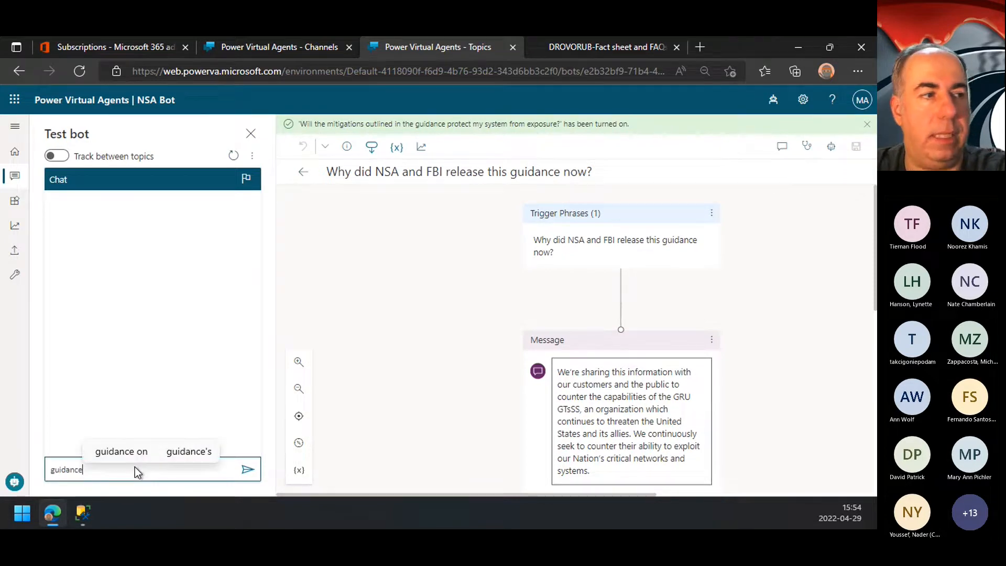
pyautogui.press('Return')
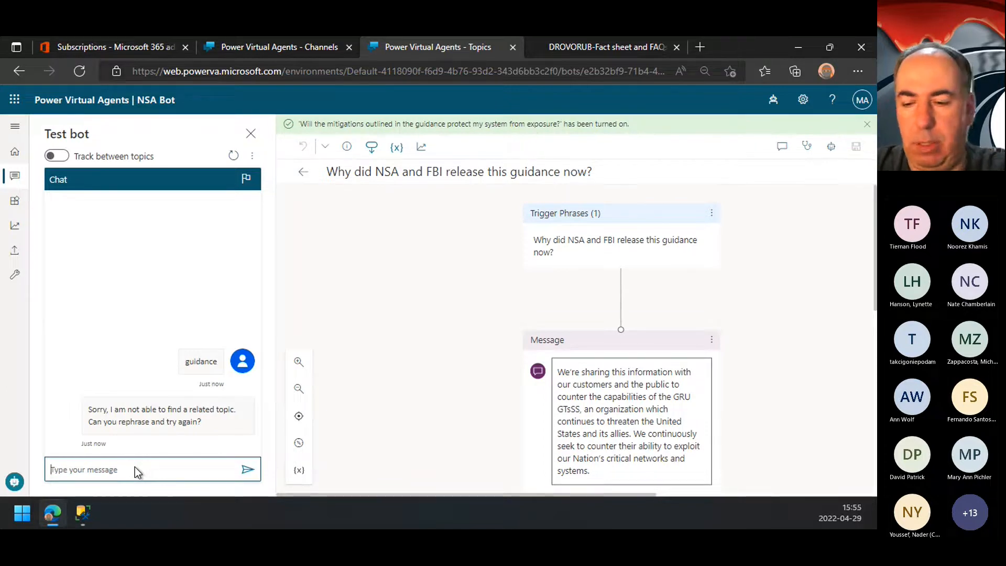
# Step: Send "nsa" in the test chat and compare the bot's reply with the topic's flow through End of Conversation
pyautogui.write('nsa')
pyautogui.press('Return')
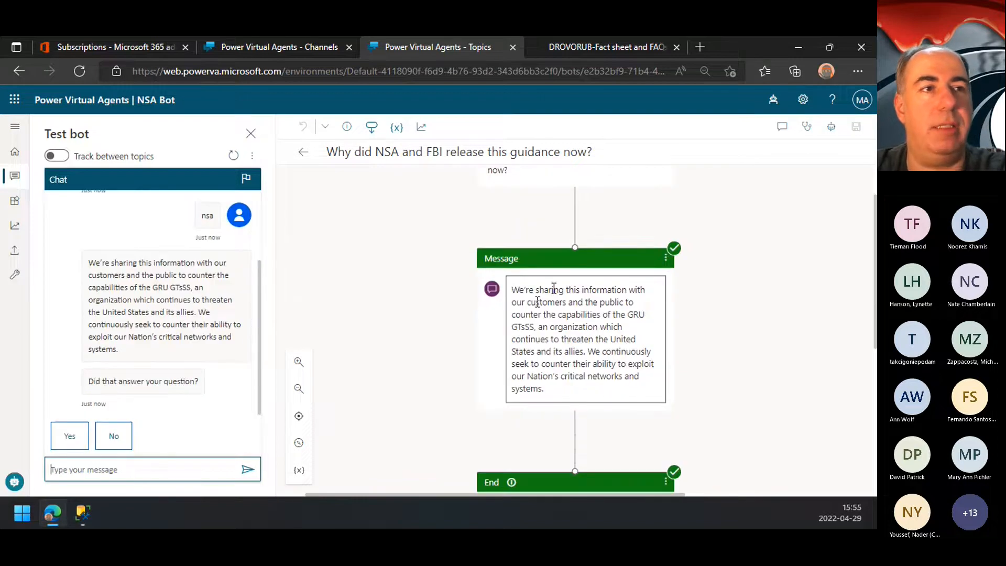
pyautogui.scroll(1, 554, 289)
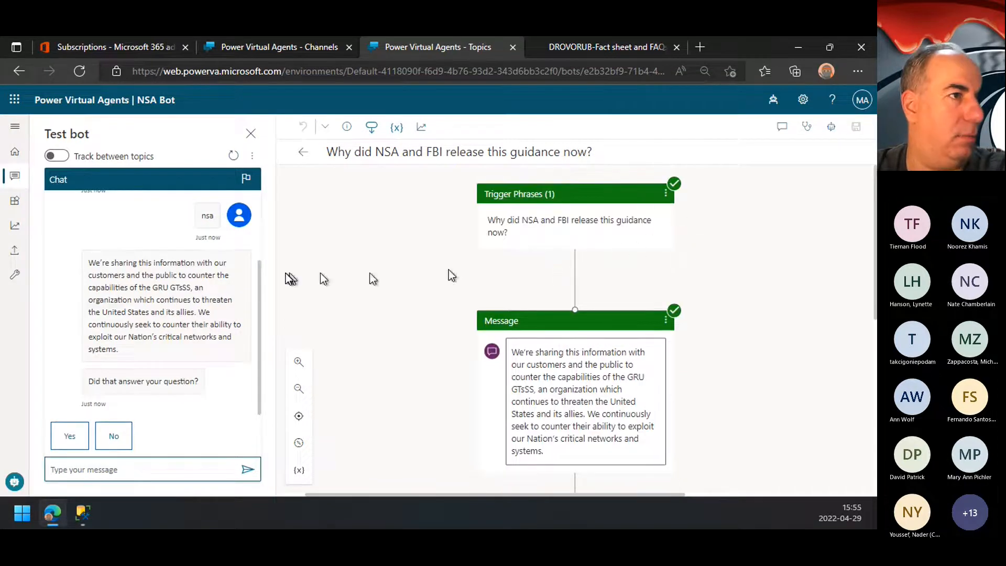
pyautogui.scroll(2, 179, 287)
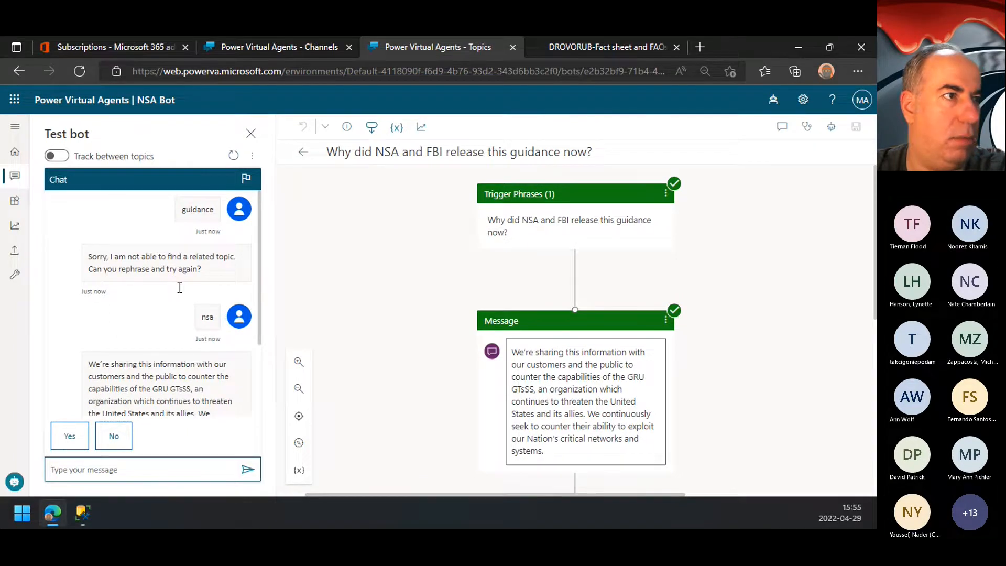
pyautogui.scroll(-2, 179, 287)
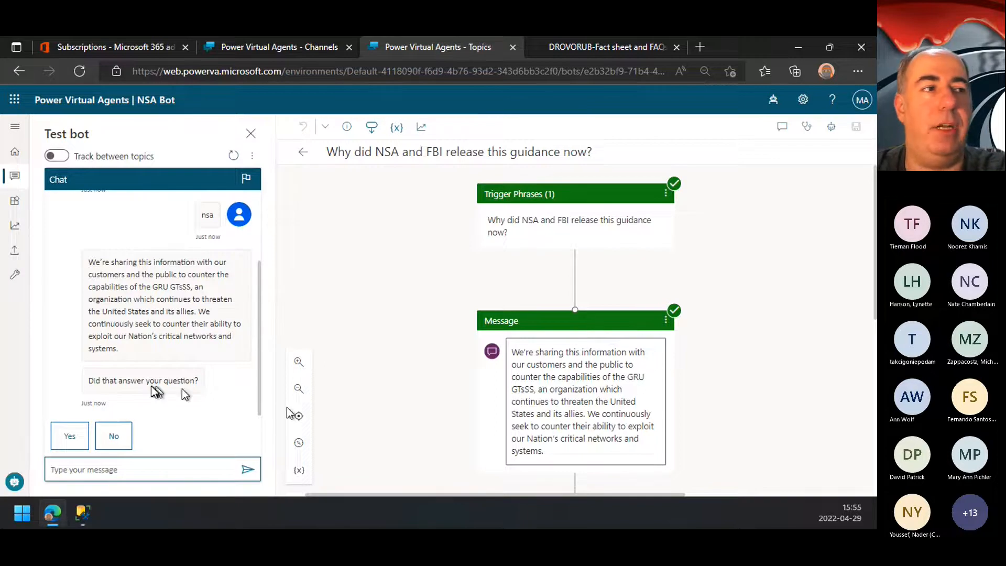
pyautogui.scroll(-3, 630, 448)
pyautogui.scroll(3, 628, 445)
pyautogui.scroll(-3, 631, 393)
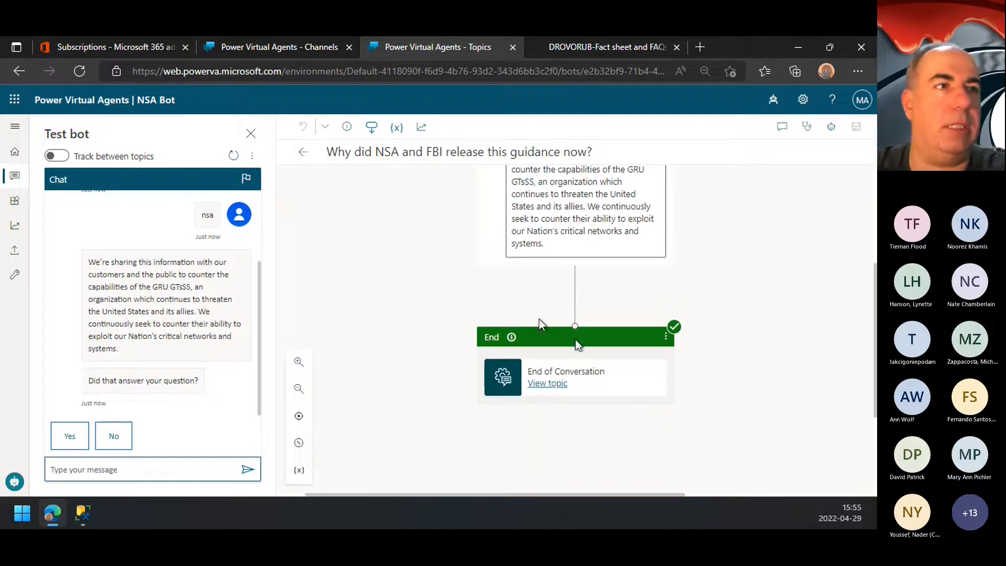
# Step: Return to the topics list, send "tell me" and "threat" in the test chat, and read the bot's reply about threat actors
pyautogui.click(302, 152)
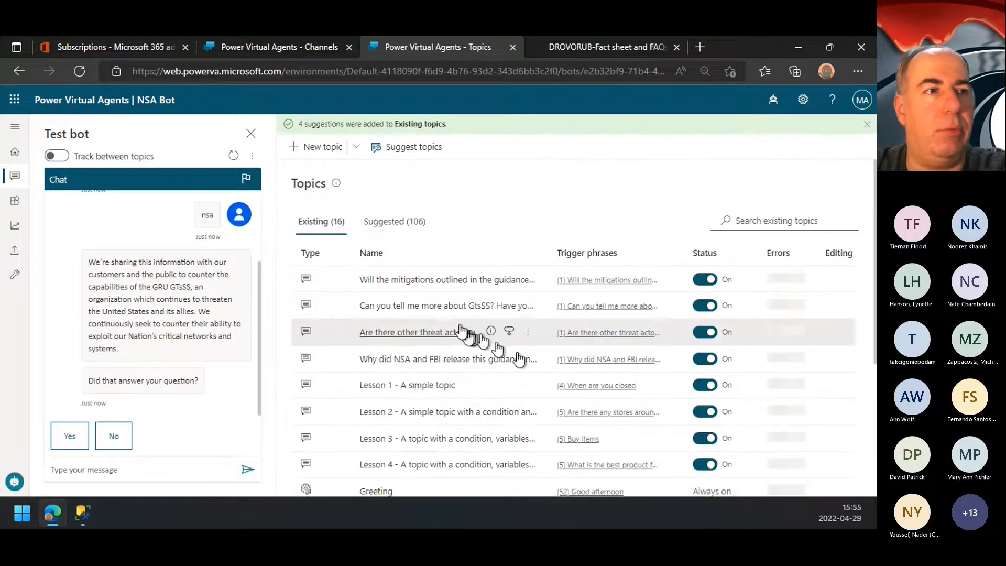
pyautogui.click(129, 468)
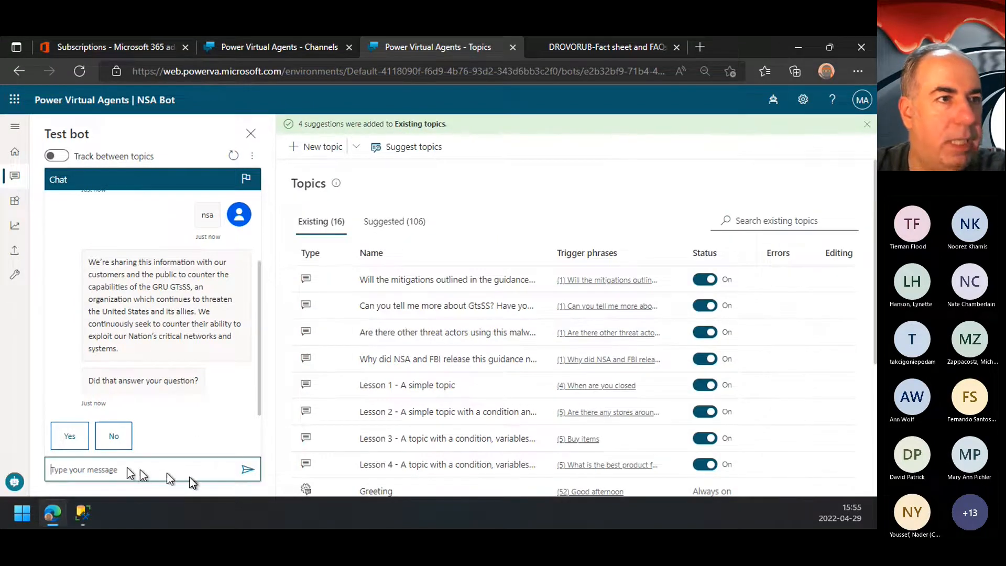
pyautogui.write('tell me')
pyautogui.press('Return')
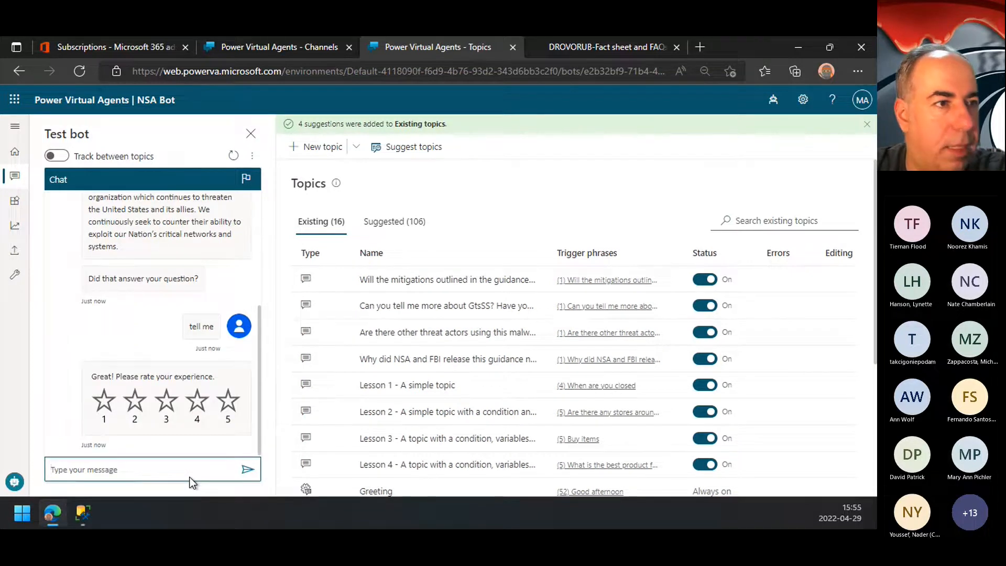
pyautogui.write('threat')
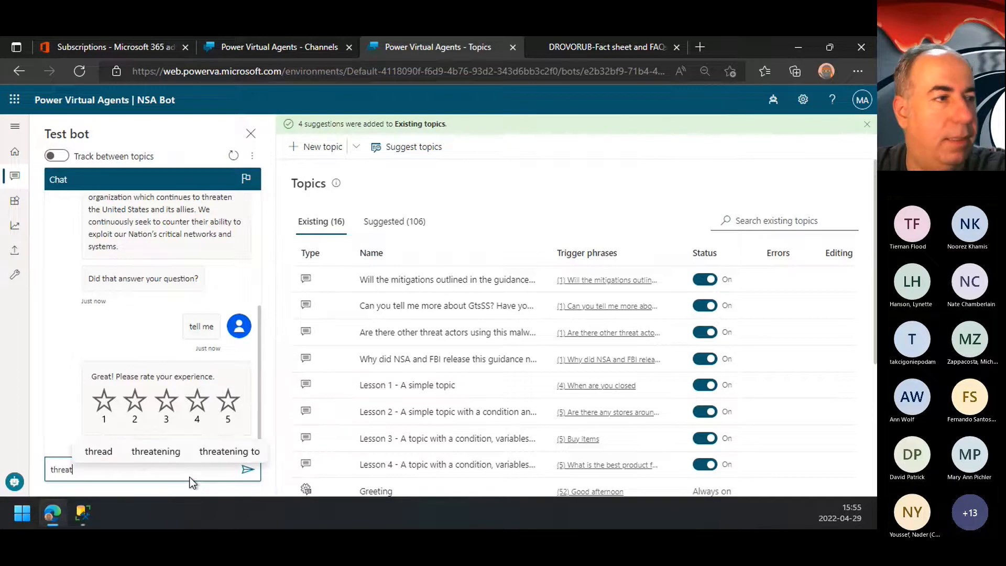
pyautogui.press('Return')
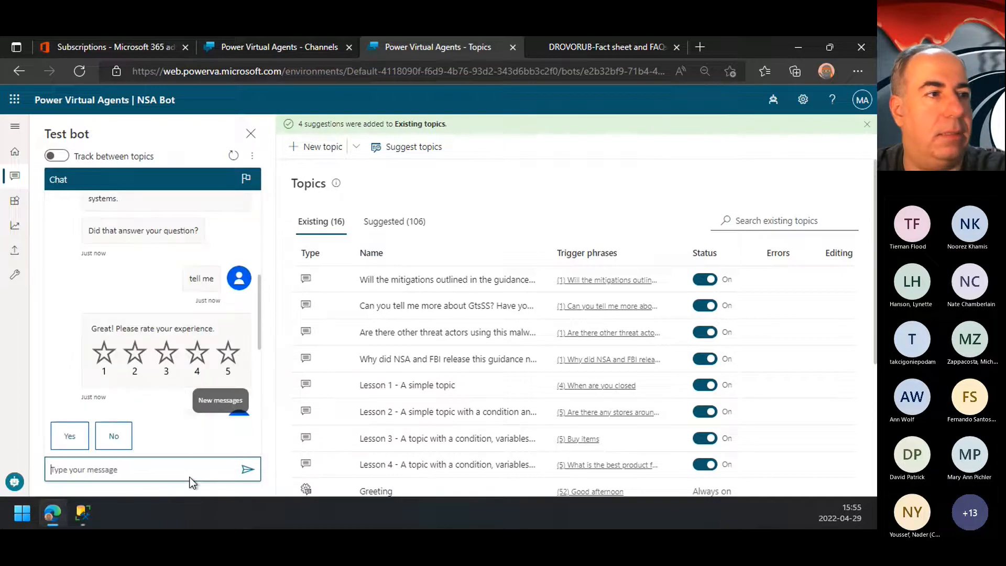
pyautogui.scroll(-3, 165, 356)
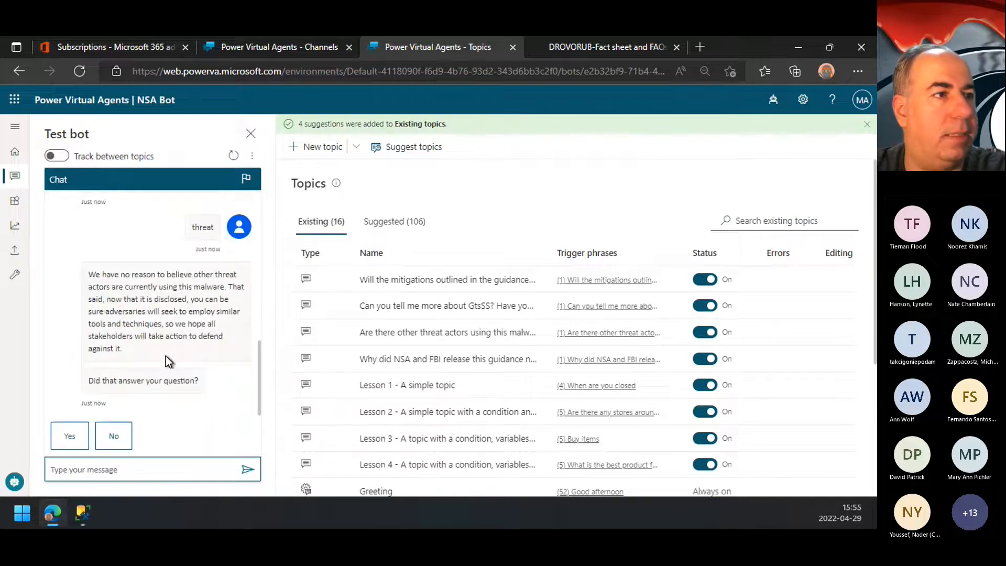
# Step: Expand NSA Bot's navigation and its Manage section to view the available management pages
pyautogui.moveTo(435, 332)
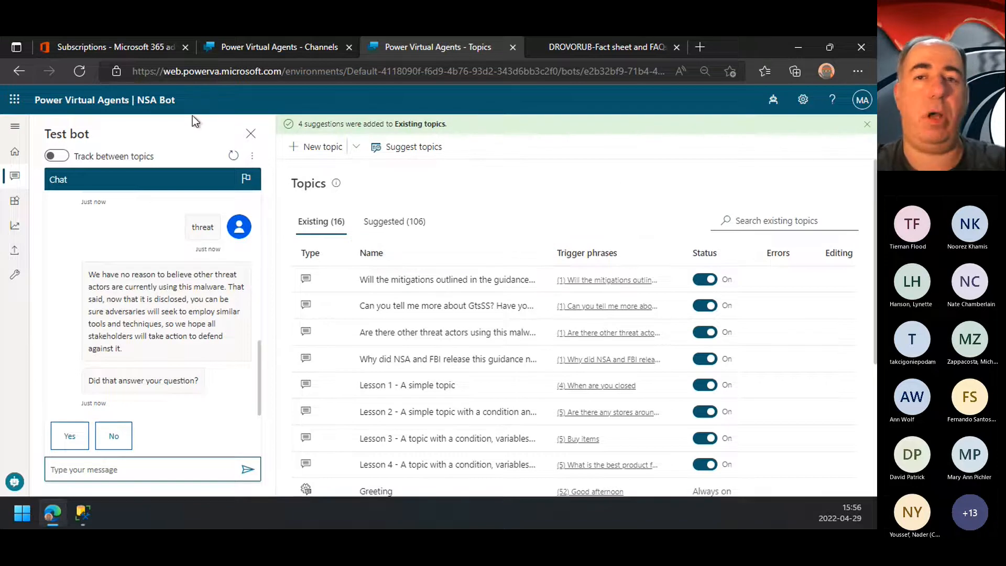
pyautogui.moveTo(519, 306)
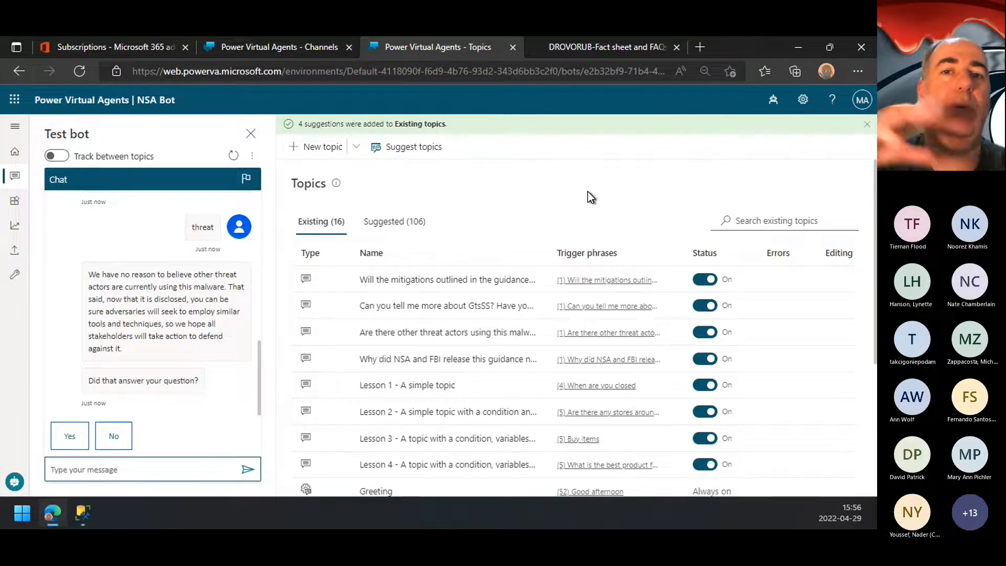
pyautogui.click(531, 189)
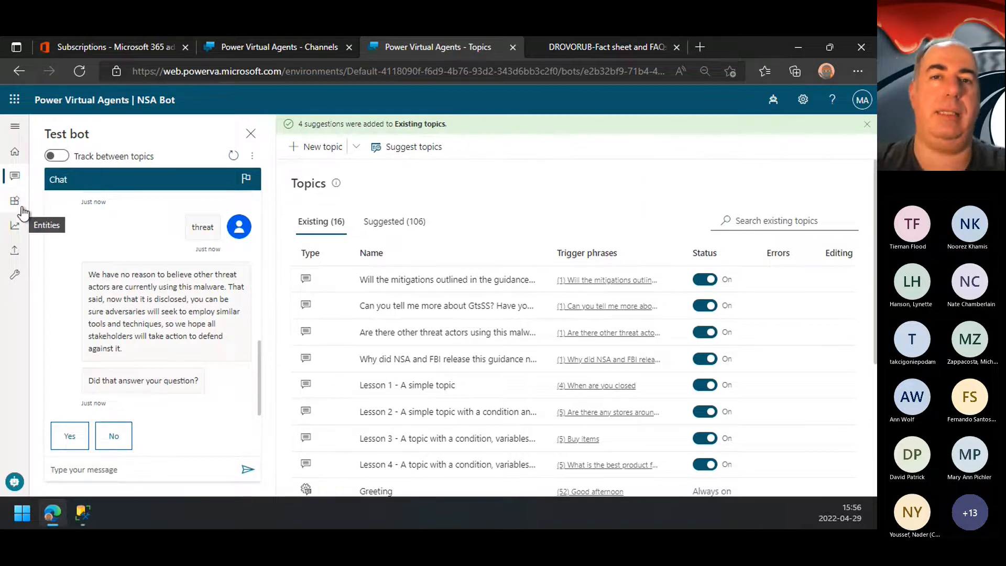
pyautogui.click(15, 127)
pyautogui.click(79, 277)
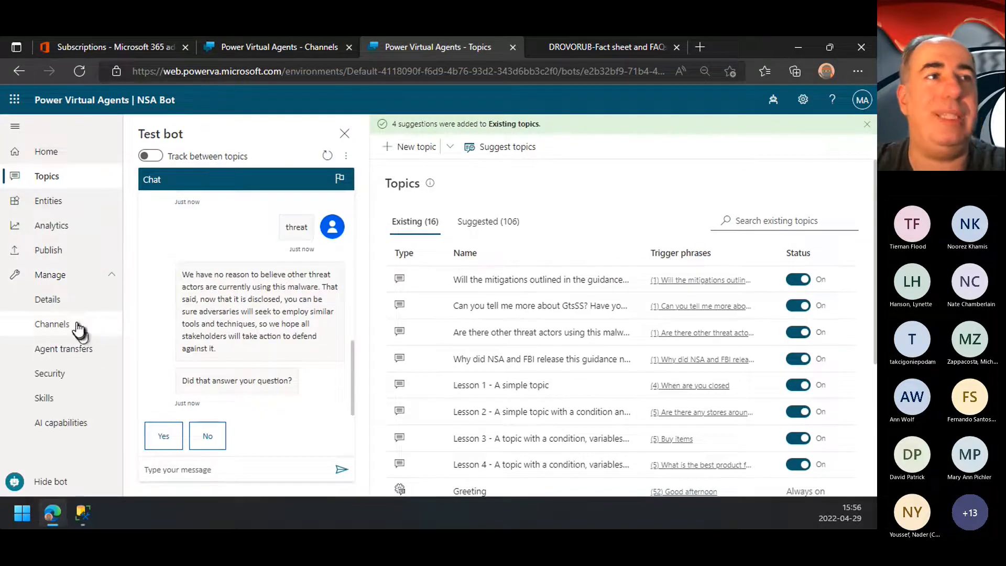
# Step: Open Microsoft Teams in a new browser tab and check which account is signed in
pyautogui.click(701, 48)
pyautogui.write('tams')
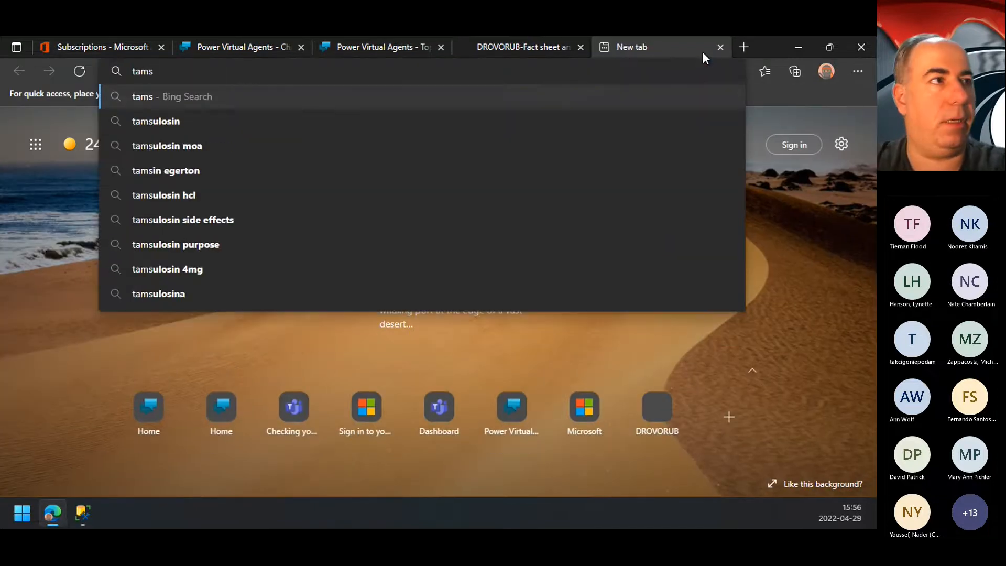
pyautogui.press('BackSpace')
pyautogui.press('BackSpace')
pyautogui.press('BackSpace')
pyautogui.write('eam')
pyautogui.press('Return')
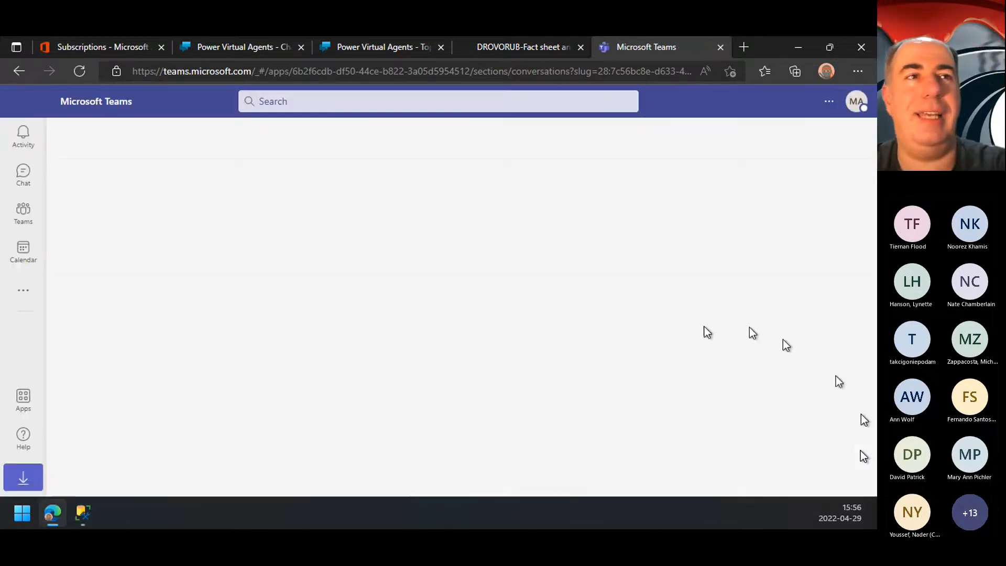
pyautogui.click(860, 107)
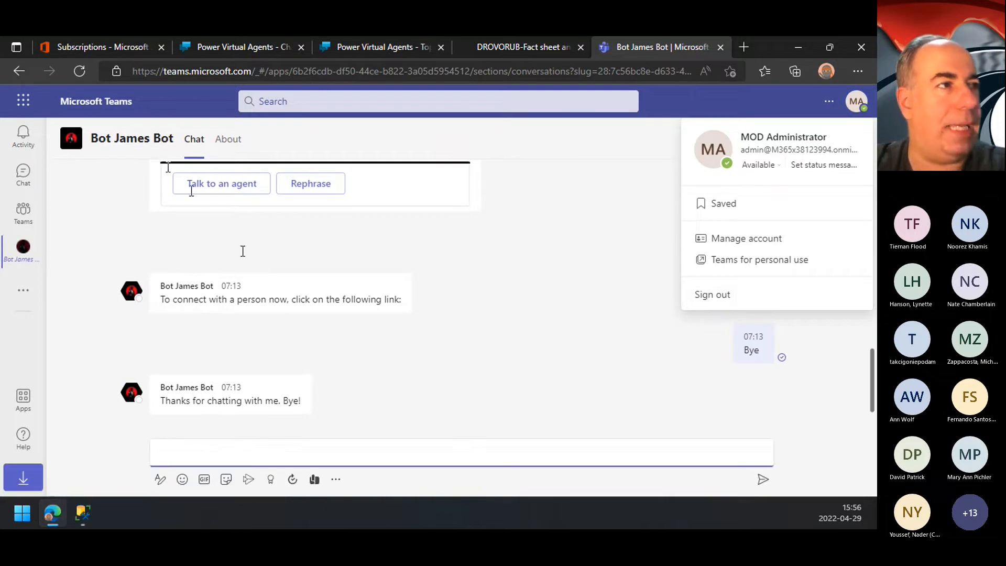
pyautogui.click(588, 301)
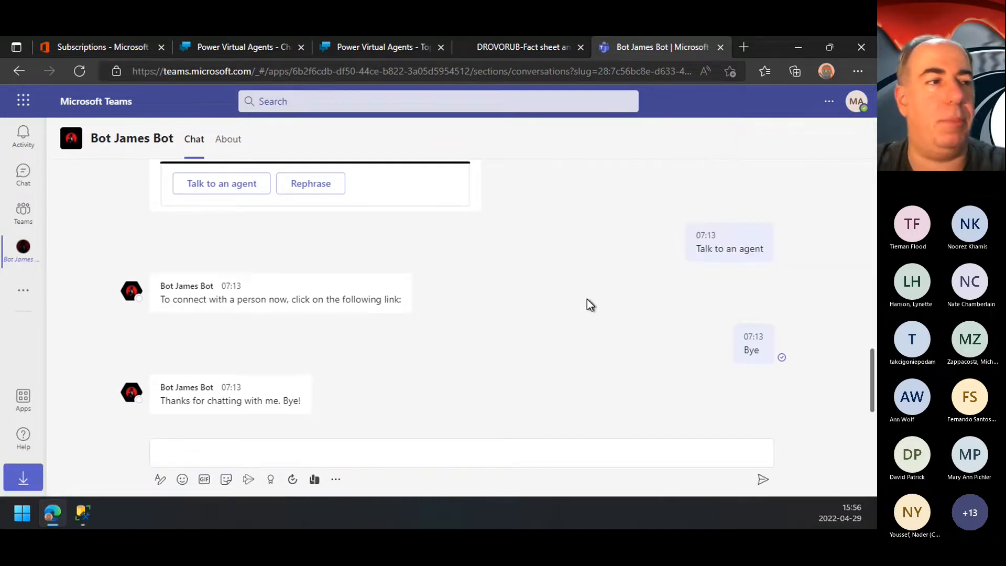
# Step: Send "hello" to Bot James Bot in the Teams chat
pyautogui.click(368, 454)
pyautogui.write('hello')
pyautogui.press('Return')
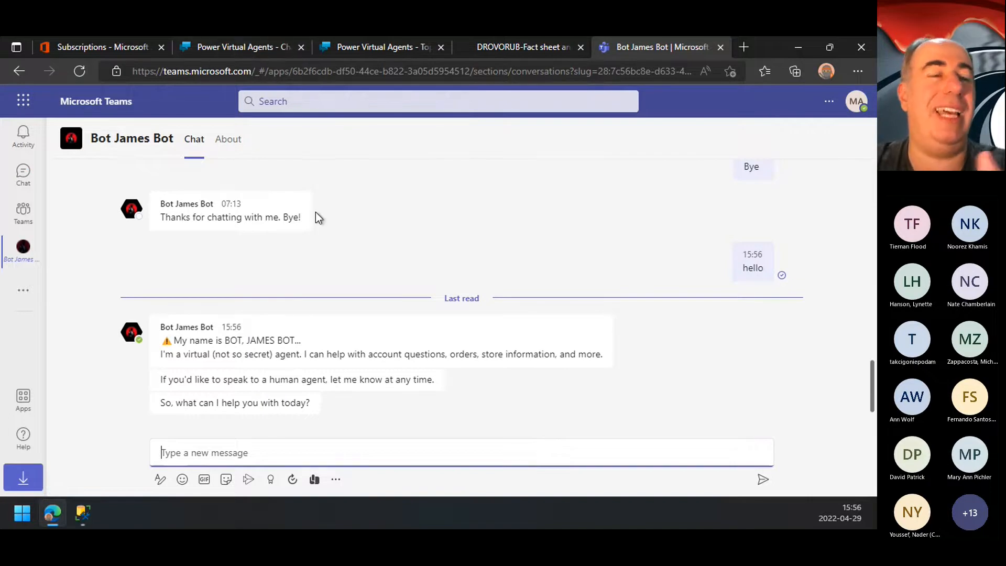
# Step: Switch back to Bot James Bot's channels in Power Virtual Agents, reopen the Custom website channel and select its entire default embed code
pyautogui.click(240, 48)
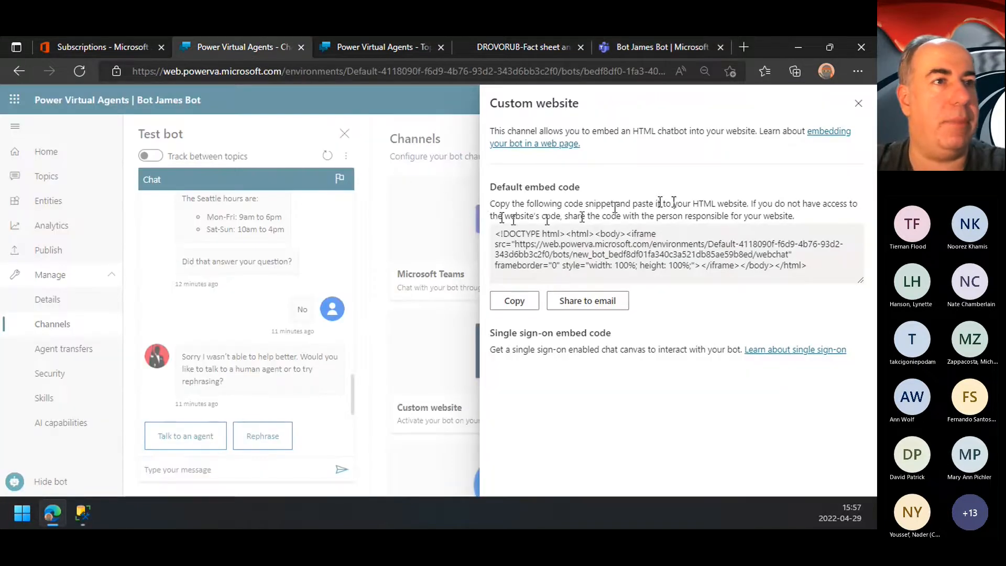
pyautogui.click(857, 103)
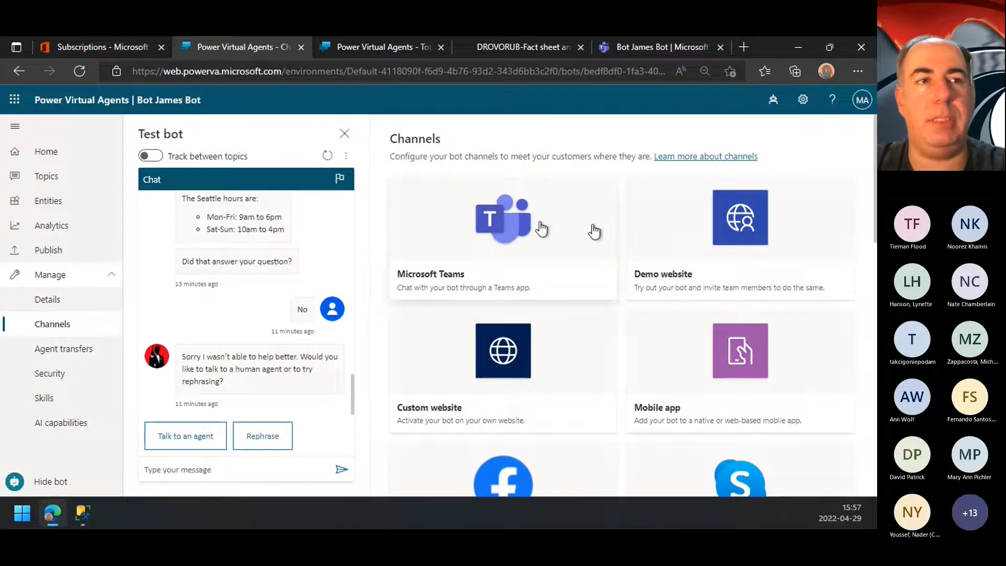
pyautogui.click(511, 362)
pyautogui.moveTo(495, 235); pyautogui.dragTo(807, 275)
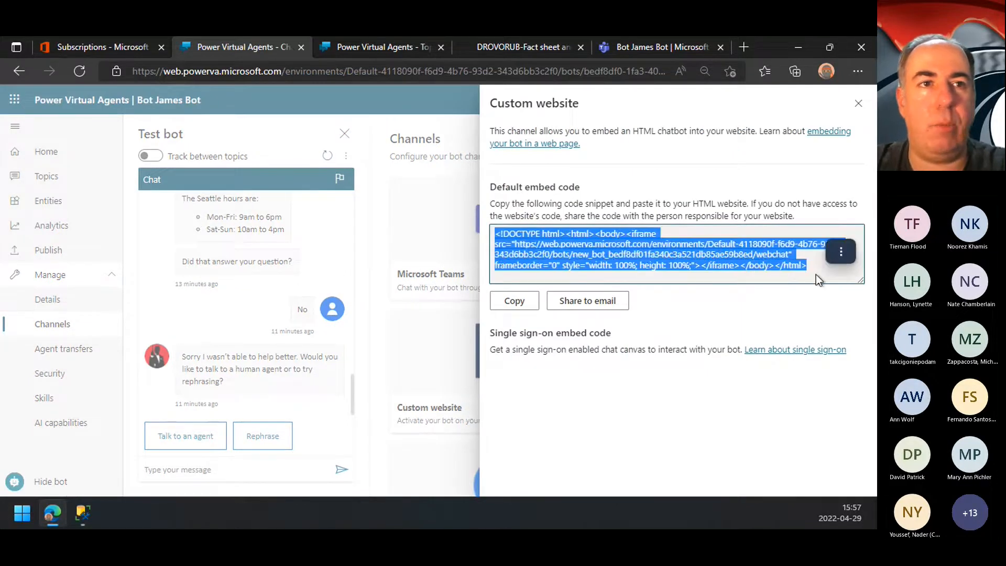
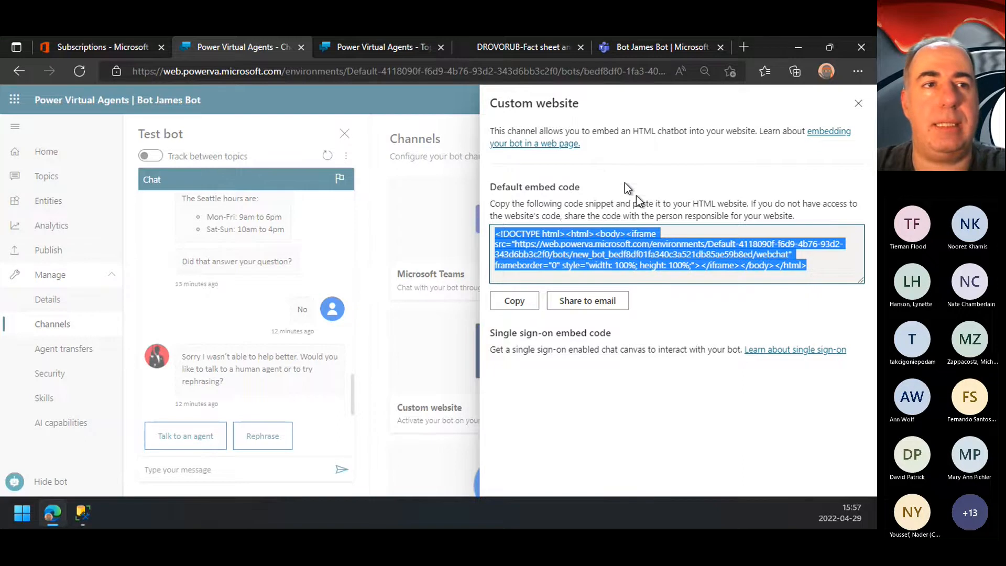
# Step: Copy only the webchat URL from Bot James Bot's default embed code and open it in a new browser tab
pyautogui.click(711, 269)
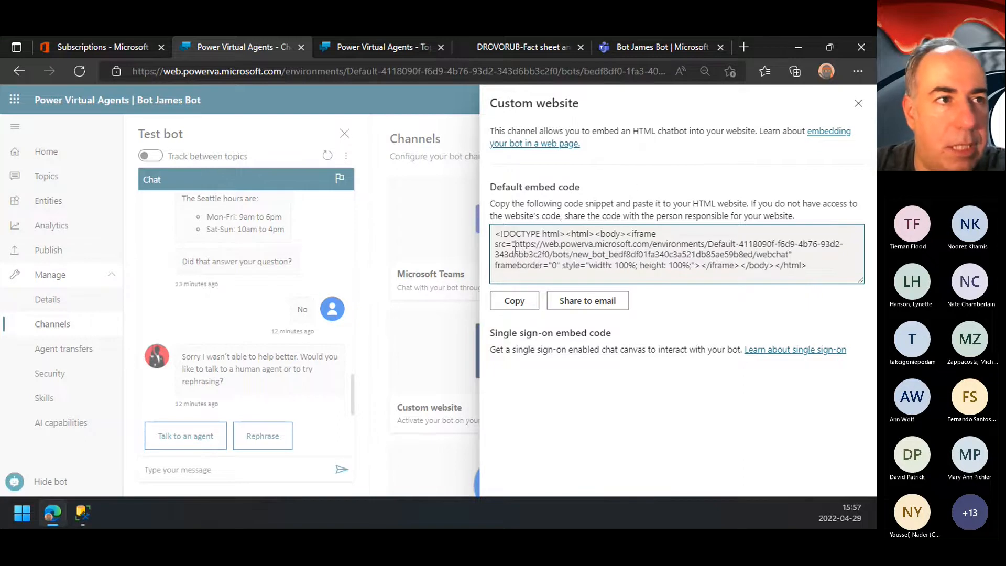
pyautogui.moveTo(515, 243); pyautogui.dragTo(789, 255)
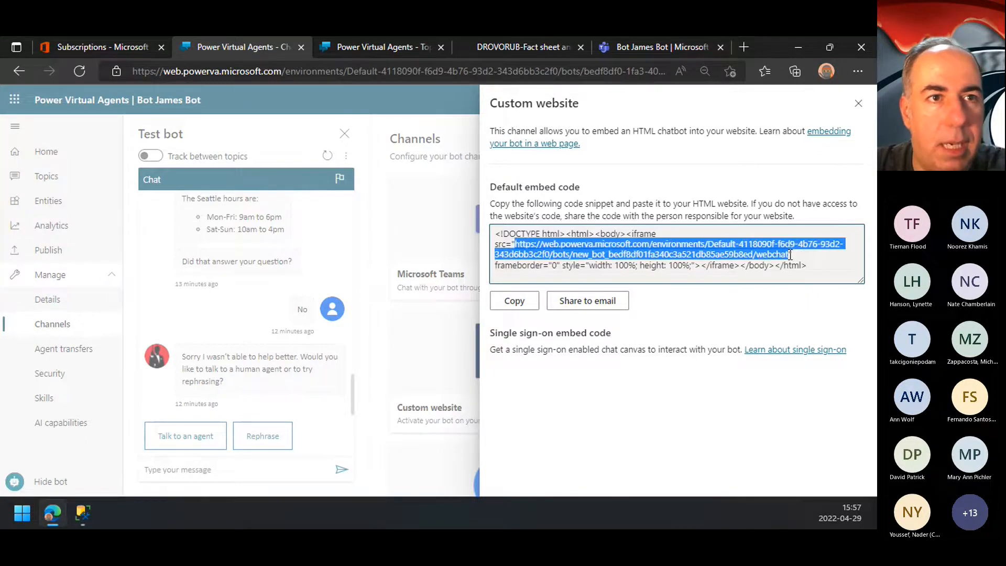
pyautogui.click(748, 51)
pyautogui.hotkey('ctrl', 'v')
pyautogui.press('Return')
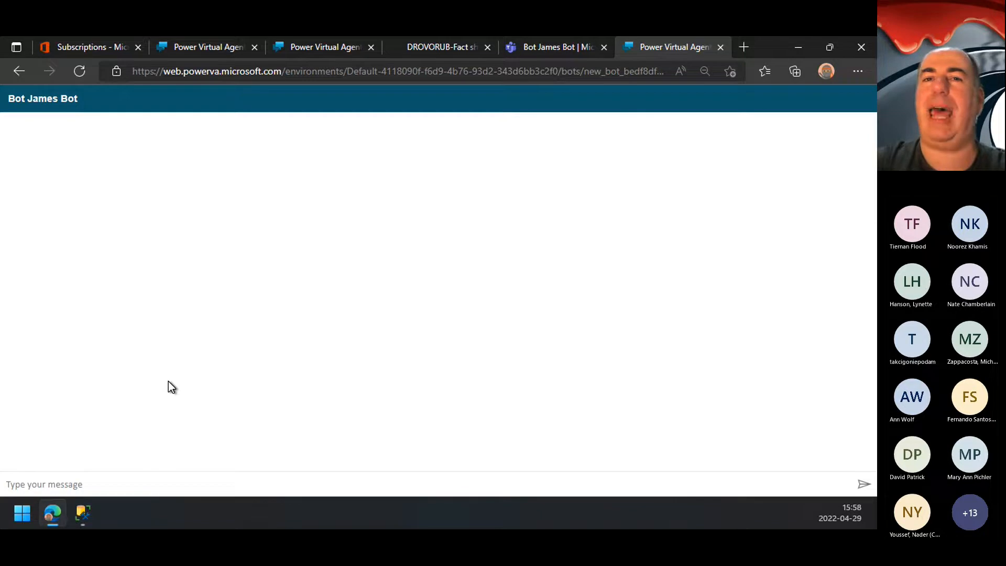
# Step: Send "hello" to Bot James Bot in its standalone web chat page
pyautogui.click(56, 482)
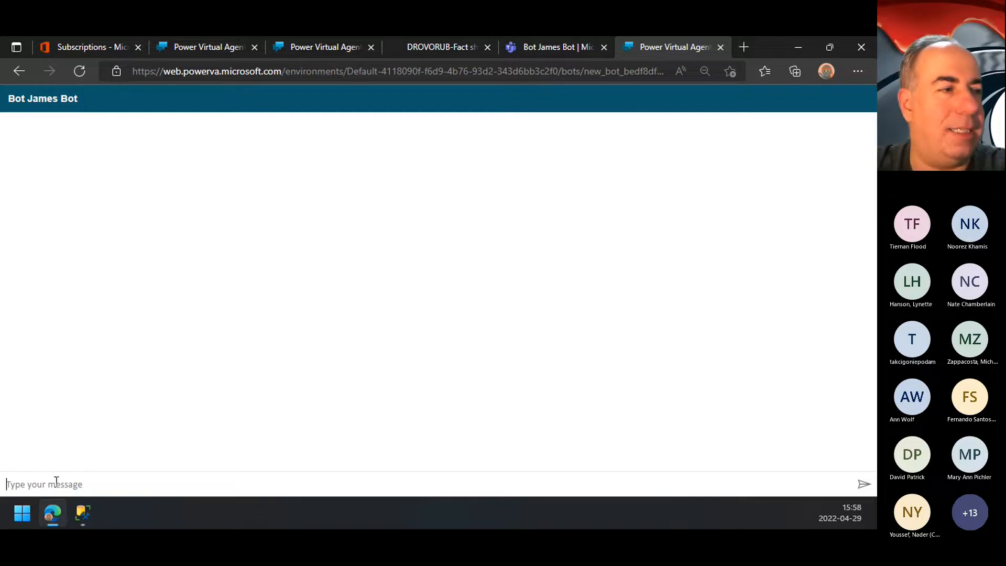
pyautogui.write('hello')
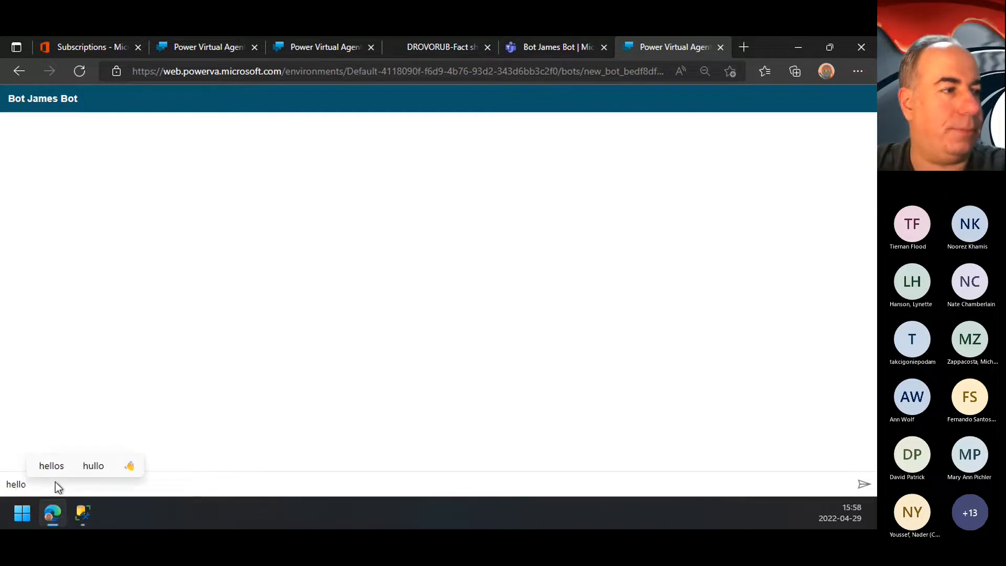
pyautogui.press('Return')
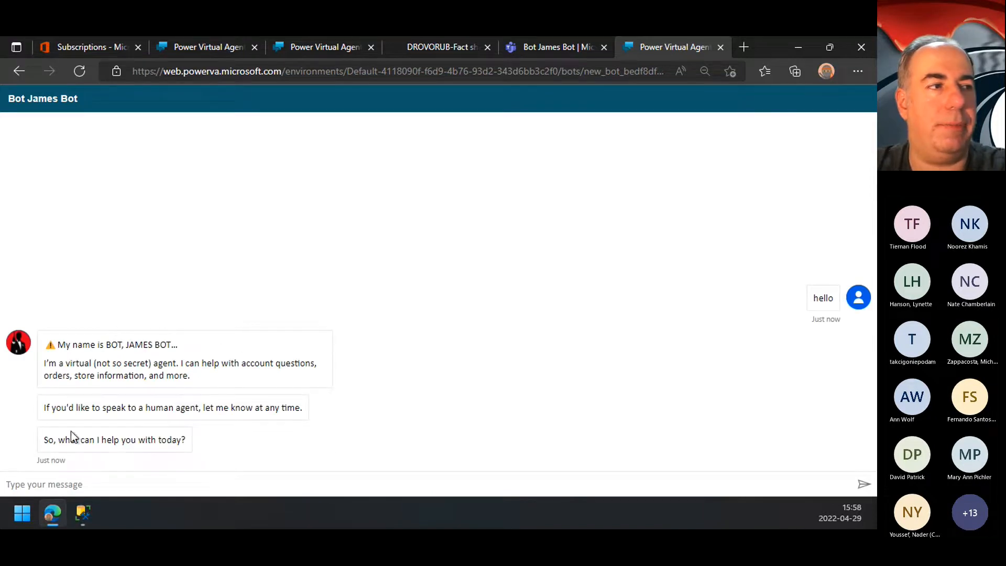
# Step: Look through the open browser tabs and close the DROVORUB fact sheet tab
pyautogui.click(551, 51)
pyautogui.click(442, 50)
pyautogui.click(332, 49)
pyautogui.click(463, 46)
pyautogui.click(488, 47)
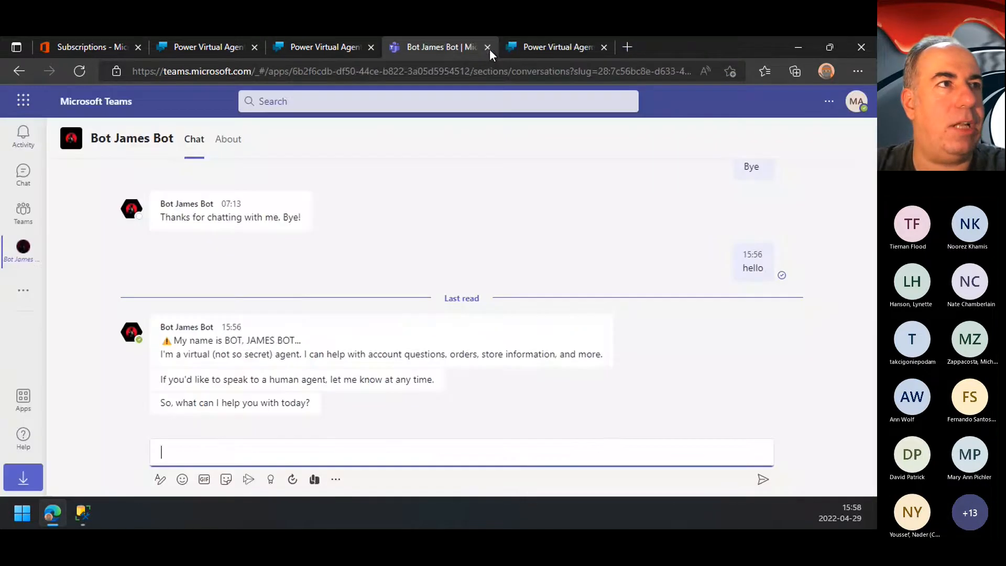
# Step: Switch to NSA Bot in Power Virtual Agents and turn on its Microsoft Teams channel
pyautogui.click(313, 48)
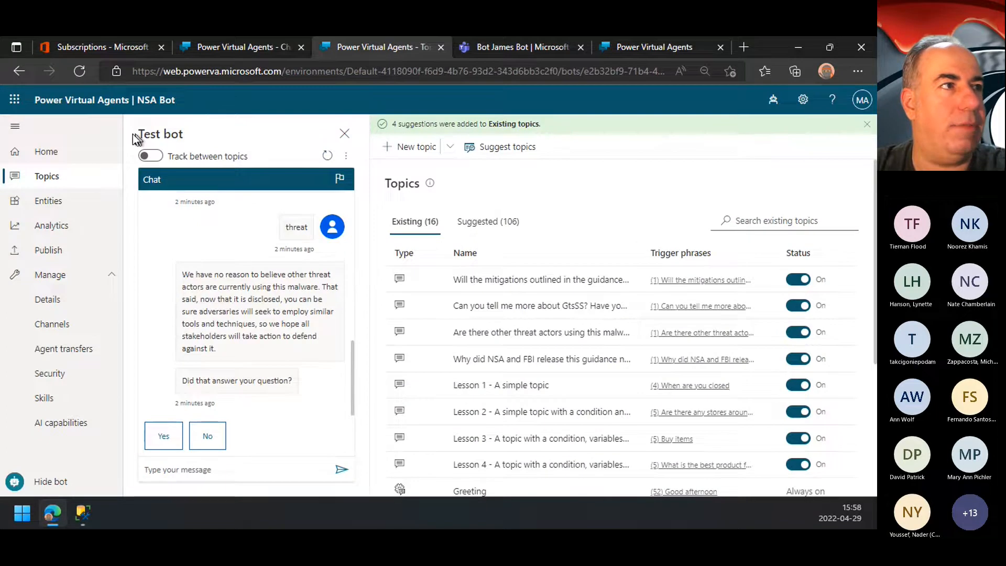
pyautogui.click(243, 54)
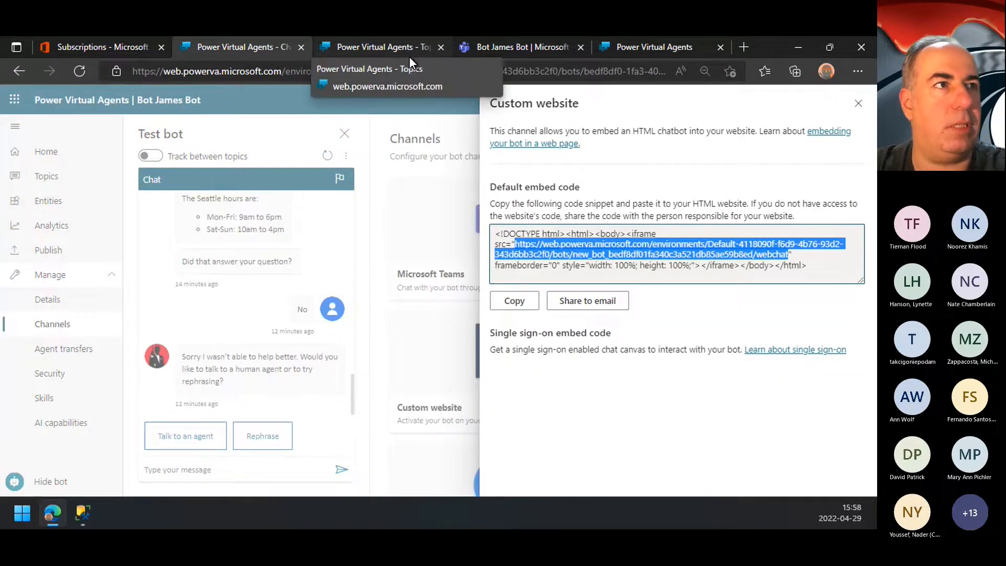
pyautogui.rightClick(410, 55)
pyautogui.click(388, 52)
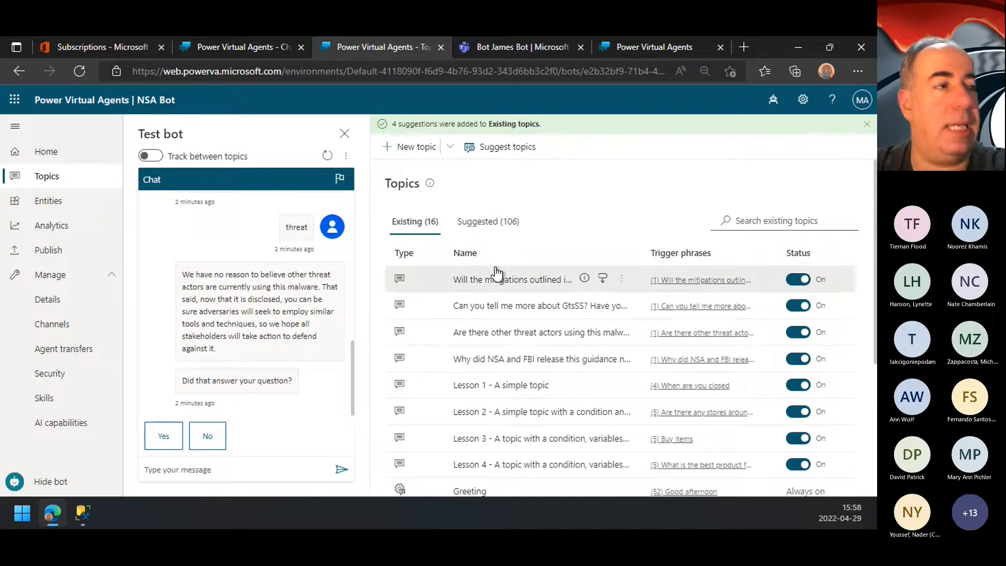
pyautogui.click(51, 327)
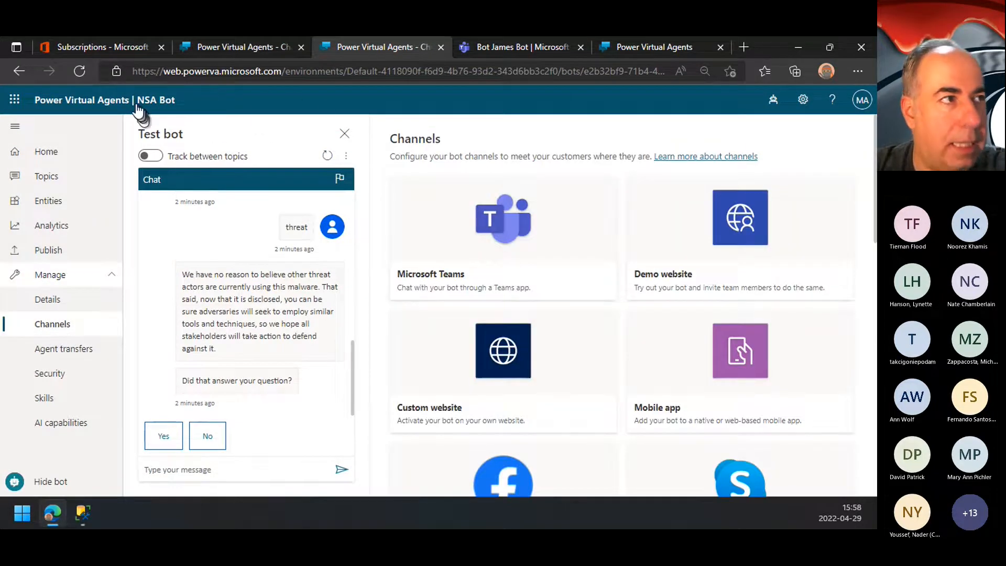
pyautogui.click(518, 241)
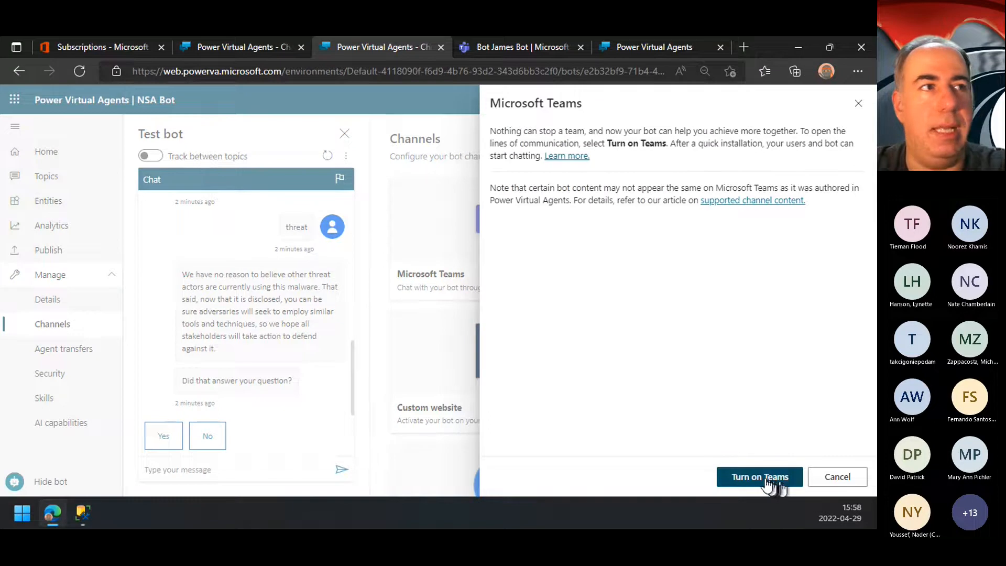
pyautogui.click(769, 464)
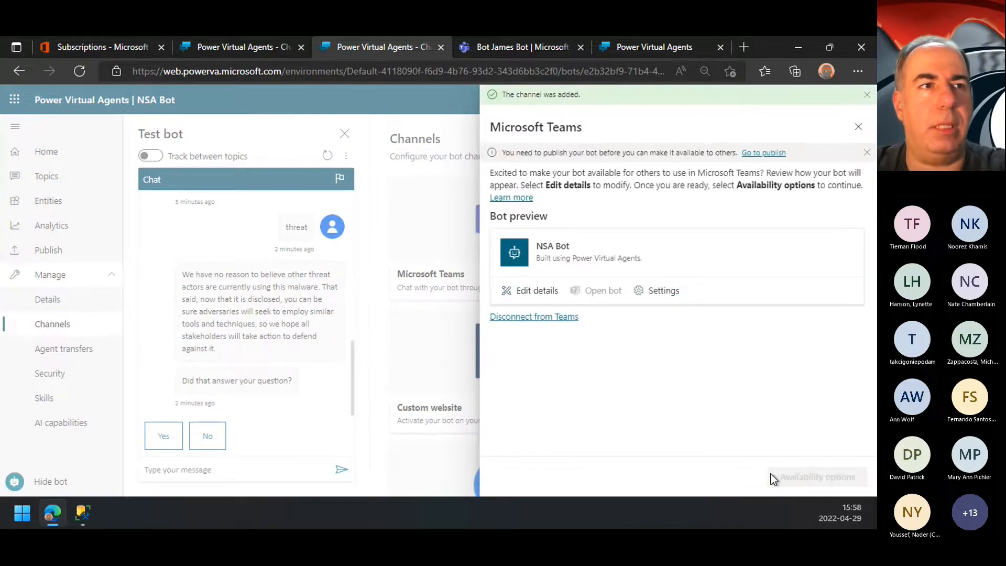
# Step: Close the Bot James Bot web chat tab and search the Microsoft Teams app store for "bot"
pyautogui.click(658, 57)
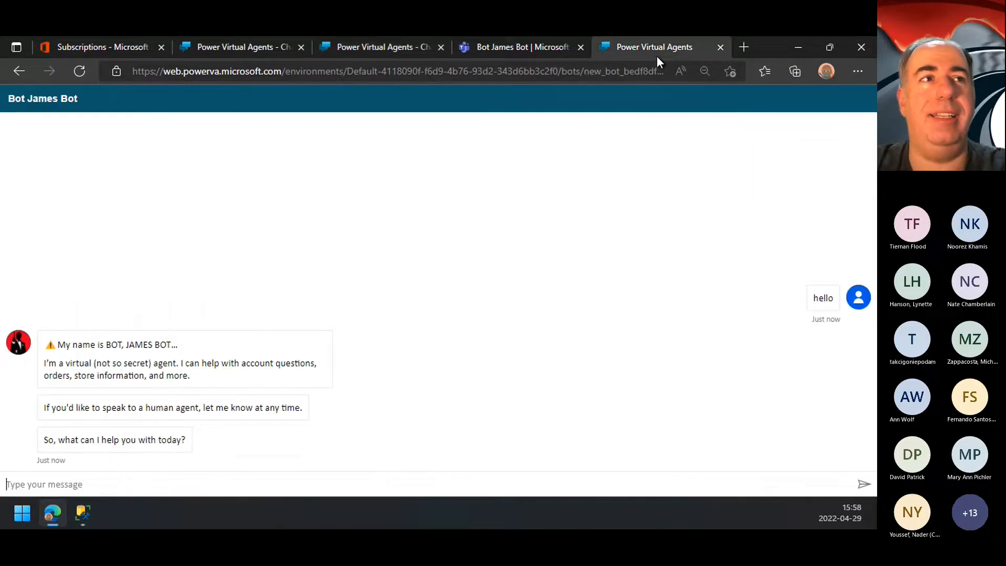
pyautogui.click(721, 48)
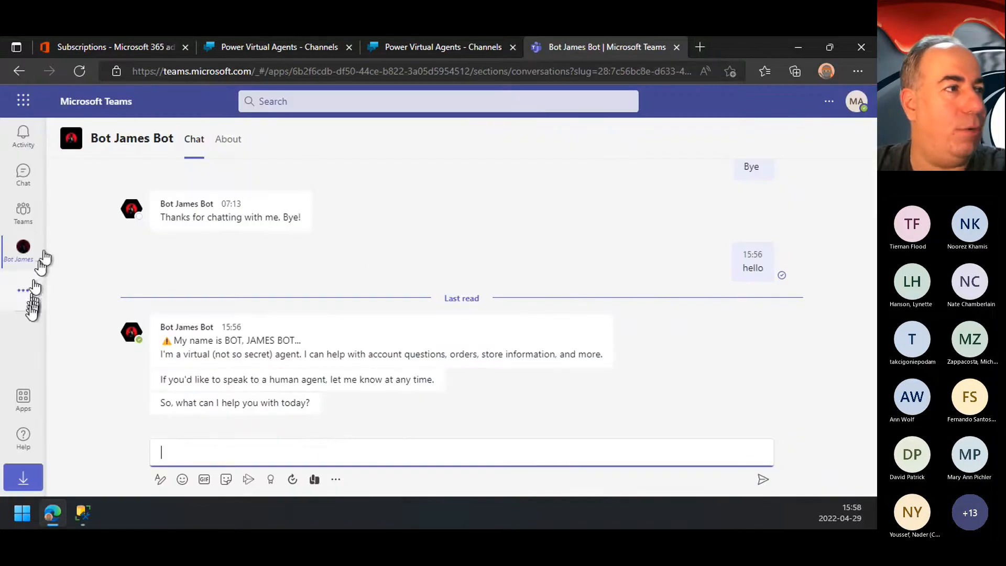
pyautogui.click(29, 406)
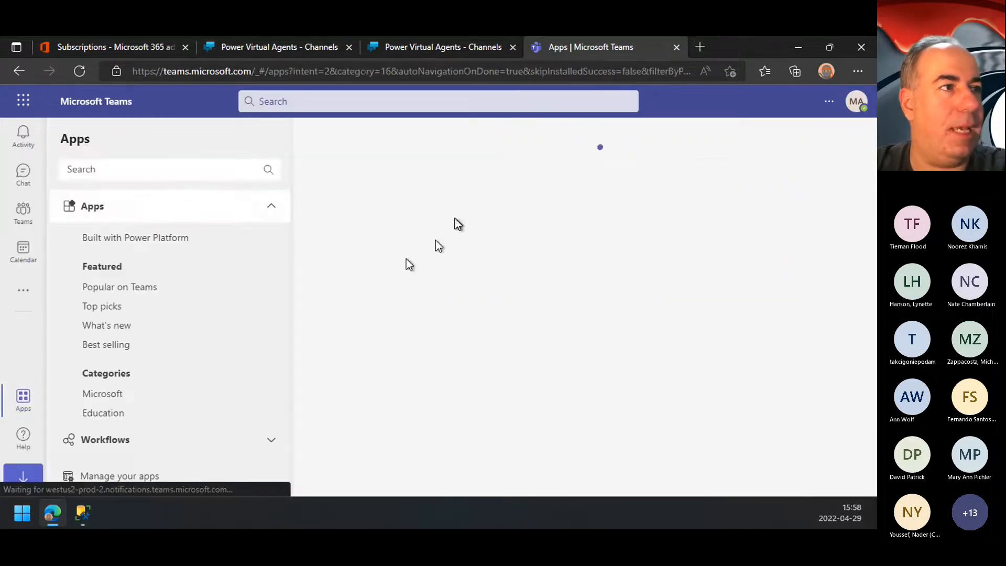
pyautogui.click(147, 172)
pyautogui.write('bot')
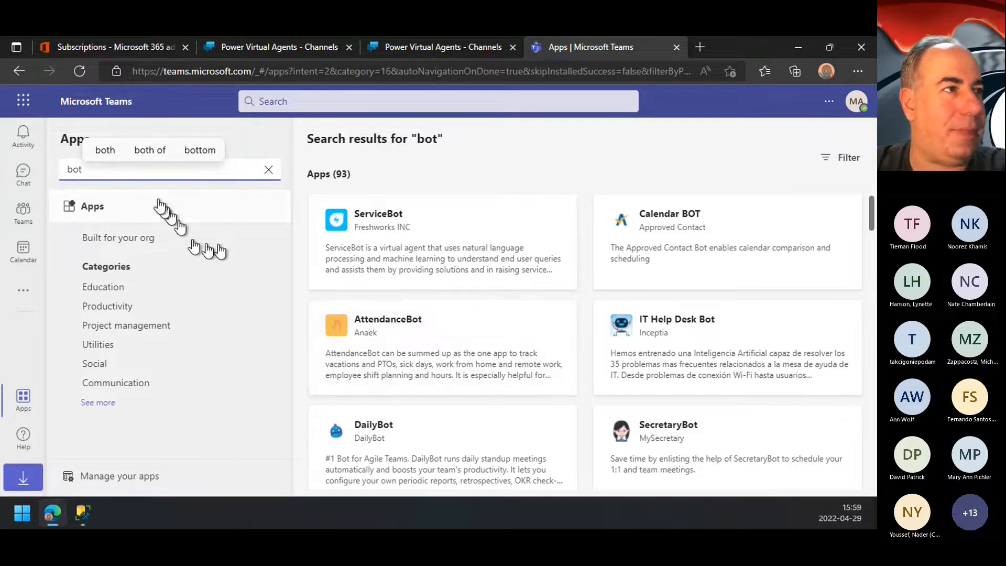
pyautogui.scroll(-5, 551, 347)
pyautogui.scroll(-1, 551, 342)
pyautogui.scroll(6, 550, 346)
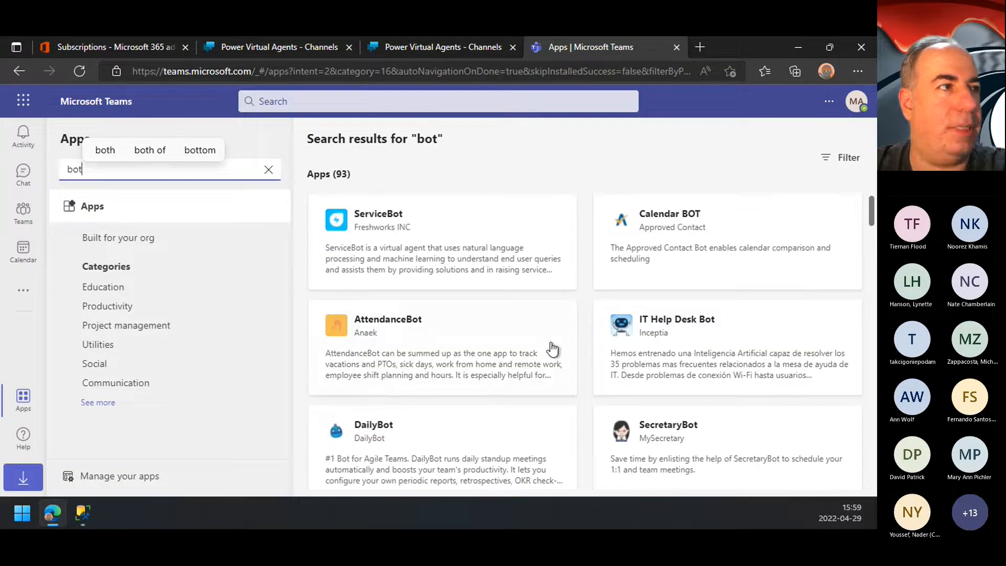
# Step: Search the Teams app store for "nsa"
pyautogui.press('BackSpace')
pyautogui.press('BackSpace')
# Step: Search the Teams apps for "james" and examine Bot James Bot's app details, including its options for adding it to a team
pyautogui.press('BackSpace')
pyautogui.write('nsa')
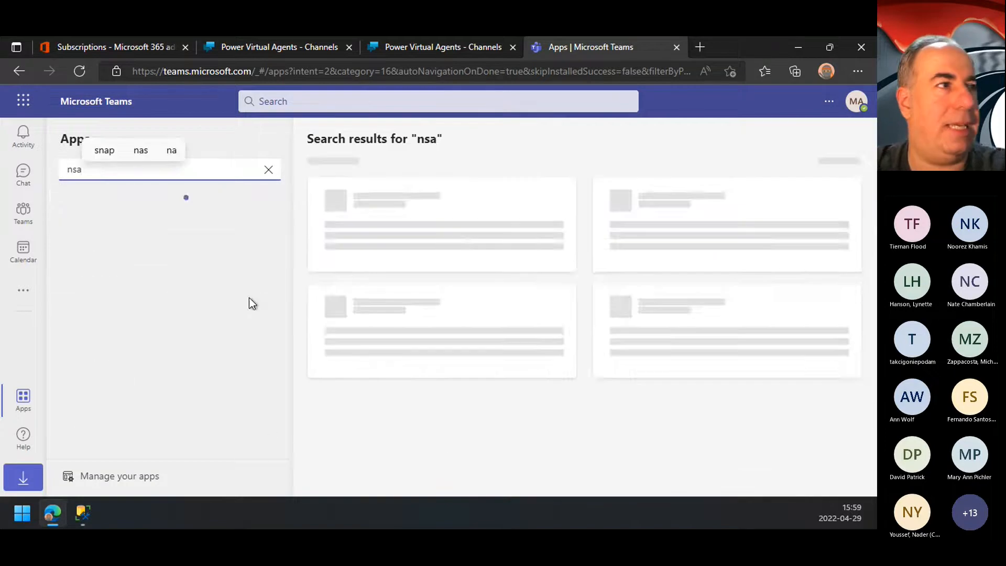
pyautogui.press('BackSpace')
pyautogui.press('BackSpace')
pyautogui.press('BackSpace')
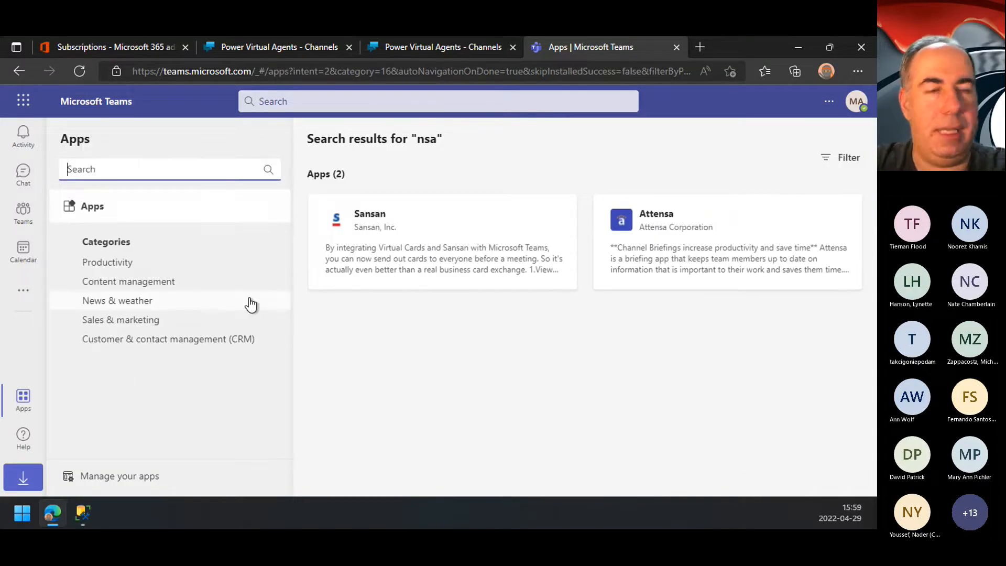
pyautogui.write('james')
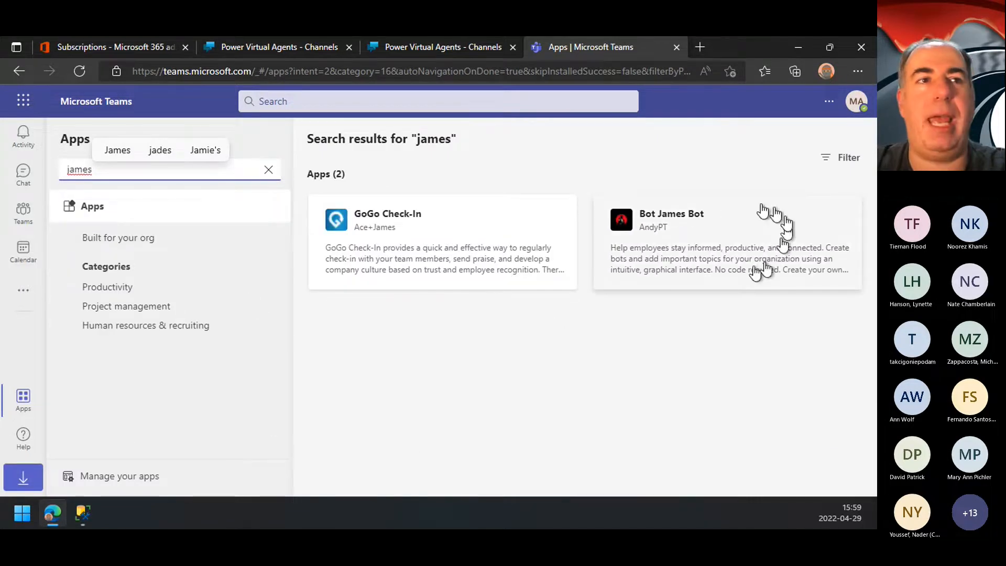
pyautogui.click(676, 213)
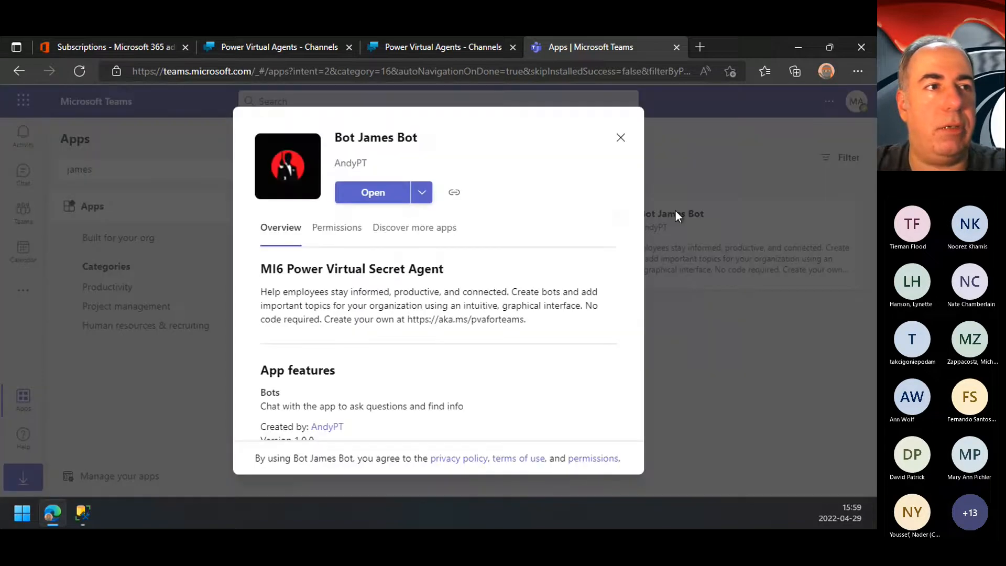
pyautogui.click(422, 193)
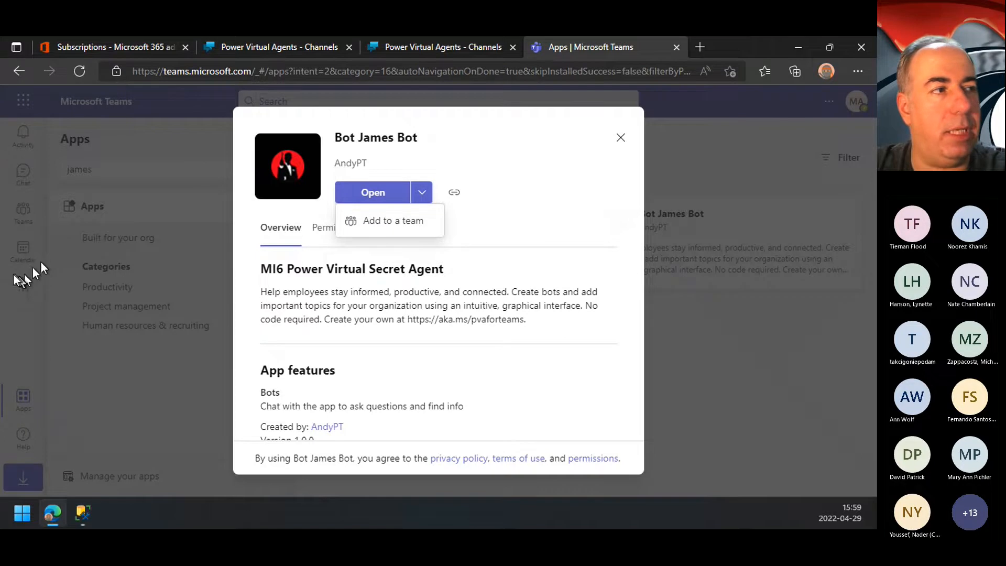
pyautogui.click(621, 138)
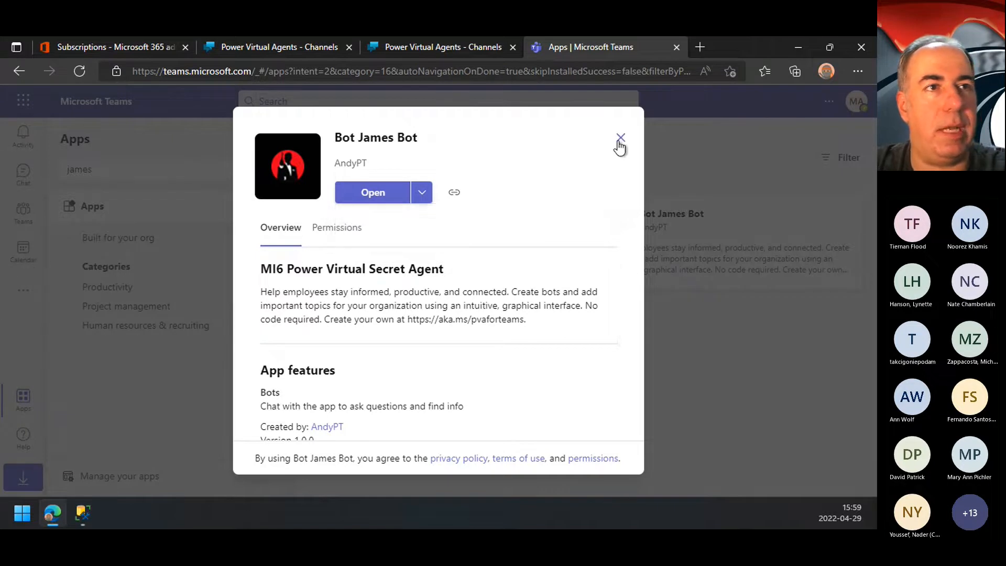
pyautogui.click(620, 138)
# Step: Check the recent apps in Teams to see where Bot James Bot is listed
pyautogui.hotkey('ctrl', '-')
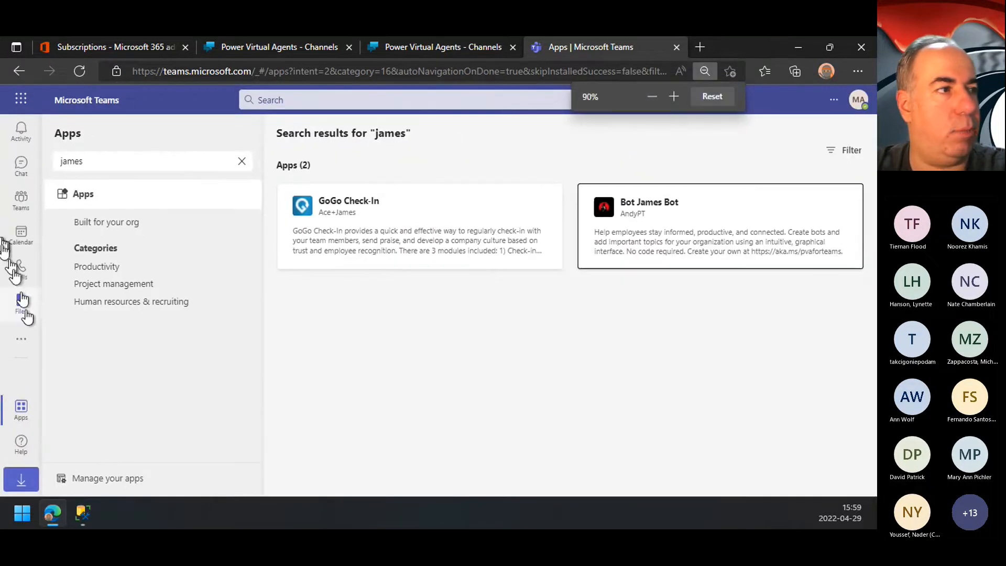
pyautogui.click(33, 346)
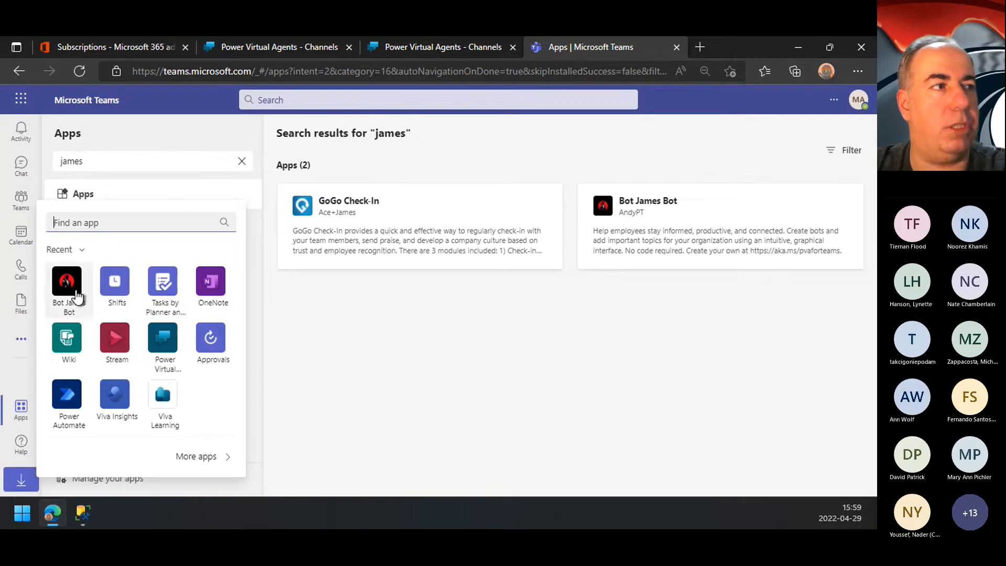
pyautogui.click(27, 381)
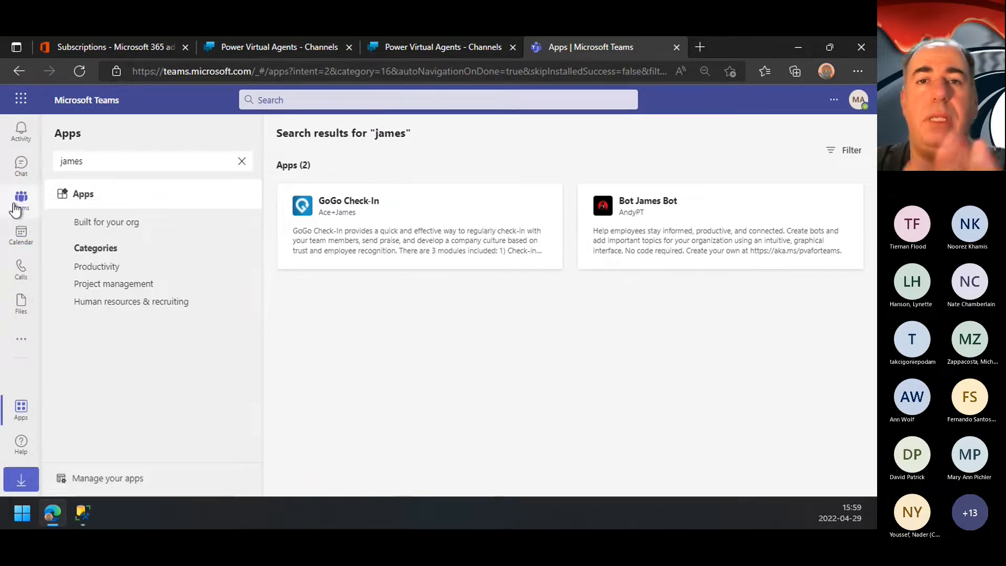
# Step: Return to NSA Bot's Teams channel in Power Virtual Agents and change its icon color to dark red, hex 970000, in the details
pyautogui.click(435, 47)
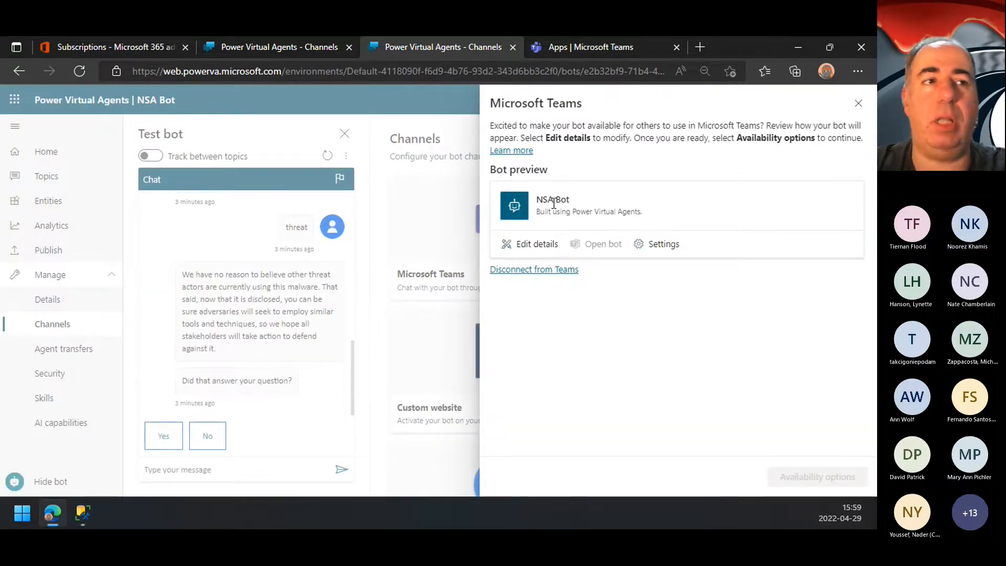
pyautogui.click(530, 246)
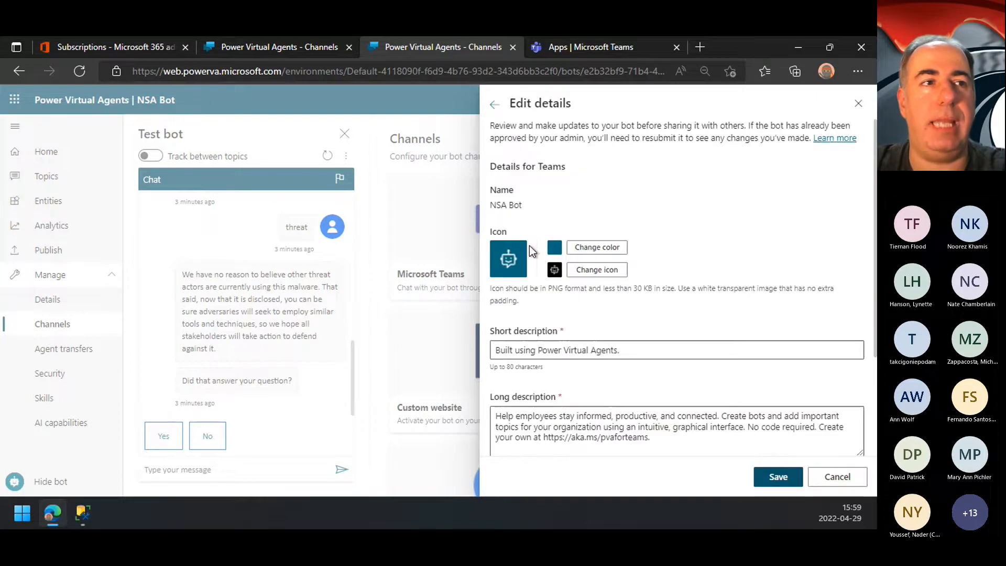
pyautogui.click(613, 250)
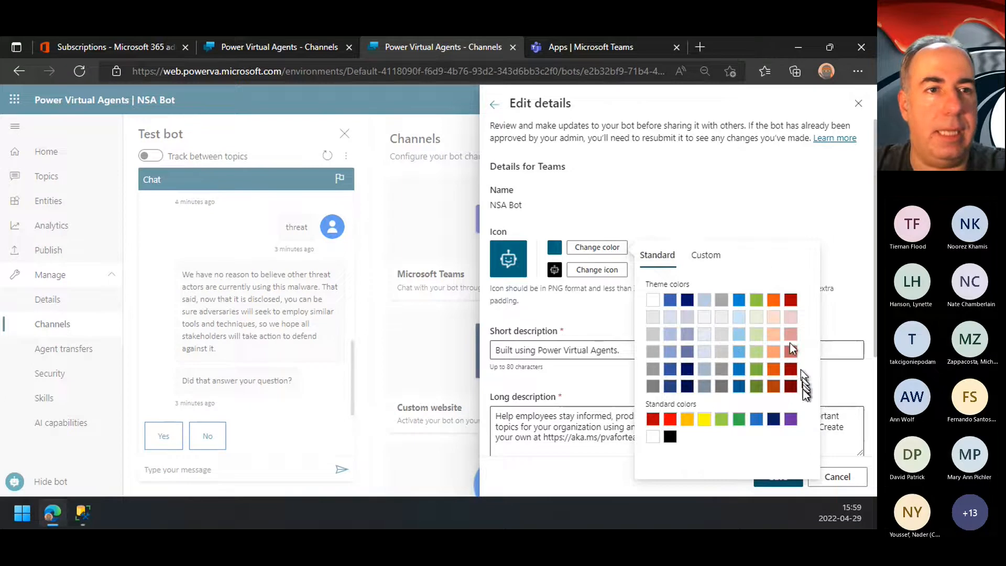
pyautogui.click(788, 373)
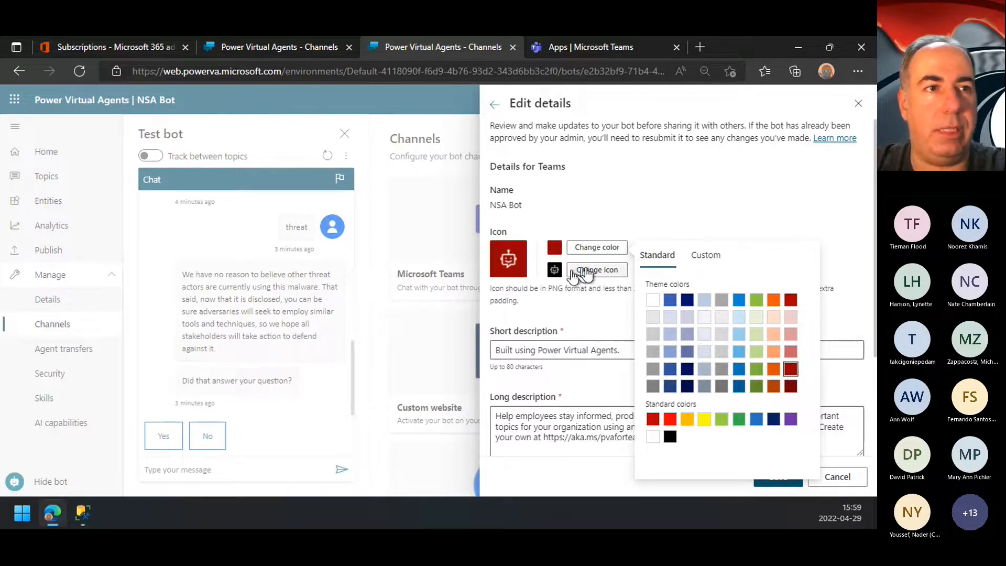
pyautogui.click(710, 258)
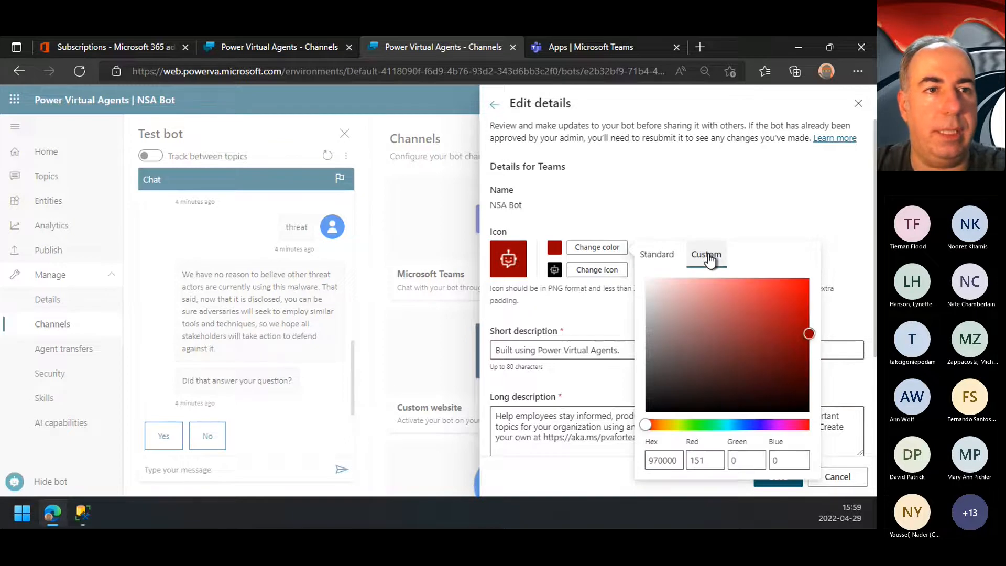
pyautogui.click(656, 255)
# Step: Replace NSA Bot's Teams icon image with Spy.png
pyautogui.click(584, 271)
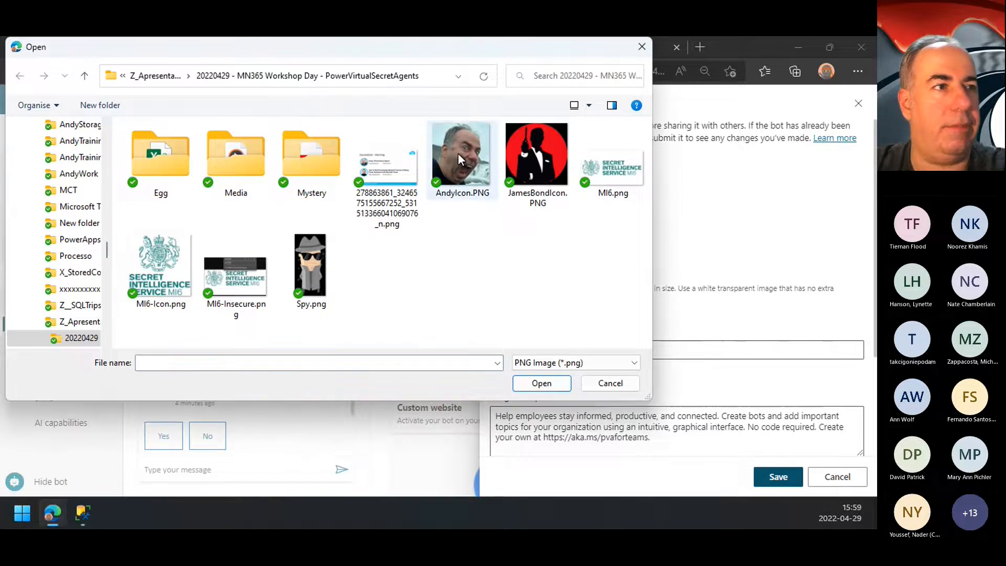
pyautogui.click(549, 162)
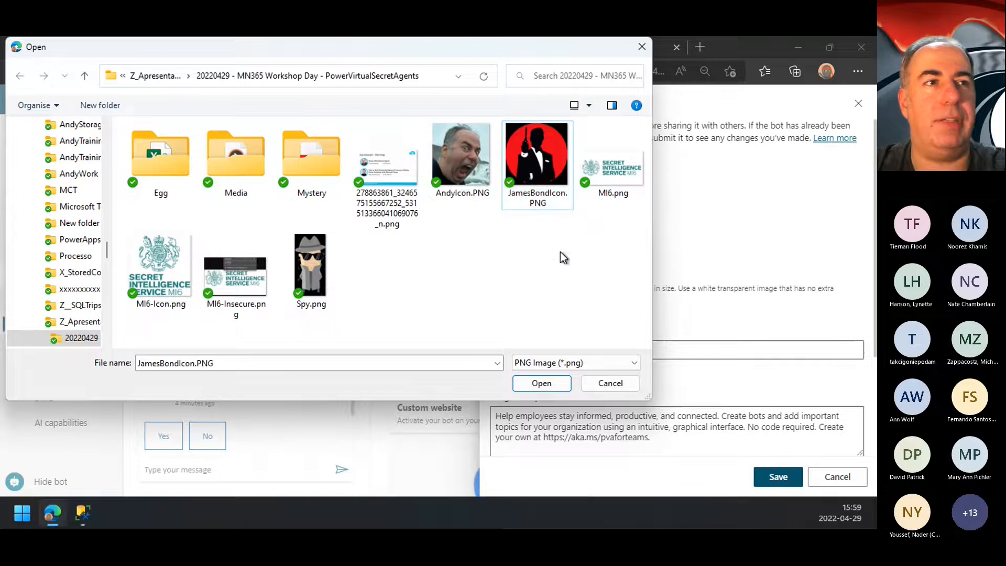
pyautogui.click(314, 266)
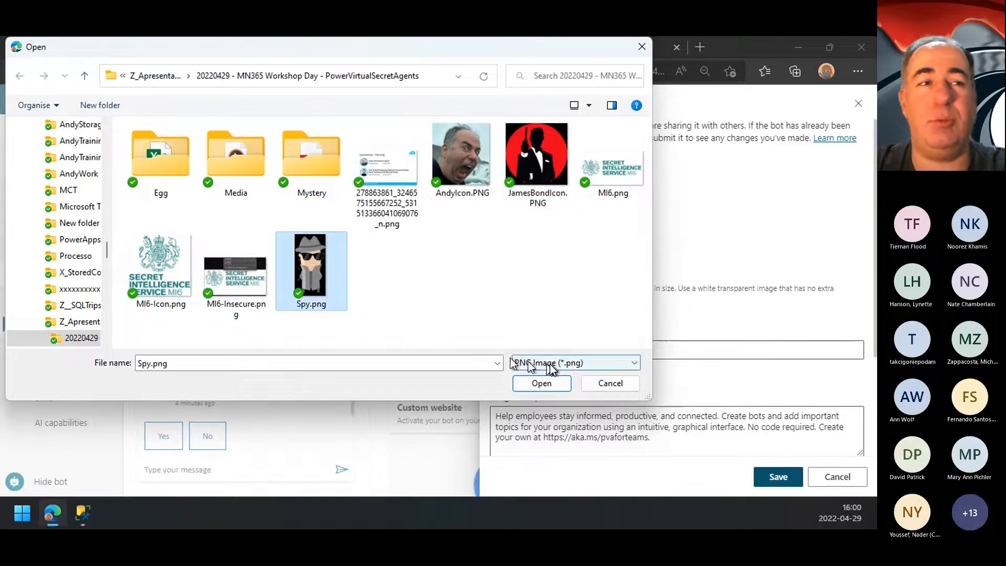
pyautogui.click(543, 386)
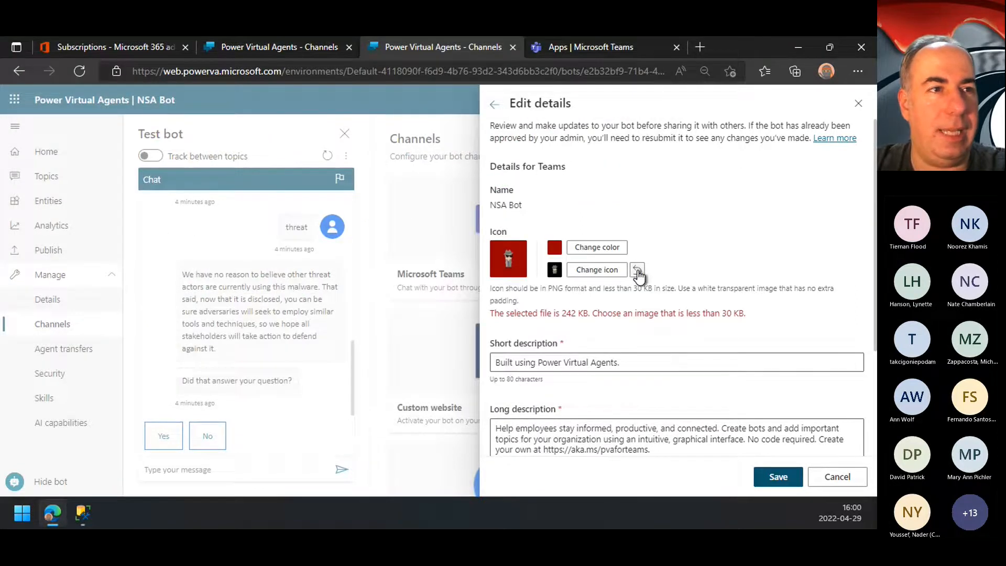
pyautogui.click(604, 270)
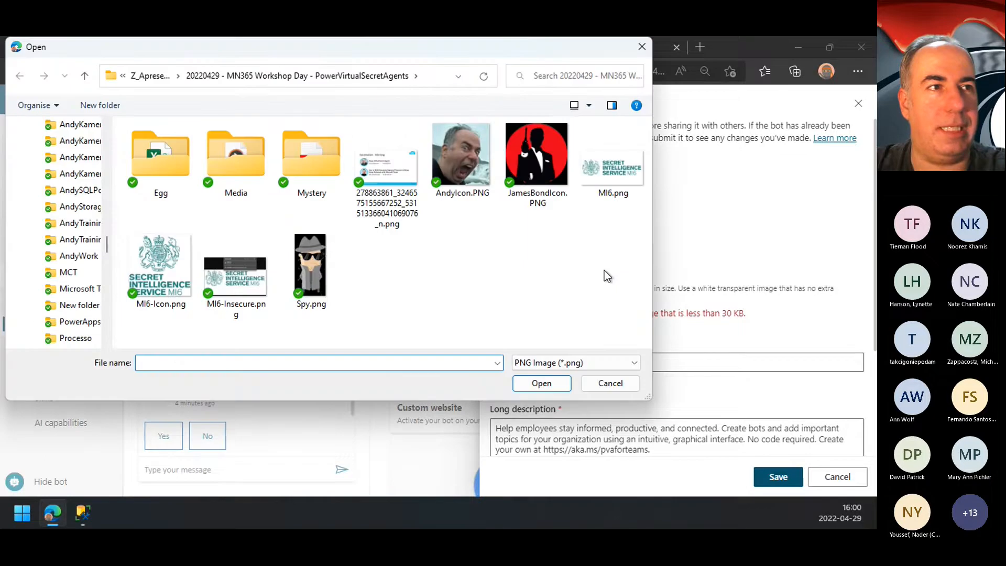
pyautogui.click(619, 390)
# Step: Change the background color of NSA Bot's icon to the standard blue
pyautogui.click(599, 247)
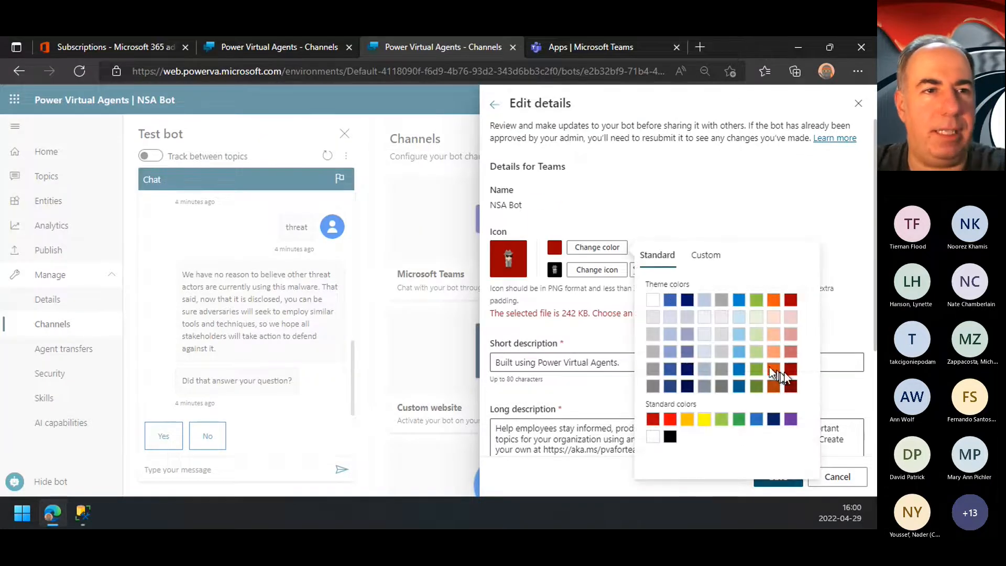
pyautogui.click(756, 420)
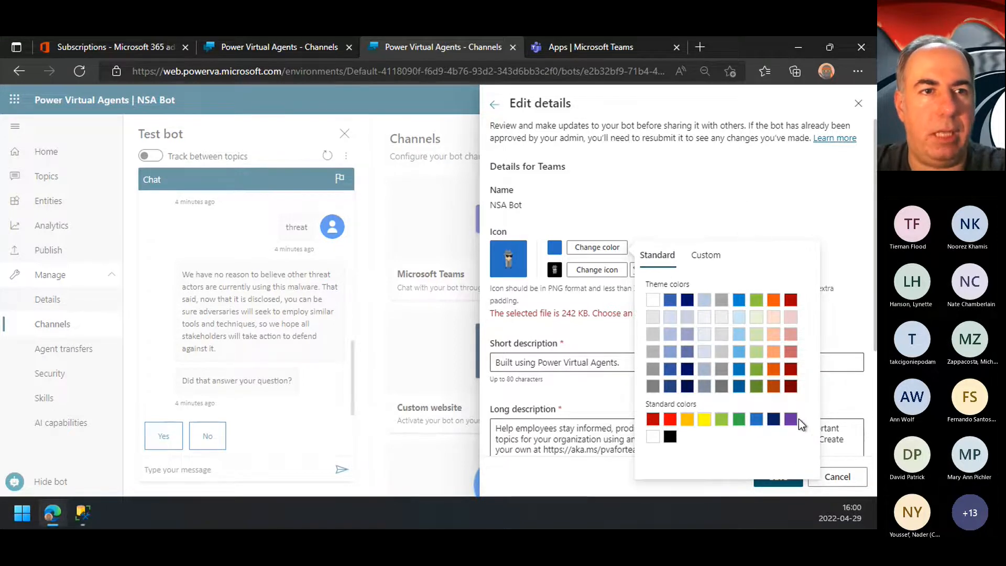
pyautogui.click(747, 189)
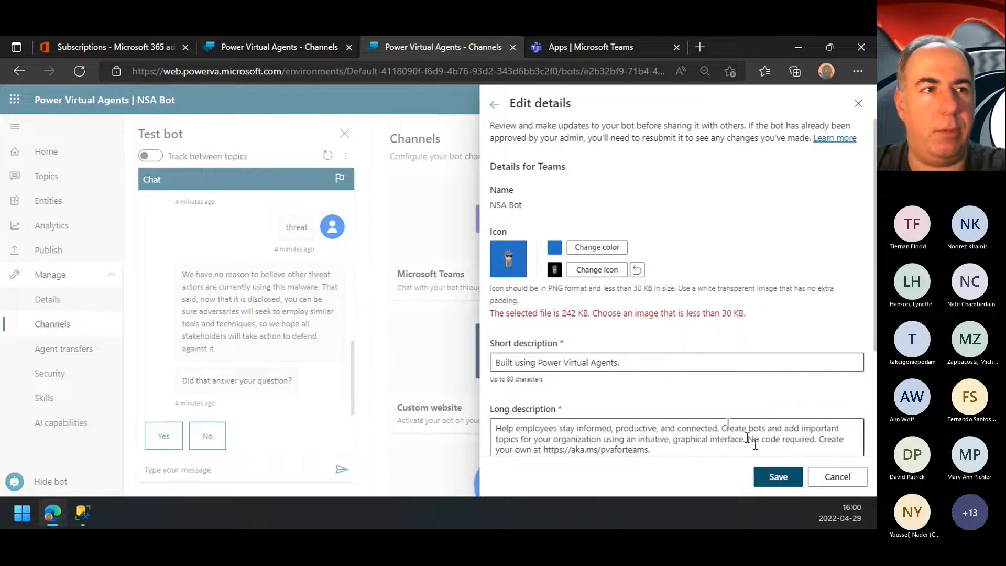
# Step: Replace the bot's short description with "NSA Bot created live MN365..."
pyautogui.scroll(-3, 734, 429)
pyautogui.scroll(3, 652, 231)
pyautogui.moveTo(654, 350); pyautogui.dragTo(481, 353)
pyautogui.write('NSA BOT ST')
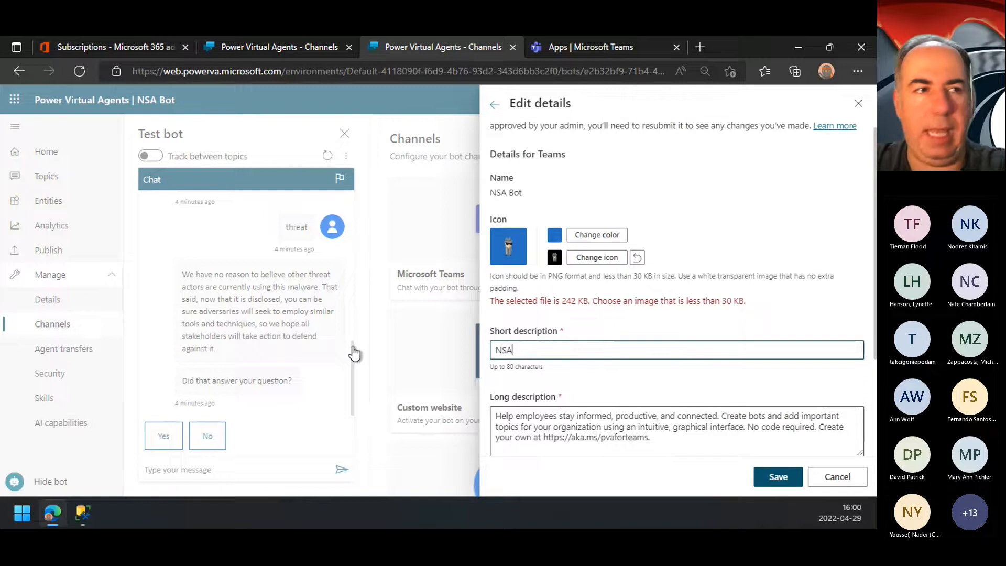
pyautogui.press('BackSpace')
pyautogui.press('BackSpace')
pyautogui.press('BackSpace')
pyautogui.press('BackSpace')
pyautogui.press('BackSpace')
pyautogui.write('ot created live MN3')
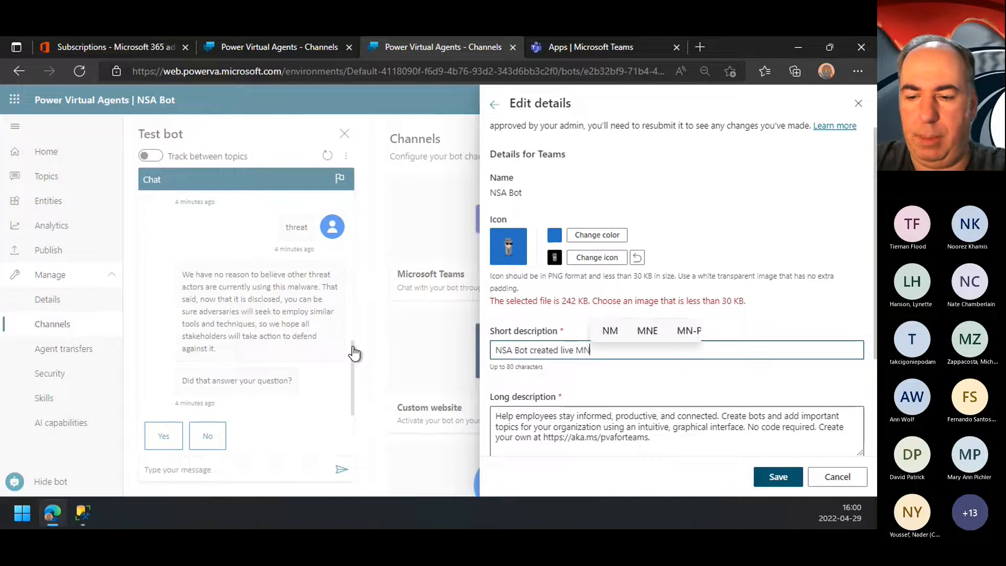
pyautogui.write('...')
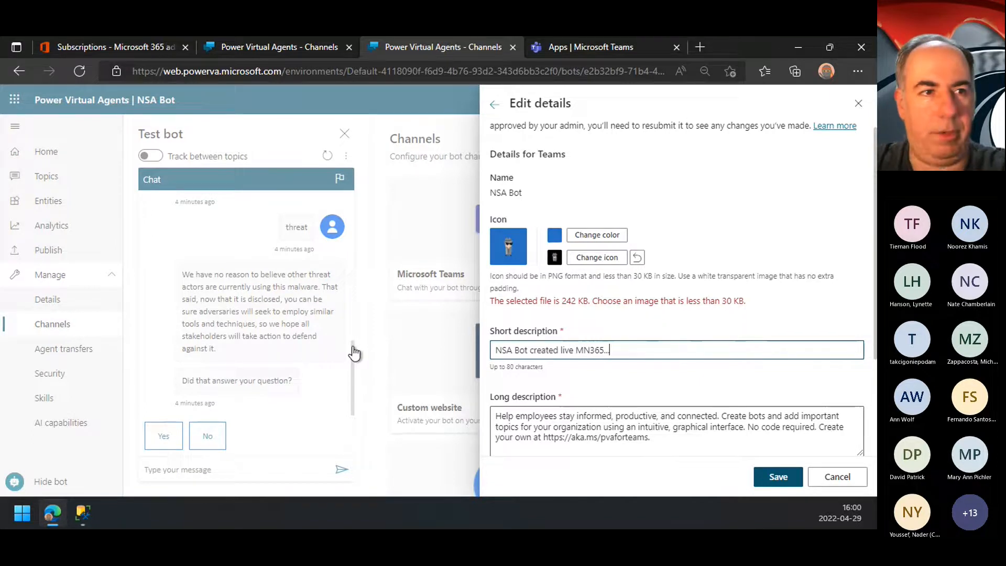
# Step: Allow users to add the bot to a team, and save the details with the developer's name replaced
pyautogui.scroll(-3, 724, 376)
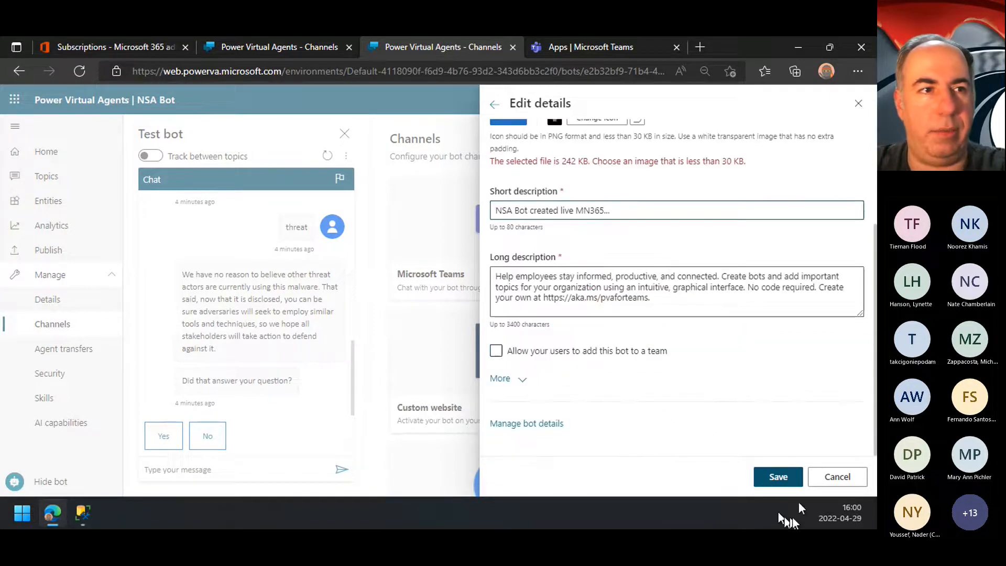
pyautogui.click(603, 352)
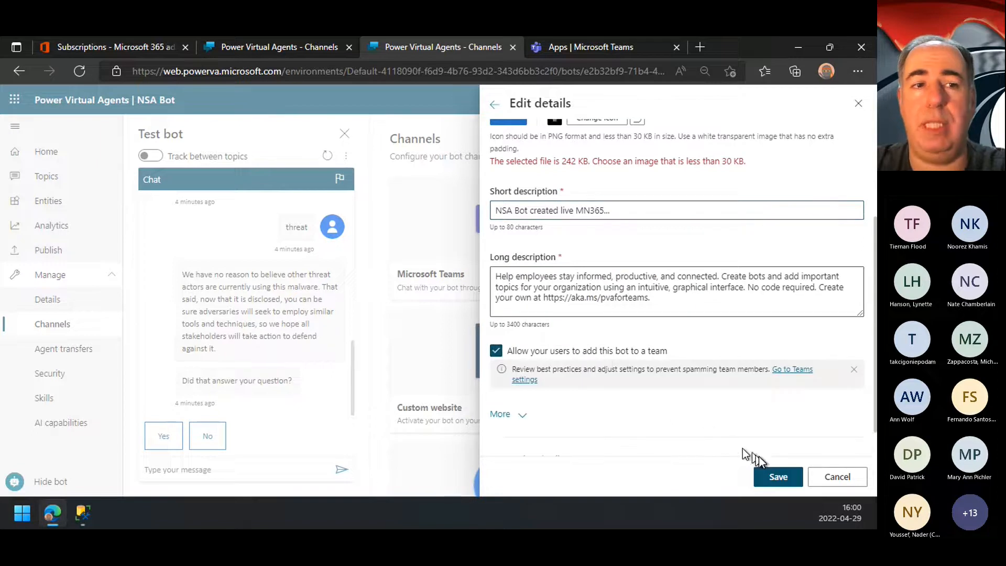
pyautogui.click(523, 421)
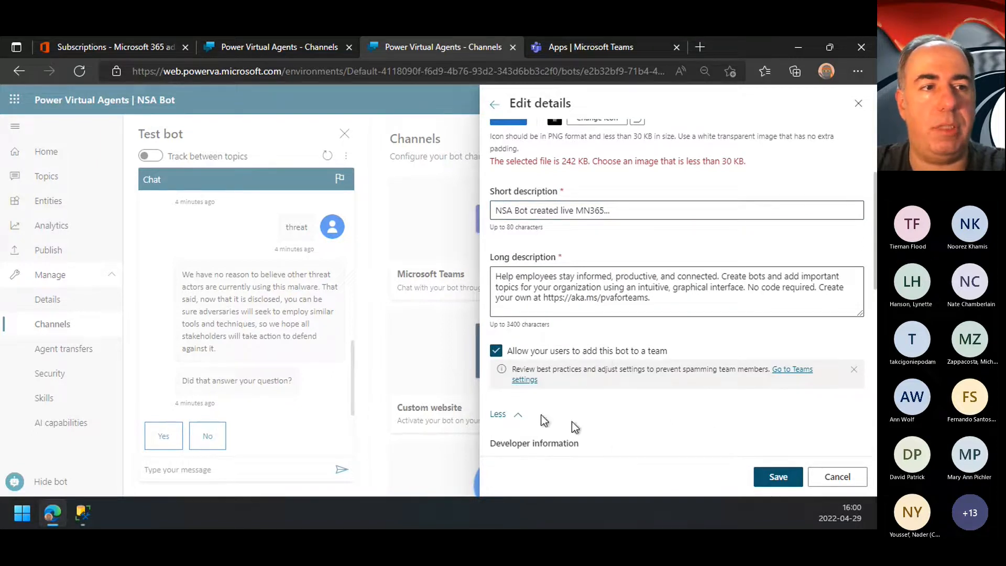
pyautogui.scroll(-5, 681, 451)
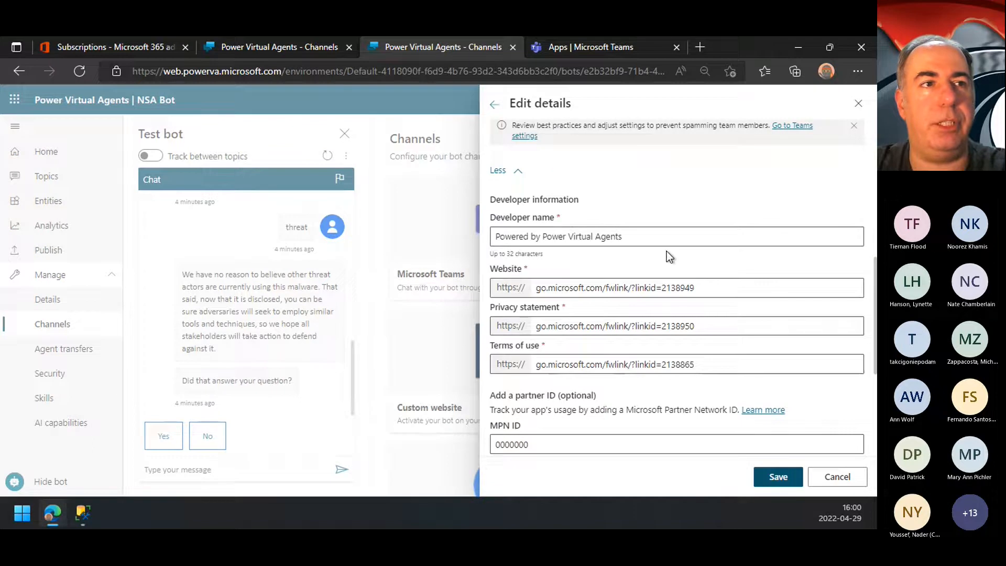
pyautogui.click(638, 238)
pyautogui.hotkey('ctrl', 'a')
pyautogui.write('AndyPT')
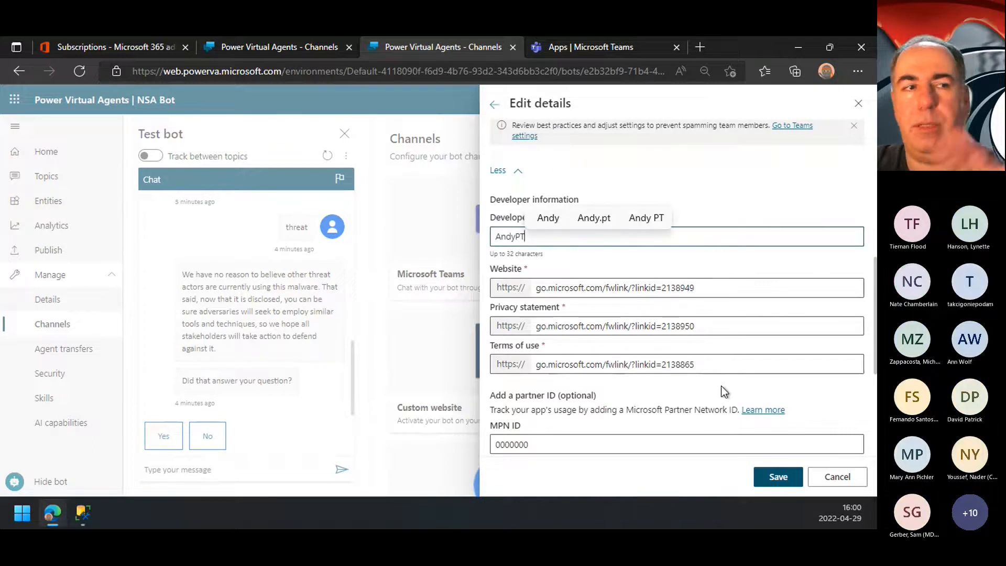
pyautogui.click(786, 477)
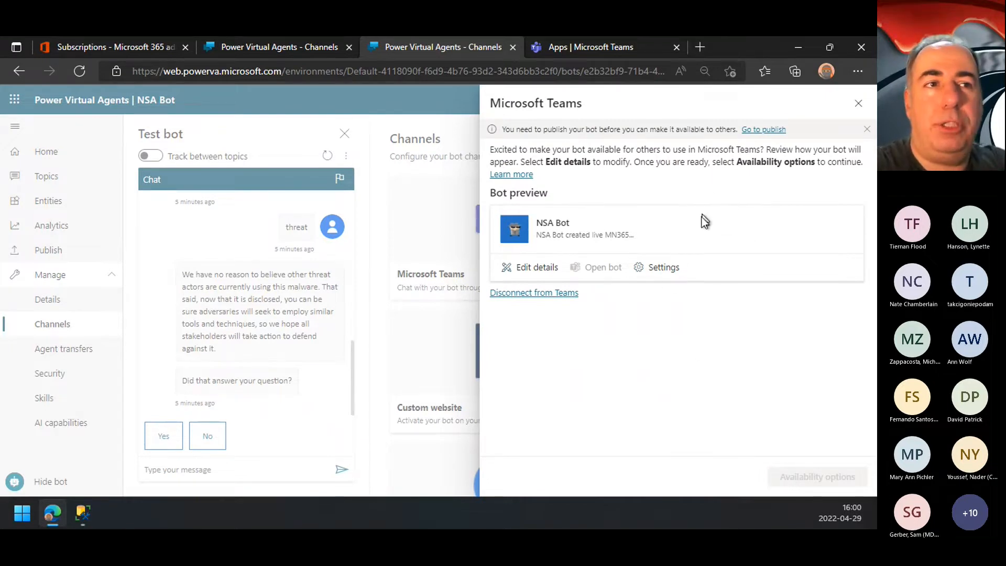
# Step: Review the Teams channel settings for how the bot greets team members
pyautogui.click(664, 270)
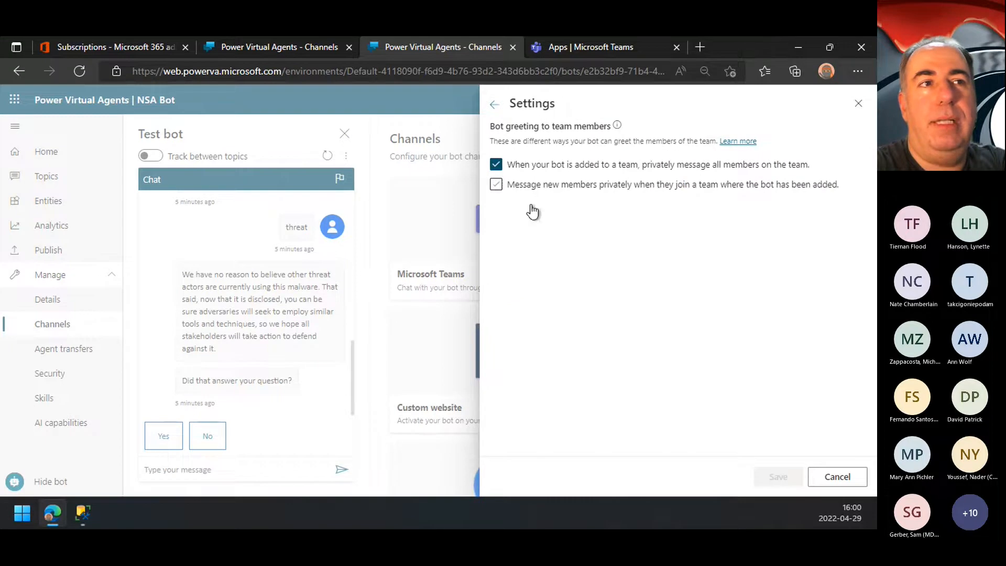
pyautogui.click(502, 107)
# Step: Open the Microsoft Teams admin center at admin.teams.microsoft.com in a new browser tab
pyautogui.click(701, 47)
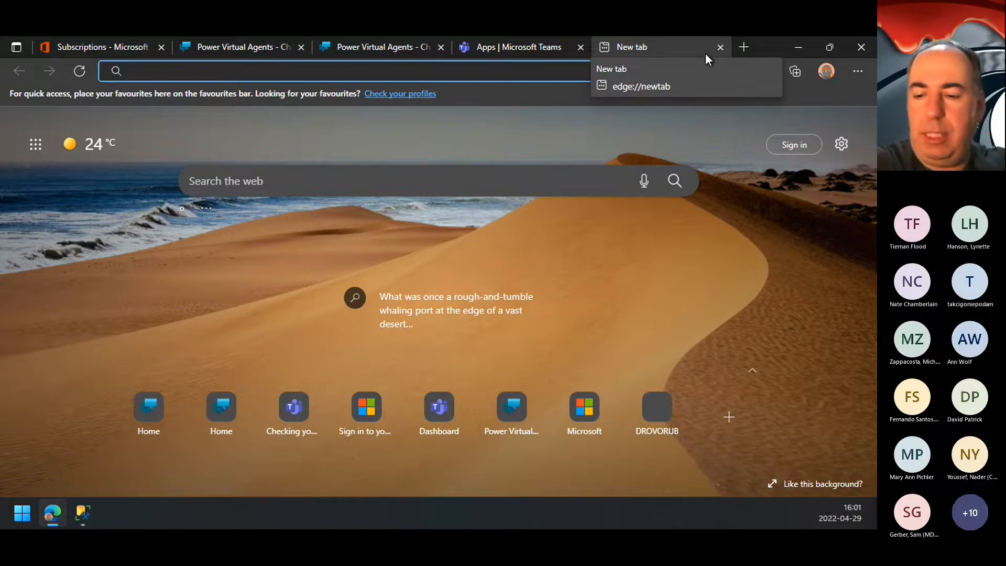
pyautogui.write('admin')
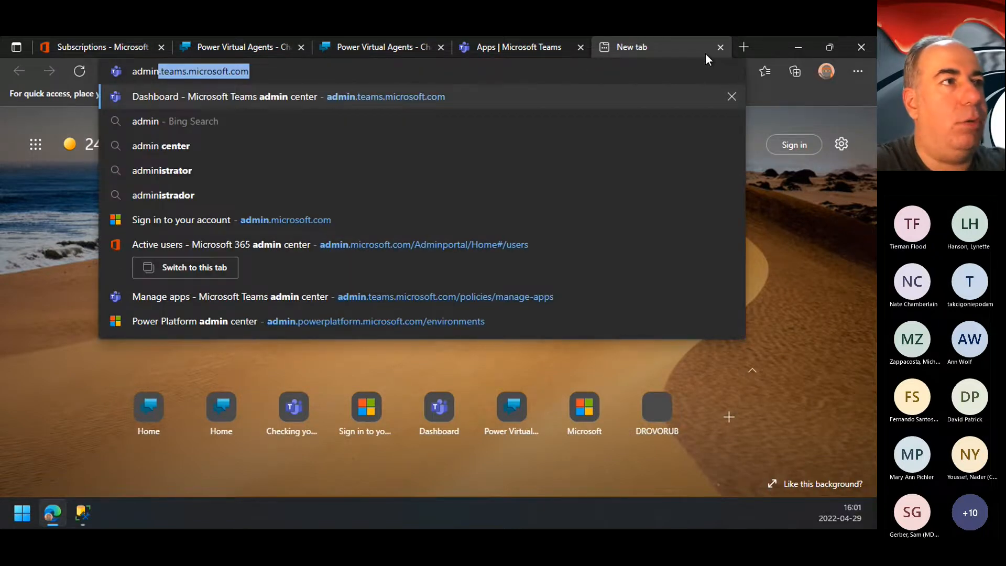
pyautogui.write('.teams.microsoft.com')
pyautogui.press('Return')
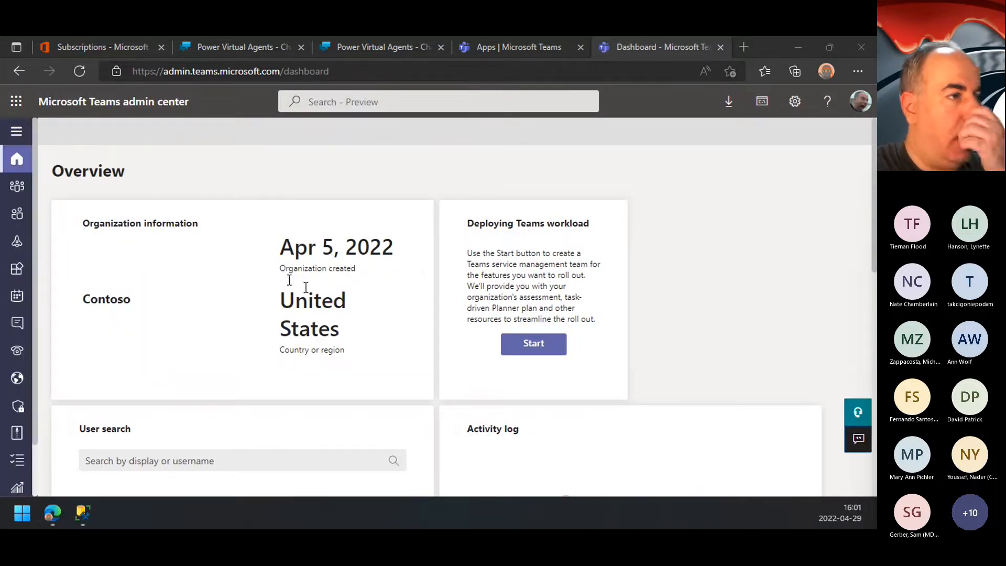
# Step: Open the Manage apps page for Teams apps and examine the pending approvals and the app list
pyautogui.click(15, 134)
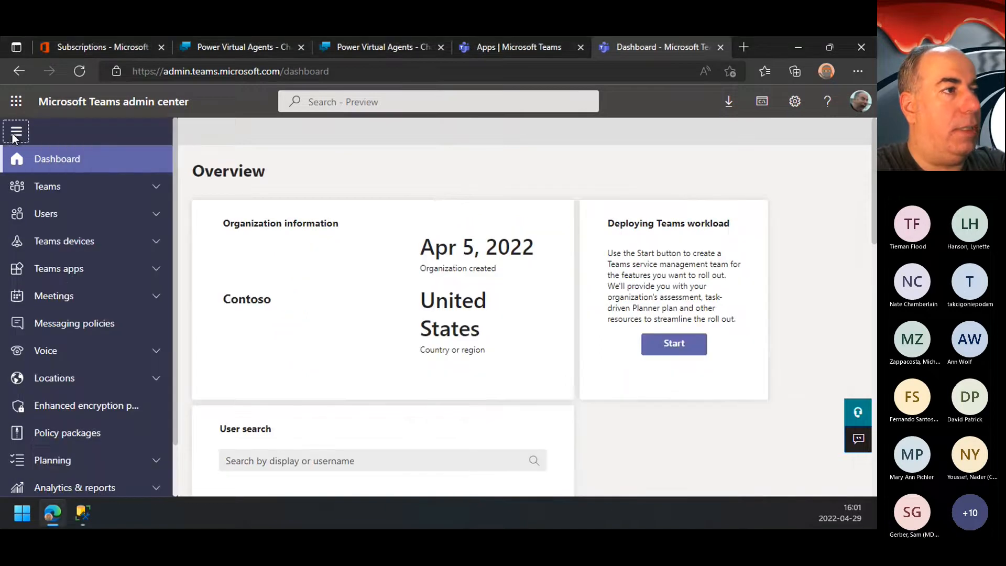
pyautogui.click(66, 271)
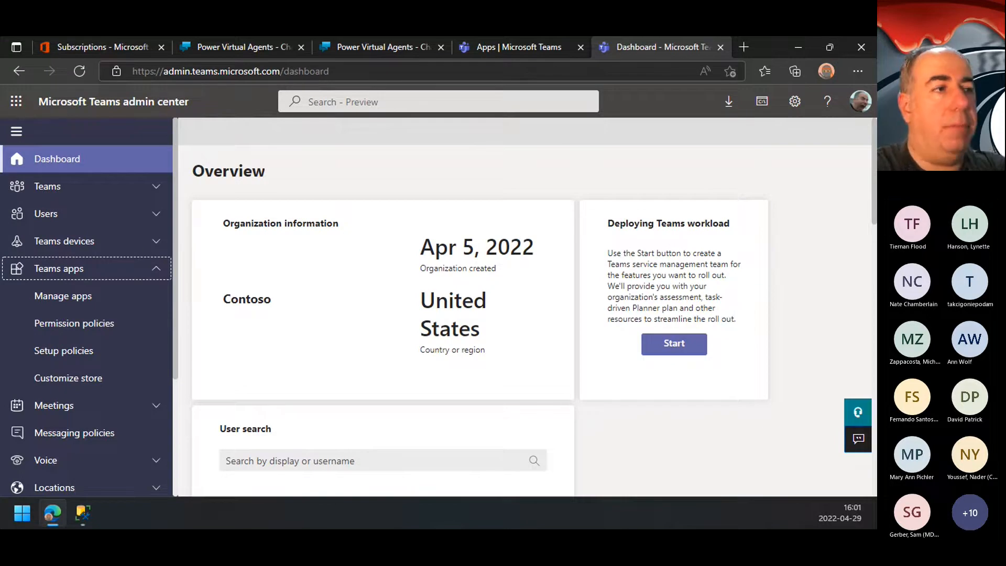
pyautogui.click(62, 296)
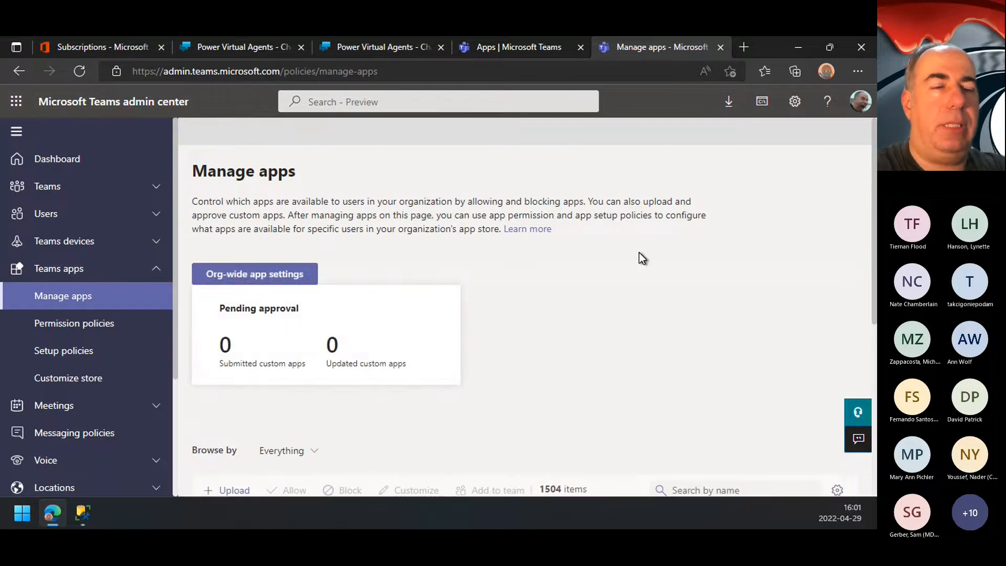
pyautogui.scroll(-3, 639, 252)
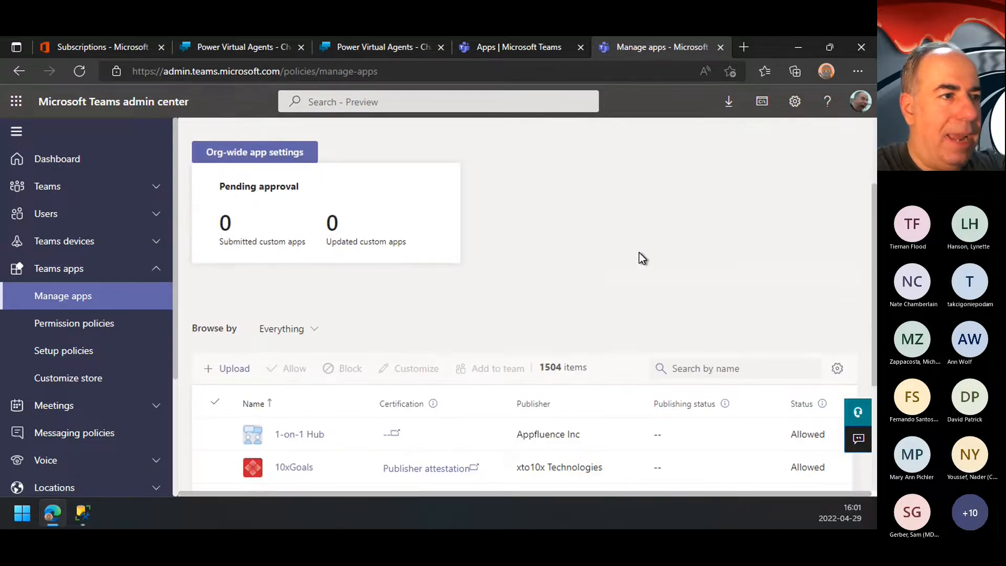
pyautogui.scroll(3, 639, 252)
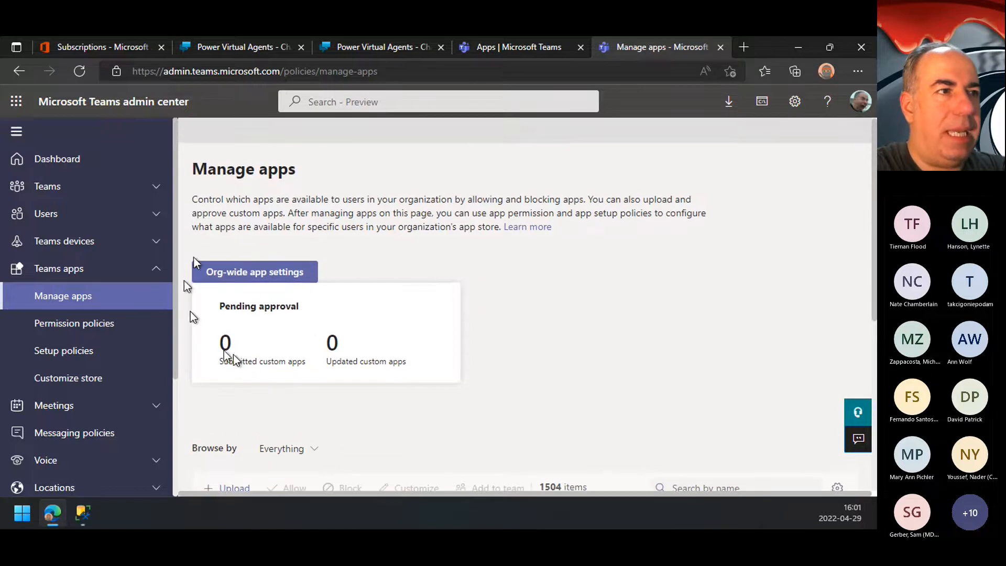
pyautogui.scroll(-4, 511, 326)
pyautogui.scroll(2, 510, 326)
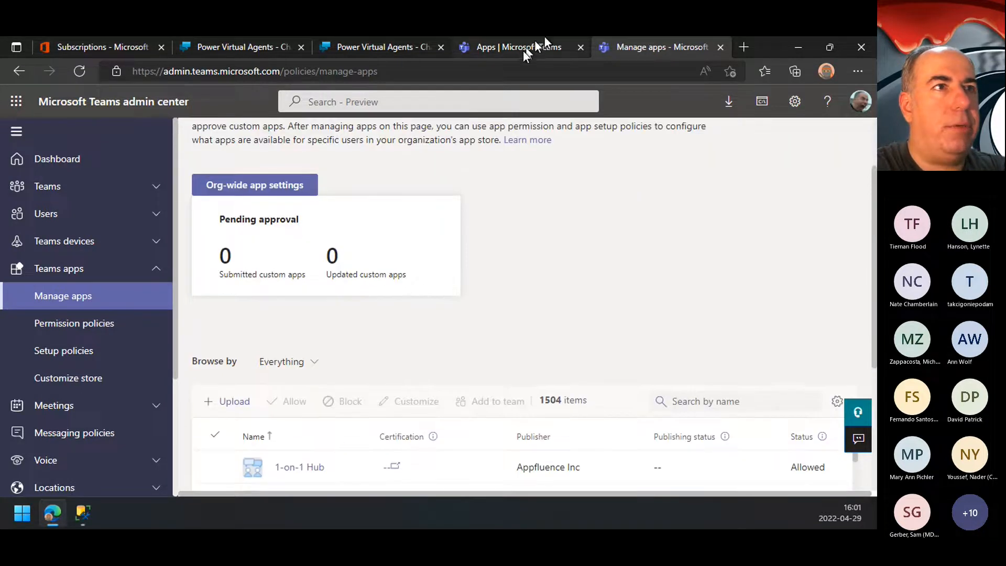
# Step: Return to NSA Bot's Teams channel in Power Virtual Agents, reopen the bot's details and save them again
pyautogui.click(519, 49)
pyautogui.click(384, 45)
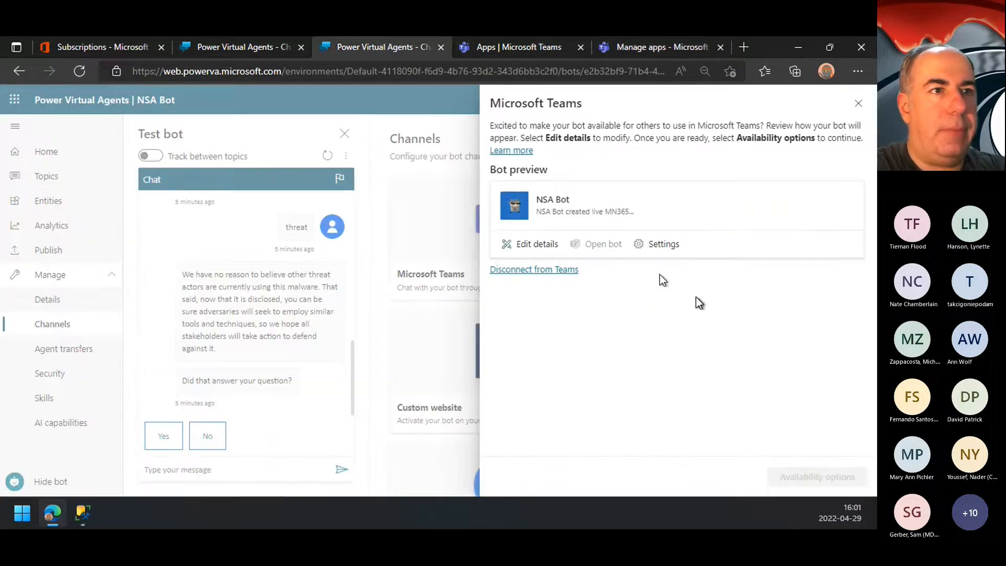
pyautogui.click(537, 244)
pyautogui.scroll(-3, 689, 370)
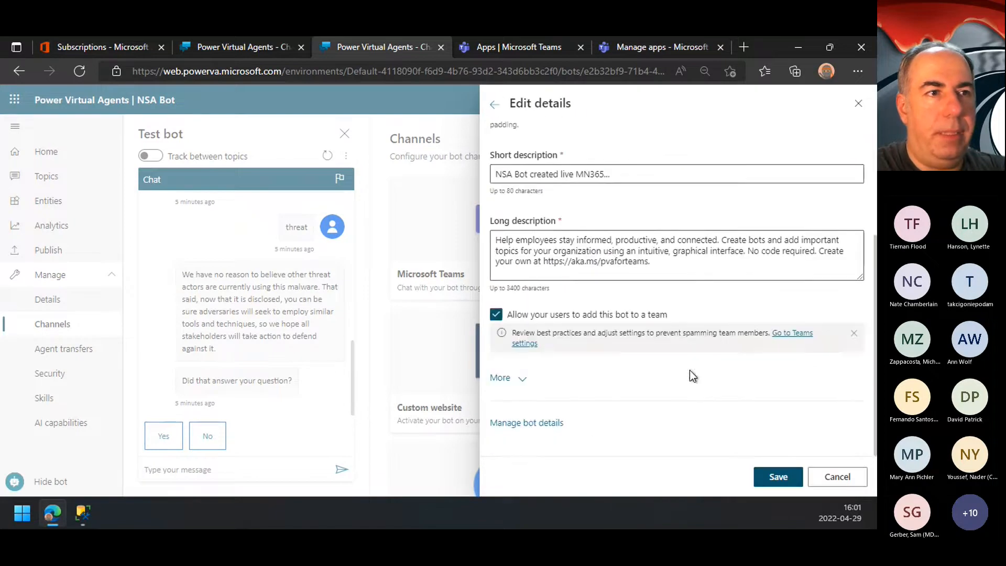
pyautogui.click(785, 482)
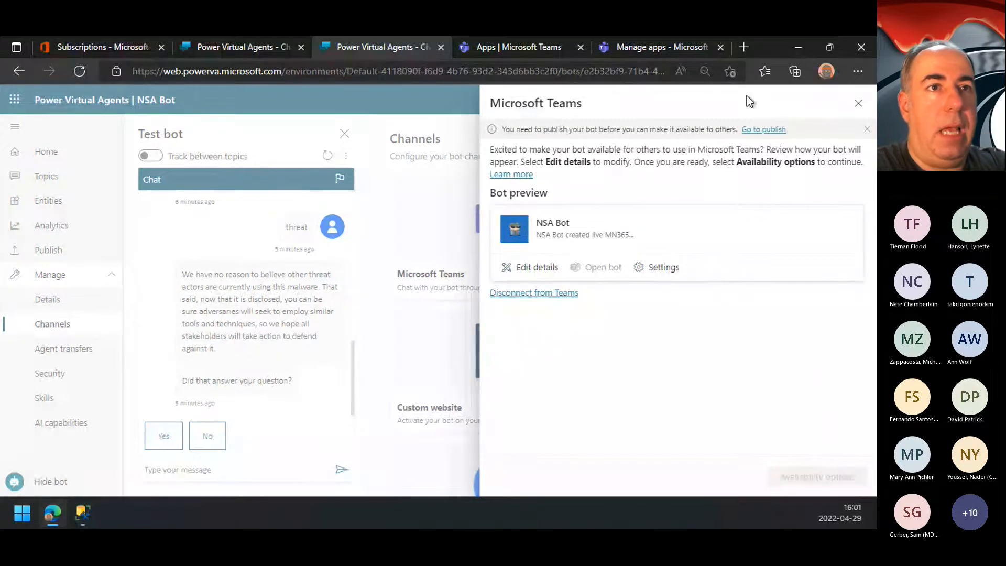
# Step: Publish the latest content of NSA Bot
pyautogui.click(767, 129)
pyautogui.click(422, 219)
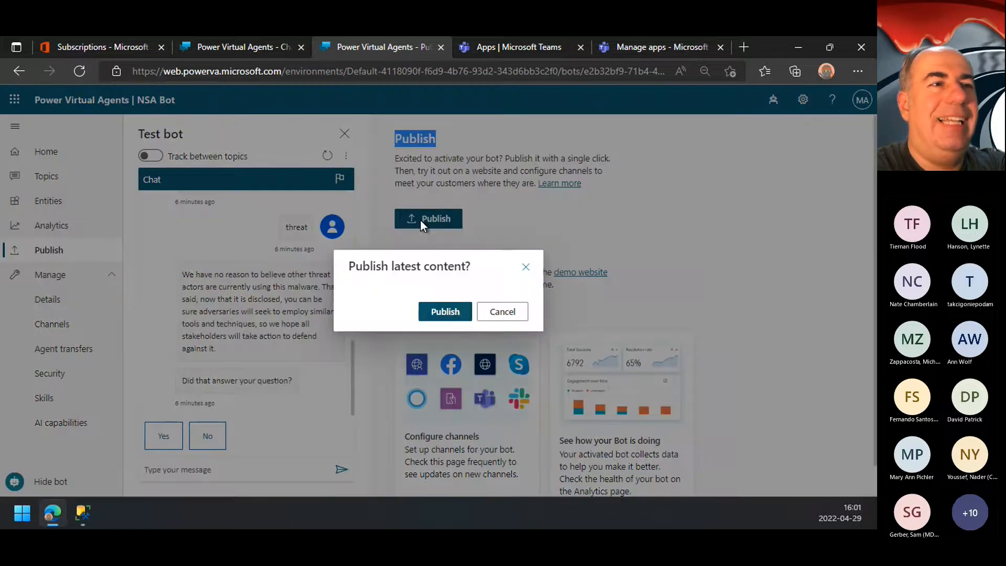
pyautogui.click(445, 311)
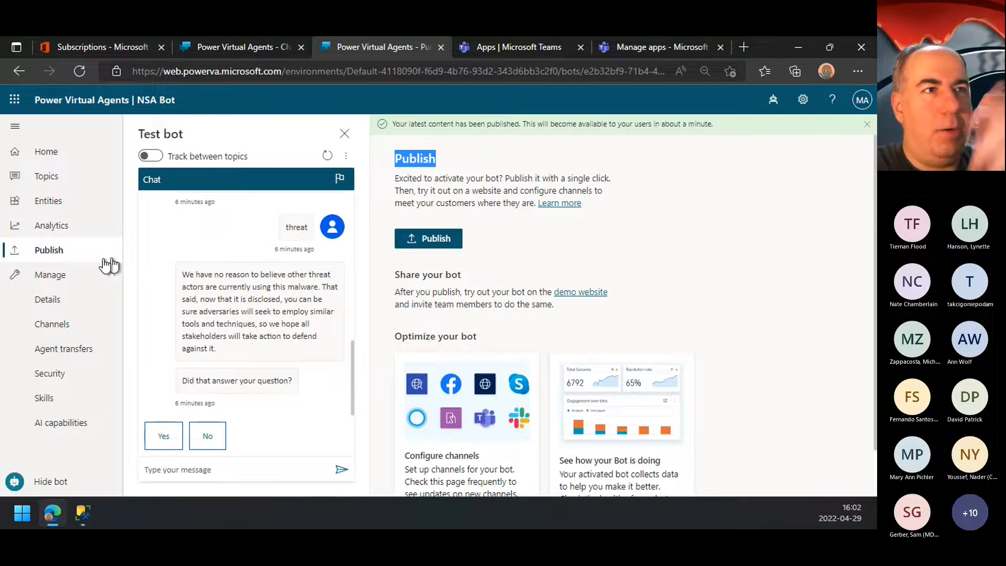
# Step: Open NSA Bot from its Microsoft Teams channel, choosing the Teams web app instead of the desktop app
pyautogui.click(64, 326)
pyautogui.click(493, 275)
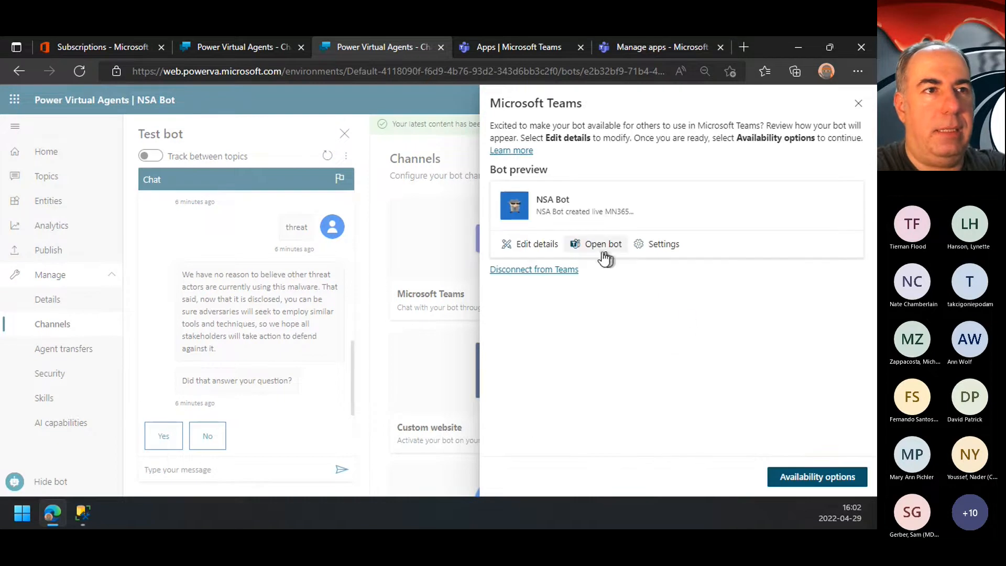
pyautogui.click(595, 245)
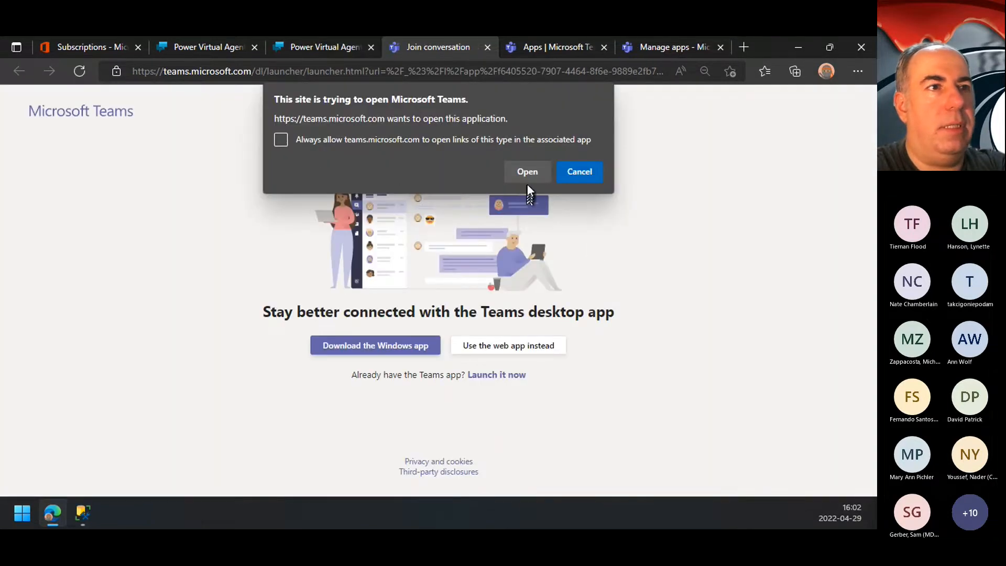
pyautogui.click(595, 173)
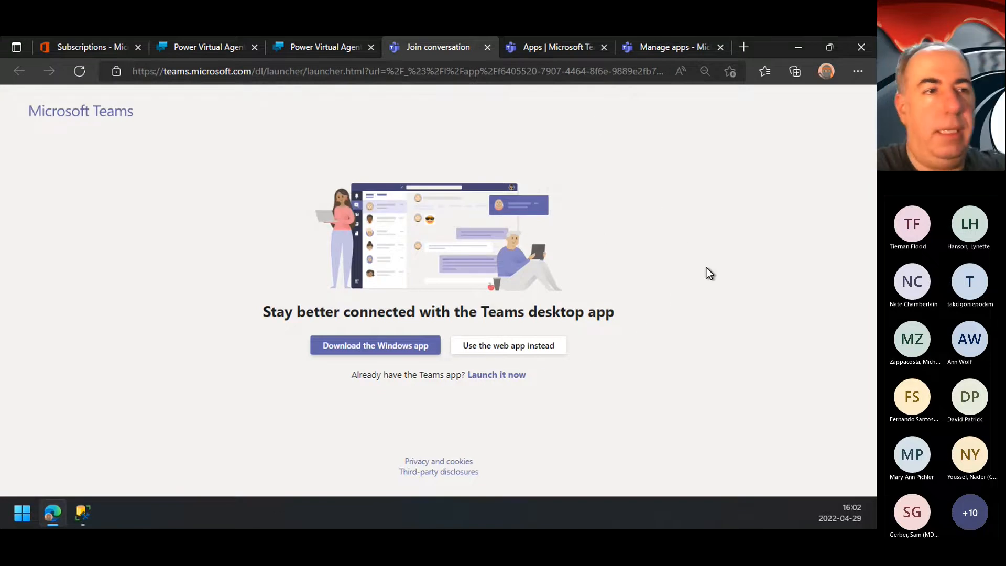
pyautogui.click(511, 349)
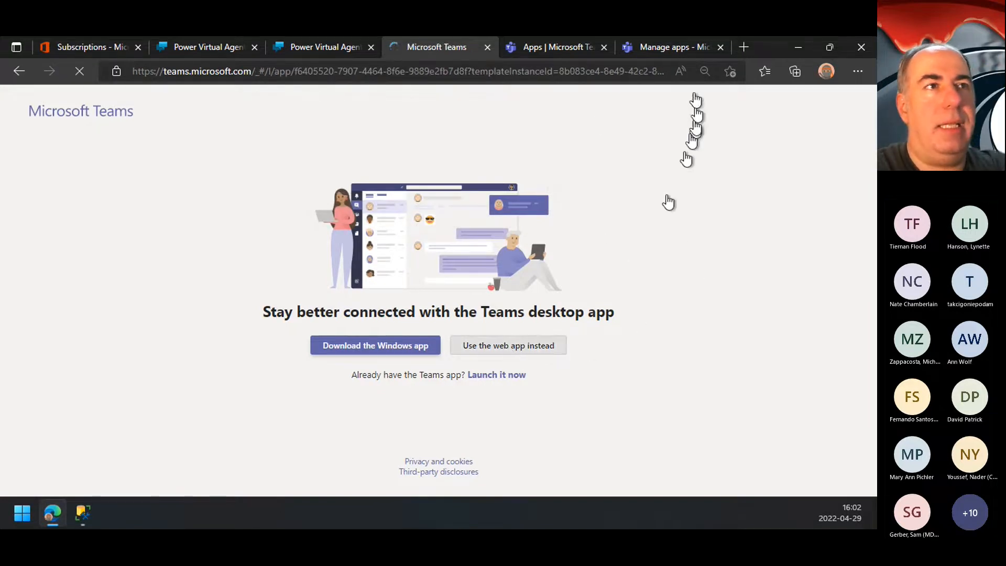
# Step: Refresh the Manage apps page in the Teams admin center and check the pending approvals
pyautogui.click(684, 49)
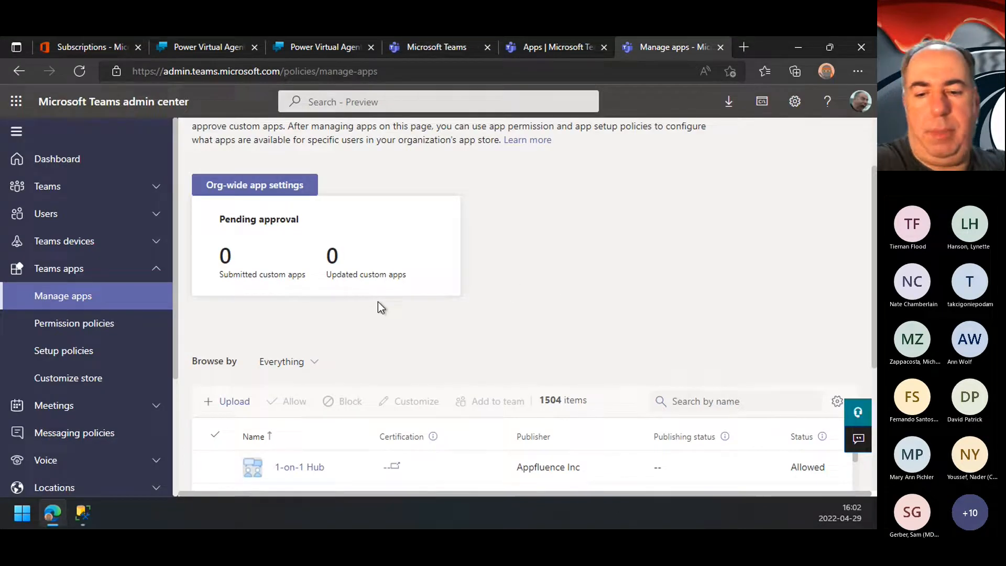
pyautogui.press('F5')
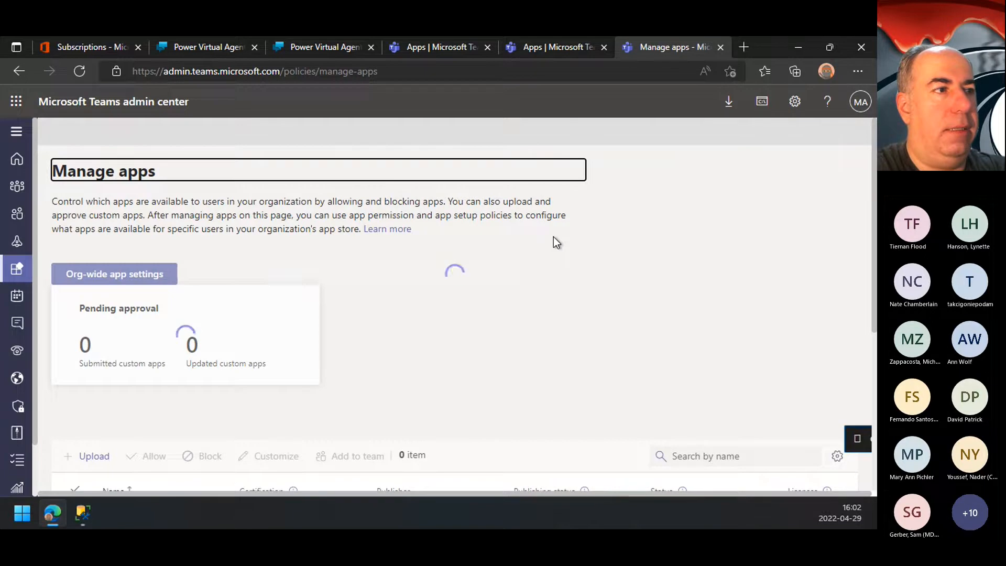
pyautogui.scroll(-2, 422, 304)
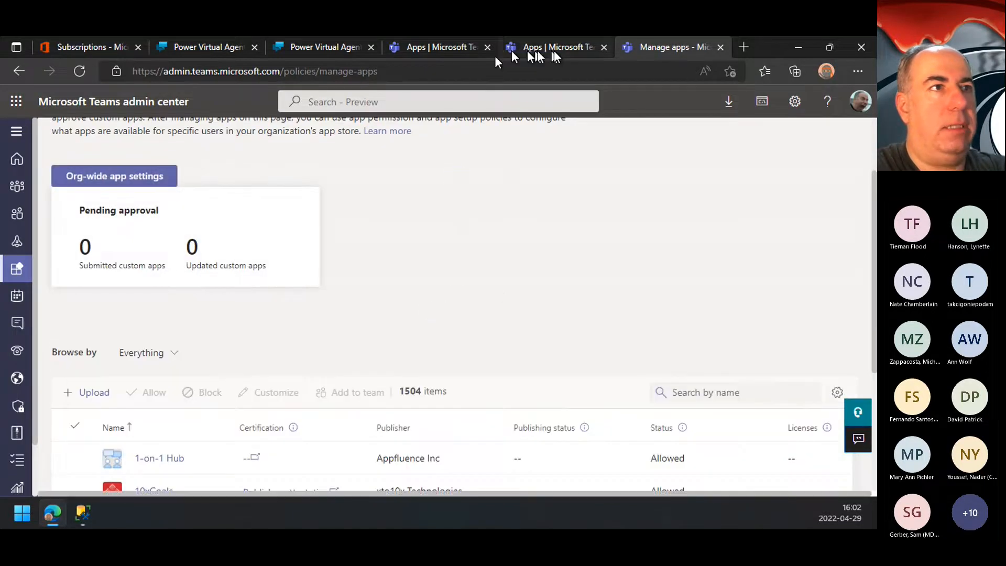
# Step: Examine the overview and permissions in NSA Bot's app details in Teams
pyautogui.click(445, 47)
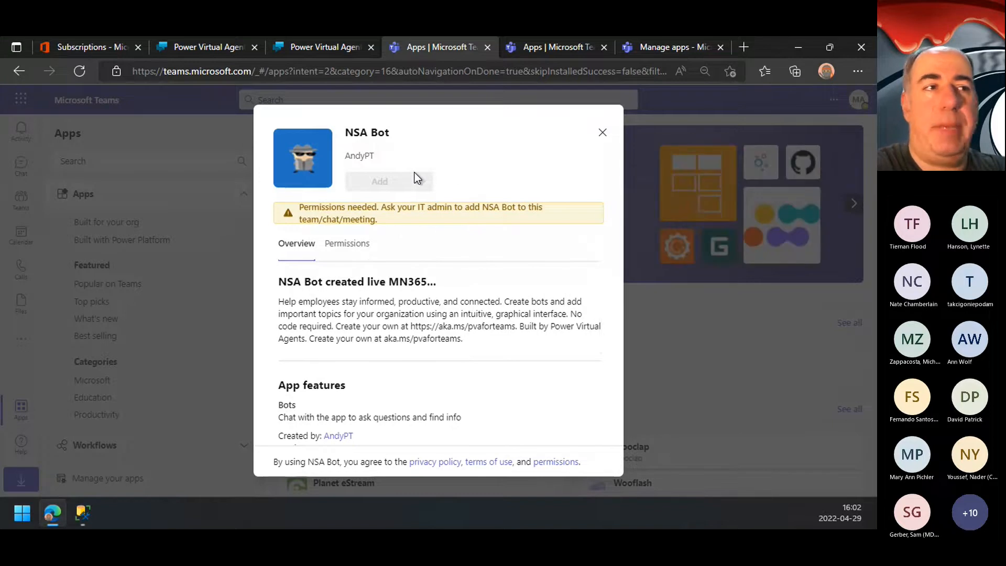
pyautogui.scroll(-3, 393, 404)
pyautogui.scroll(3, 392, 403)
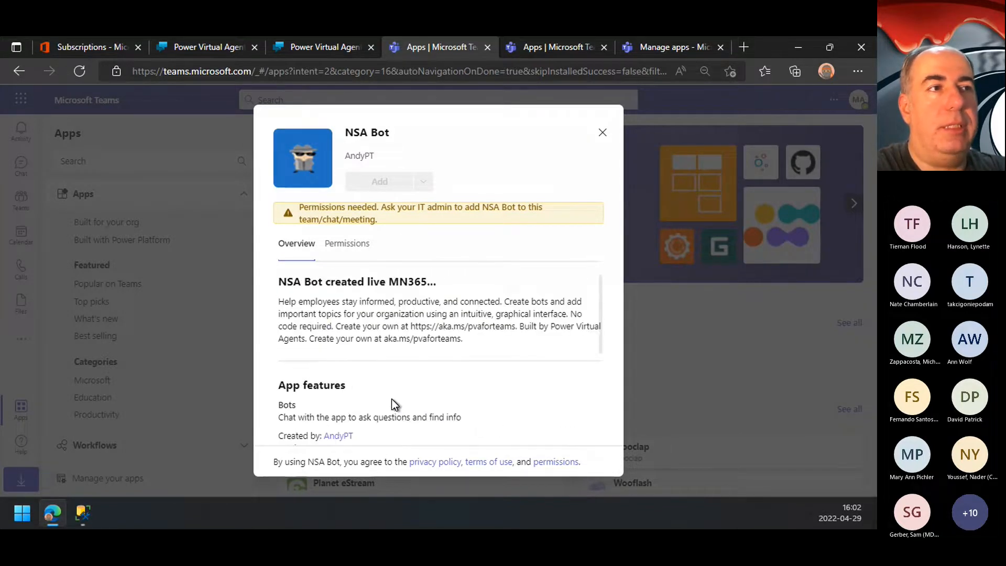
pyautogui.click(345, 244)
pyautogui.click(296, 244)
# Step: Check NSA Bot's Teams greeting settings in Power Virtual Agents and save the bot's details again
pyautogui.click(338, 51)
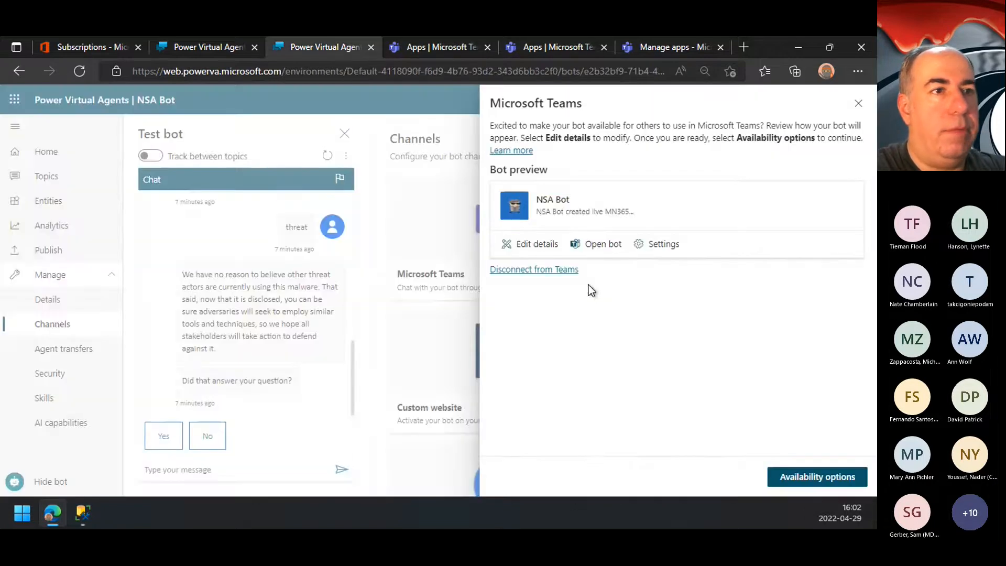
pyautogui.click(649, 245)
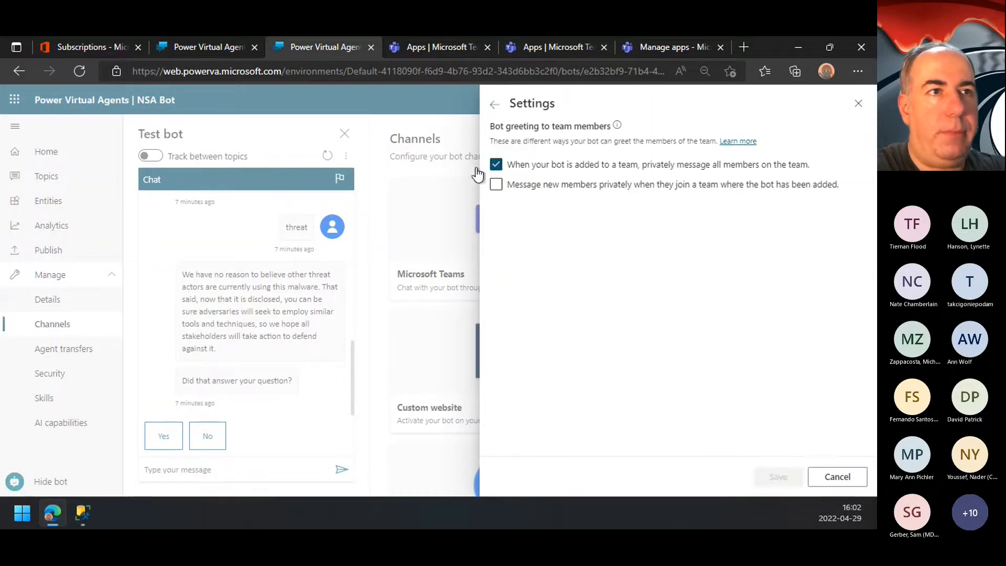
pyautogui.click(494, 103)
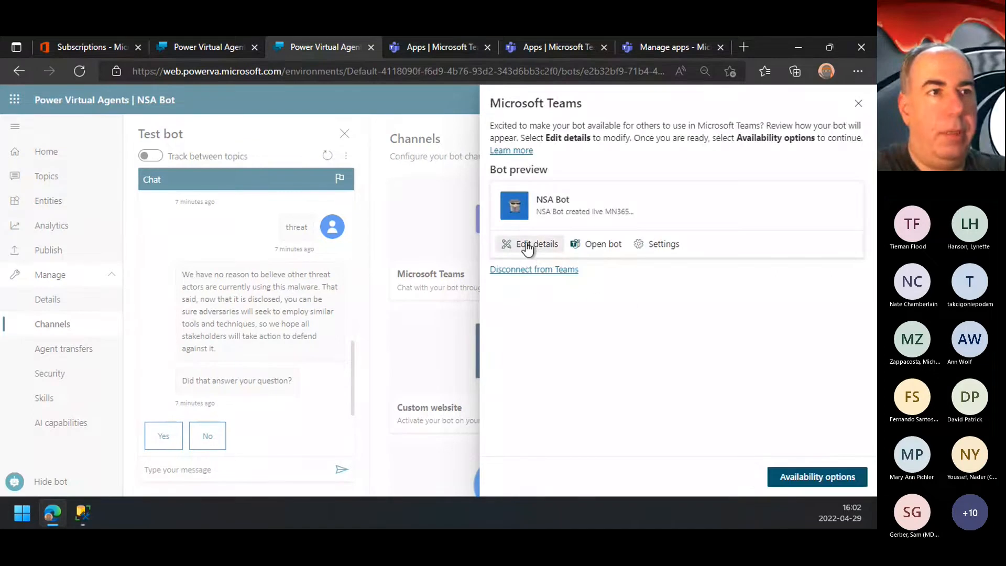
pyautogui.click(527, 246)
pyautogui.click(780, 478)
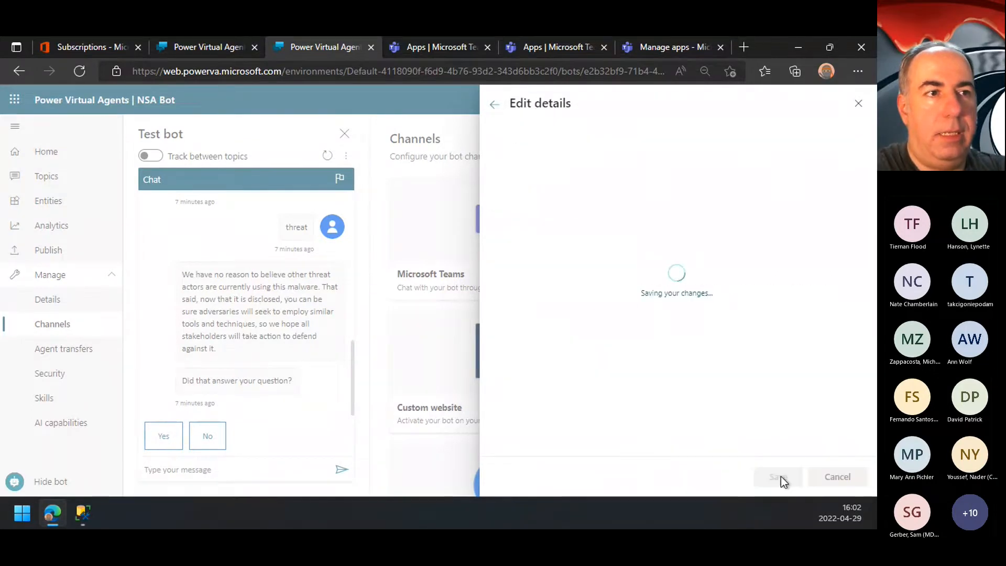
# Step: Reload the Manage apps page in the Teams admin center and search the app list for "bot" and "nsa"
pyautogui.click(661, 47)
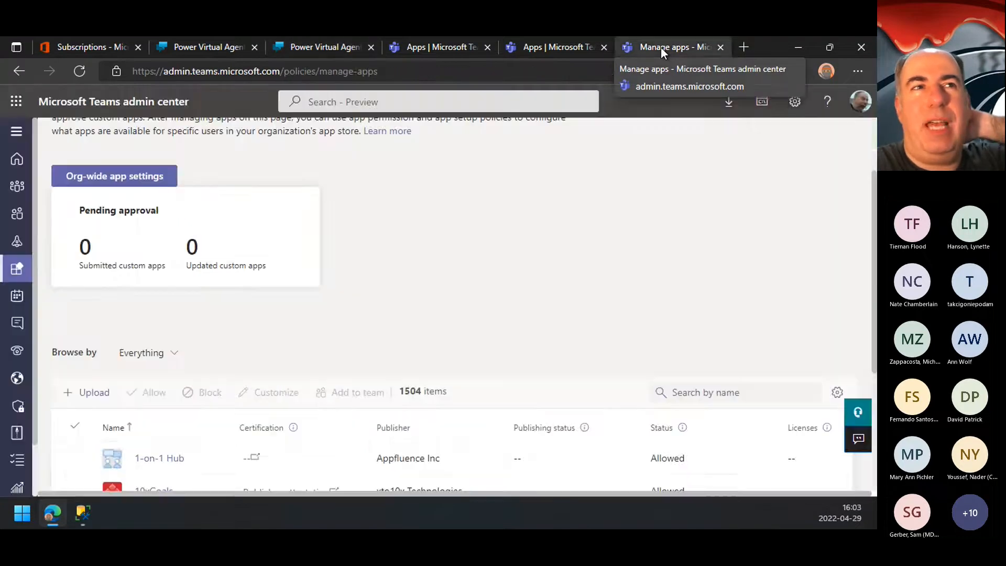
pyautogui.click(77, 71)
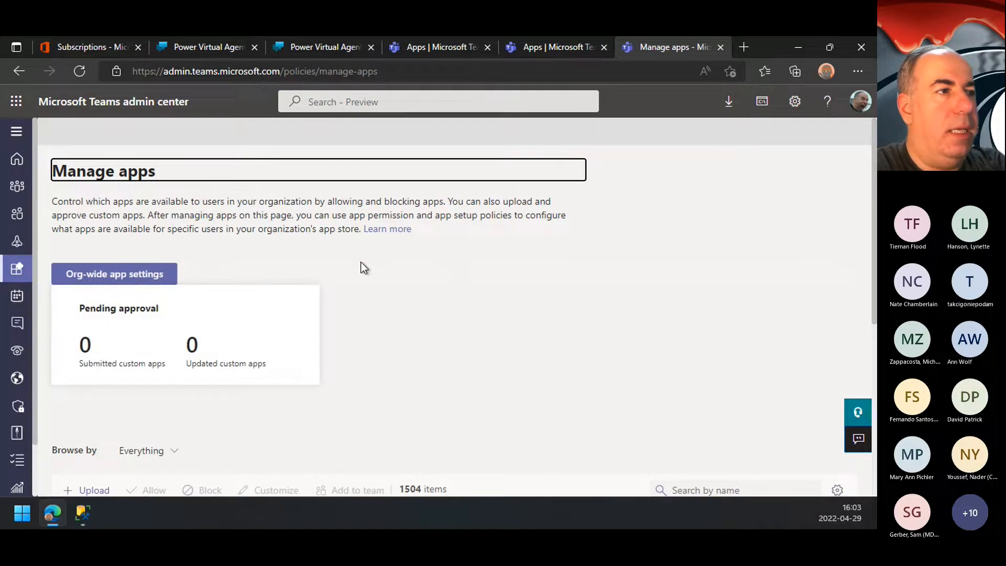
pyautogui.scroll(-4, 364, 268)
pyautogui.click(742, 273)
pyautogui.write('bot')
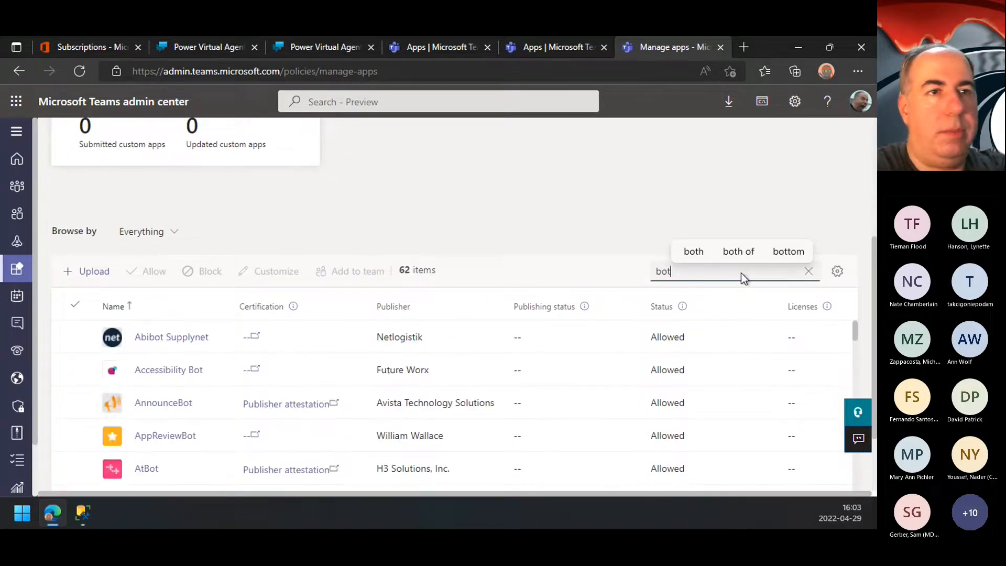
pyautogui.press('BackSpace')
pyautogui.press('BackSpace')
pyautogui.press('BackSpace')
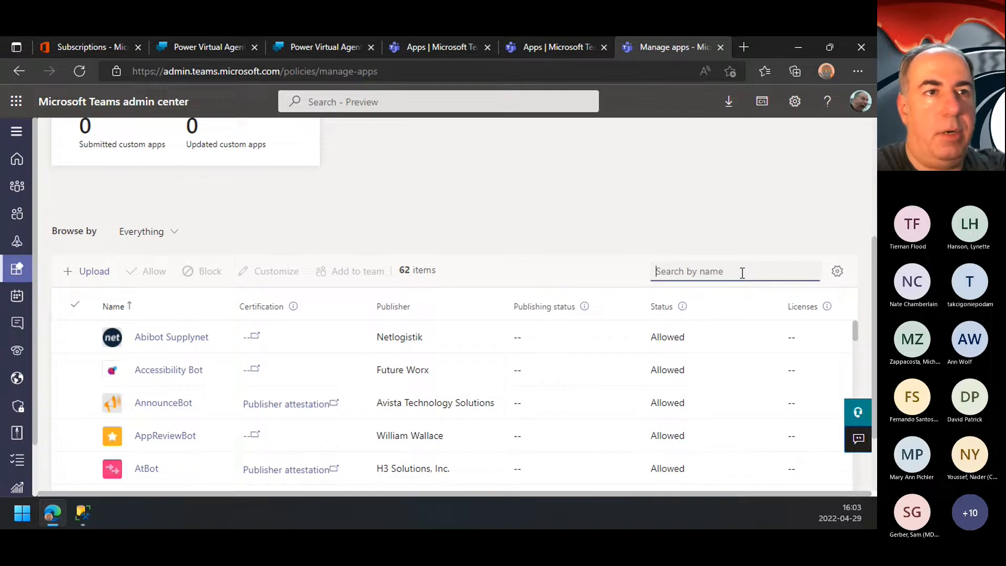
pyautogui.write('nsa')
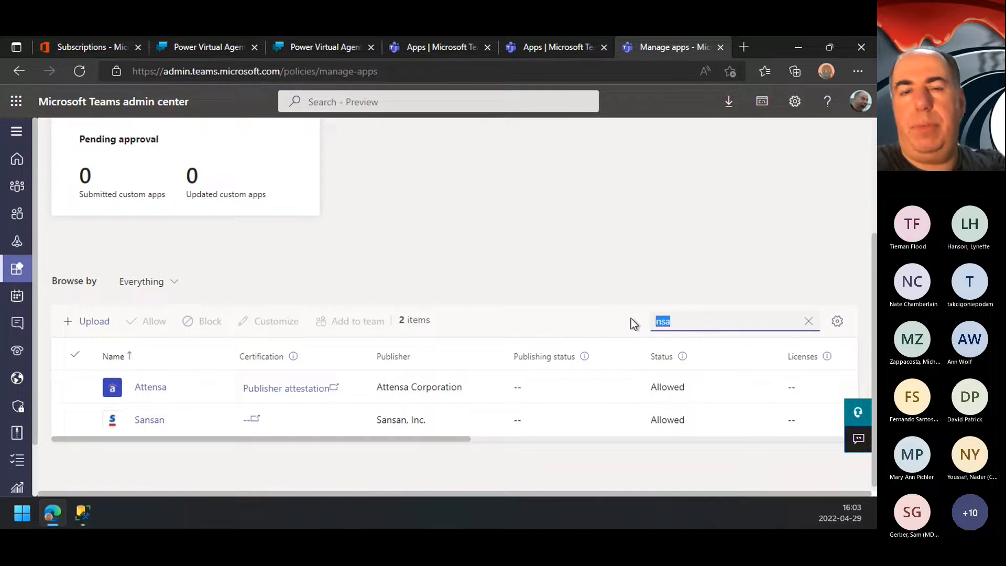
# Step: Search the app list for "james", view the Bot James Bot page and return to Manage apps
pyautogui.write('james')
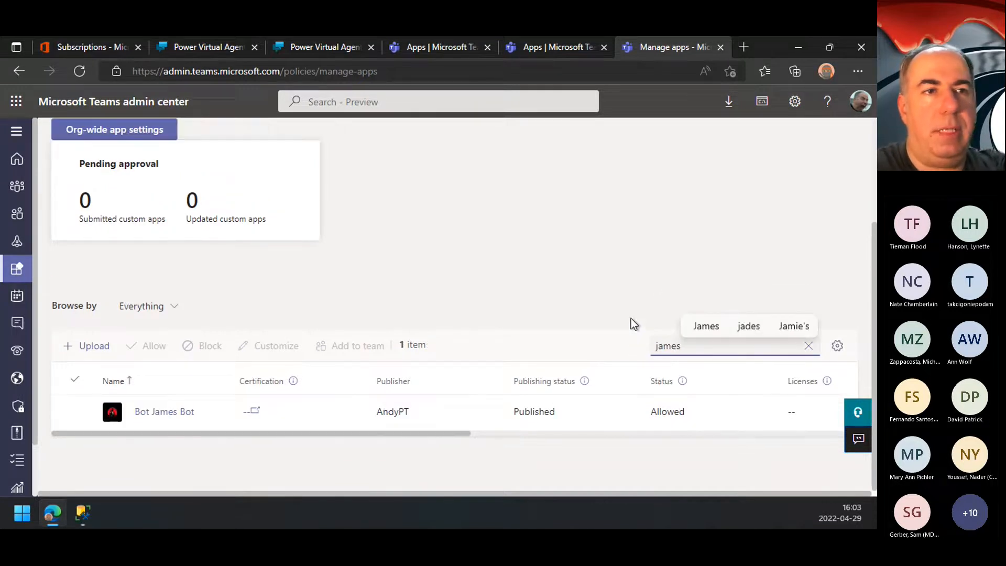
pyautogui.click(182, 411)
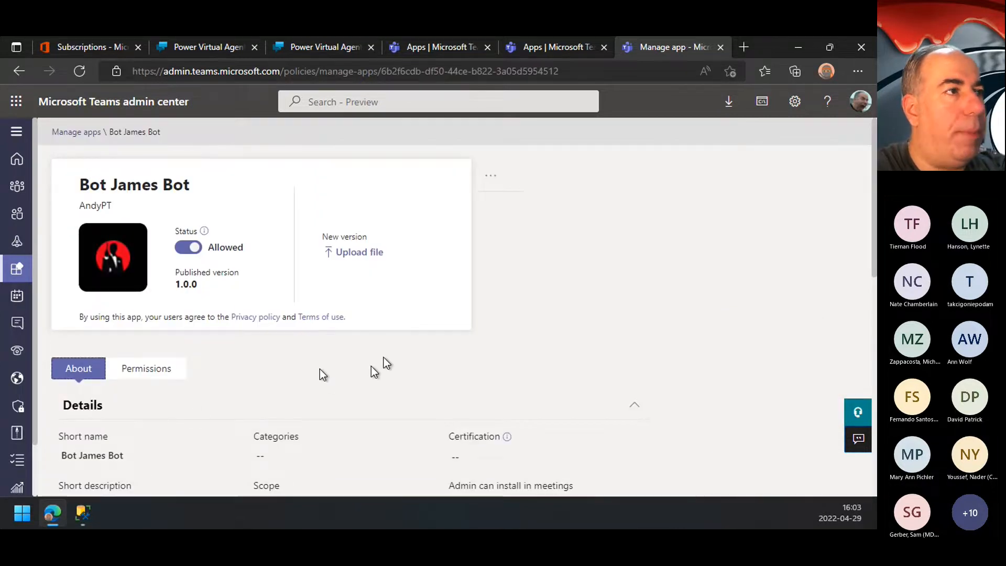
pyautogui.click(20, 72)
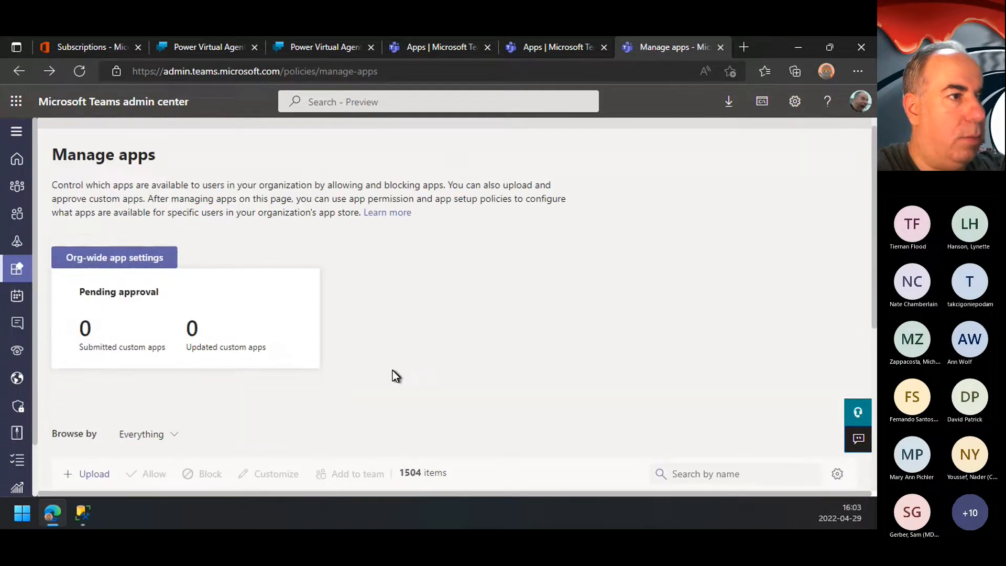
# Step: Examine the Manage apps page, including its browse categories, pending approvals and app list
pyautogui.scroll(-2, 329, 358)
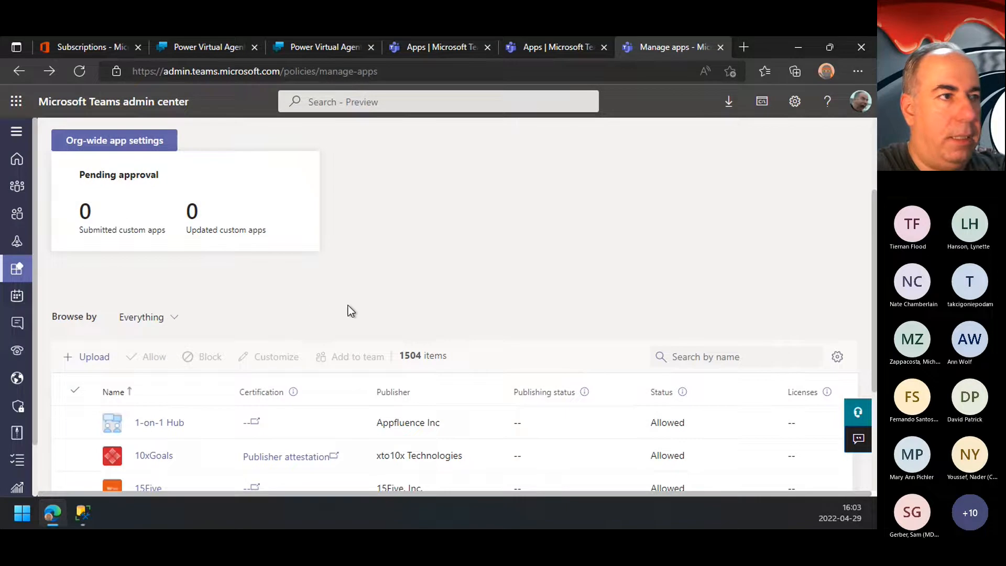
pyautogui.scroll(-2, 347, 306)
pyautogui.click(141, 216)
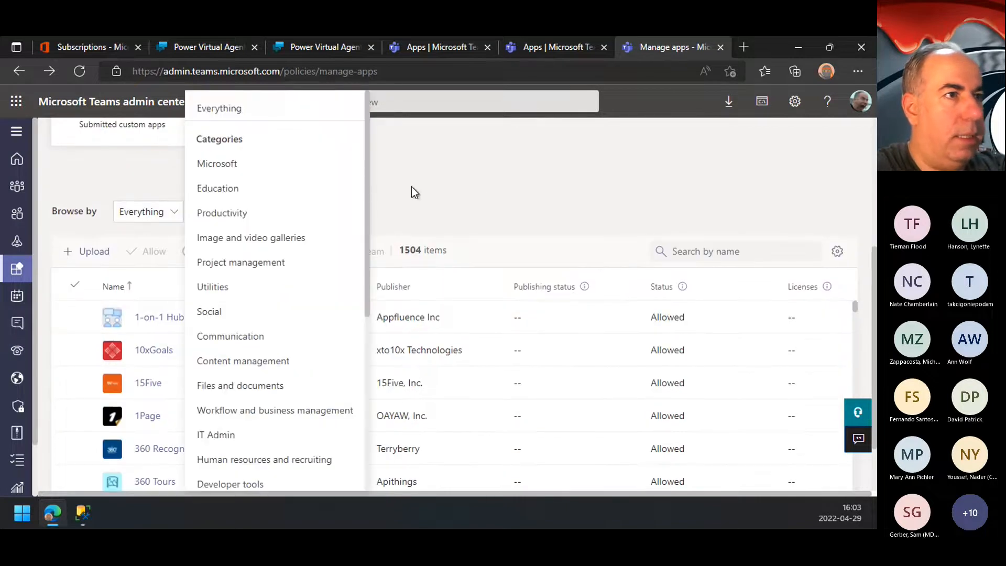
pyautogui.click(445, 194)
pyautogui.scroll(1, 365, 200)
pyautogui.scroll(-2, 366, 201)
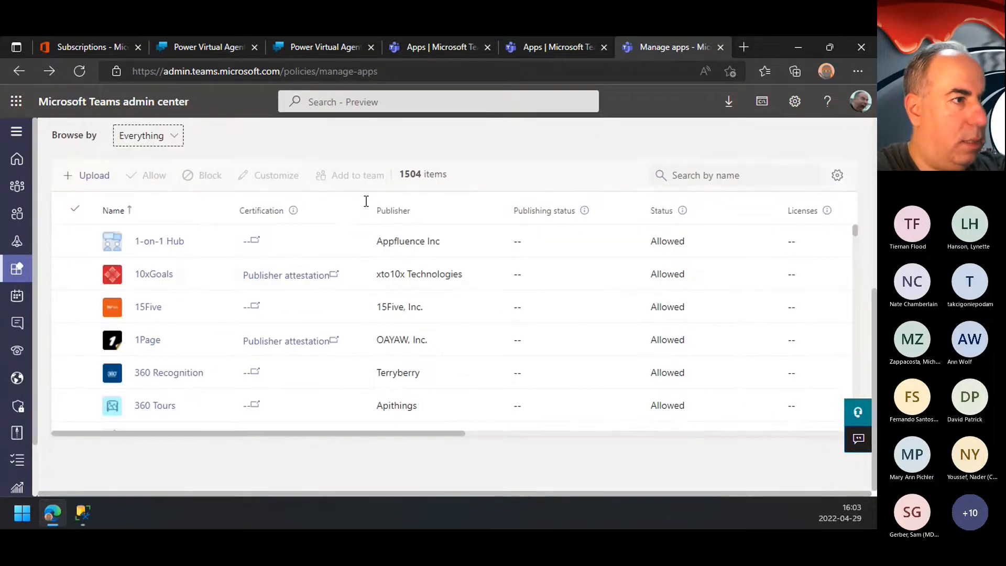
pyautogui.scroll(5, 365, 200)
pyautogui.scroll(-2, 365, 200)
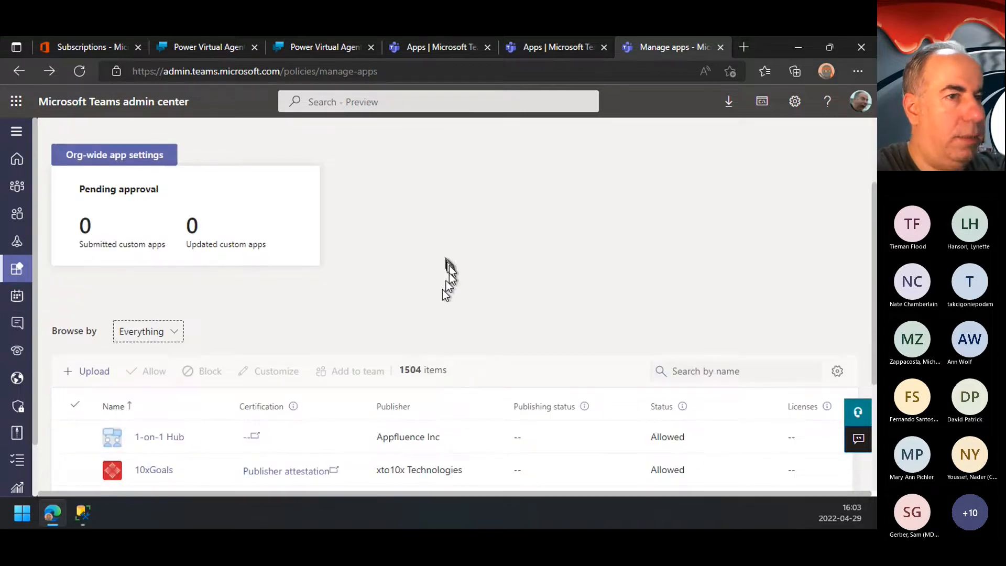
# Step: Filter the app list by "james" and open Bot James Bot's management page
pyautogui.click(712, 381)
pyautogui.write('james')
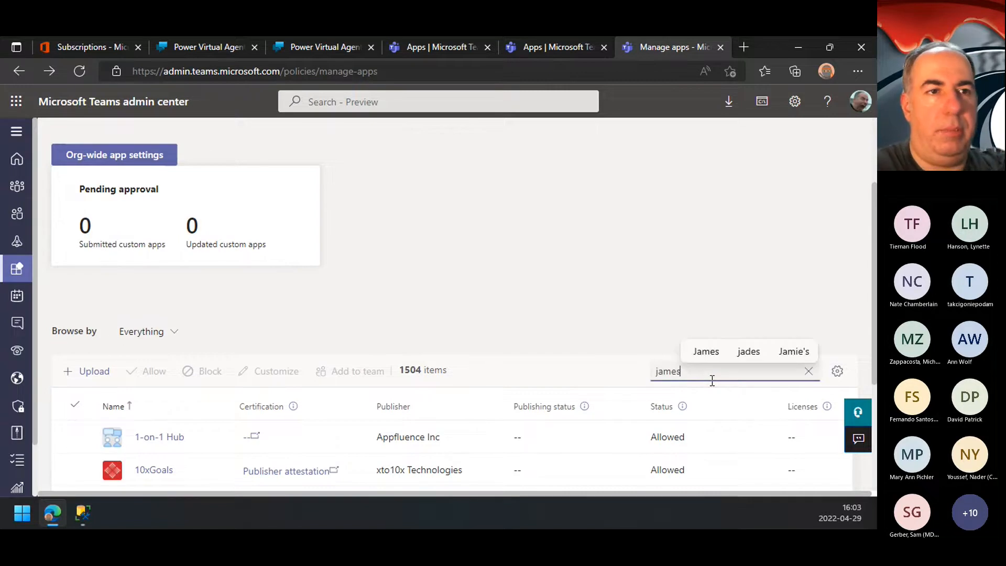
pyautogui.click(165, 438)
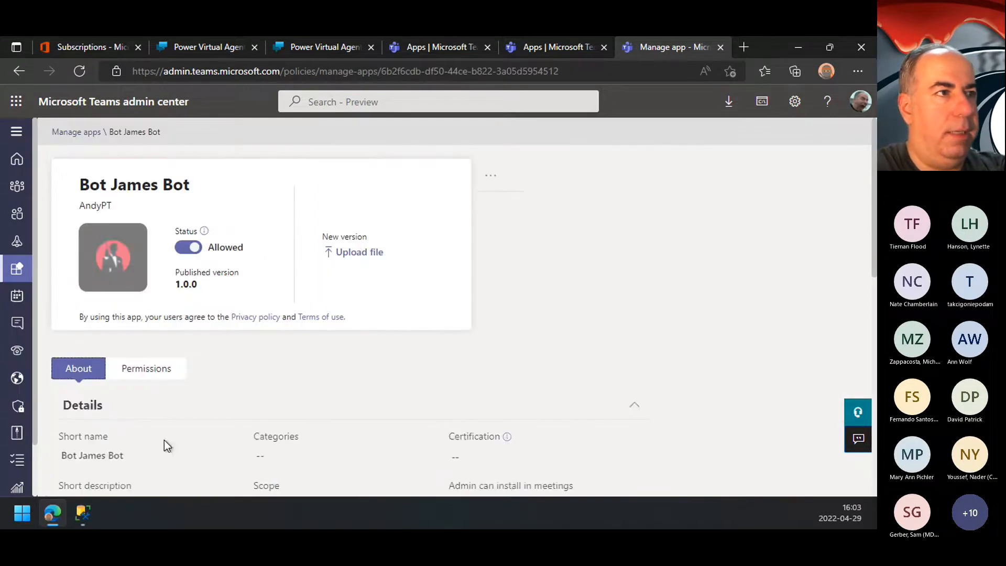
# Step: Toggle Bot James Bot's status off and back to Allowed
pyautogui.scroll(-1, 477, 365)
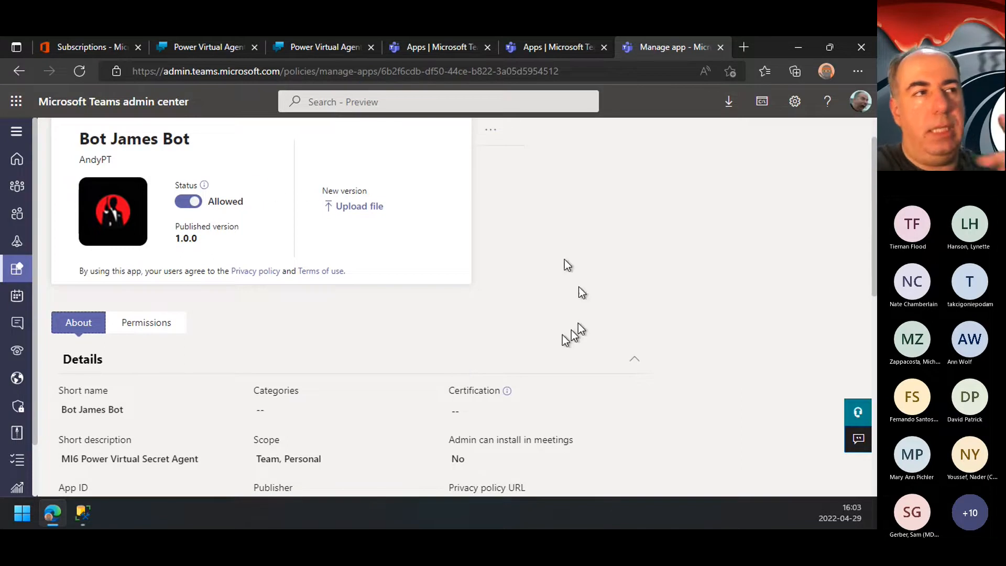
pyautogui.click(189, 201)
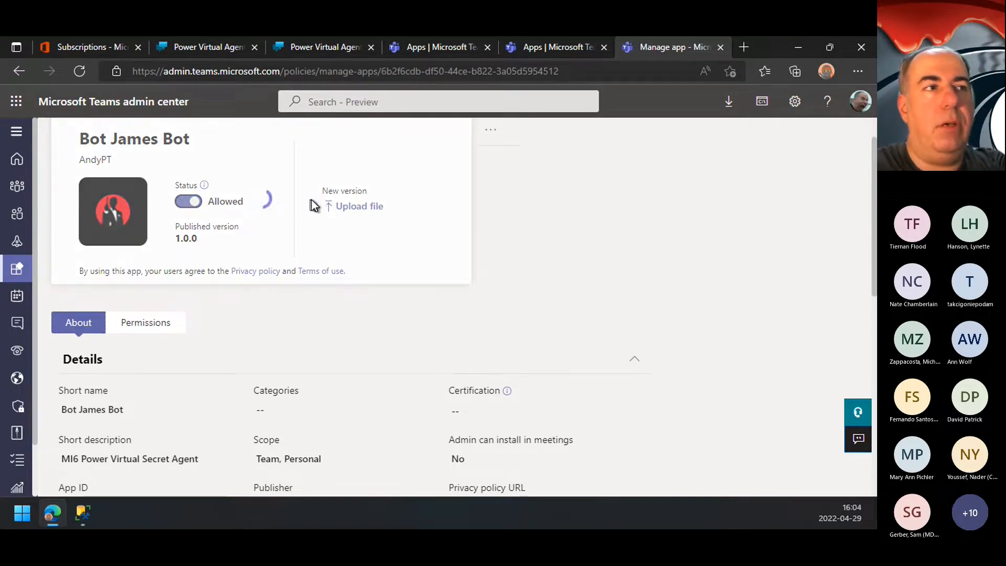
pyautogui.click(186, 204)
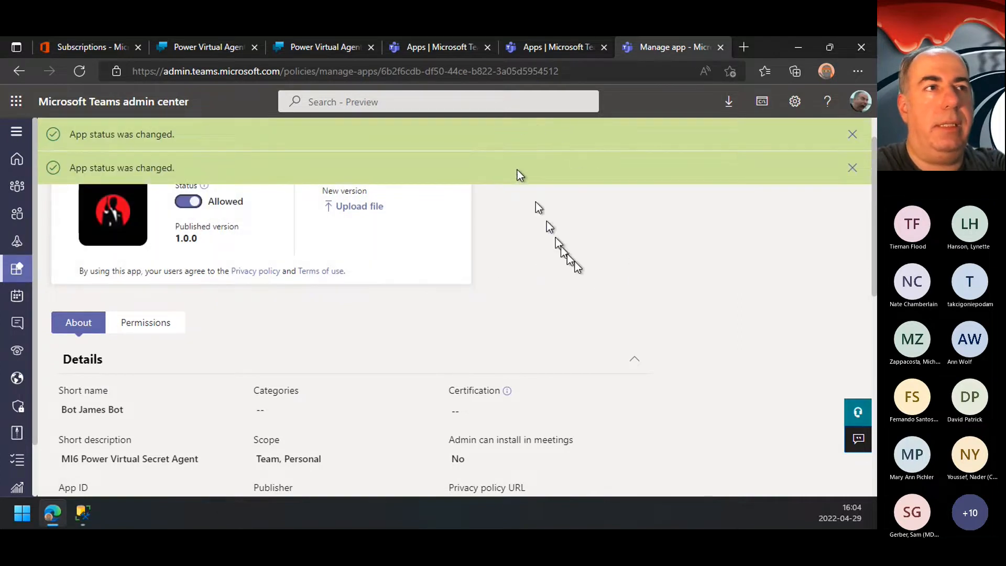
# Step: Close NSA Bot's app details in Teams and open Bot James Bot from the "james" search results in the other Teams tab
pyautogui.click(437, 48)
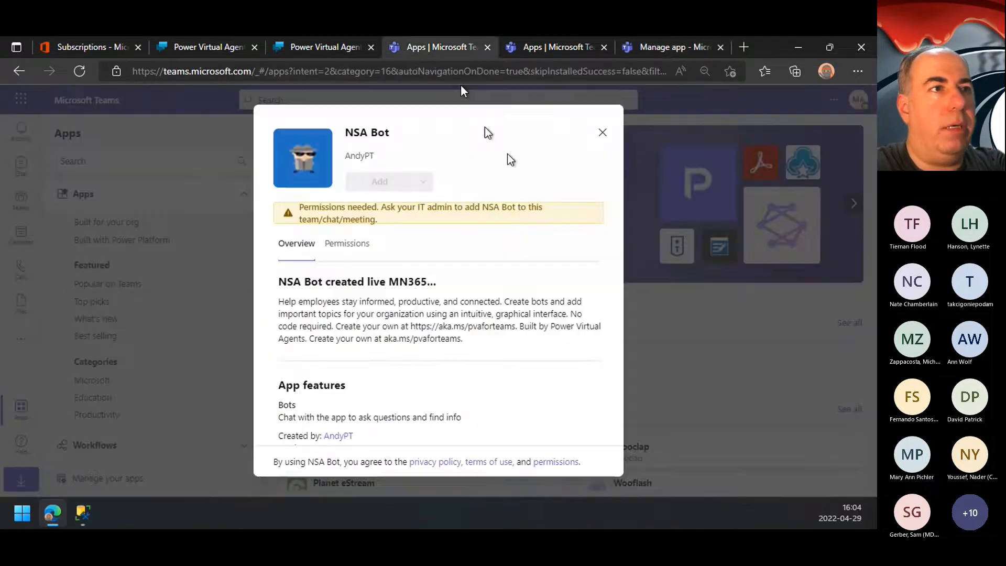
pyautogui.click(602, 132)
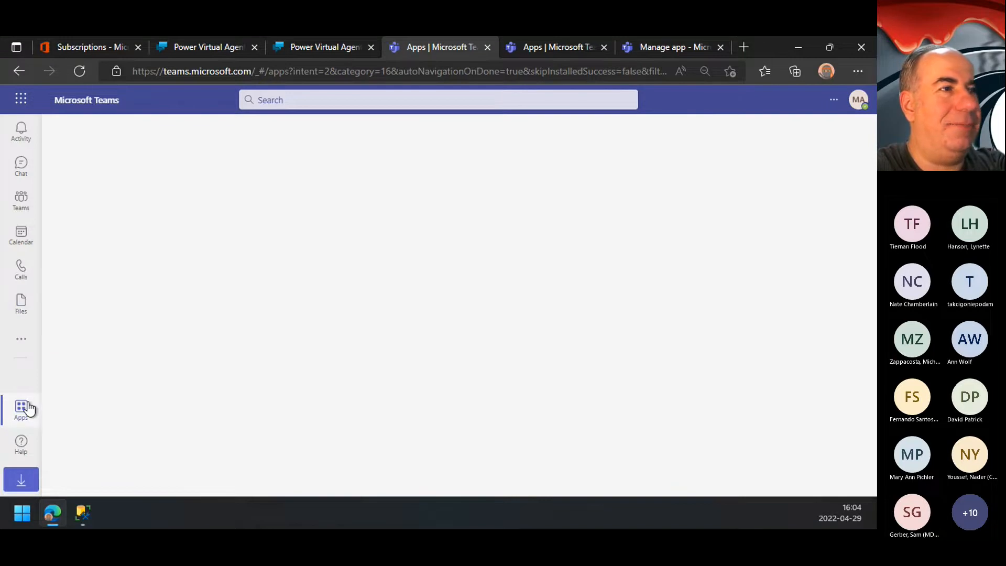
pyautogui.click(558, 51)
pyautogui.click(661, 199)
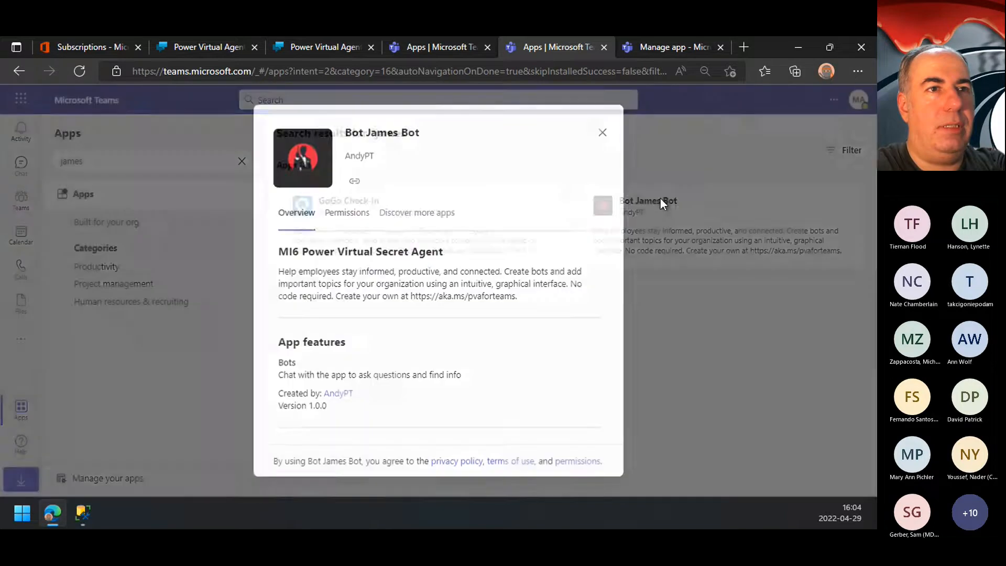
pyautogui.click(375, 185)
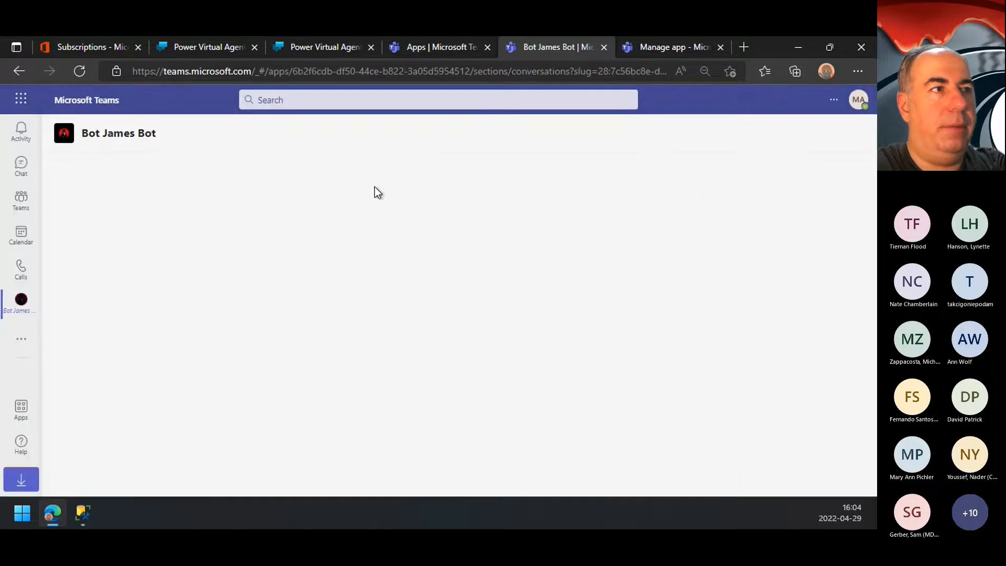
# Step: Send the message "dsdsdsf" to Bot James Bot in its Teams chat
pyautogui.click(268, 455)
pyautogui.write('dsdsdf')
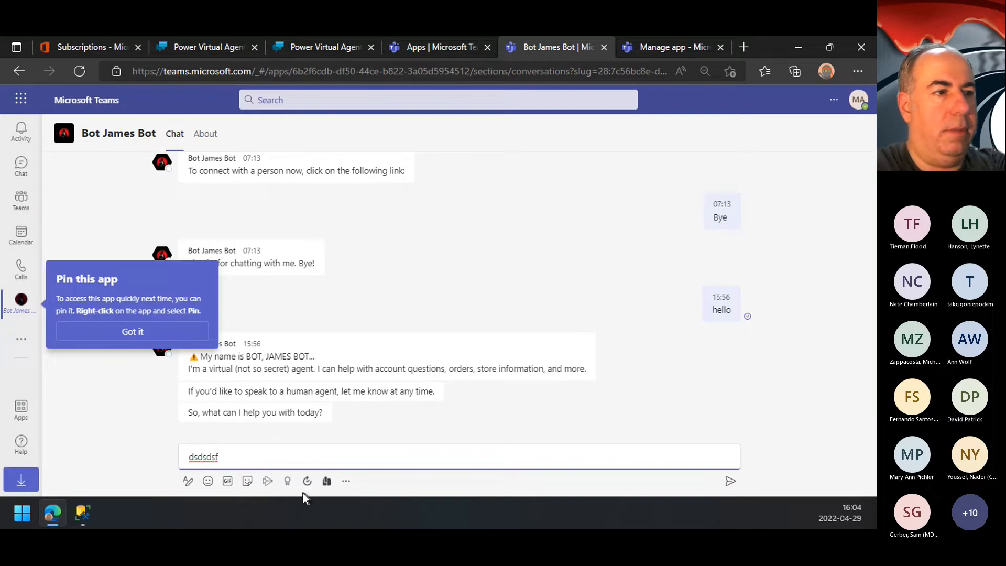
pyautogui.click(729, 481)
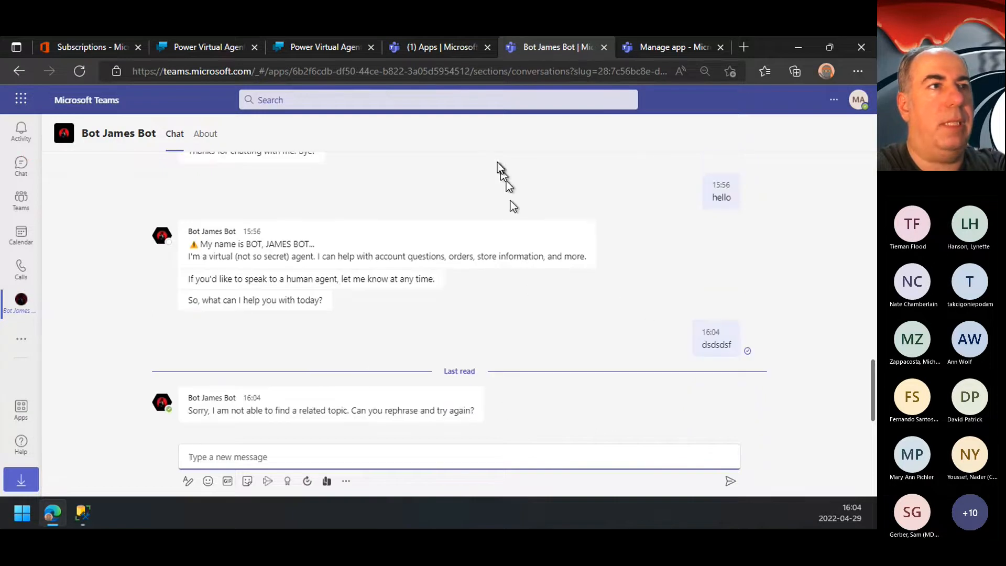
# Step: Return to the Manage apps page in the Teams admin center and examine its pending approvals and app list
pyautogui.click(655, 43)
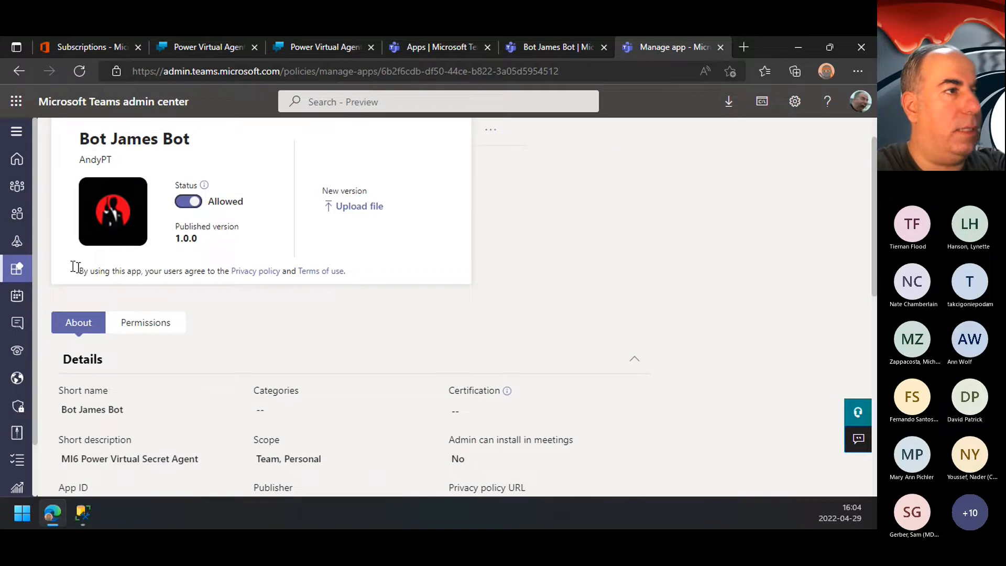
pyautogui.moveTo(27, 273)
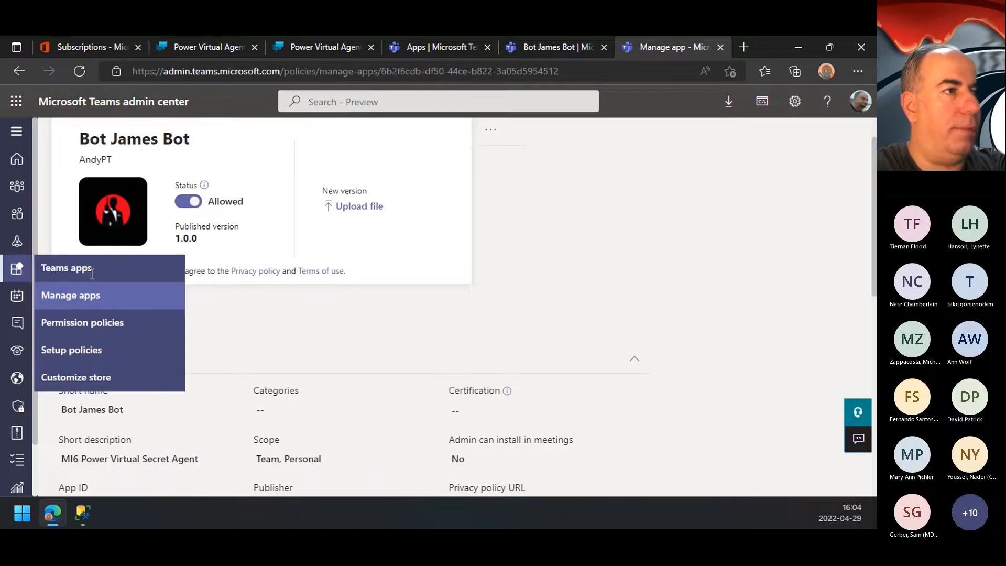
pyautogui.click(17, 132)
pyautogui.click(75, 294)
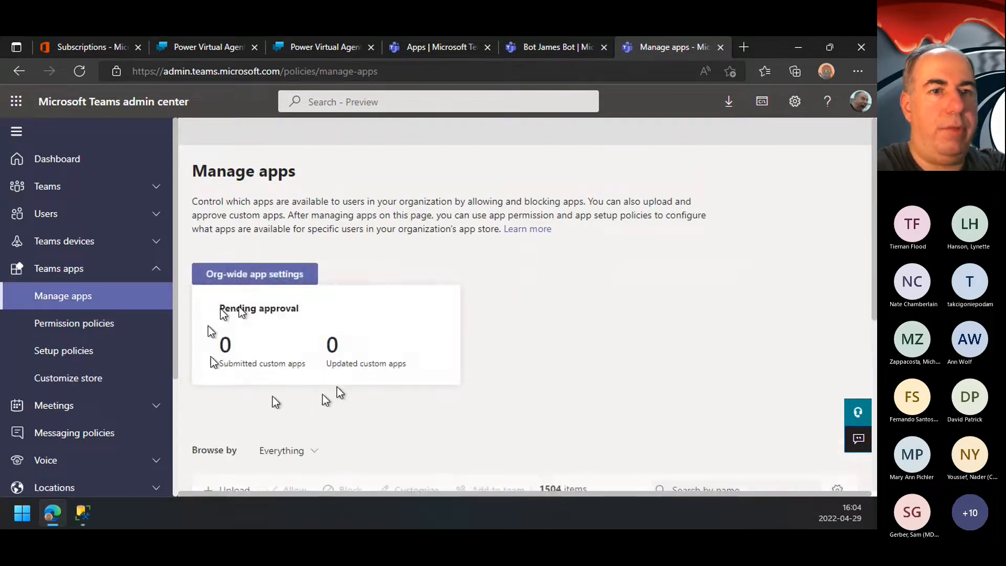
pyautogui.scroll(-5, 583, 378)
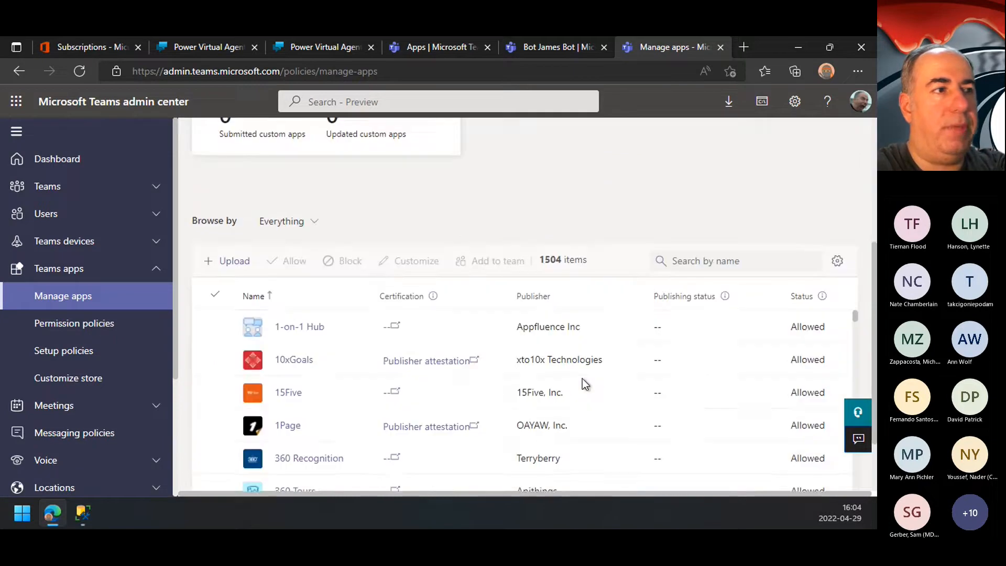
pyautogui.scroll(-1, 583, 380)
pyautogui.scroll(1, 584, 386)
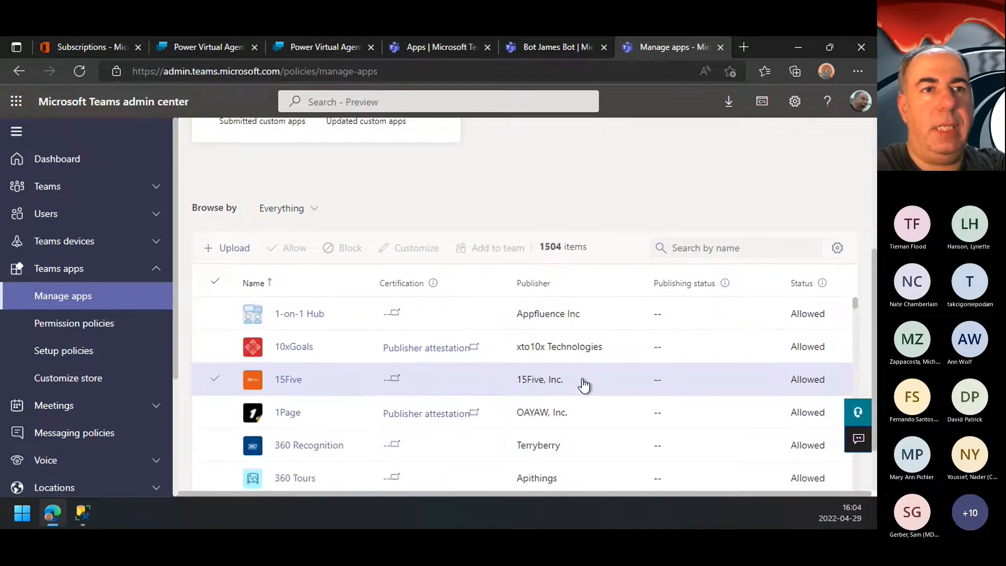
pyautogui.scroll(5, 584, 386)
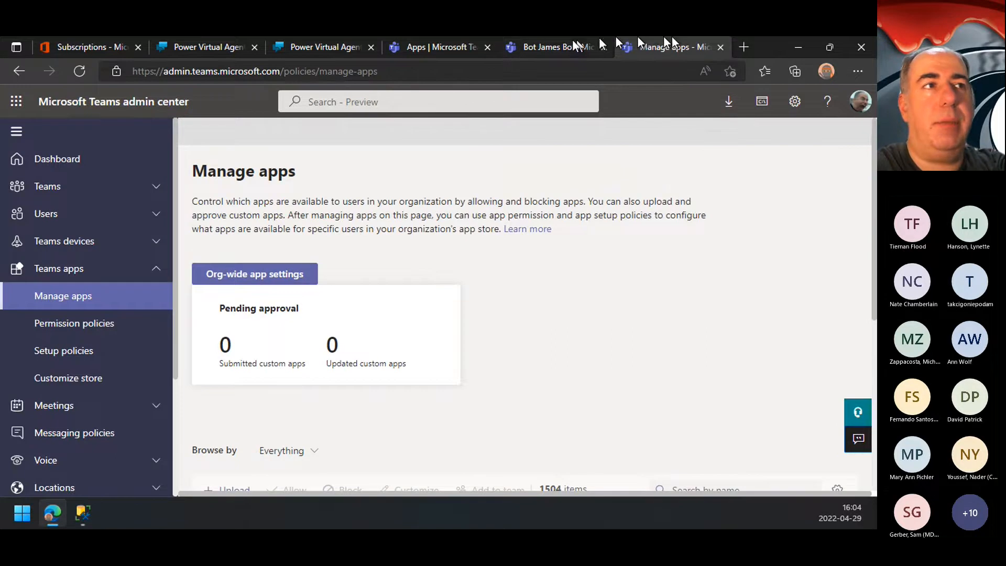
# Step: Disconnect NSA Bot from Microsoft Teams in Power Virtual Agents and turn its Teams channel back on
pyautogui.click(316, 52)
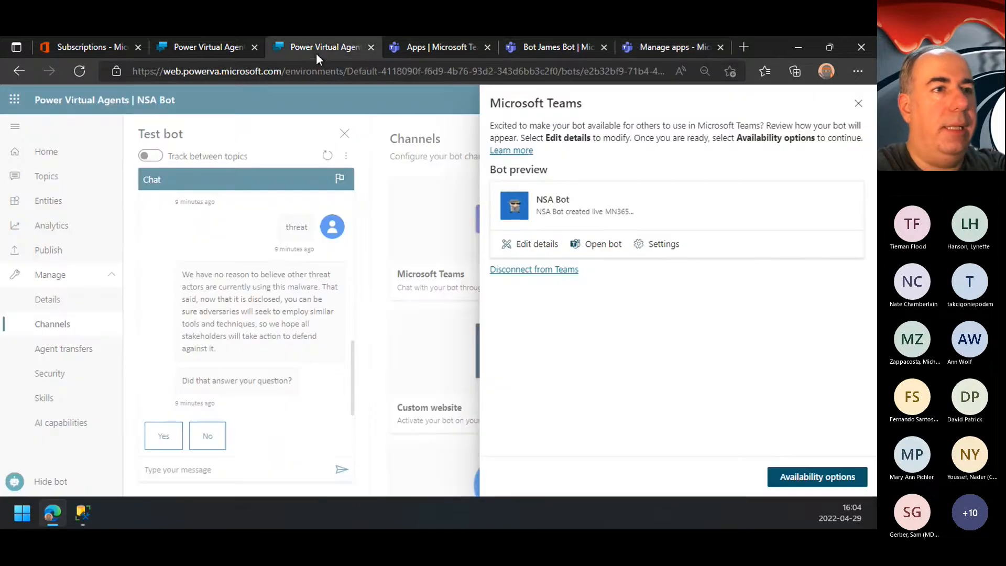
pyautogui.click(551, 273)
pyautogui.click(486, 340)
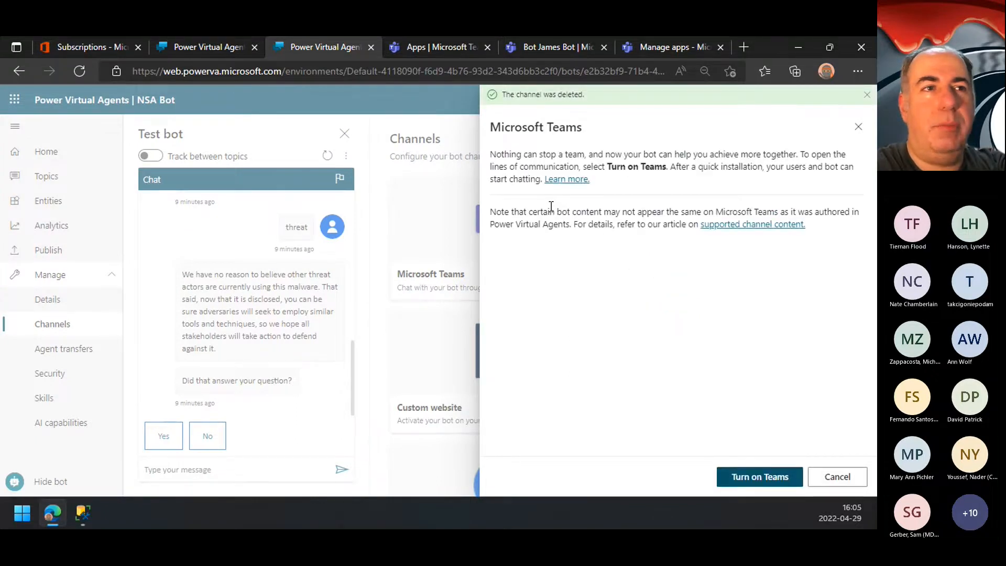
pyautogui.click(775, 476)
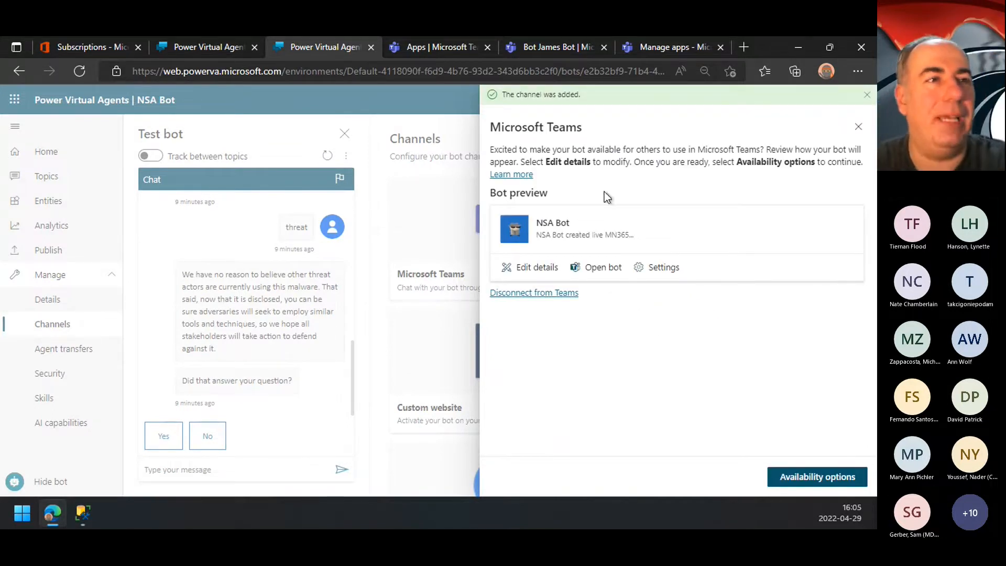
# Step: Reload the admin center's Manage apps page to recheck pending approvals, and close the admin center and both Teams pages
pyautogui.click(674, 47)
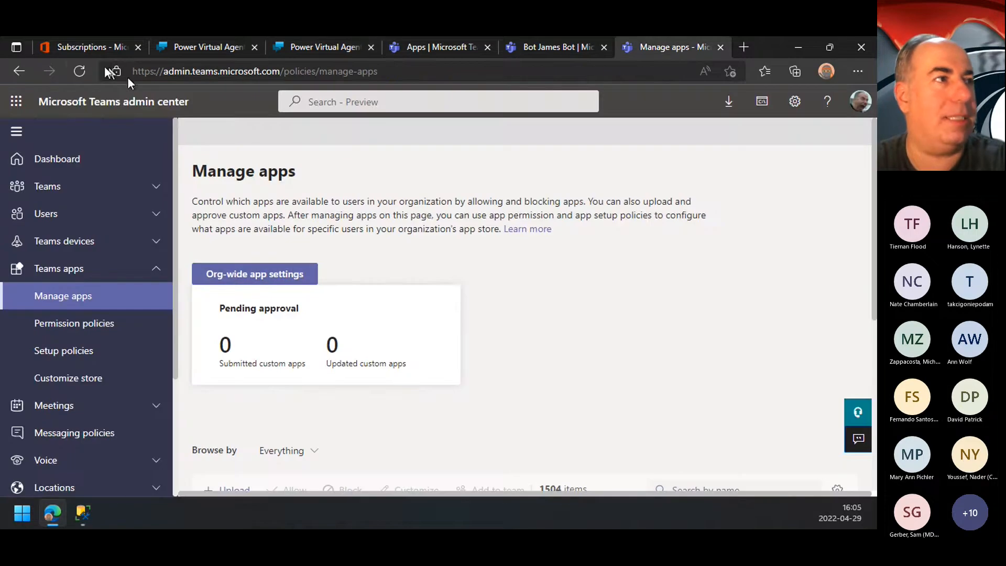
pyautogui.click(81, 65)
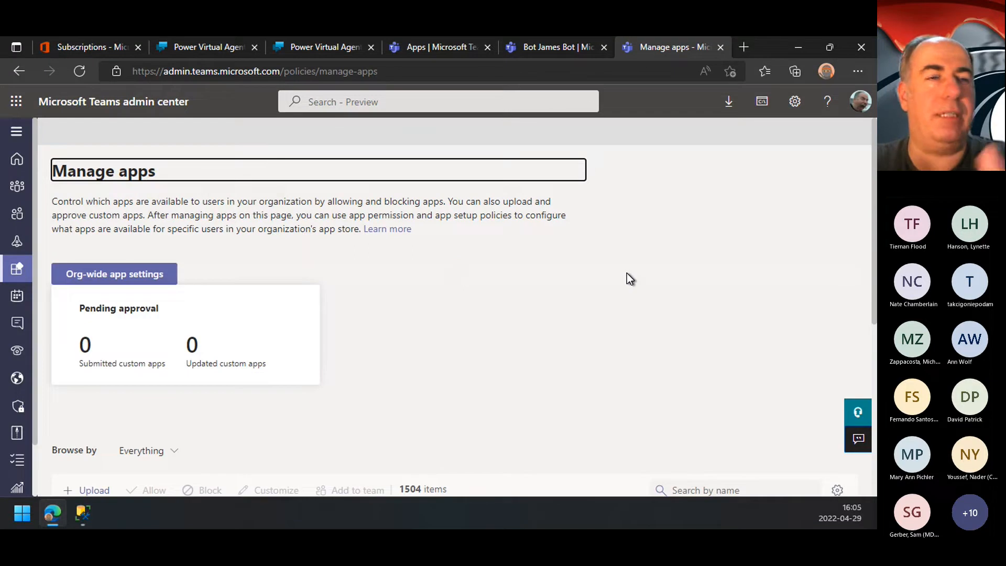
pyautogui.click(722, 45)
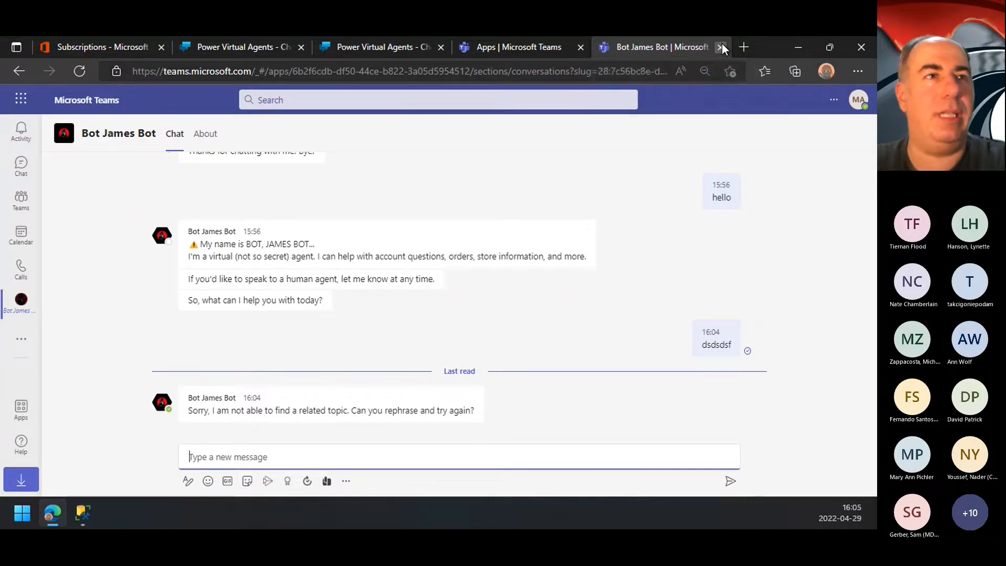
pyautogui.click(721, 46)
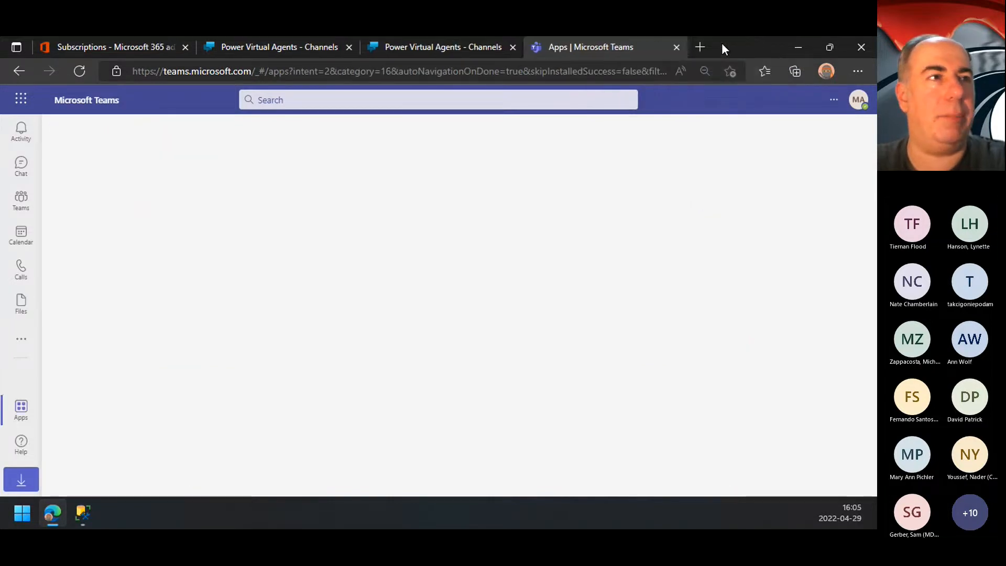
pyautogui.click(676, 47)
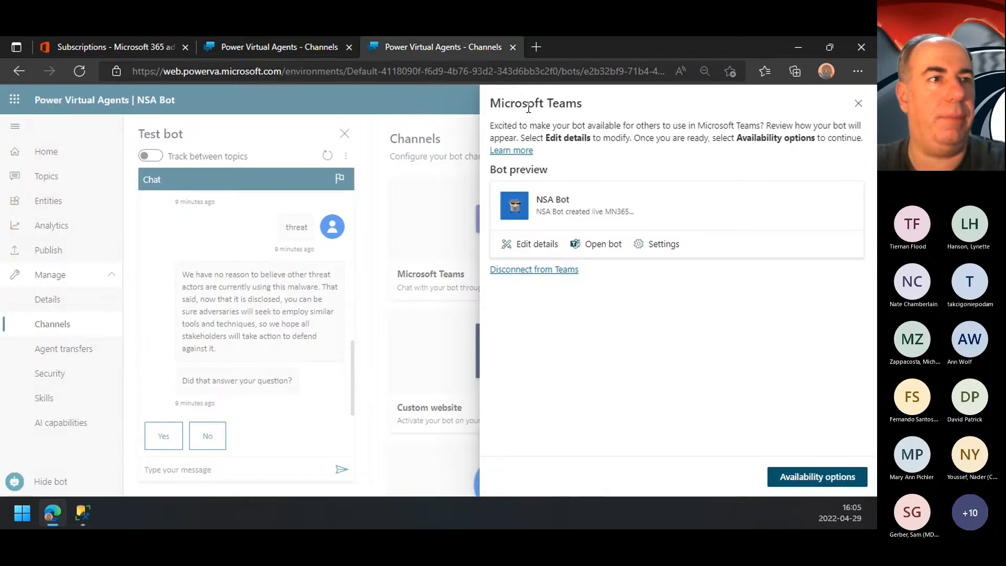
# Step: Close NSA Bot's Microsoft Teams channel settings and switch to Q Bot
pyautogui.click(858, 104)
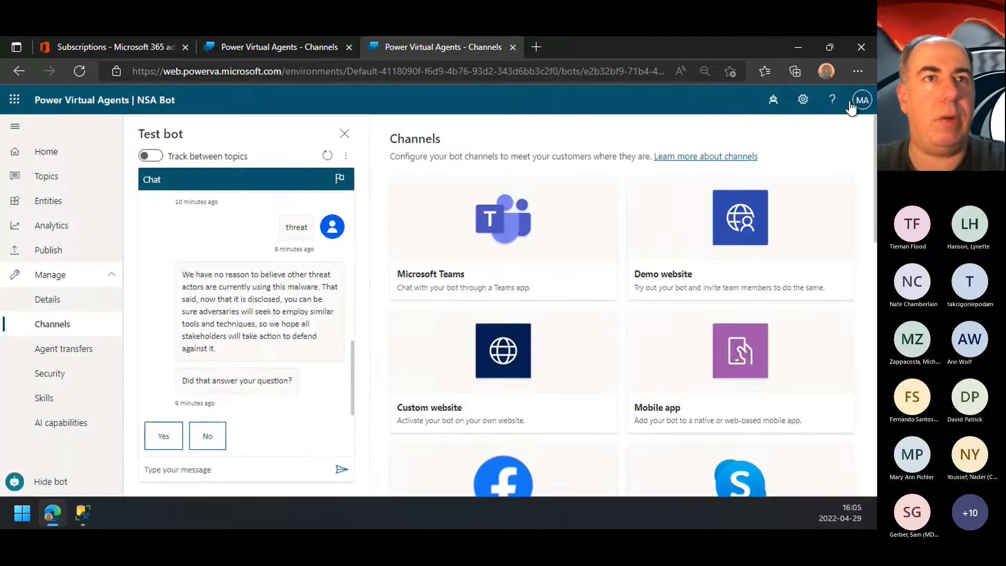
pyautogui.click(804, 101)
pyautogui.click(772, 99)
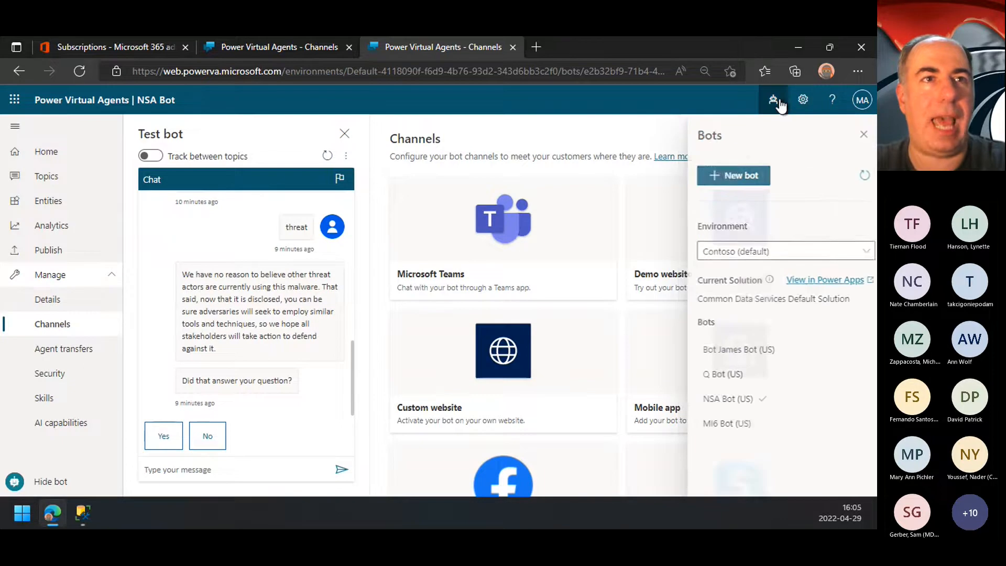
pyautogui.click(714, 375)
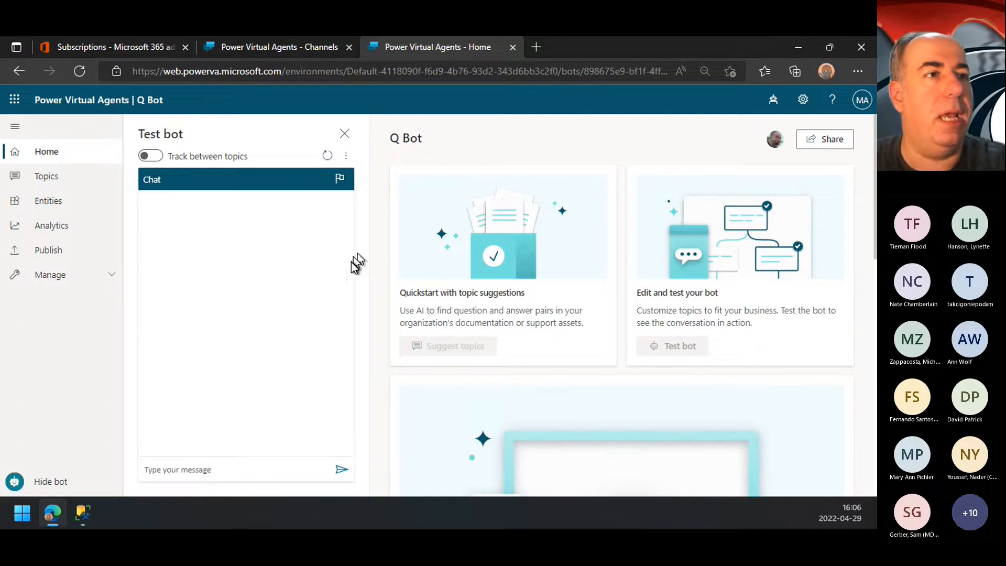
# Step: Show Q Bot's list of topics and send "hello" in the test chat
pyautogui.click(72, 176)
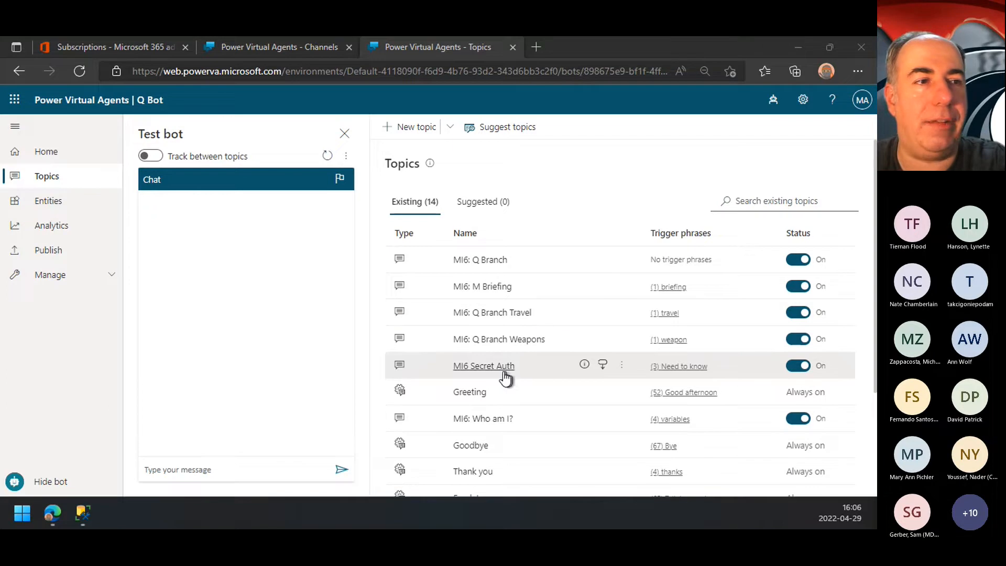
pyautogui.scroll(-1, 546, 408)
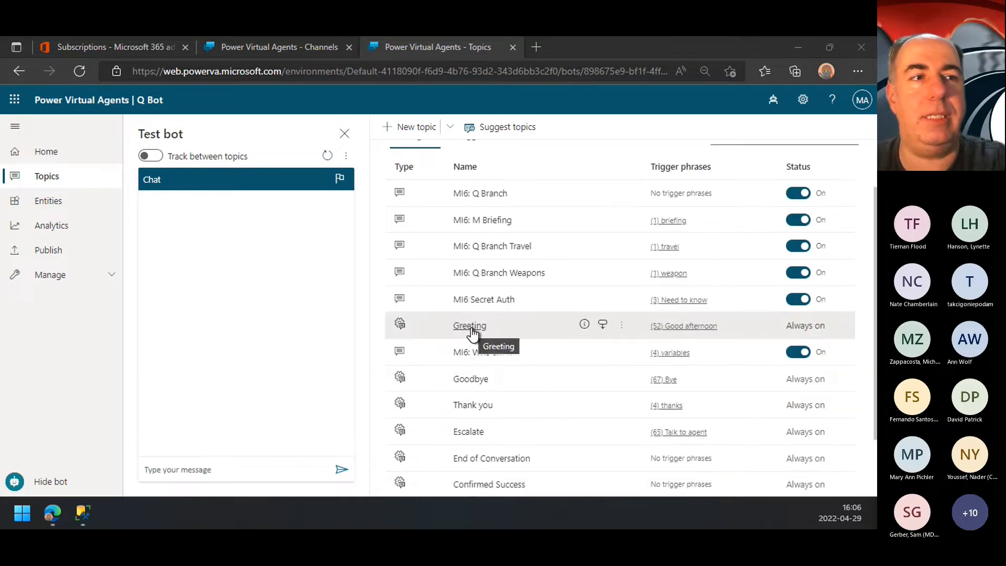
pyautogui.click(228, 466)
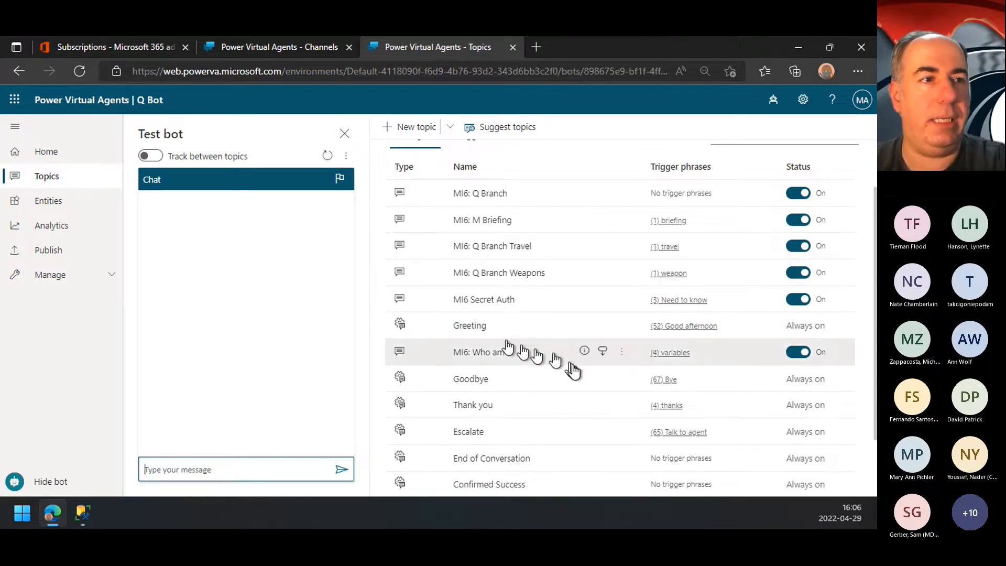
pyautogui.write('hello')
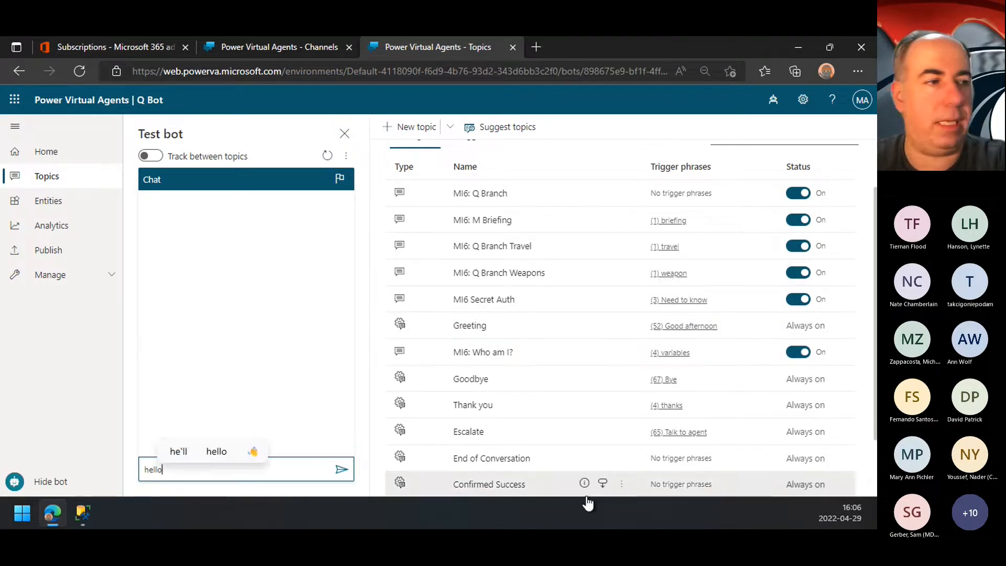
pyautogui.press('Return')
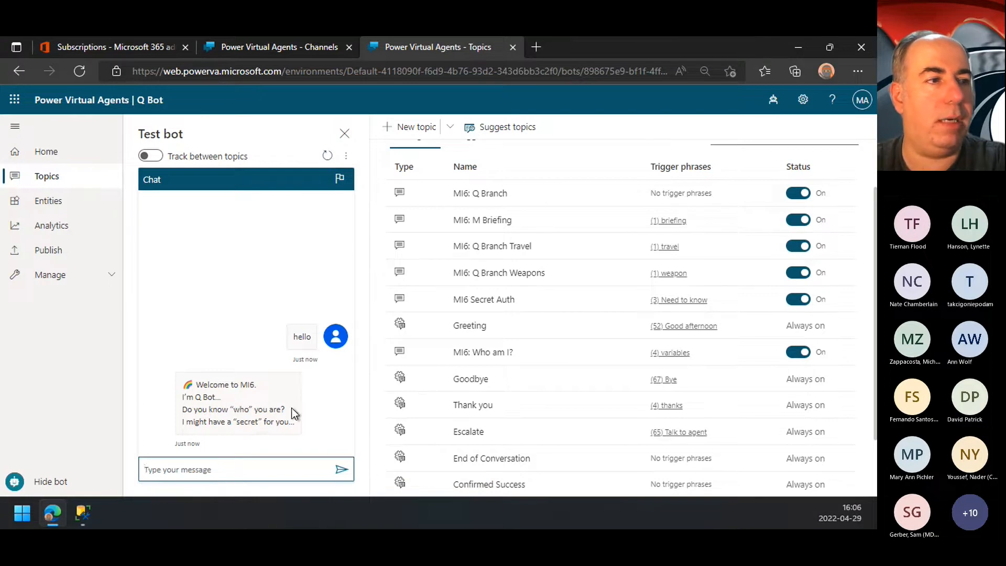
# Step: Send "who" in Q Bot's test chat and open the topic behind the bot's auth info reply
pyautogui.click(254, 473)
pyautogui.write('who')
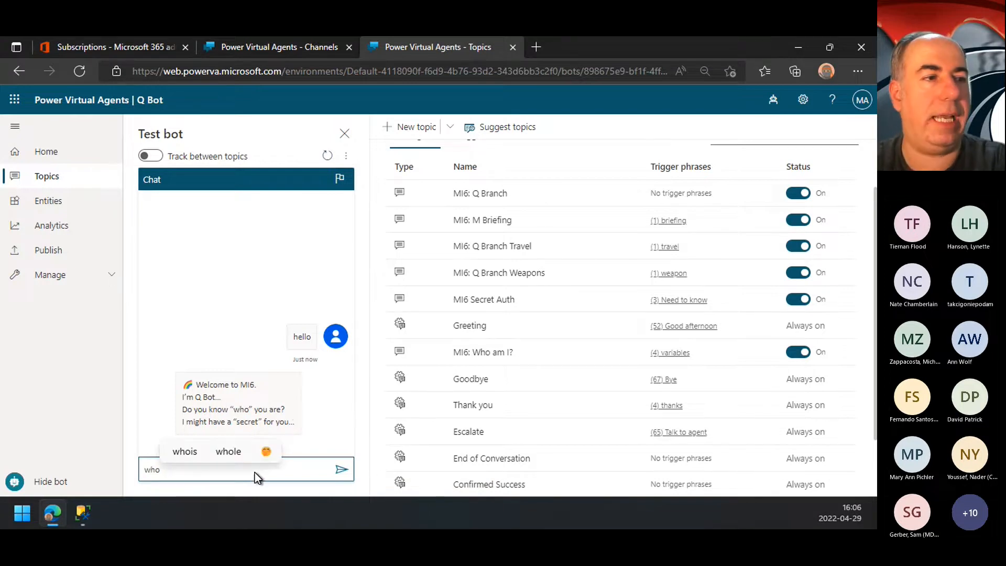
pyautogui.press('Return')
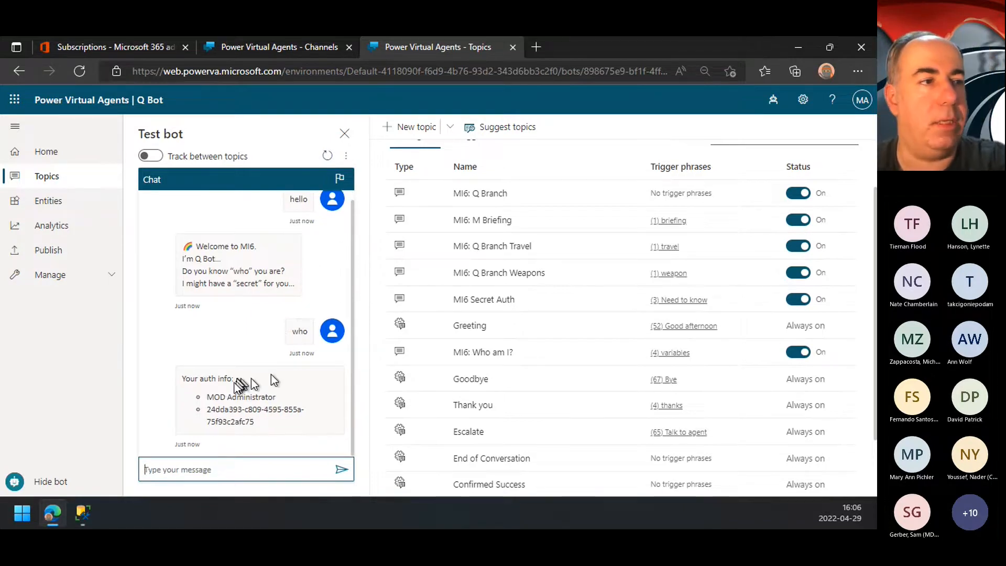
pyautogui.click(243, 395)
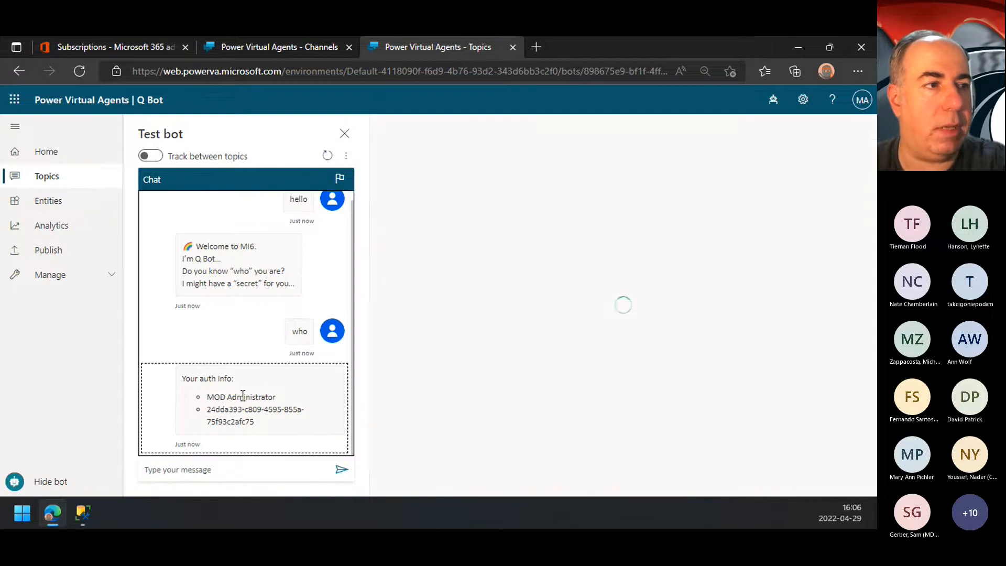
pyautogui.doubleClick(243, 394)
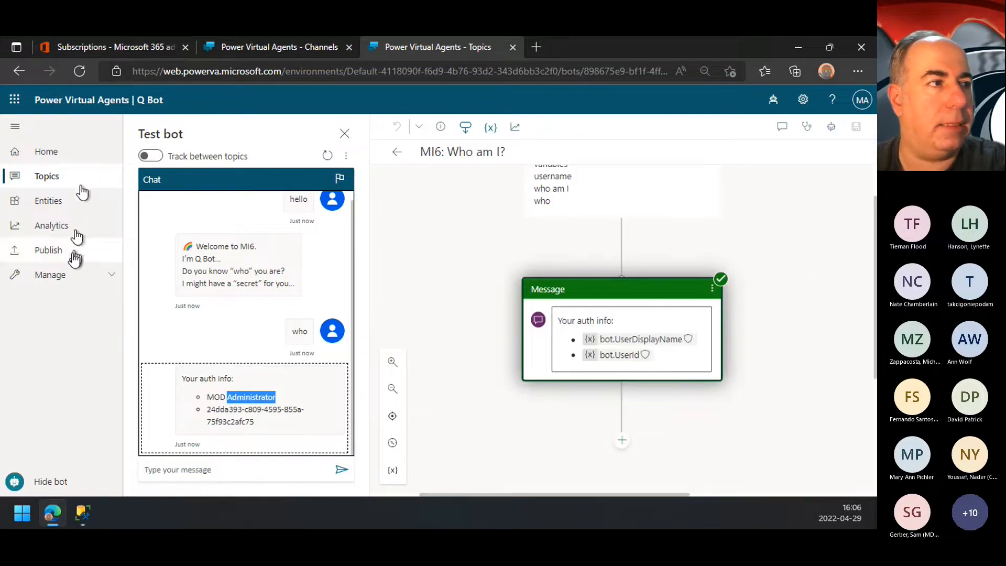
# Step: Review the authentication options in Q Bot's security settings and close them without changes
pyautogui.click(68, 272)
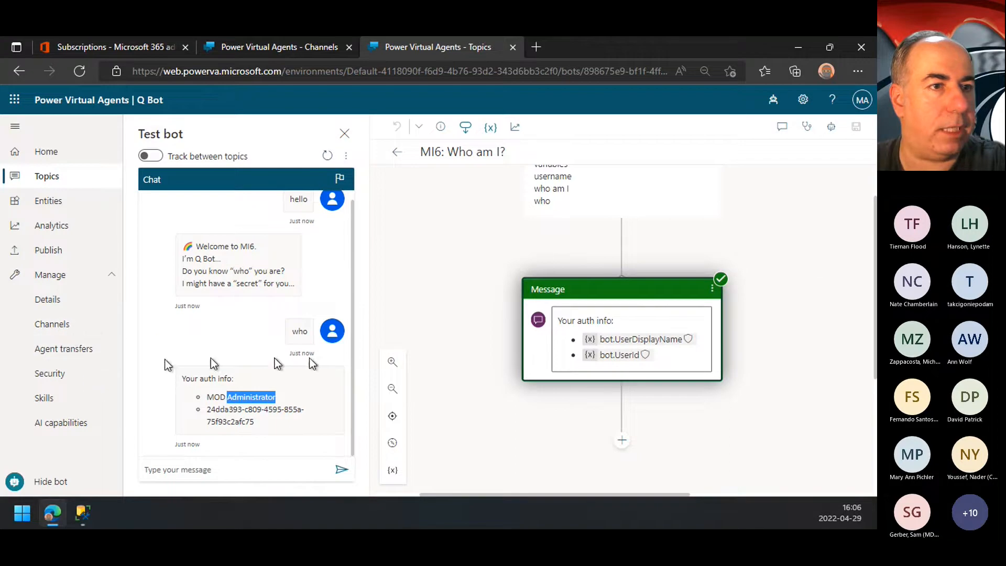
pyautogui.click(51, 373)
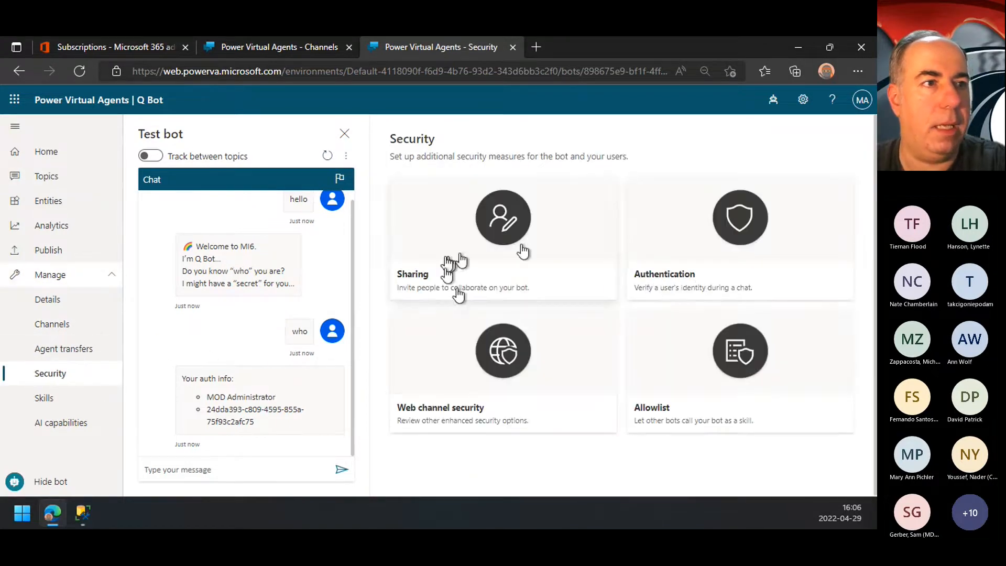
pyautogui.click(725, 274)
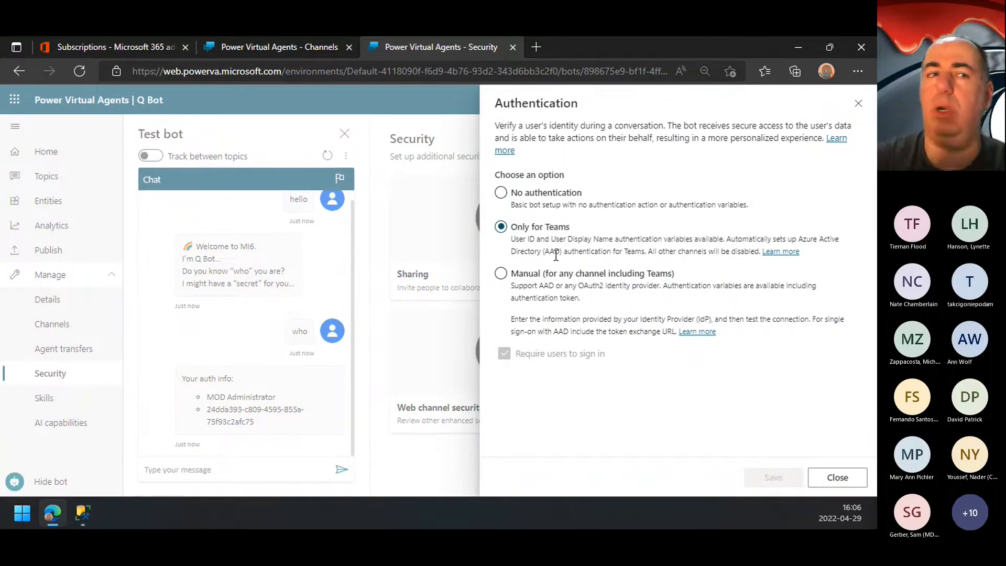
pyautogui.click(837, 477)
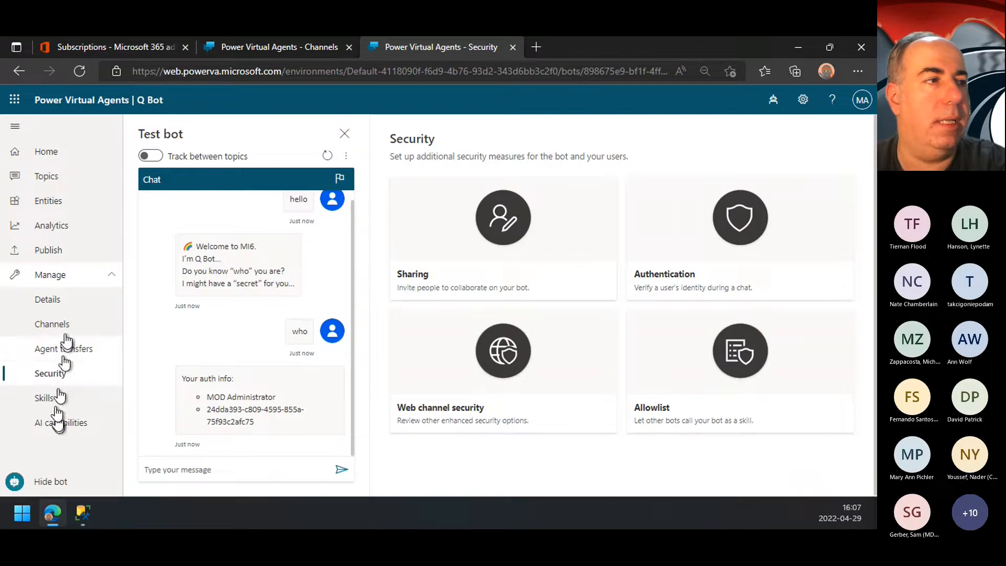
# Step: Reopen the "MI6: Who am I?" topic from the auth info reply and list the variables available for its message
pyautogui.doubleClick(237, 407)
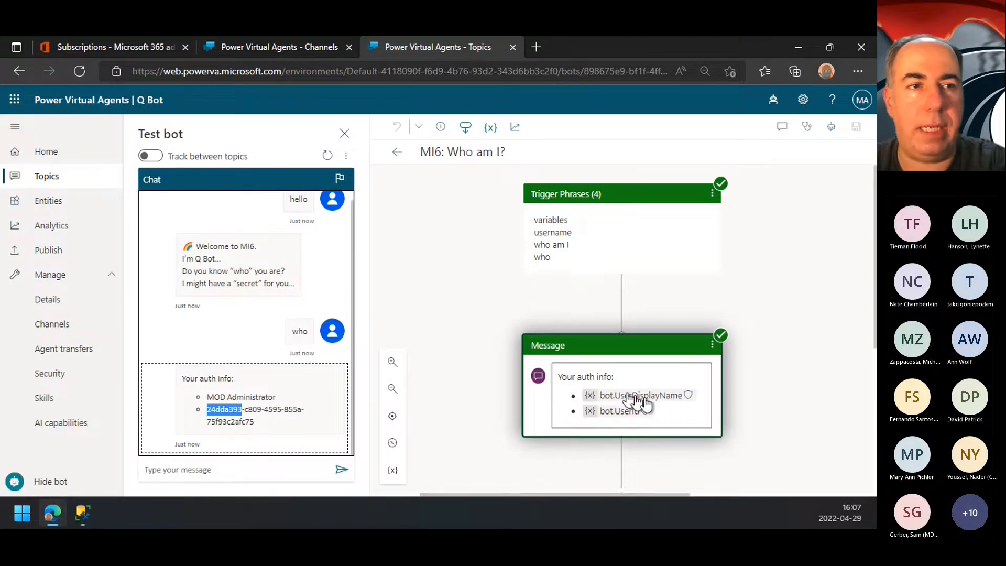
pyautogui.click(658, 402)
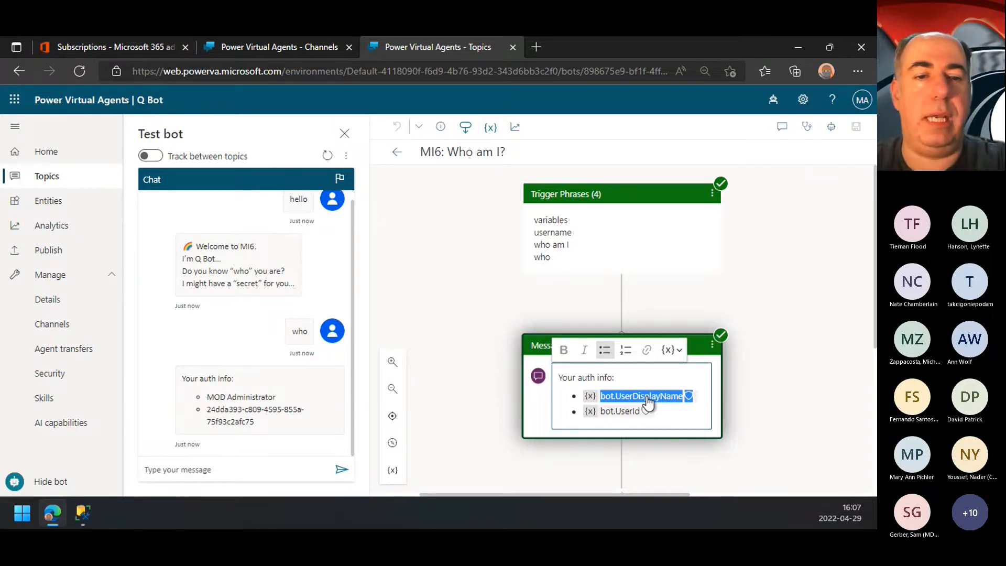
pyautogui.click(671, 350)
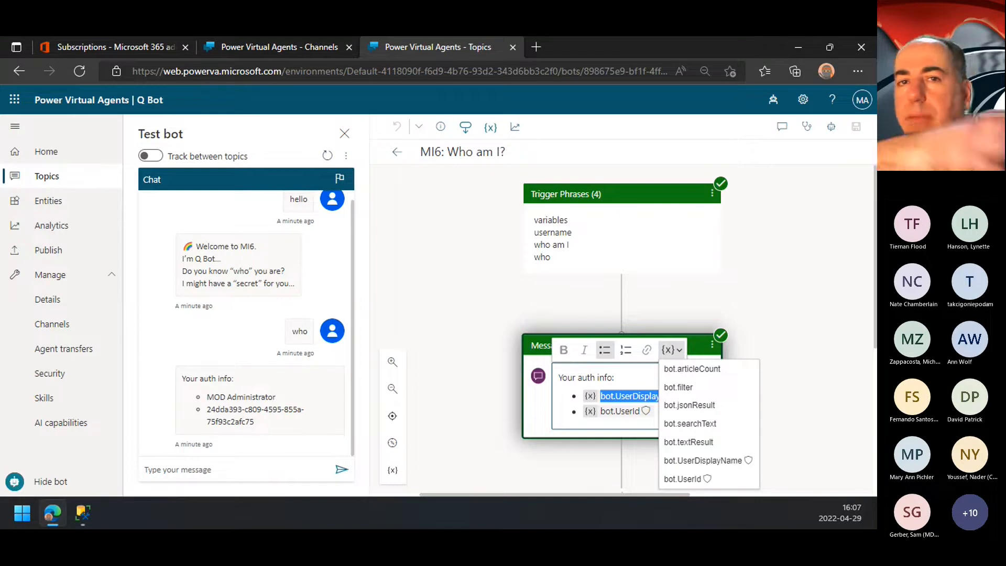
# Step: Leave the "MI6: Who am I?" topic, switch from Q Bot to MI6 Bot and show its list of topics
pyautogui.click(259, 423)
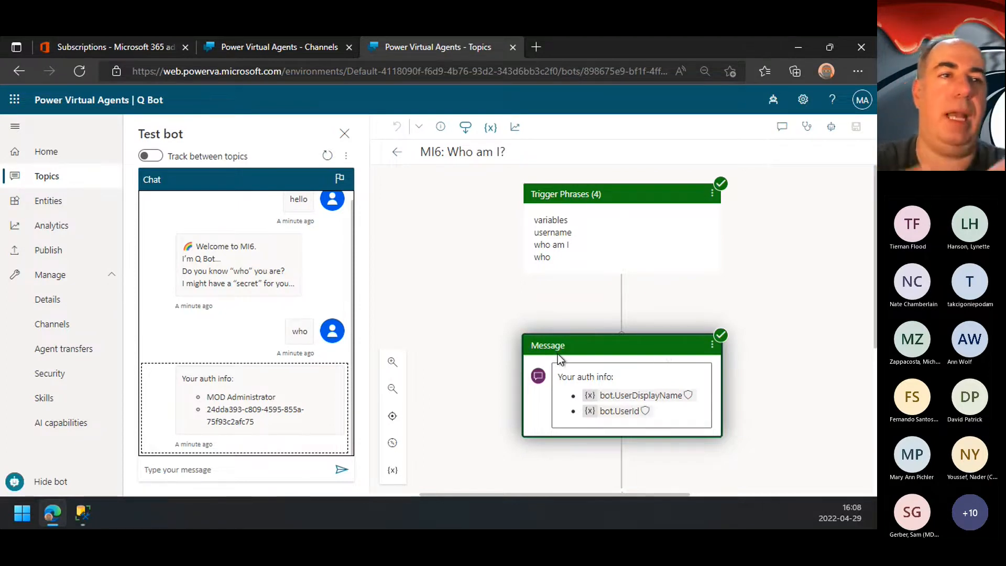
pyautogui.scroll(-2, 558, 354)
pyautogui.scroll(2, 558, 354)
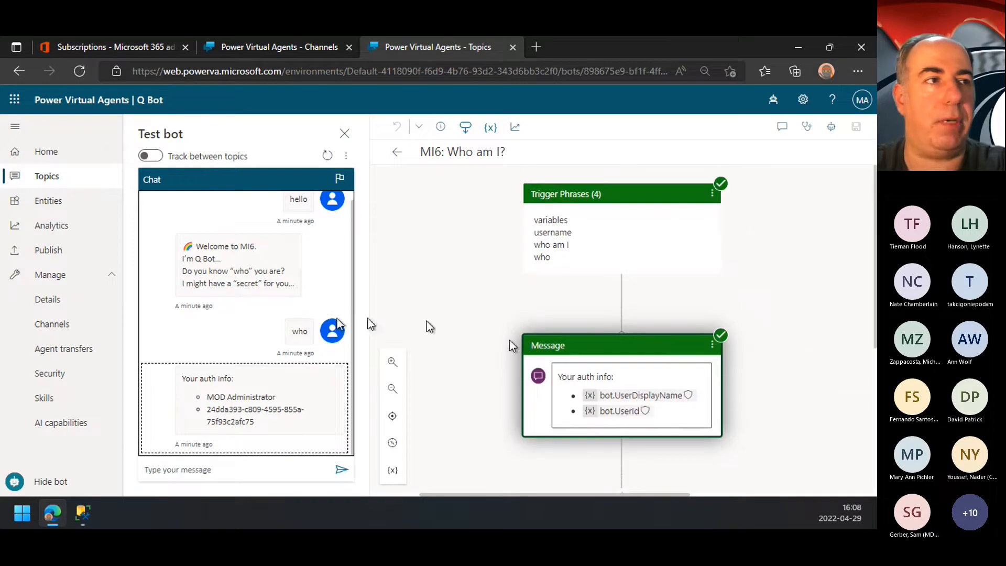
pyautogui.click(388, 152)
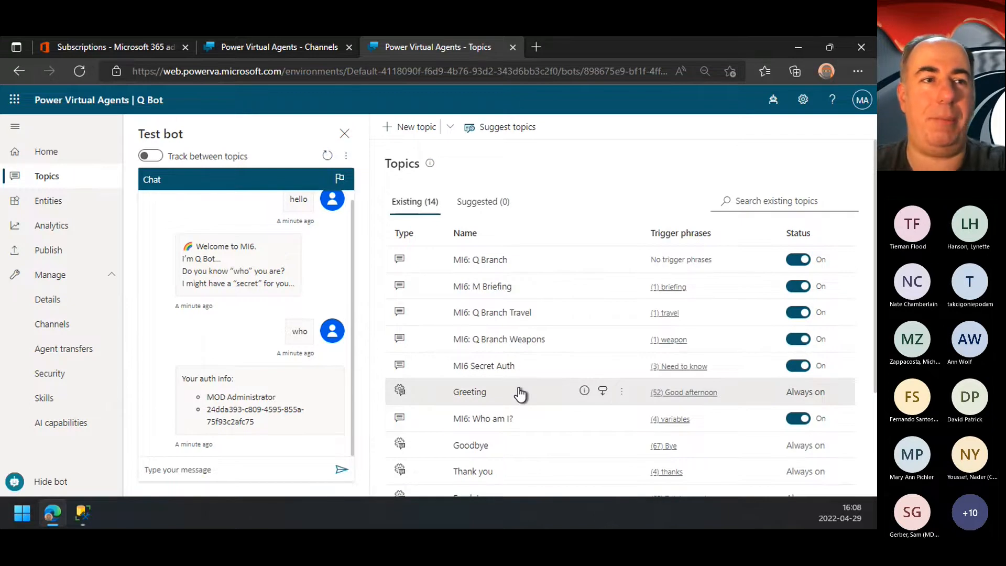
pyautogui.click(774, 101)
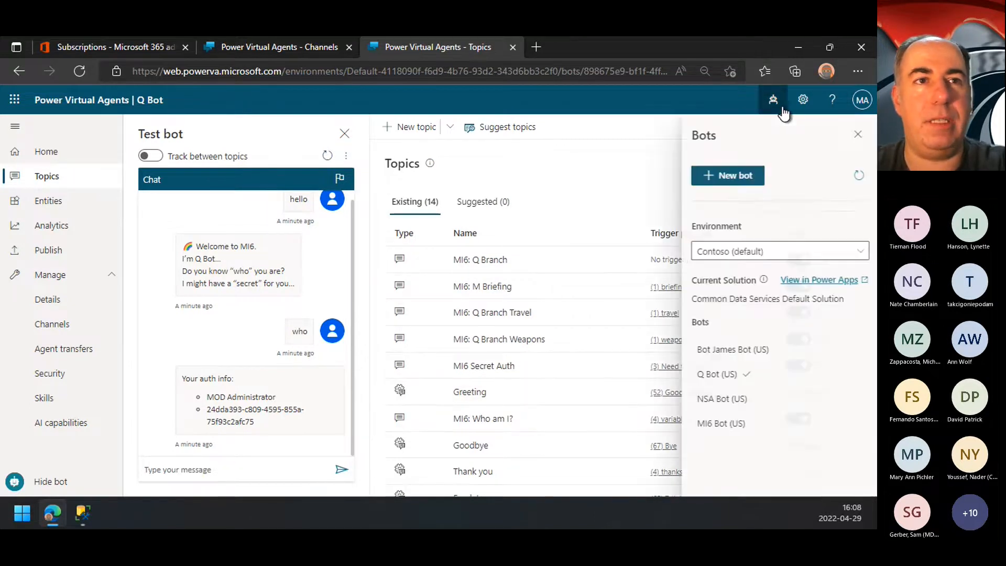
pyautogui.click(724, 424)
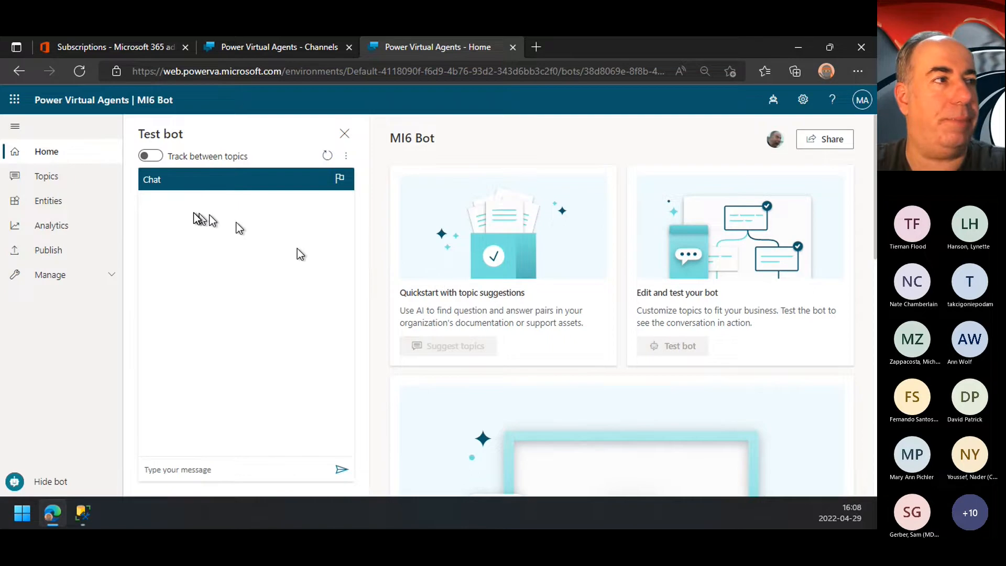
pyautogui.click(61, 178)
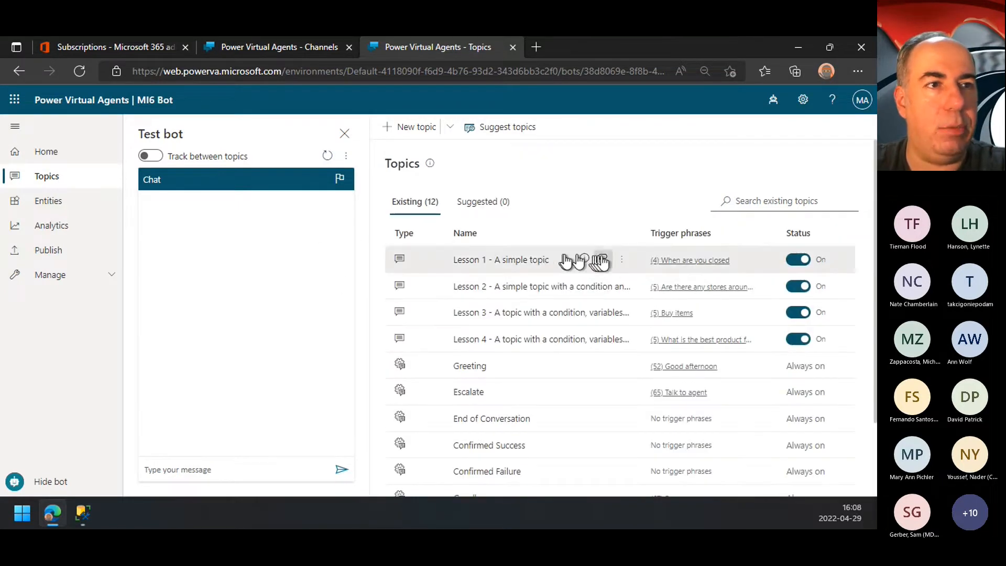
# Step: Delete the topics "Lesson 1 - A simple topic" and "Lesson 2 - A simple topic with a condition and variable" from MI6 Bot
pyautogui.click(621, 260)
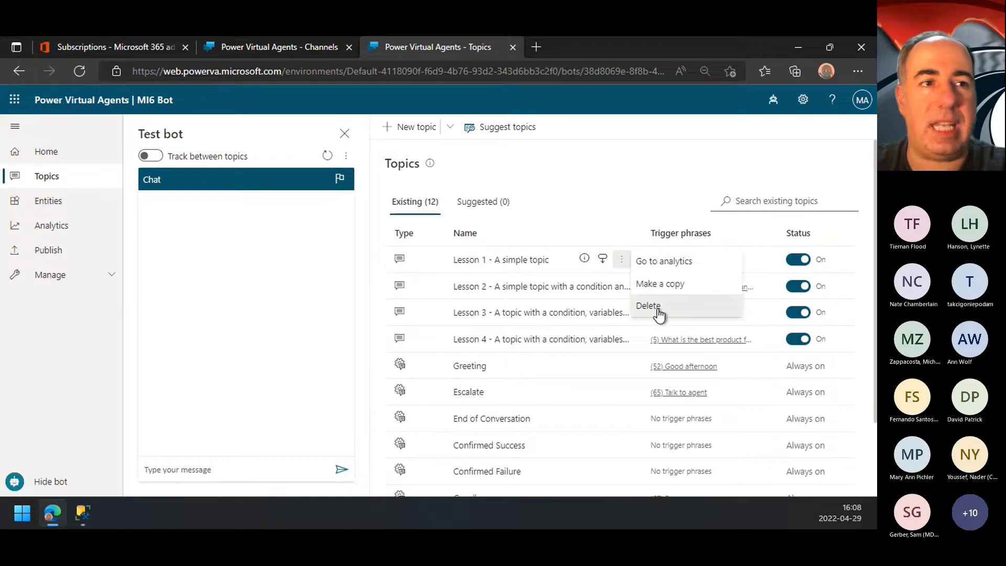
pyautogui.click(656, 309)
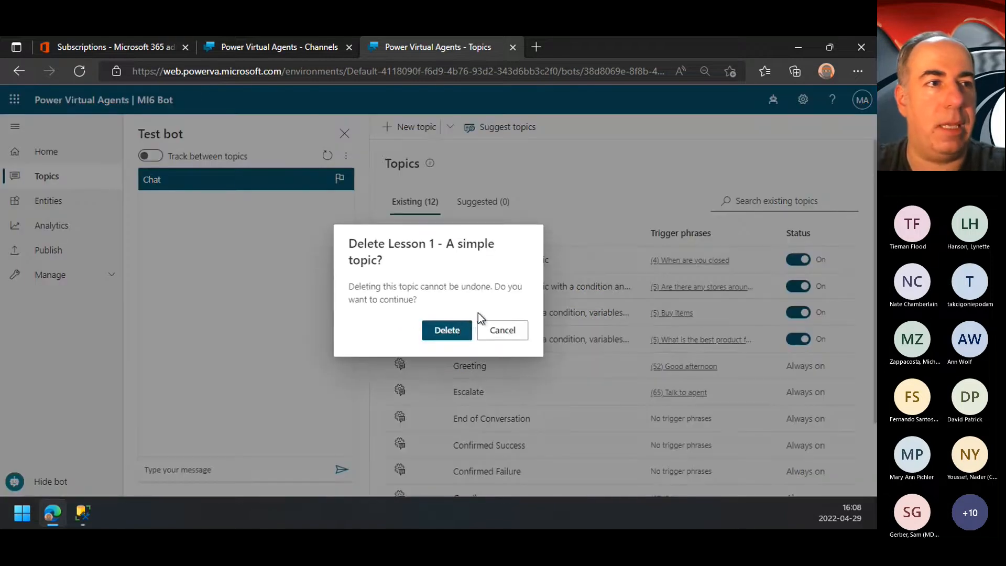
pyautogui.click(457, 330)
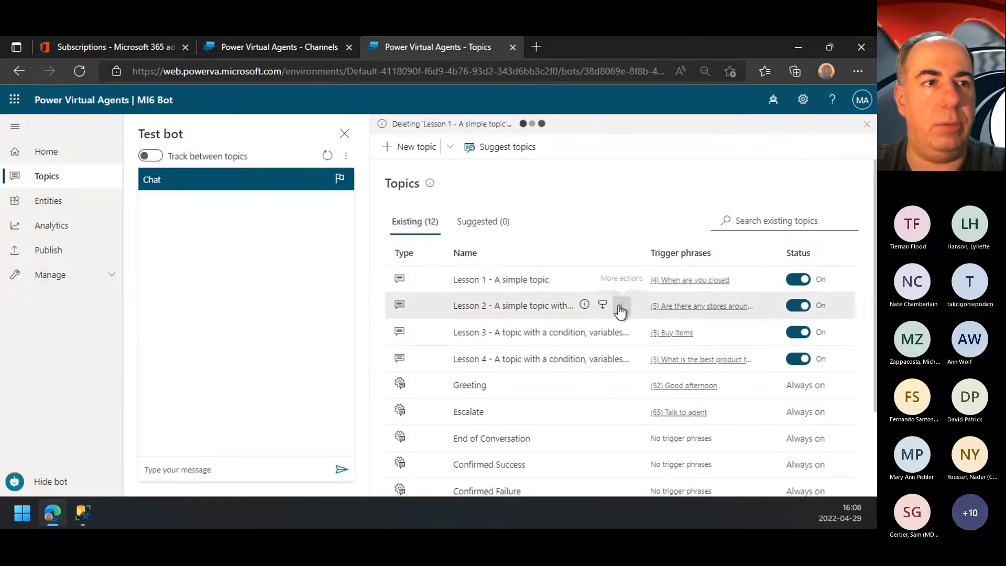
pyautogui.click(621, 306)
pyautogui.click(661, 352)
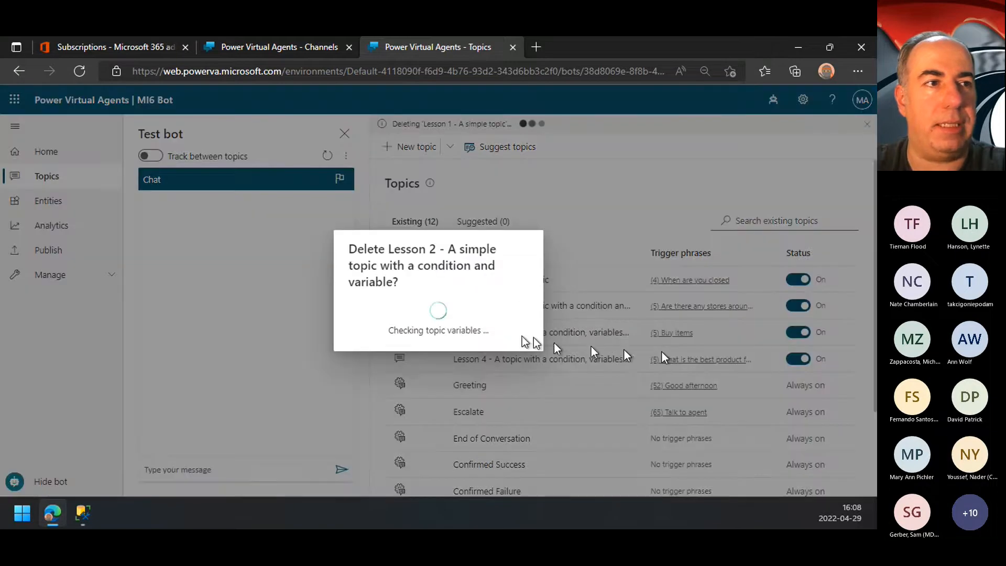
pyautogui.click(446, 344)
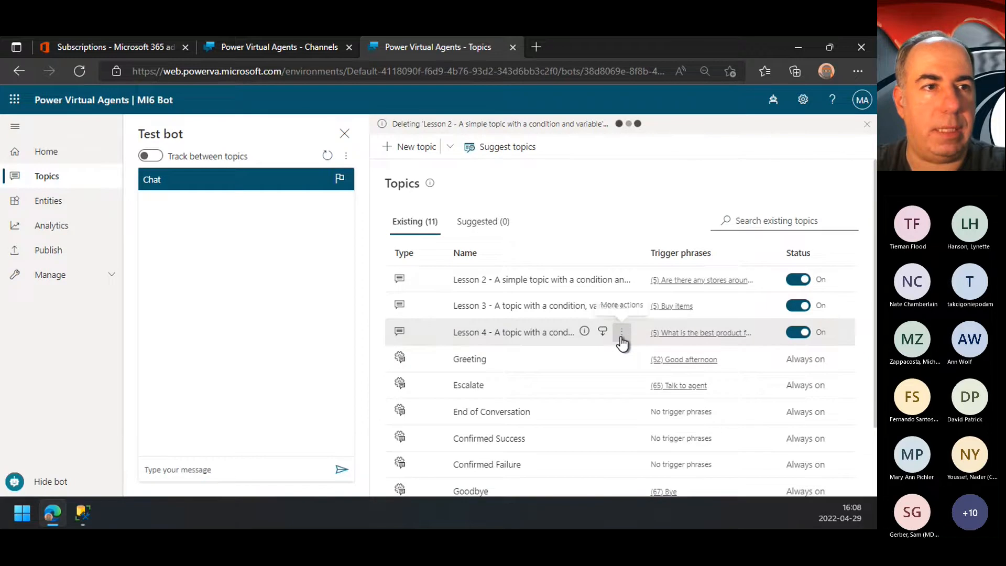
# Step: Delete the topic "Lesson 4 - A topic with a condition, variables and custom entity" from MI6 Bot
pyautogui.click(629, 333)
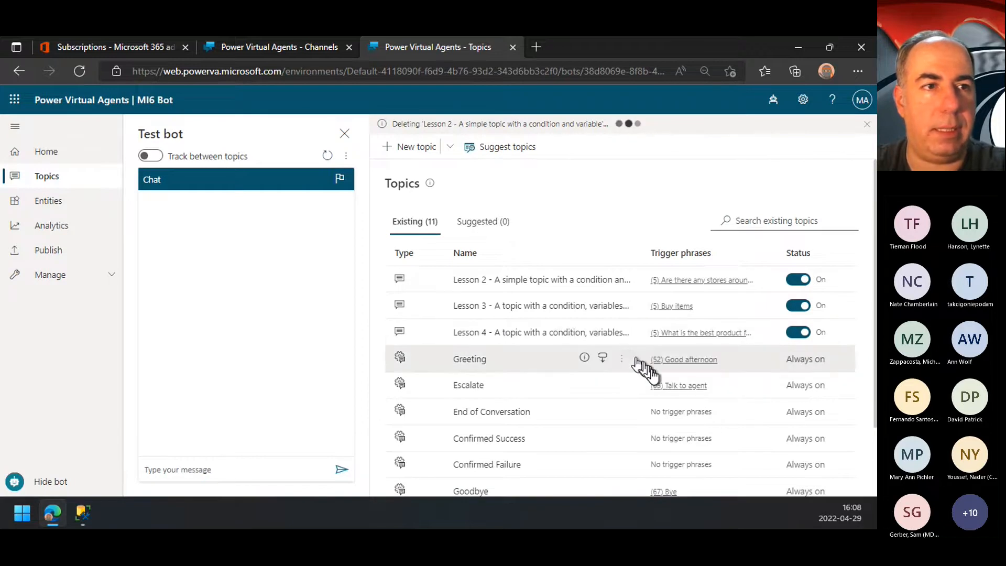
pyautogui.click(622, 332)
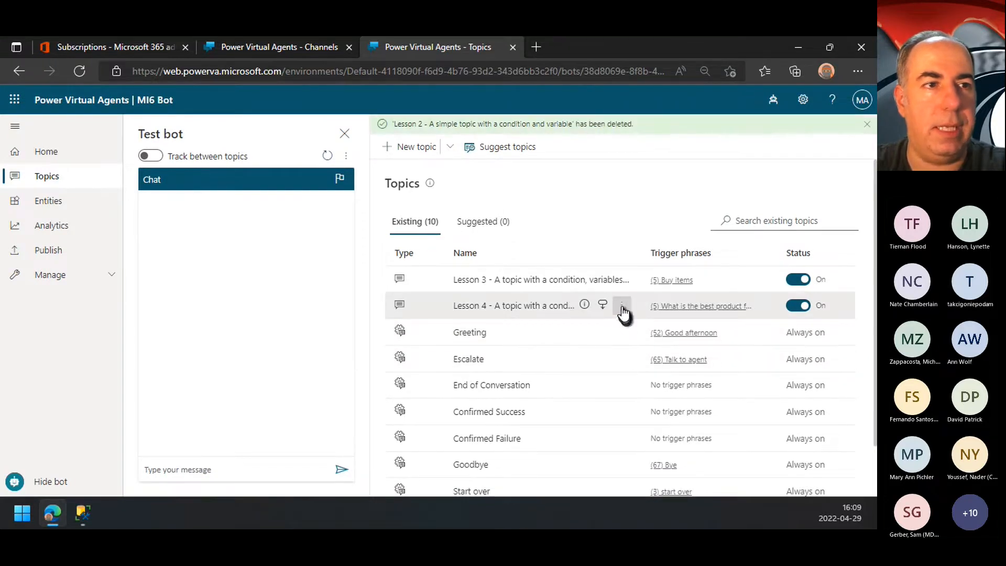
pyautogui.click(626, 307)
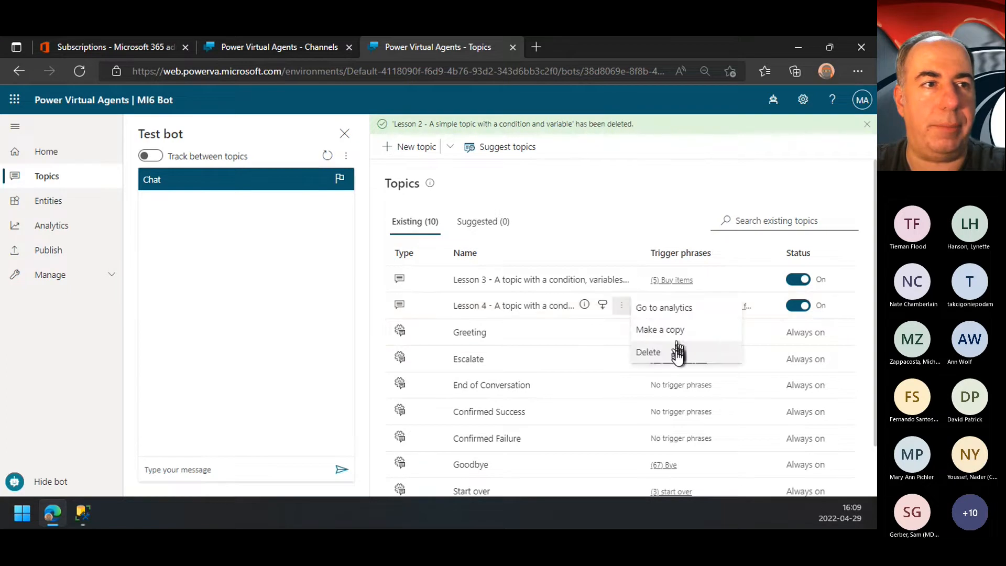
pyautogui.click(655, 352)
pyautogui.click(445, 340)
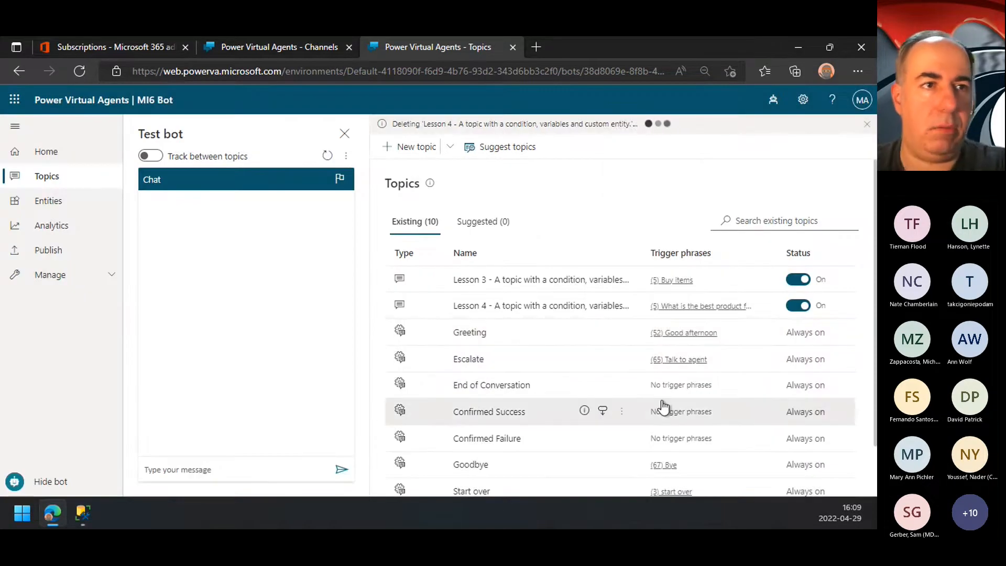
# Step: Delete the topic "Lesson 3 - A topic with a condition, variables and a pre-built entity" from MI6 Bot
pyautogui.click(623, 283)
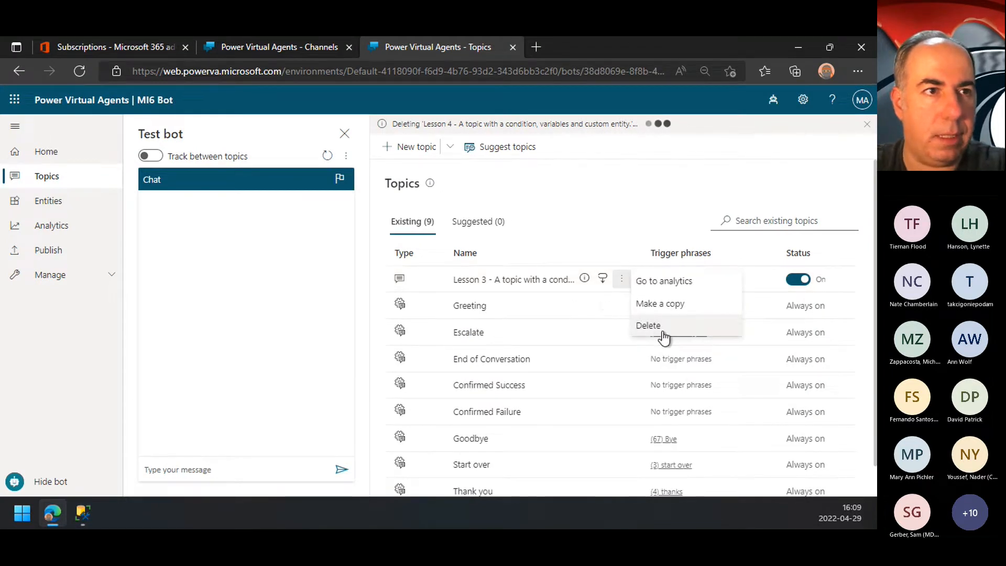
pyautogui.click(623, 283)
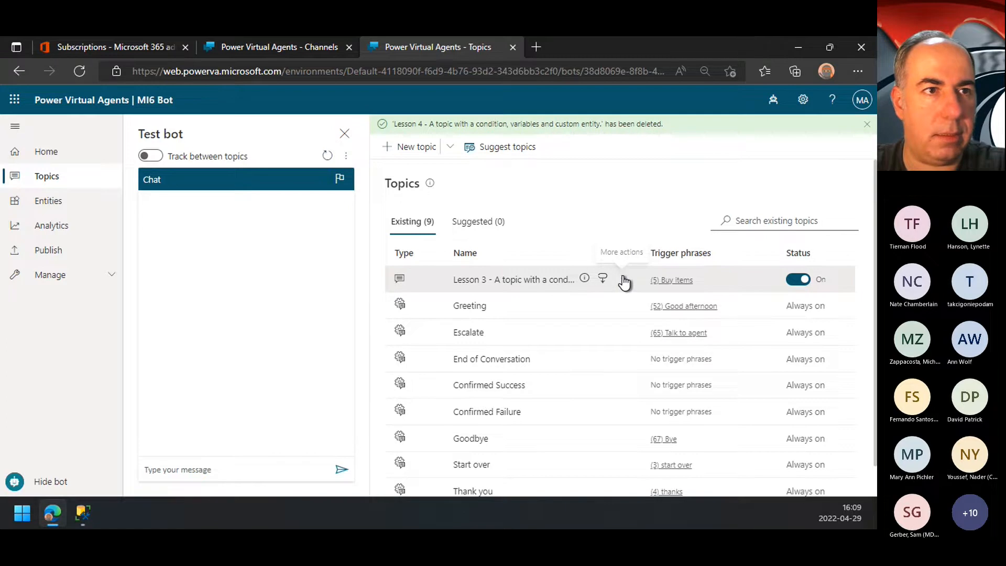
pyautogui.click(622, 281)
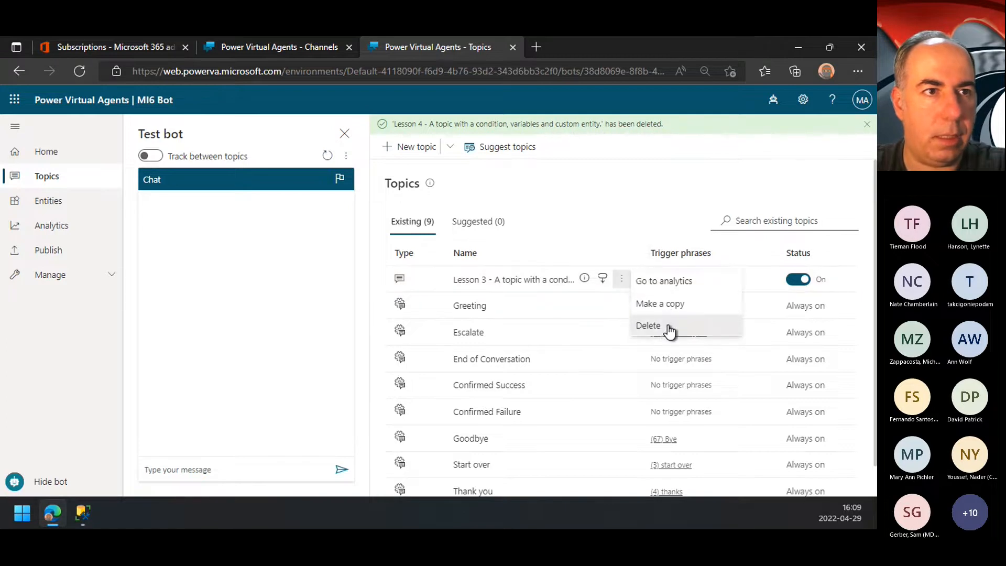
pyautogui.click(649, 326)
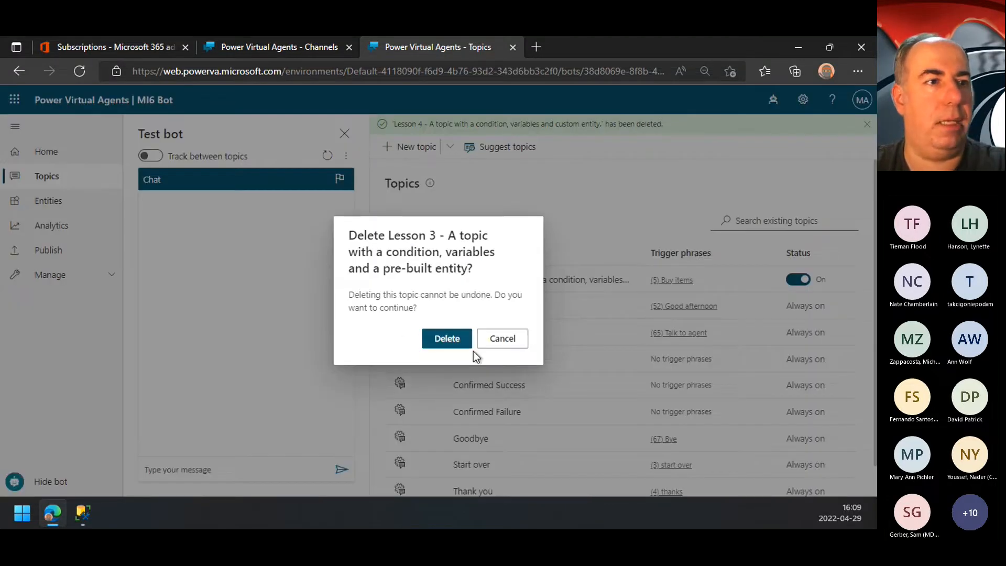
pyautogui.click(463, 341)
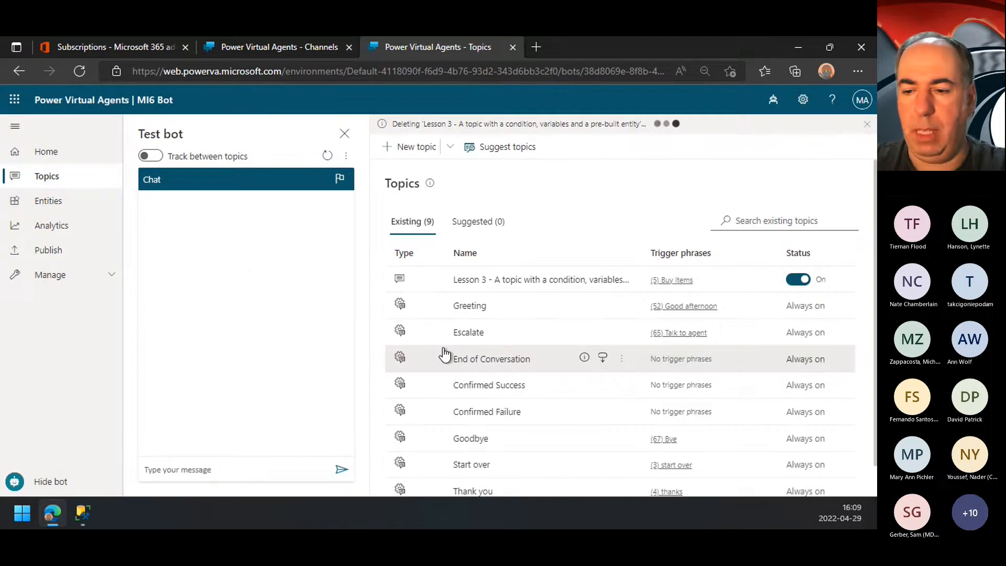
# Step: Show the browser in full screen and open the Greeting topic with the site navigation collapsed
pyautogui.press('F11')
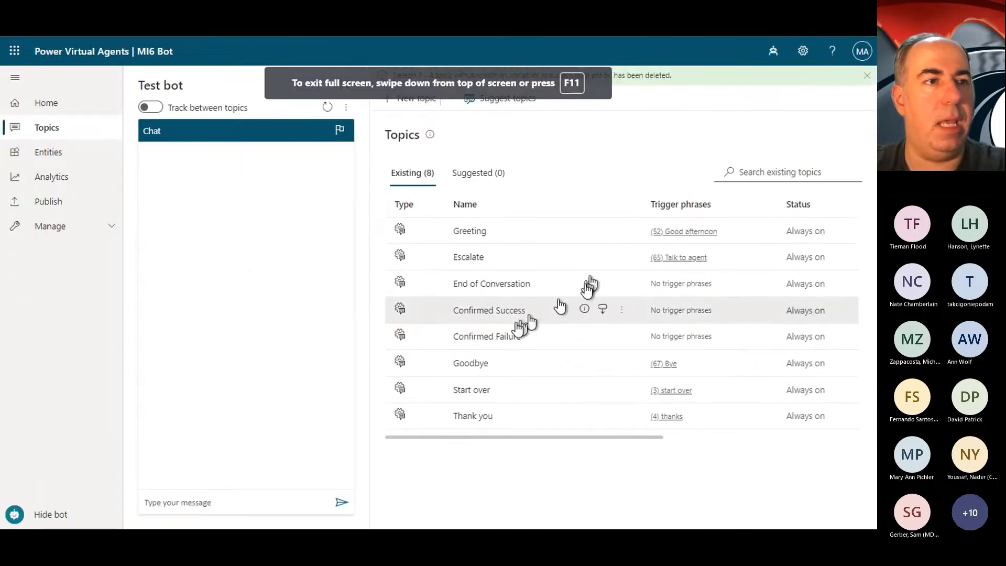
pyautogui.click(476, 234)
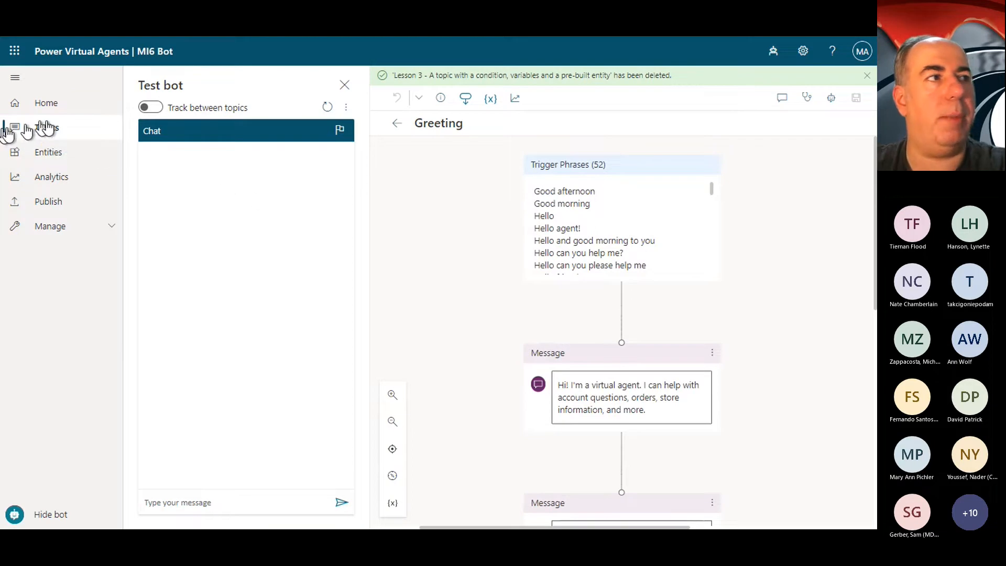
pyautogui.click(16, 79)
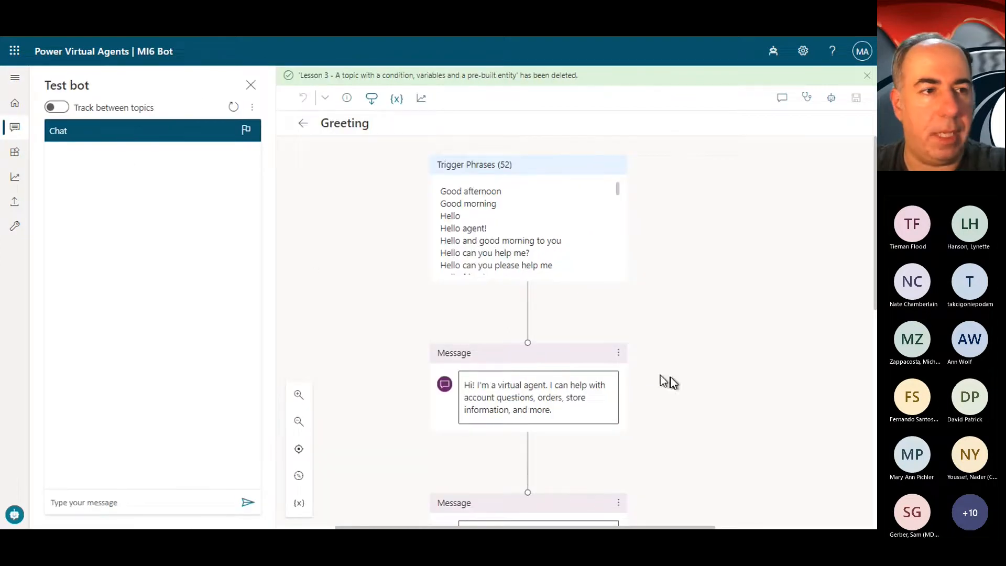
# Step: Replace the Greeting topic's first message with "🌈 Welcome to MI6. I'm Q Bot... Do you know 'who' you are? I might have a 'secret' for you..."
pyautogui.scroll(-2, 559, 398)
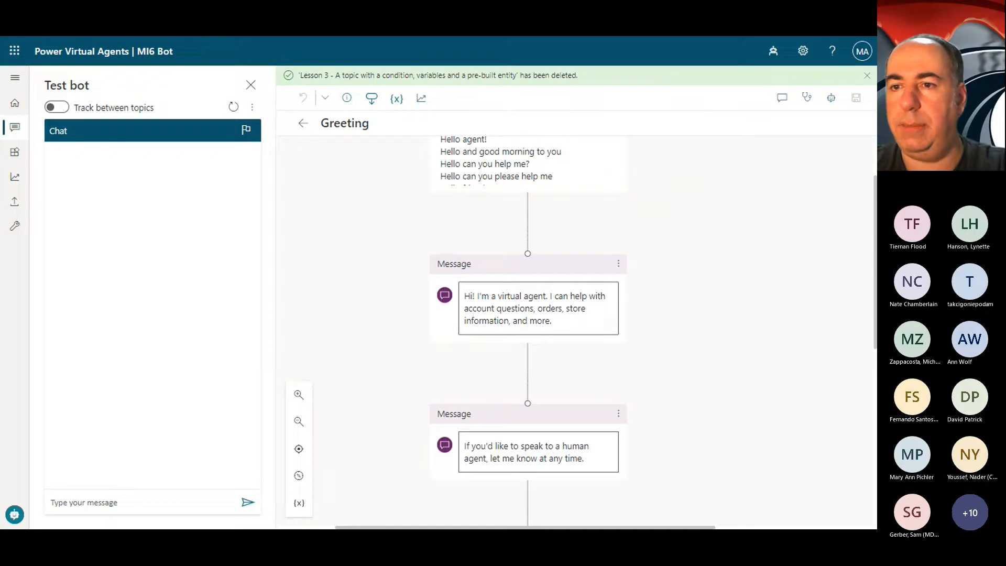
pyautogui.moveTo(581, 307); pyautogui.dragTo(465, 277)
pyautogui.hotkey('ctrl', 'v')
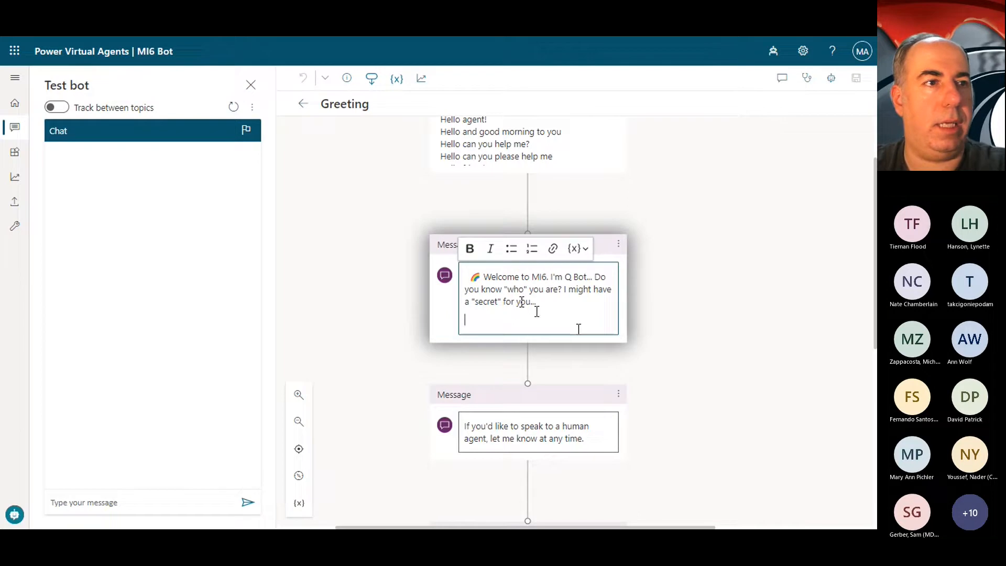
pyautogui.click(483, 289)
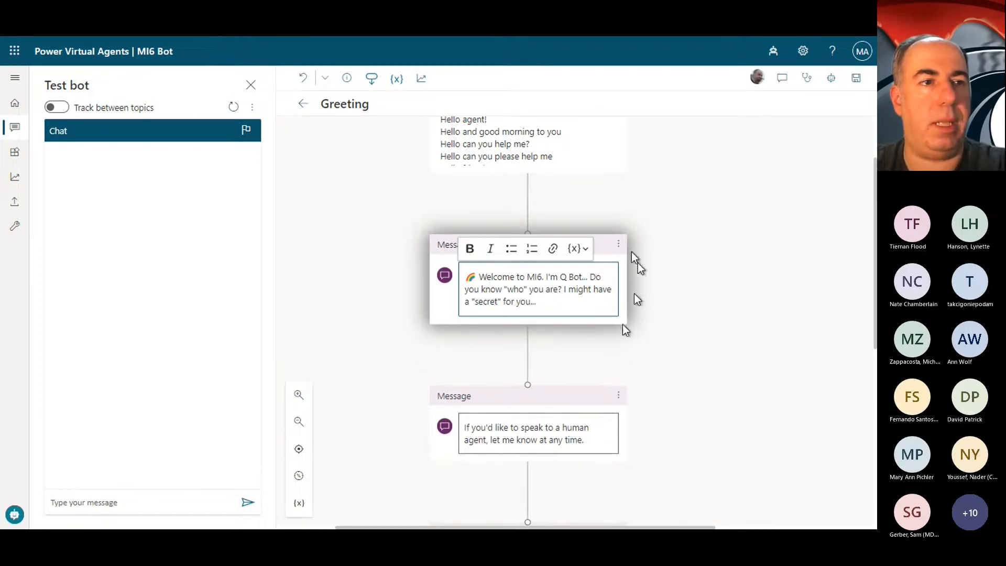
# Step: Delete the Greeting topic's two follow-up messages about speaking to a human agent and what help is needed
pyautogui.click(617, 397)
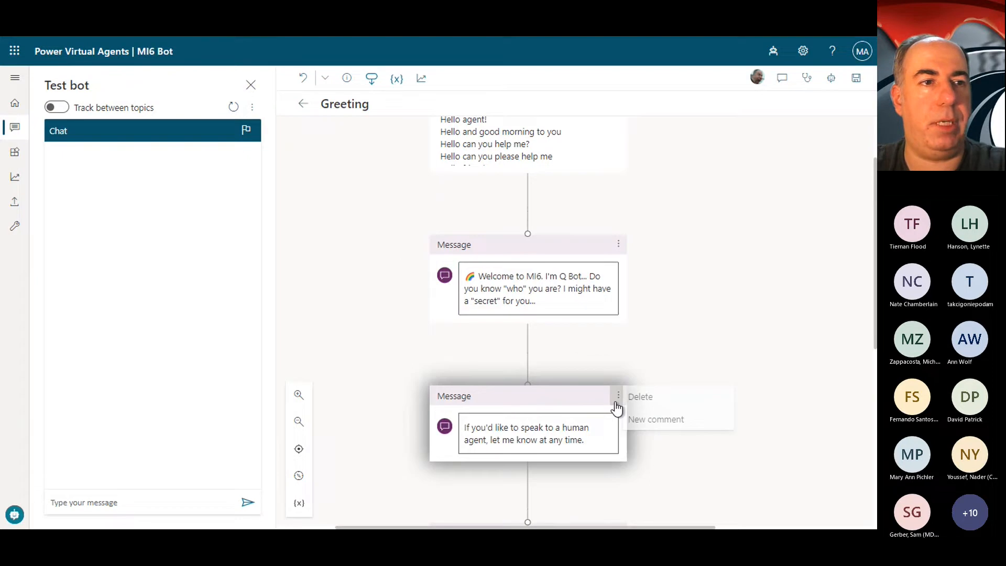
pyautogui.click(673, 397)
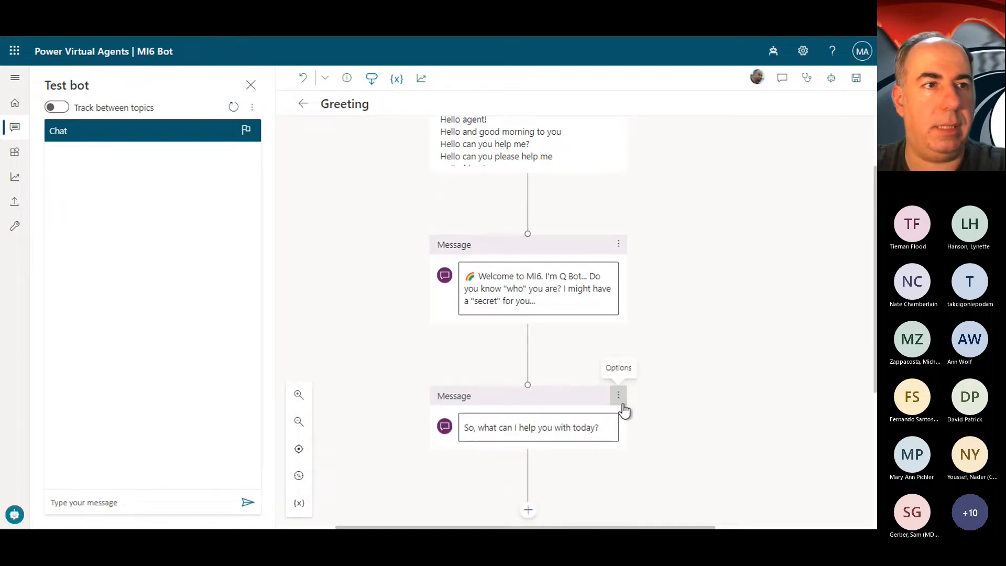
pyautogui.click(622, 405)
pyautogui.click(661, 396)
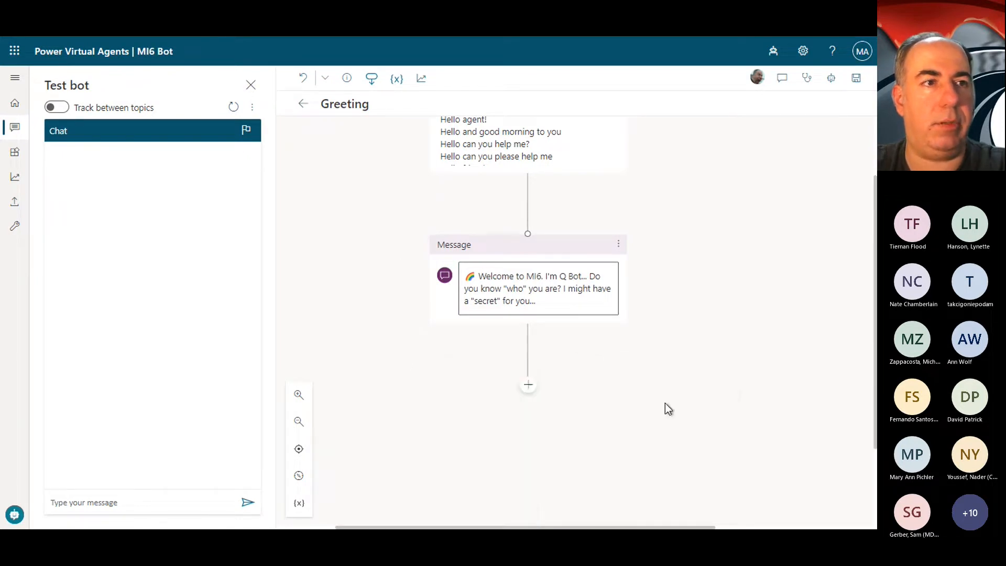
# Step: Break the welcome message into separate lines before "I'm Q Bot..." and before "Do you know", and save the Greeting topic
pyautogui.click(583, 287)
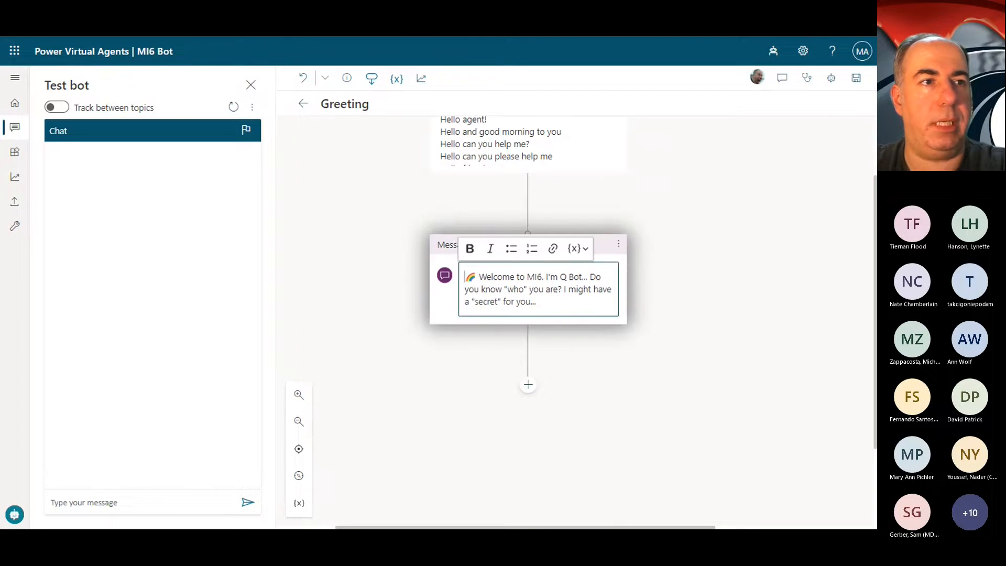
pyautogui.press('Return')
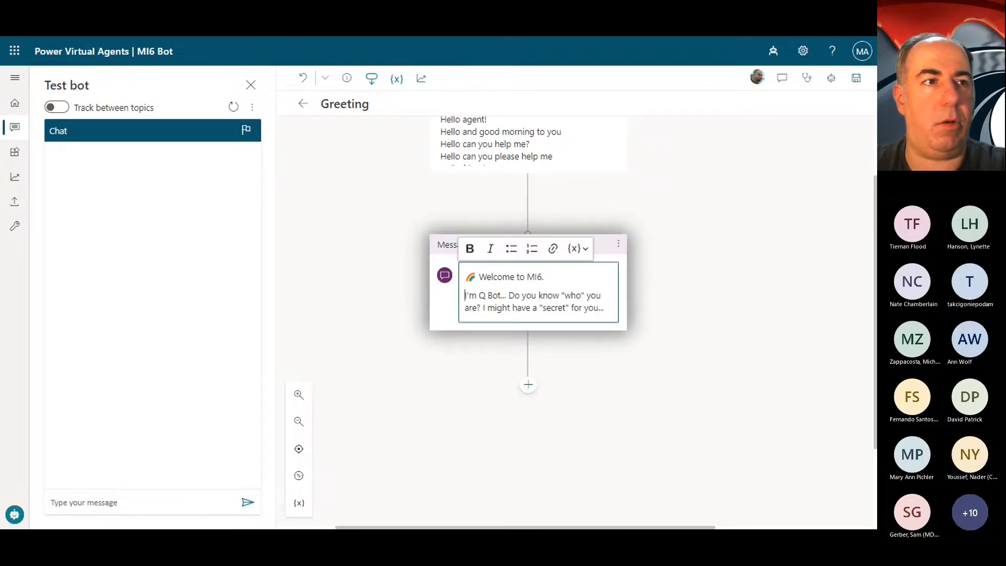
pyautogui.press('Return')
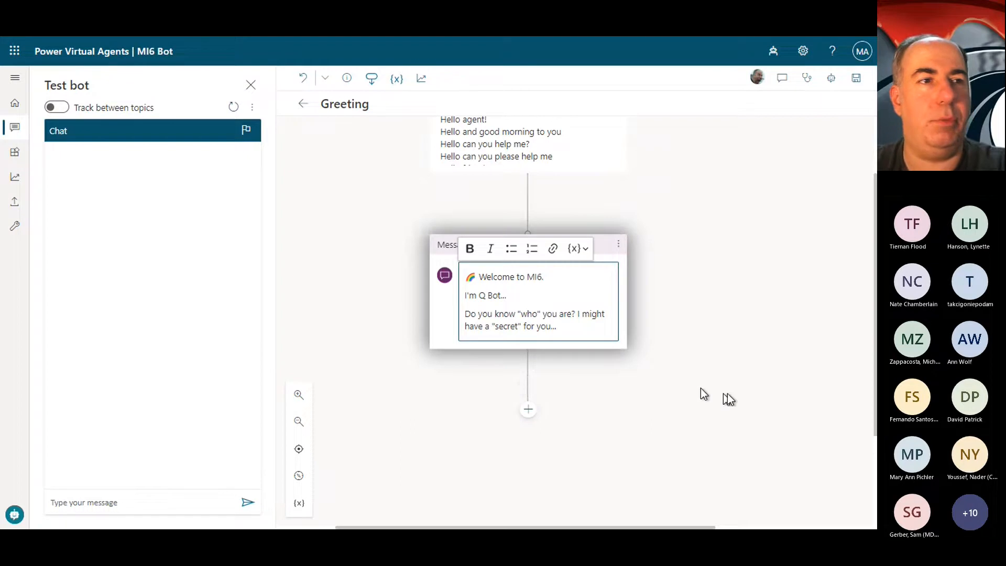
pyautogui.click(727, 303)
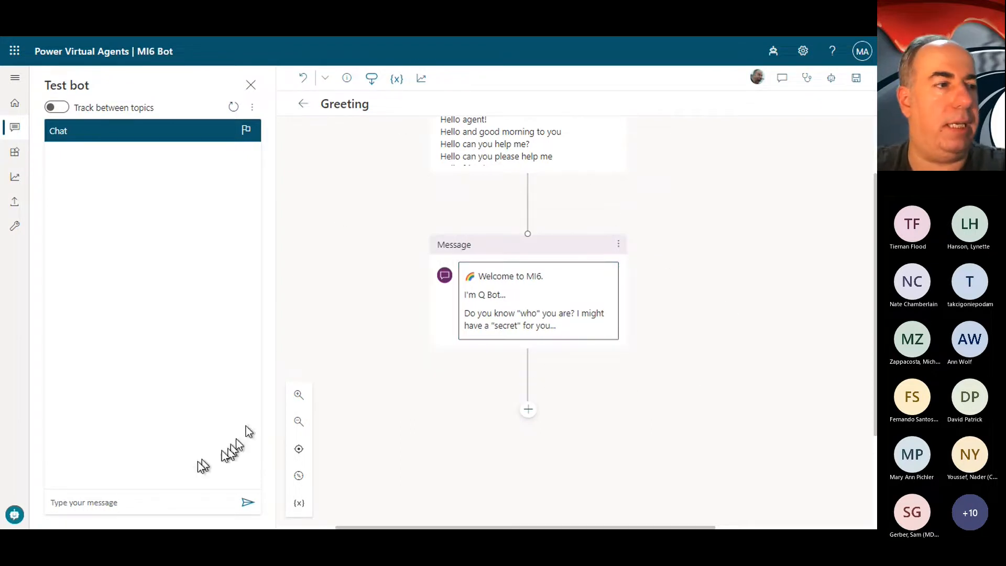
pyautogui.click(130, 506)
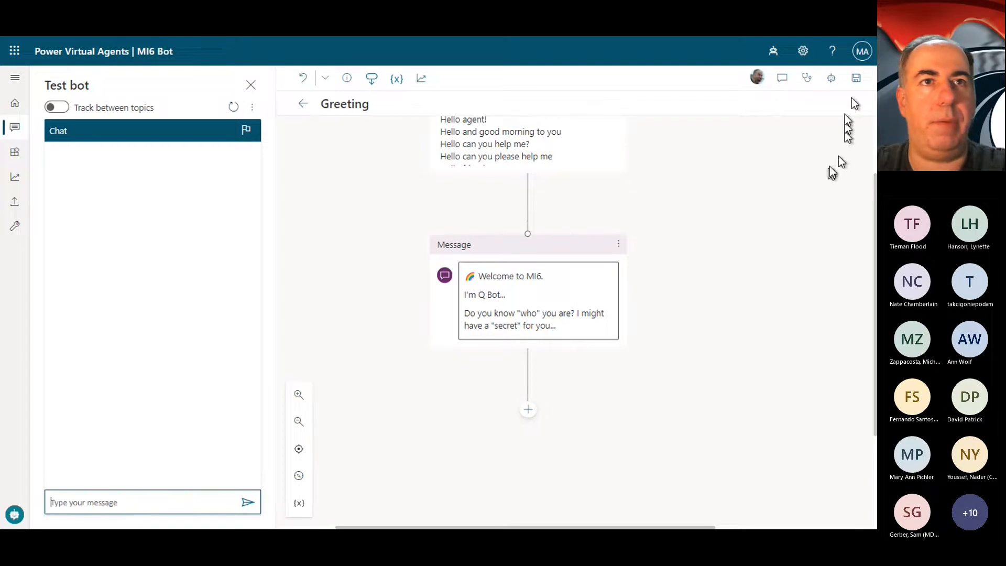
pyautogui.click(856, 78)
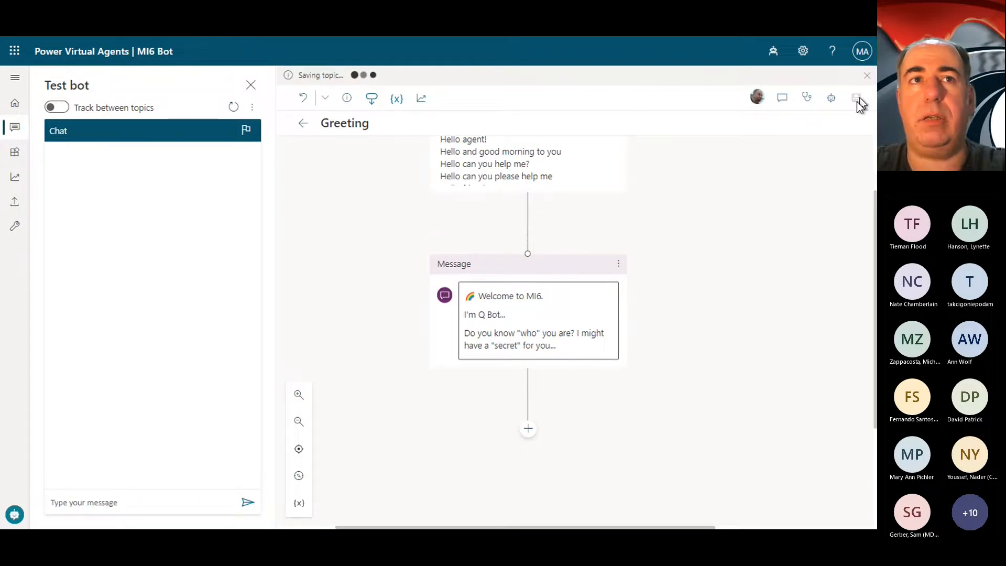
# Step: Test the Greeting topic by sending "hello" to the bot in the test chat
pyautogui.click(99, 504)
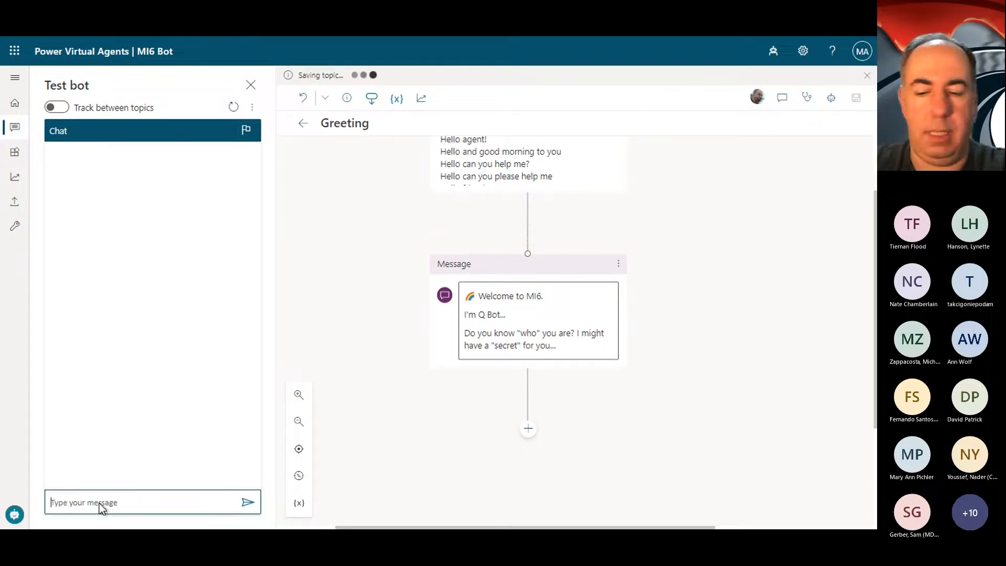
pyautogui.write('hel')
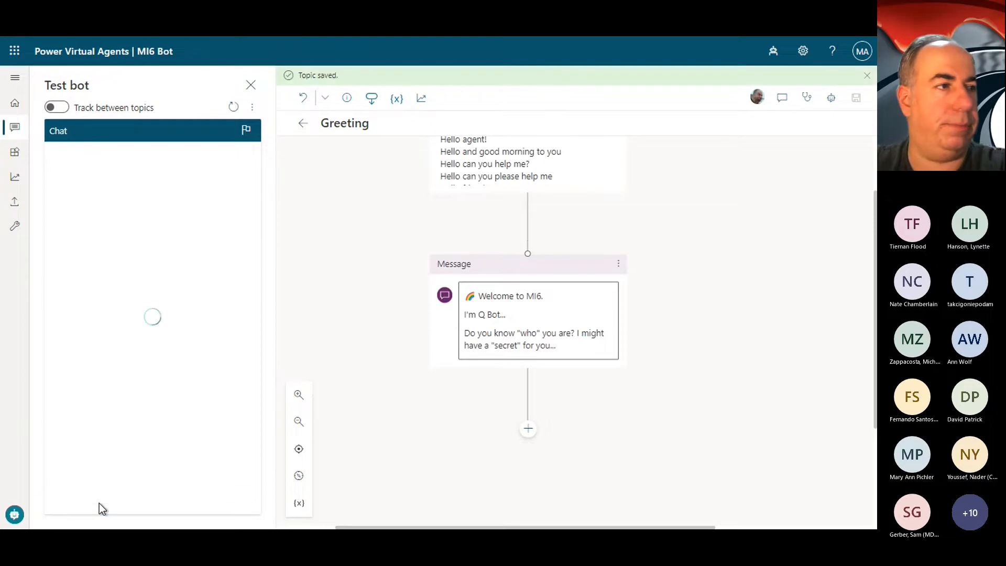
pyautogui.click(149, 510)
pyautogui.write('hello')
pyautogui.press('Return')
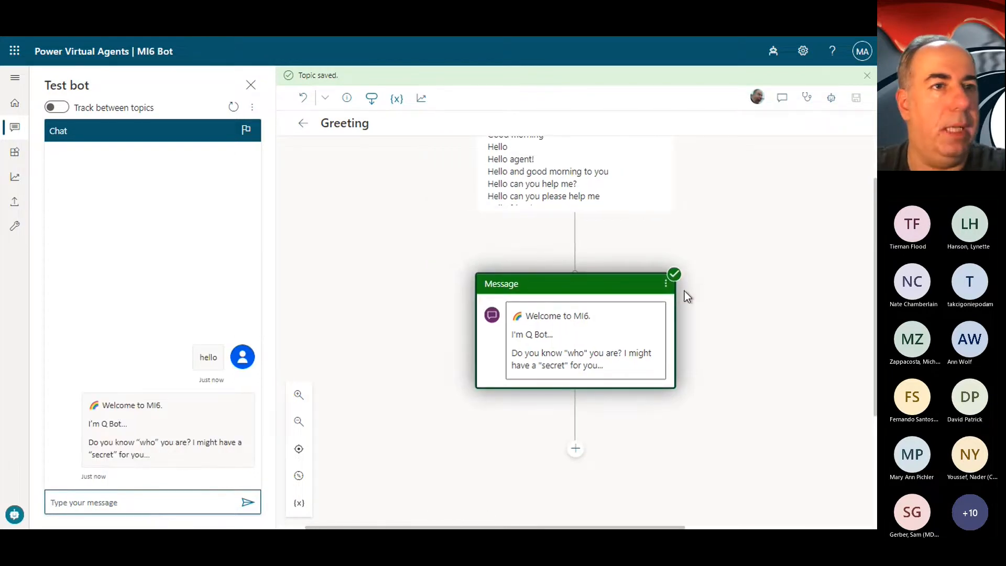
# Step: Replace the Goodbye topic's message with "Were you expecting an exploding pen? We don't really go in for that any more." Goodbye, Mr.Bond..
pyautogui.click(303, 123)
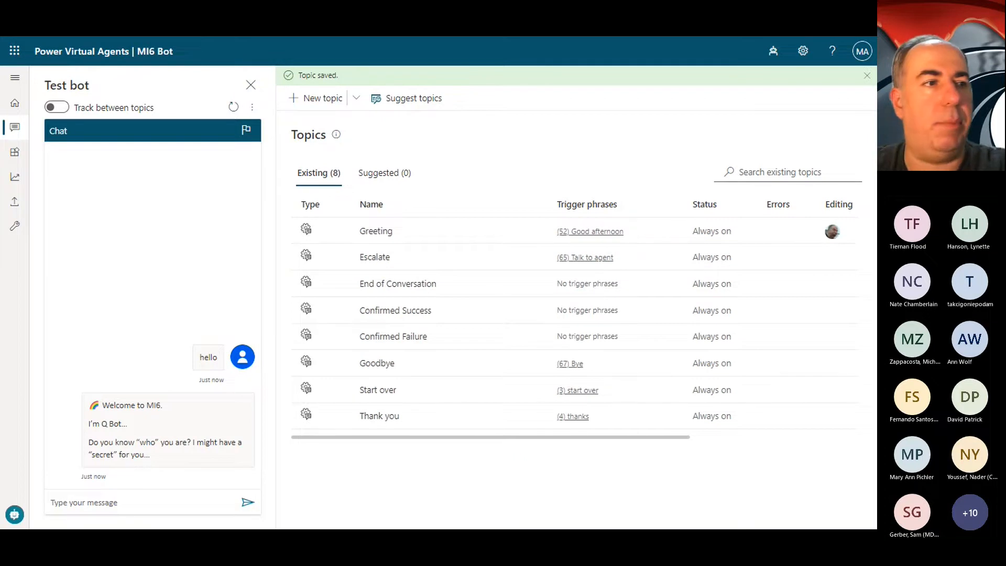
pyautogui.click(391, 364)
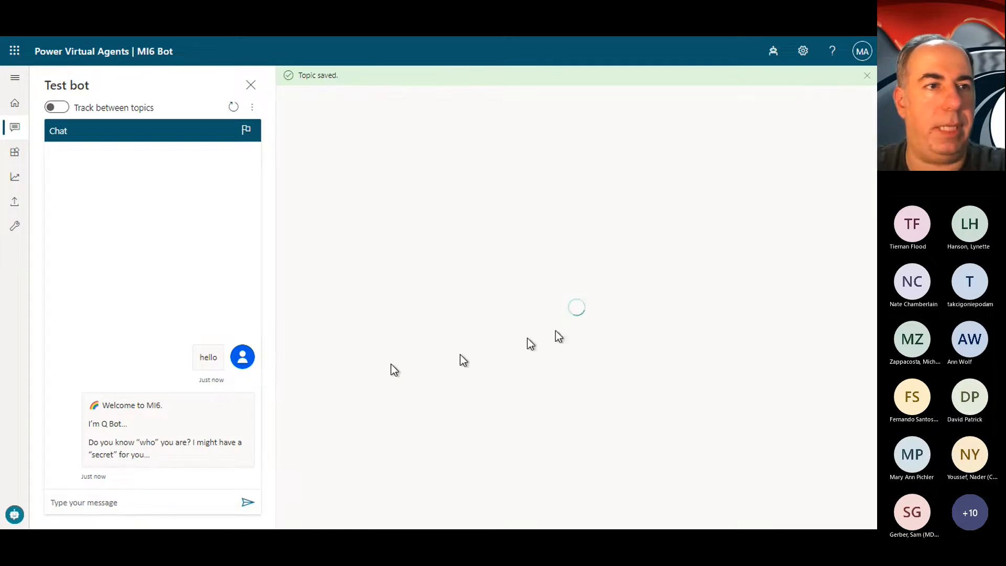
pyautogui.click(647, 361)
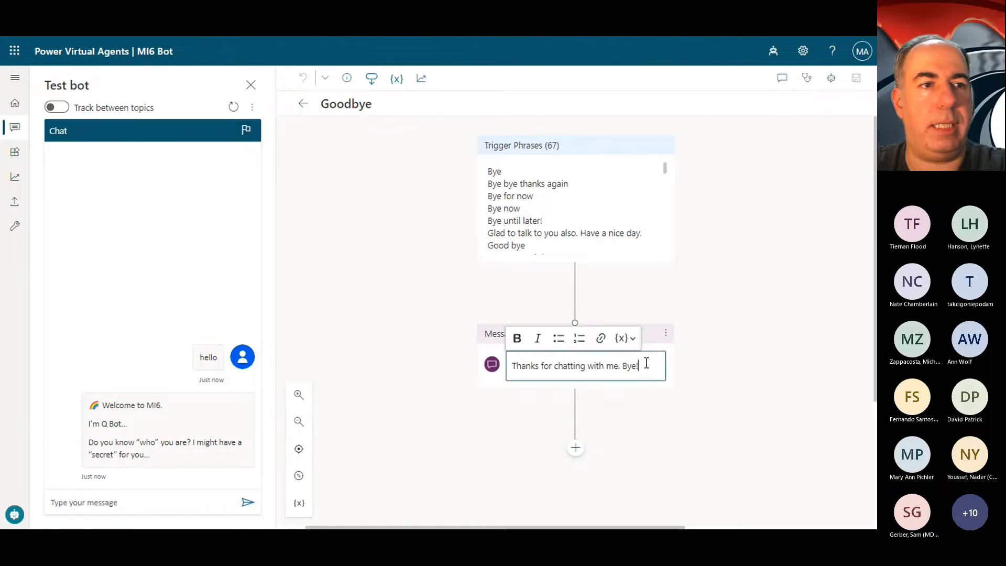
pyautogui.hotkey('ctrl', 'a')
pyautogui.write('"Were you expecting an exploding pen? We don\'t really go in for that any more." Goodbye, Mr.Bond...')
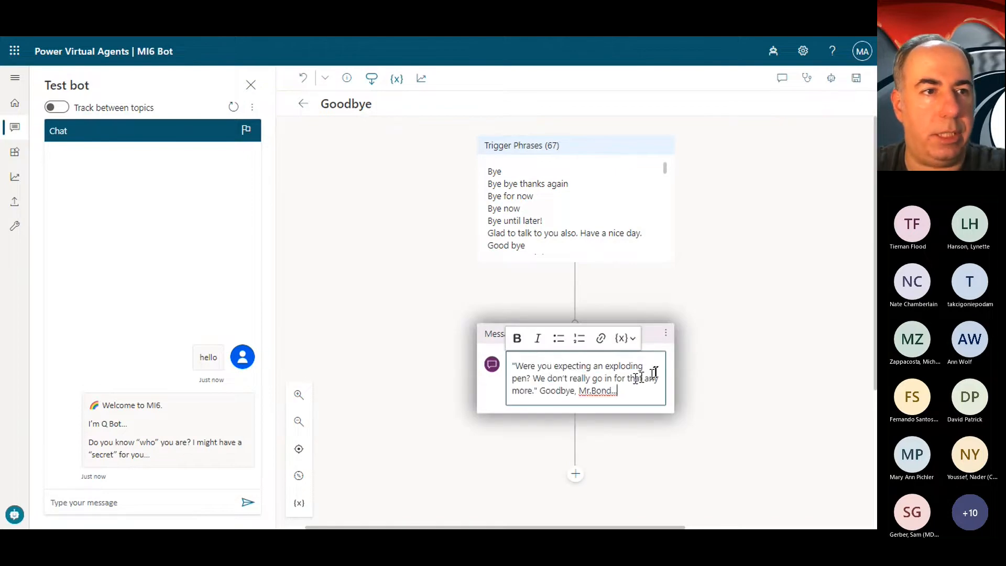
# Step: Put "Goodbye, Mr.Bond..." on its own line in the message and save the Goodbye topic
pyautogui.click(532, 379)
pyautogui.press('Return')
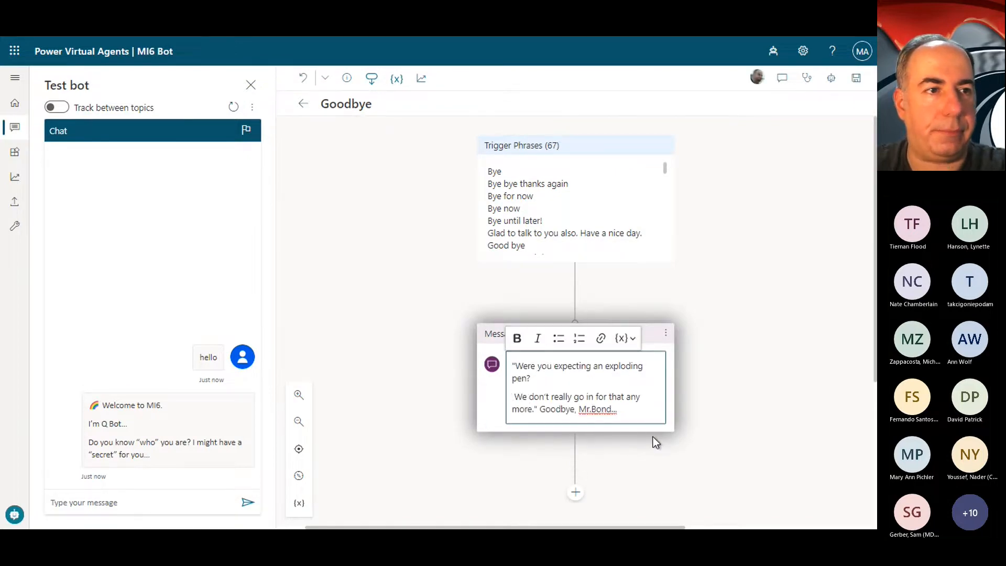
pyautogui.press('BackSpace')
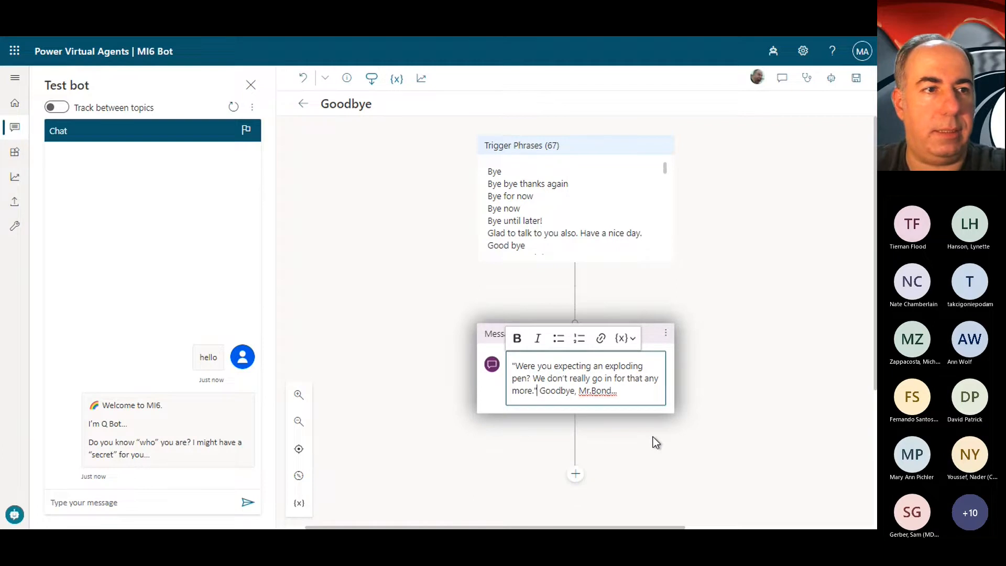
pyautogui.press('Return')
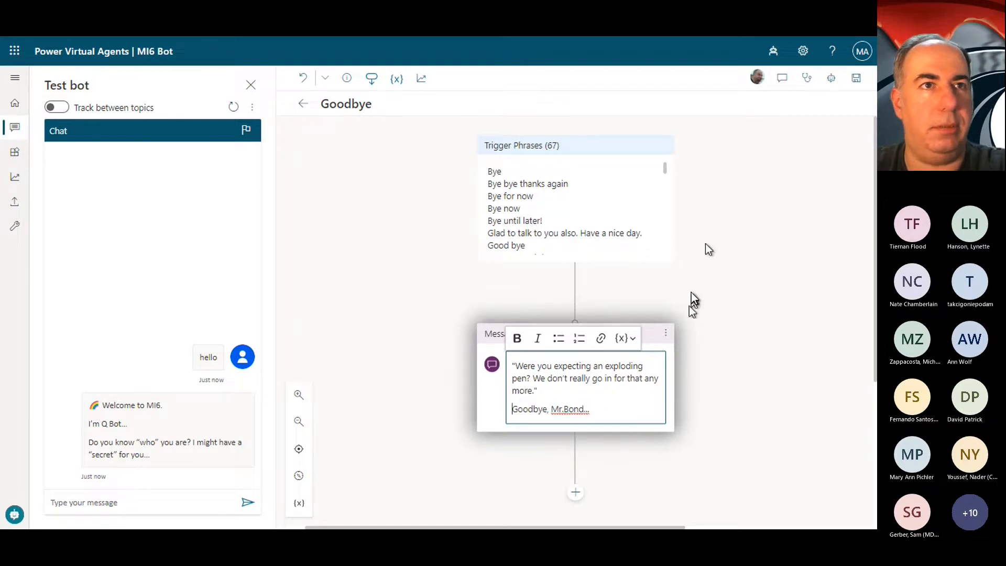
pyautogui.click(856, 79)
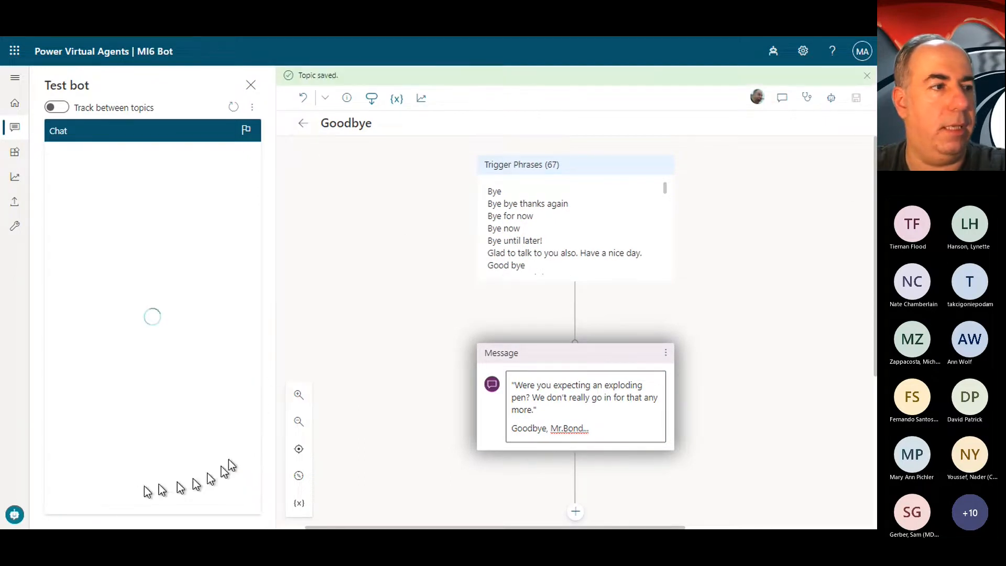
# Step: Test the Goodbye topic by sending "goodbye" to the bot in the test chat
pyautogui.click(140, 500)
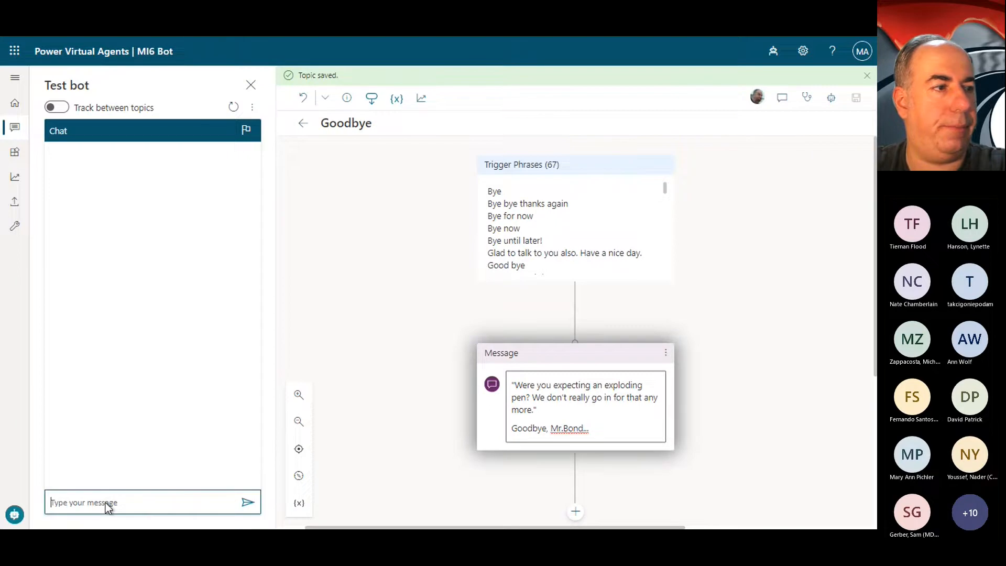
pyautogui.write('goodbye')
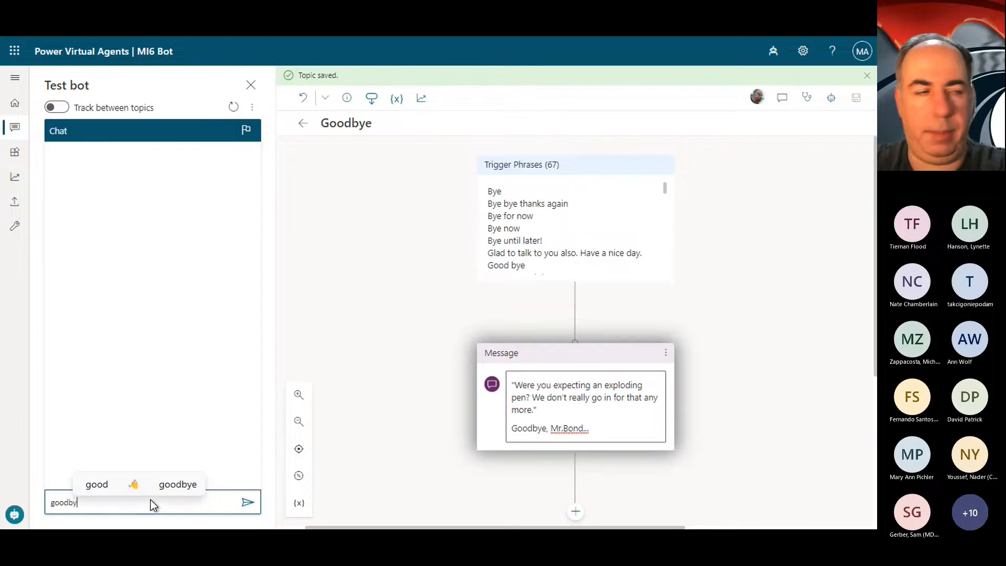
pyautogui.press('Return')
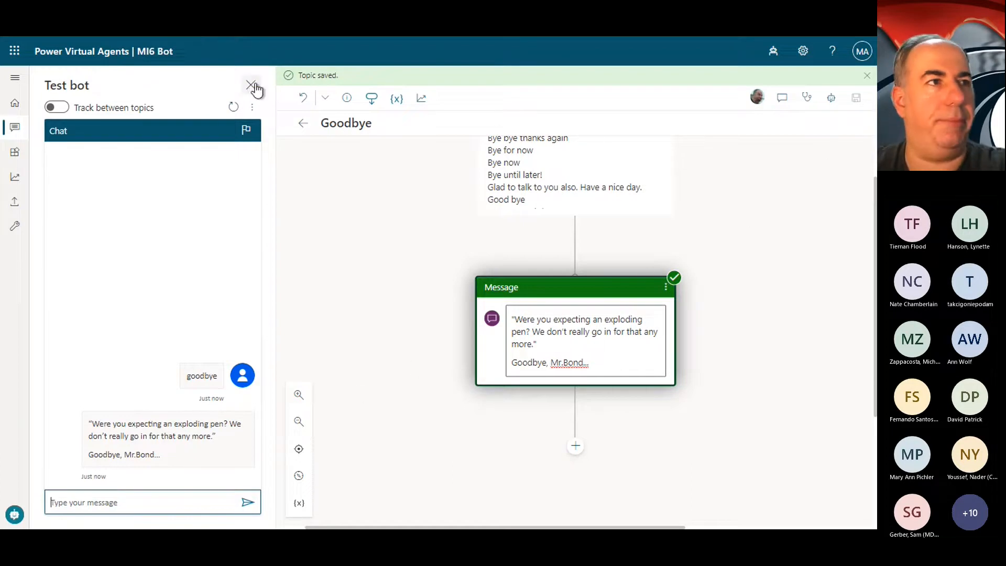
# Step: Replace the Thank you topic's message with "Don't thank me yet, Mr.Bond! Muhahahah...", placing "Muhahahah..." on a separate line
pyautogui.click(307, 126)
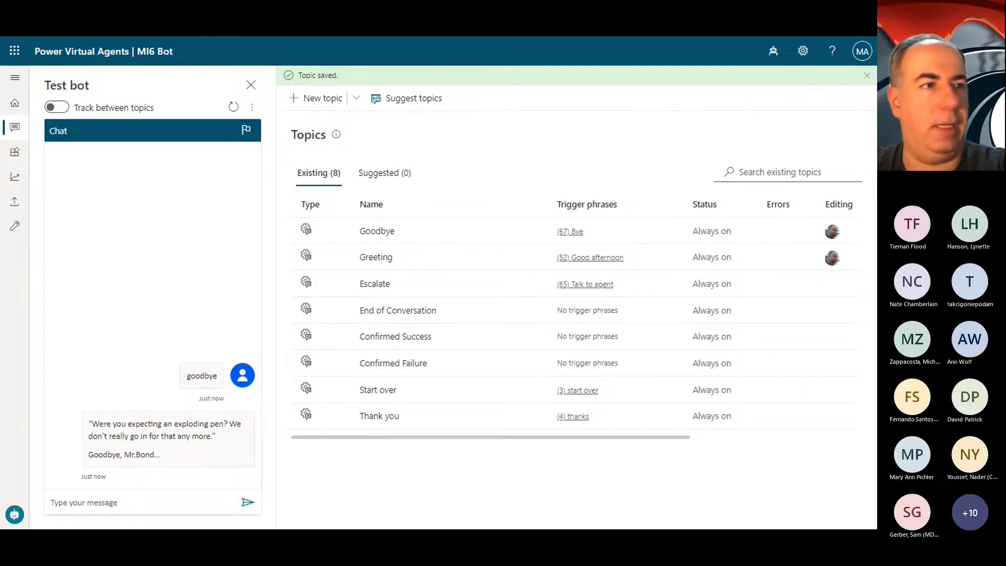
pyautogui.click(385, 415)
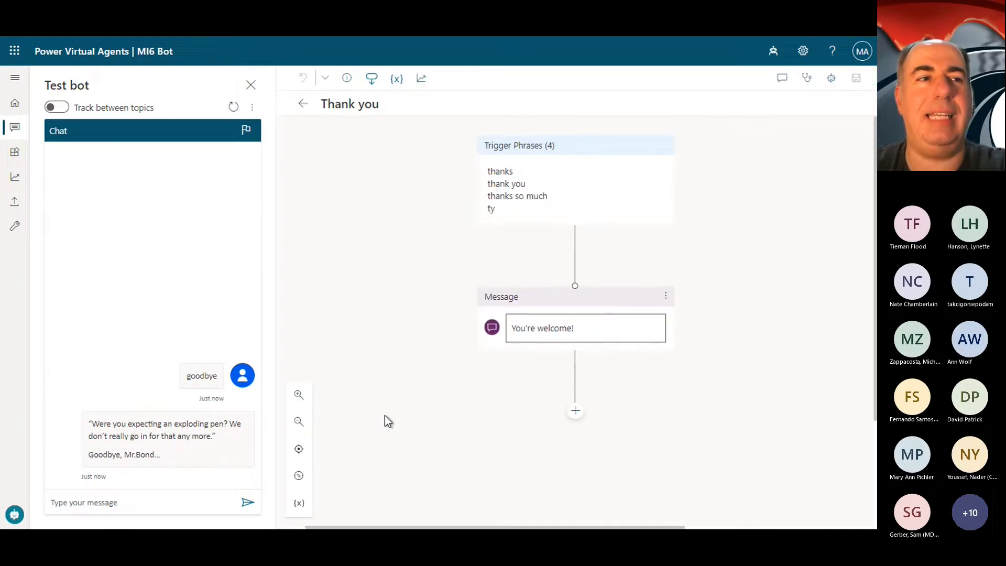
pyautogui.click(577, 335)
pyautogui.hotkey('ctrl', 'a')
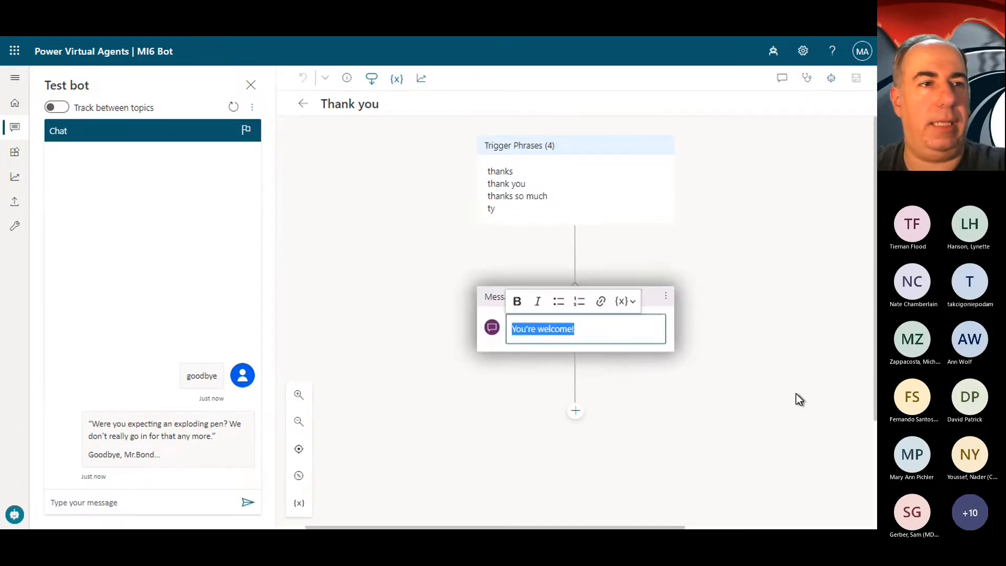
pyautogui.write("Don't thank me yet, Mr.Bond! Muhahahah...")
pyautogui.click(641, 330)
pyautogui.press('Return')
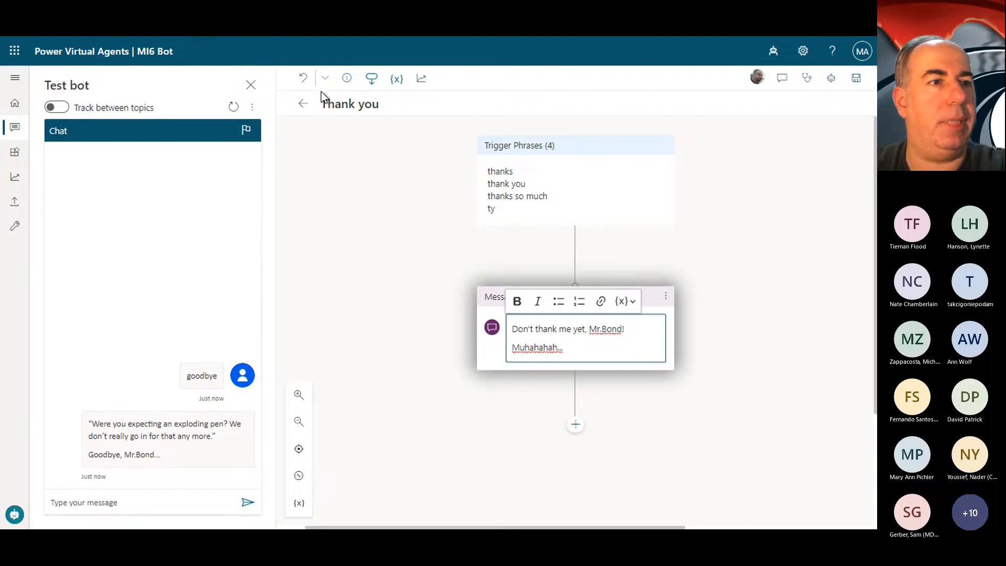
# Step: Add two purple devil emojis found with "evil" after "Muhahahah..." and save the Thank you topic
pyautogui.click(613, 345)
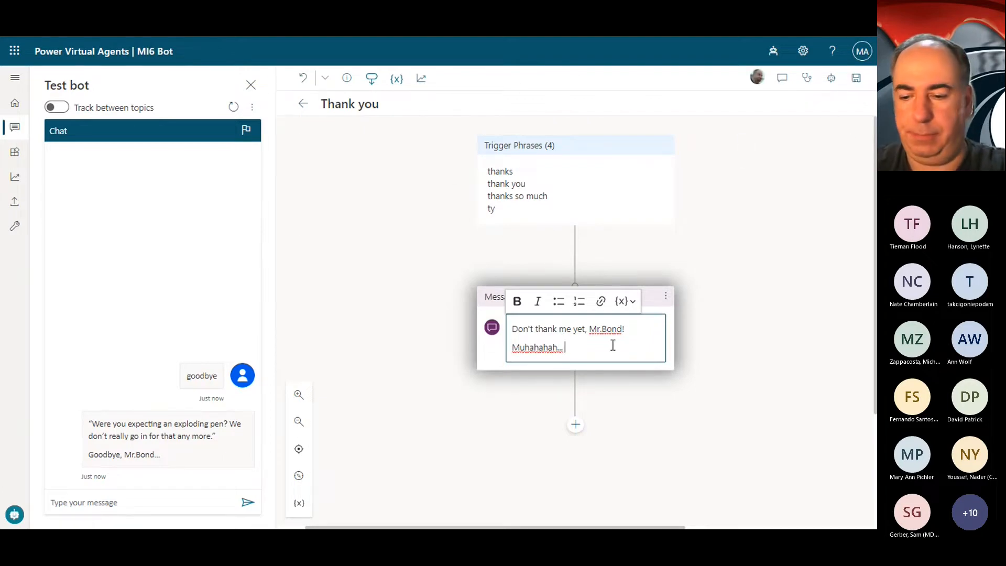
pyautogui.press('super+period')
pyautogui.write('evil')
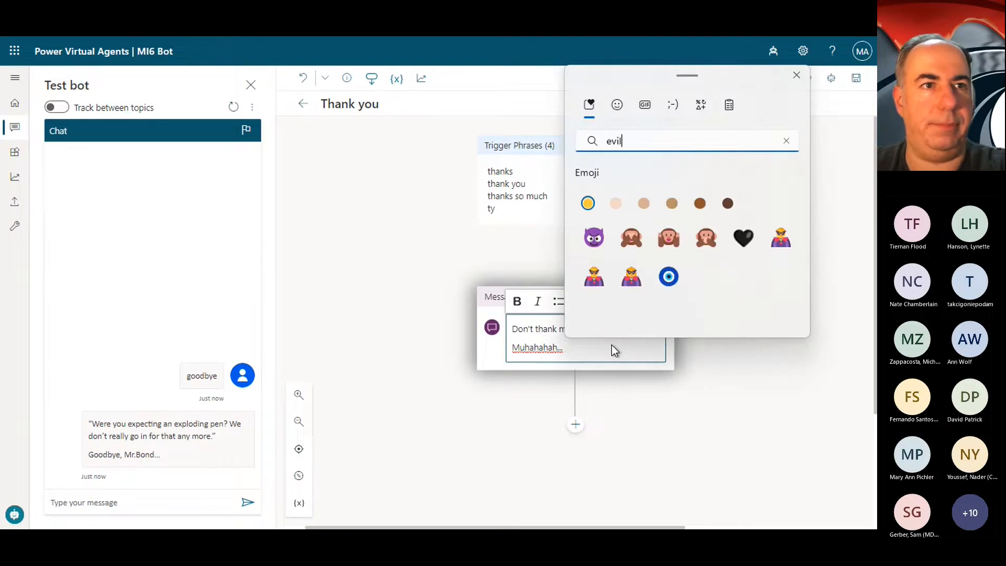
pyautogui.click(594, 237)
pyautogui.click(594, 237)
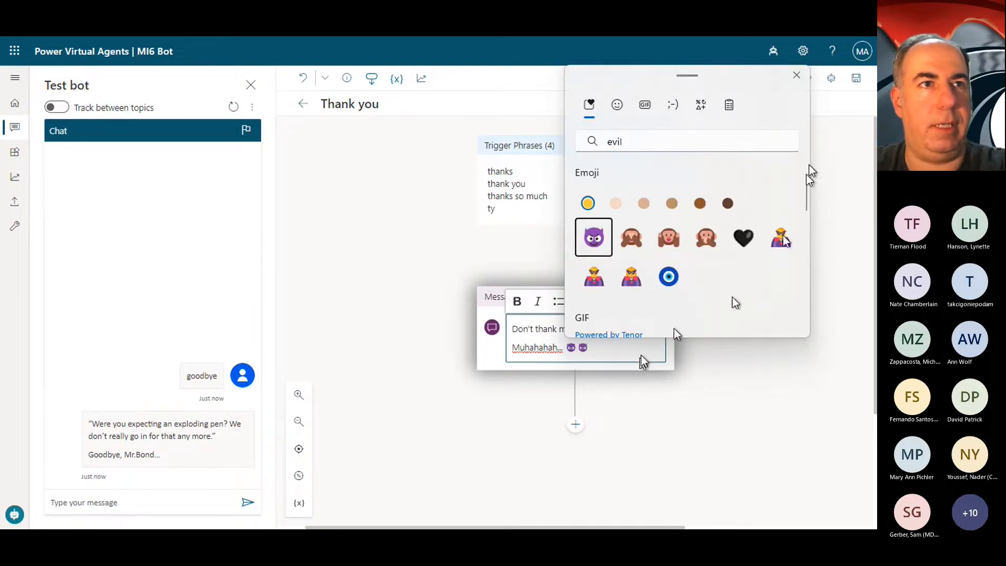
pyautogui.click(796, 77)
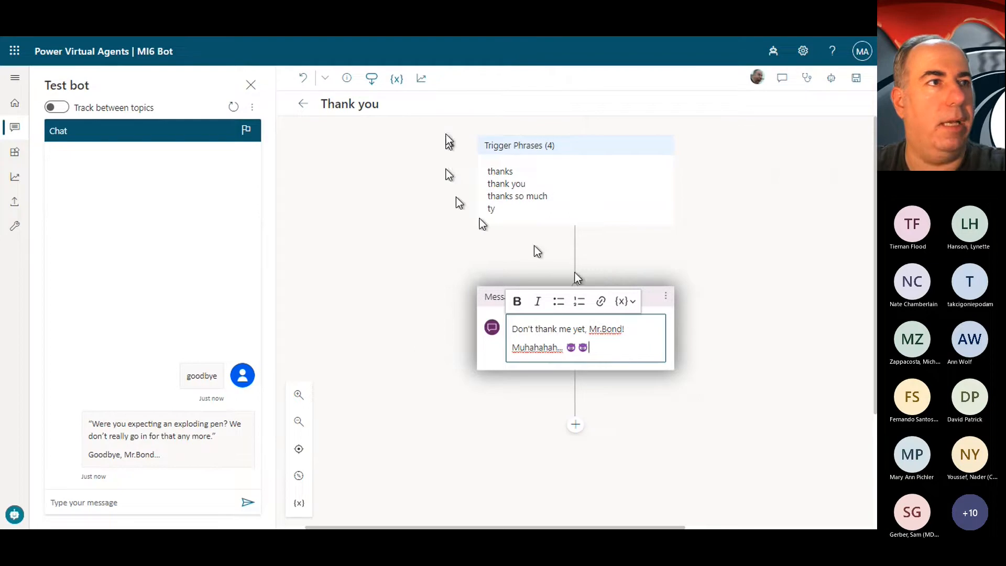
pyautogui.click(856, 79)
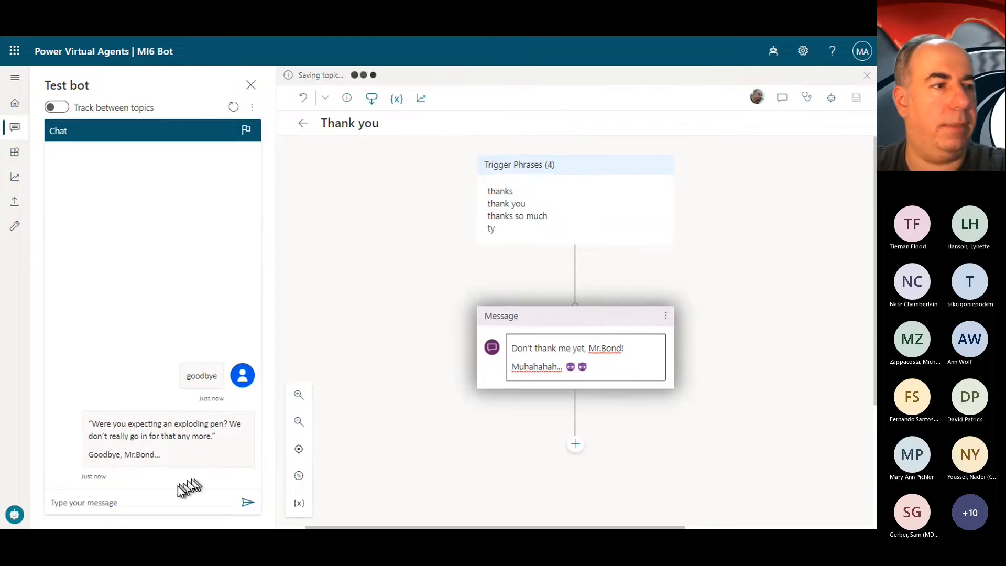
# Step: Test the Thank you topic by sending "thanks dude" to the bot in the test chat
pyautogui.click(166, 502)
pyautogui.write('thanks dude')
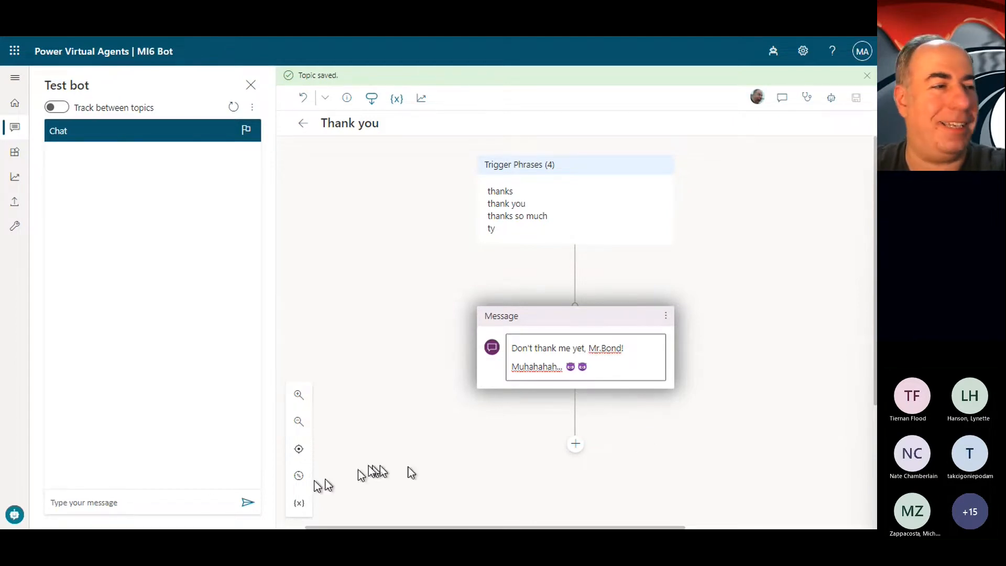
pyautogui.click(184, 504)
pyautogui.write('thanks dude')
pyautogui.press('Return')
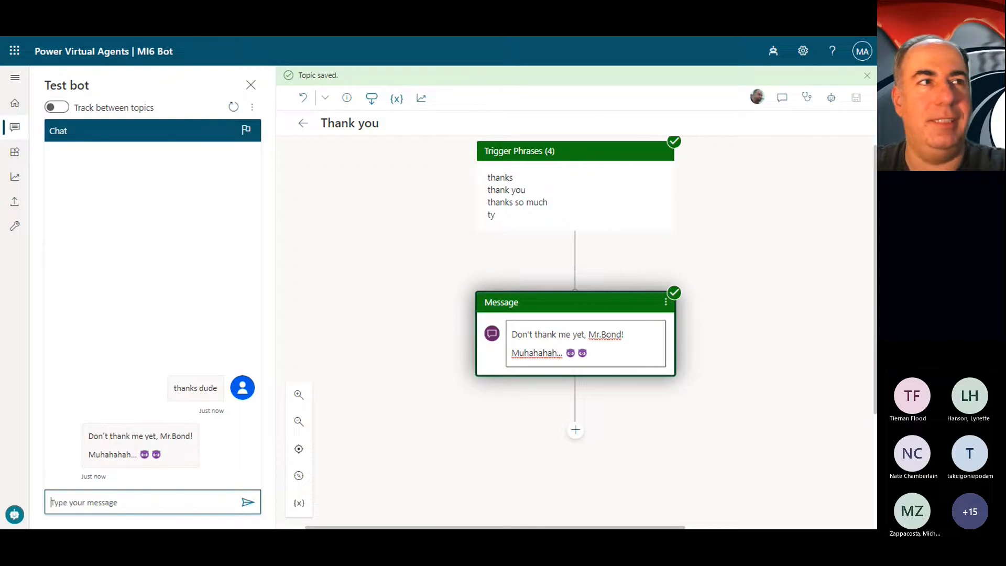
# Step: Create a new topic named "MI6: Secret Auth" and delete its empty message node
pyautogui.click(302, 124)
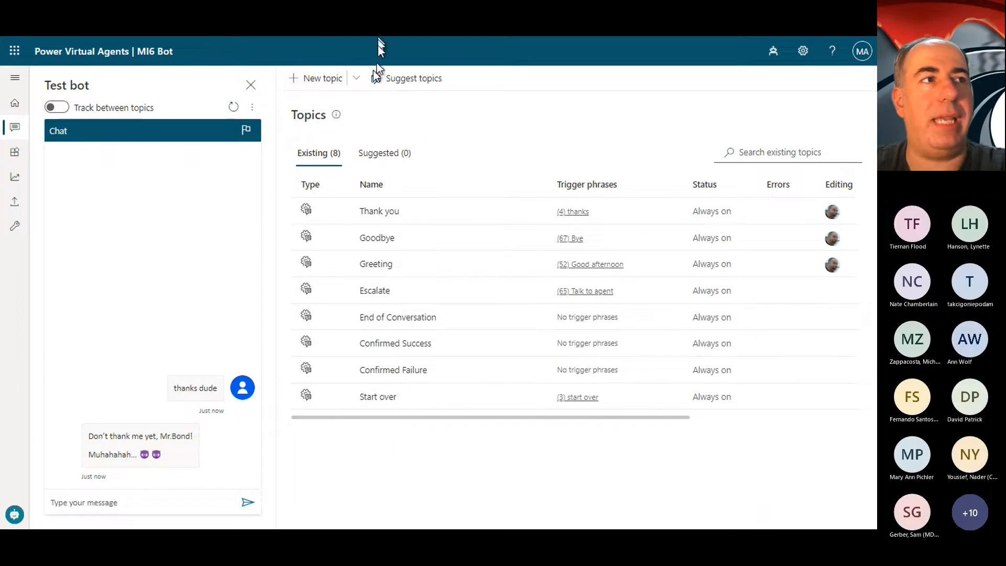
pyautogui.click(337, 83)
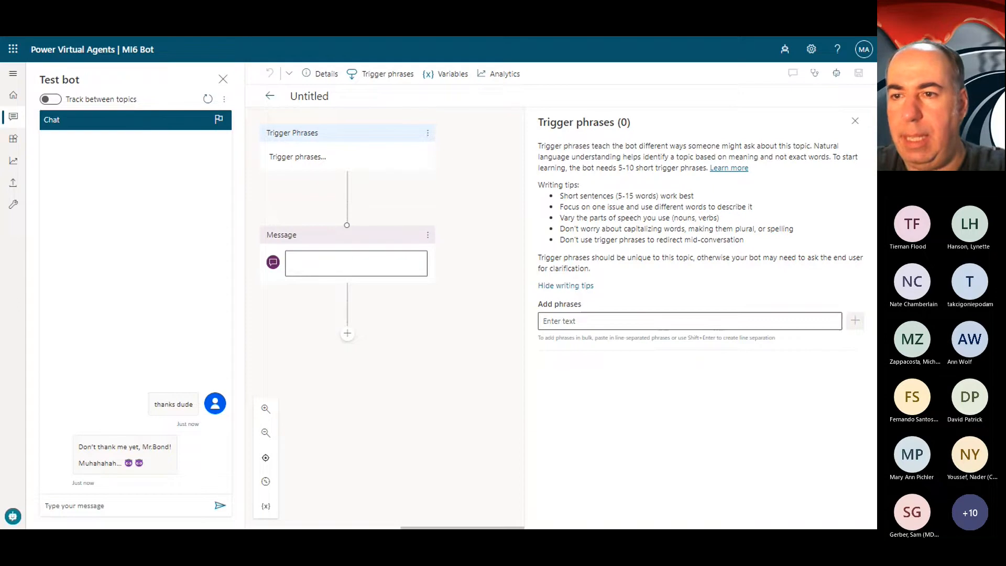
pyautogui.click(343, 96)
pyautogui.doubleClick(343, 96)
pyautogui.hotkey('ctrl', 'v')
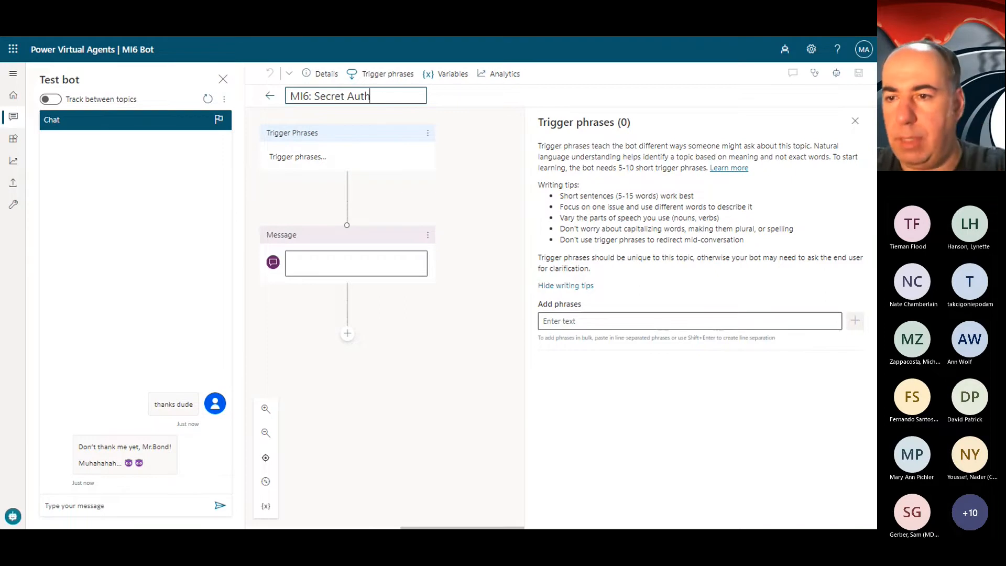
pyautogui.press('Return')
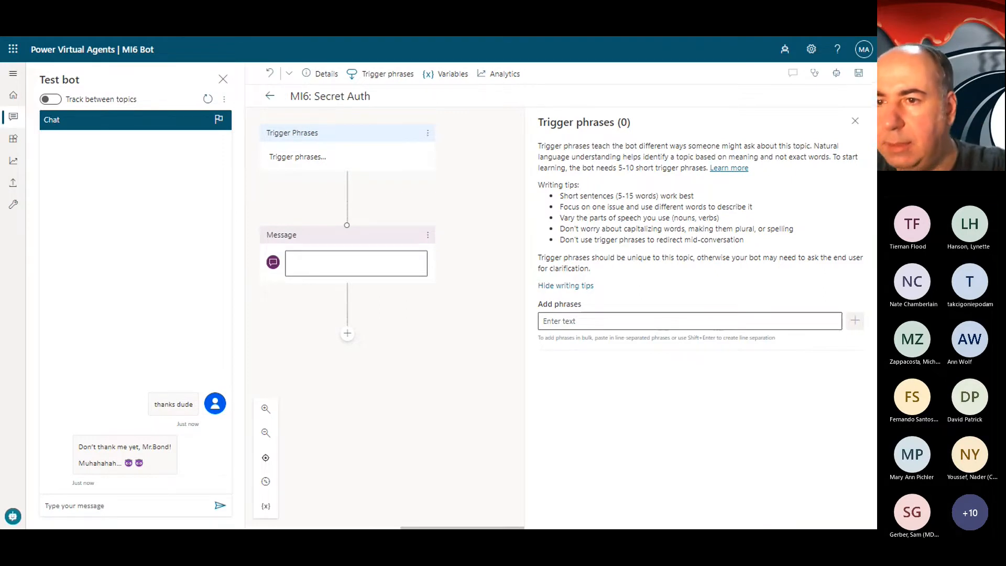
pyautogui.click(430, 237)
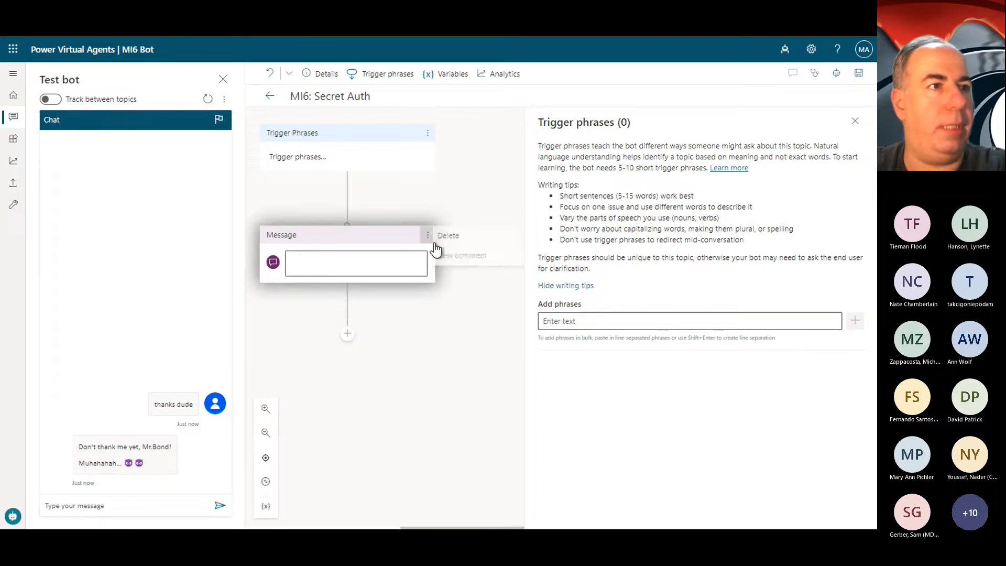
pyautogui.click(472, 240)
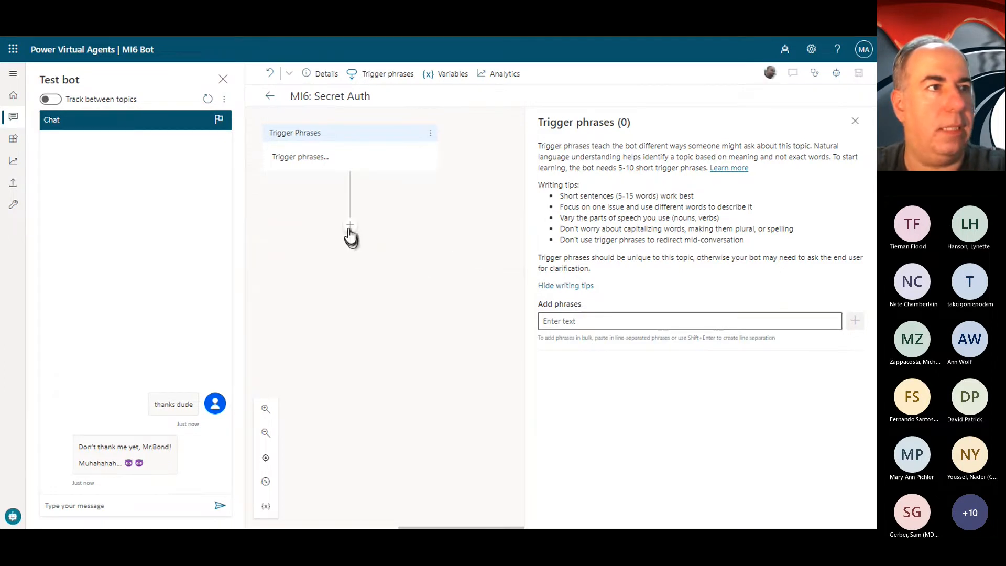
# Step: Add the trigger phrases "secret", "top secret" and "need to know" to the MI6: Secret Auth topic
pyautogui.click(591, 320)
pyautogui.write('secret')
pyautogui.press('Return')
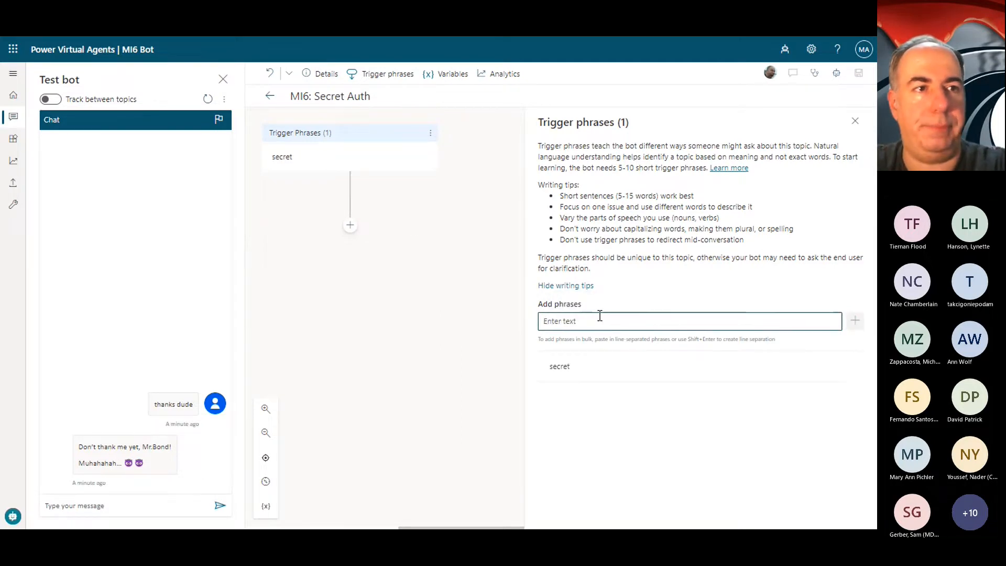
pyautogui.write('top secret')
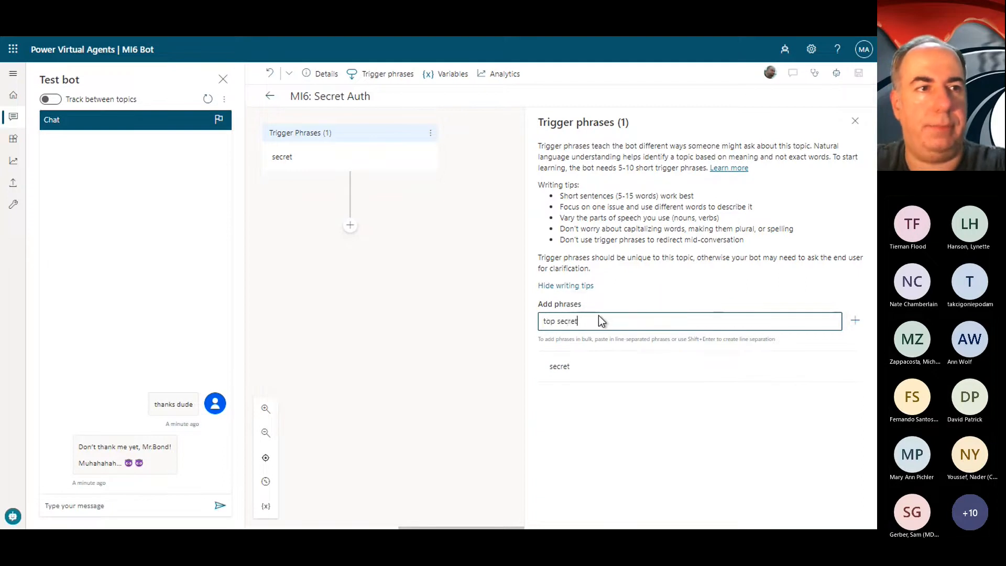
pyautogui.press('Return')
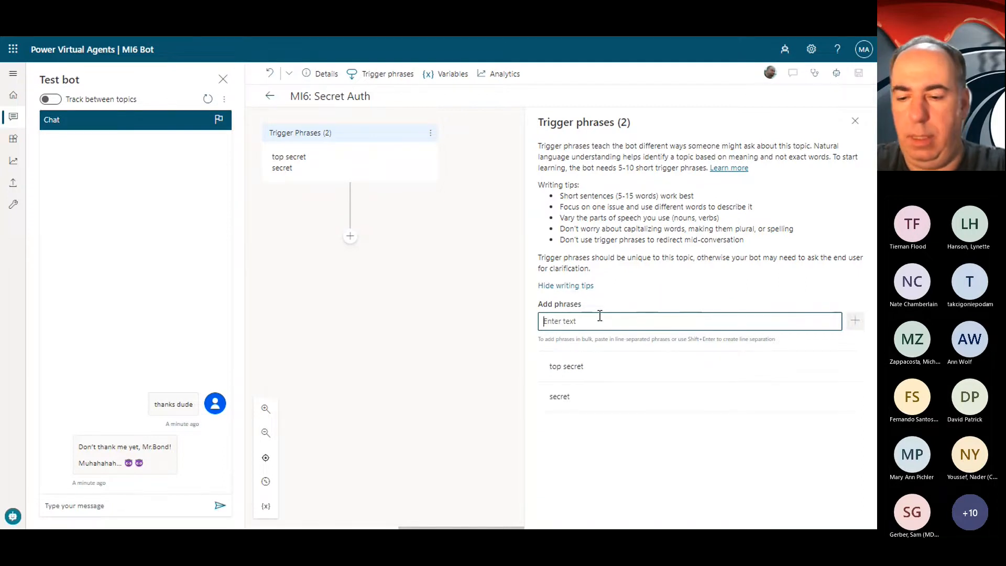
pyautogui.write('need to know')
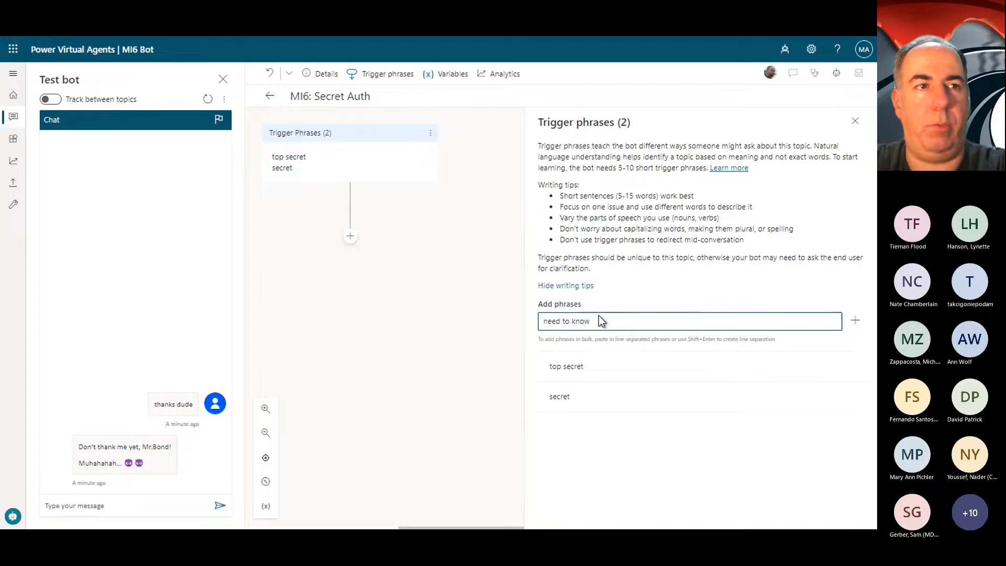
pyautogui.press('Return')
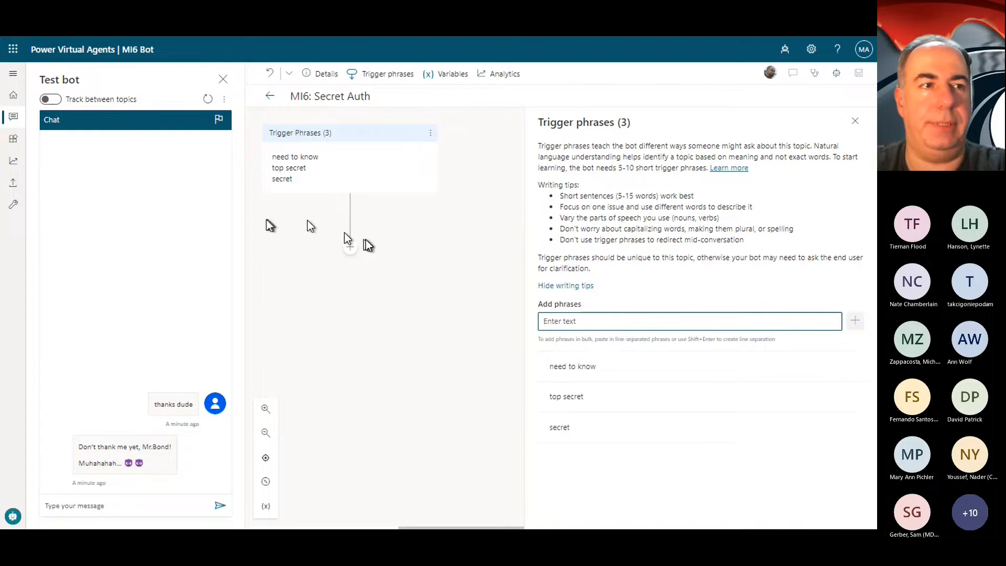
# Step: Add a question reading "🔐 Welcome to MI6 Q Branch...You're entering a secure location..." and "What's the password to access the top secret stuff?" on separate lines
pyautogui.click(349, 249)
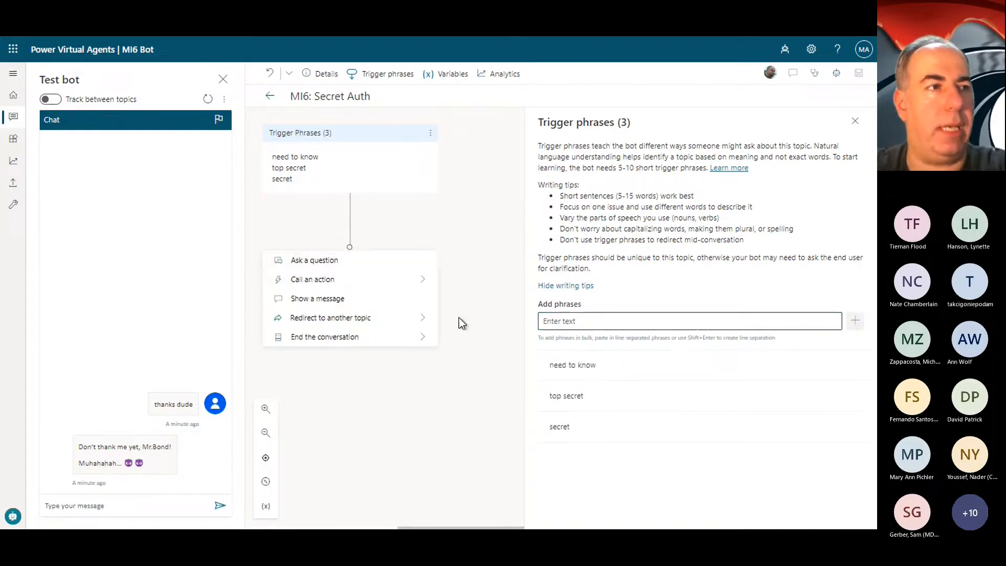
pyautogui.click(314, 260)
pyautogui.hotkey('ctrl', 'v')
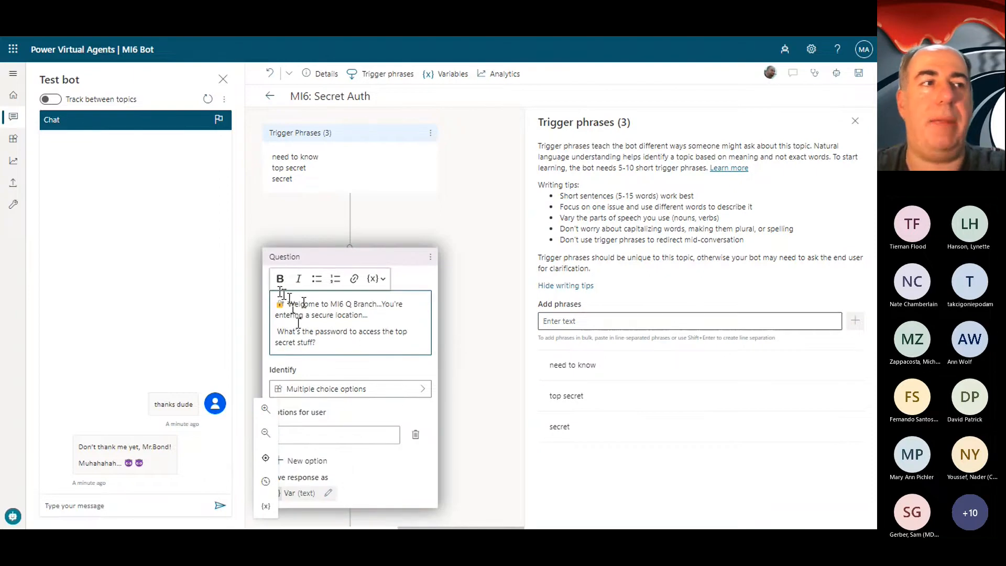
pyautogui.tripleClick(396, 326)
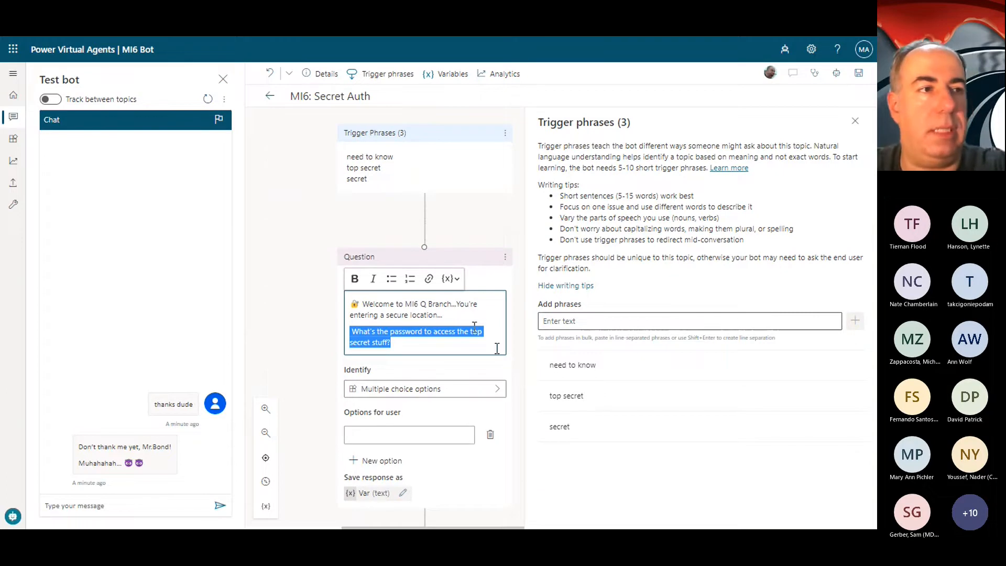
pyautogui.click(496, 348)
pyautogui.moveTo(453, 311); pyautogui.dragTo(413, 341)
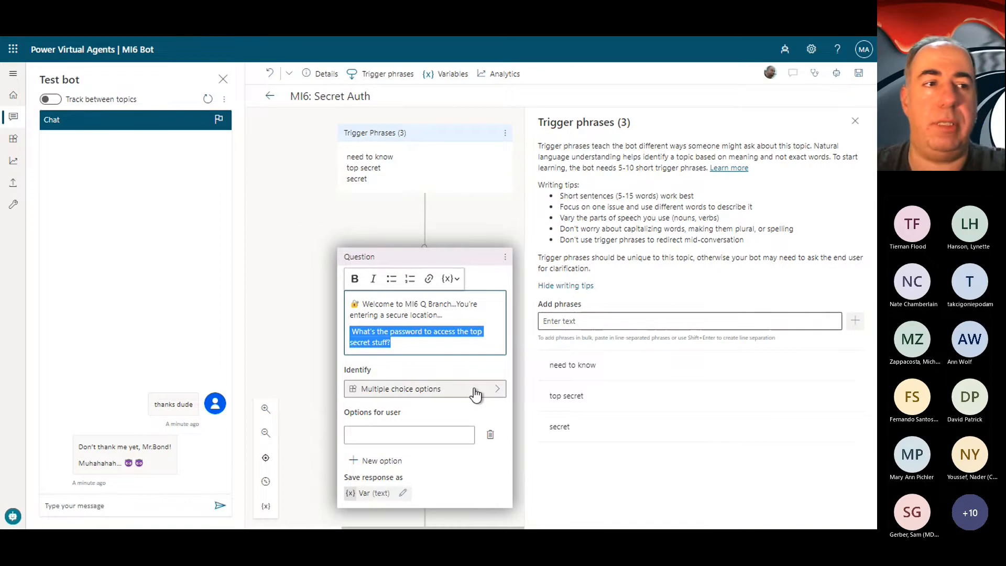
# Step: Set the question to identify the user's entire response and name its response variable MI6_UserPasswordResponse
pyautogui.click(475, 394)
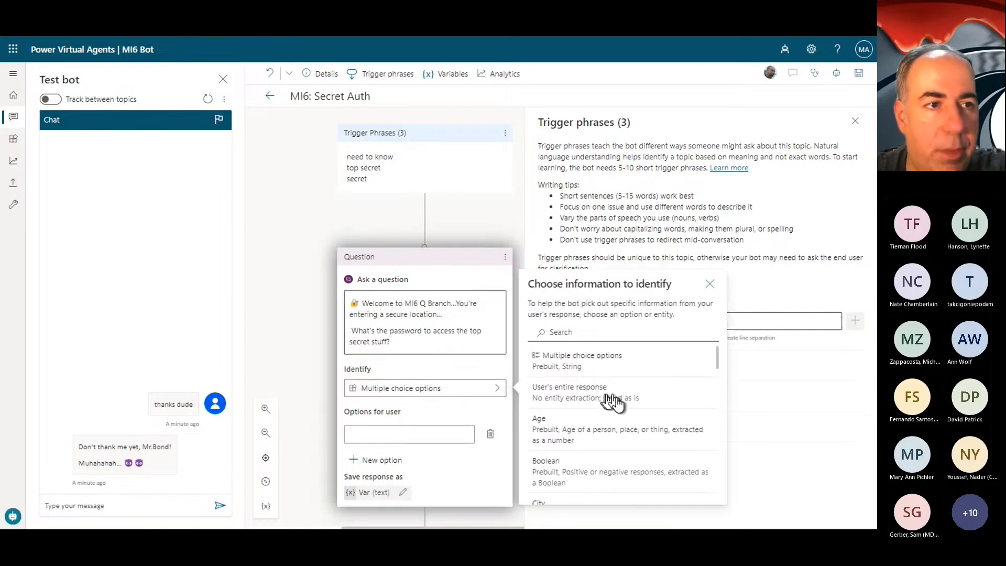
pyautogui.click(589, 402)
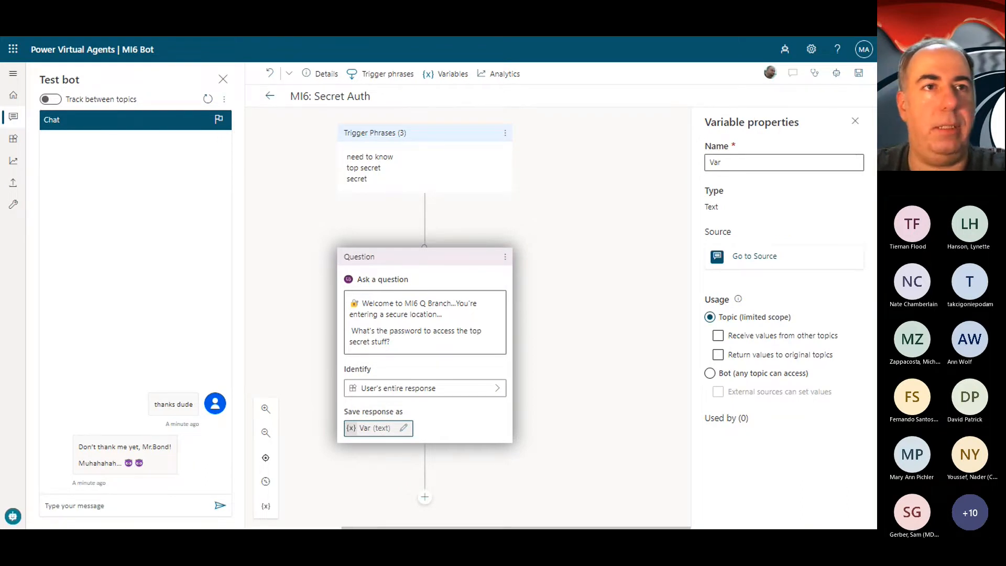
pyautogui.moveTo(741, 161); pyautogui.dragTo(583, 148)
pyautogui.hotkey('ctrl', 'v')
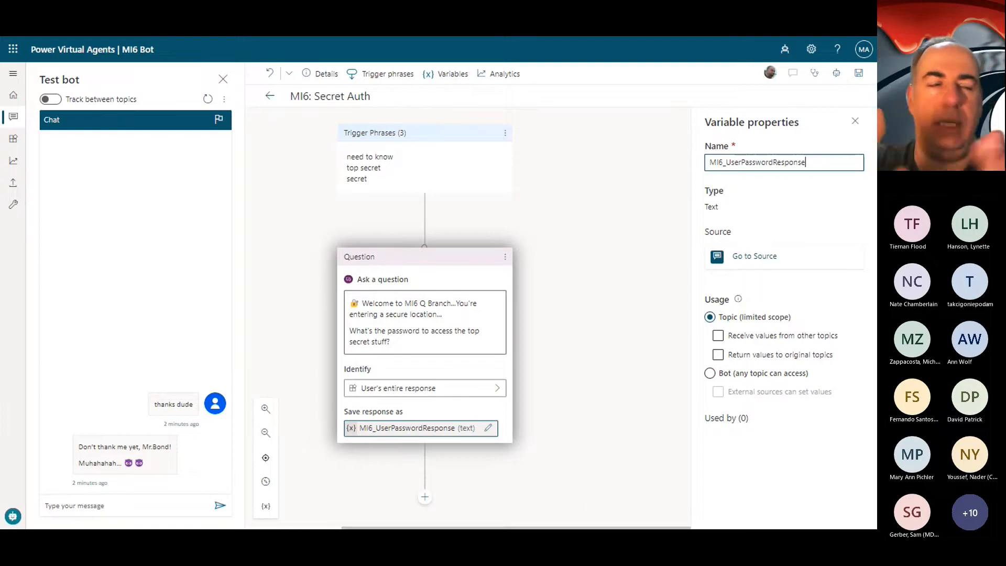
# Step: Change the usage of the MI6_UserPasswordResponse variable to Bot so that any topic can access it
pyautogui.scroll(-2, 556, 408)
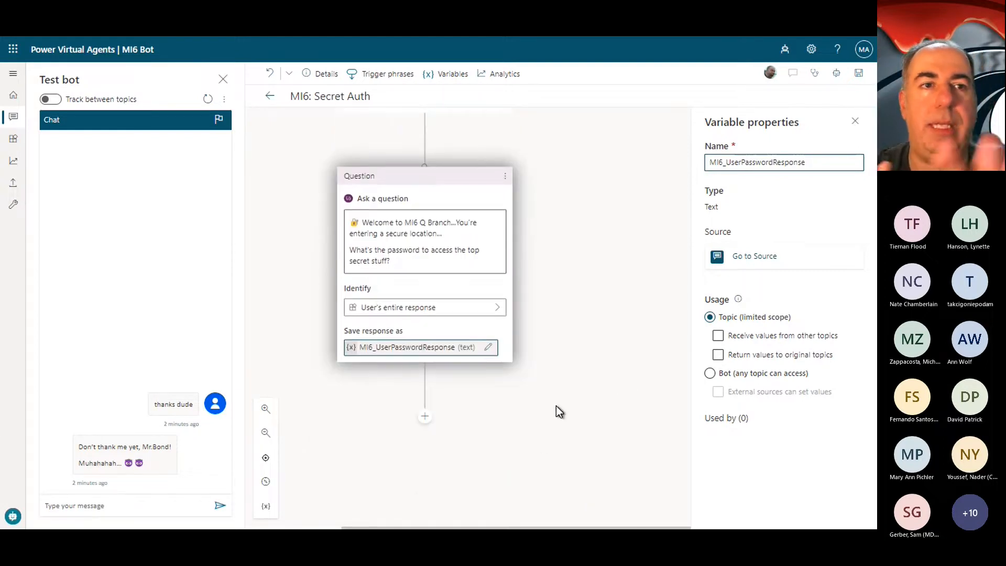
pyautogui.click(759, 330)
pyautogui.click(760, 334)
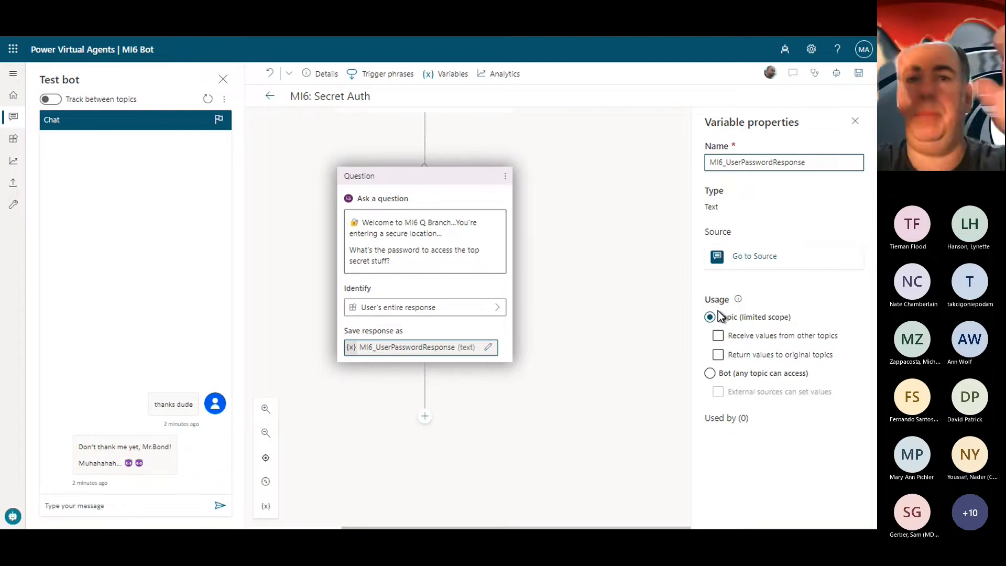
pyautogui.click(710, 373)
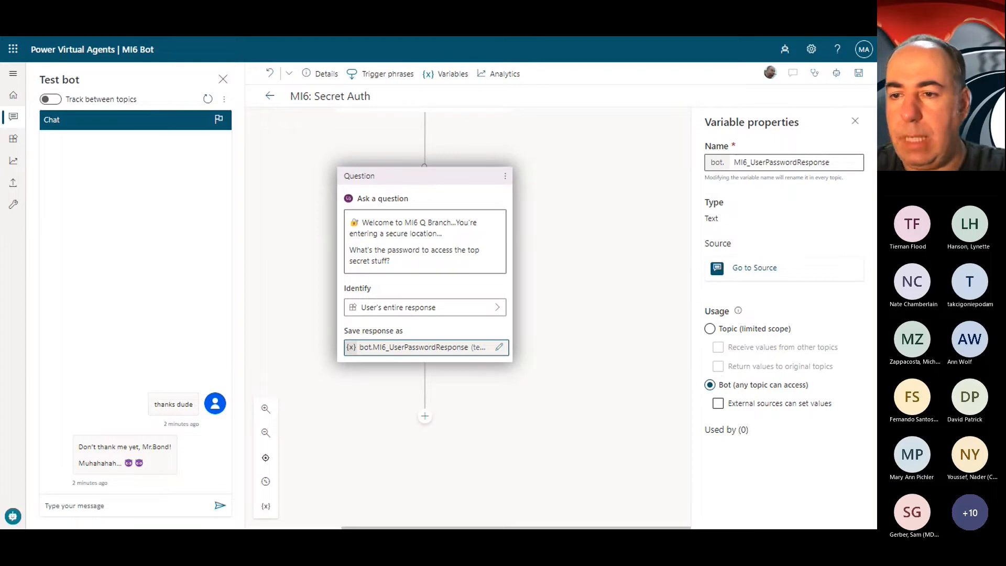
# Step: Add a message node below the question reading "Your password was:" followed by a new line
pyautogui.click(425, 416)
pyautogui.scroll(-2, 582, 381)
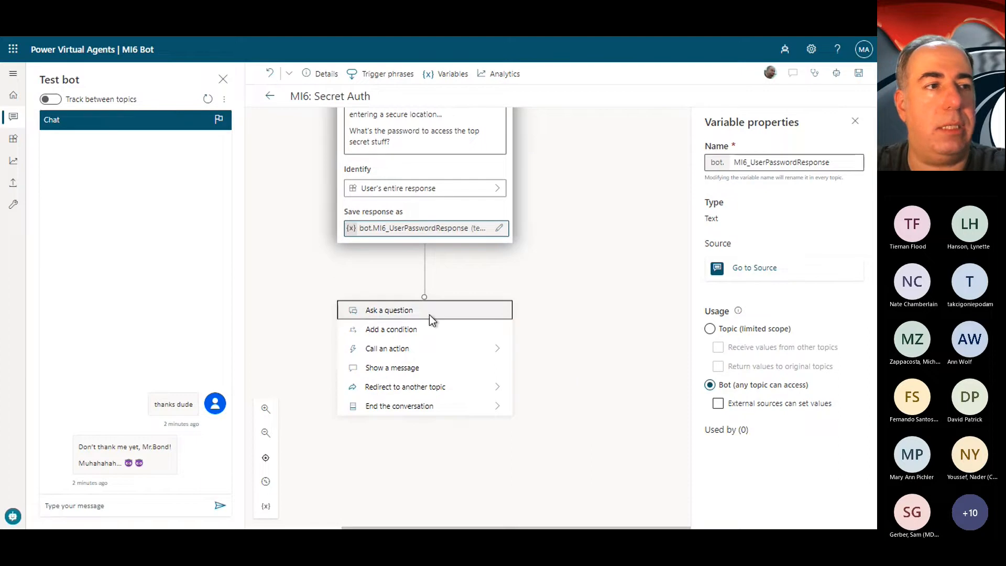
pyautogui.click(411, 368)
pyautogui.write('Your password was:')
pyautogui.press('Return')
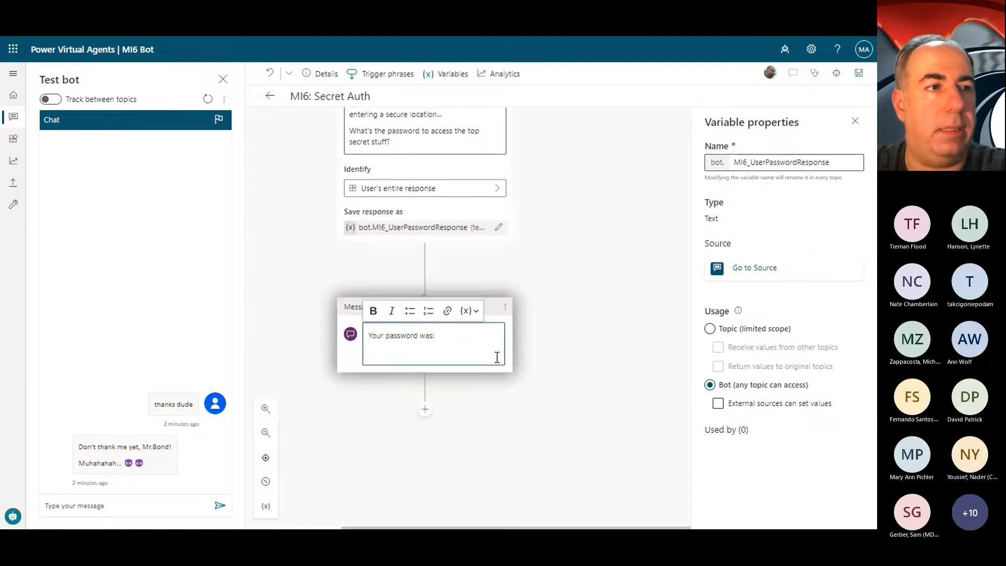
# Step: Insert the bot.MI6_UserPasswordResponse variable on the message's second line and save the topic
pyautogui.click(470, 308)
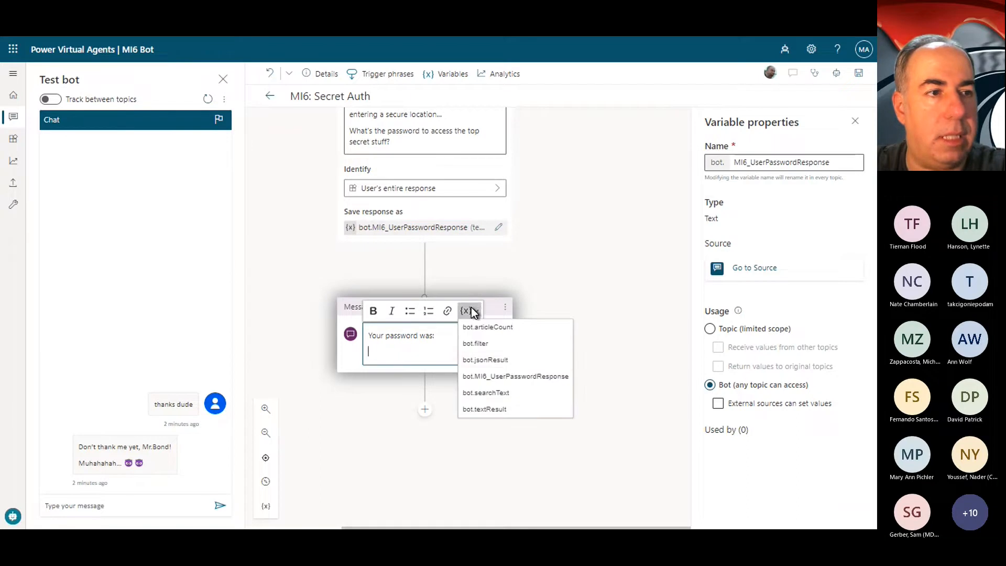
pyautogui.click(505, 410)
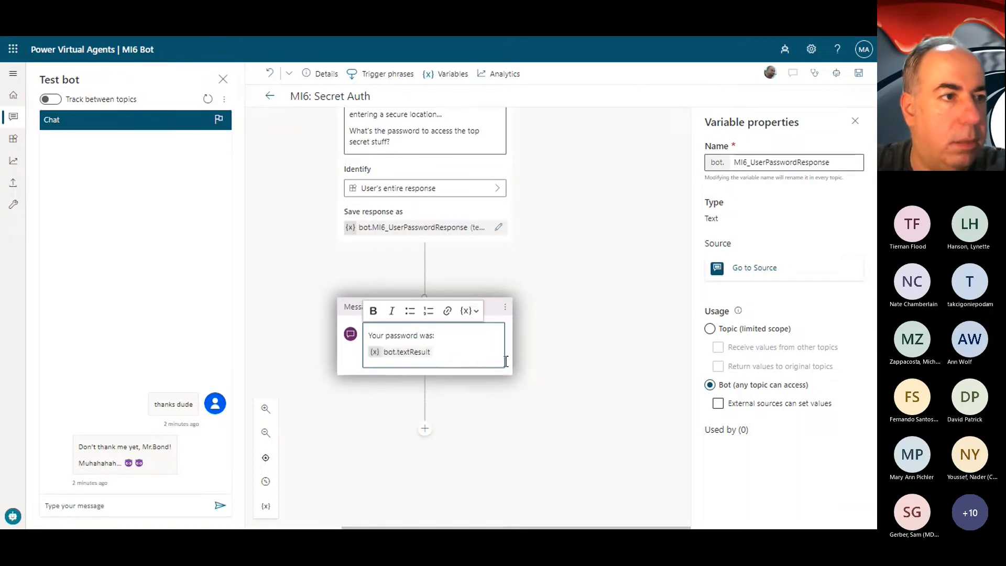
pyautogui.press('BackSpace')
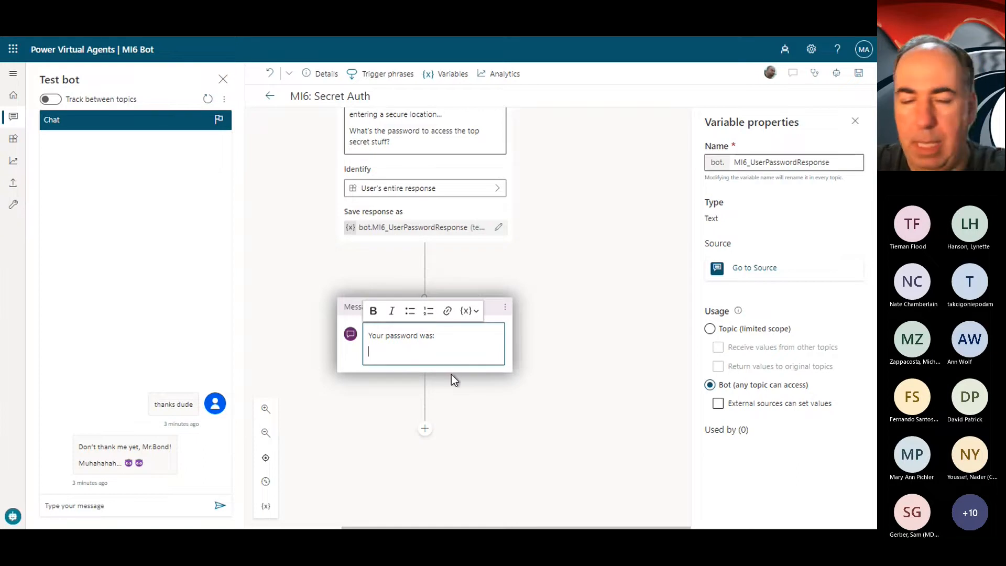
pyautogui.click(474, 319)
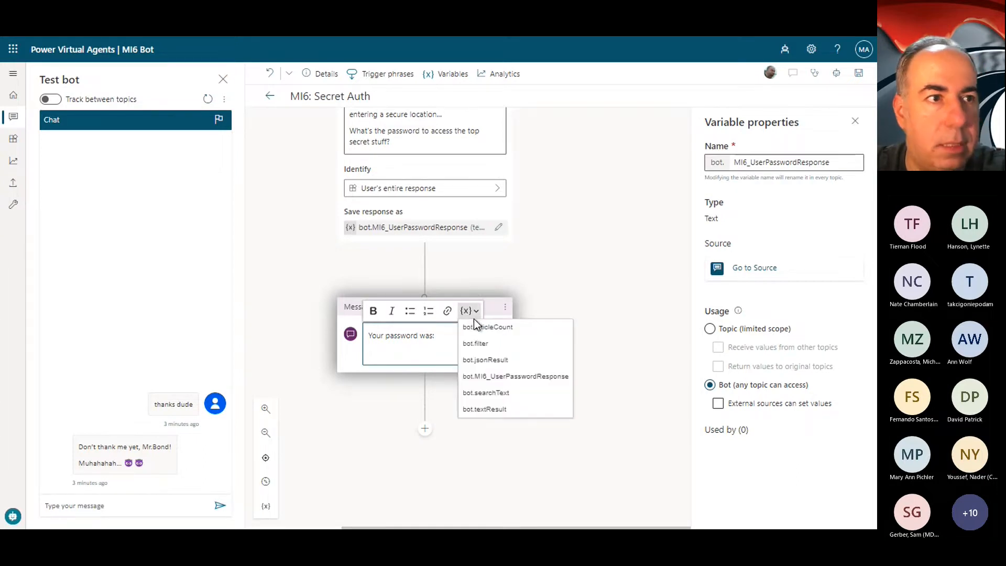
pyautogui.click(536, 376)
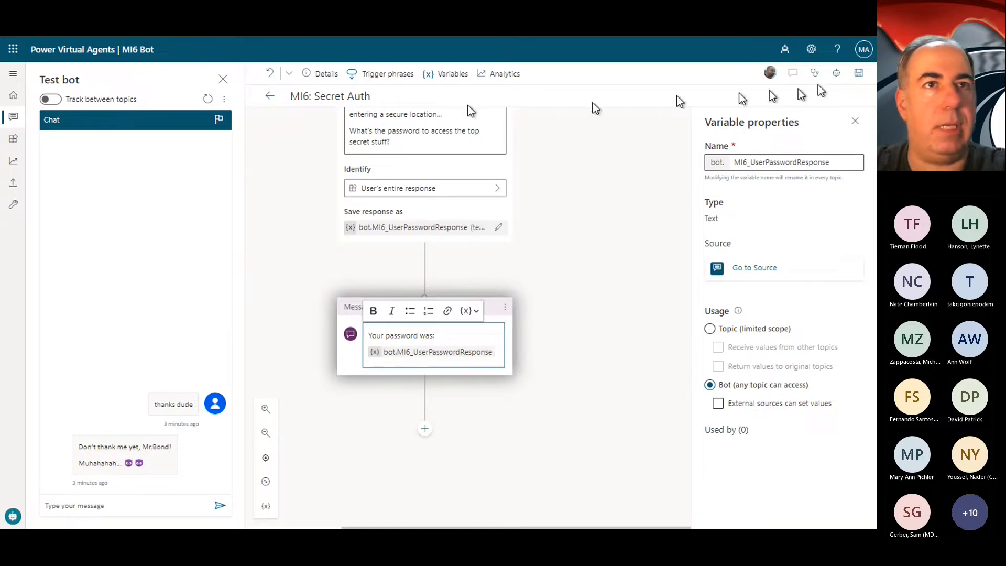
pyautogui.click(859, 76)
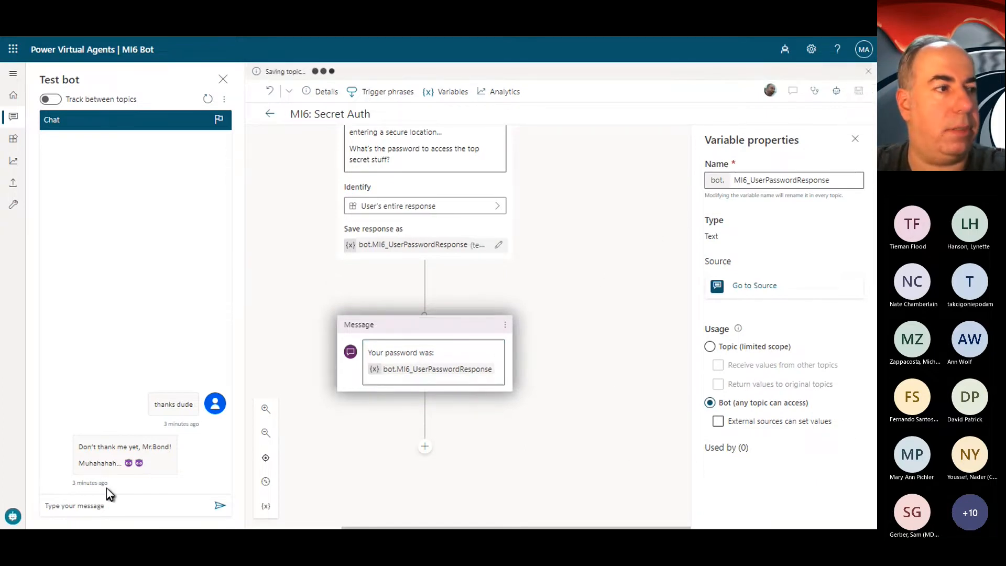
# Step: Test the Secret Auth topic by sending "hello" and then "secret" to the bot in the test chat
pyautogui.click(117, 503)
pyautogui.write('hell')
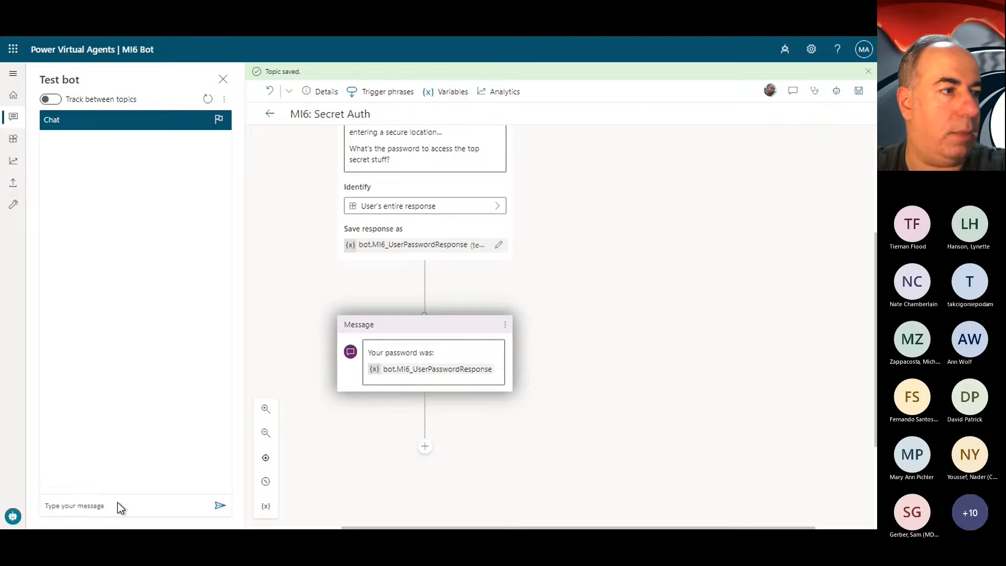
pyautogui.click(121, 506)
pyautogui.write('hello')
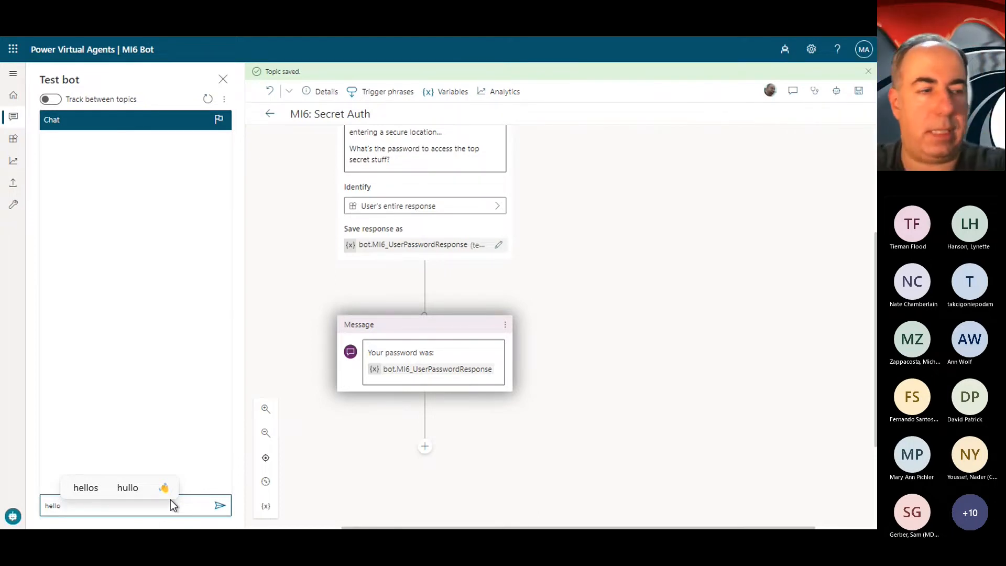
pyautogui.press('Return')
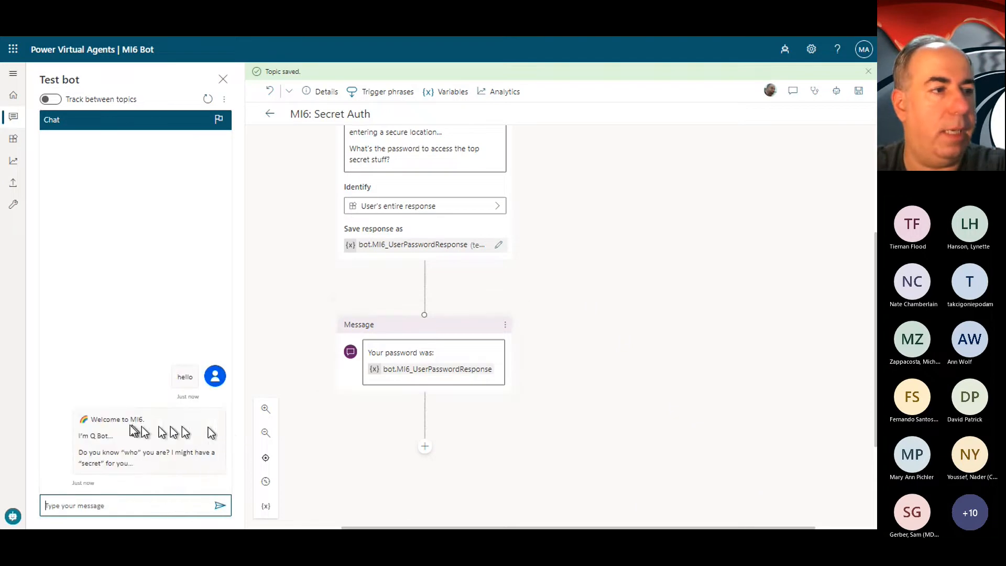
pyautogui.write('secret')
pyautogui.press('Return')
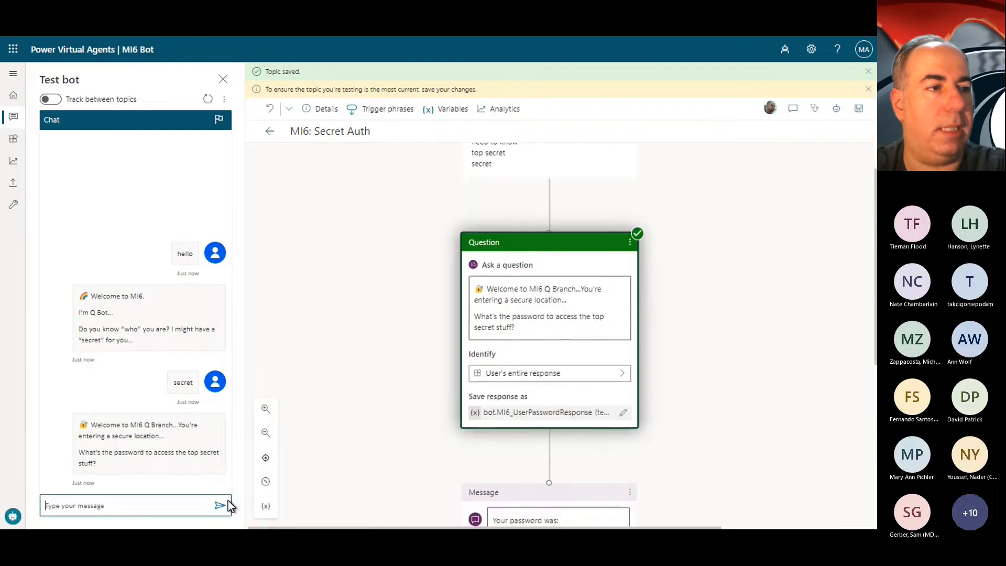
# Step: Review the executed topic nodes and answer the bot's password question with a random string as the password
pyautogui.scroll(1, 564, 251)
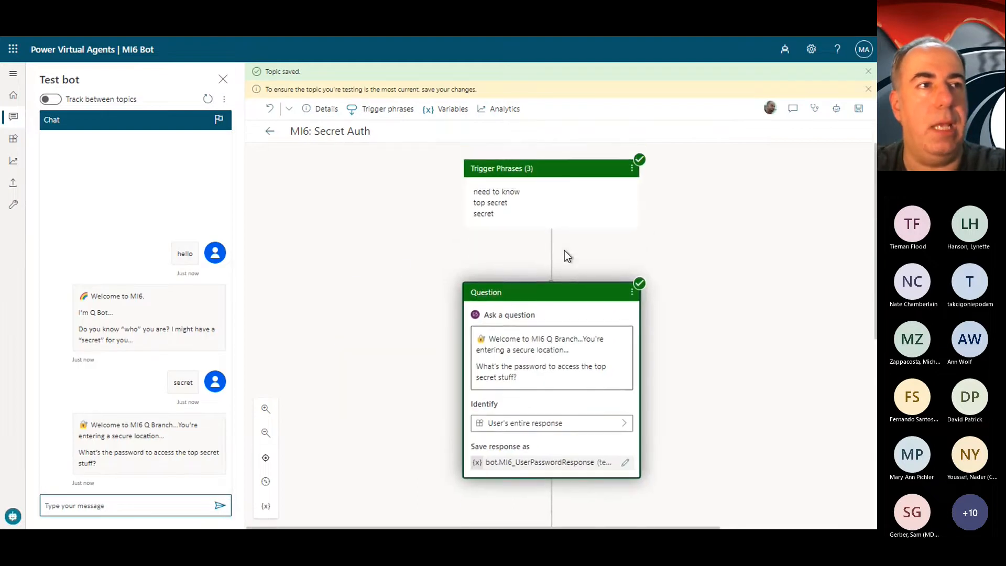
pyautogui.scroll(-3, 547, 277)
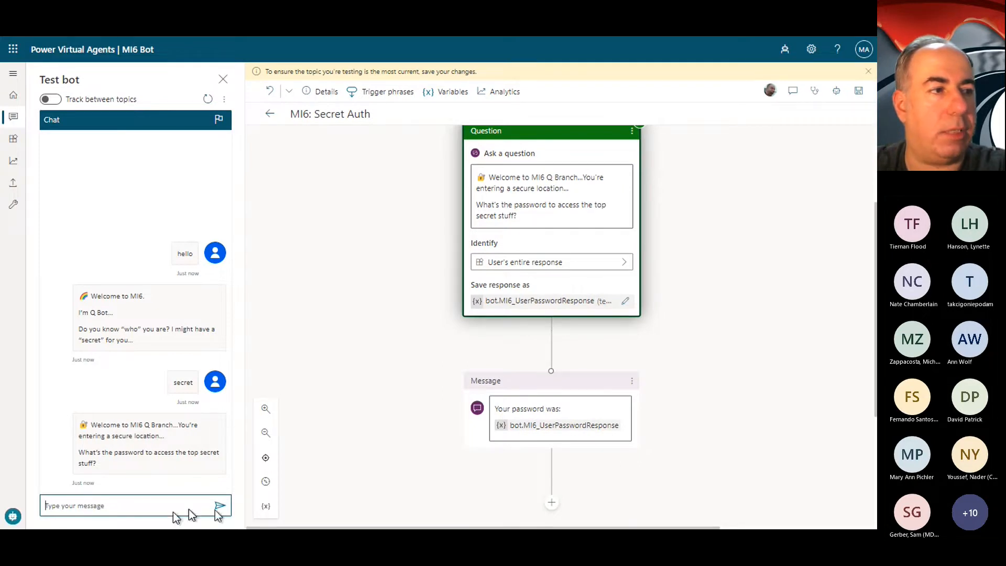
pyautogui.click(140, 499)
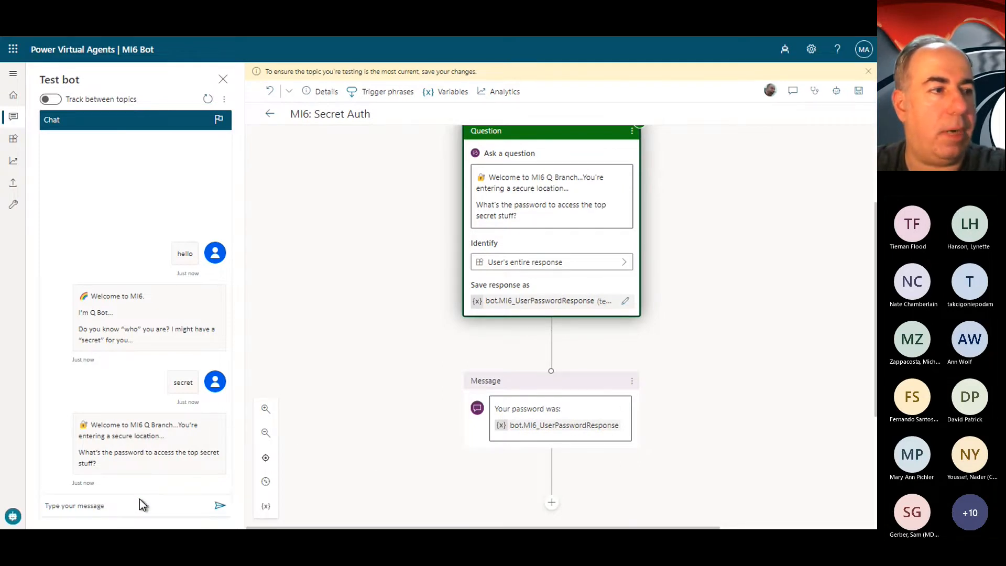
pyautogui.click(121, 502)
pyautogui.write('jasjewjkfew')
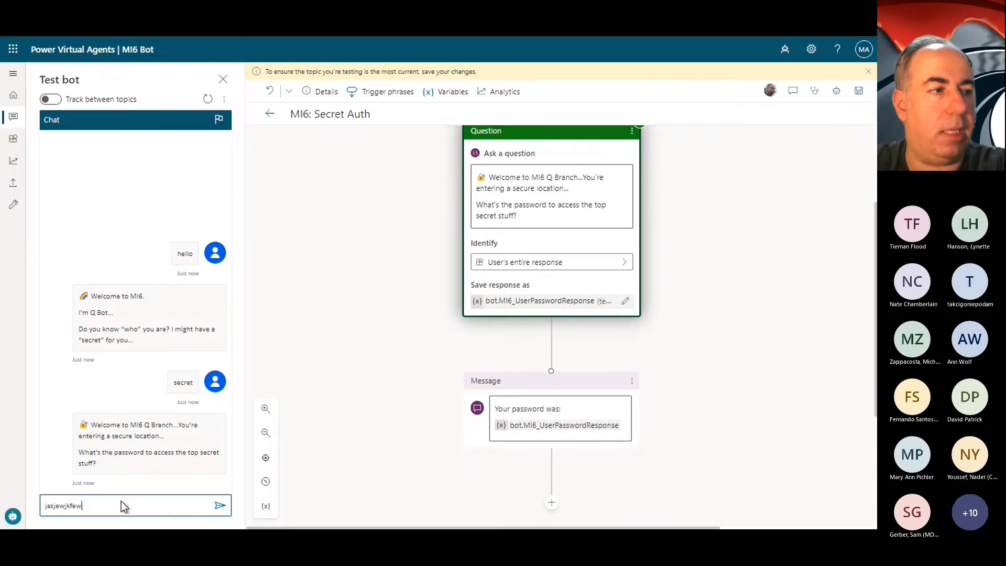
pyautogui.write('jkfewfwejfwjk')
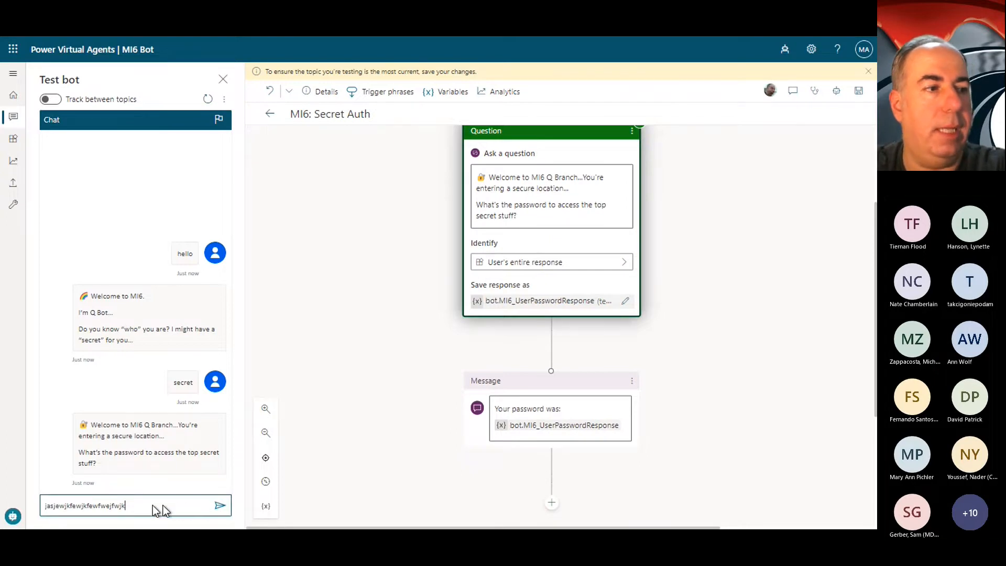
pyautogui.click(219, 507)
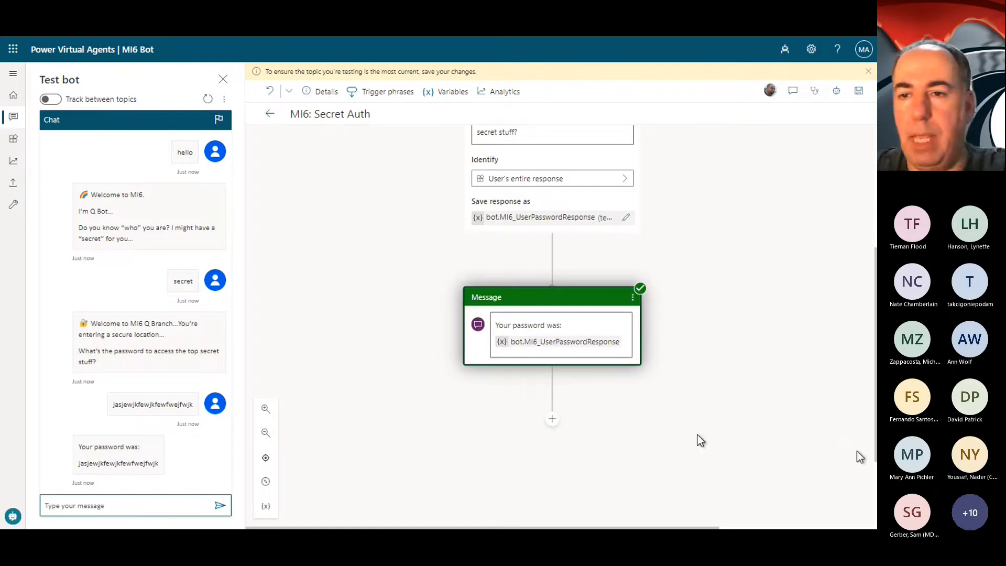
# Step: Add a condition branch below the "Your password was:" message
pyautogui.click(553, 425)
pyautogui.click(552, 425)
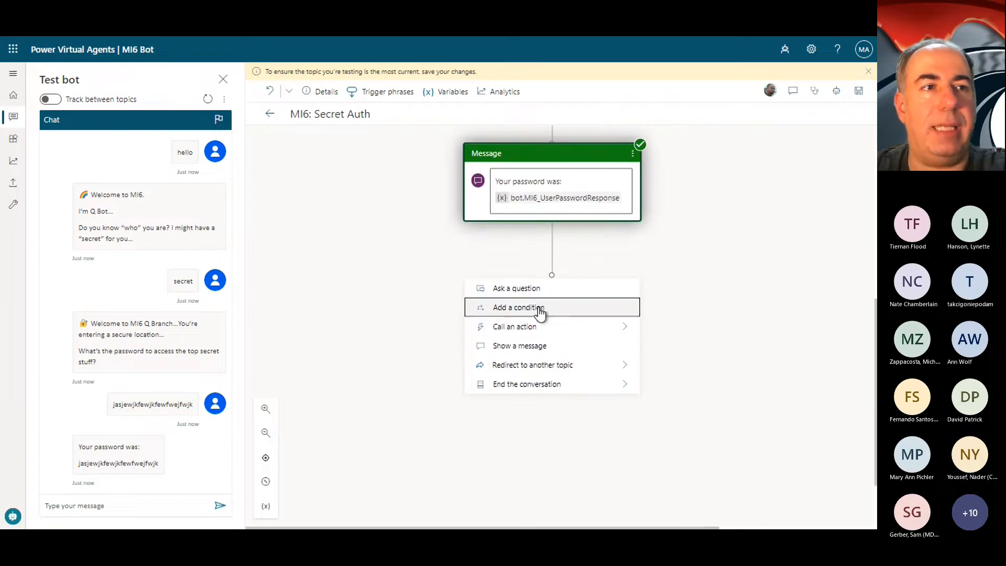
pyautogui.click(539, 308)
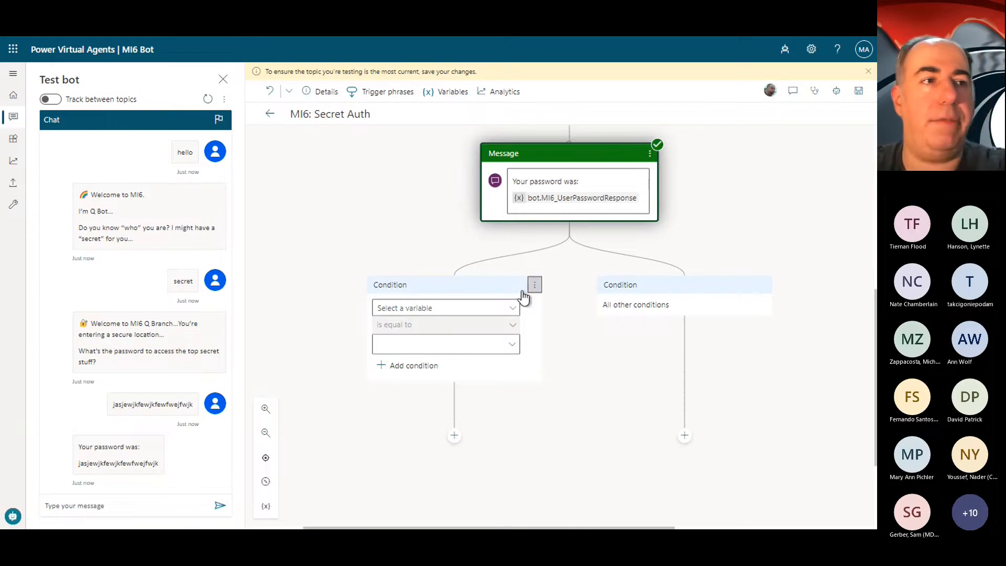
# Step: Check the variables offered for the new condition, and delete the condition branch below the "Your password was:" message
pyautogui.click(489, 309)
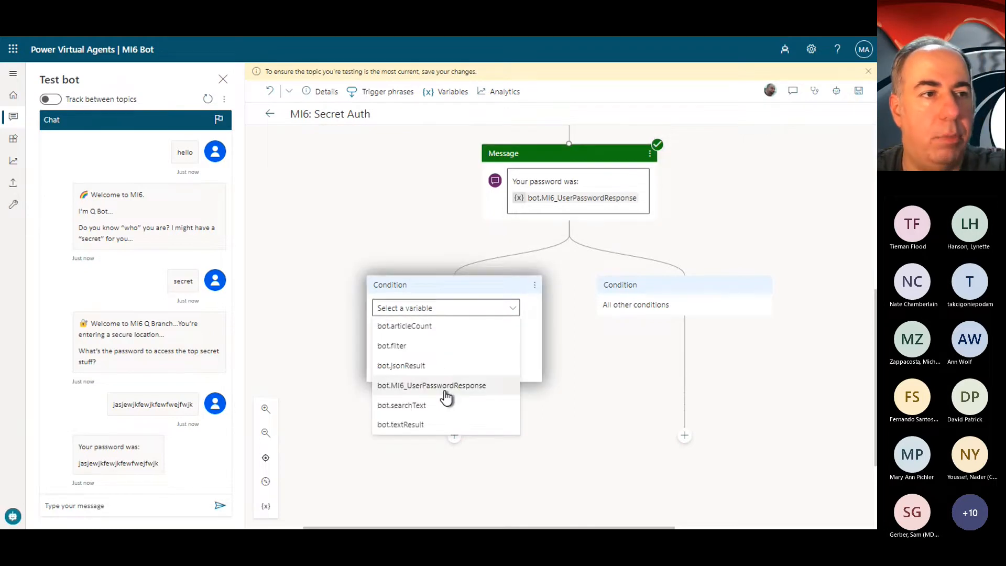
pyautogui.click(486, 238)
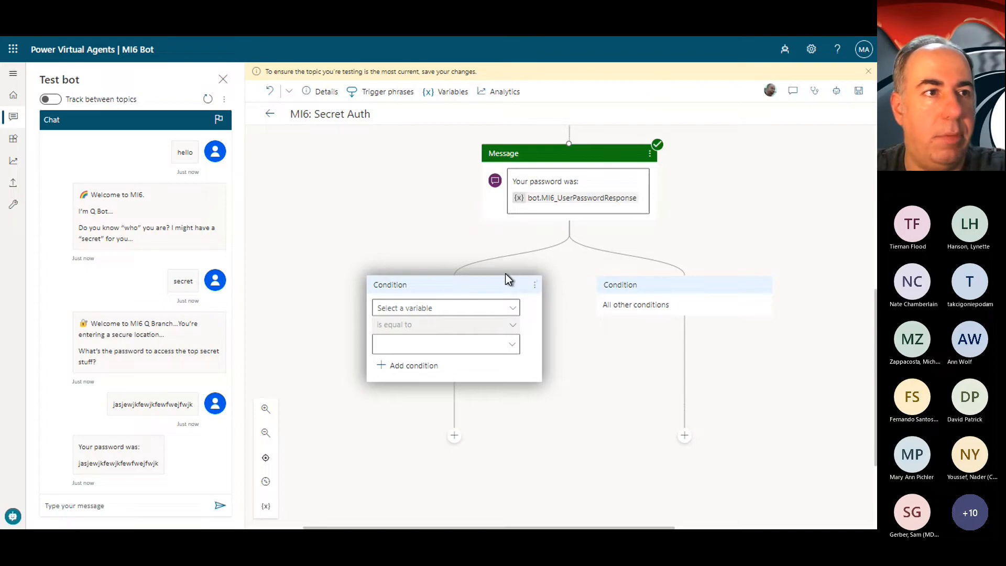
pyautogui.click(535, 286)
pyautogui.click(565, 288)
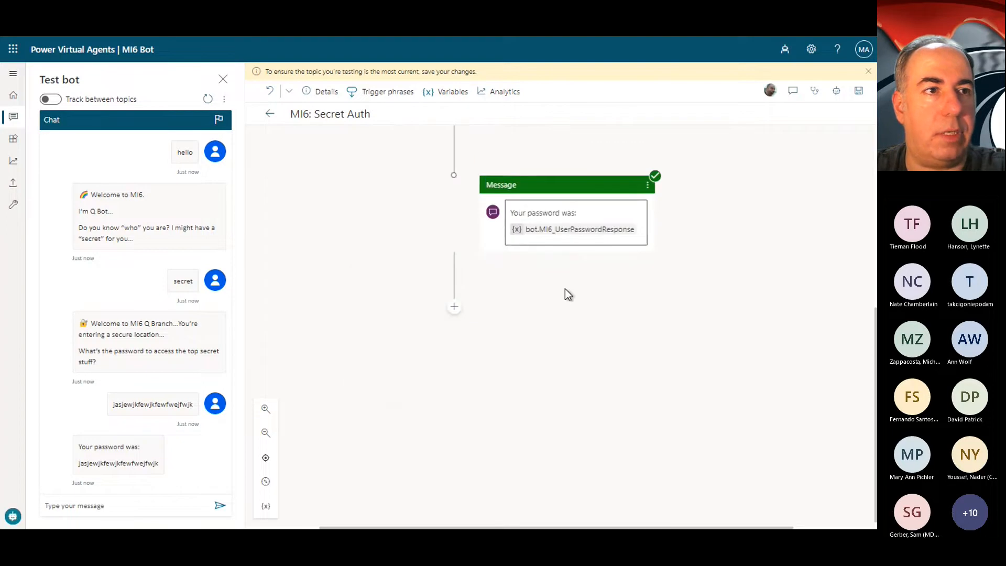
# Step: Resend "secret" in the test chat and change the usage of the bot.MI6_UserPasswordResponse variable to Topic (limited scope)
pyautogui.click(136, 508)
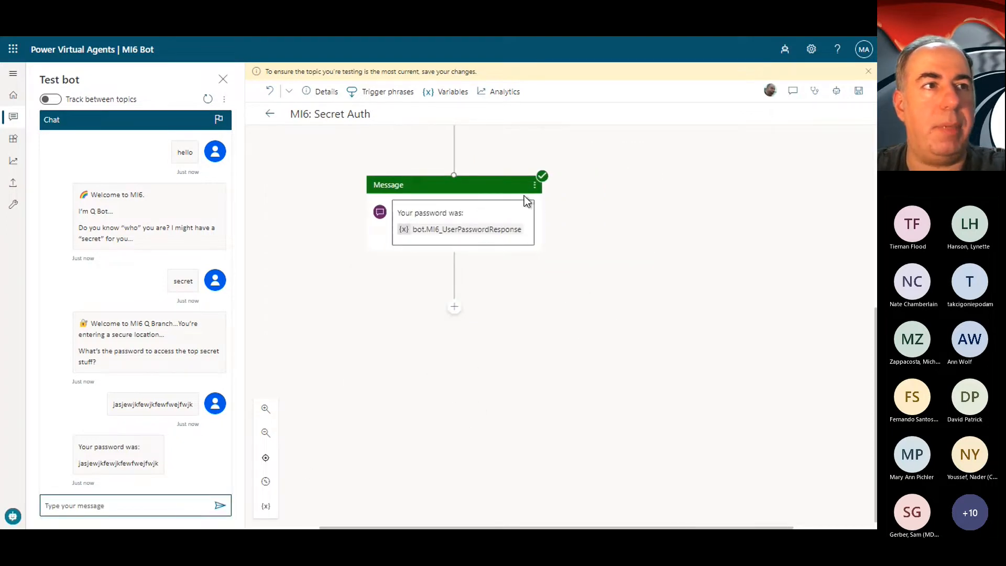
pyautogui.scroll(3, 523, 195)
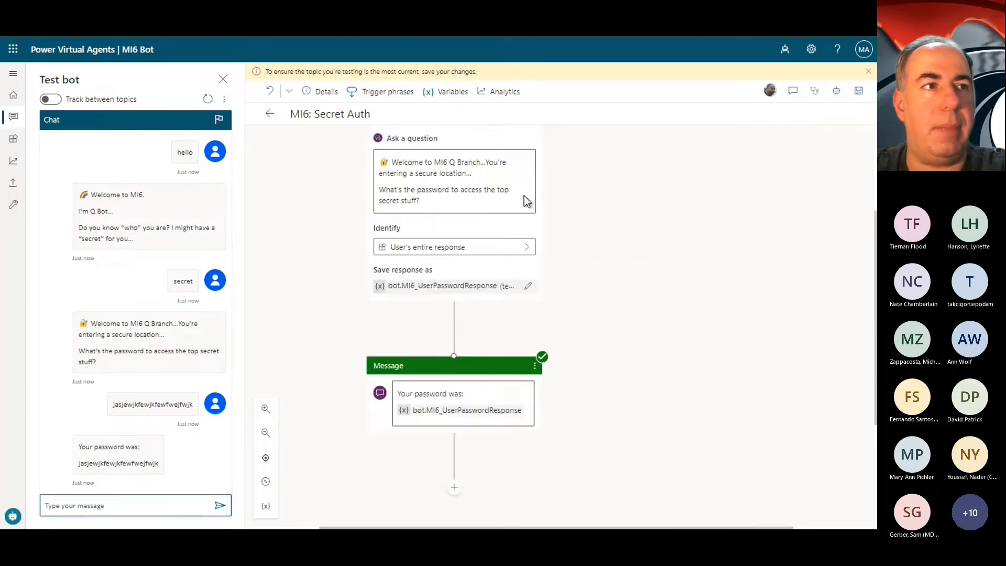
pyautogui.click(466, 293)
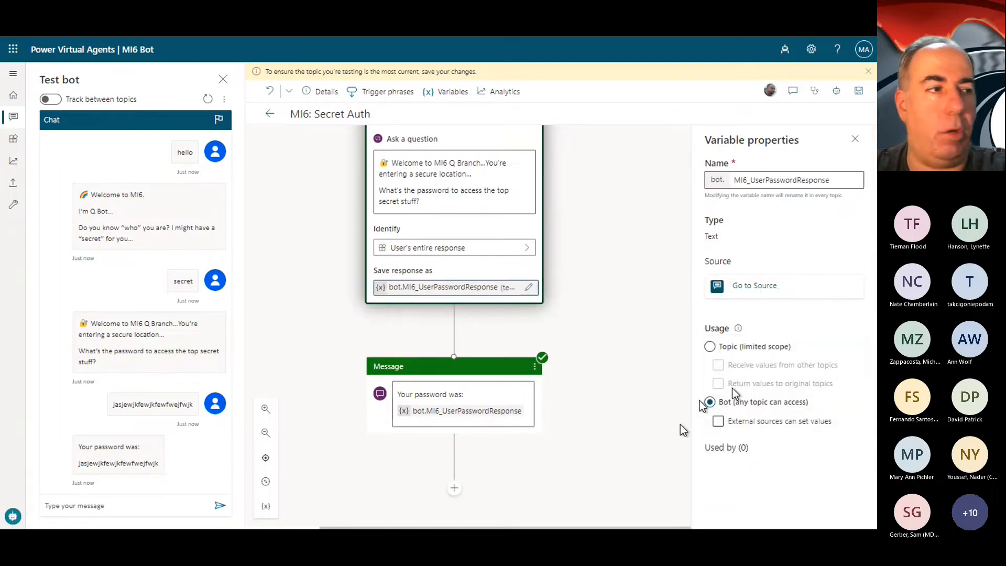
pyautogui.click(117, 508)
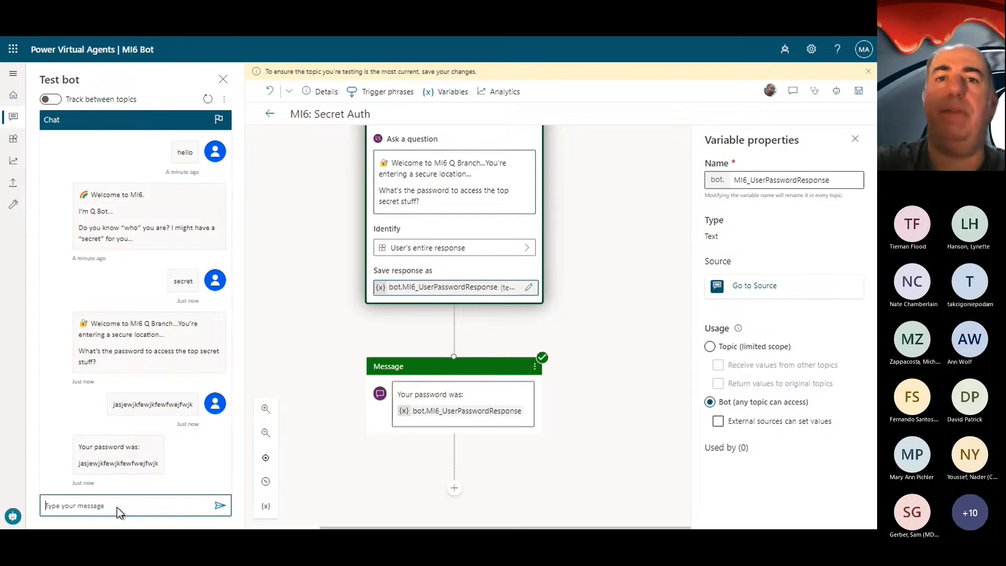
pyautogui.write('se')
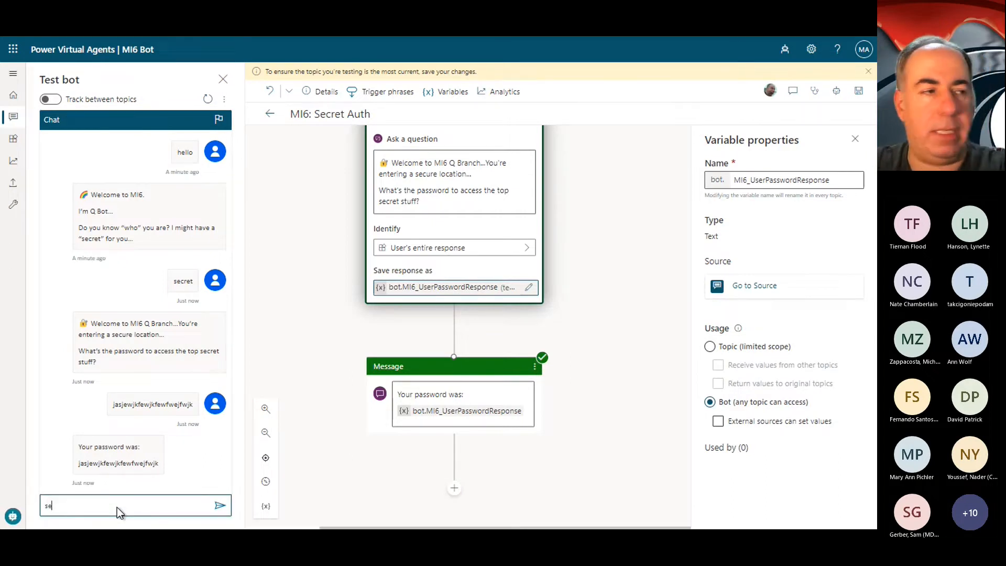
pyautogui.write('cre')
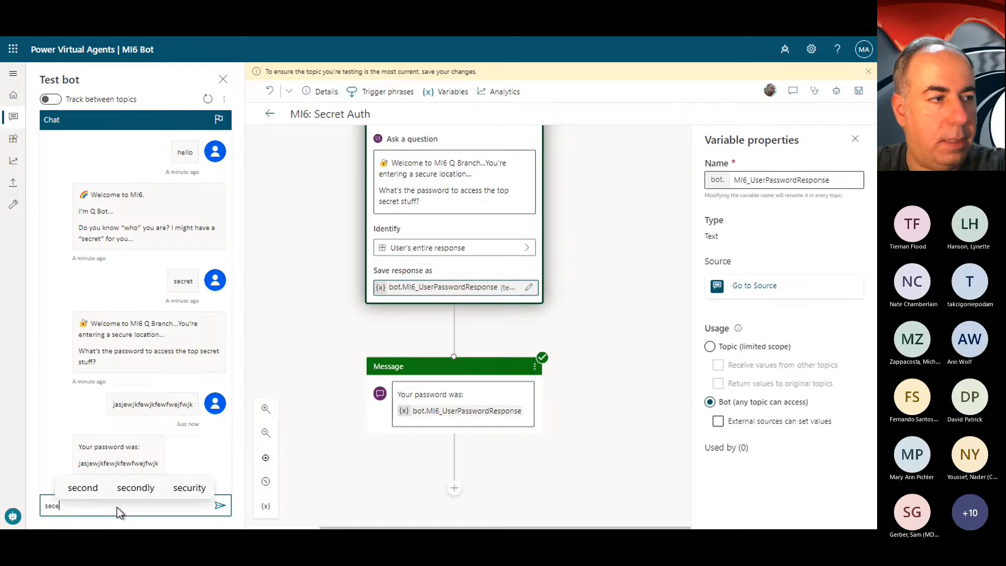
pyautogui.write('t')
pyautogui.press('Return')
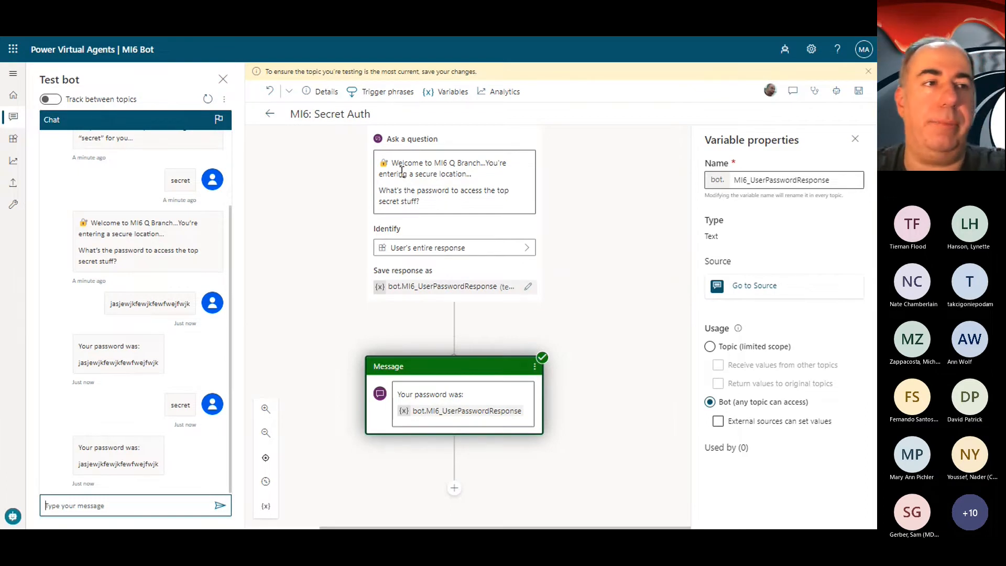
pyautogui.click(711, 346)
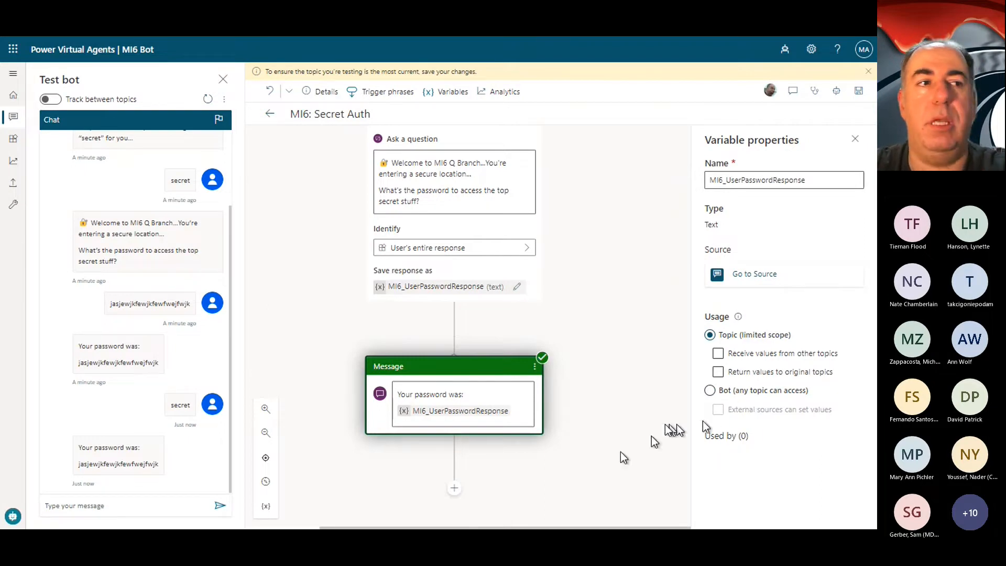
# Step: Add a condition below the "Your password was:" message that checks whether MI6_UserPasswordResponse is equal to the secret password
pyautogui.click(452, 492)
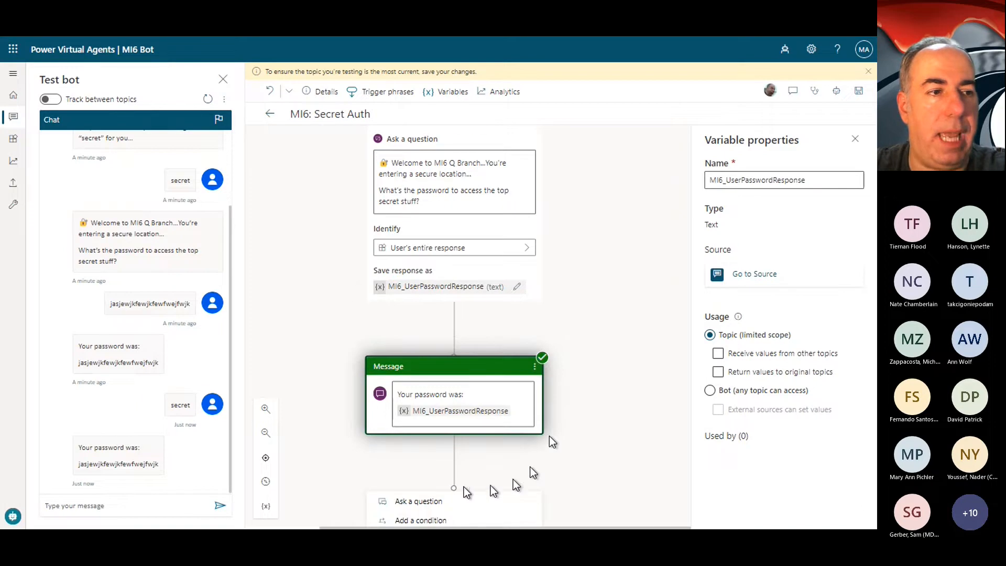
pyautogui.scroll(-4, 549, 435)
pyautogui.click(435, 319)
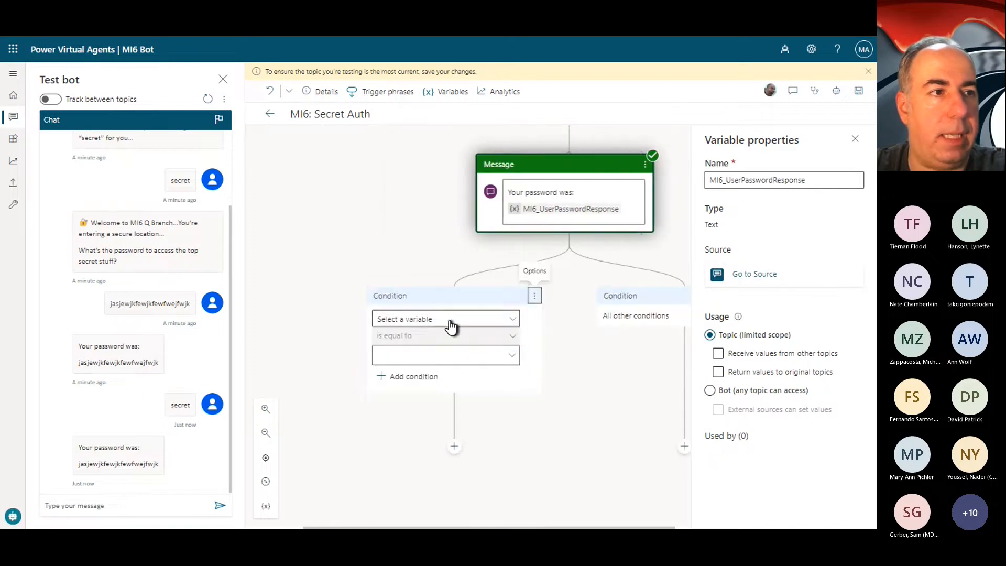
pyautogui.click(445, 320)
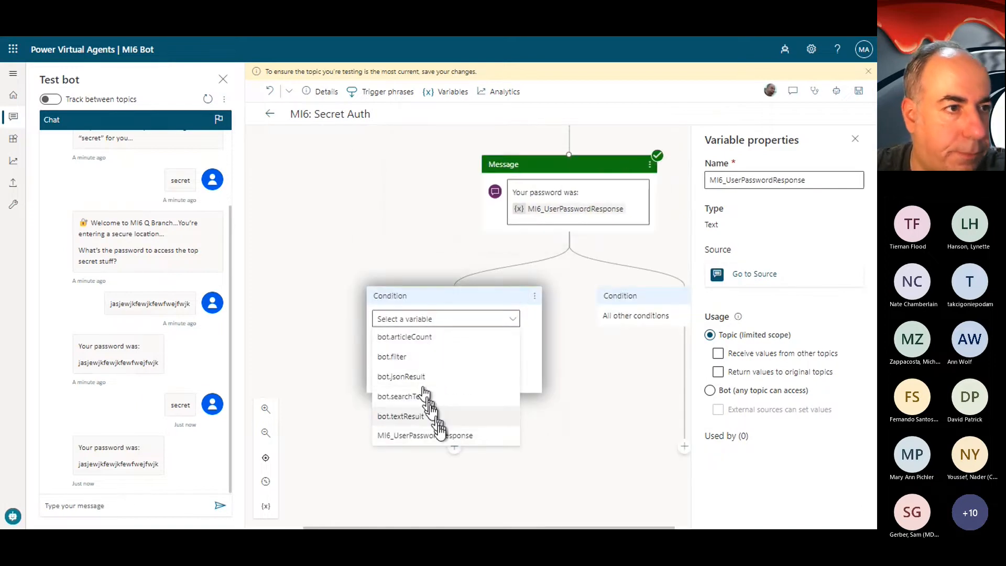
pyautogui.click(444, 435)
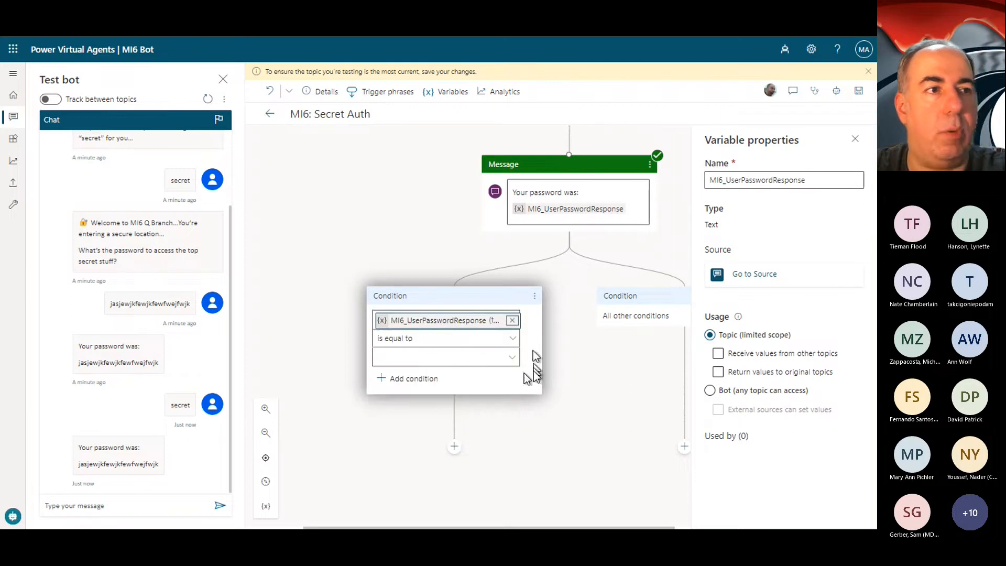
pyautogui.click(423, 357)
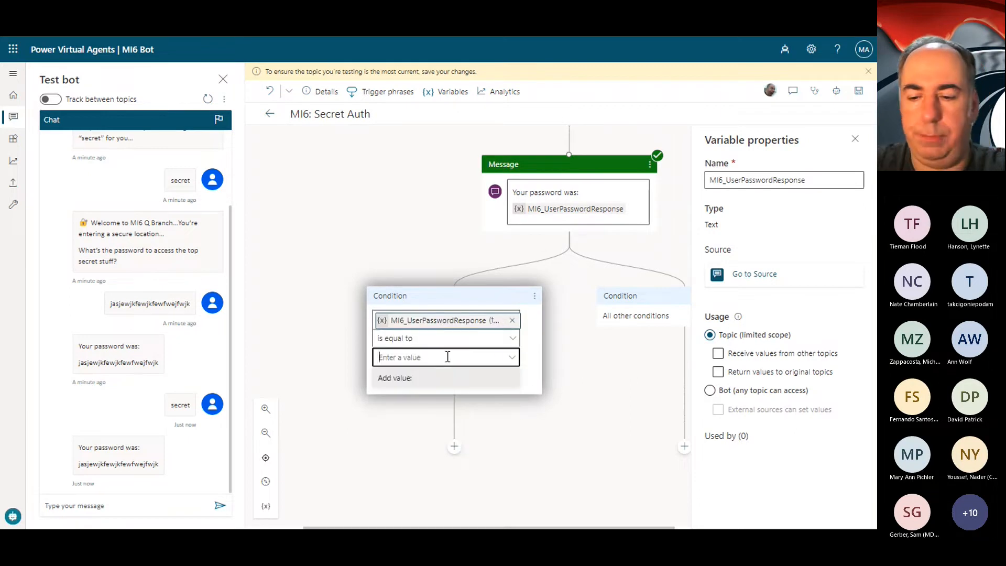
pyautogui.write('ShakenNotStirred')
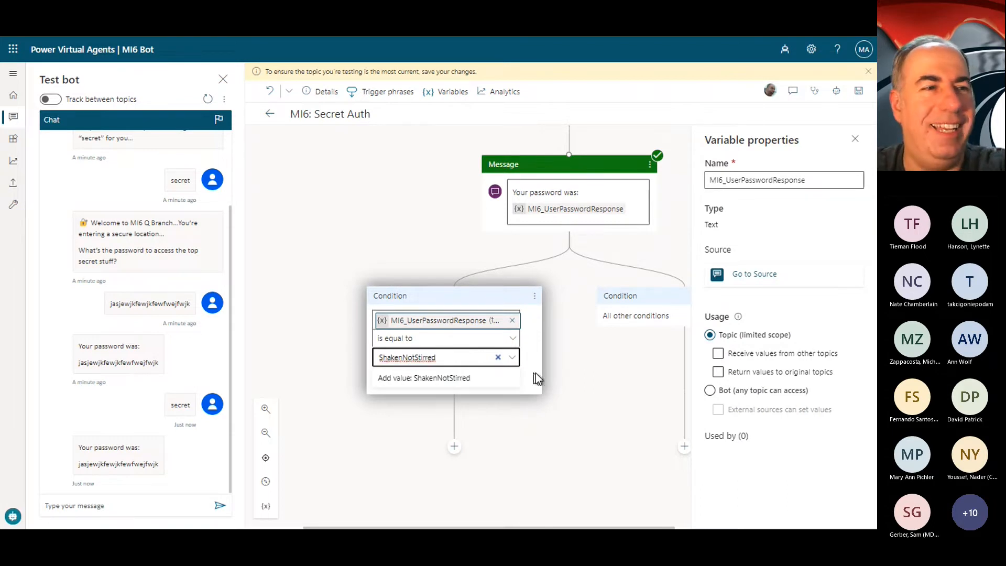
# Step: Add the message "🚫 Invalid password, Mr.Wrong... You are not an agent." under All other conditions and close the variable properties
pyautogui.hscroll(3, 622, 390)
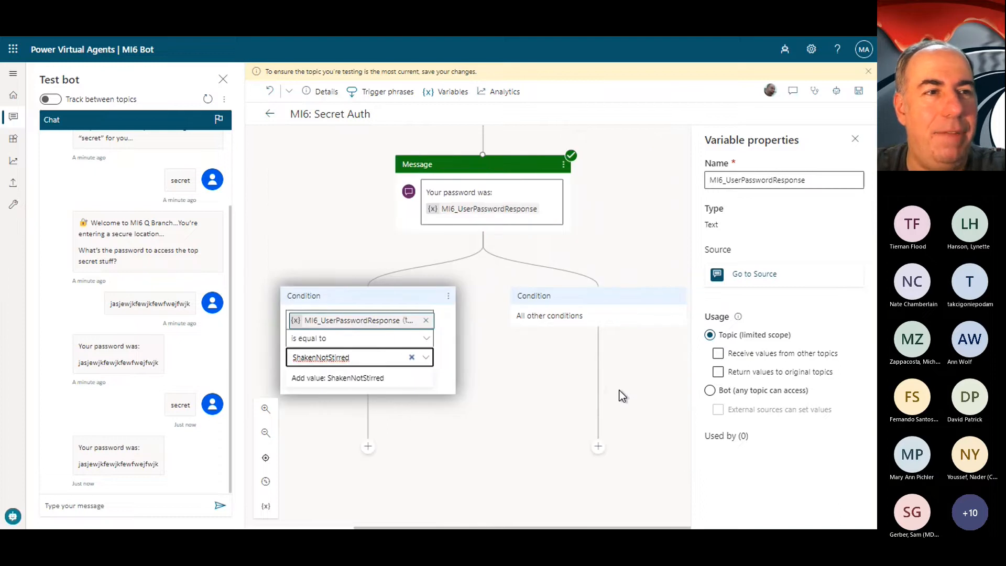
pyautogui.scroll(-1, 622, 391)
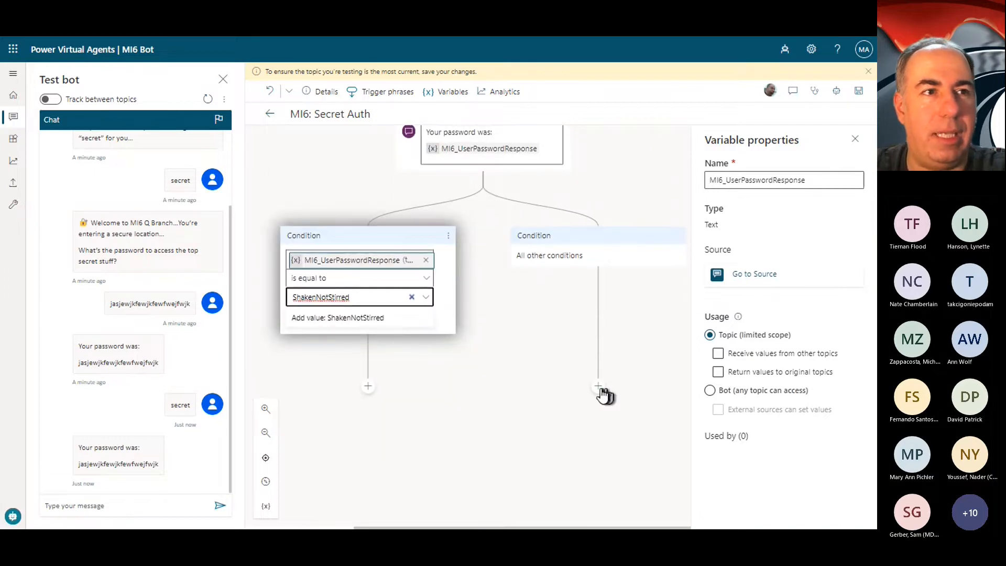
pyautogui.click(598, 387)
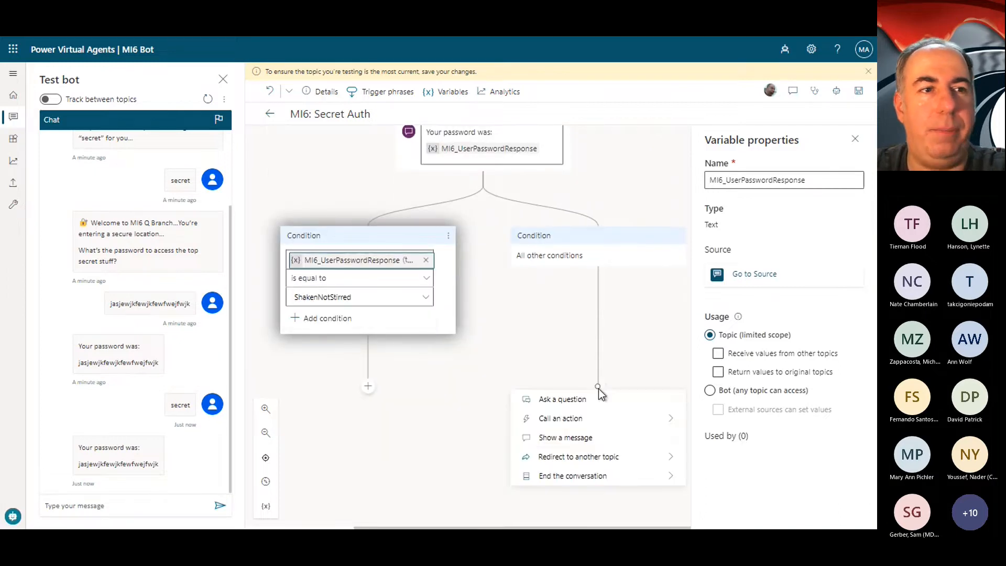
pyautogui.click(582, 440)
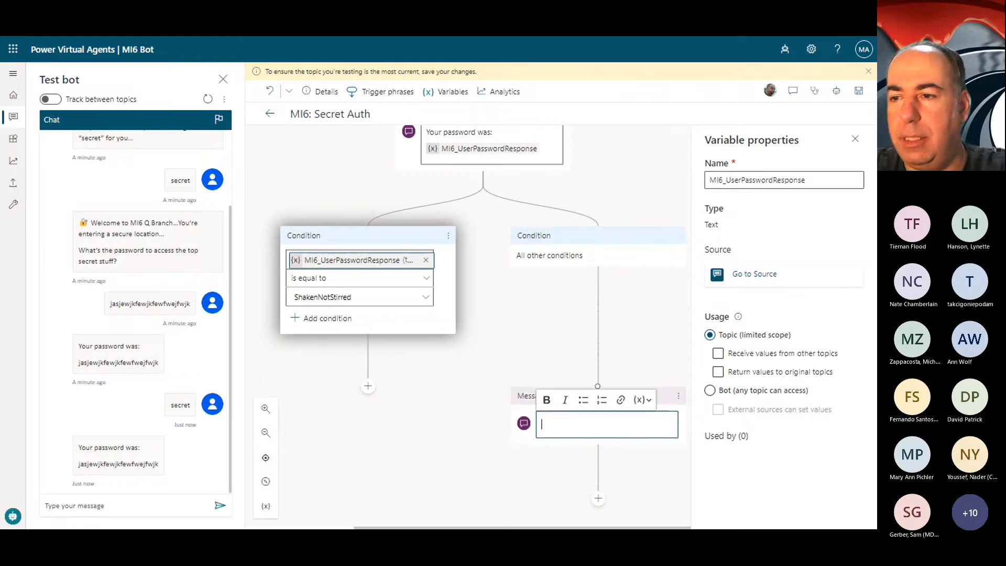
pyautogui.hotkey('alt', 'Tab')
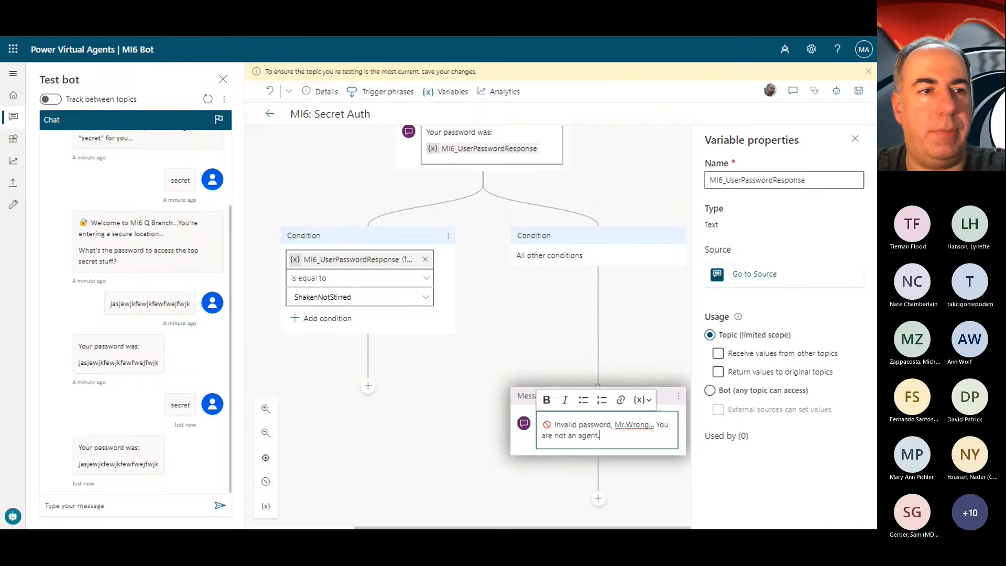
pyautogui.scroll(-3, 614, 313)
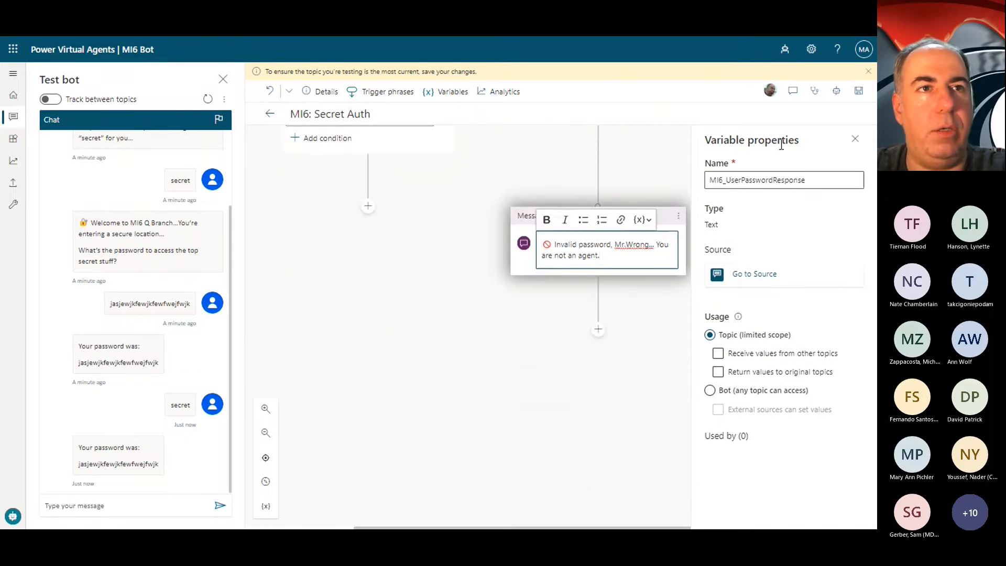
pyautogui.click(855, 141)
# Step: Add a redirect to the Goodbye system topic below the invalid password message
pyautogui.scroll(8, 603, 338)
pyautogui.scroll(-7, 676, 375)
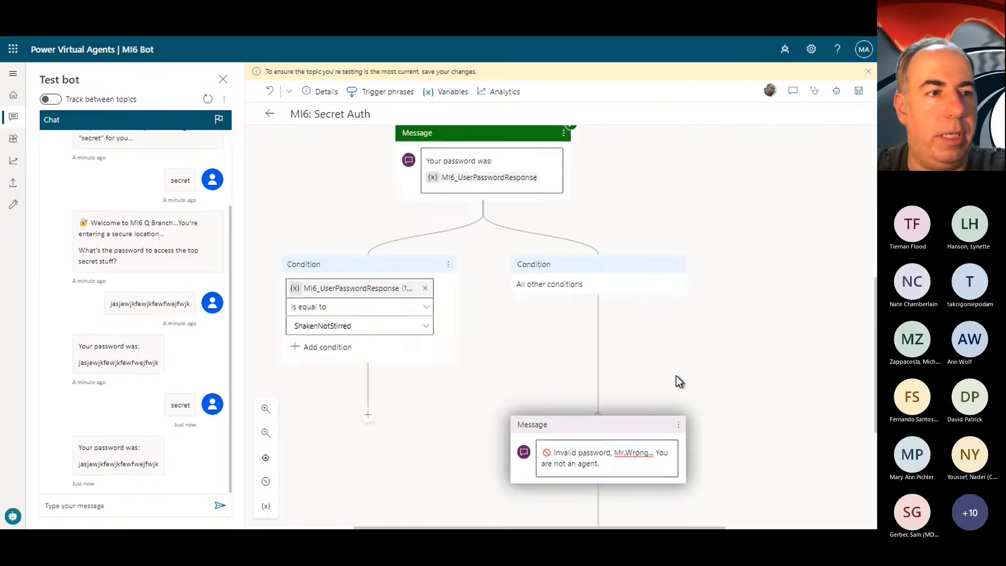
pyautogui.click(597, 367)
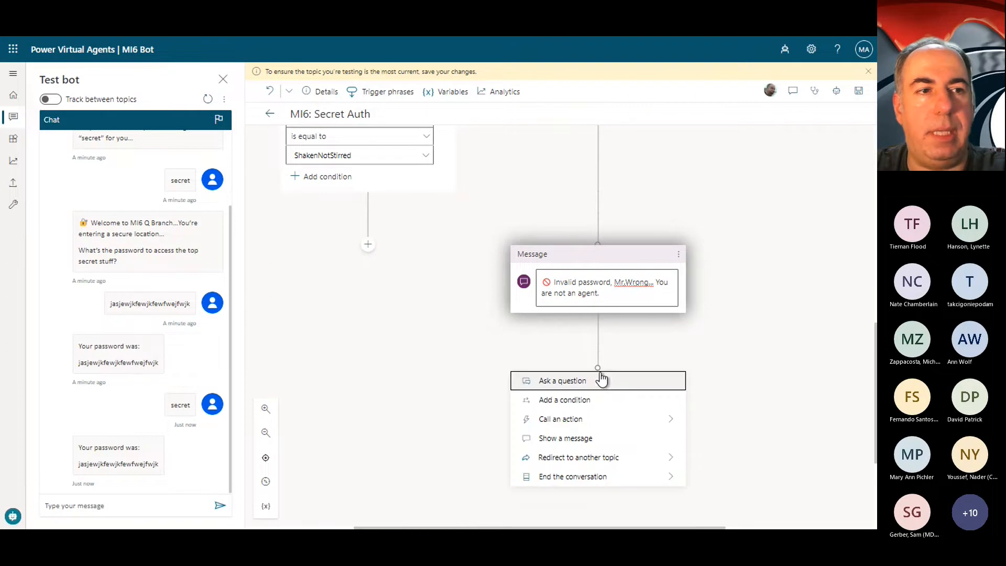
pyautogui.moveTo(587, 478)
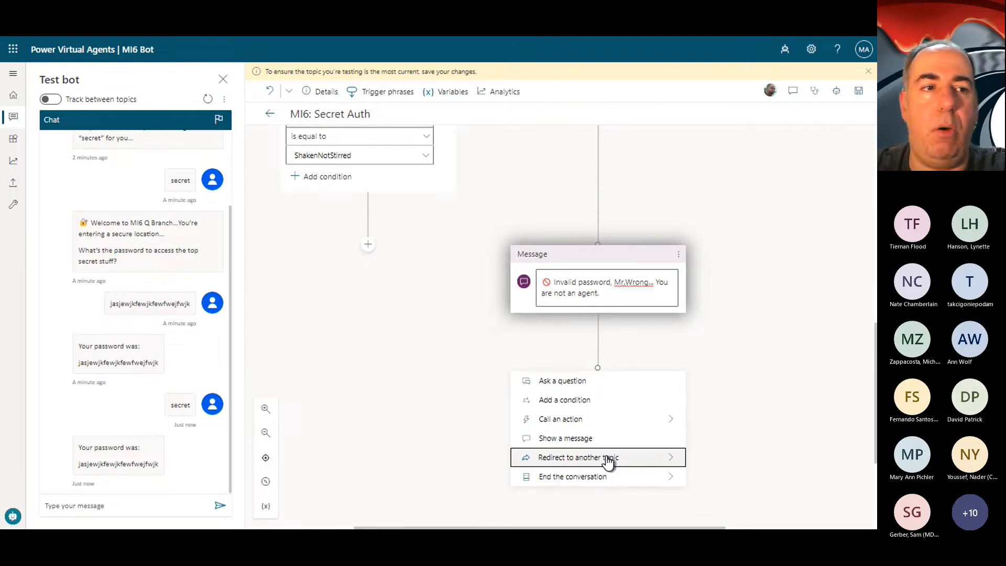
pyautogui.moveTo(607, 461)
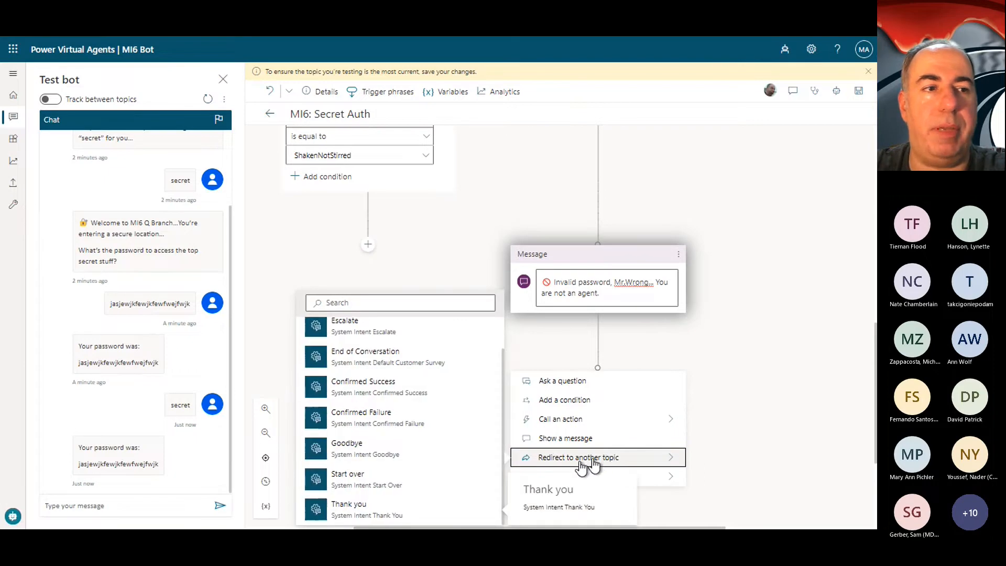
pyautogui.click(372, 451)
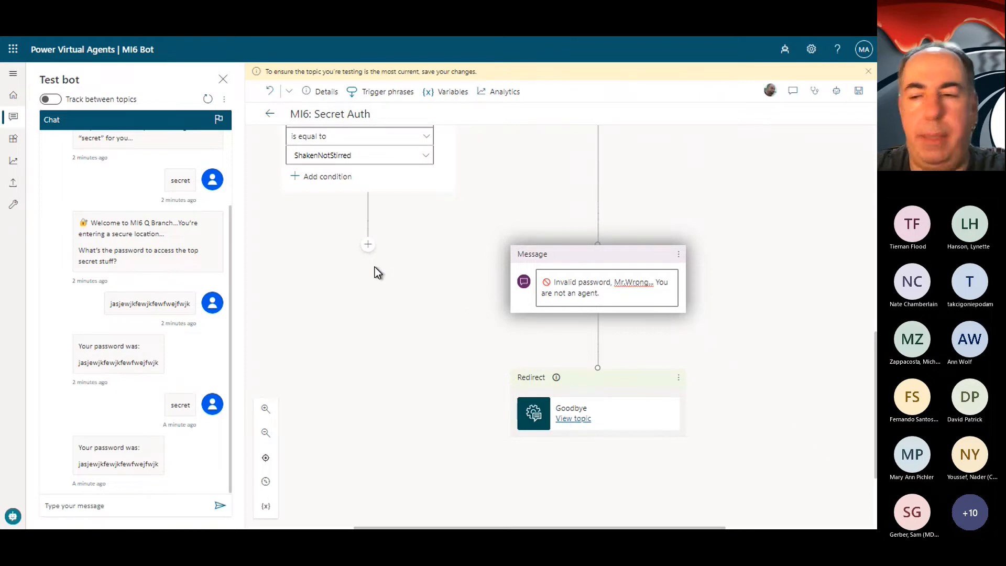
# Step: Add the message "✅ Password accepted" under the matching-password condition and save the topic
pyautogui.click(368, 244)
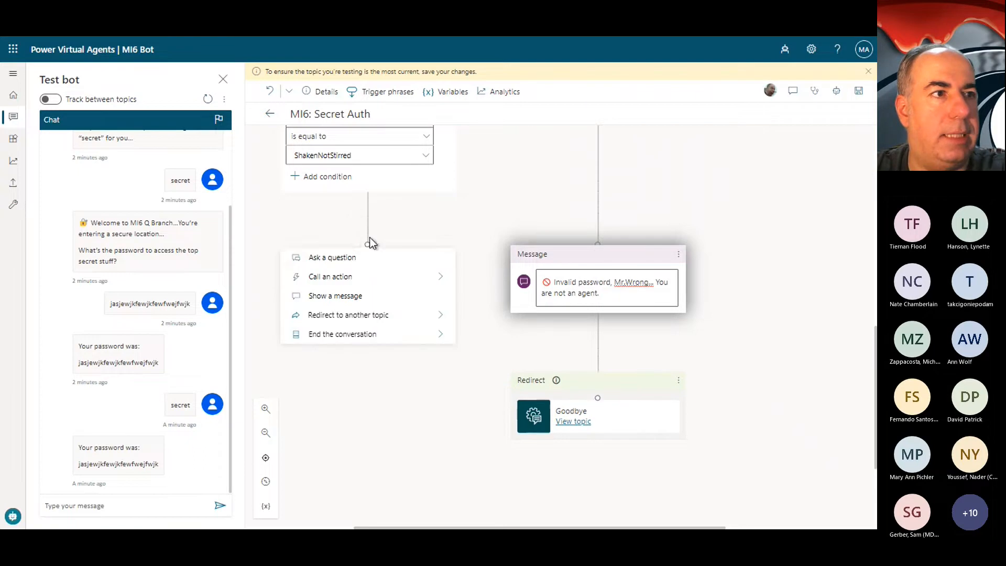
pyautogui.click(378, 293)
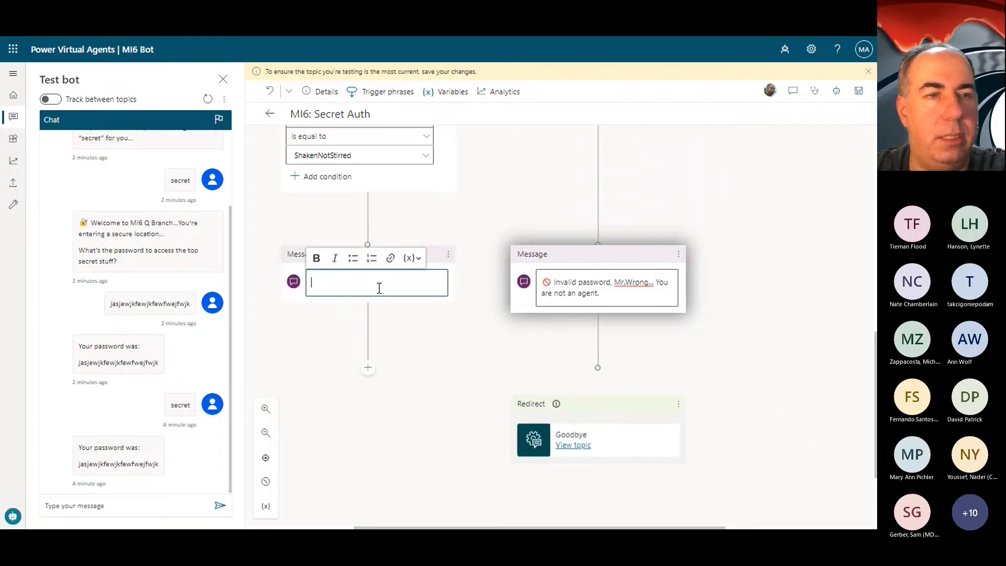
pyautogui.hotkey('alt', 'Tab')
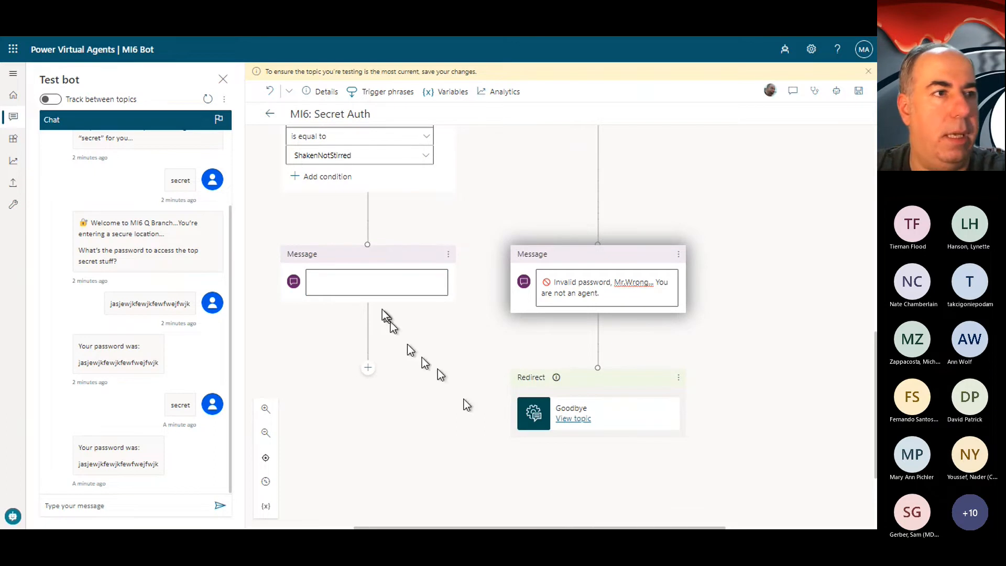
pyautogui.click(377, 285)
pyautogui.hotkey('ctrl', 'v')
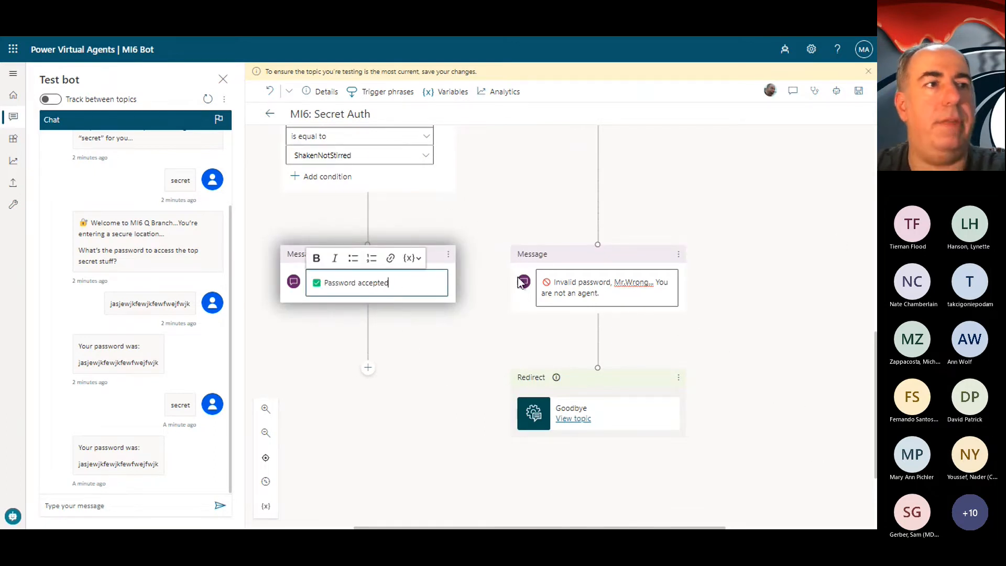
pyautogui.click(859, 92)
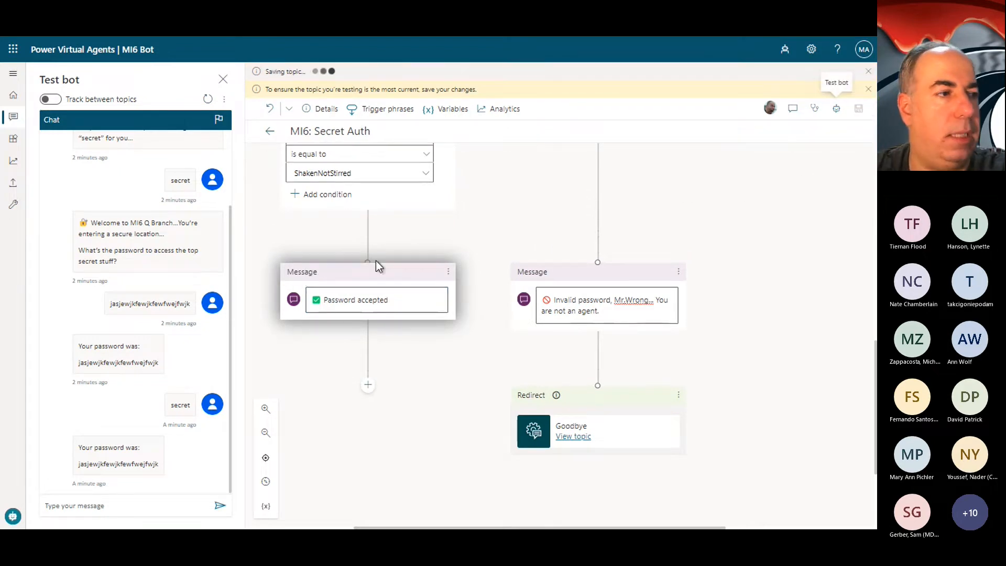
# Step: Test the topic in the bot chat by sending "secret" and answering the password question with a random incorrect password
pyautogui.click(114, 507)
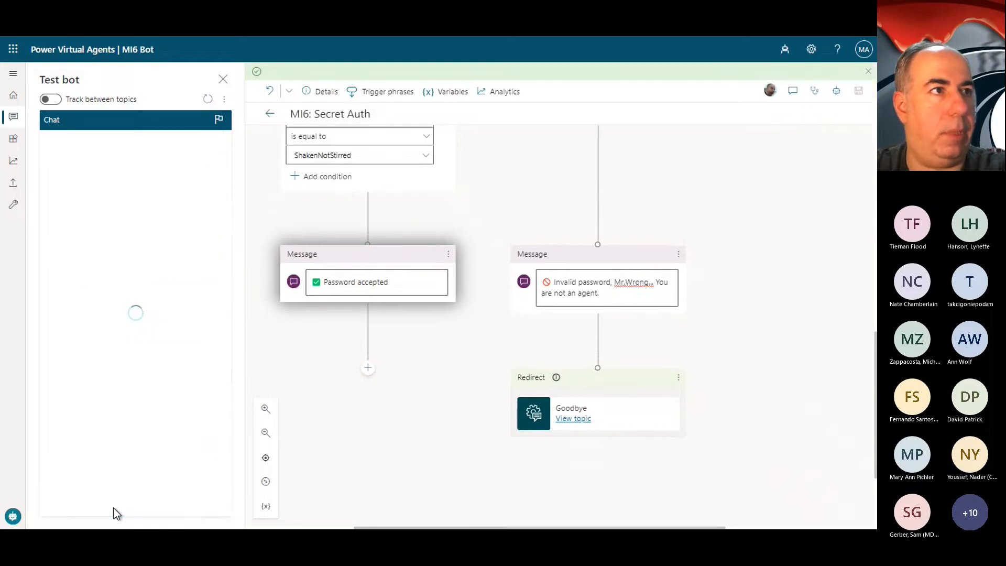
pyautogui.click(104, 510)
pyautogui.write('secret')
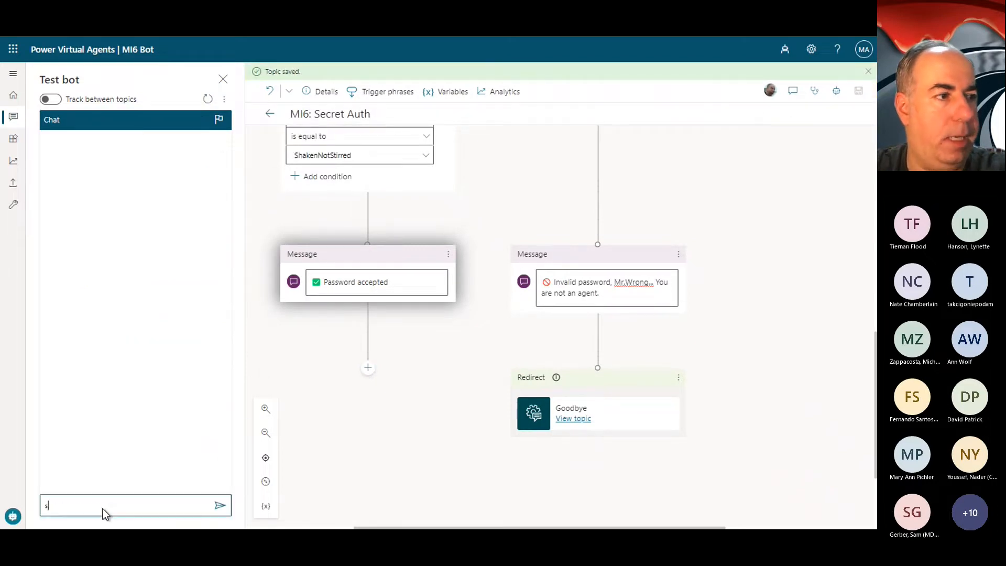
pyautogui.press('Return')
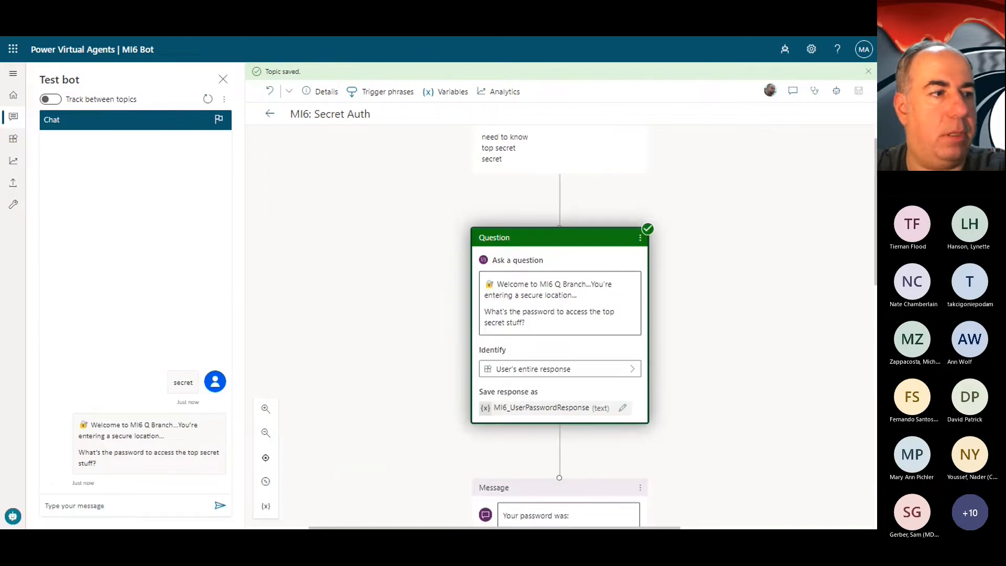
pyautogui.click(114, 508)
pyautogui.write('sdsksdjksdjk')
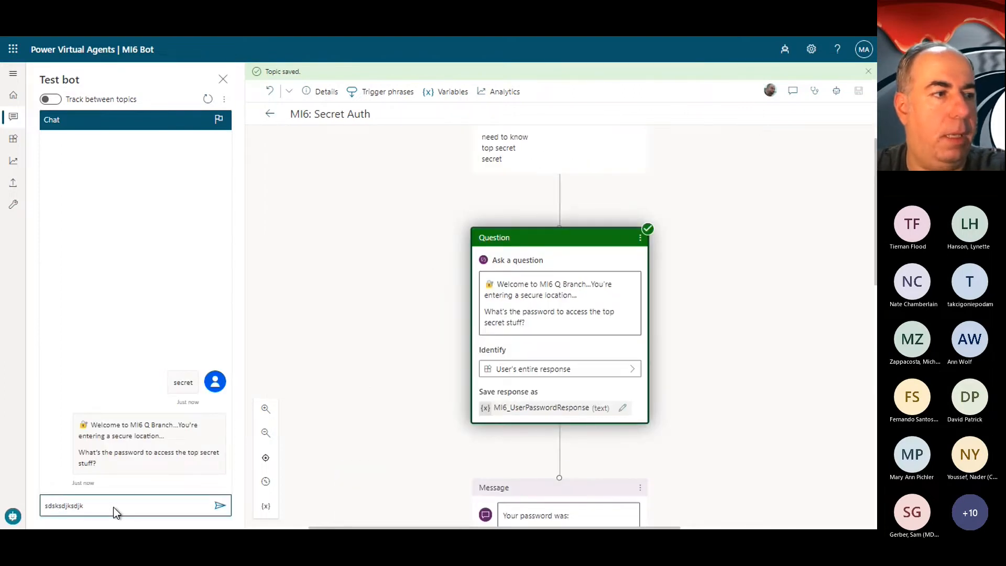
pyautogui.press('Return')
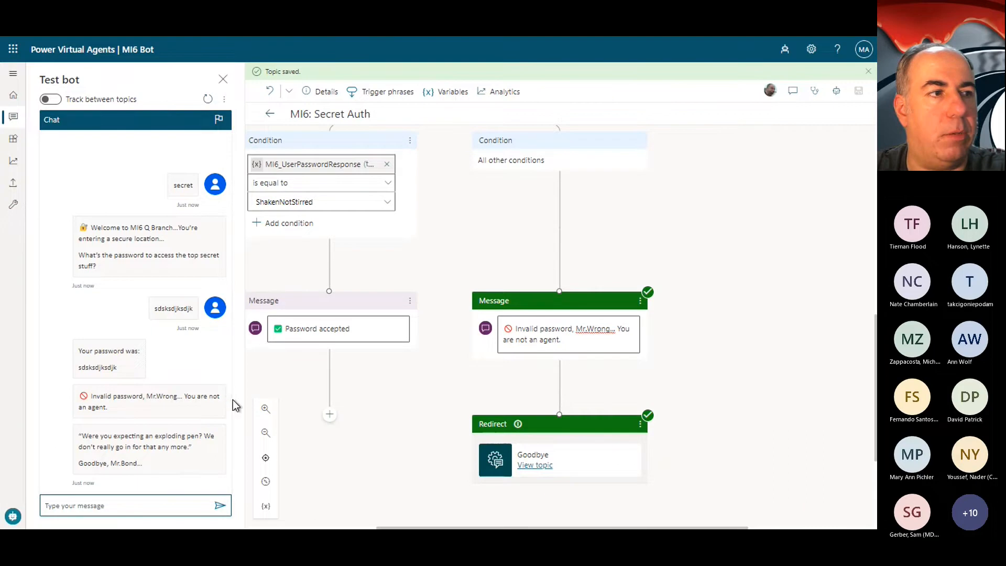
# Step: Trigger the topic again in the test chat with "secrets" and answer the password question with the correct password in capital letters
pyautogui.click(138, 506)
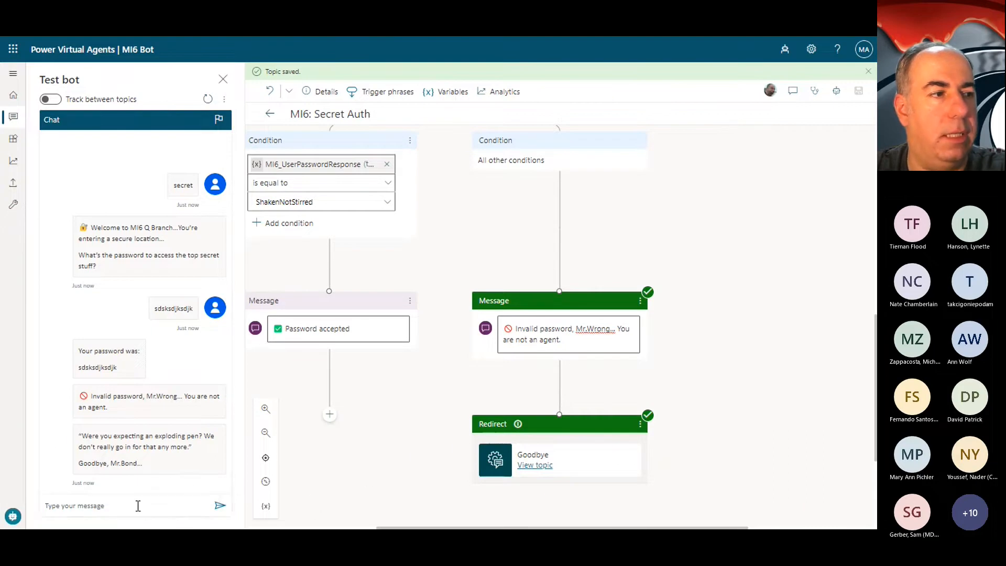
pyautogui.write('setret')
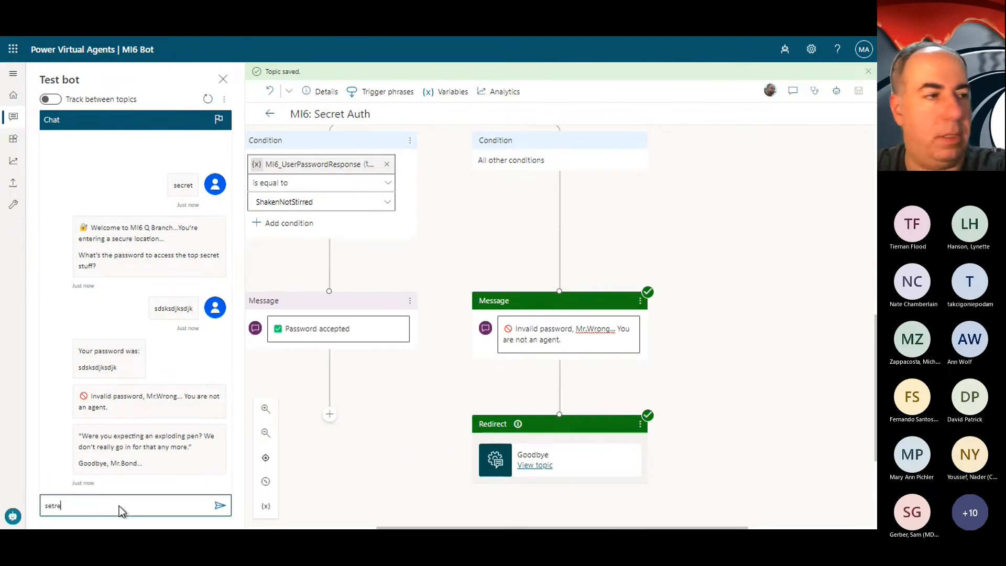
pyautogui.press('BackSpace')
pyautogui.press('BackSpace')
pyautogui.press('BackSpace')
pyautogui.press('BackSpace')
pyautogui.write('cr')
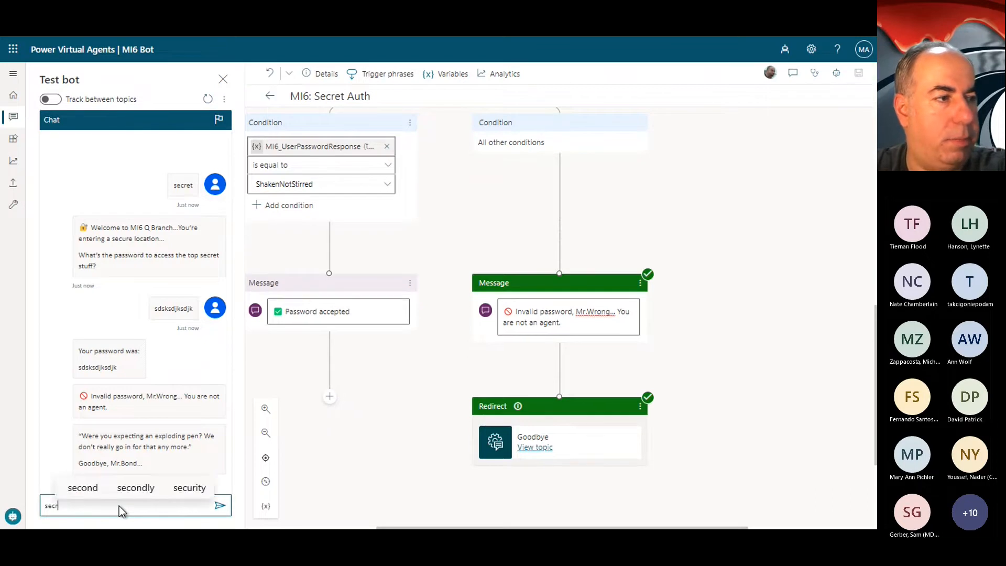
pyautogui.write('ets')
pyautogui.press('Return')
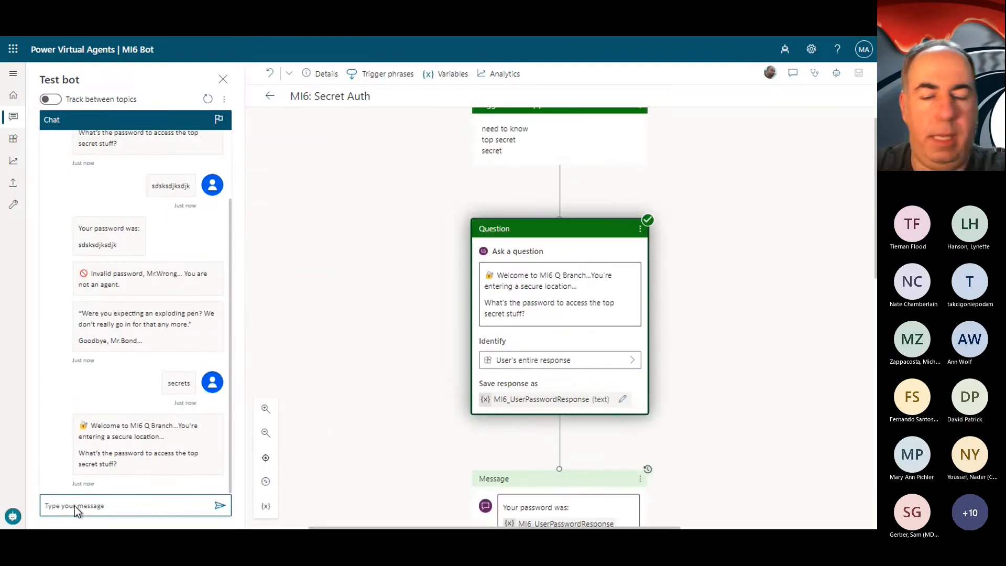
pyautogui.write('SHAKENNOTSTIRRED')
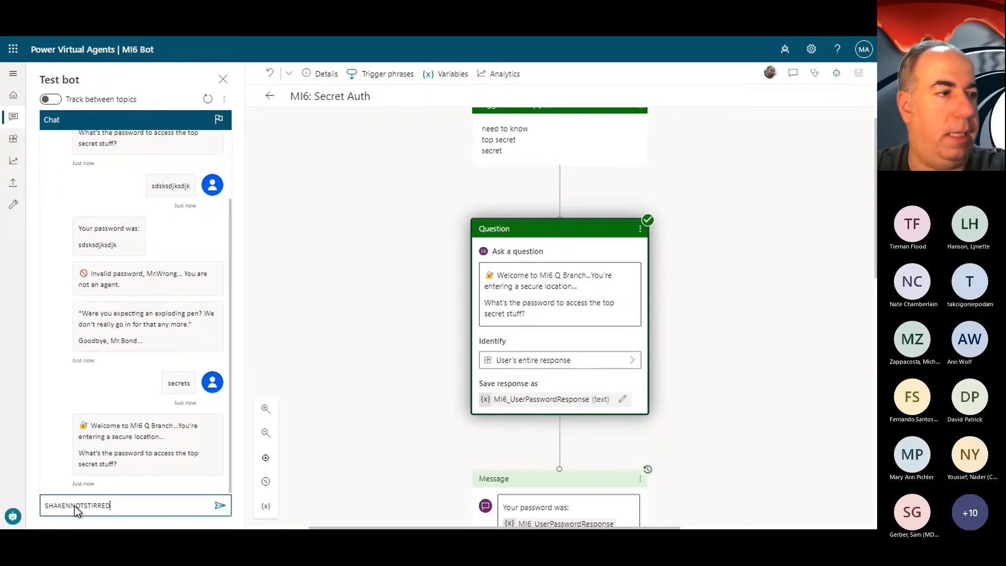
pyautogui.press('Return')
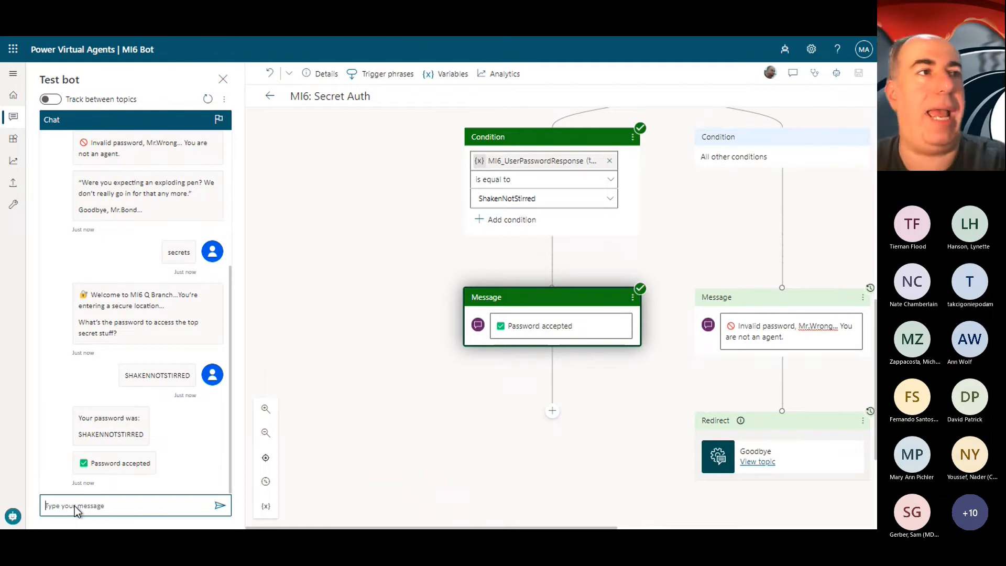
# Step: Create a new topic named "MI6: Q Branch" and delete its default empty message node
pyautogui.click(270, 97)
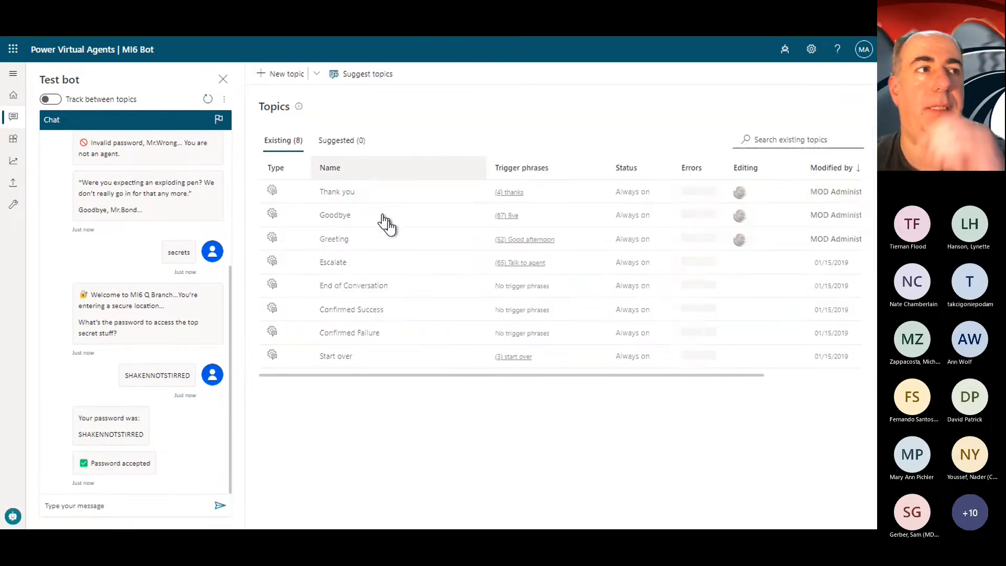
pyautogui.click(275, 78)
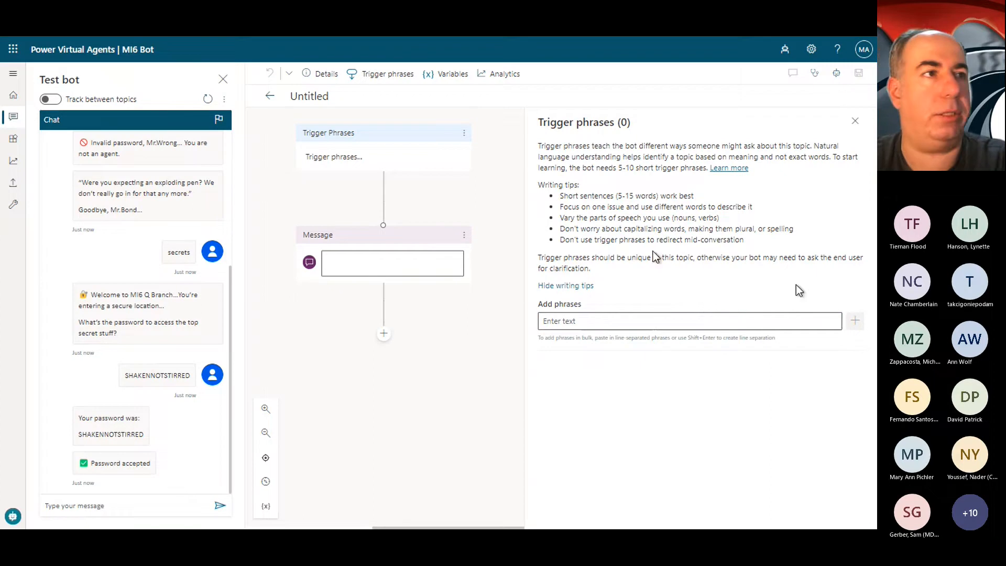
pyautogui.click(338, 97)
pyautogui.write('MI6: Q Branch')
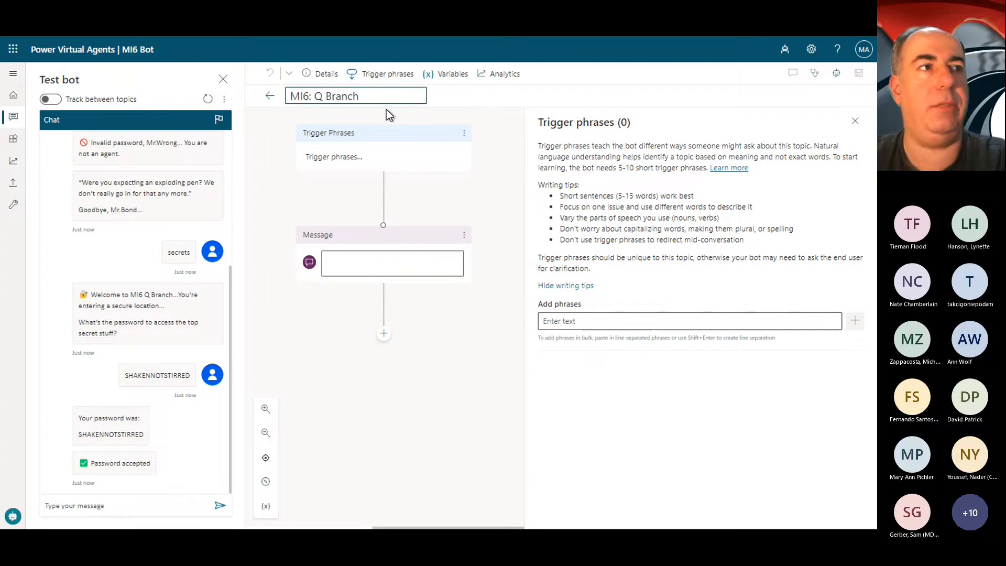
pyautogui.press('Return')
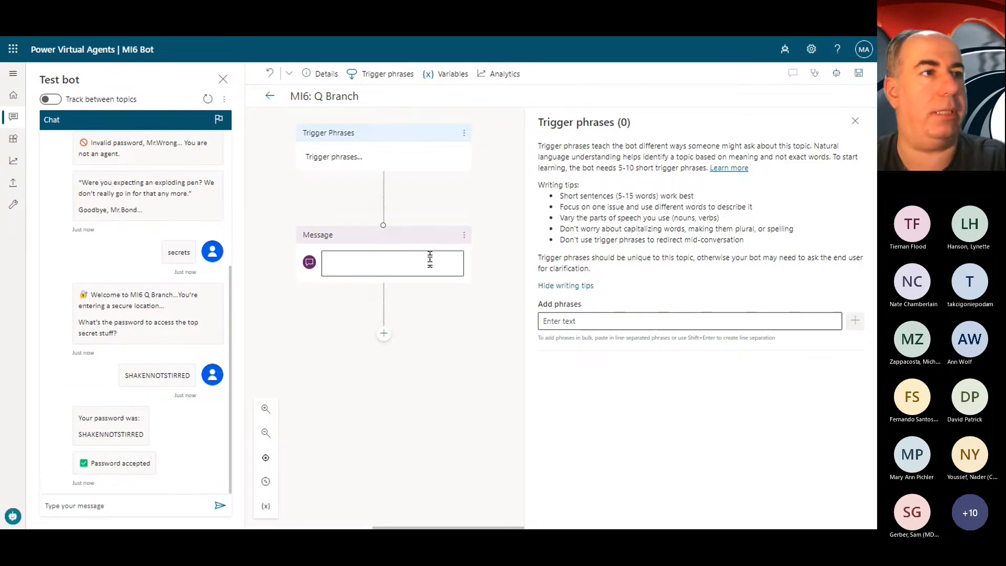
pyautogui.click(464, 235)
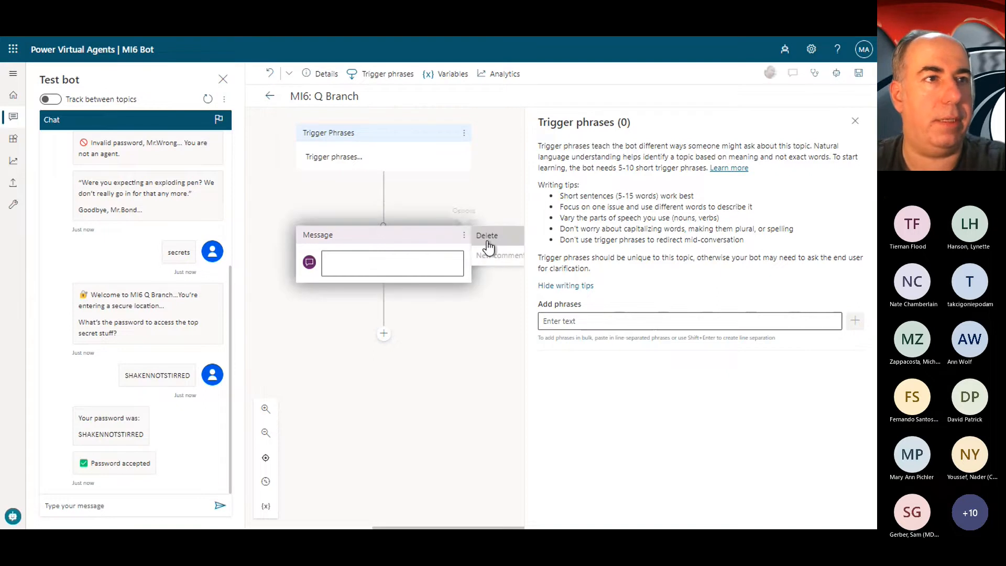
pyautogui.click(487, 236)
# Step: Begin adding a trigger phrase to the MI6: Q Branch topic
pyautogui.click(583, 322)
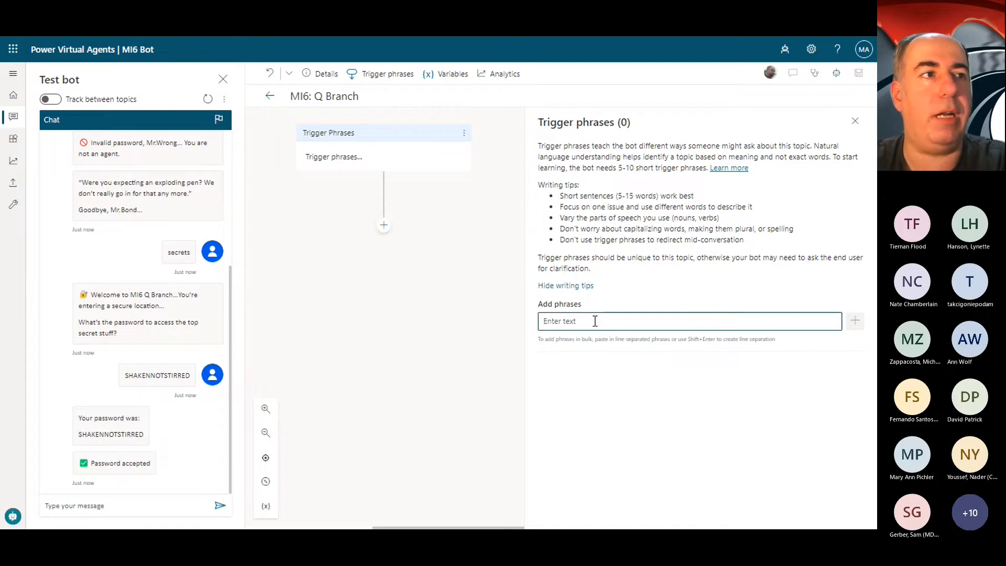
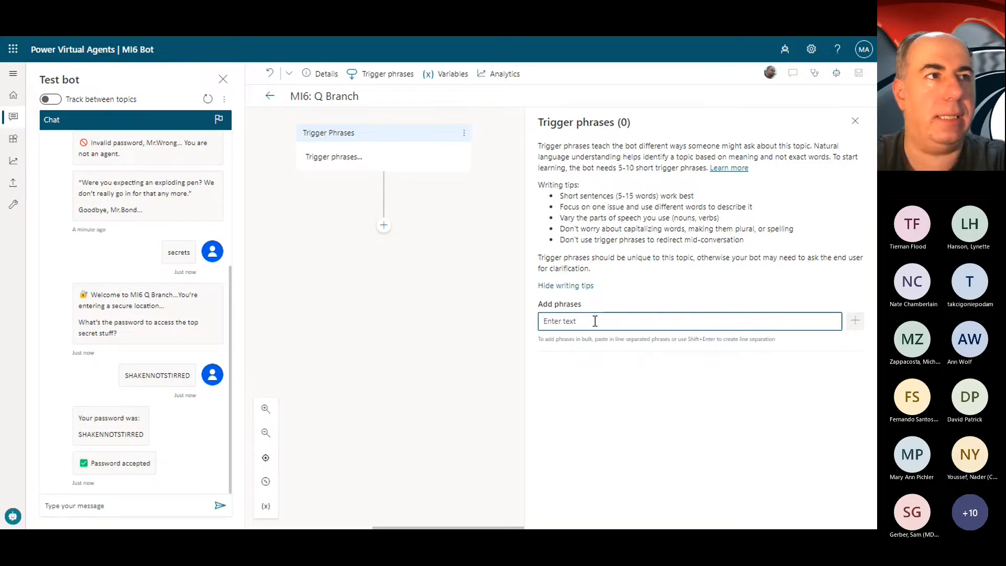
# Step: Add "Xbranch" as the trigger phrase of the MI6: Q Branch topic
pyautogui.write('branch')
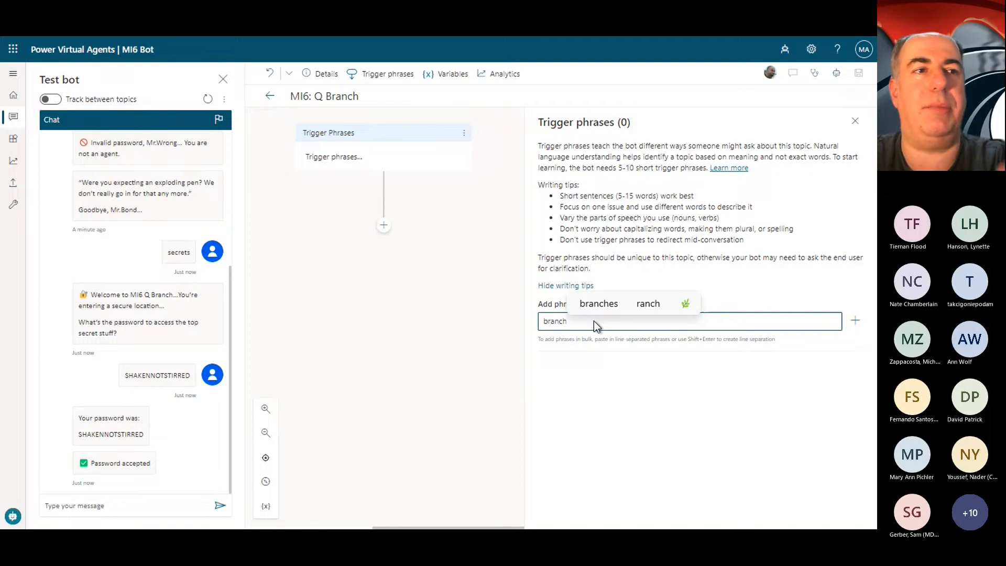
pyautogui.press('Home')
pyautogui.write('X')
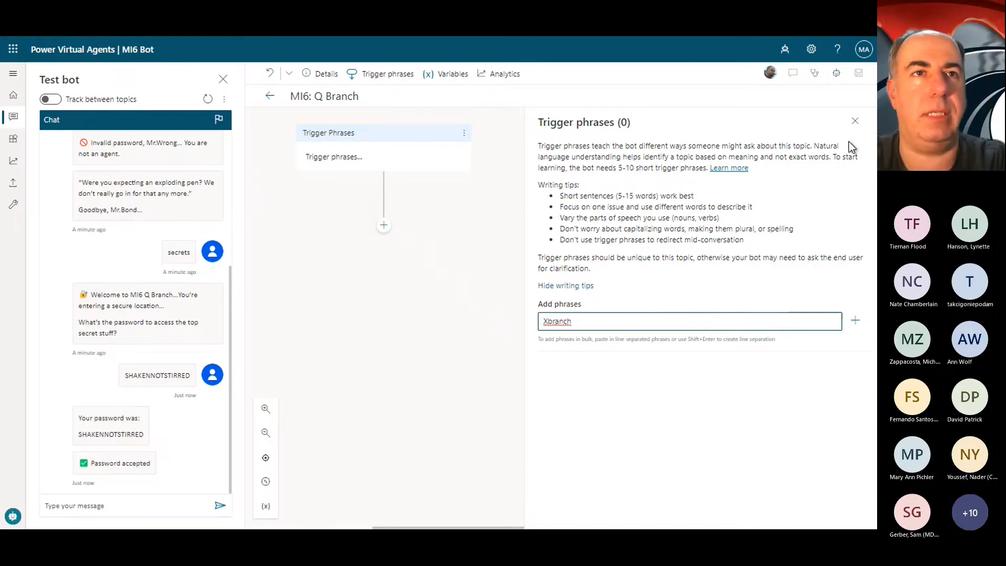
pyautogui.press('Return')
pyautogui.click(854, 121)
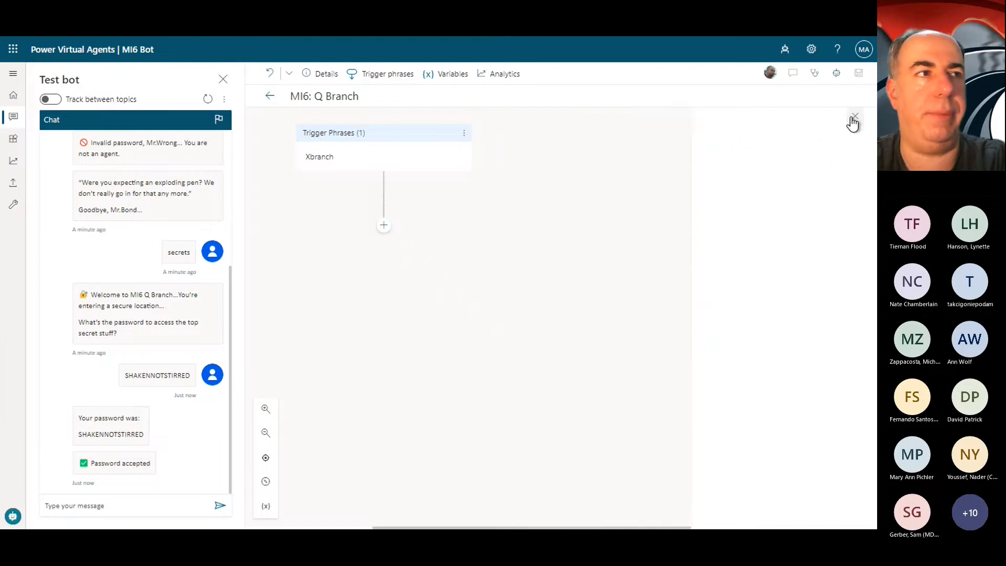
# Step: Add a multiple-choice question below the trigger reading "🔐 You are now in MI6 Q Branch... What is your business, 00-NULL?"
pyautogui.click(383, 226)
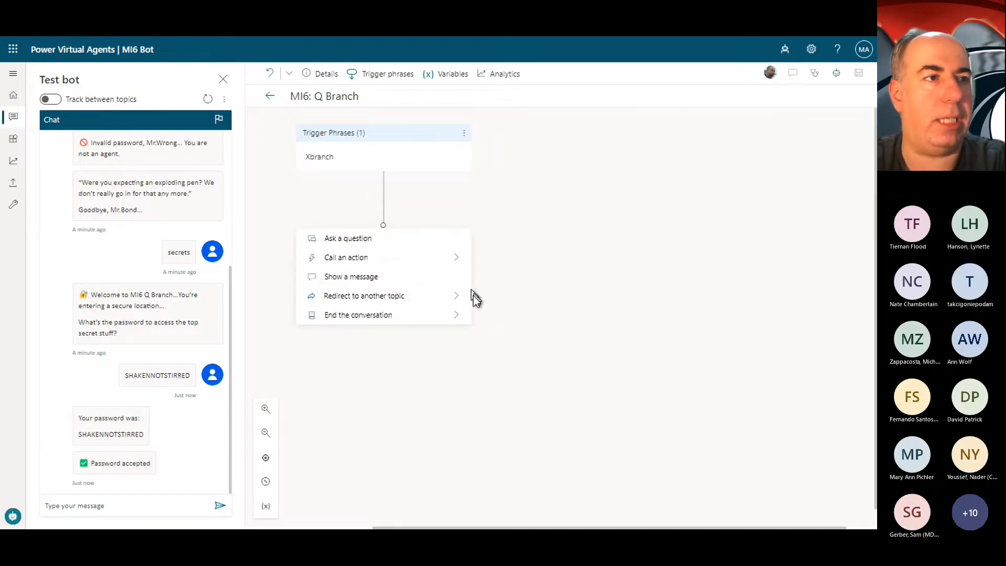
pyautogui.click(388, 239)
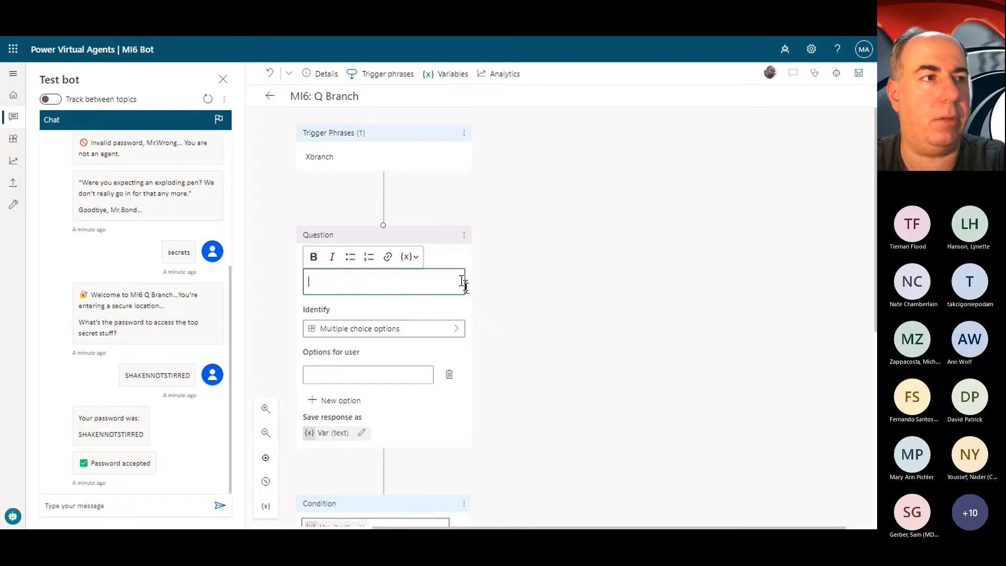
pyautogui.write('🔐 You are now in MI6 Q Branch... What is your business, 00-NULL?')
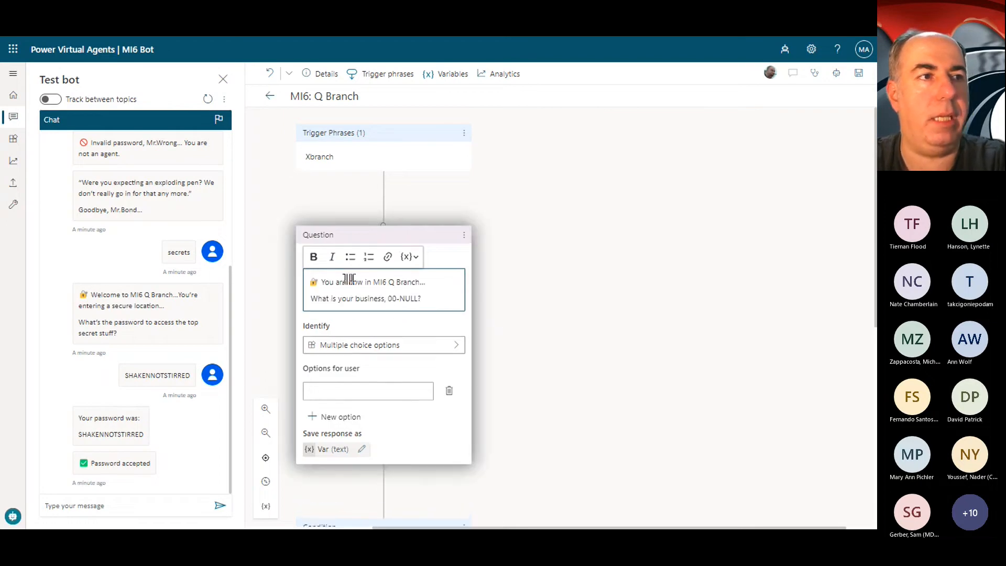
pyautogui.moveTo(343, 282); pyautogui.dragTo(444, 303)
pyautogui.click(433, 302)
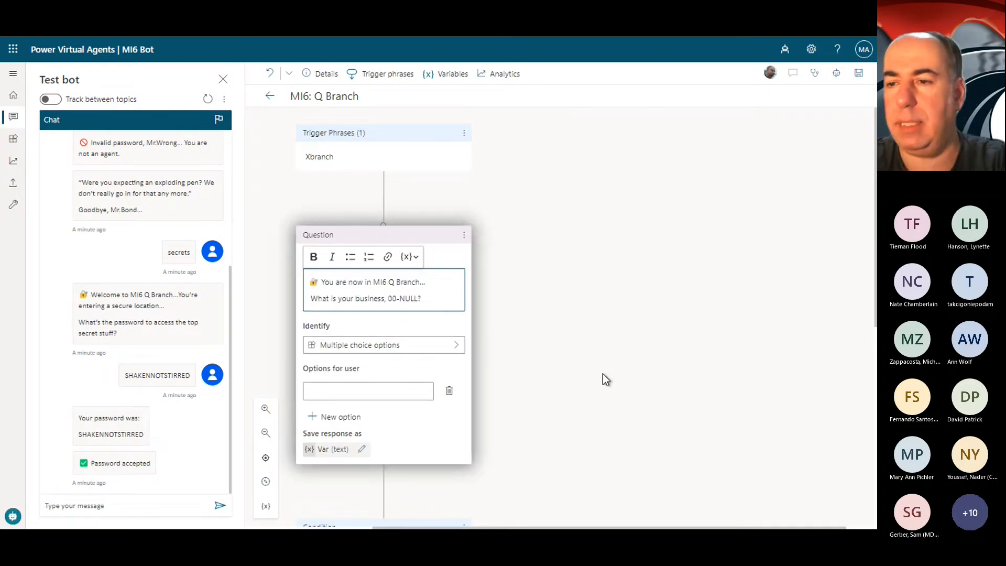
pyautogui.click(419, 346)
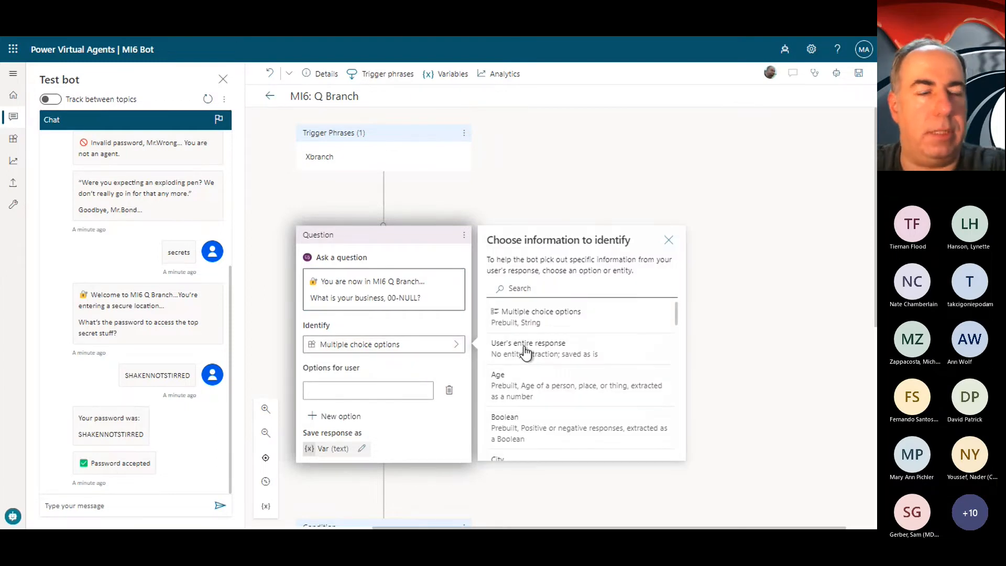
# Step: Give the question its first two user options, "Take weapon" and "Travel"
pyautogui.click(379, 390)
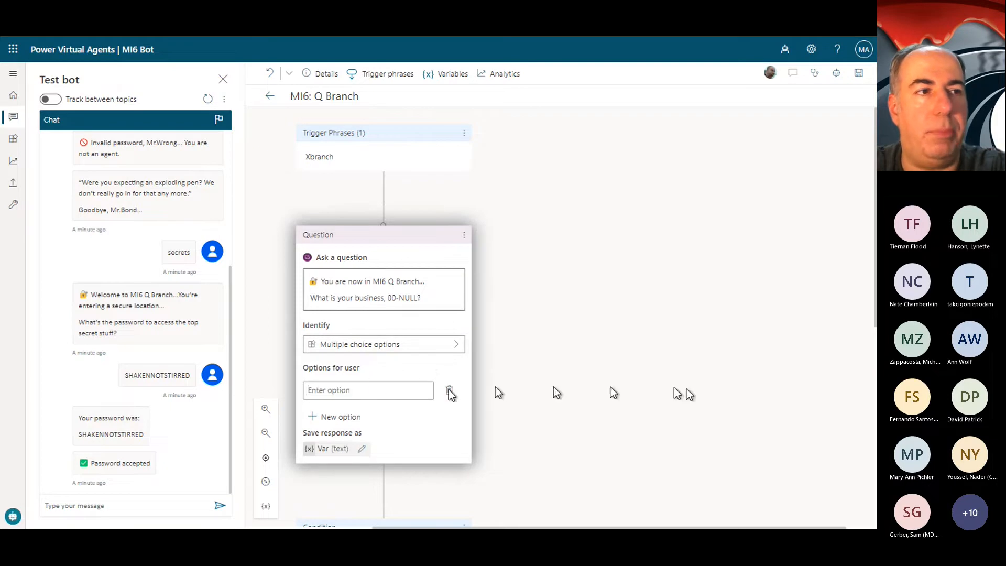
pyautogui.press('super+period')
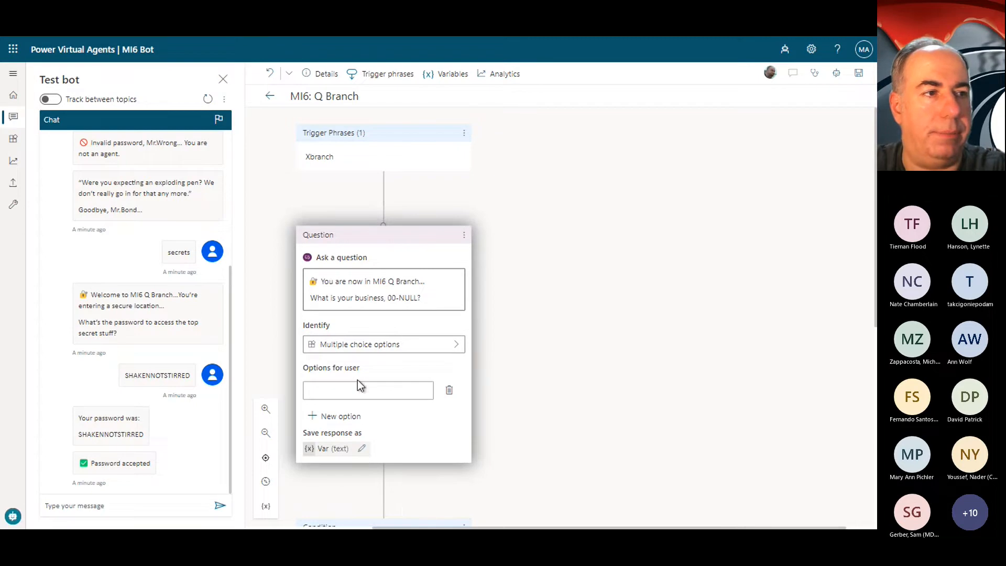
pyautogui.write('Take weapon')
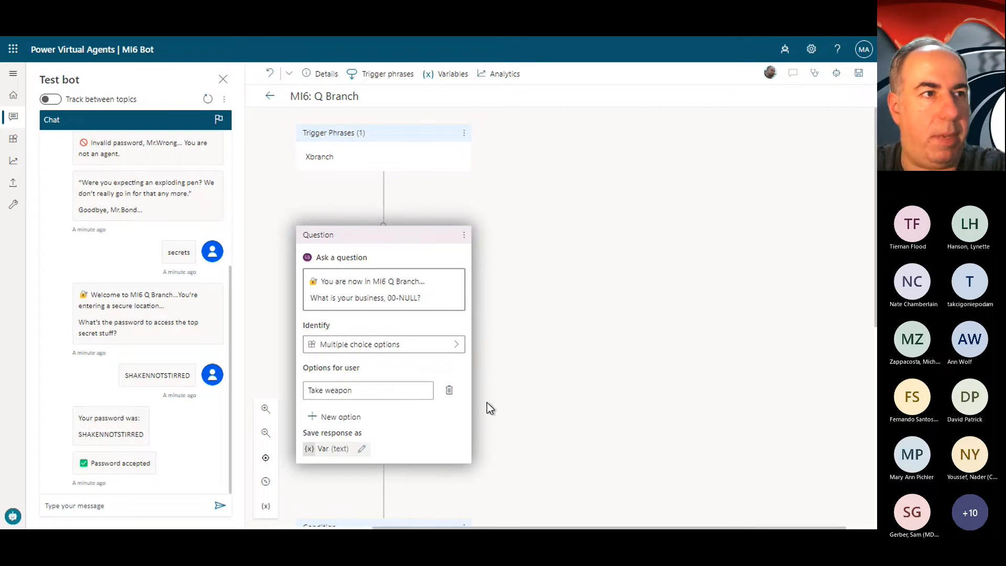
pyautogui.press('Tab')
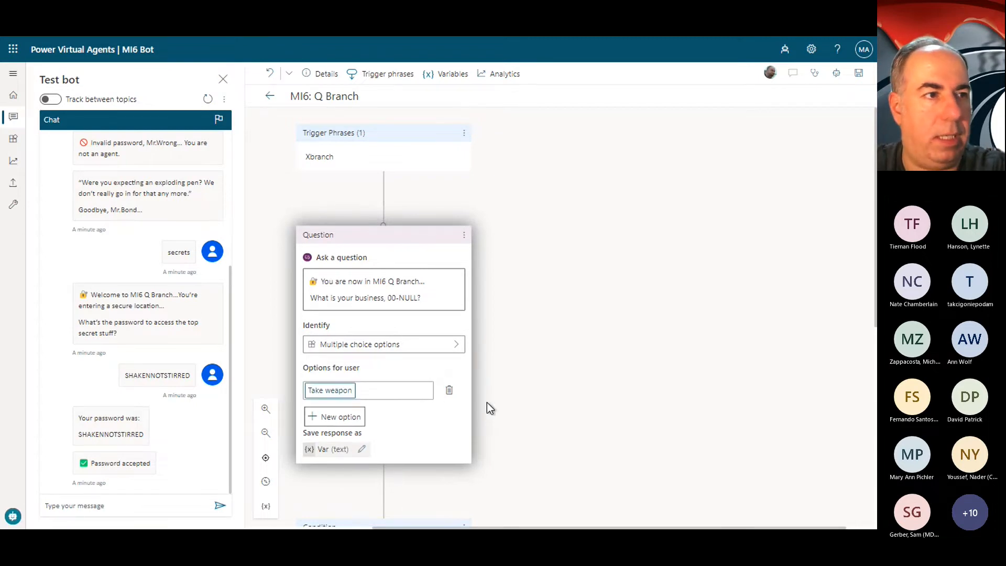
pyautogui.click(341, 418)
pyautogui.hotkey('alt', 'Tab')
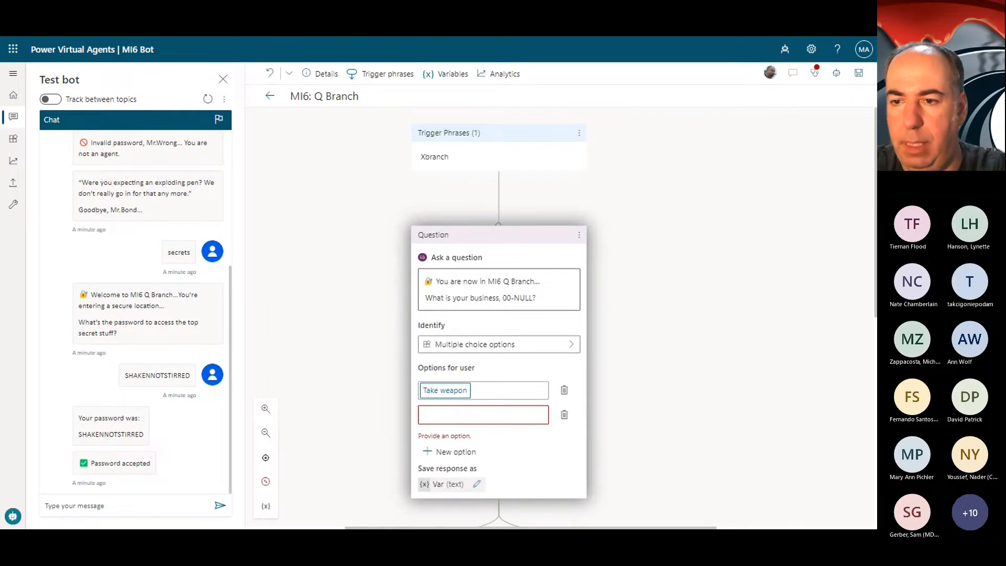
pyautogui.click(459, 414)
pyautogui.write('Travel')
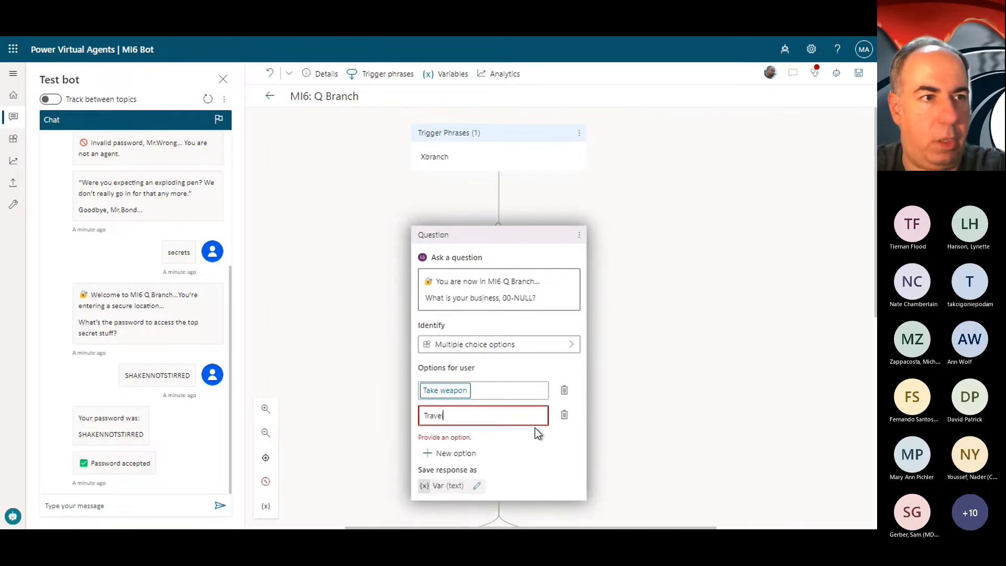
pyautogui.press('Tab')
pyautogui.hotkey('alt', 'Tab')
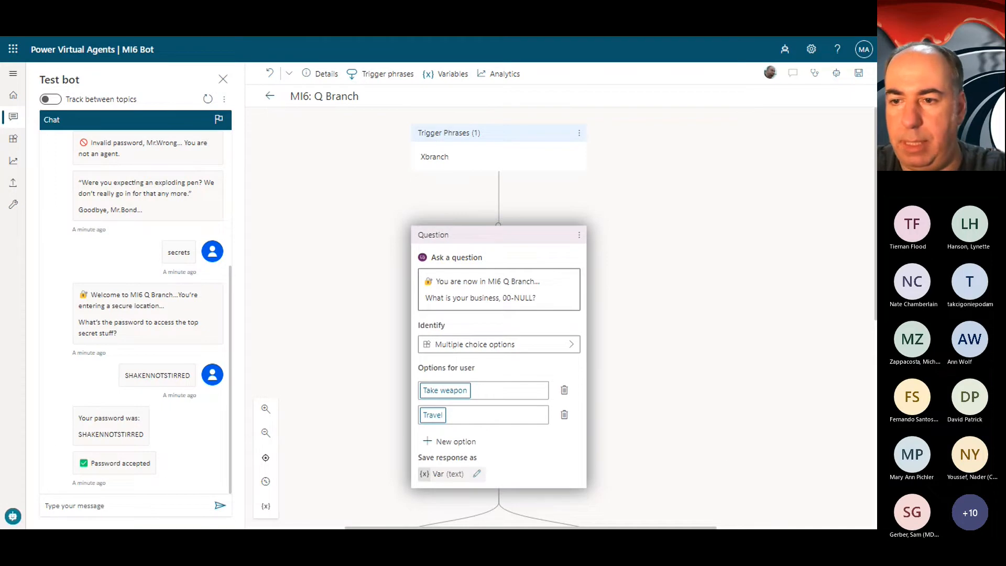
# Step: Add a third user option to the question named "Something Else"
pyautogui.click(444, 441)
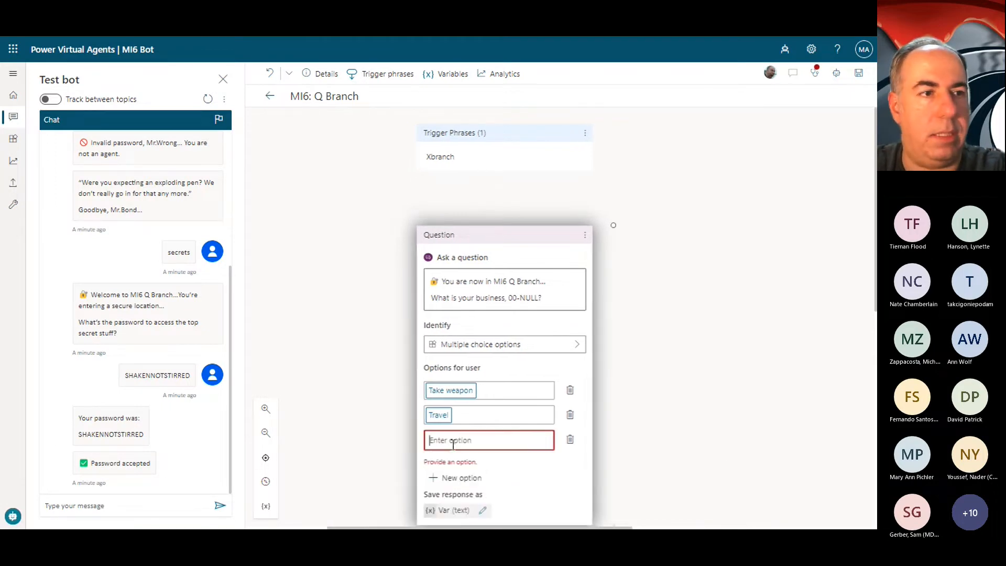
pyautogui.write('Something')
pyautogui.press('Tab')
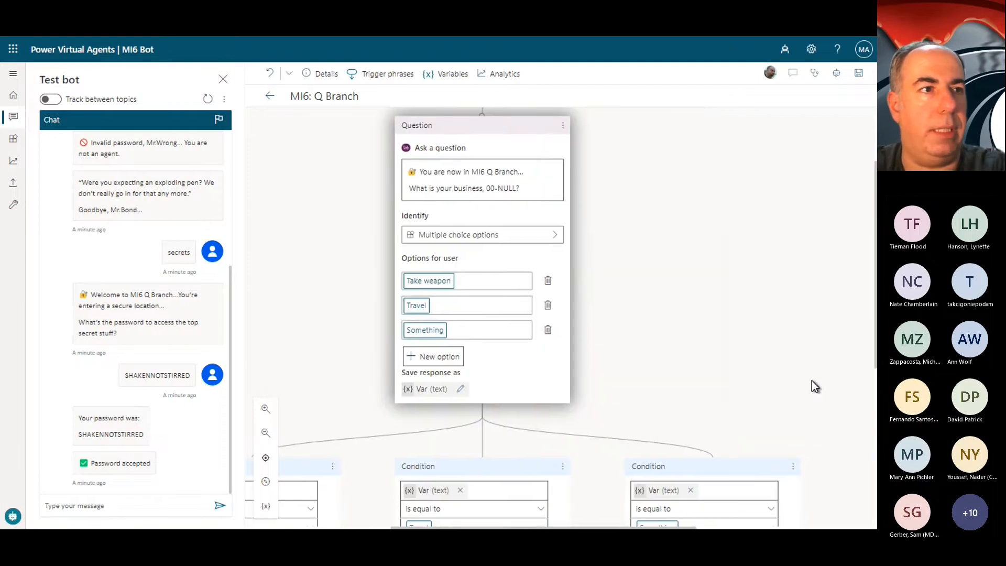
pyautogui.scroll(-3, 693, 373)
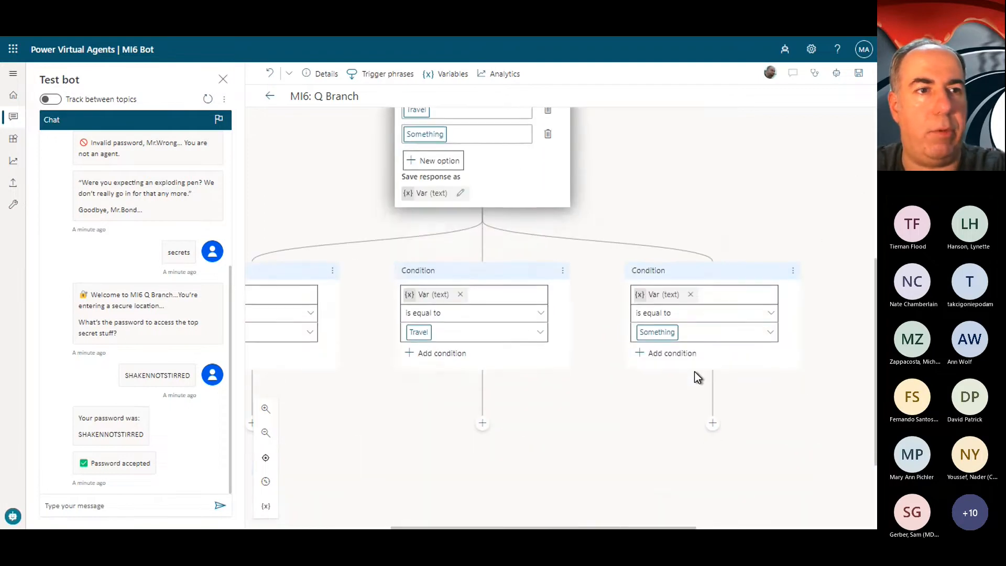
pyautogui.hscroll(1, 695, 372)
pyautogui.scroll(1, 695, 372)
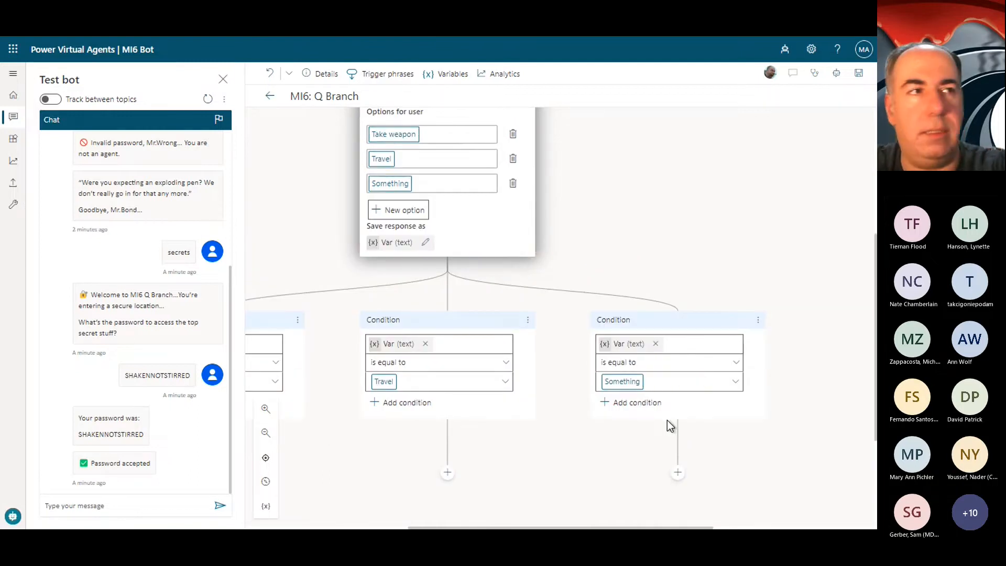
pyautogui.click(425, 187)
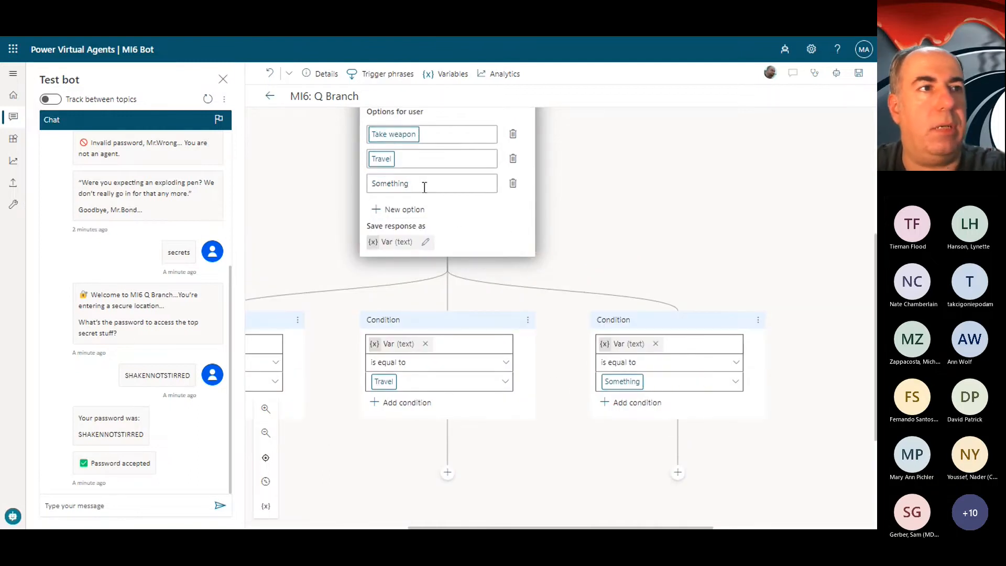
pyautogui.write('ELse')
pyautogui.press('Tab')
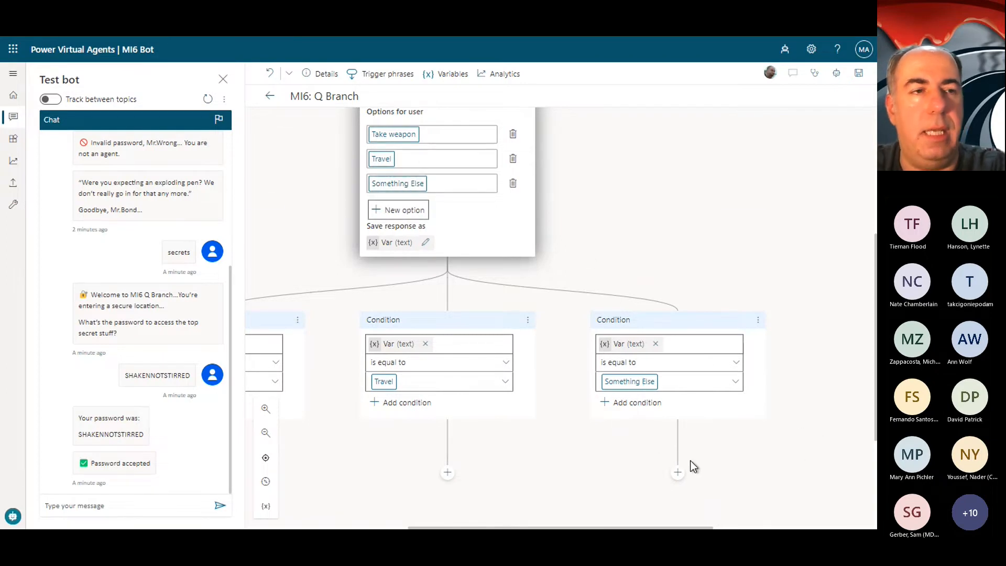
# Step: Rename the variable that stores the question's response to MI6_QRequest
pyautogui.scroll(-2, 689, 464)
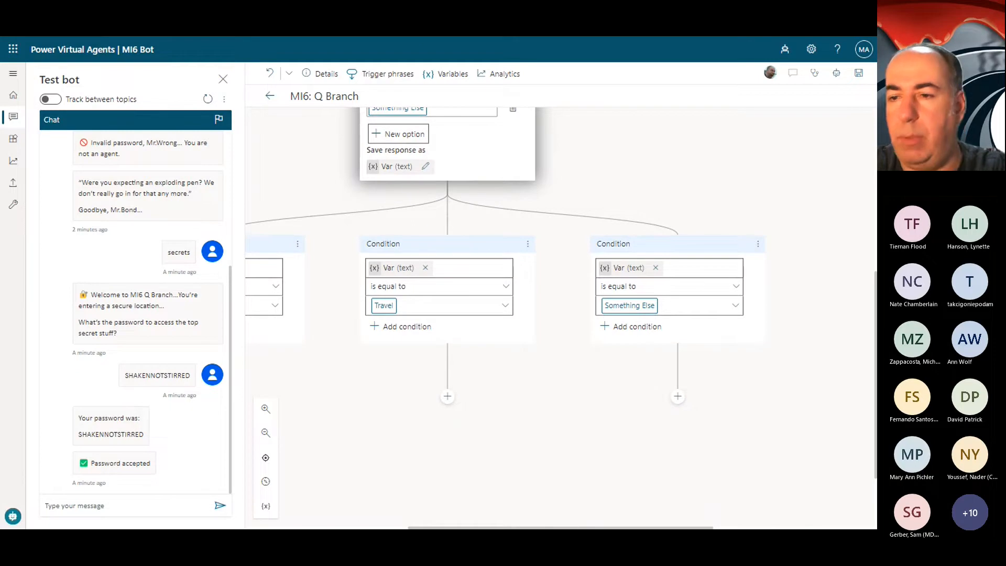
pyautogui.click(447, 396)
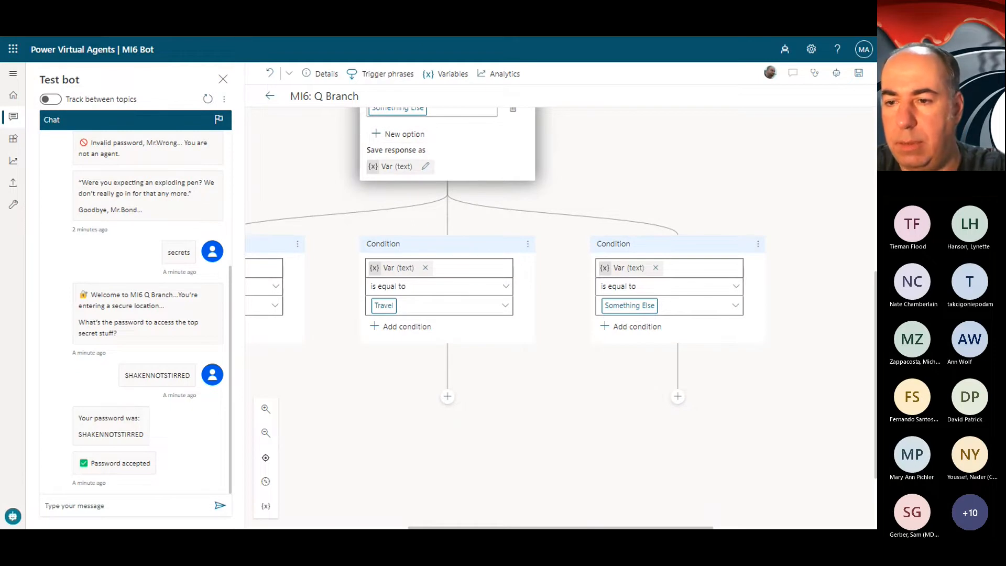
pyautogui.click(398, 167)
pyautogui.moveTo(779, 163); pyautogui.dragTo(580, 159)
pyautogui.write('MI6_QRequest')
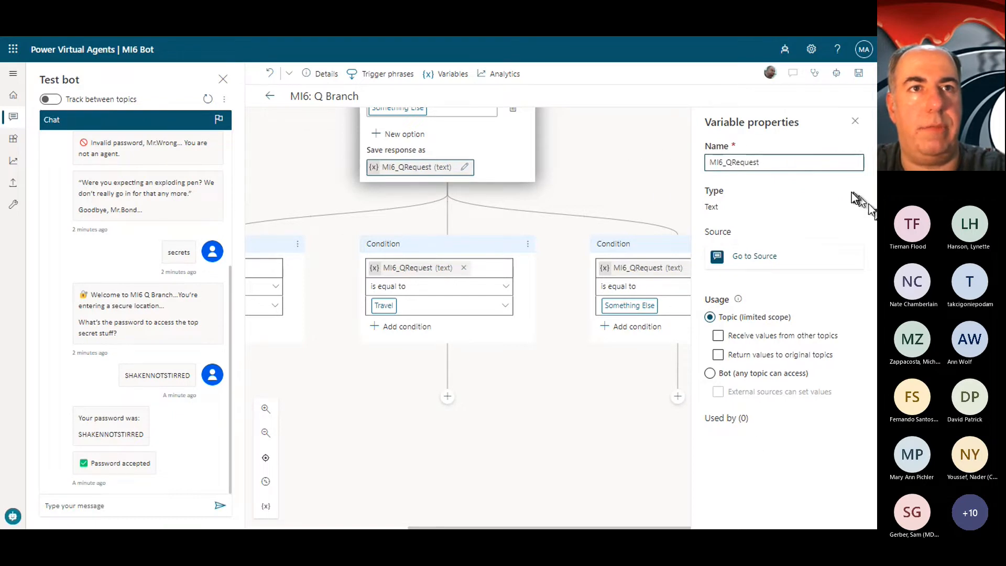
pyautogui.click(855, 121)
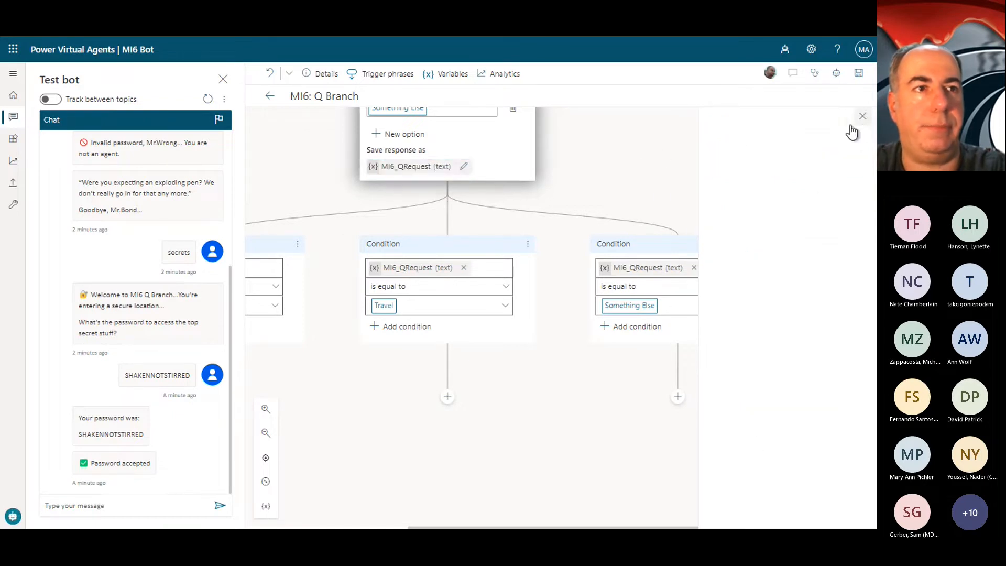
# Step: Add a message under the Something Else condition reading "I'm very busy, 00-NULL. Go away."
pyautogui.click(677, 396)
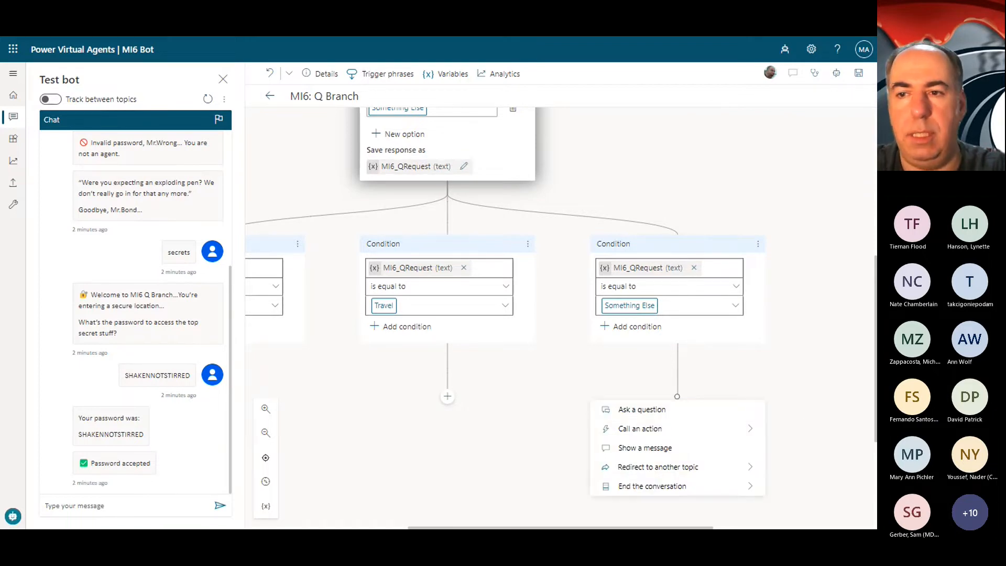
pyautogui.click(668, 452)
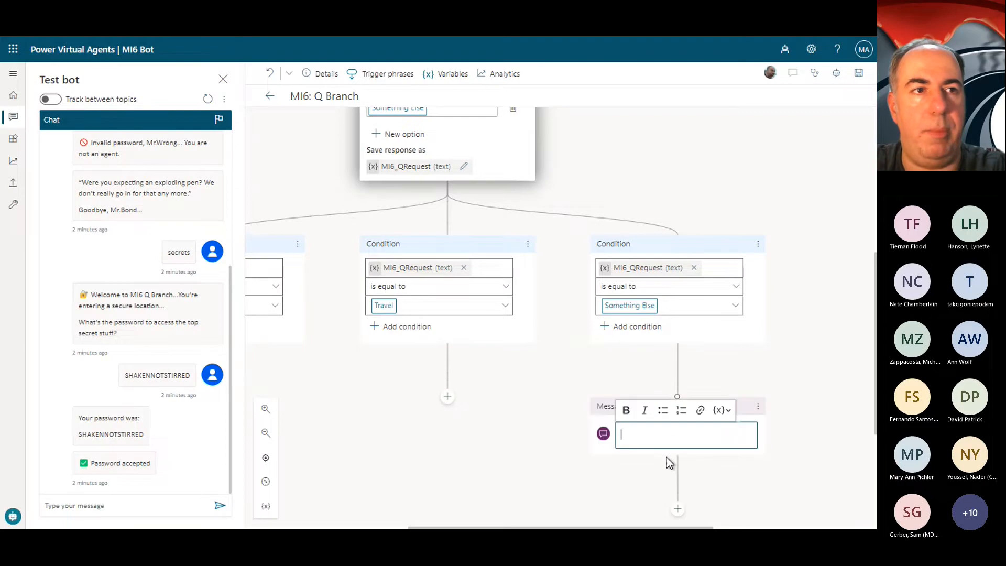
pyautogui.hotkey('alt', 'Tab')
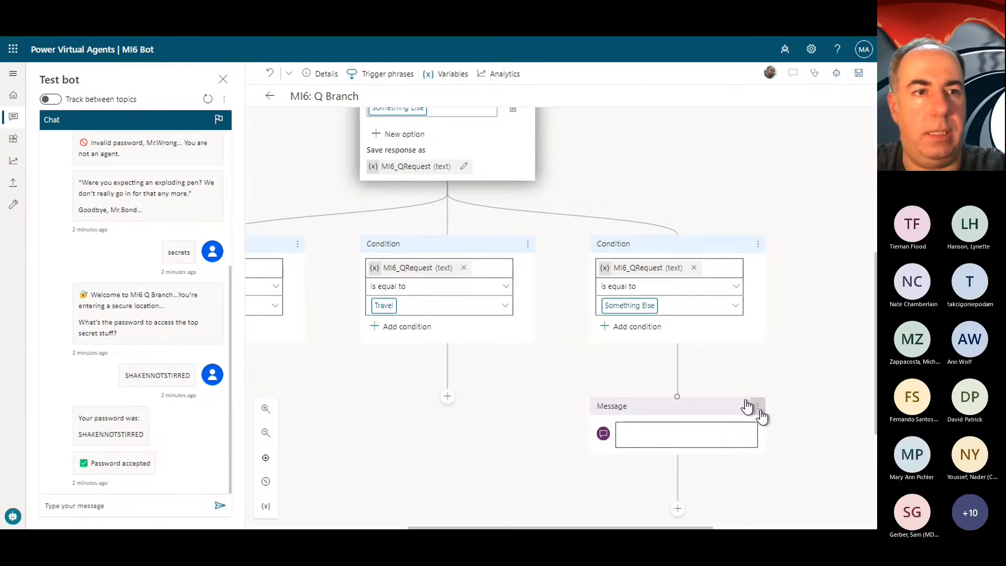
pyautogui.click(696, 426)
pyautogui.write("I'm very busy, 00-NULL. Go away")
pyautogui.write('.')
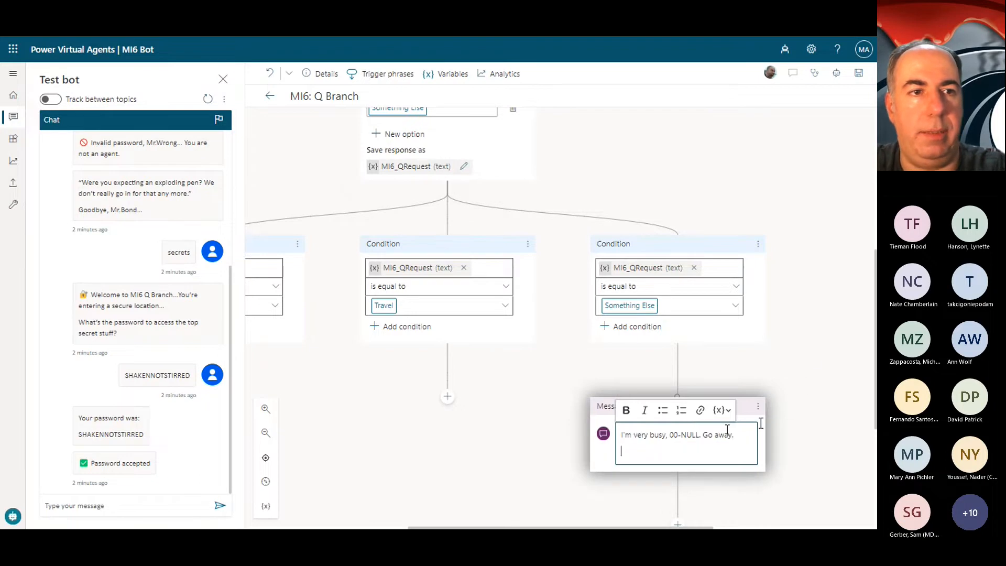
# Step: Redirect the Something Else branch to the Goodbye topic after its message
pyautogui.scroll(-3, 829, 395)
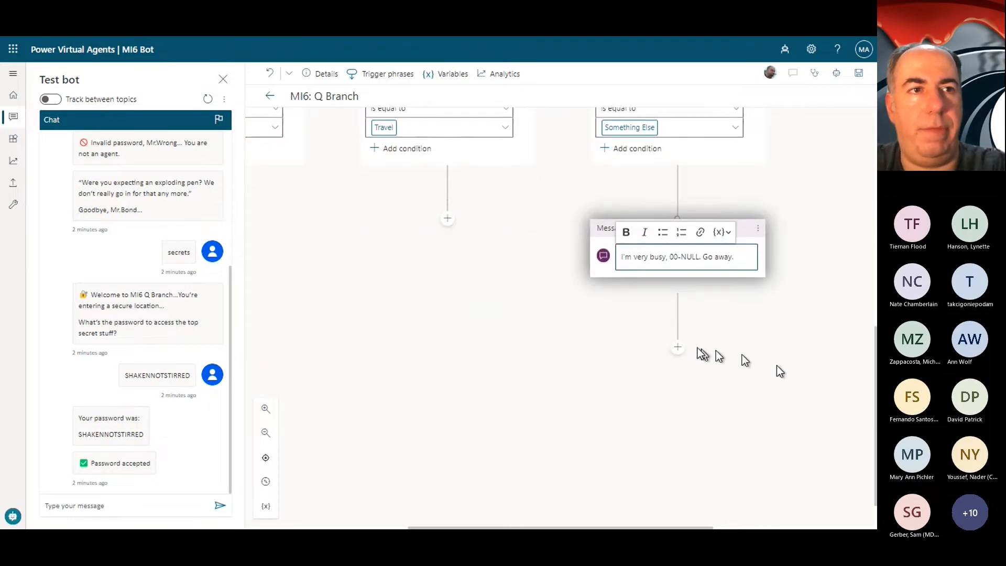
pyautogui.click(674, 350)
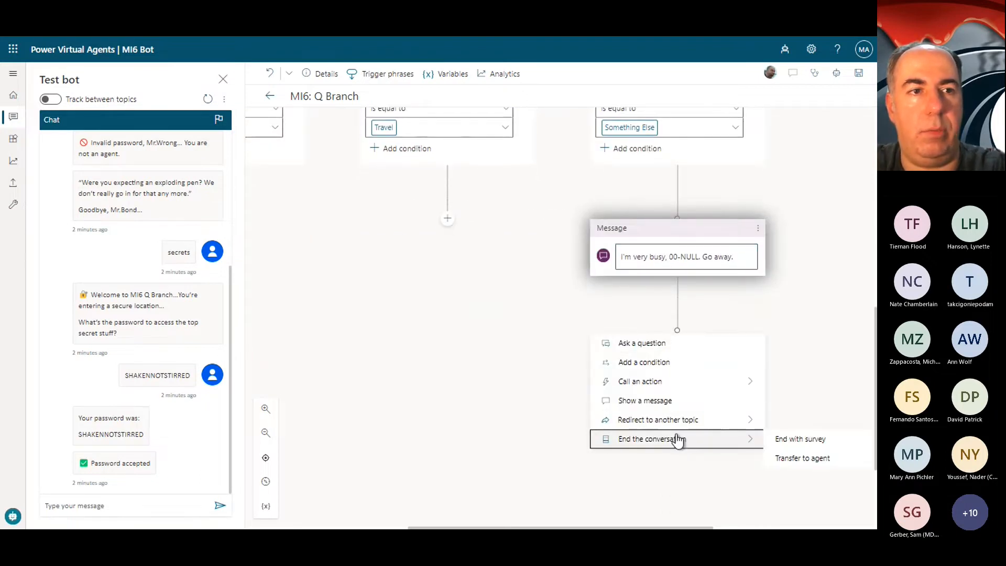
pyautogui.moveTo(710, 421)
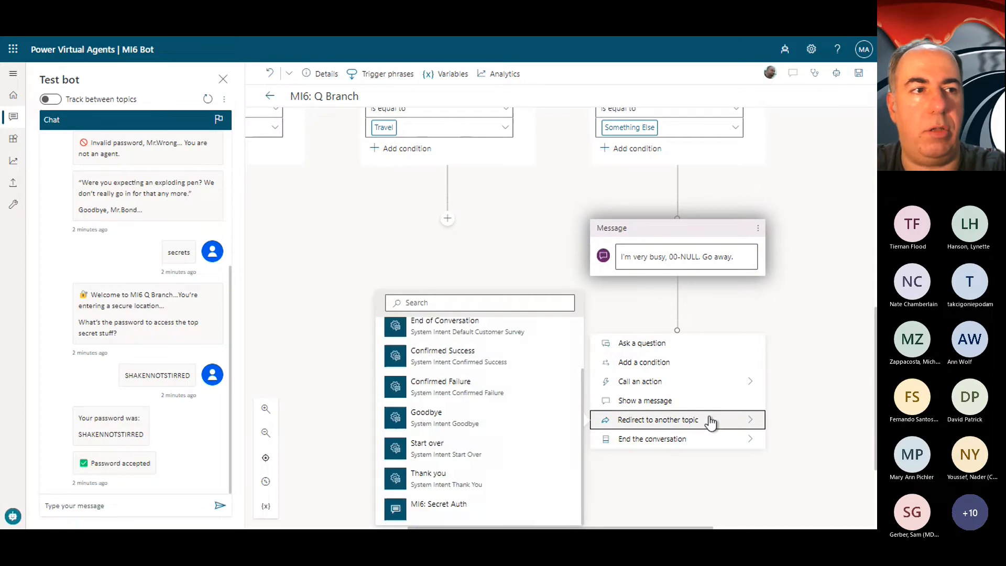
pyautogui.click(457, 418)
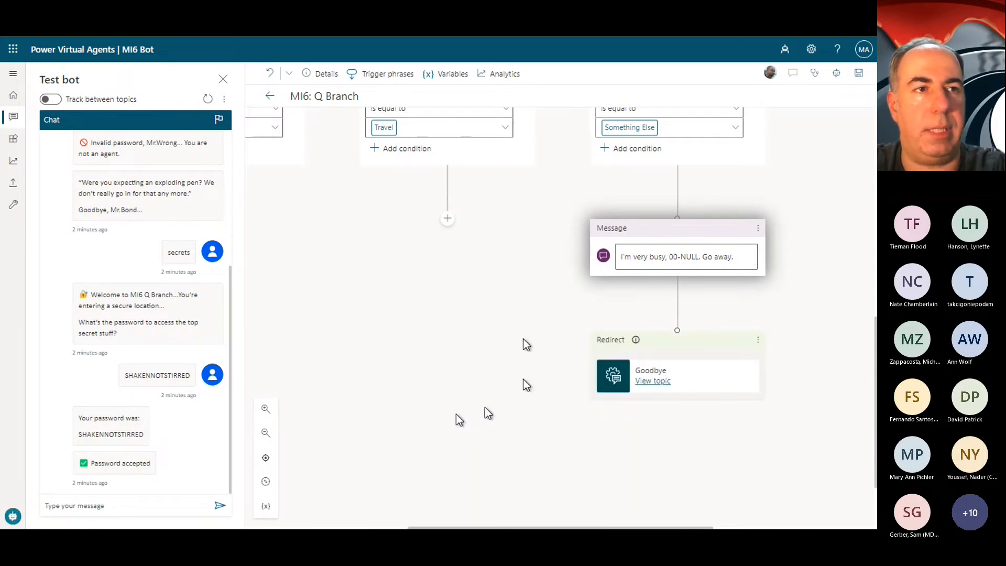
# Step: Save the MI6: Q Branch topic with its three option branches
pyautogui.scroll(2, 429, 268)
pyautogui.hscroll(-5, 516, 287)
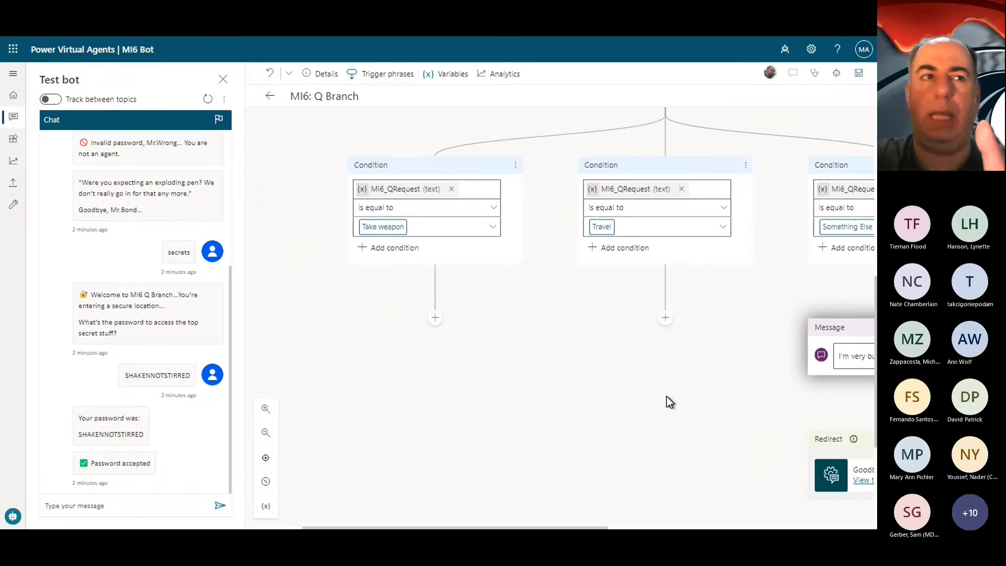
pyautogui.click(859, 73)
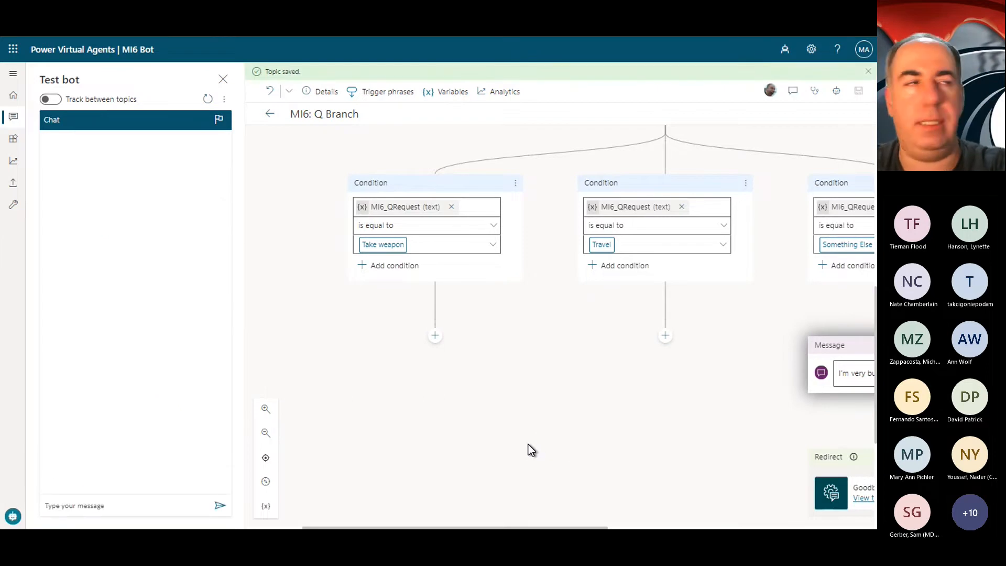
# Step: Create a closed list entity named MI6 Weapons with the description MI6 Weapons
pyautogui.moveTo(853, 456)
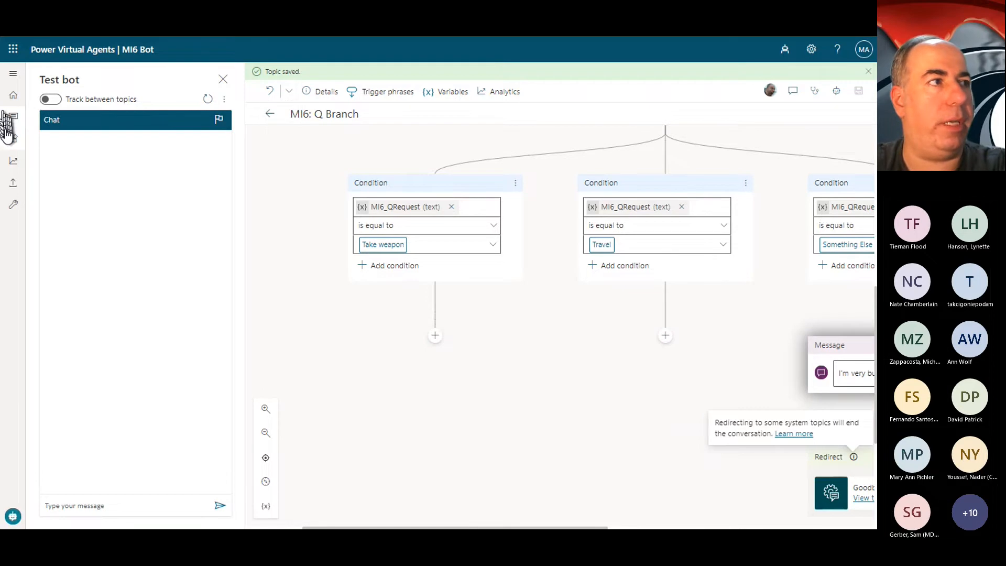
pyautogui.click(13, 139)
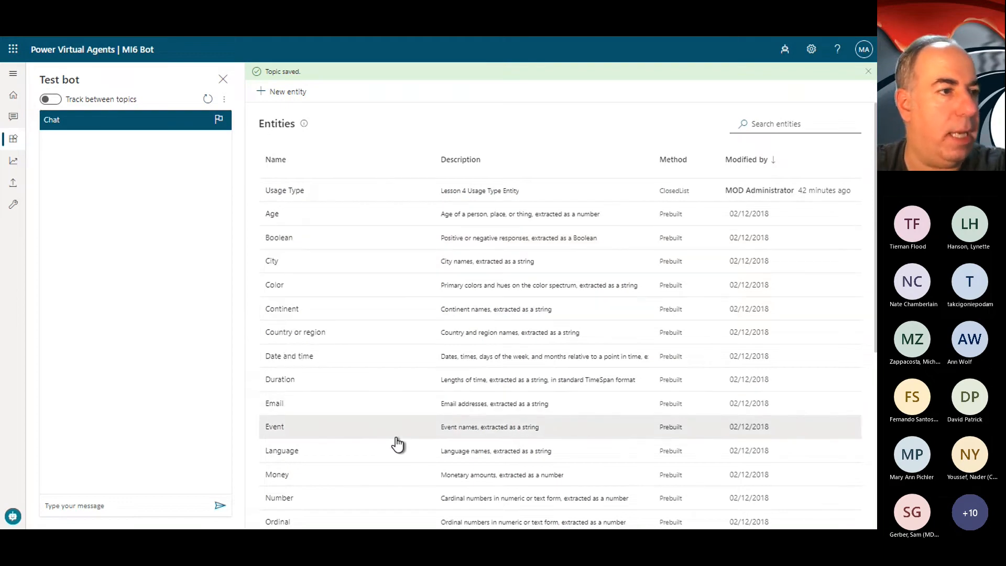
pyautogui.scroll(-4, 395, 442)
pyautogui.scroll(-2, 397, 445)
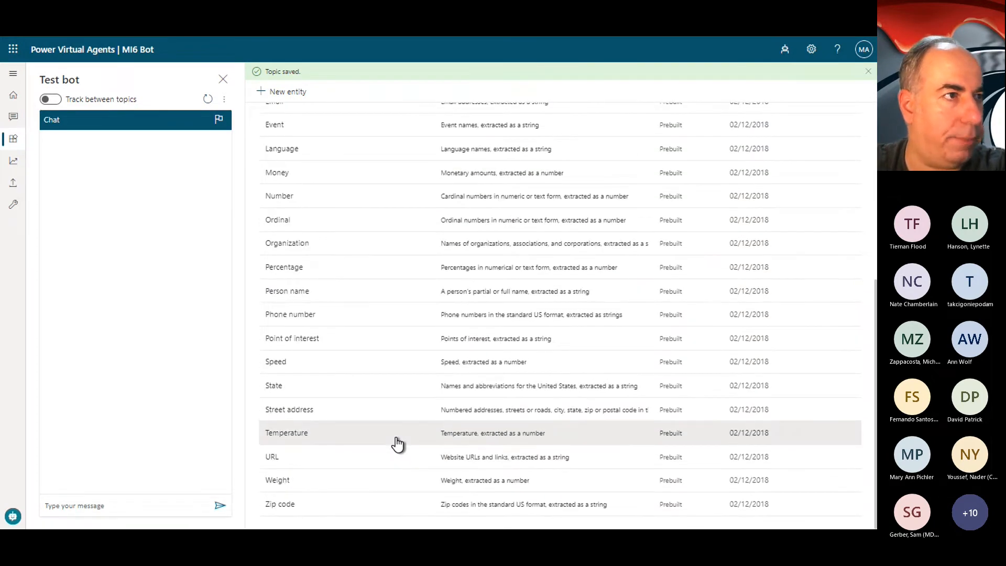
pyautogui.scroll(6, 397, 444)
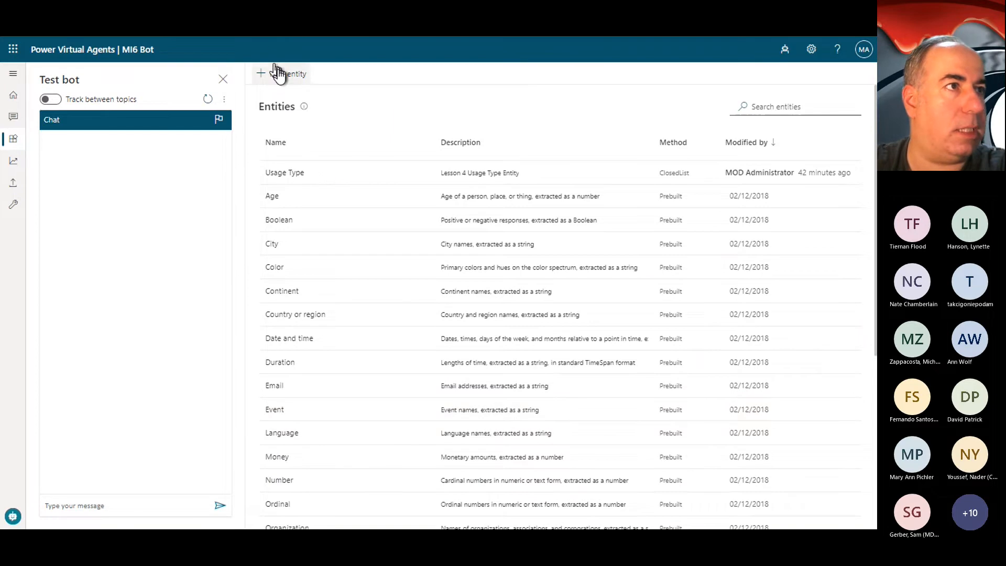
pyautogui.click(278, 74)
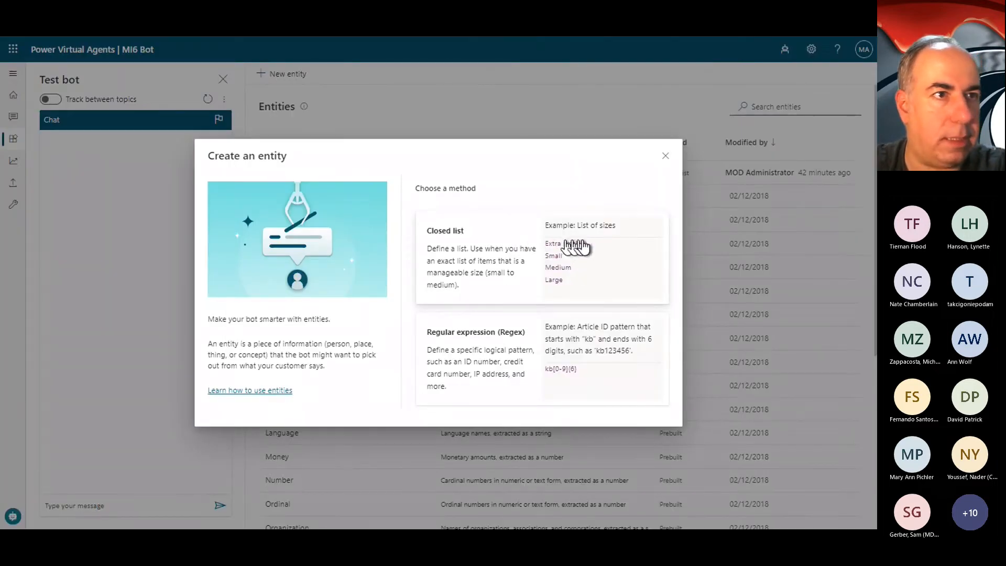
pyautogui.click(606, 229)
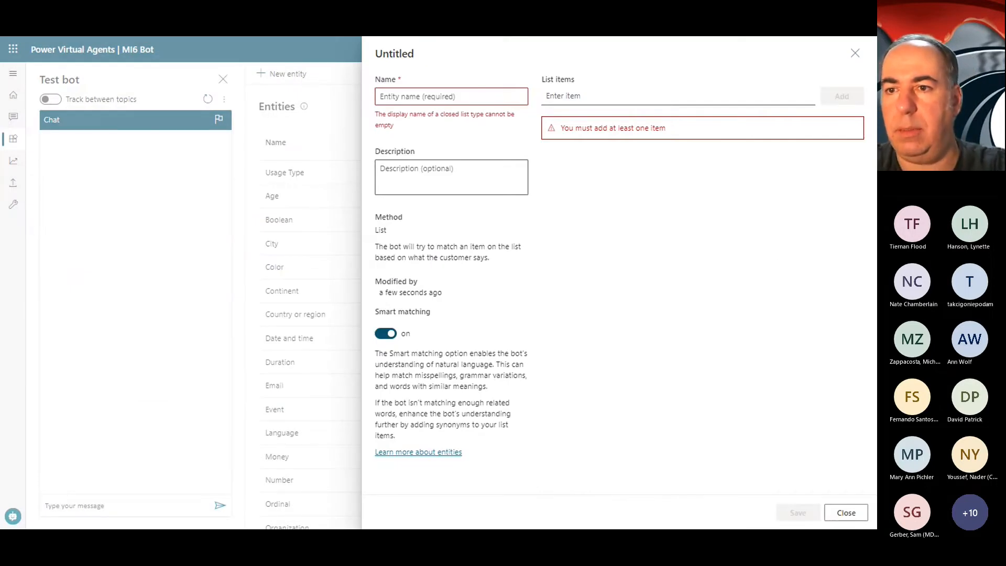
pyautogui.write('MI6 Weapons')
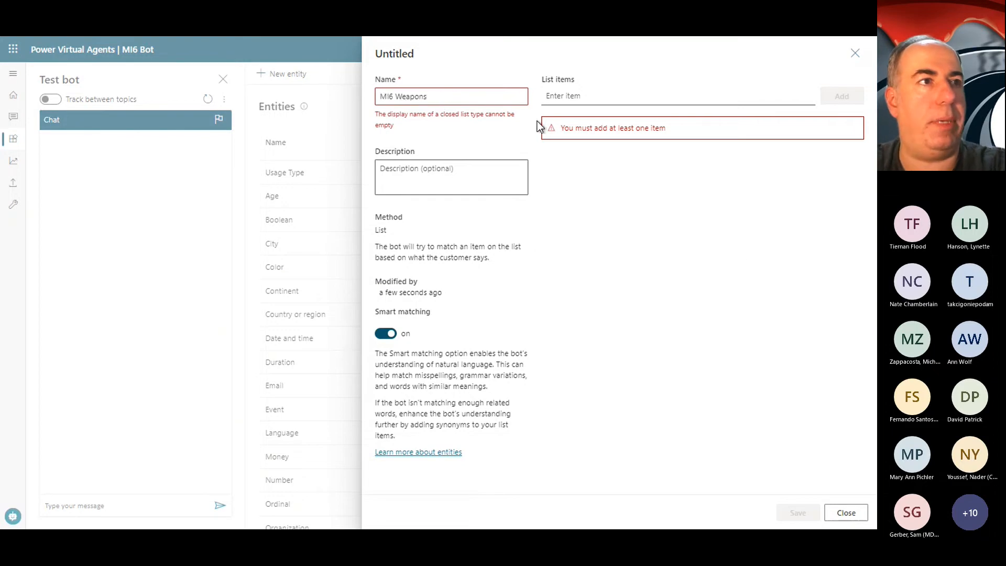
pyautogui.click(487, 163)
pyautogui.write('MI6 Weapons')
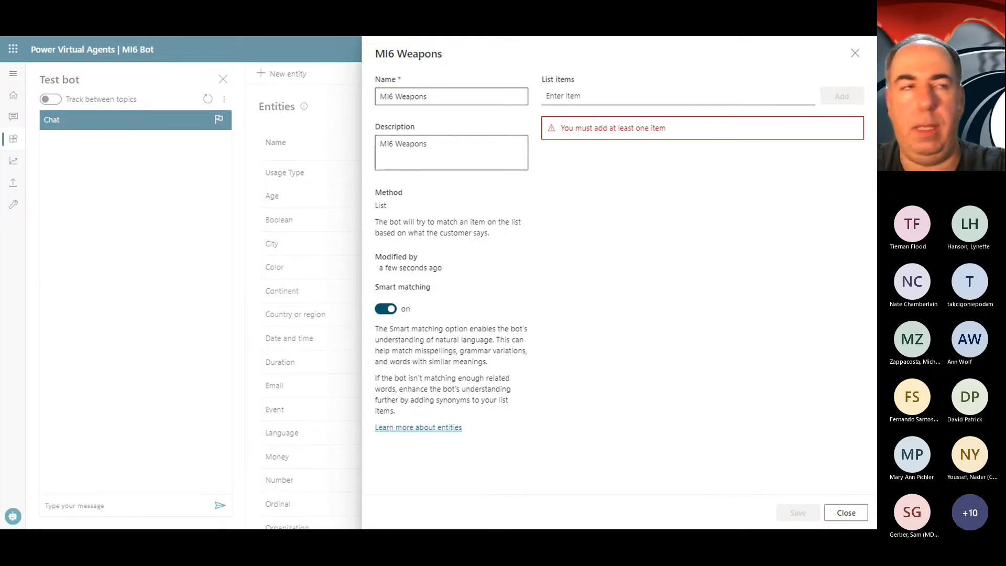
# Step: Add Gadget CAR, Dangerous CAT and Ukrainian Tractor, each with its emoji, as list items of the MI6 Weapons entity
pyautogui.click(632, 98)
pyautogui.write('🚗 Gadget CAR')
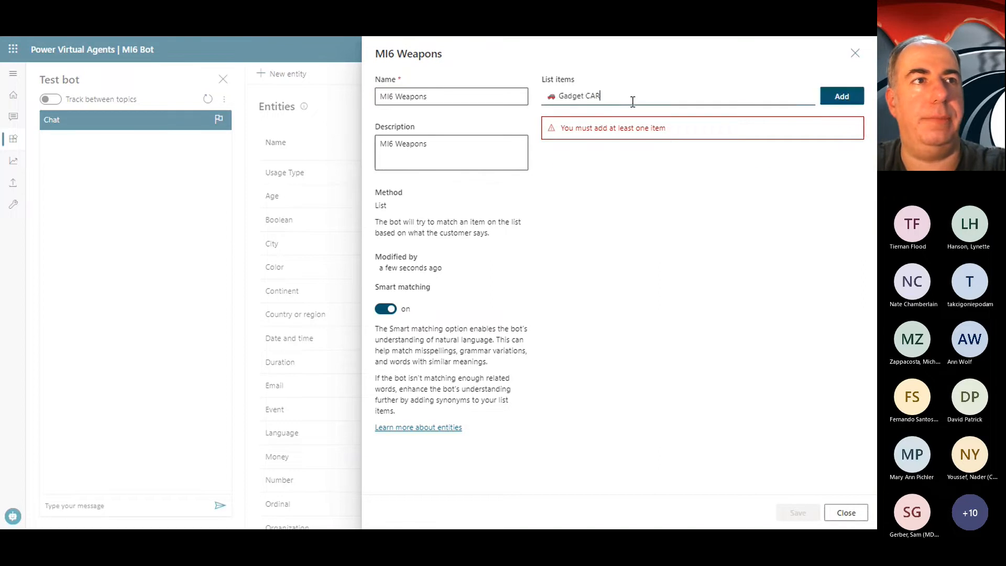
pyautogui.press('Return')
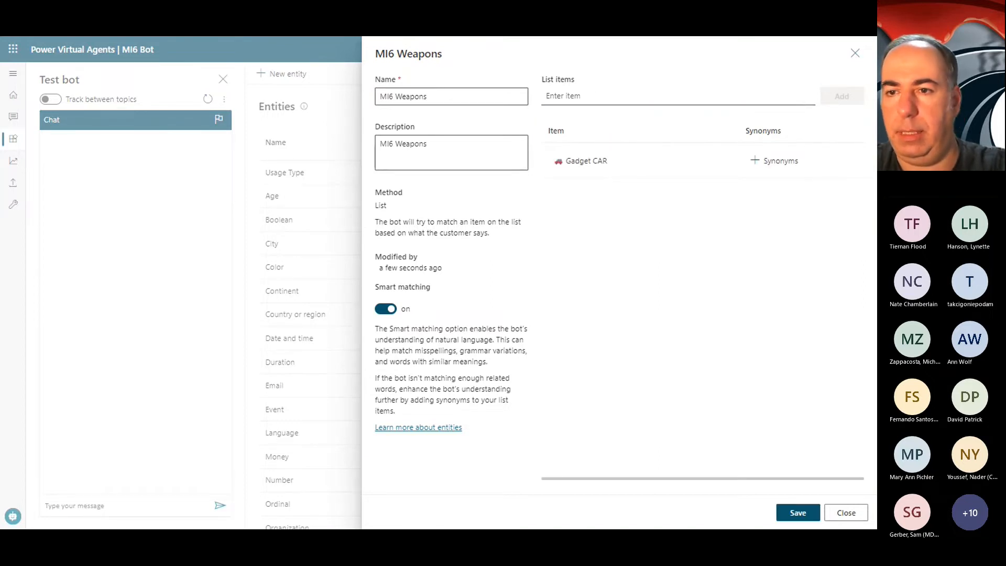
pyautogui.click(609, 103)
pyautogui.write('Dangerous CAT')
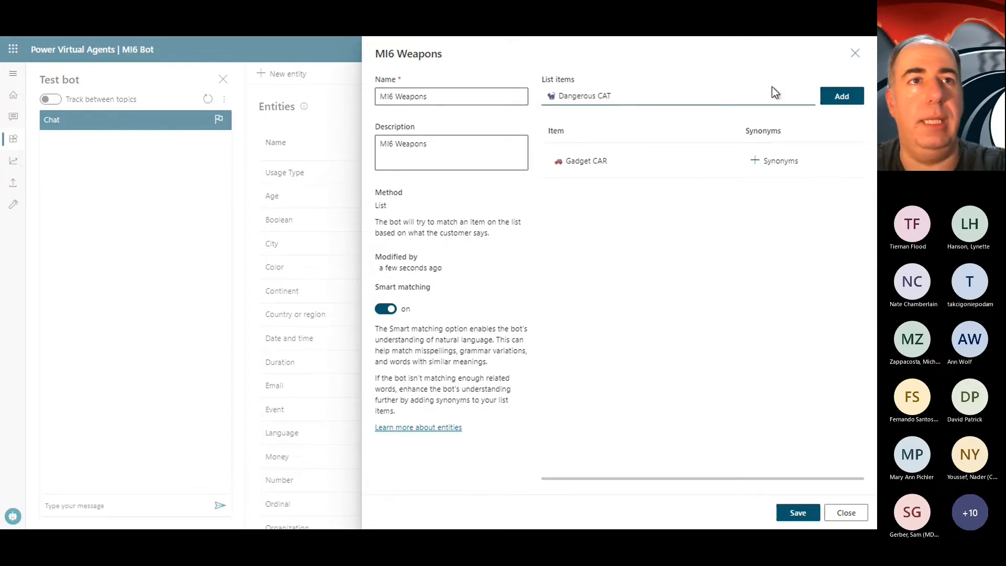
pyautogui.click(847, 102)
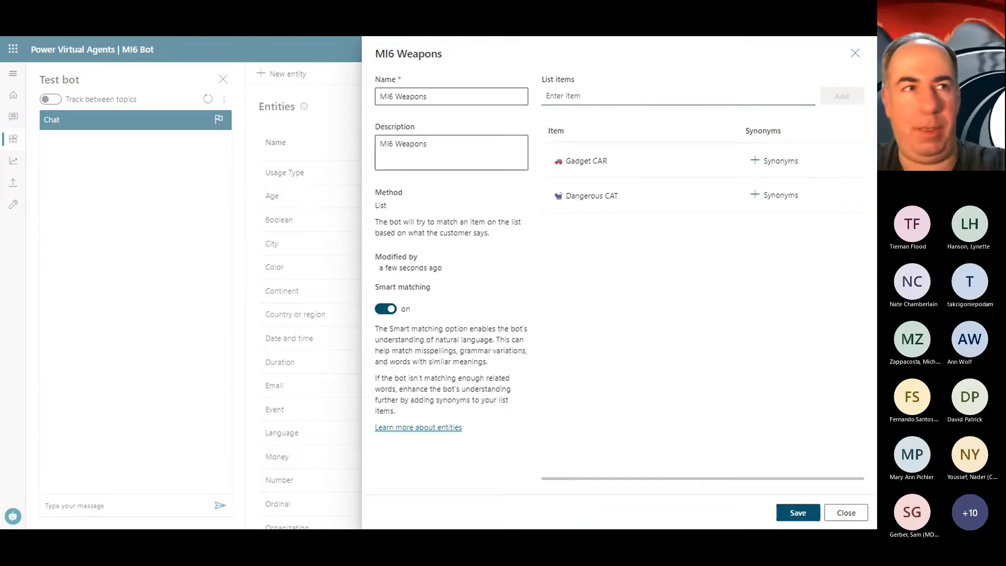
pyautogui.click(606, 94)
pyautogui.write('🚜 Ukrainian Tractor')
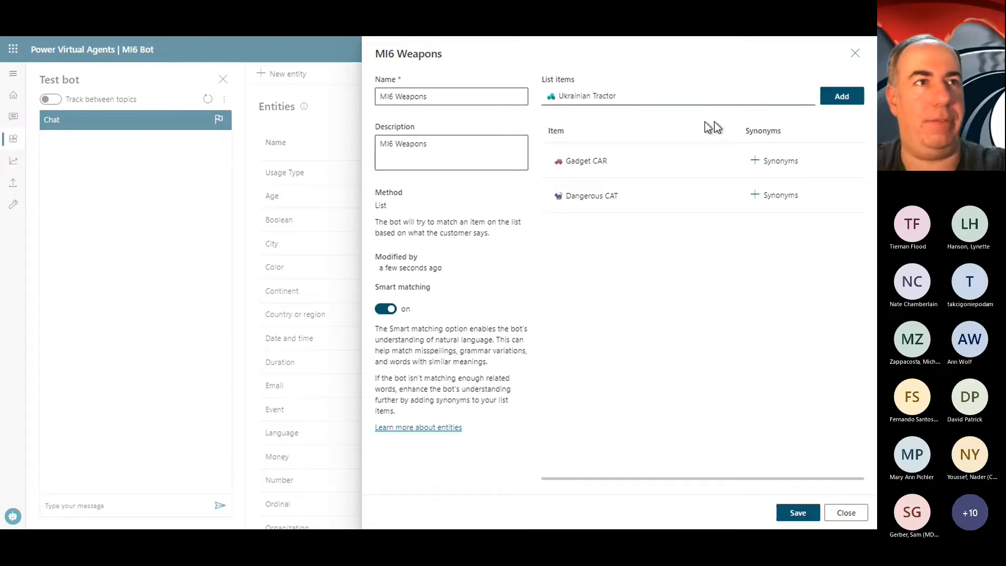
pyautogui.click(842, 96)
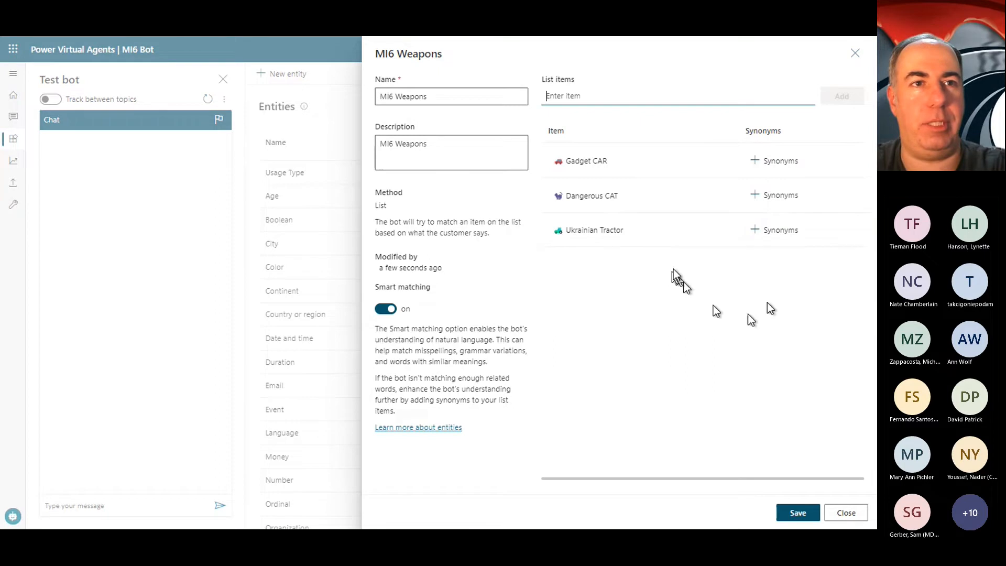
# Step: Add the synonym "aston martin" to the Gadget CAR item
pyautogui.click(792, 167)
pyautogui.click(423, 217)
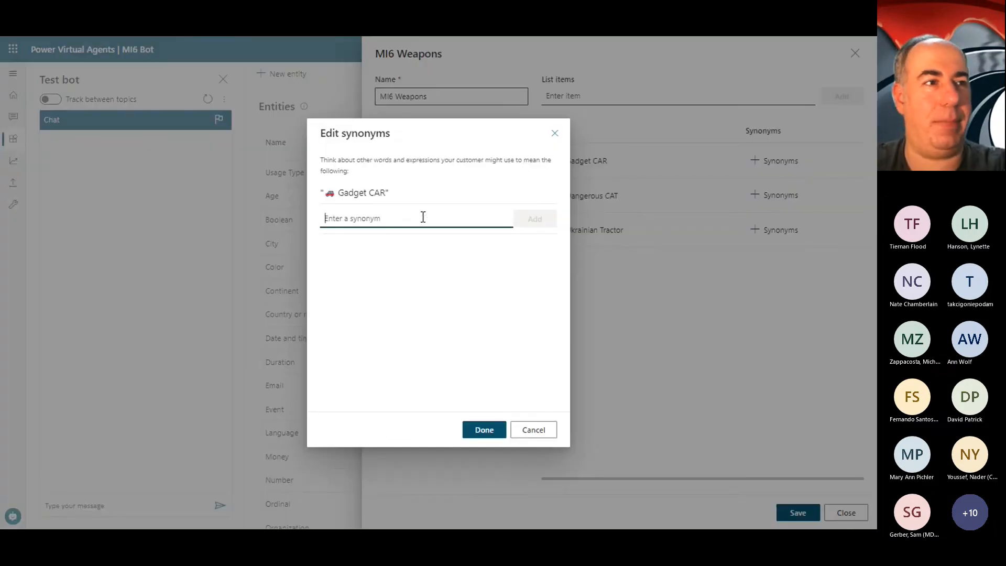
pyautogui.write('as')
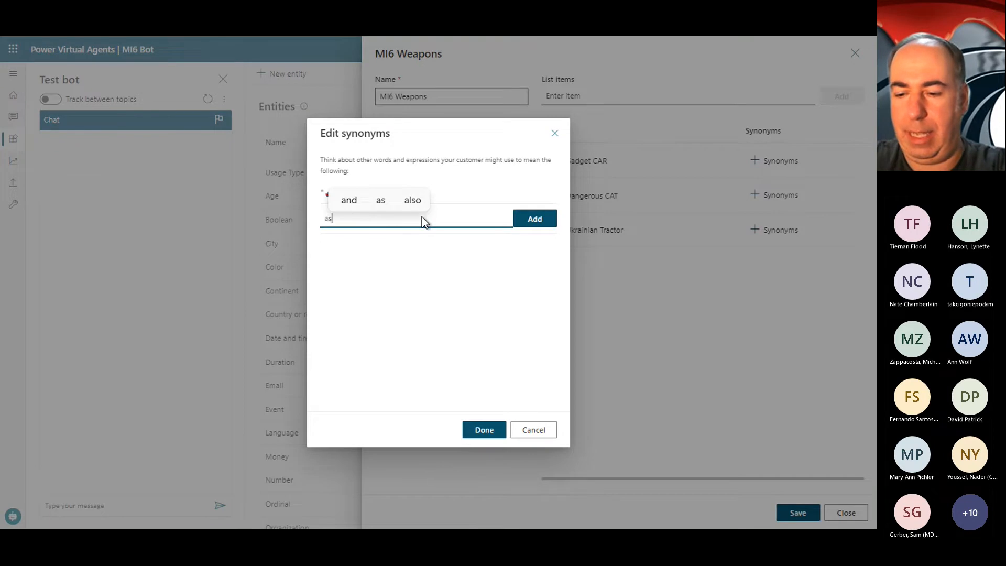
pyautogui.write('ton martin')
pyautogui.press('Return')
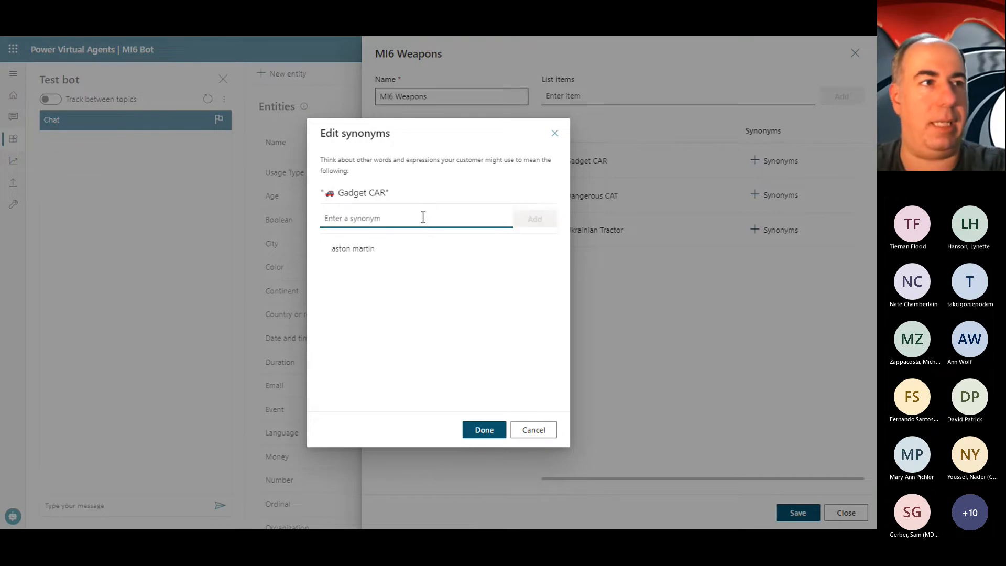
pyautogui.click(480, 430)
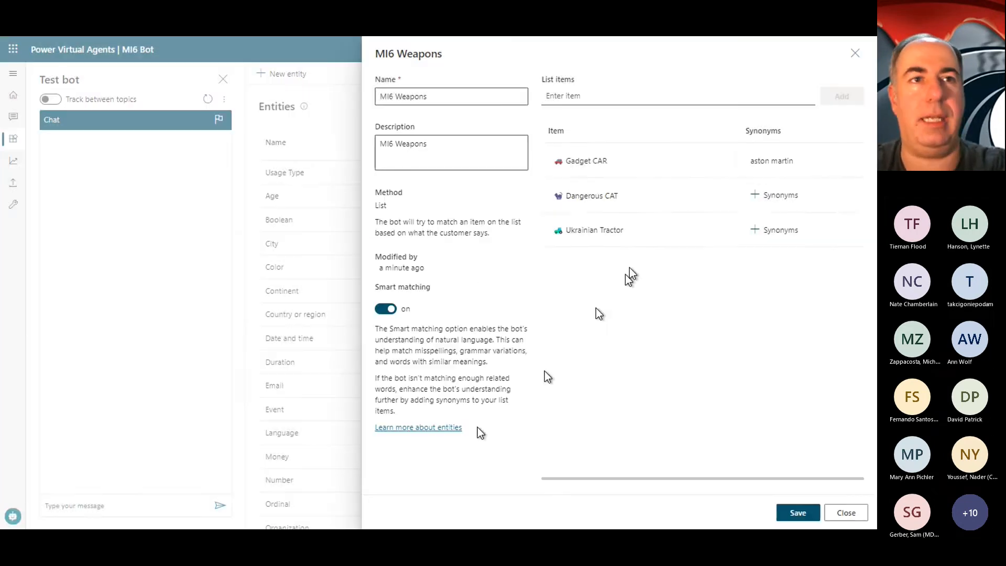
# Step: Add the synonyms cat, Leoa and Lioness to the Dangerous CAT item, and save and close the MI6 Weapons entity
pyautogui.click(774, 195)
pyautogui.click(411, 220)
pyautogui.write('cat')
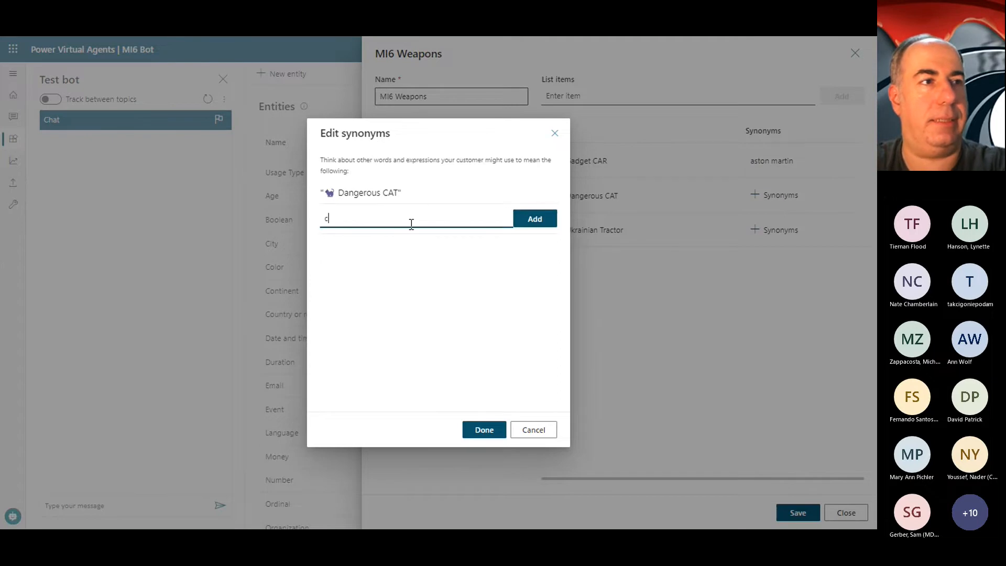
pyautogui.click(530, 219)
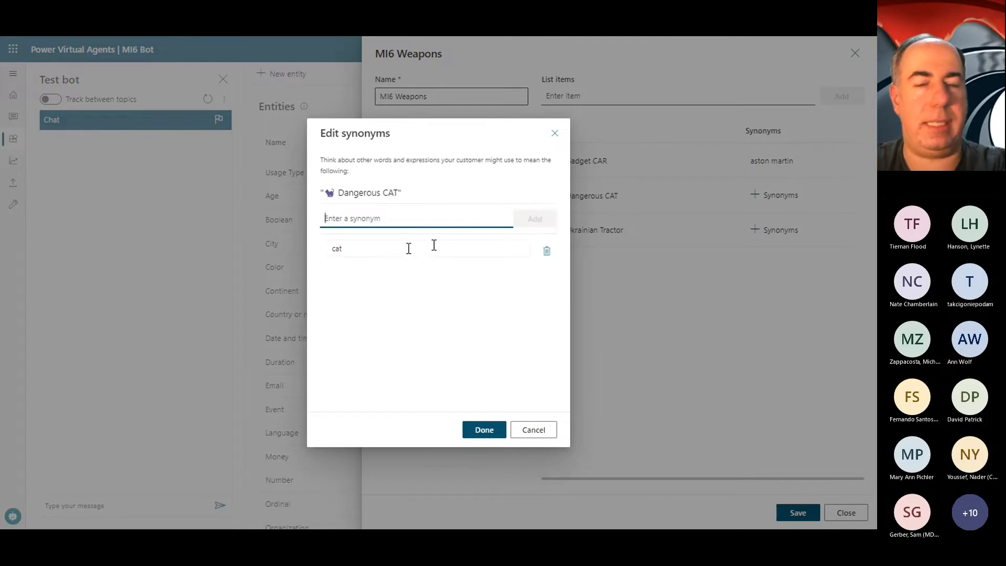
pyautogui.write('Leoa')
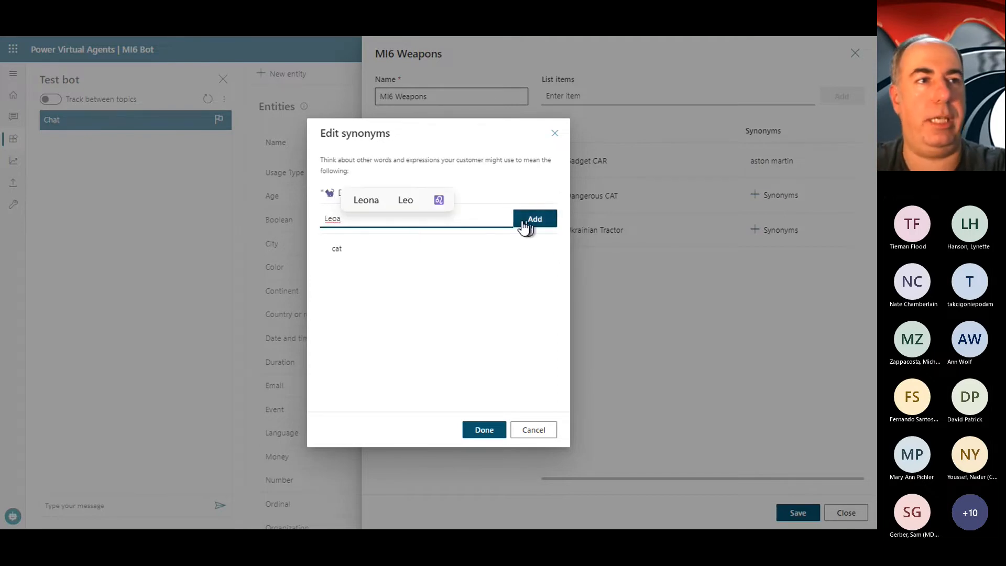
pyautogui.click(524, 222)
pyautogui.write('Lioness')
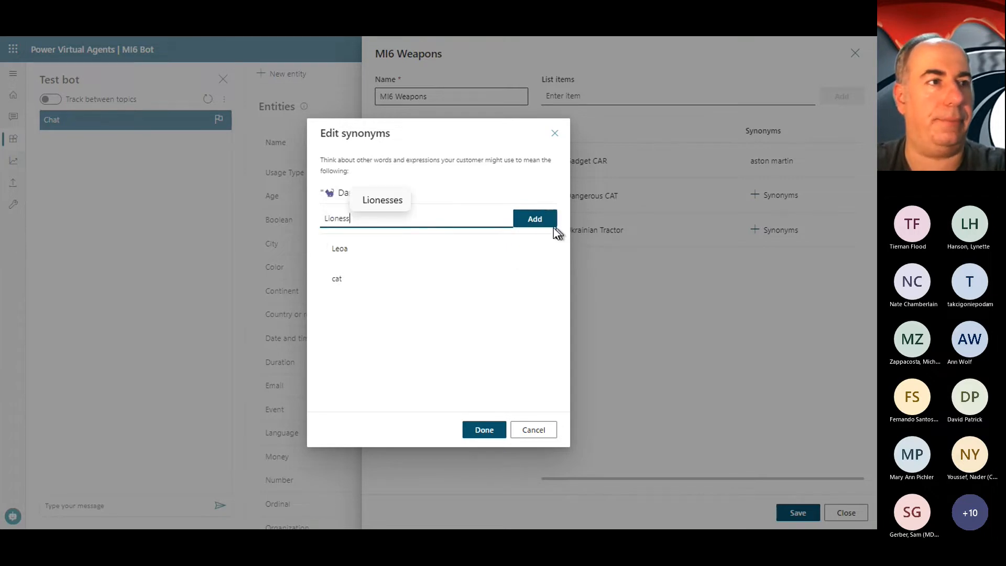
pyautogui.click(542, 224)
pyautogui.click(483, 429)
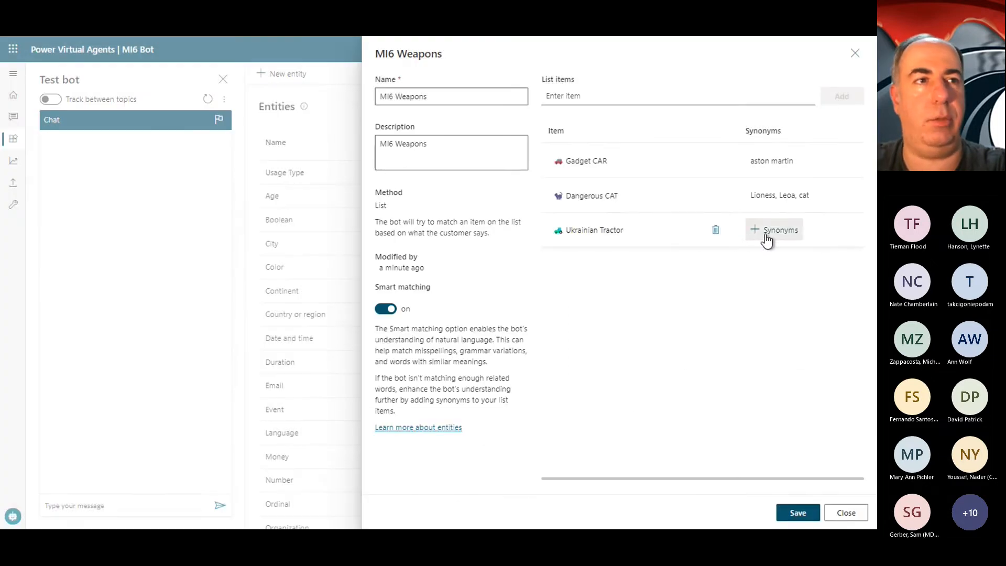
pyautogui.click(806, 520)
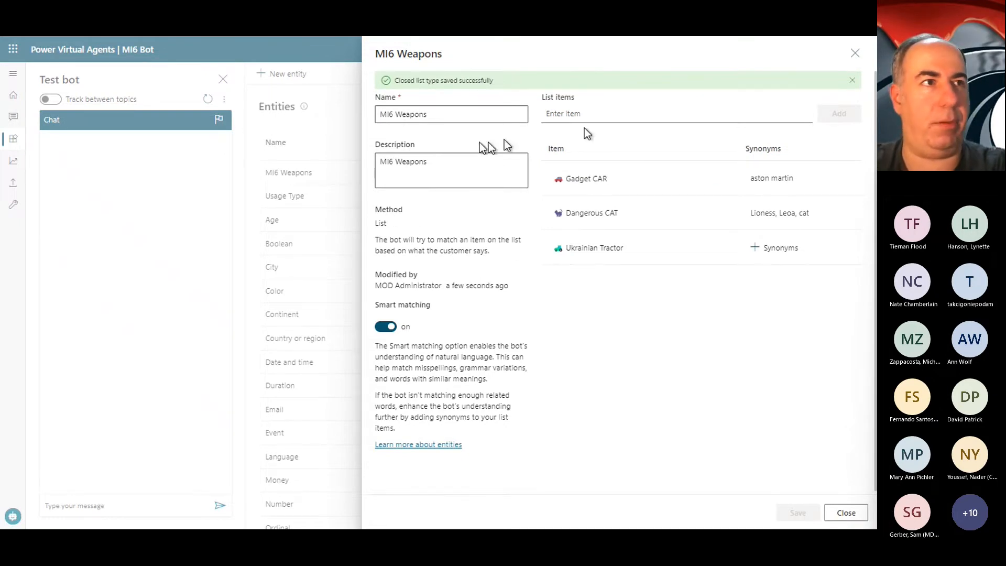
pyautogui.click(856, 509)
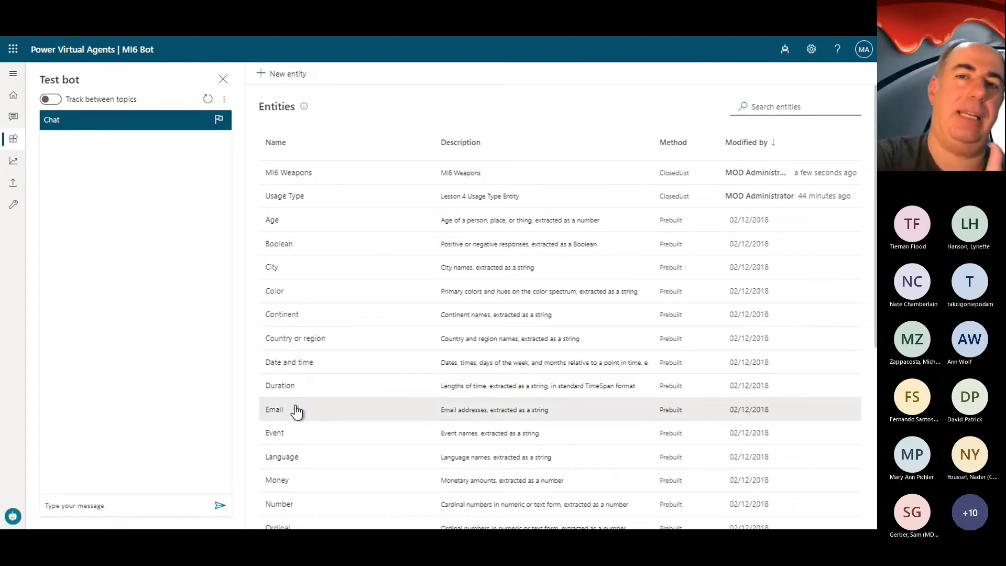
# Step: Create a new topic named "MI6: Q Branch Weapons"
pyautogui.click(13, 117)
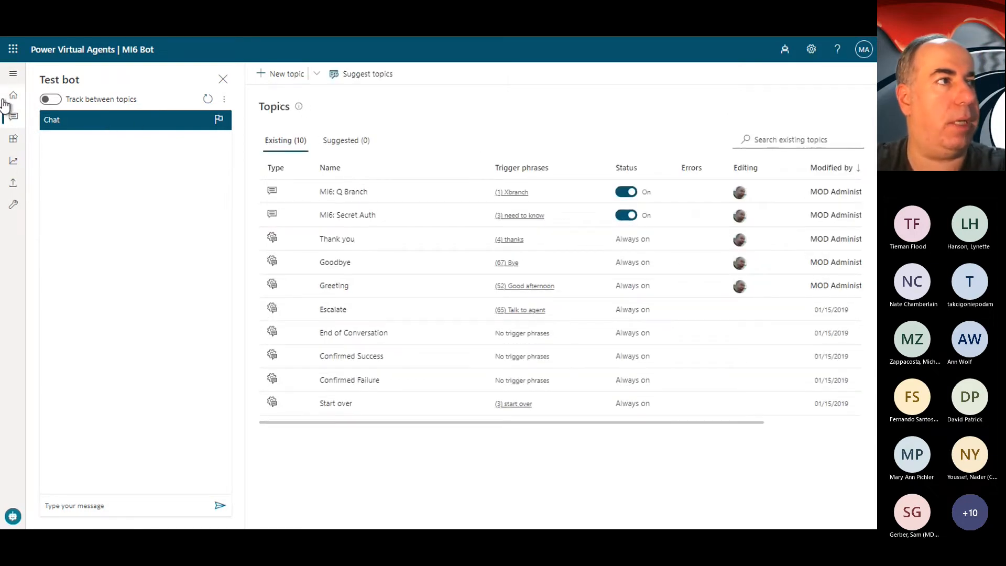
pyautogui.click(6, 99)
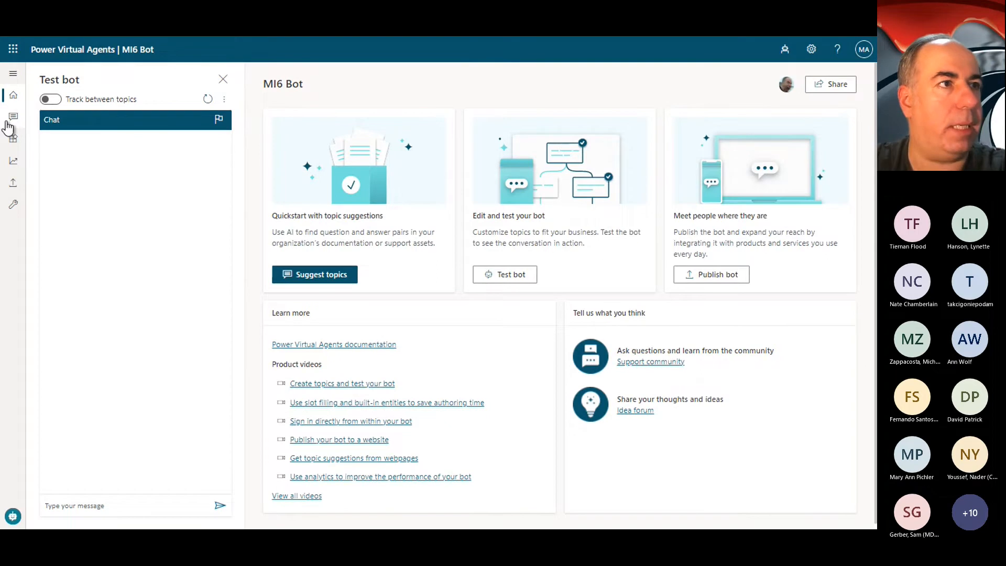
pyautogui.click(8, 122)
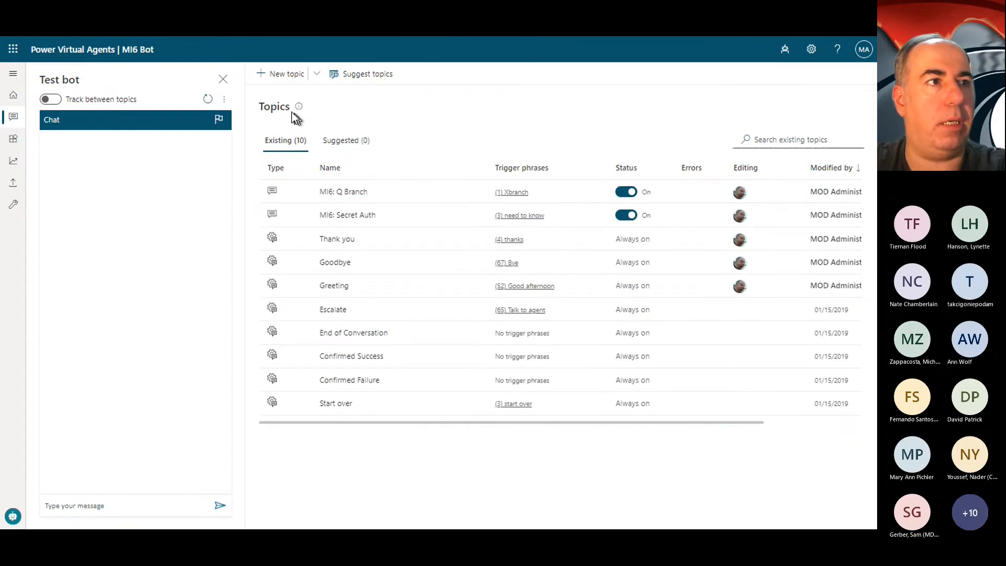
pyautogui.click(286, 74)
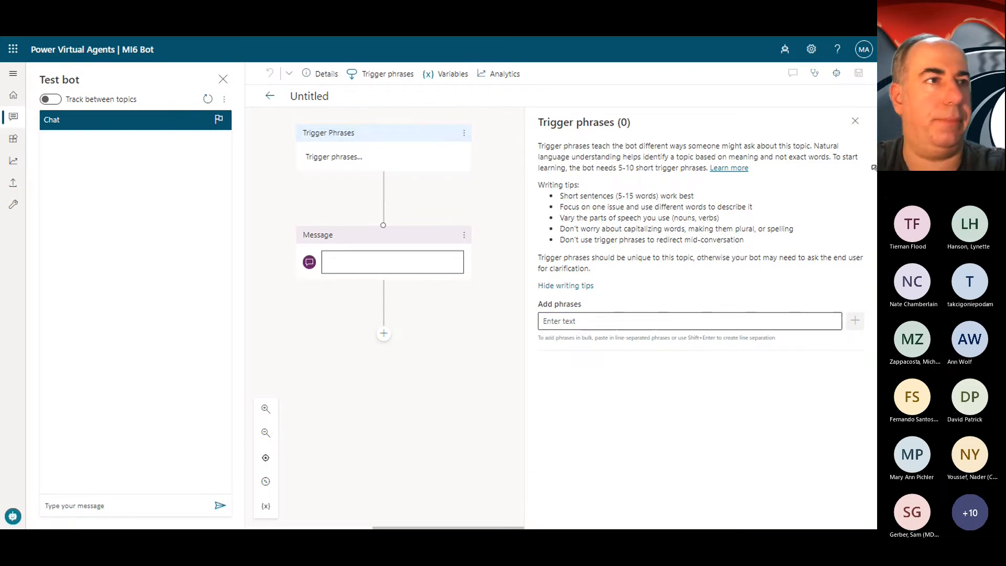
pyautogui.click(392, 269)
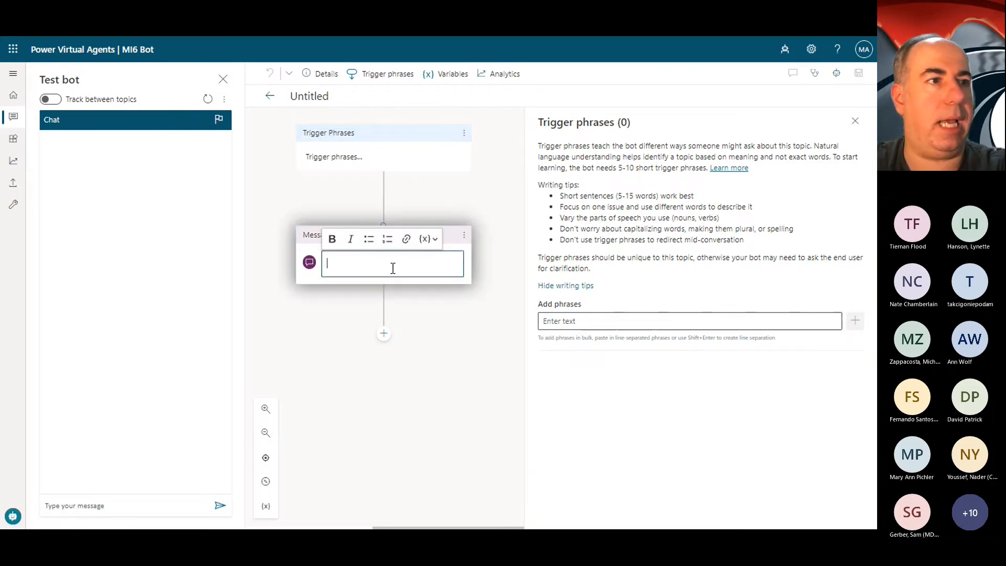
pyautogui.click(309, 100)
pyautogui.click(308, 101)
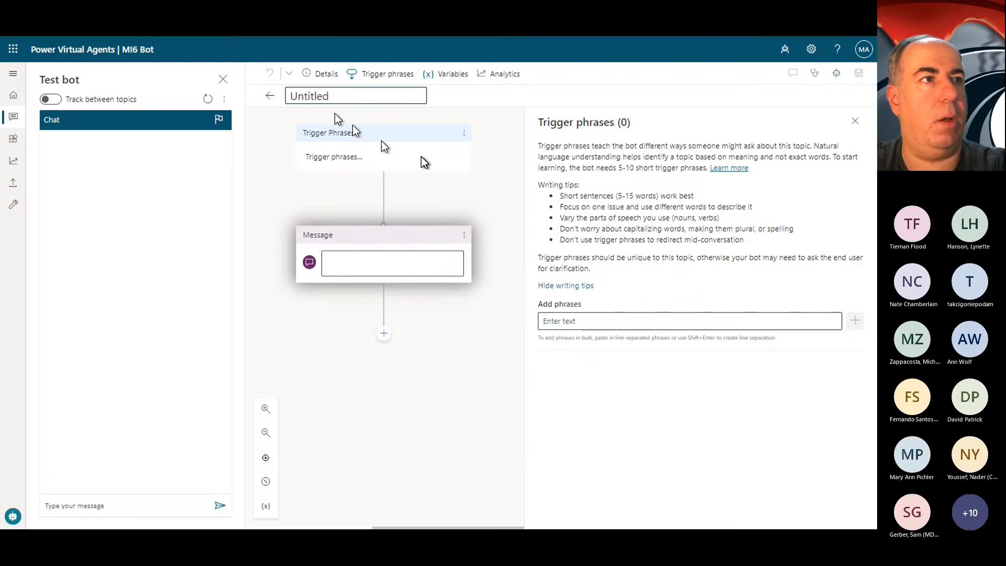
pyautogui.moveTo(350, 92); pyautogui.dragTo(255, 99)
pyautogui.write('c')
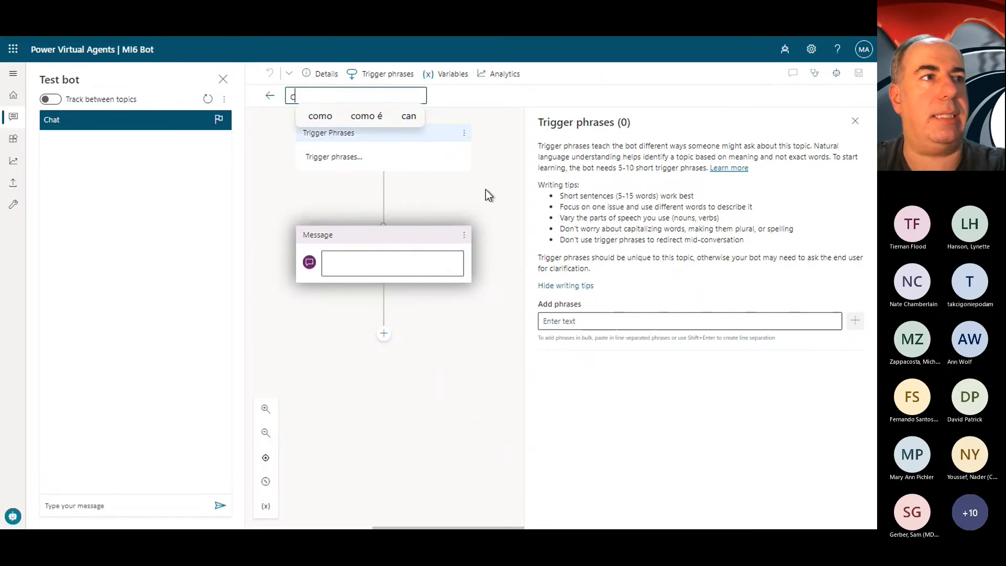
pyautogui.press('BackSpace')
pyautogui.write('MI6: Q Branch Weapons')
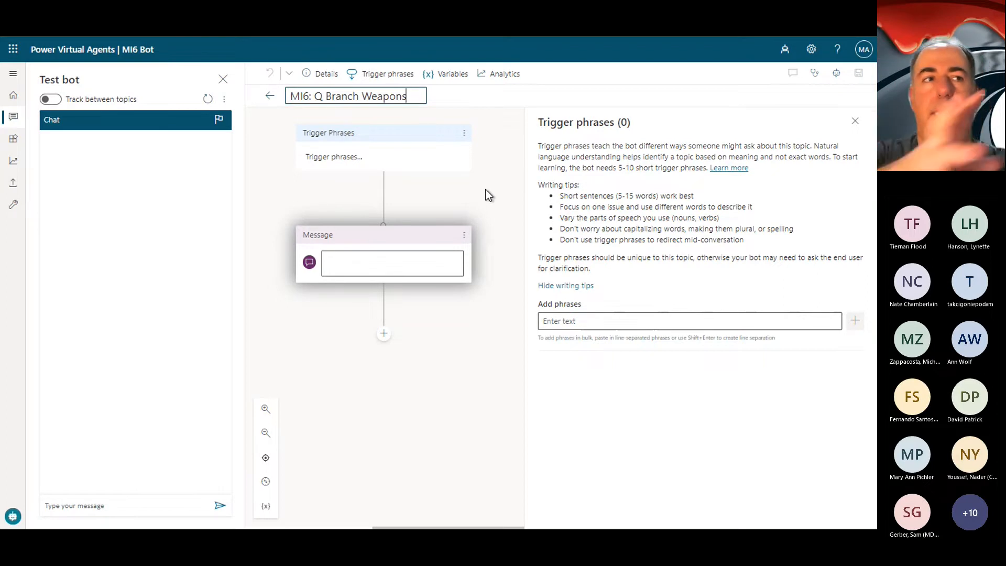
pyautogui.click(388, 262)
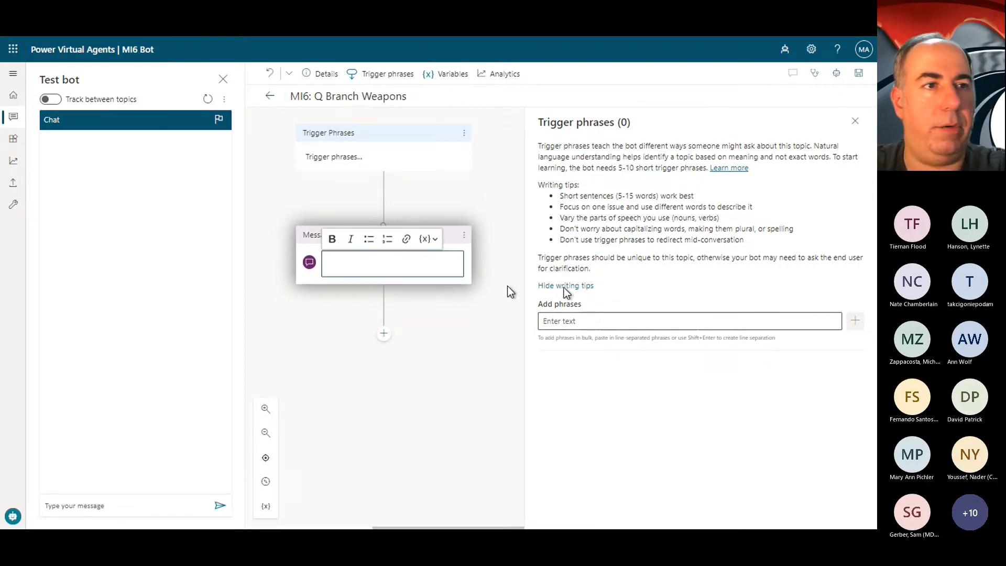
# Step: Add the trigger phrase "Xweapon" to the MI6: Q Branch Weapons topic
pyautogui.click(628, 317)
pyautogui.write('X')
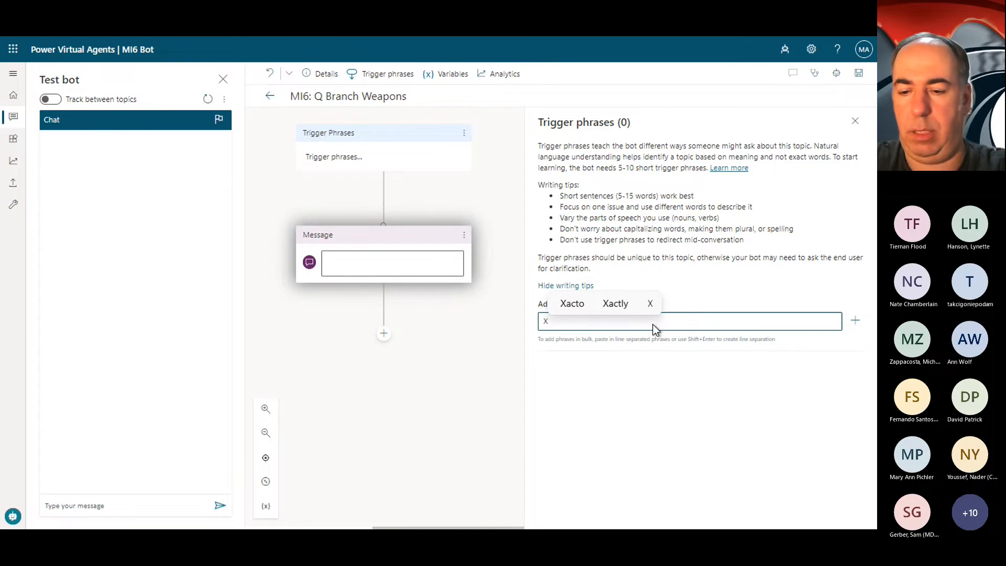
pyautogui.write('wer')
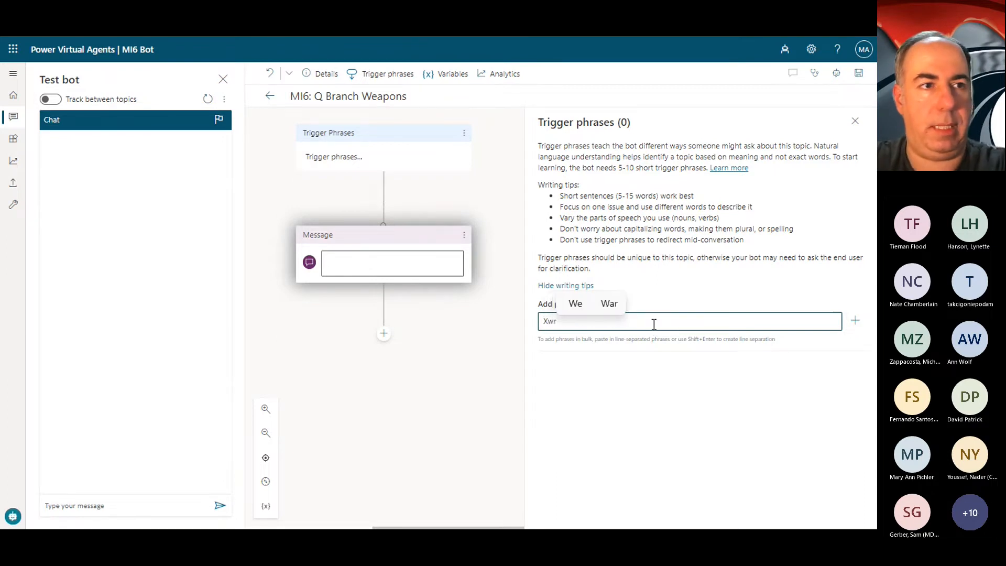
pyautogui.press('BackSpace')
pyautogui.write('apon')
pyautogui.press('Return')
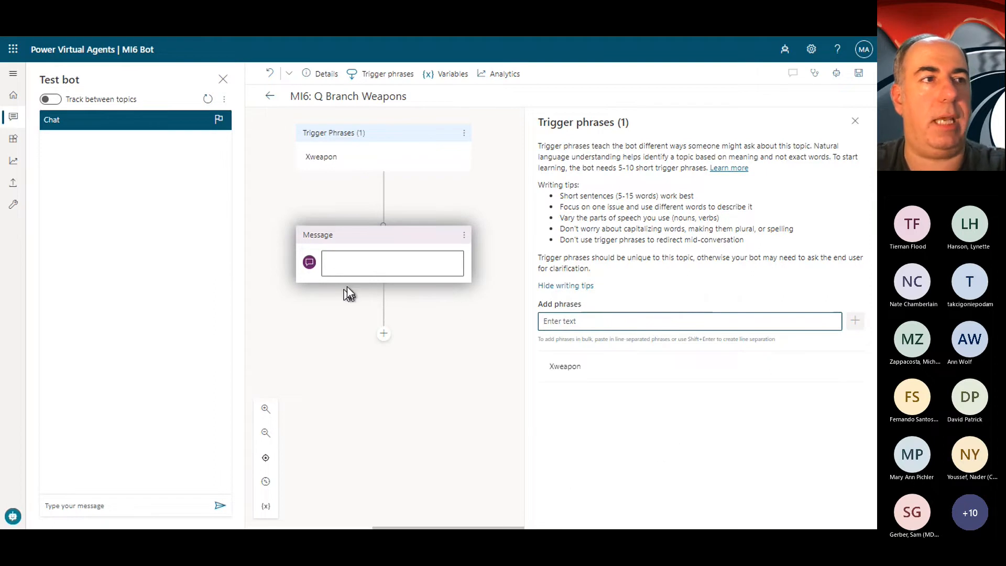
# Step: Replace the empty message node with a question asking "❓ Hurry up, 00-NULL... What weapon do you want?"
pyautogui.click(387, 263)
pyautogui.click(463, 237)
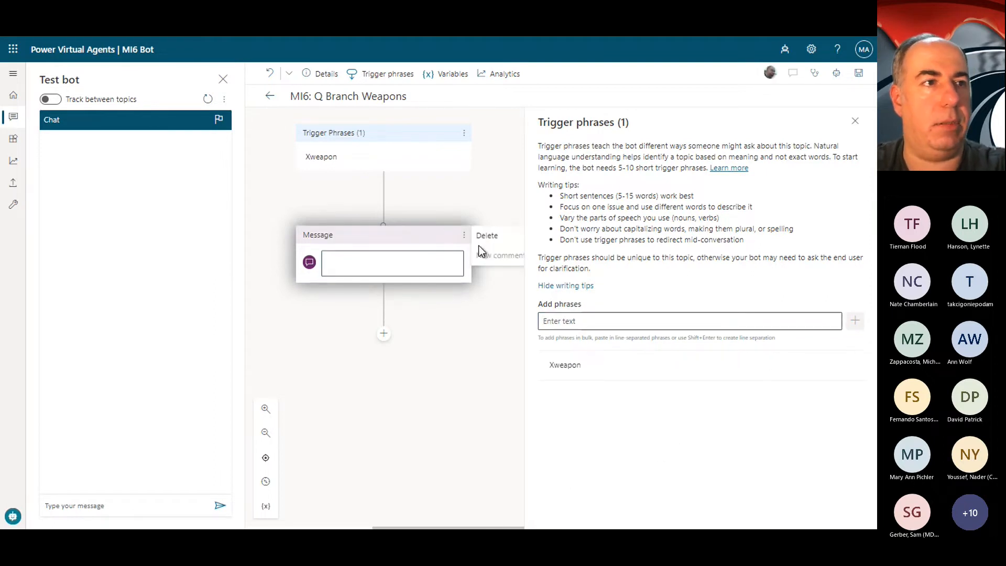
pyautogui.click(492, 247)
pyautogui.click(385, 227)
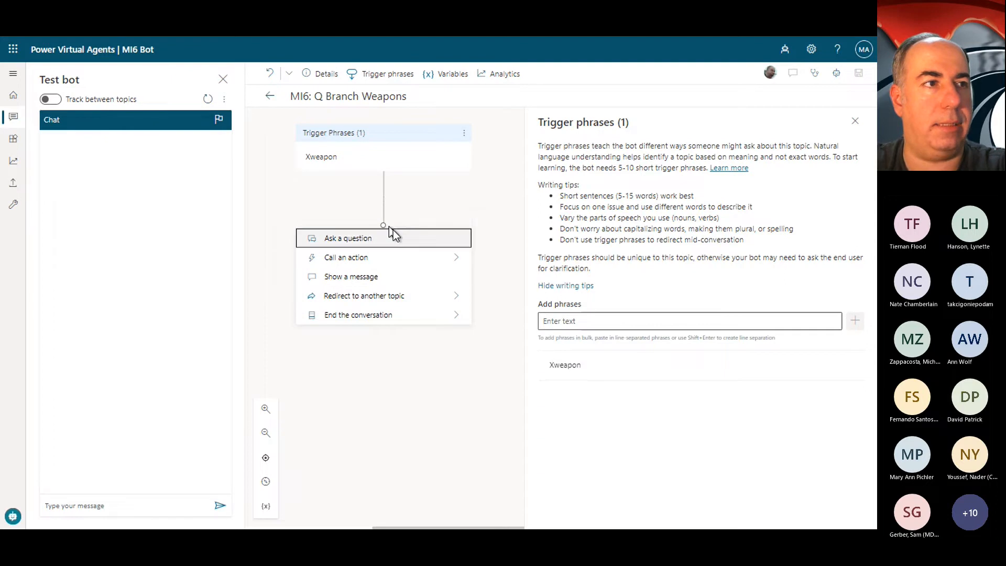
pyautogui.click(366, 239)
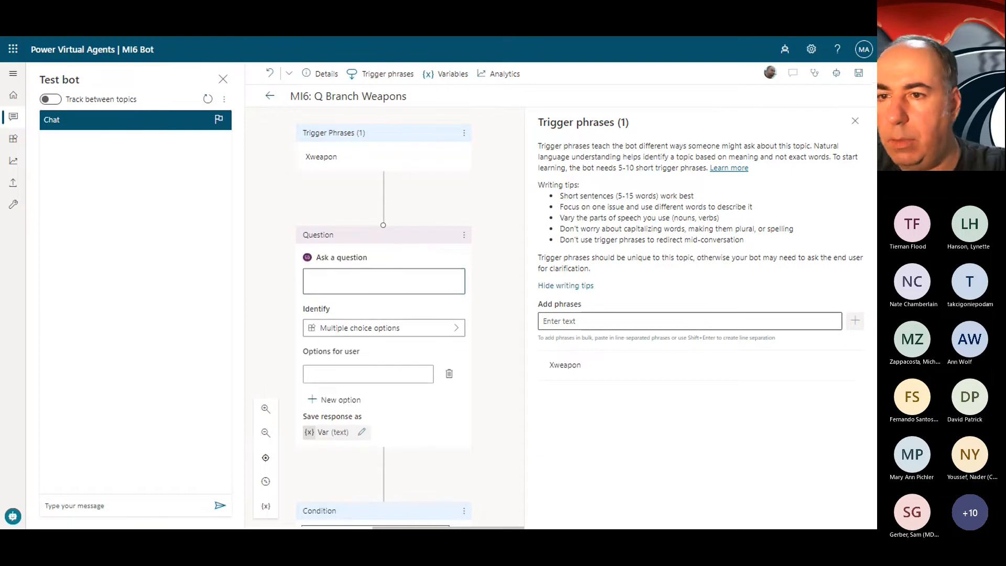
pyautogui.click(373, 290)
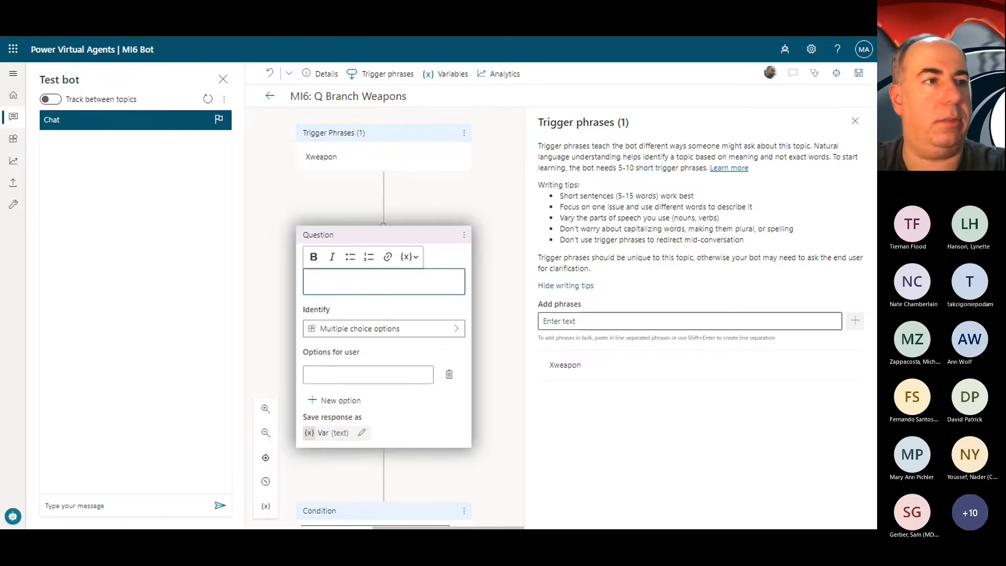
pyautogui.write('❓ Hurry up, 00-NULL... What weapon do you want?')
# Step: Make the question identify the MI6 Weapons entity and name its response variable MI6_QWeaponSelected
pyautogui.click(430, 340)
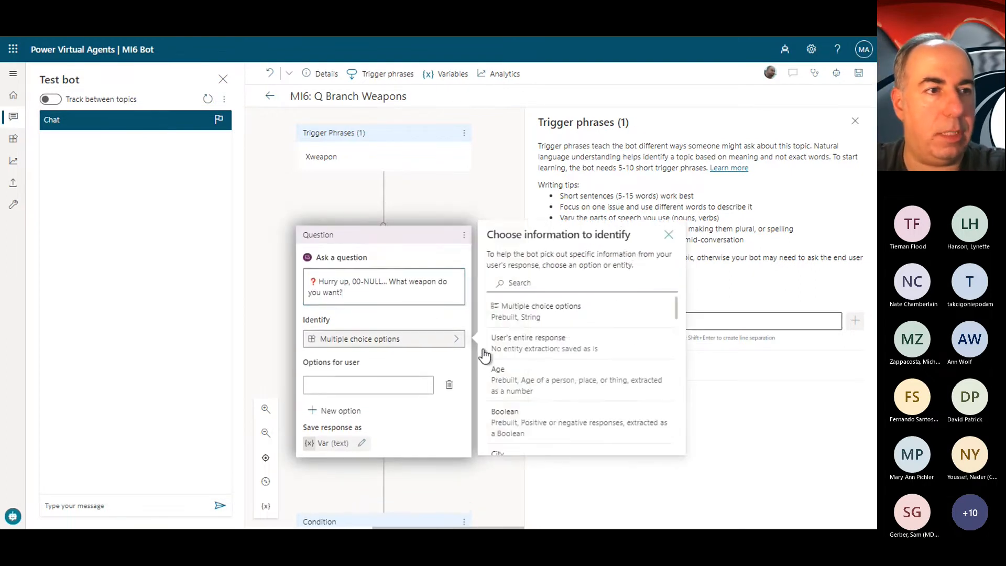
pyautogui.click(573, 280)
pyautogui.write('mi6')
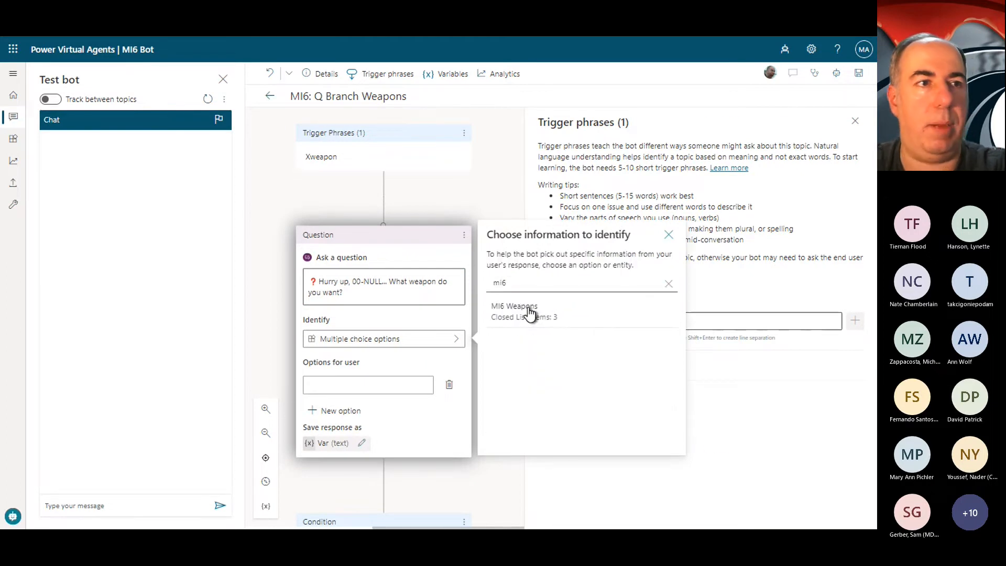
pyautogui.click(530, 313)
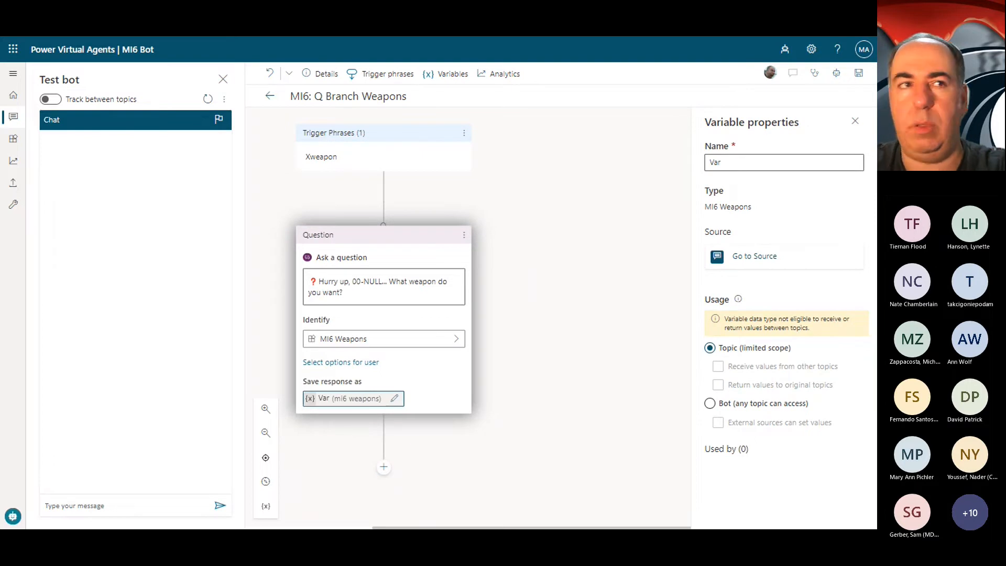
pyautogui.click(775, 166)
pyautogui.hotkey('ctrl', 'a')
pyautogui.write('MI6_QWeaponSelected')
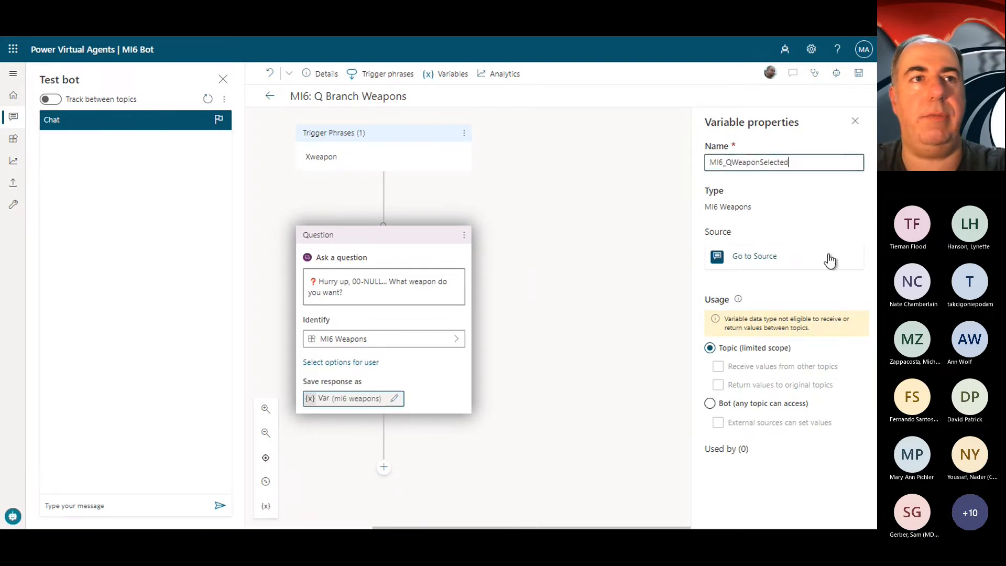
# Step: Add a message node reading "AFTER IF:.. Here is the 🔑 key to the Aston Martin. Try to bring it back in one piece this time!"
pyautogui.click(384, 467)
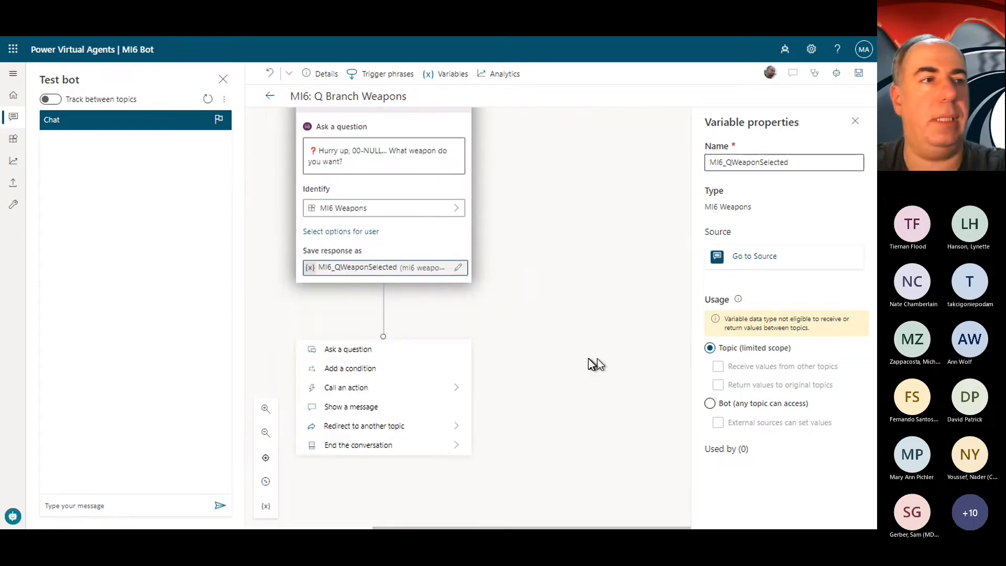
pyautogui.click(512, 311)
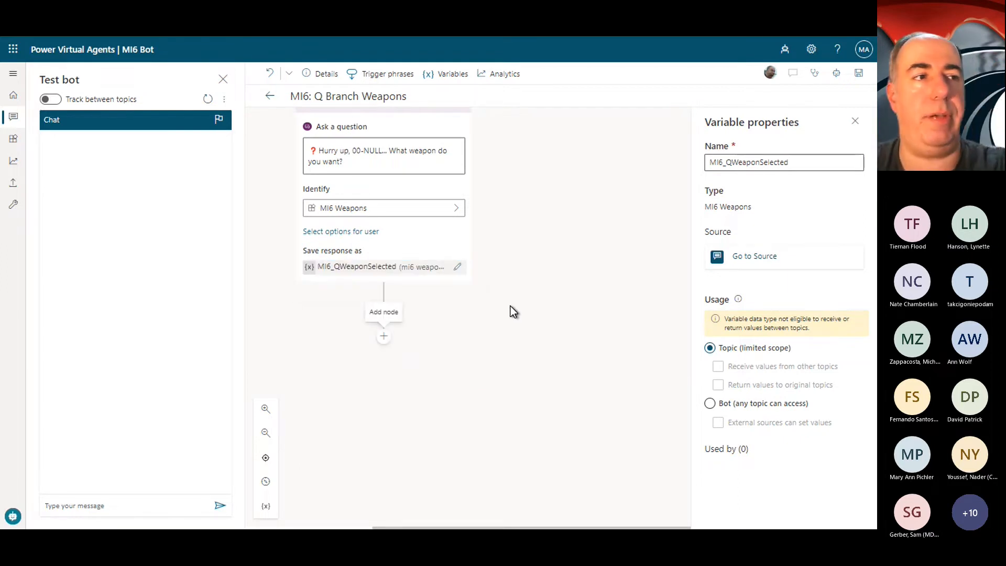
pyautogui.click(383, 336)
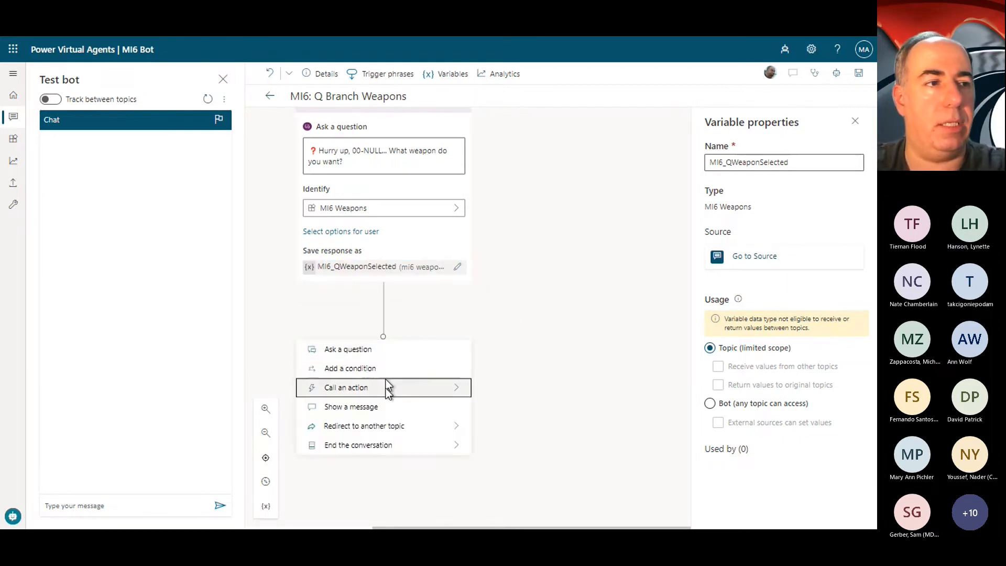
pyautogui.click(382, 410)
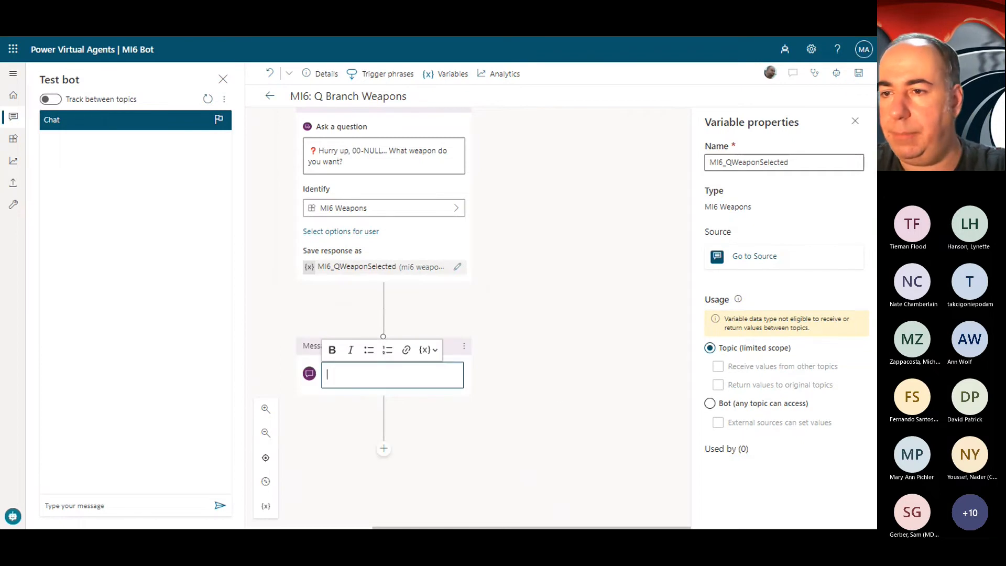
pyautogui.hotkey('alt', 'Tab')
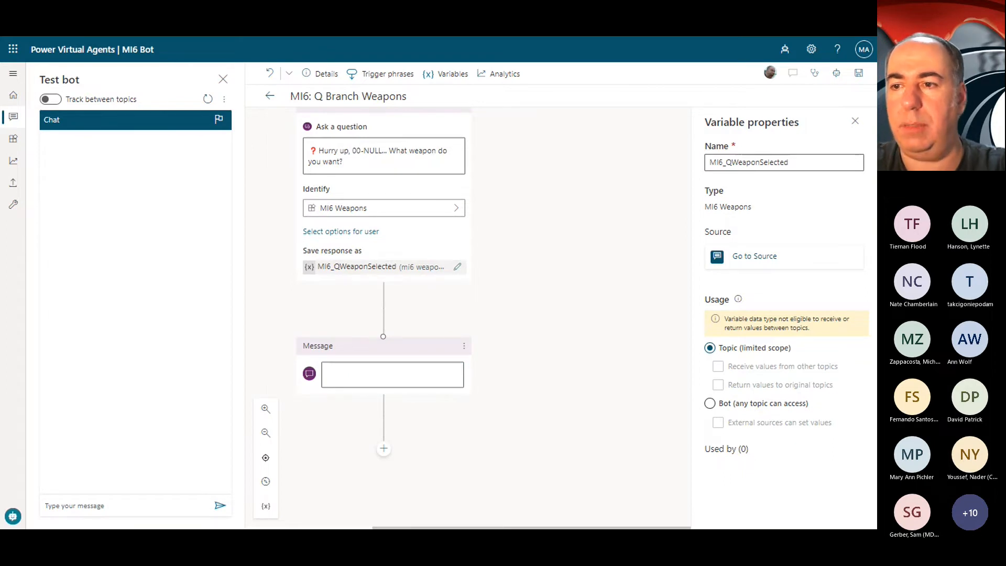
pyautogui.click(382, 380)
pyautogui.write('AFTER IF:.')
pyautogui.write('.. Here is the 🔑 key to the Aston Martin. Try to bring it back in one piece this time!')
pyautogui.write('!')
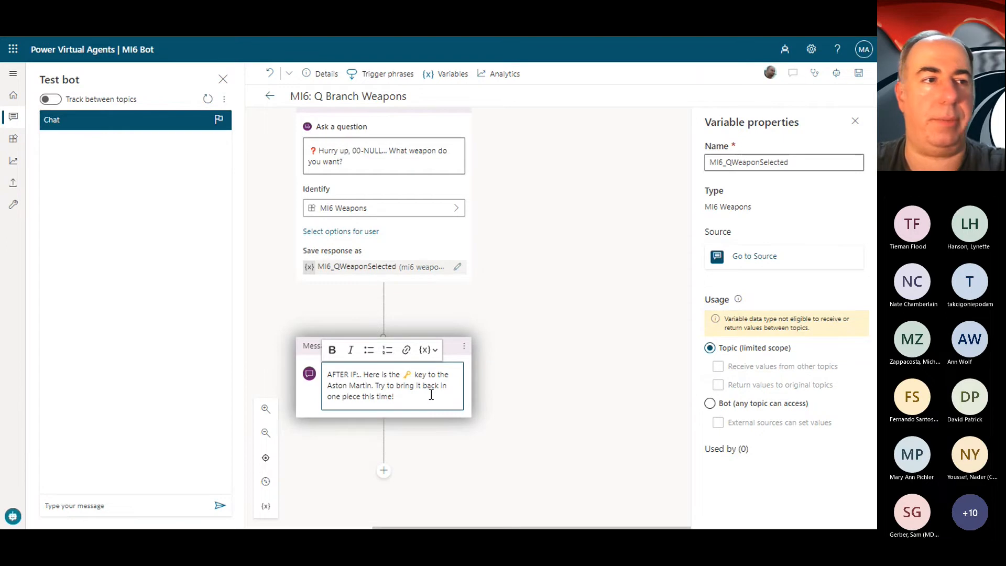
pyautogui.scroll(-2, 508, 407)
pyautogui.press('Return')
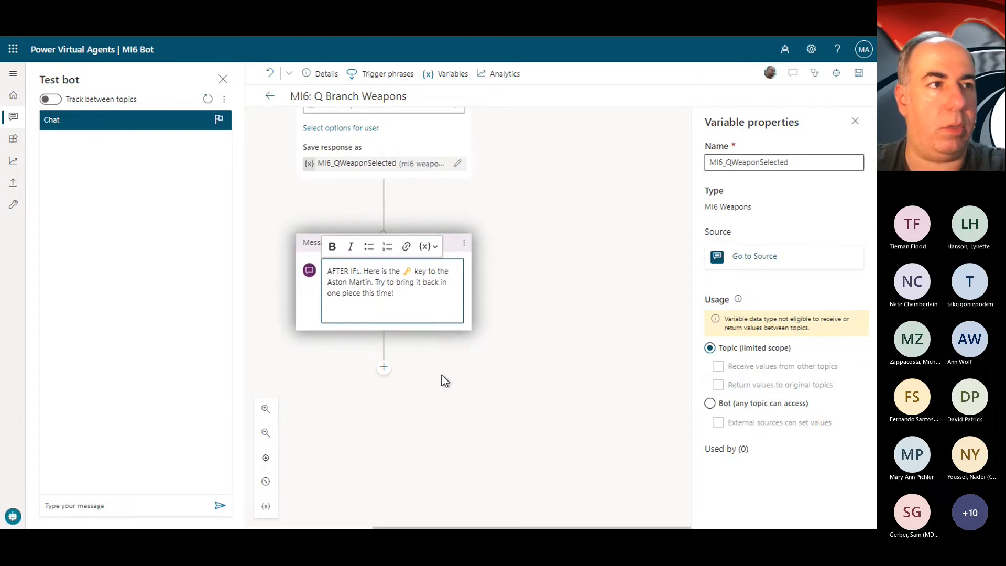
pyautogui.press('BackSpace')
pyautogui.press('BackSpace')
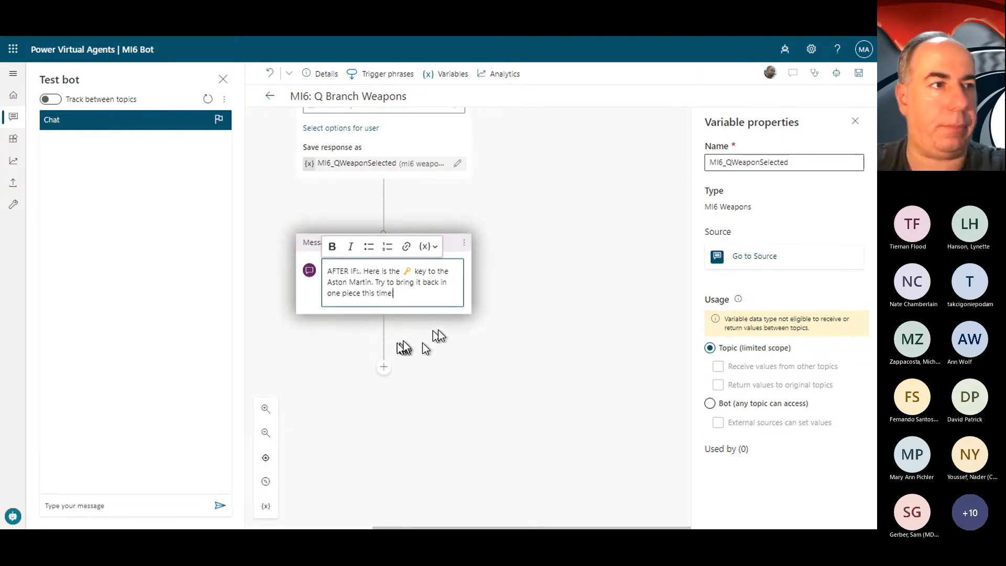
pyautogui.click(430, 407)
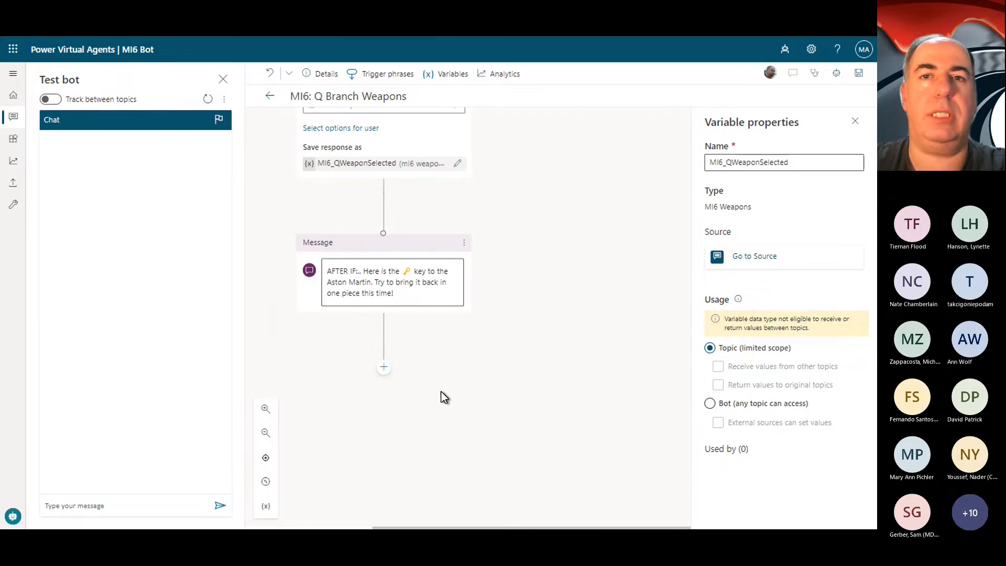
# Step: Review the question and message nodes, save the MI6: Q Branch Weapons topic and exit the full-screen view
pyautogui.scroll(4, 561, 304)
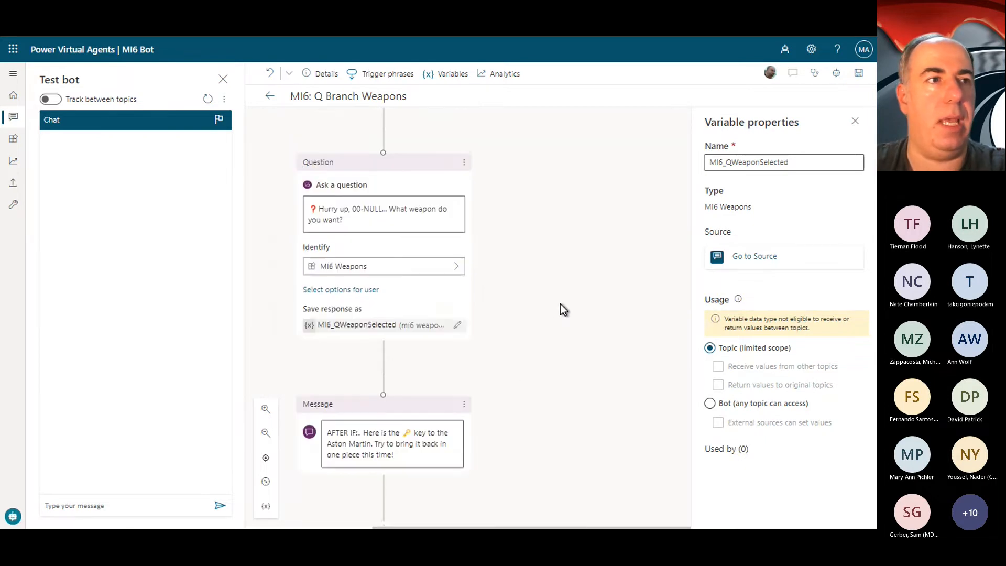
pyautogui.scroll(-3, 560, 304)
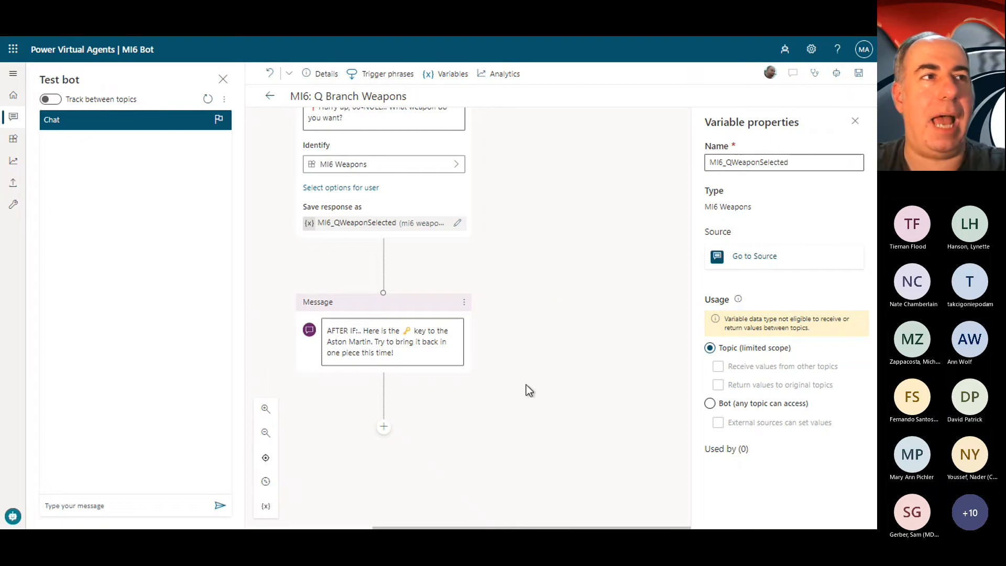
pyautogui.scroll(3, 527, 388)
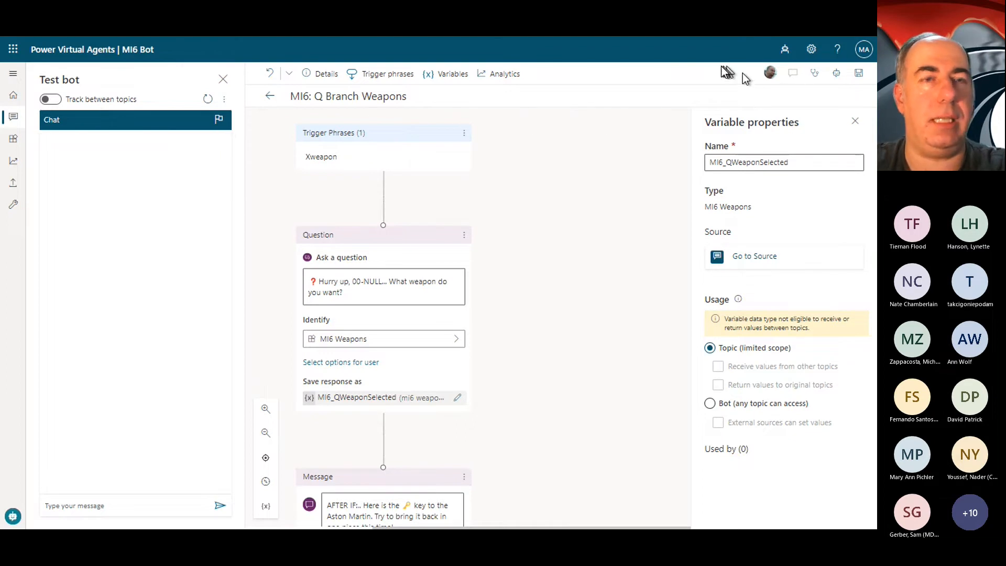
pyautogui.press('F11')
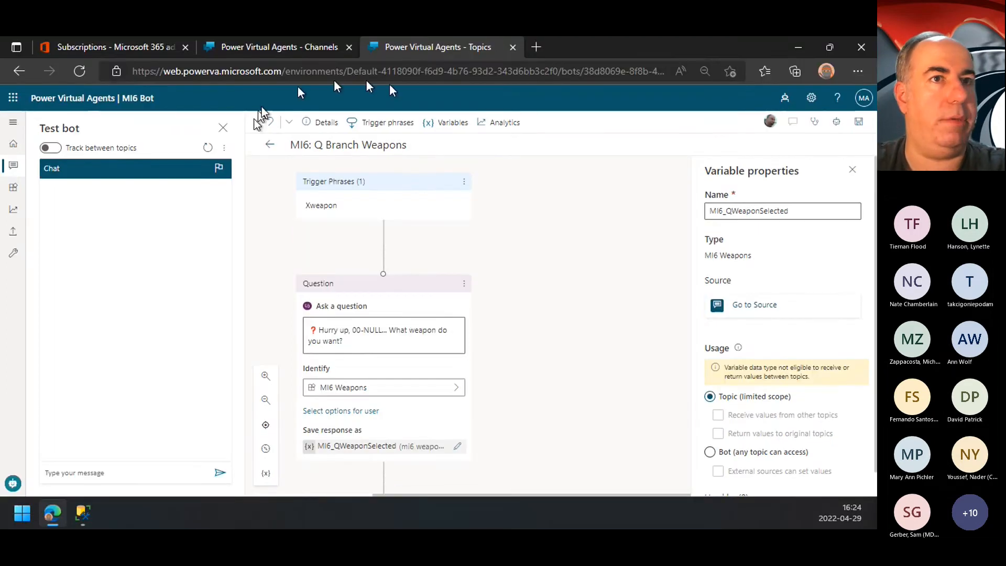
# Step: Switch to the browser page showing Bot James Bot, change the bot to Q Bot and open its list of topics
pyautogui.click(306, 48)
pyautogui.click(861, 101)
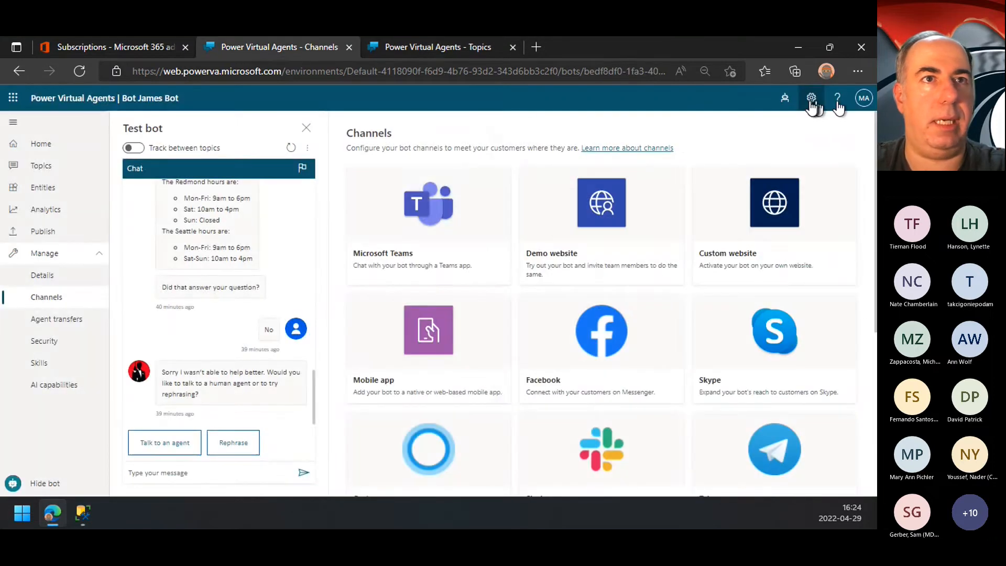
pyautogui.click(784, 98)
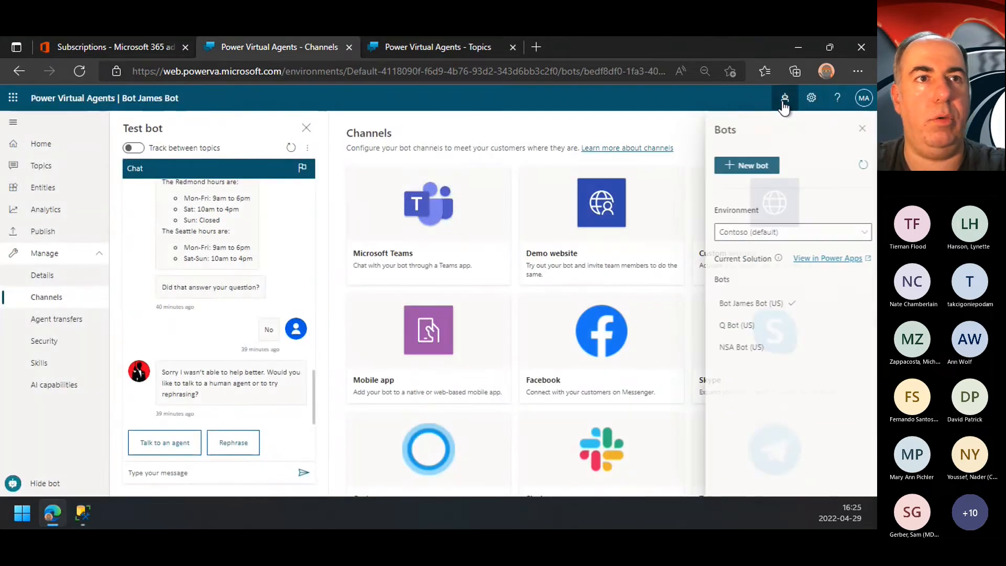
pyautogui.click(743, 329)
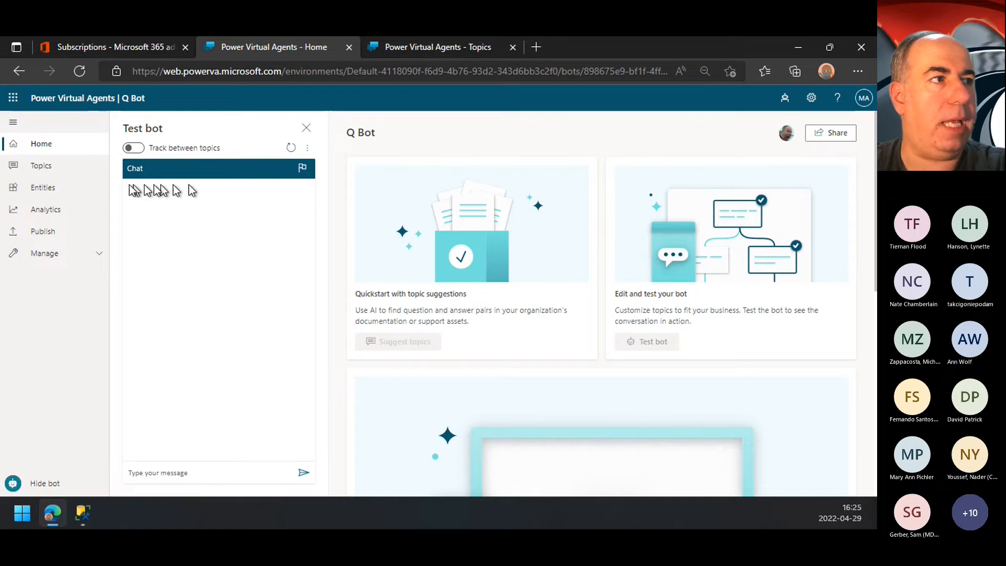
pyautogui.click(73, 168)
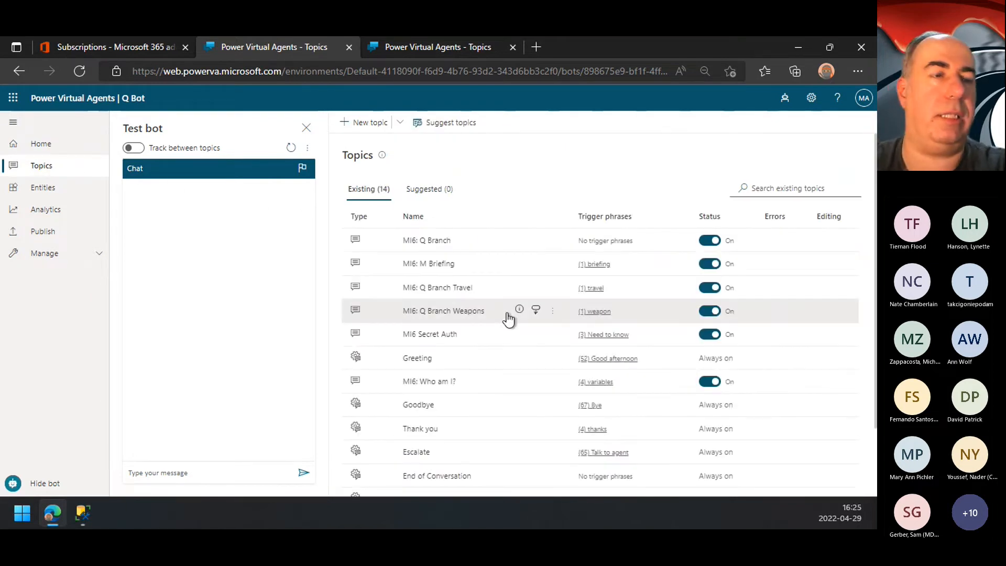
# Step: Examine the question options, conditions and topic redirects in Q Bot's MI6: Q Branch topic, and return to the topic list
pyautogui.click(430, 244)
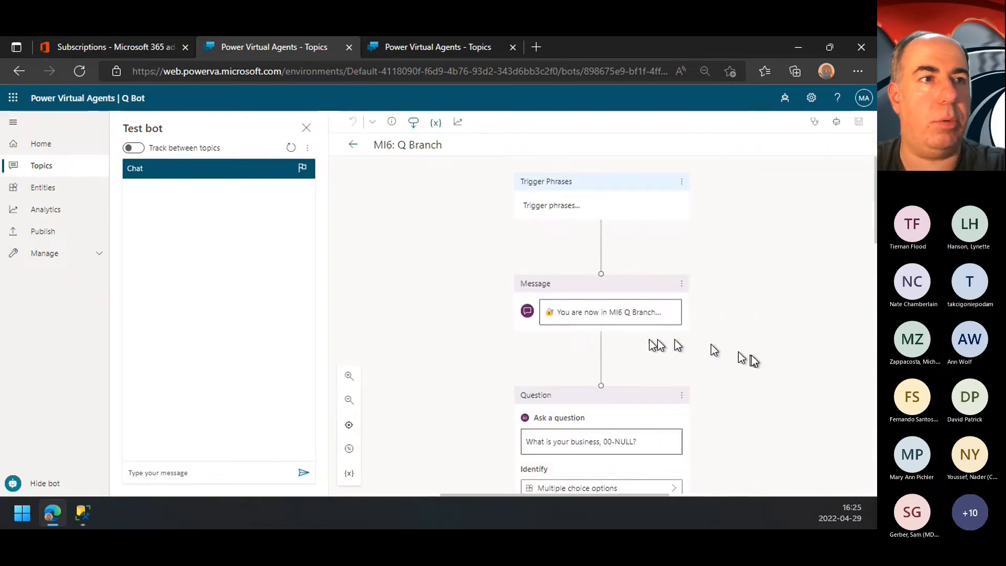
pyautogui.scroll(-8, 650, 358)
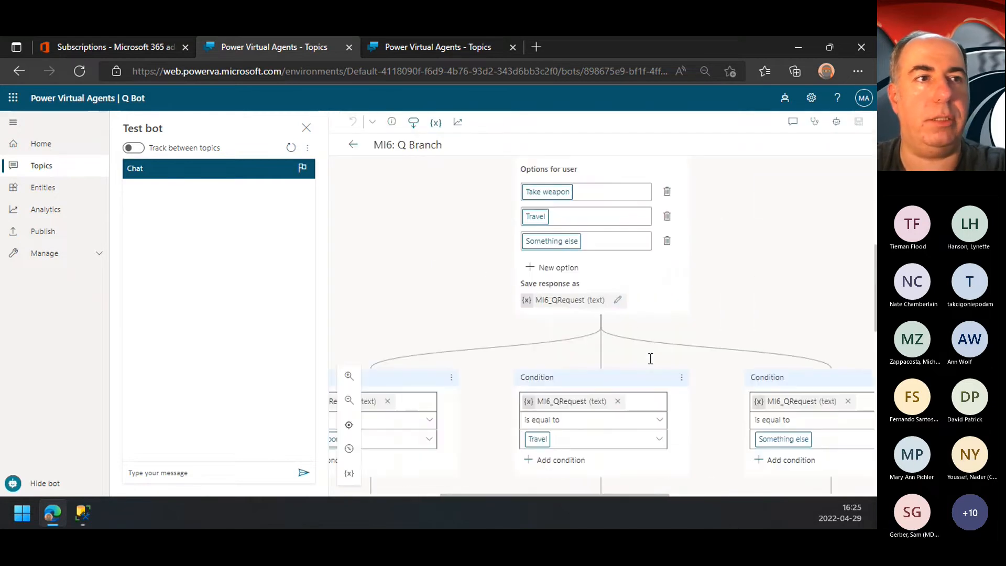
pyautogui.hscroll(-2, 427, 432)
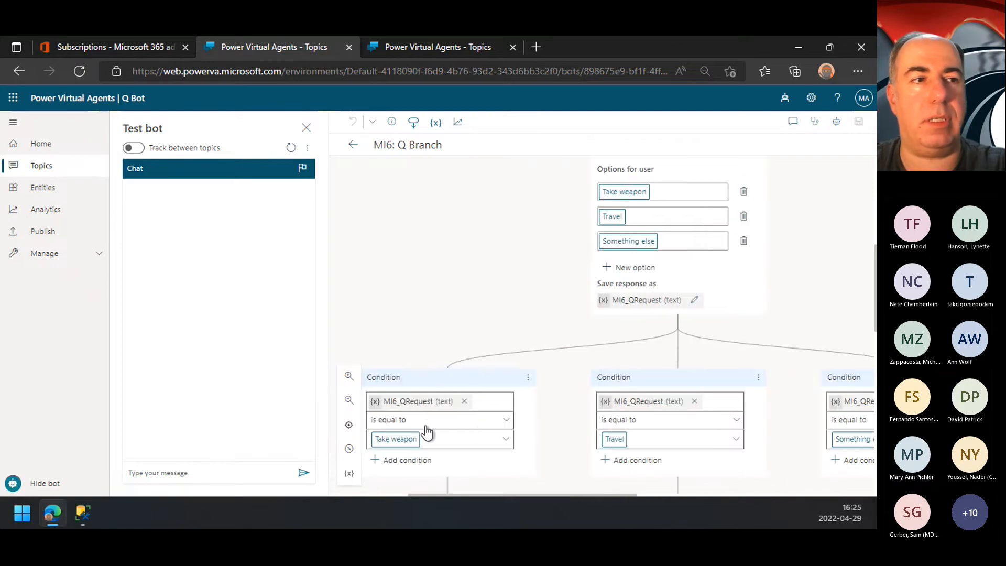
pyautogui.scroll(-4, 428, 431)
pyautogui.hscroll(-1, 427, 429)
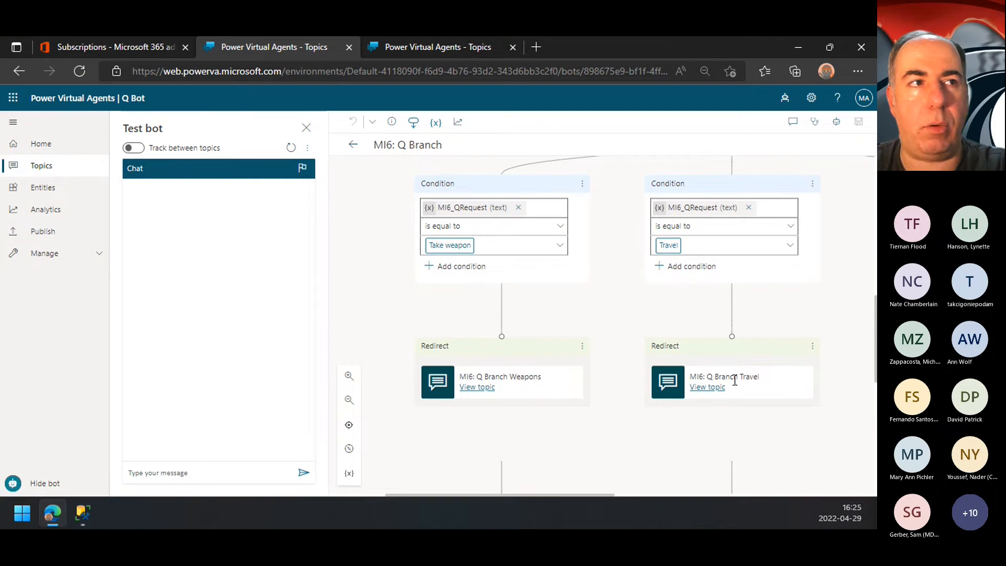
pyautogui.scroll(1, 735, 380)
pyautogui.scroll(5, 733, 380)
pyautogui.hscroll(2, 734, 379)
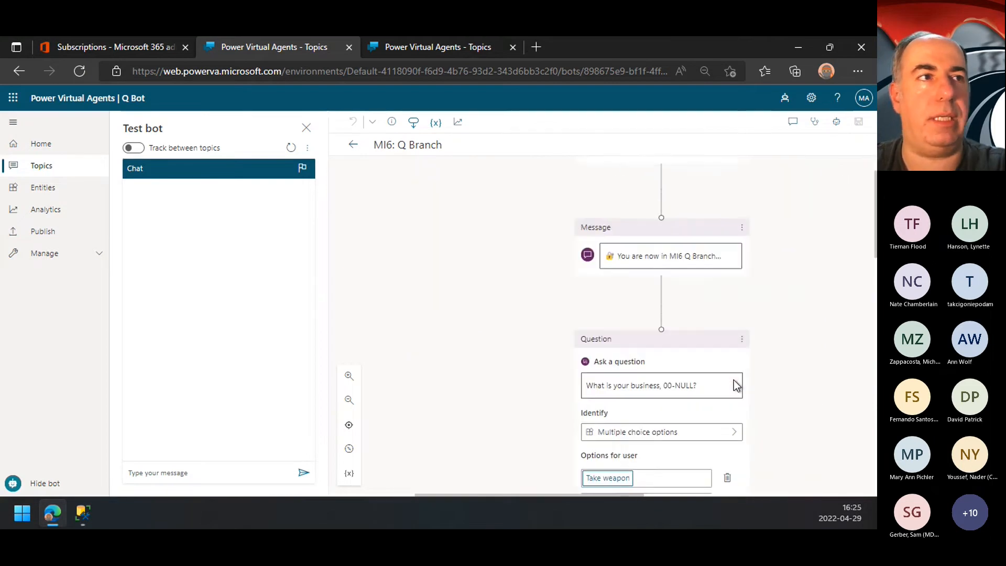
pyautogui.scroll(-2, 733, 379)
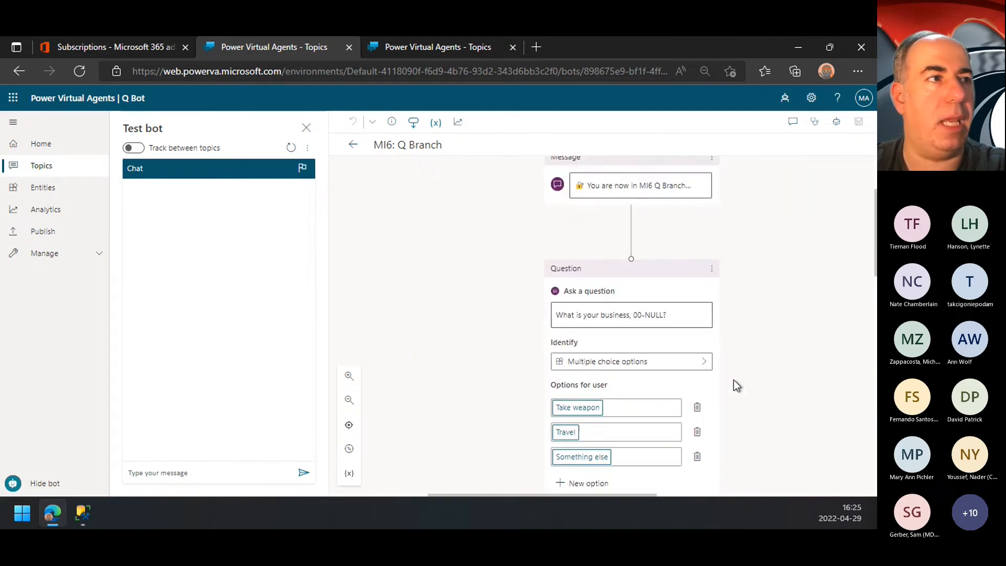
pyautogui.click(358, 149)
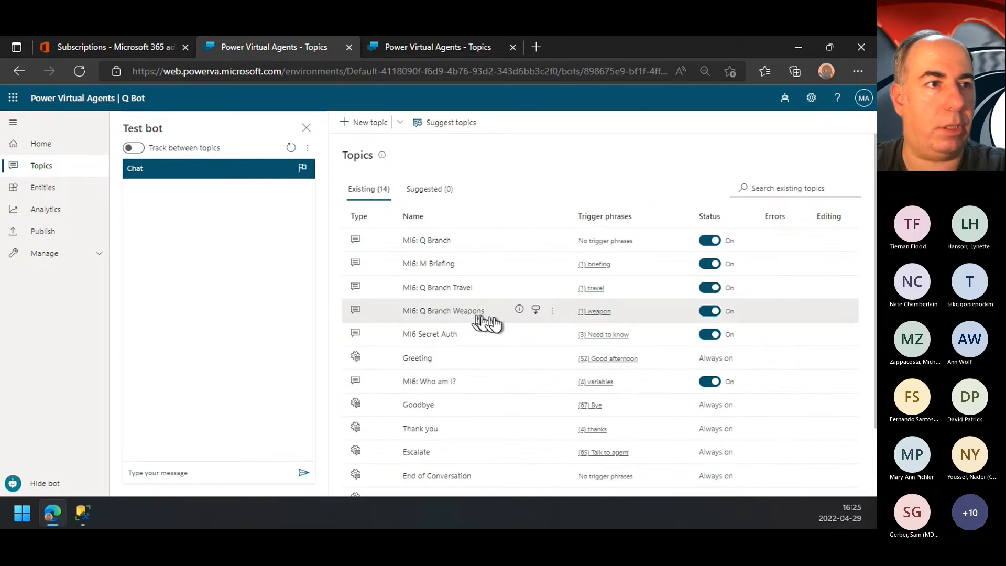
# Step: Open the MI6: Q Branch Travel topic and start its test conversation with the message "travel"
pyautogui.click(432, 288)
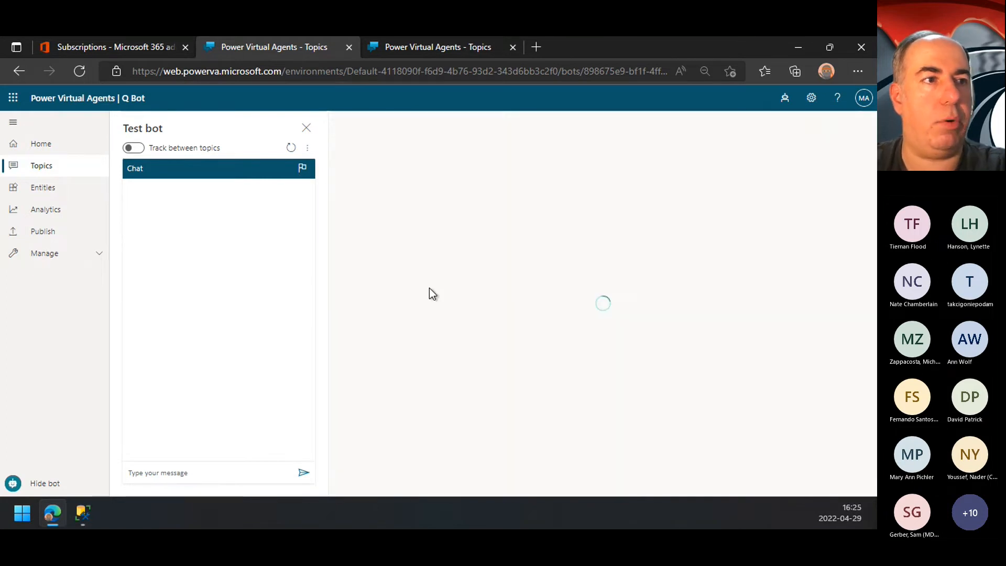
pyautogui.click(188, 473)
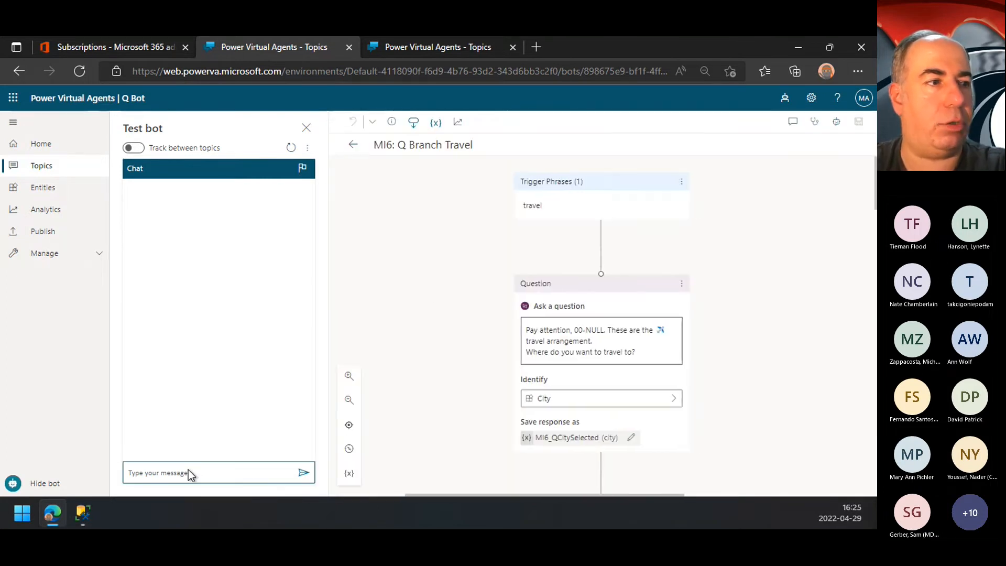
pyautogui.write('travel')
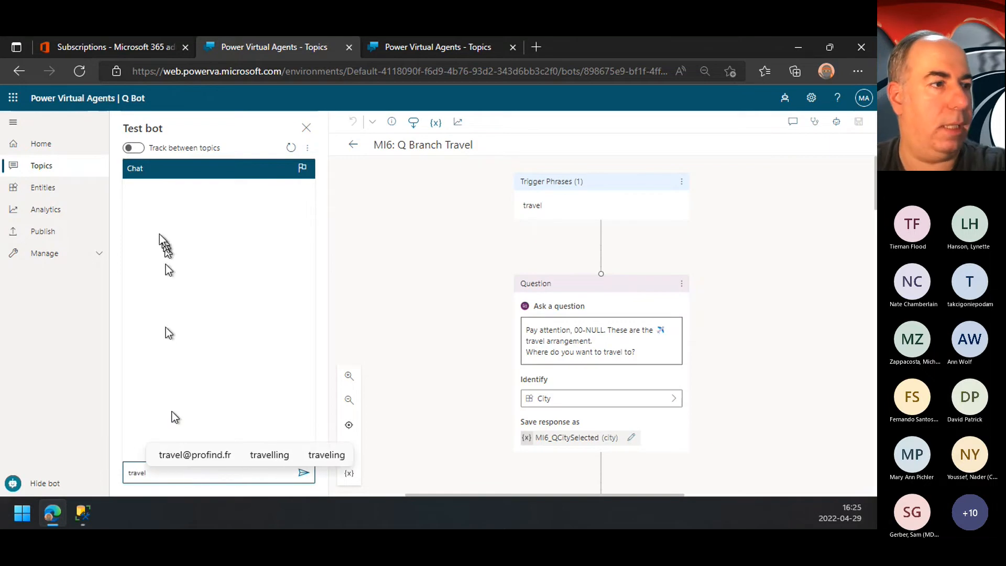
pyautogui.press('Return')
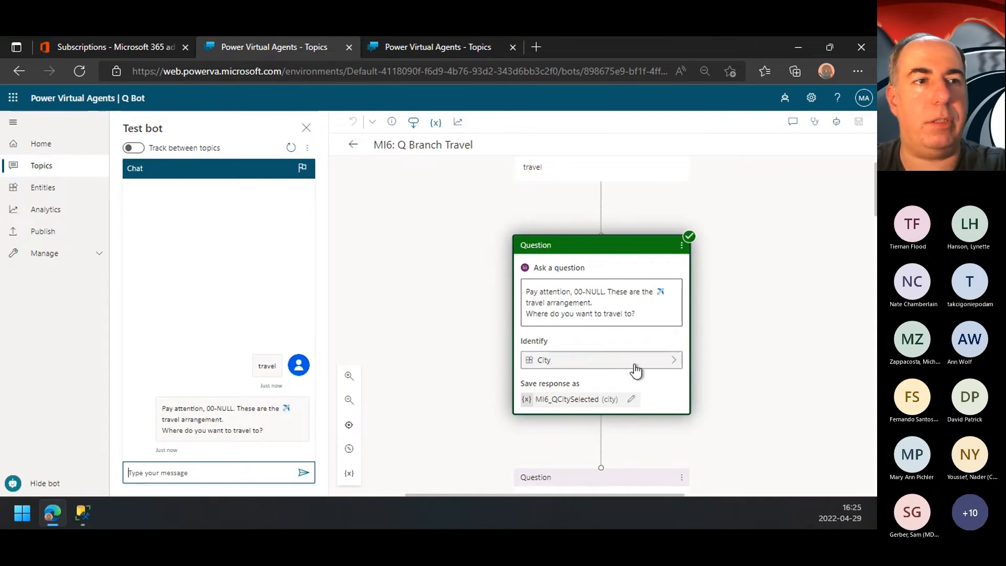
# Step: Answer the test bot's destination question with the nonsense text "akajskfdsjkdfsjkdf", and answer it again with "istambul"
pyautogui.write('akajskfdsjkdfsjkdf')
pyautogui.press('Return')
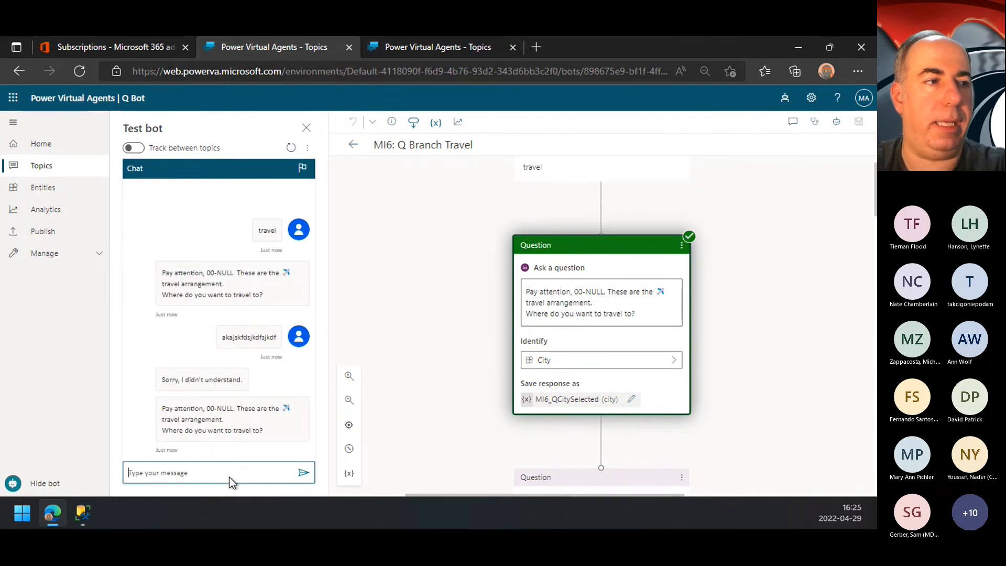
pyautogui.write('istambul')
pyautogui.press('Return')
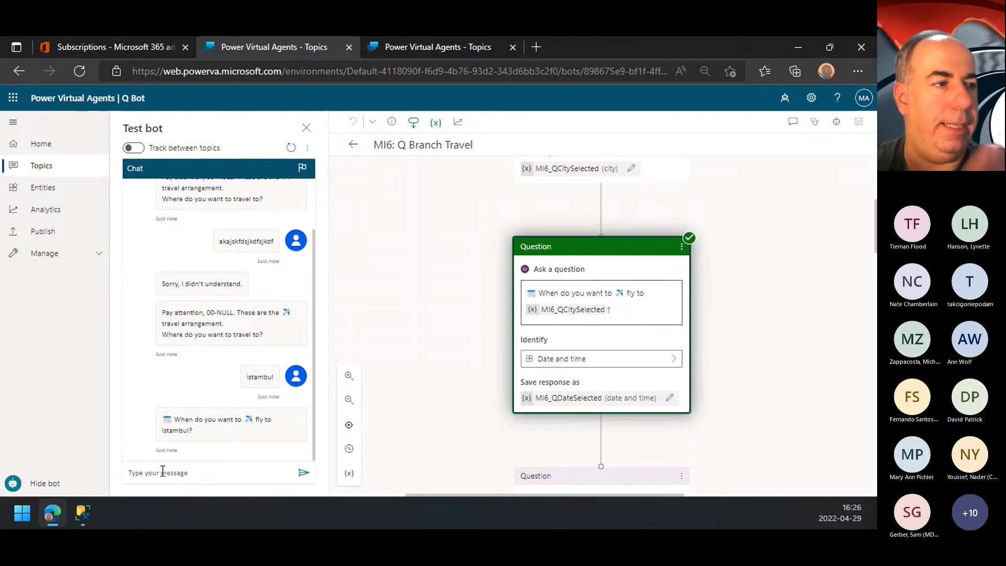
# Step: Answer the test bot's travel date question with "saturday" and choose 30/04/2022 from the suggested dates
pyautogui.click(183, 477)
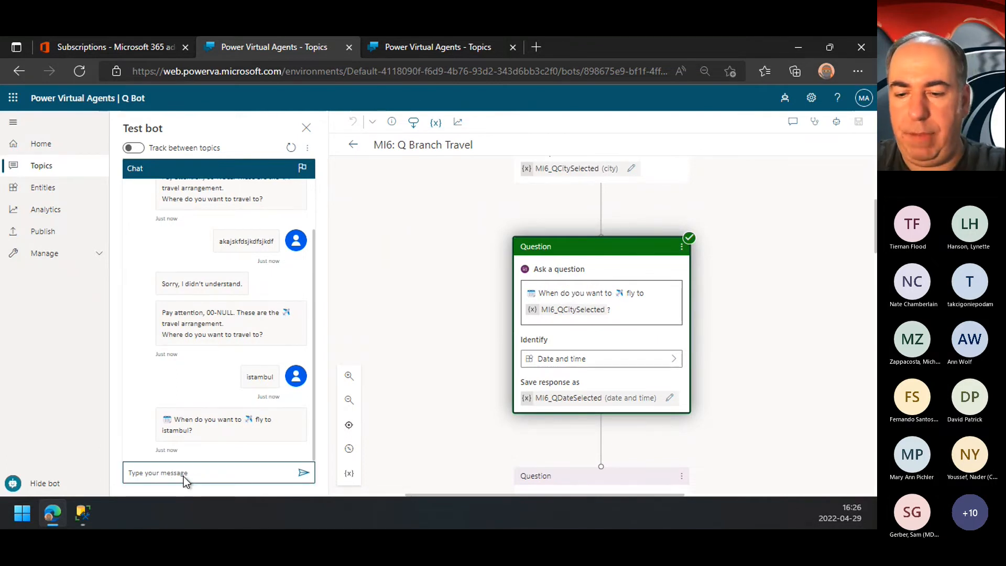
pyautogui.write('saturday')
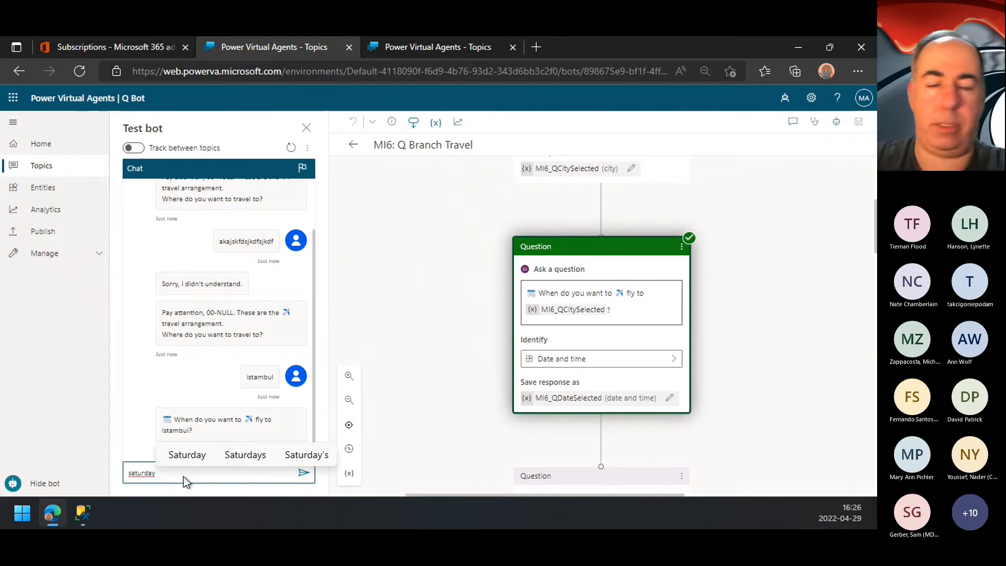
pyautogui.press('Return')
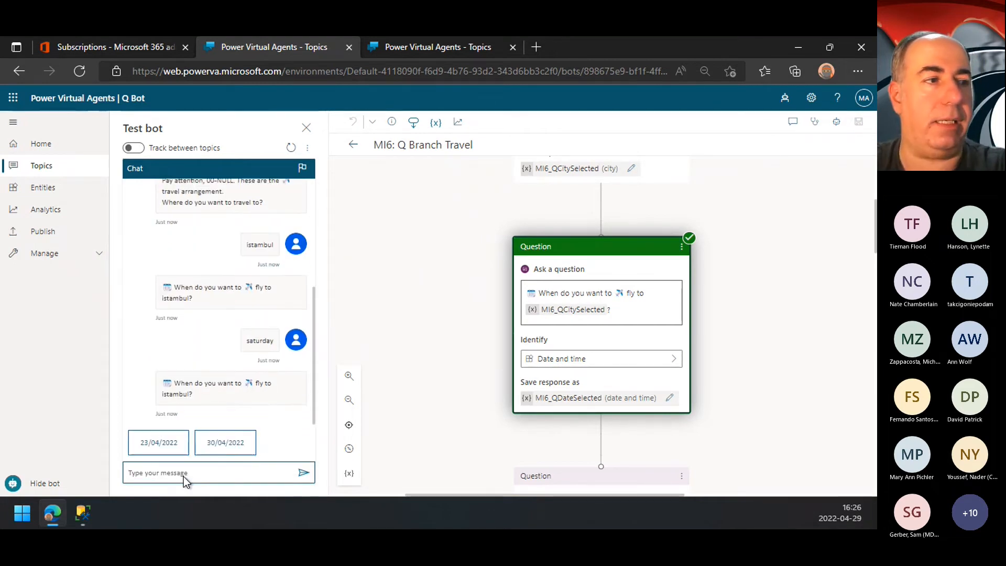
pyautogui.click(214, 442)
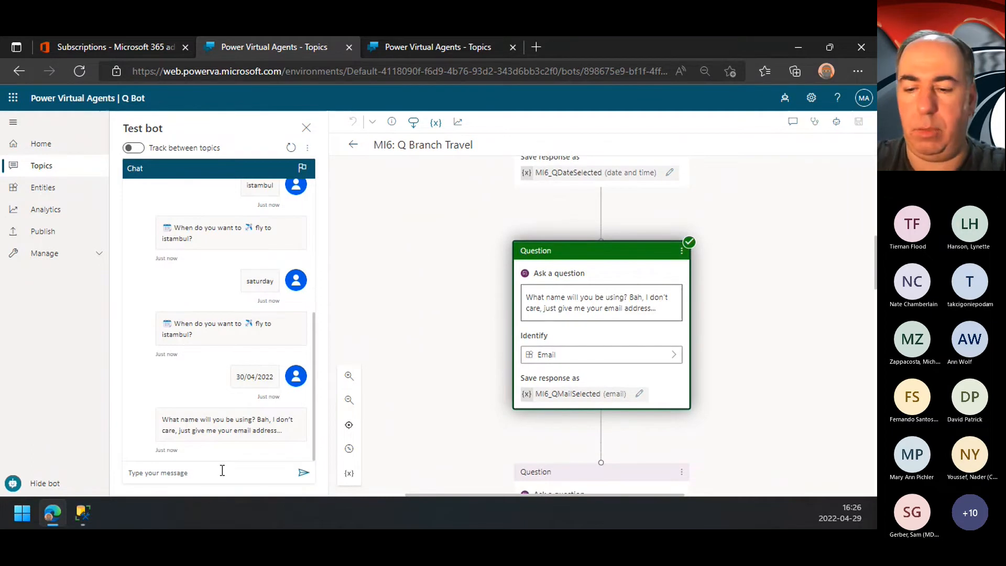
# Step: Answer the test bot's email question with the invalid text "asmnsads", and answer it again with a valid email address
pyautogui.click(203, 470)
pyautogui.write('asmnsads')
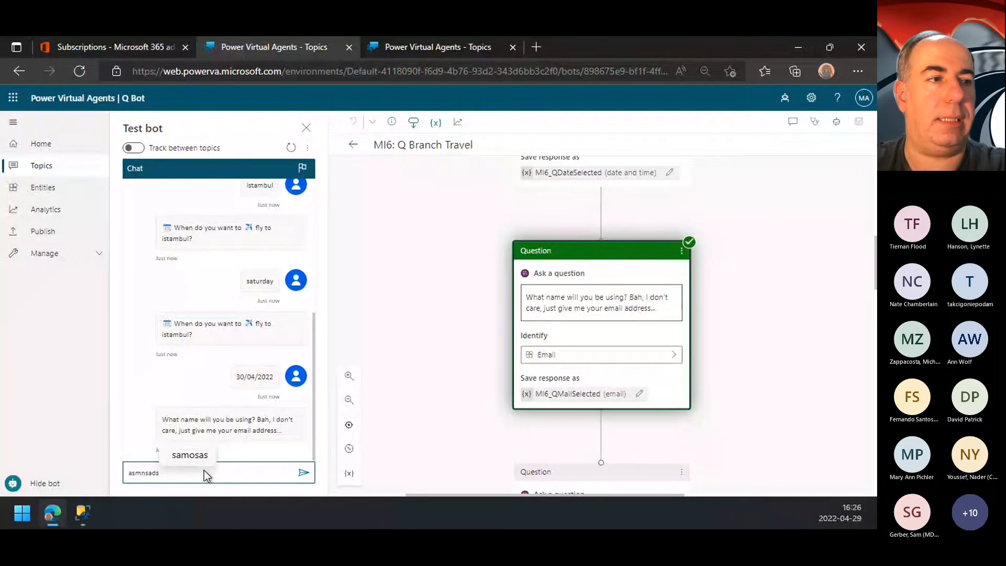
pyautogui.press('Return')
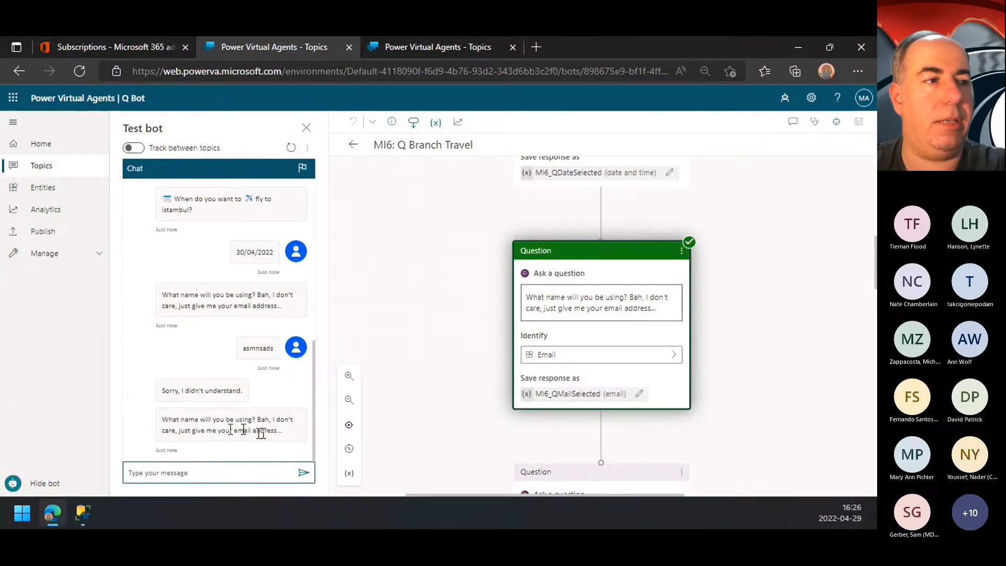
pyautogui.click(194, 474)
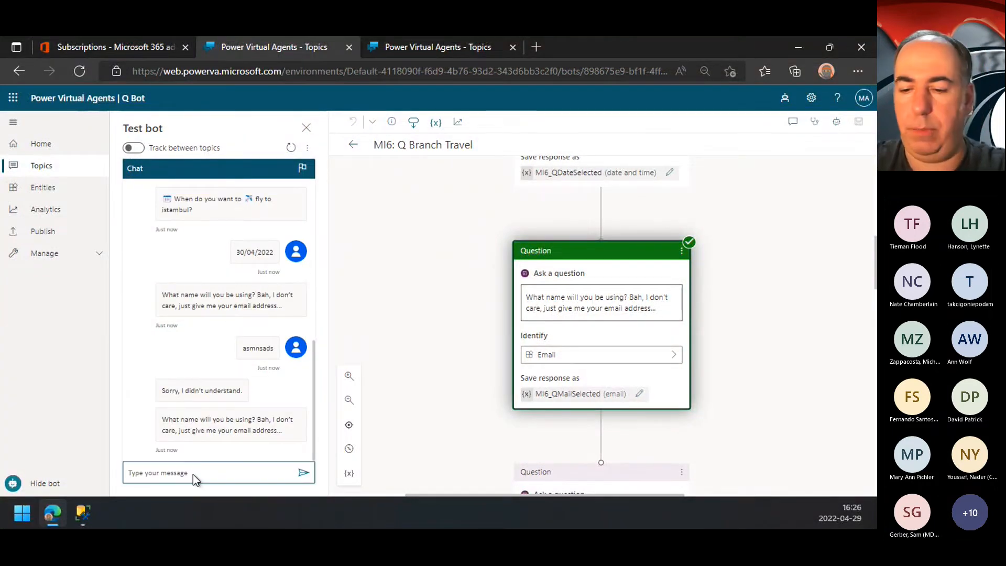
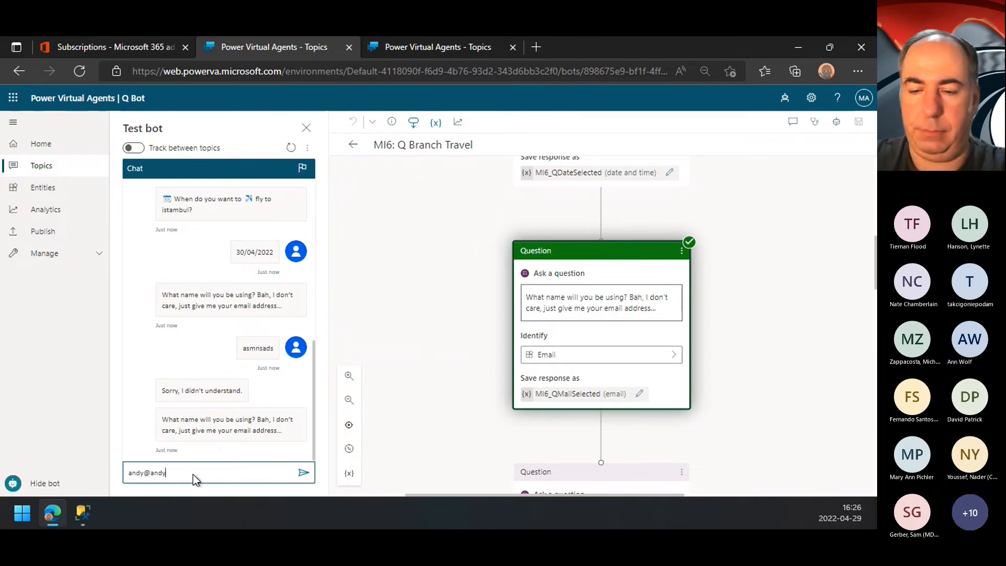
pyautogui.press('Return')
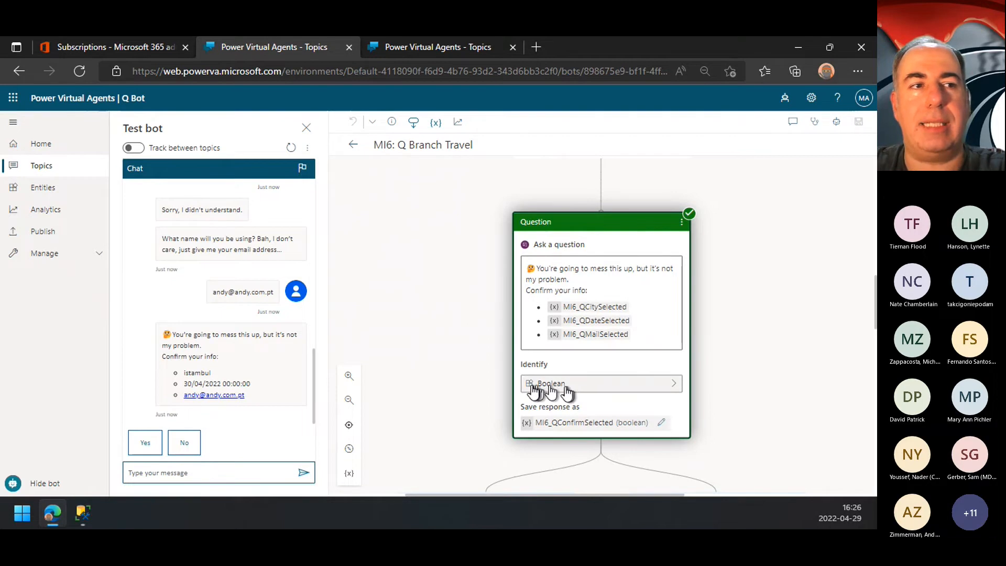
# Step: Review the confirmation branches and the Power Automate action inputs, and answer Yes to the booking confirmation in the test chat
pyautogui.scroll(-5, 592, 386)
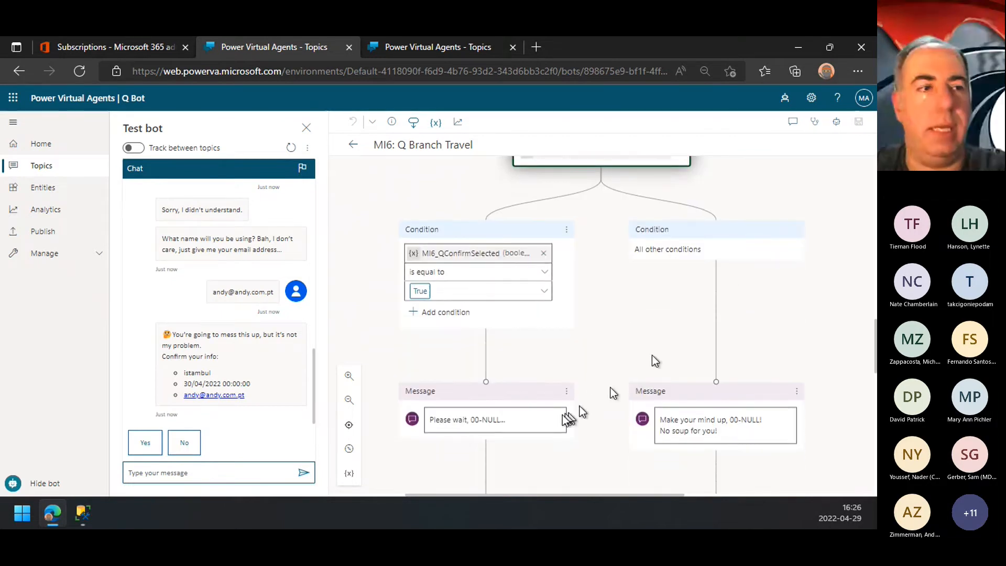
pyautogui.scroll(-3, 732, 309)
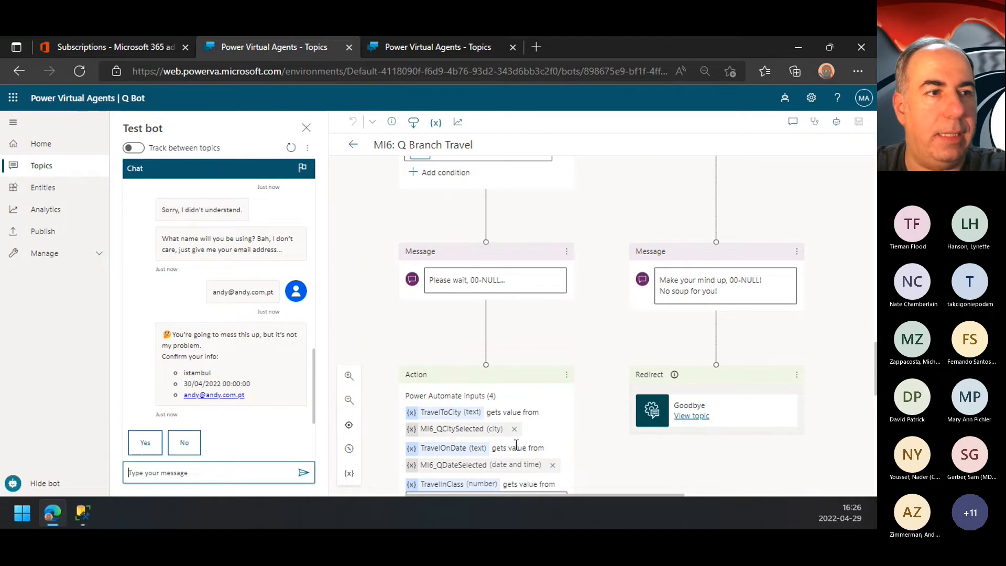
pyautogui.scroll(-3, 516, 445)
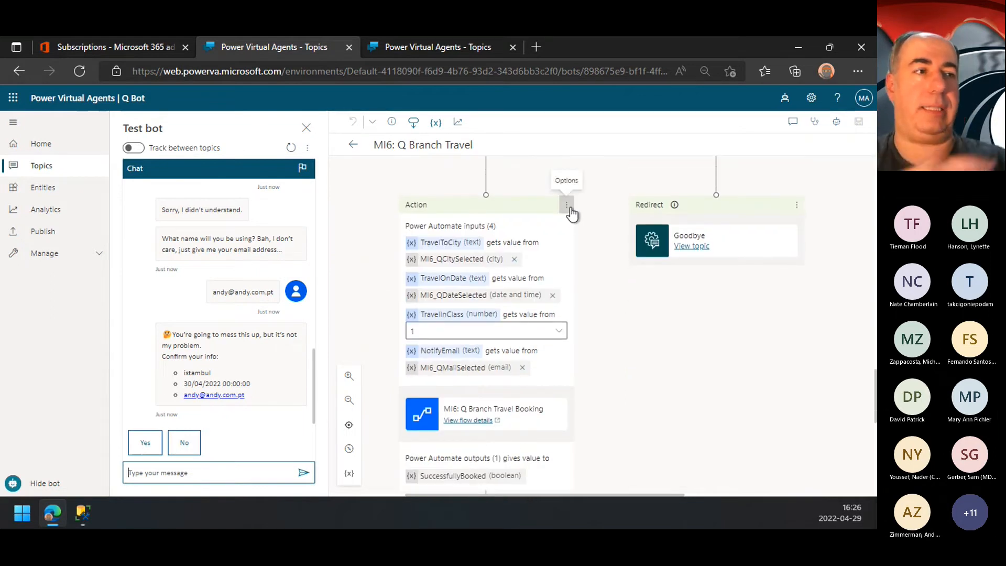
pyautogui.click(148, 444)
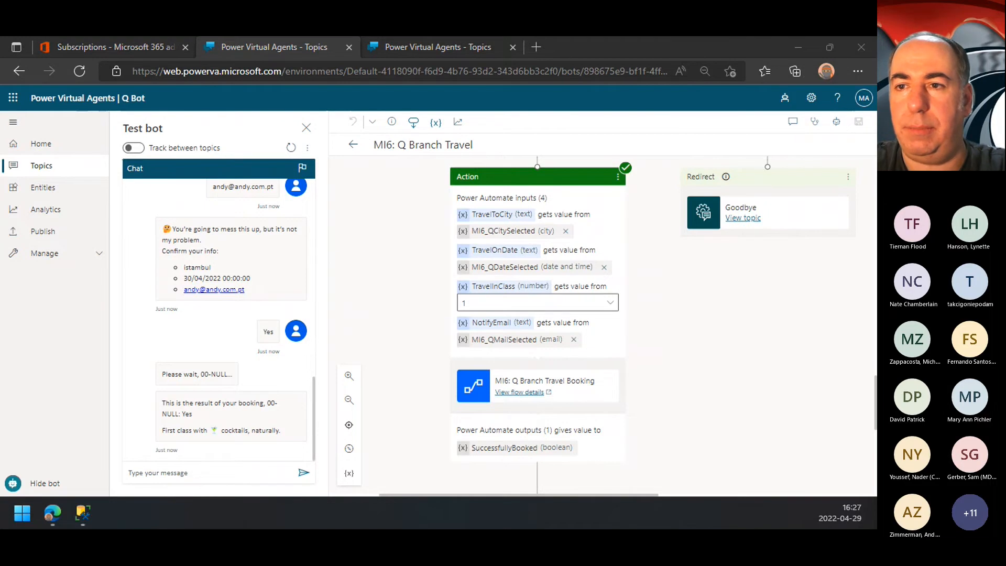
# Step: Bring the Booking for 007 email into view, examine its current date and booking address, and close the message
pyautogui.moveTo(876, 273); pyautogui.dragTo(586, 137)
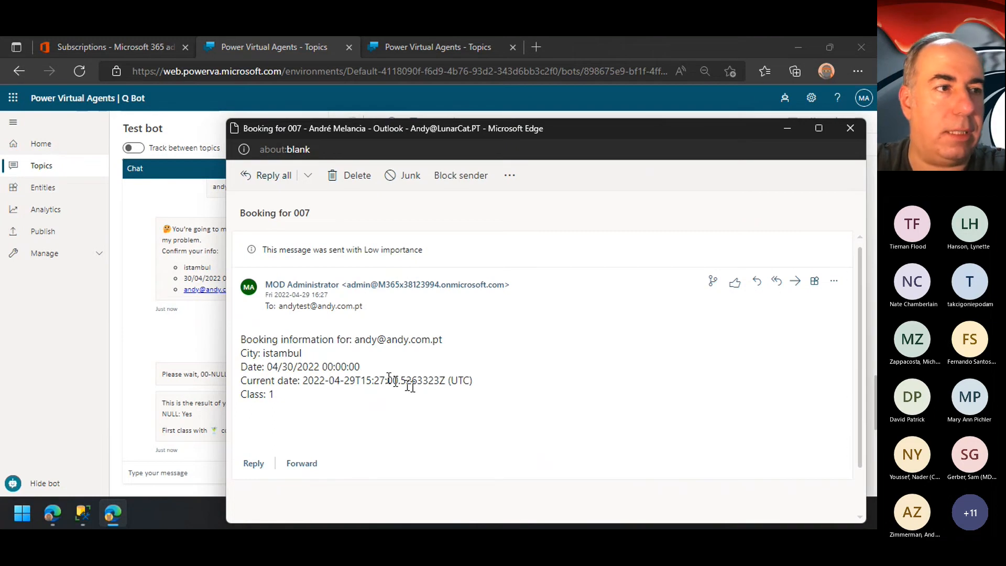
pyautogui.moveTo(344, 381); pyautogui.dragTo(446, 381)
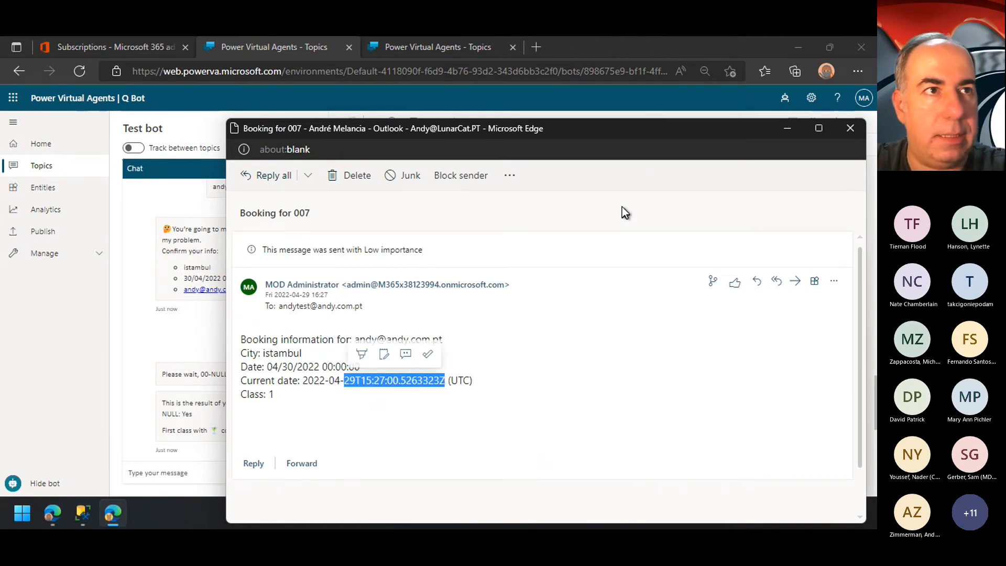
pyautogui.moveTo(640, 127); pyautogui.dragTo(598, 122)
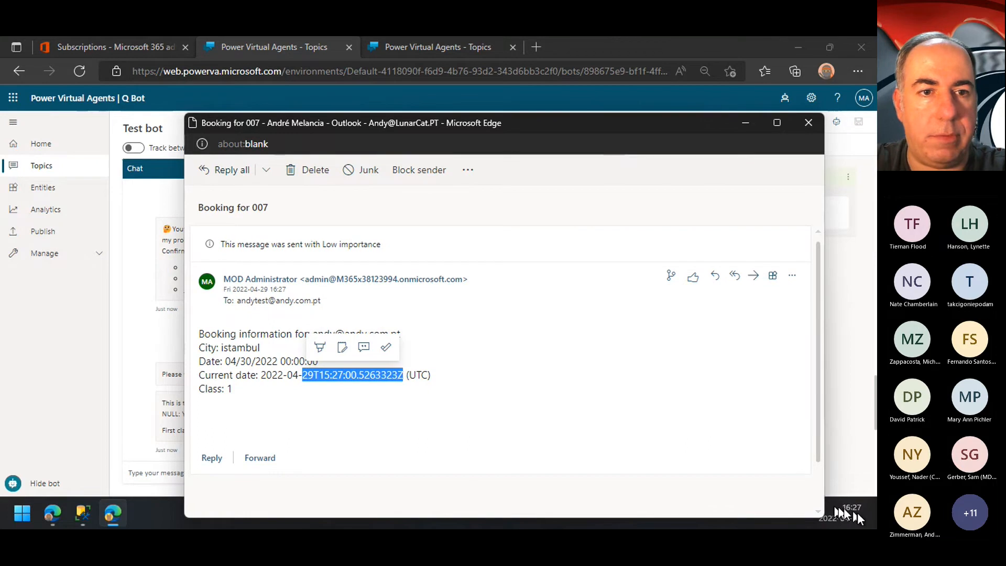
pyautogui.click(326, 331)
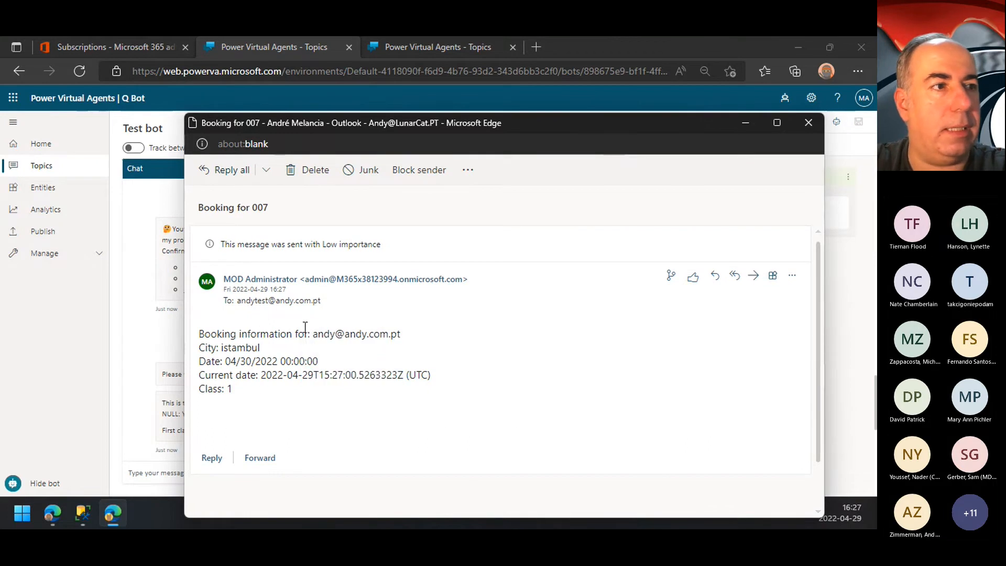
pyautogui.moveTo(317, 334); pyautogui.dragTo(440, 342)
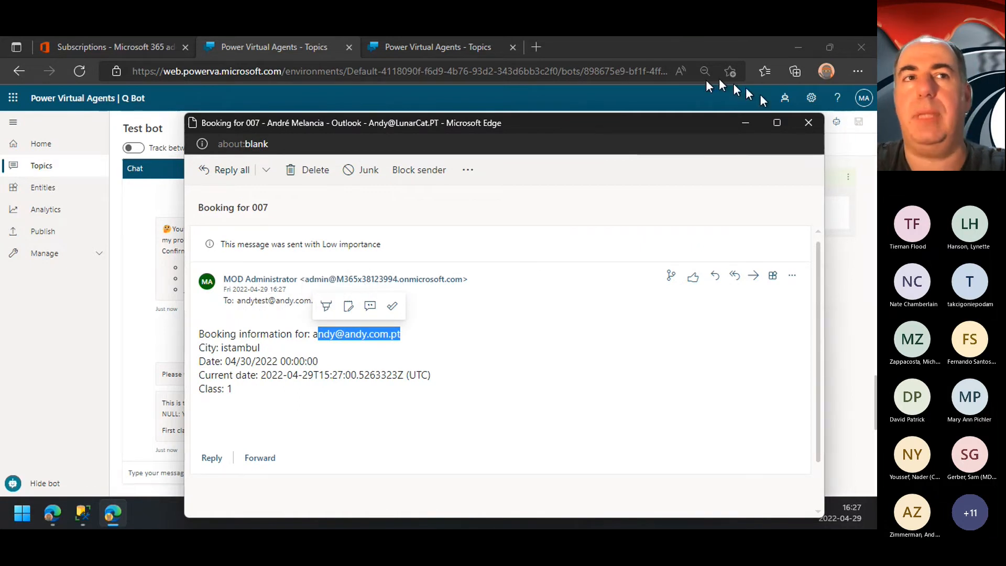
pyautogui.click(808, 122)
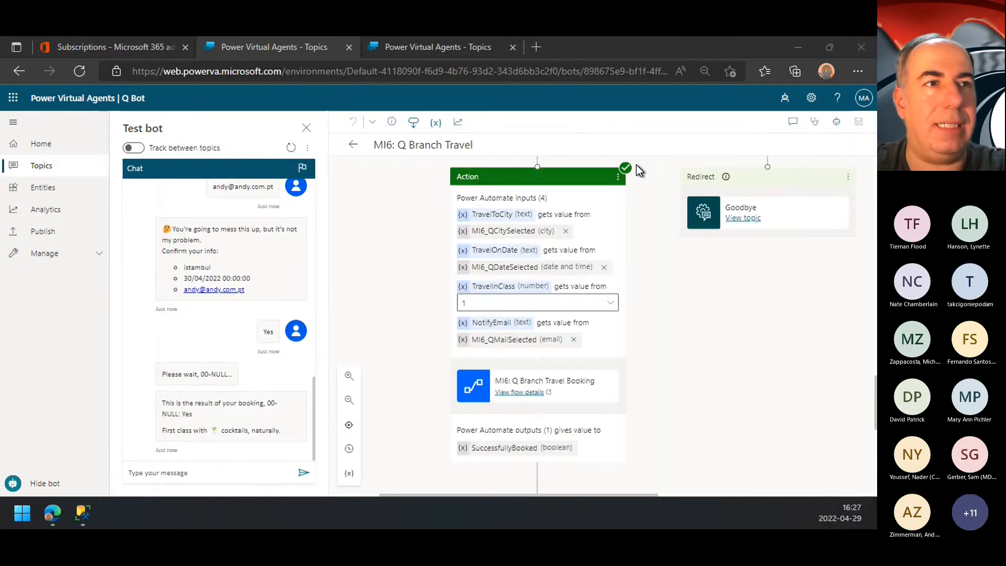
# Step: Show the MI6: Q Branch Travel Booking flow's details from the topic's action node and open the flow for editing
pyautogui.click(619, 176)
pyautogui.click(697, 366)
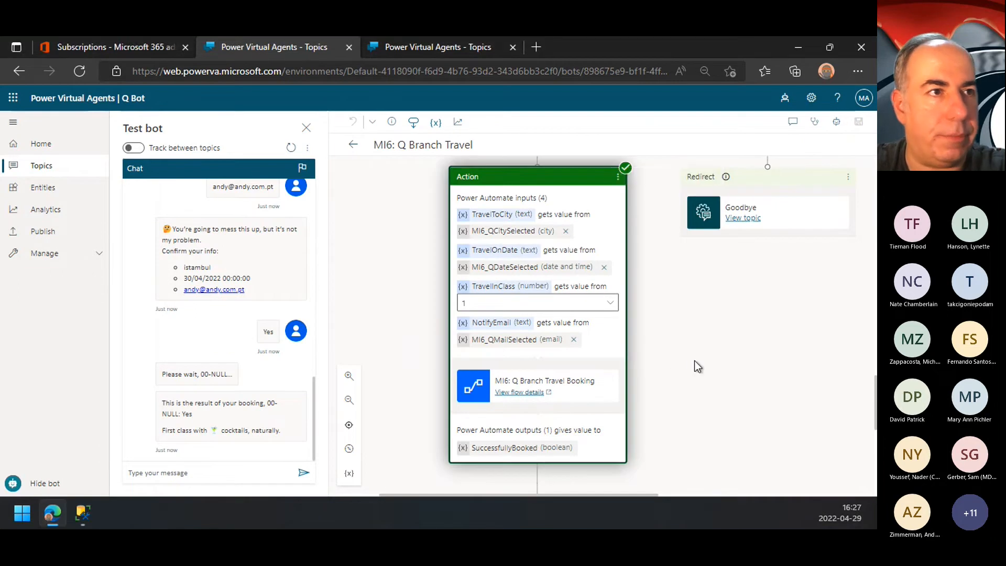
pyautogui.click(519, 392)
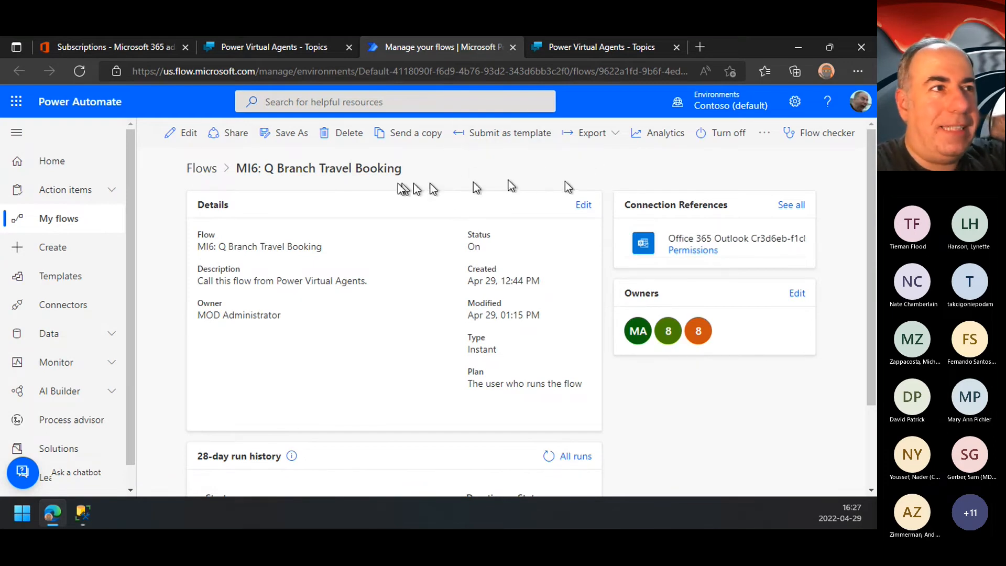
pyautogui.click(185, 136)
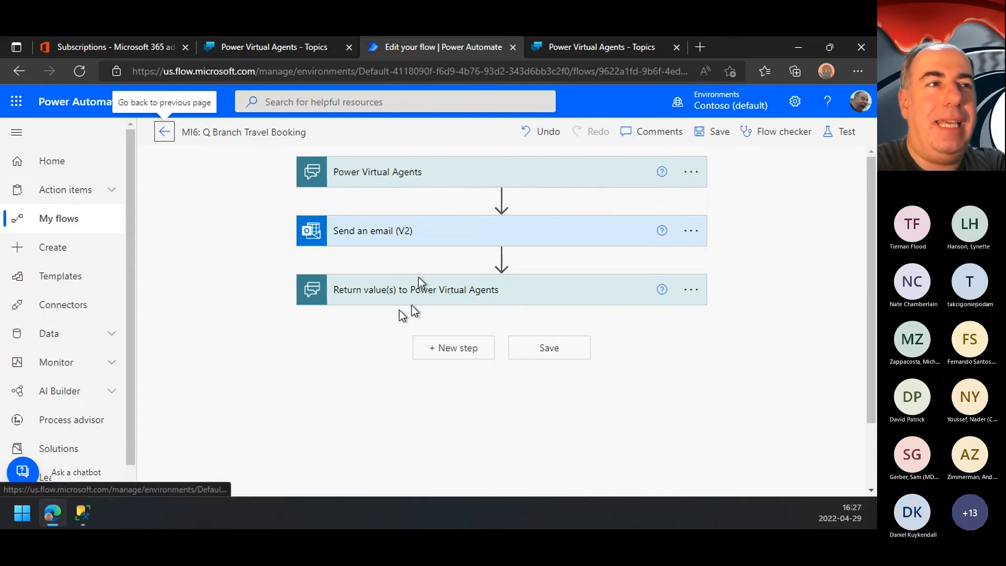
# Step: Examine the flow's Power Virtual Agents inputs, the available input types and the values returned to Power Virtual Agents
pyautogui.click(438, 178)
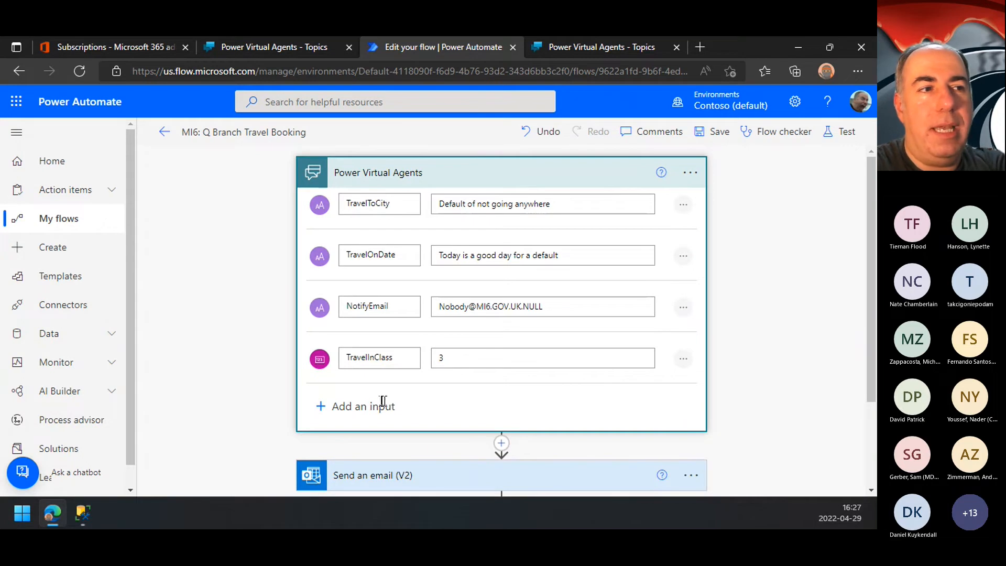
pyautogui.click(366, 406)
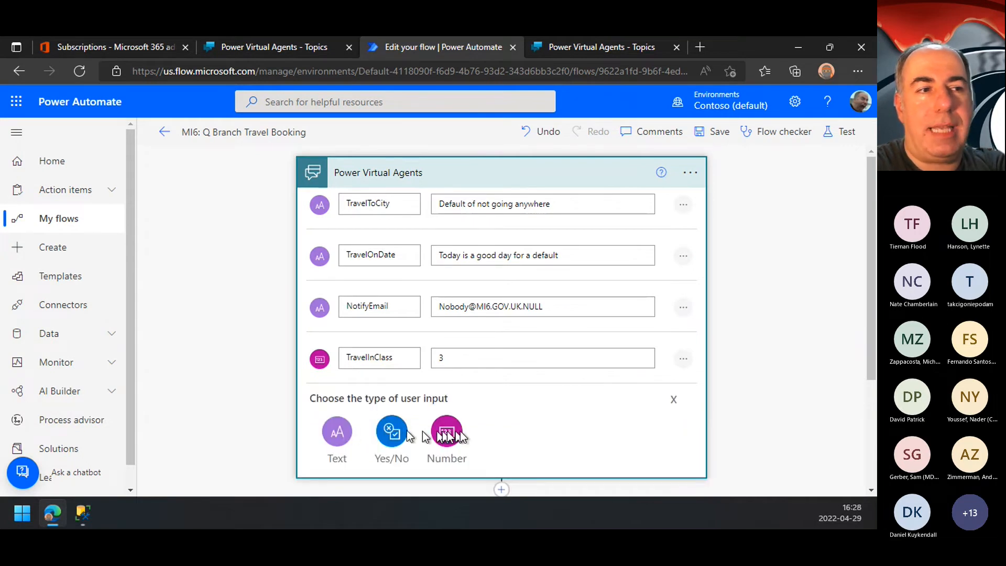
pyautogui.scroll(-3, 729, 390)
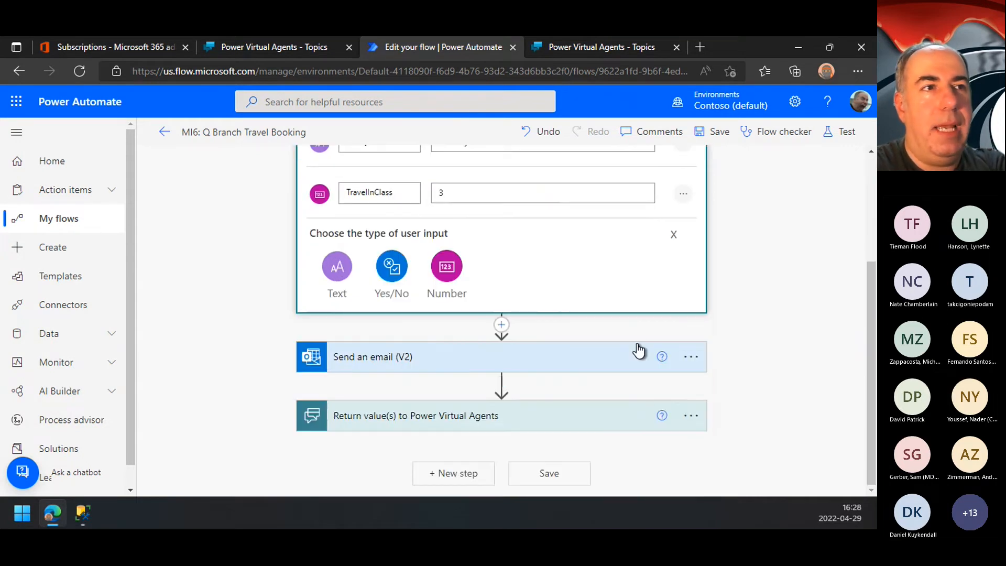
pyautogui.scroll(3, 637, 347)
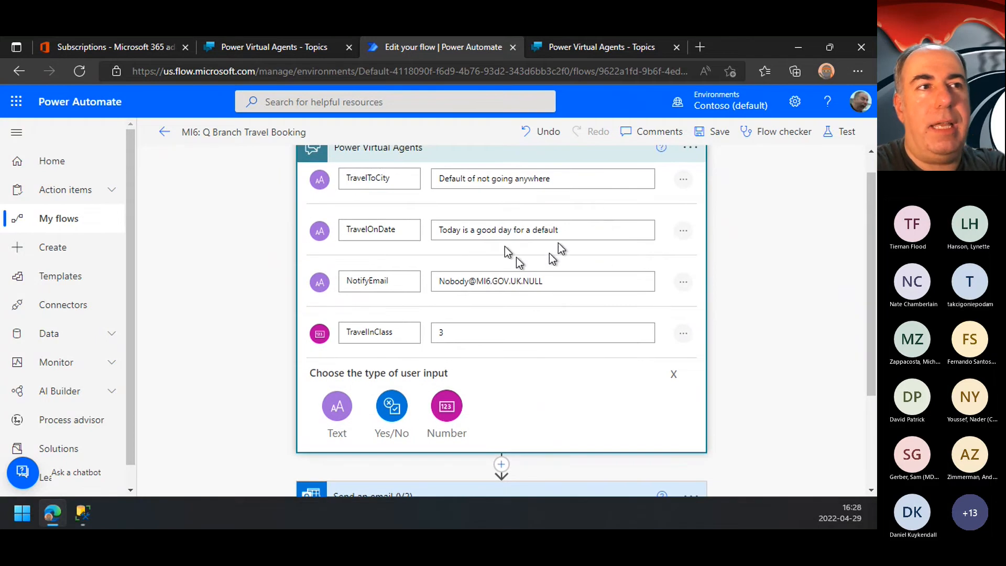
pyautogui.scroll(-3, 775, 326)
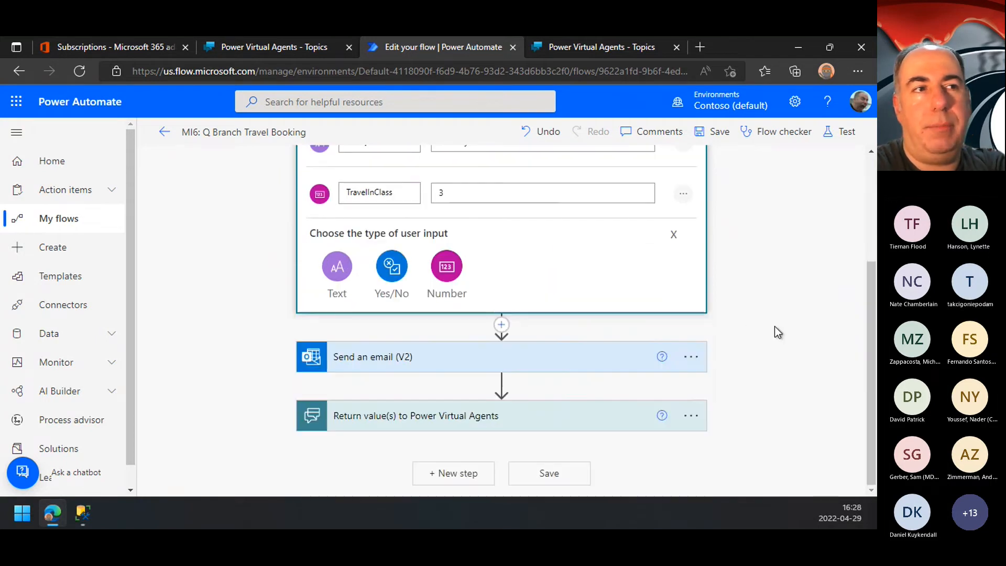
pyautogui.click(439, 422)
pyautogui.scroll(-2, 439, 424)
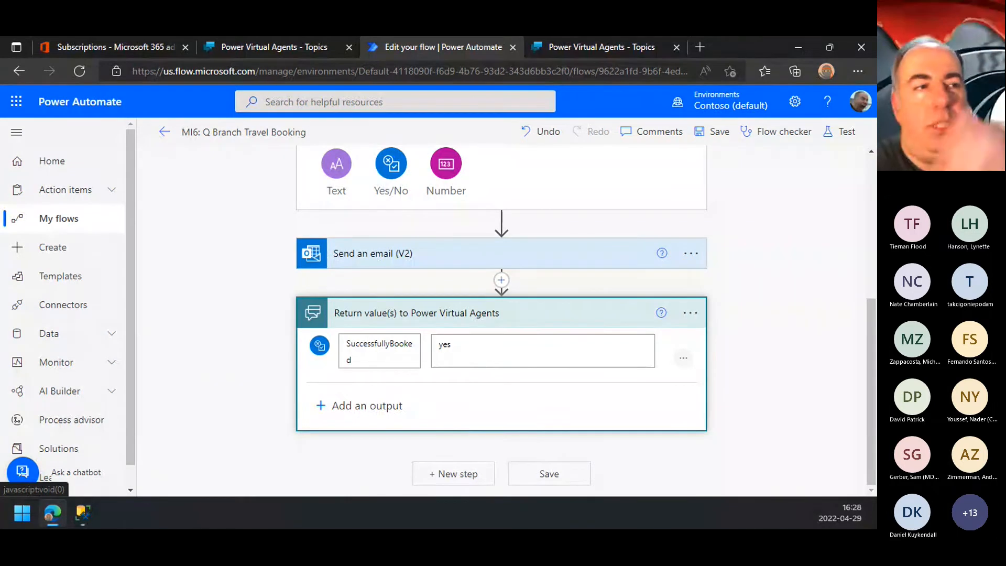
# Step: Examine the Send an email (V2) action's recipient, subject and dynamic body fields in the booking flow, and close the flow
pyautogui.click(516, 255)
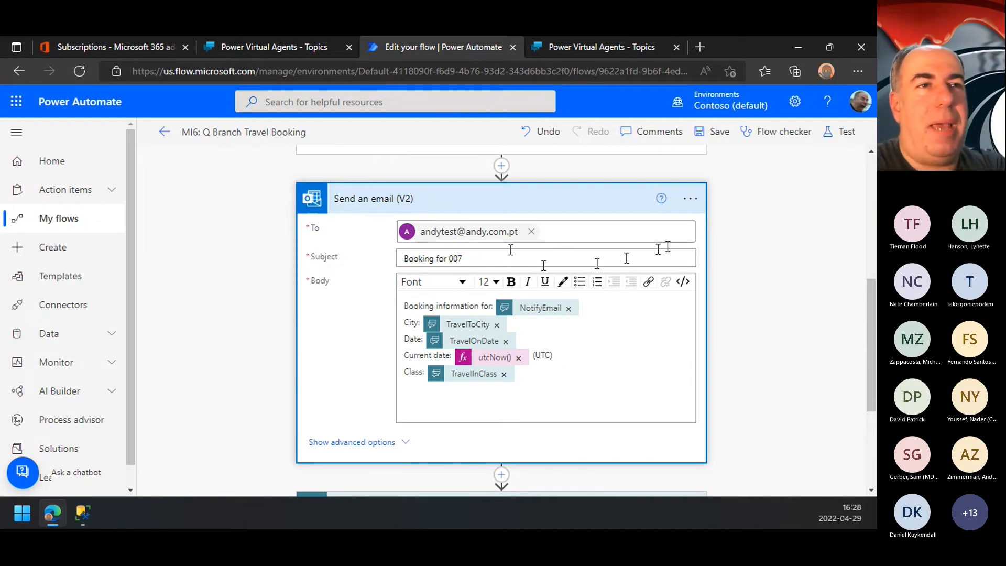
pyautogui.scroll(-1, 771, 340)
pyautogui.scroll(-4, 771, 341)
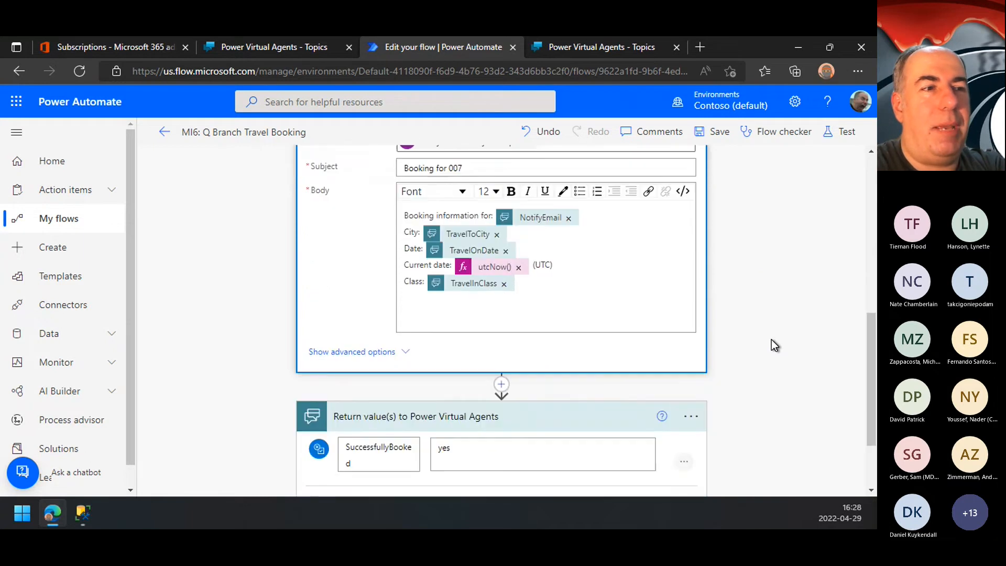
pyautogui.scroll(8, 771, 340)
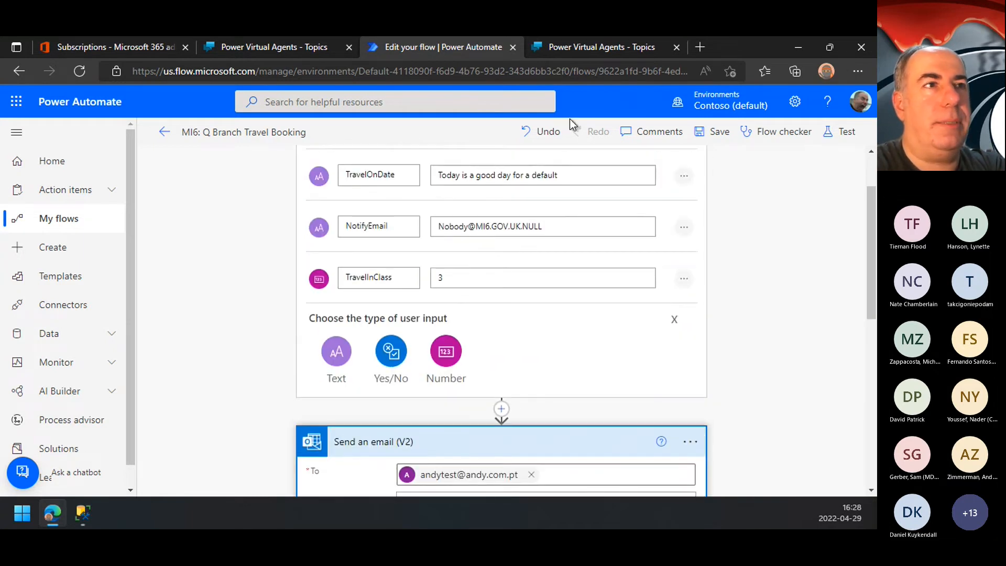
pyautogui.click(513, 47)
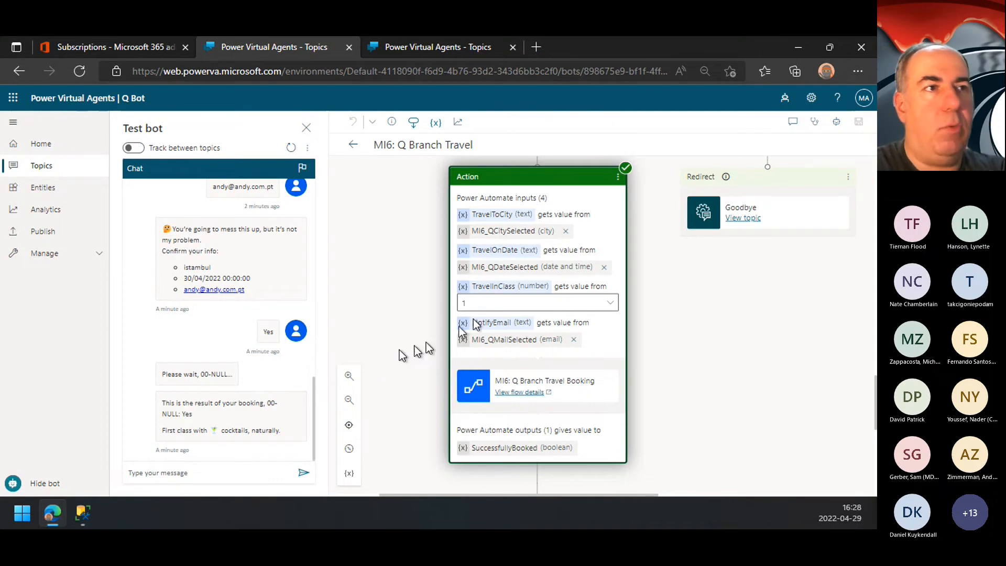
# Step: Review the message after the booking action and the earlier questions in MI6: Q Branch Travel, and return to the topics list
pyautogui.scroll(-4, 672, 342)
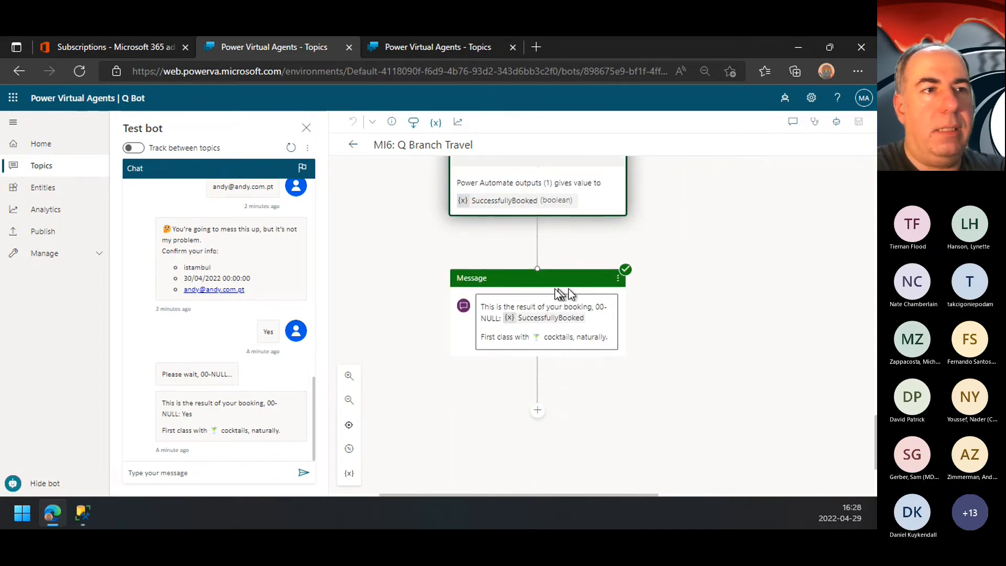
pyautogui.scroll(4, 555, 367)
pyautogui.scroll(3, 570, 376)
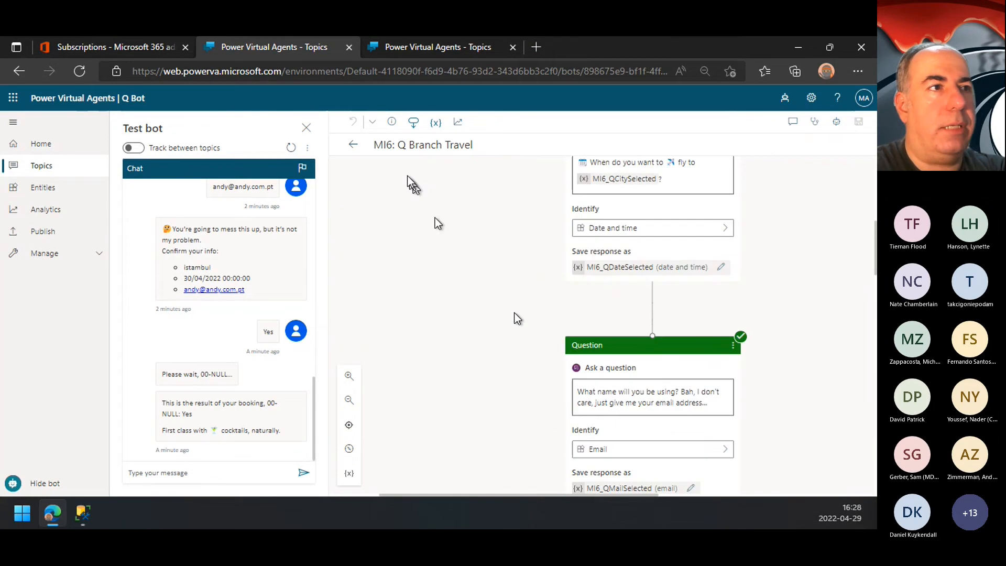
pyautogui.click(353, 145)
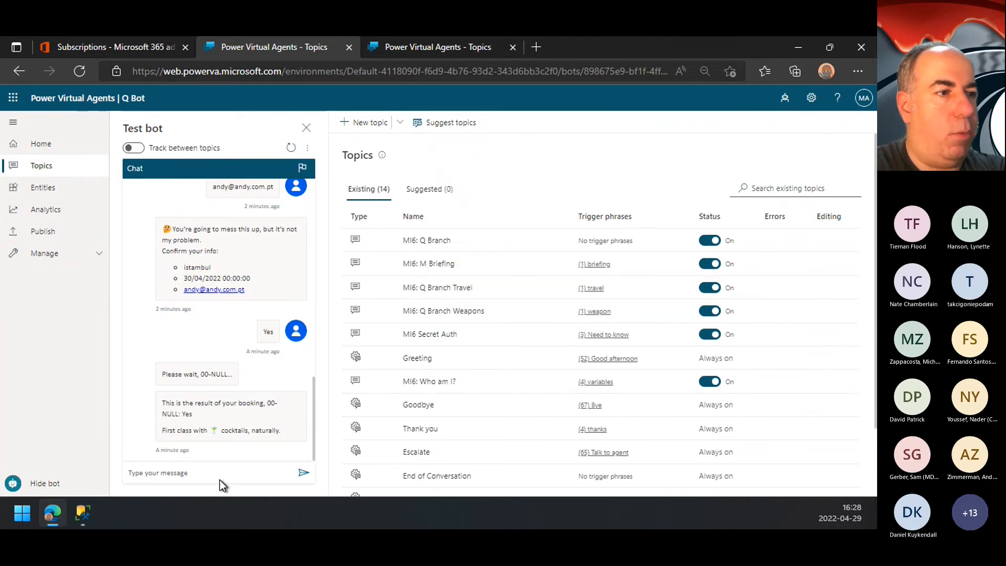
# Step: Send "weapon" in the test chat and open the MI6: Q Branch Weapons topic
pyautogui.click(206, 474)
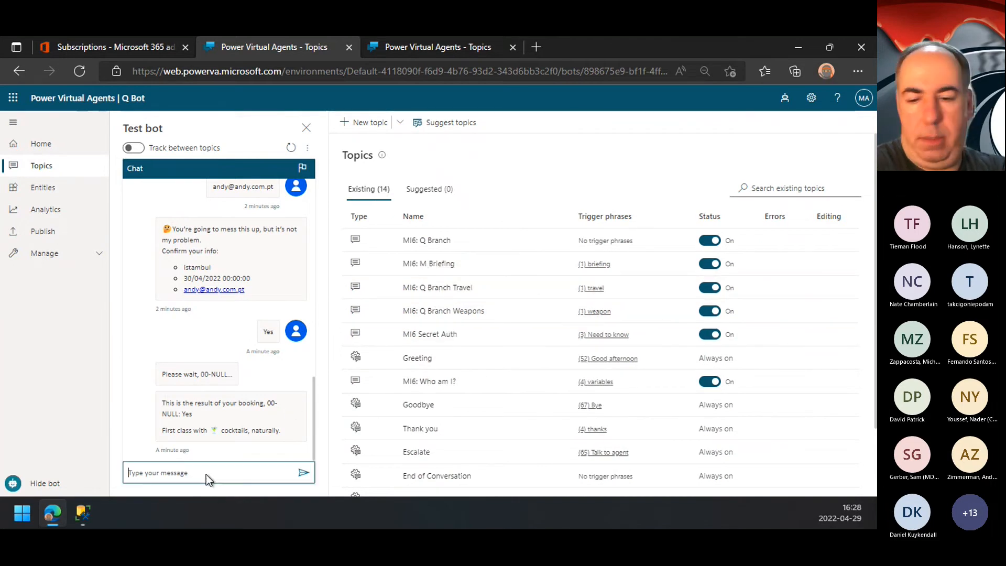
pyautogui.write('weapon')
pyautogui.press('Return')
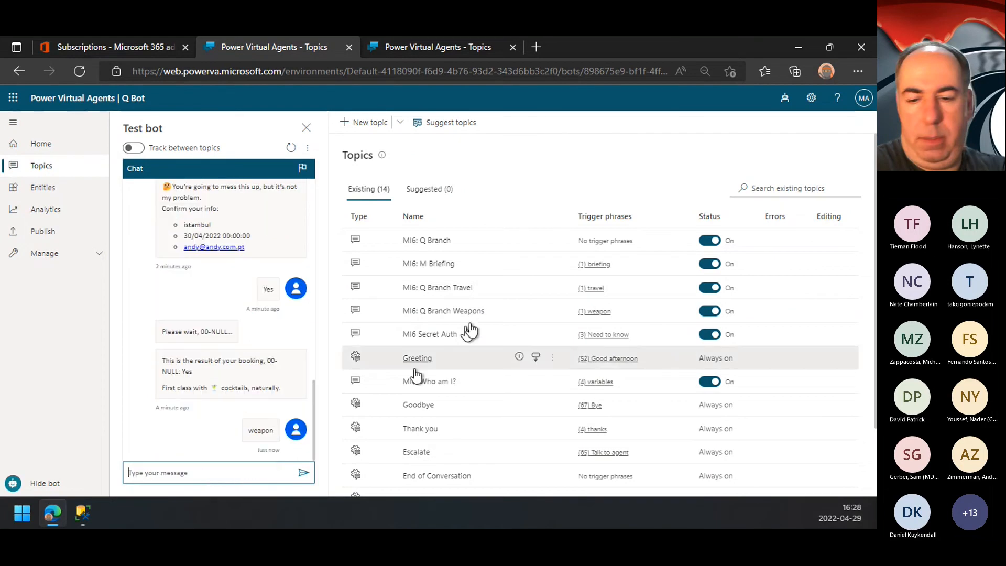
pyautogui.click(454, 314)
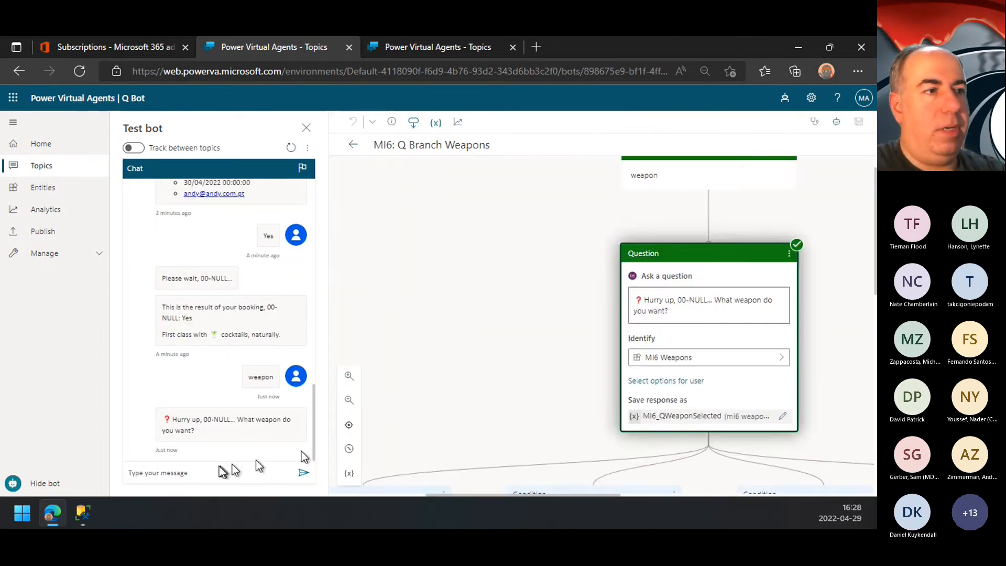
# Step: Review the weapon condition branches of the topic and answer the bot's weapon question with "car"
pyautogui.scroll(-3, 605, 366)
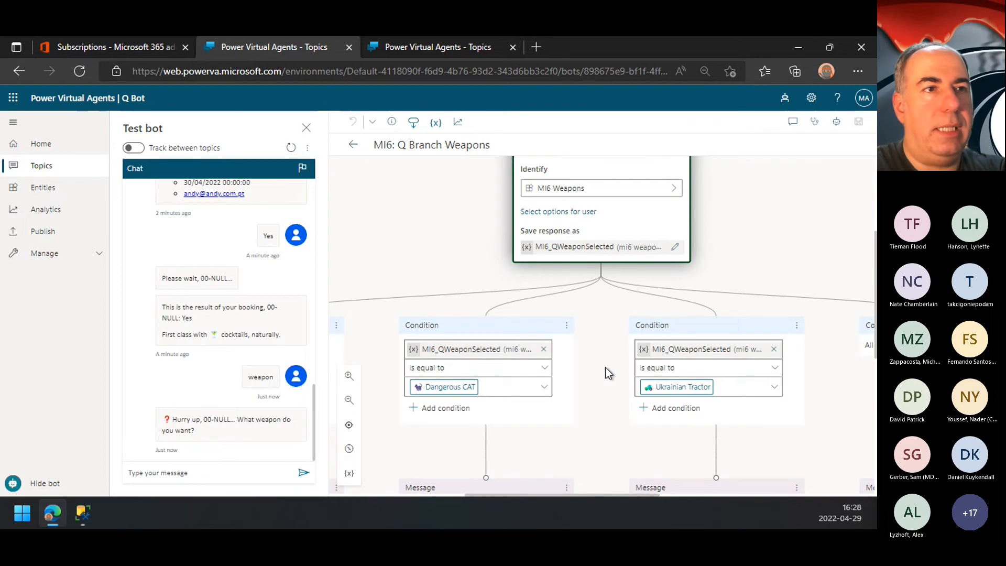
pyautogui.hscroll(-3, 605, 366)
pyautogui.scroll(-1, 605, 366)
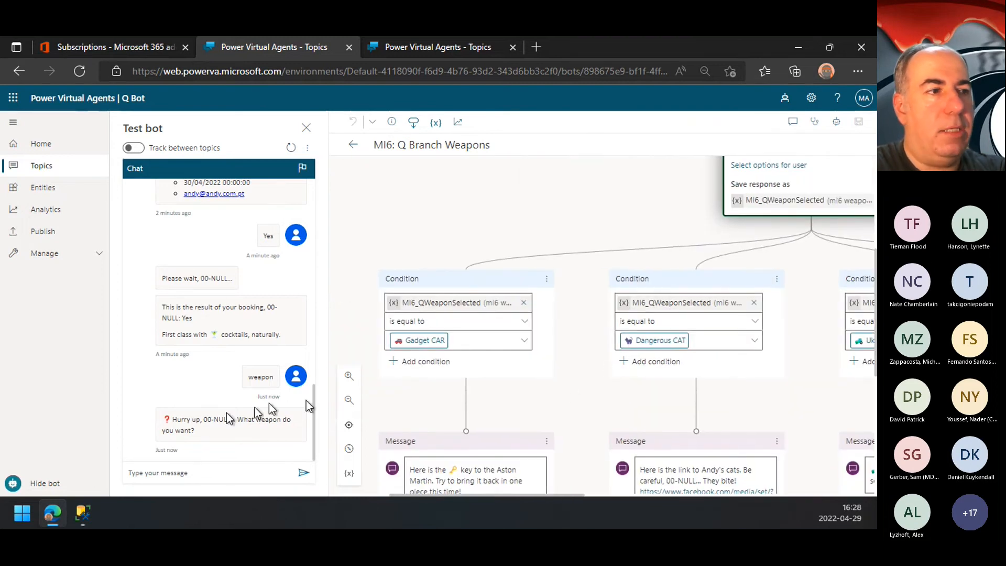
pyautogui.click(200, 469)
pyautogui.write('car')
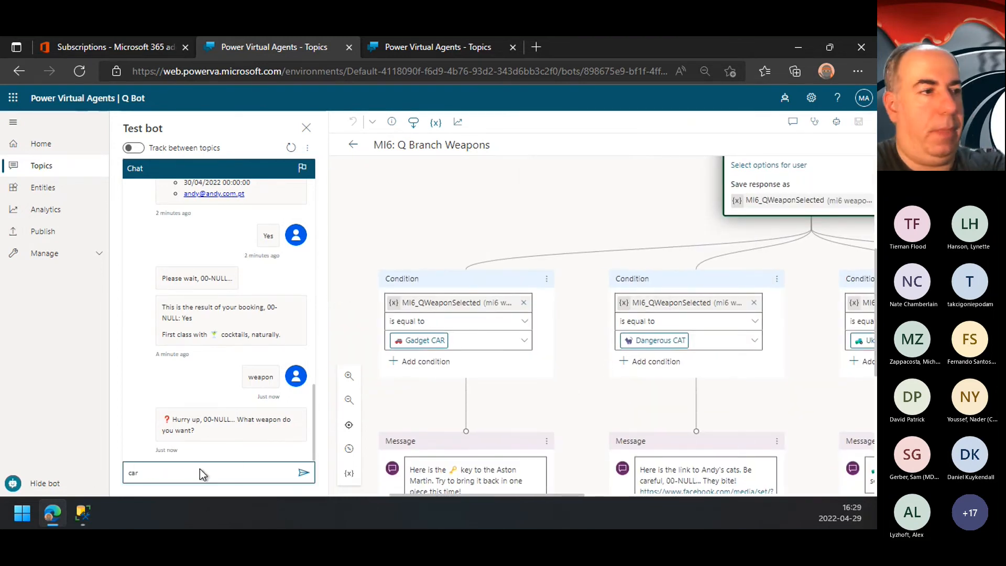
pyautogui.press('Return')
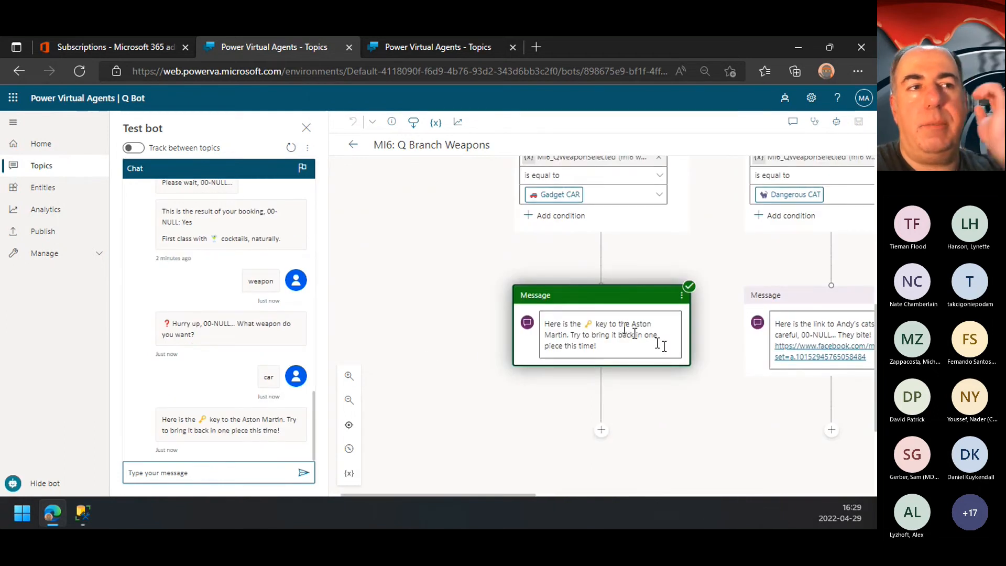
# Step: Trigger the weapons topic again with "weapon" in the test chat and answer "cat"
pyautogui.click(253, 467)
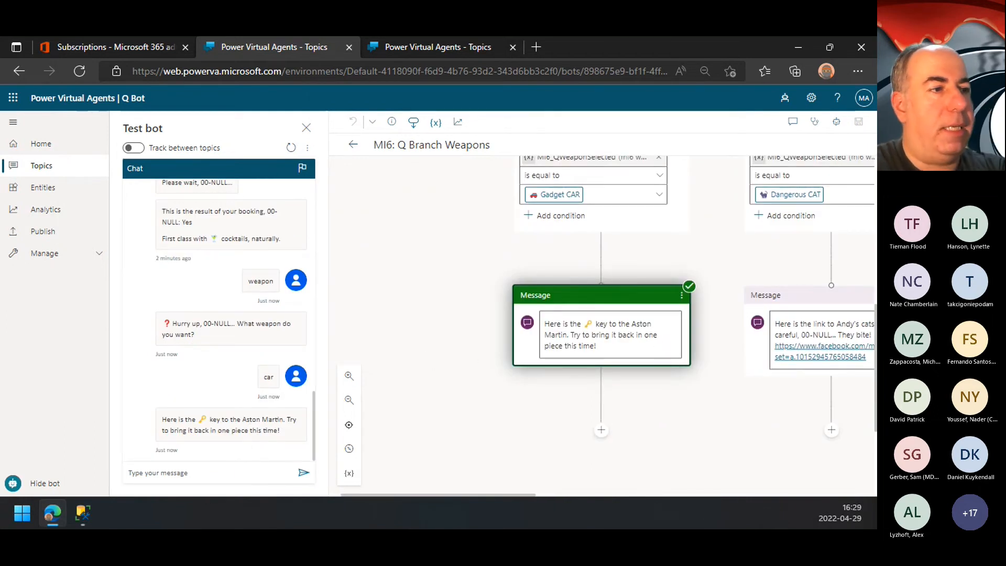
pyautogui.click(172, 473)
pyautogui.write('weapo')
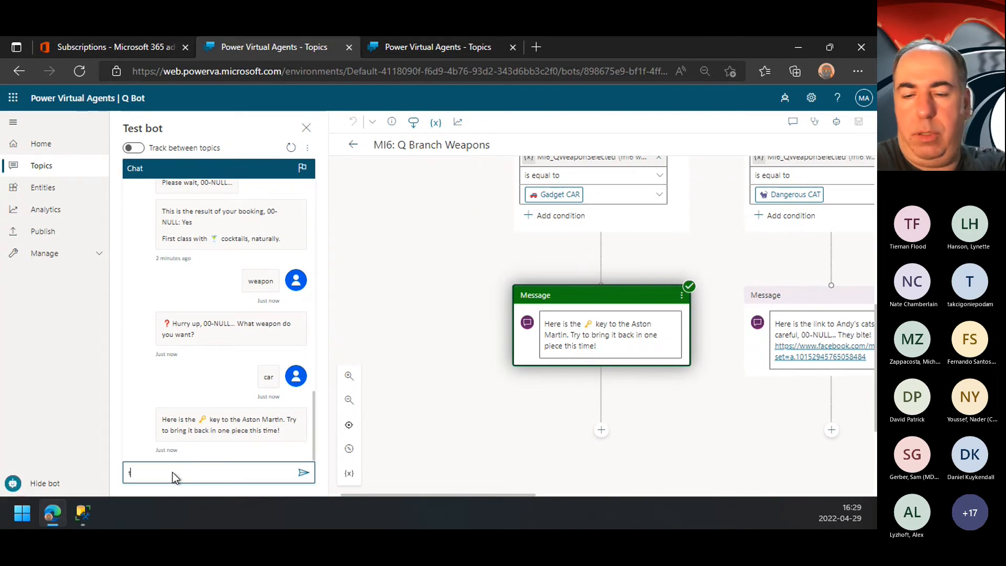
pyautogui.write('n')
pyautogui.press('Return')
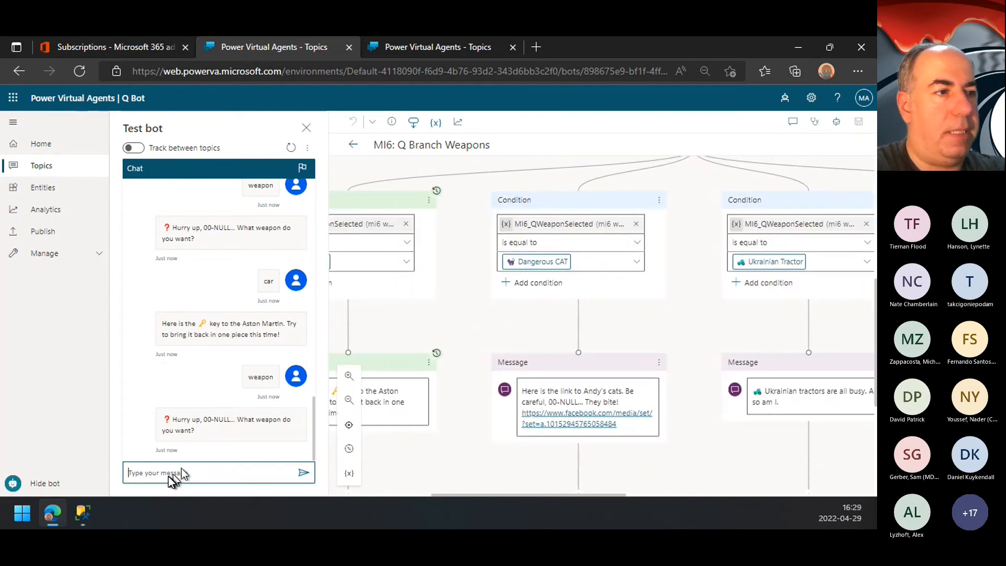
pyautogui.write('cat')
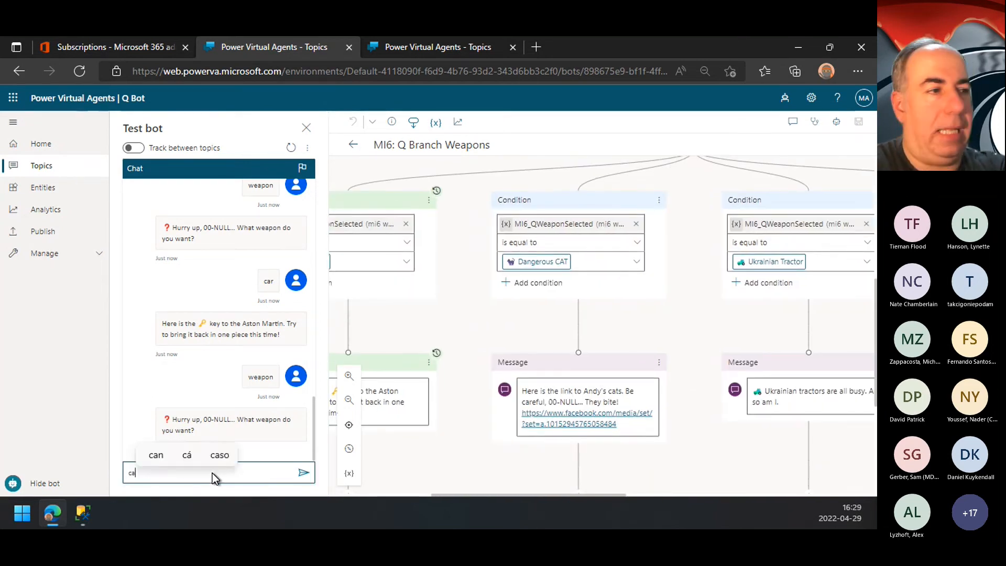
pyautogui.press('Return')
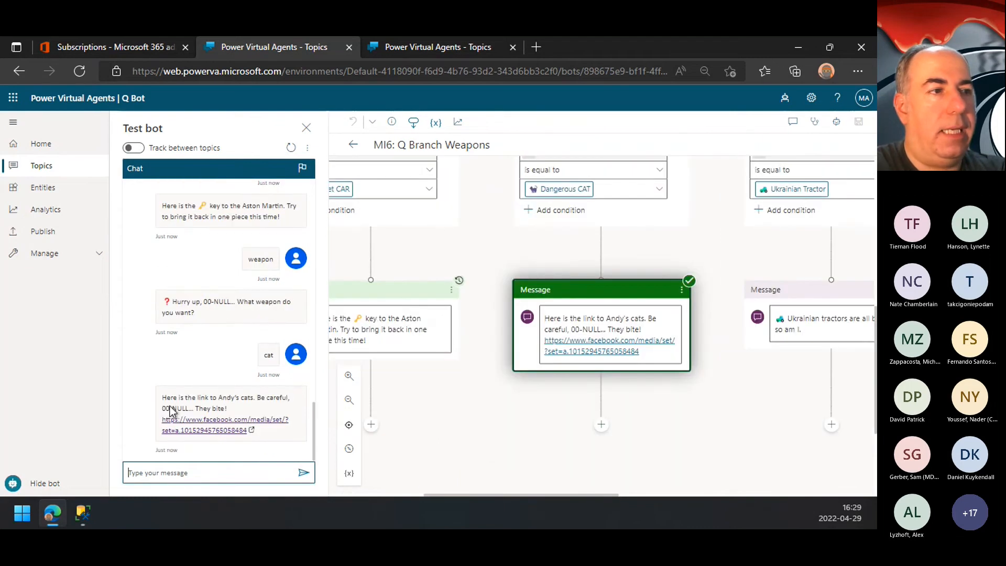
# Step: Follow the cat link in the bot's reply, look through the Facebook photo album and close it
pyautogui.click(249, 427)
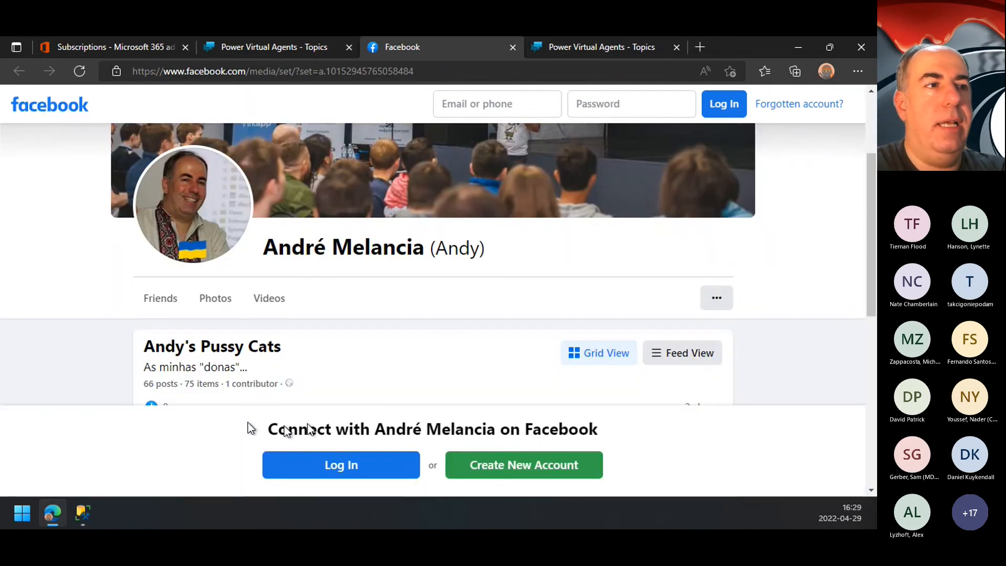
pyautogui.scroll(-1, 445, 350)
pyautogui.scroll(-5, 444, 350)
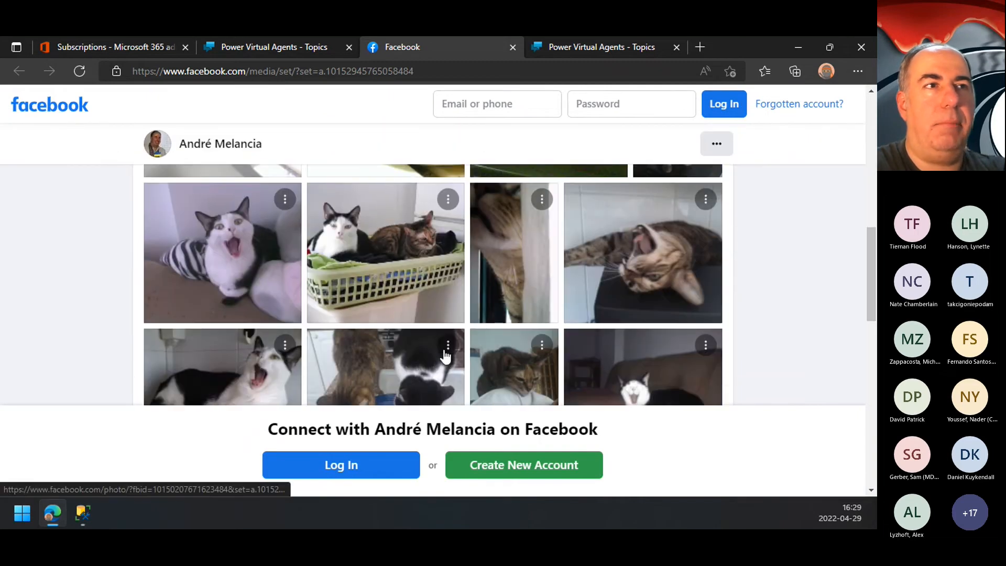
pyautogui.click(512, 46)
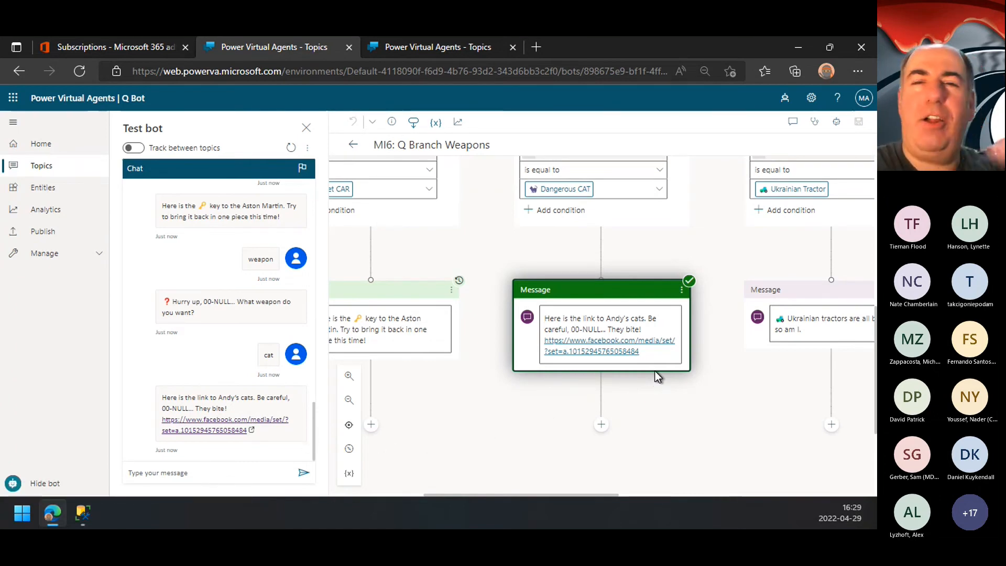
# Step: Bring the Ukrainian Tractor branch into view, send "weapon" in the test chat and answer "tractor"
pyautogui.moveTo(748, 359); pyautogui.dragTo(542, 361)
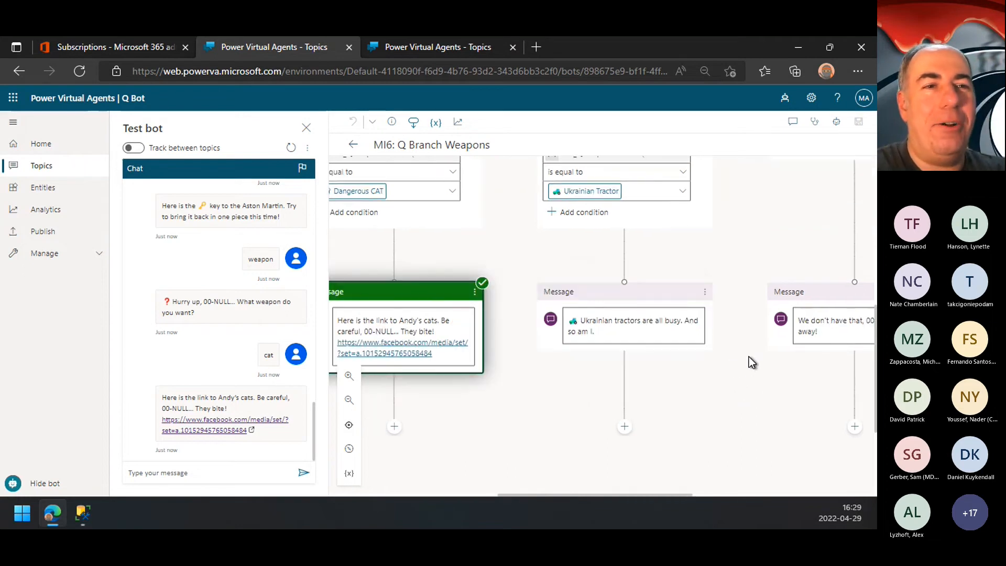
pyautogui.click(212, 476)
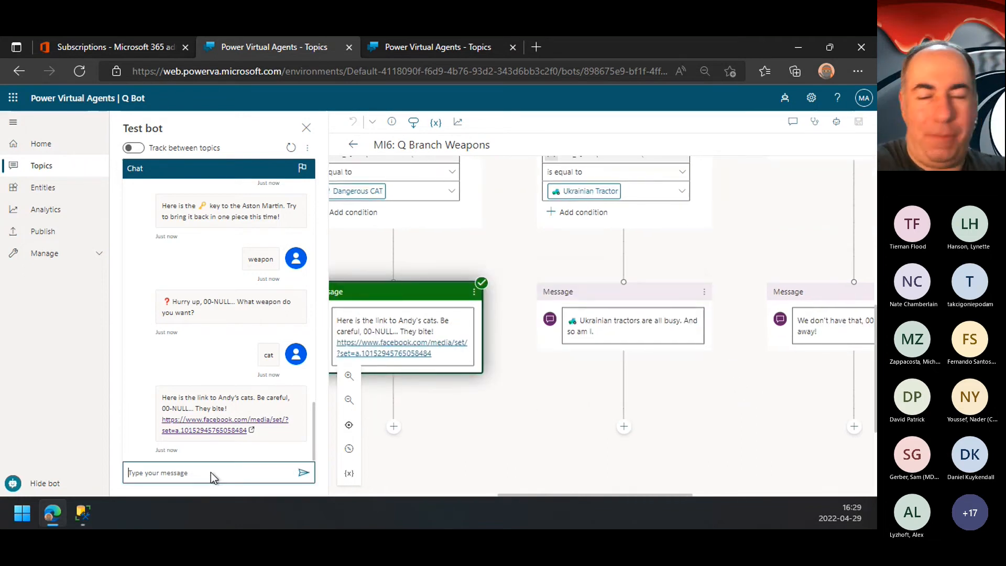
pyautogui.write('weapon')
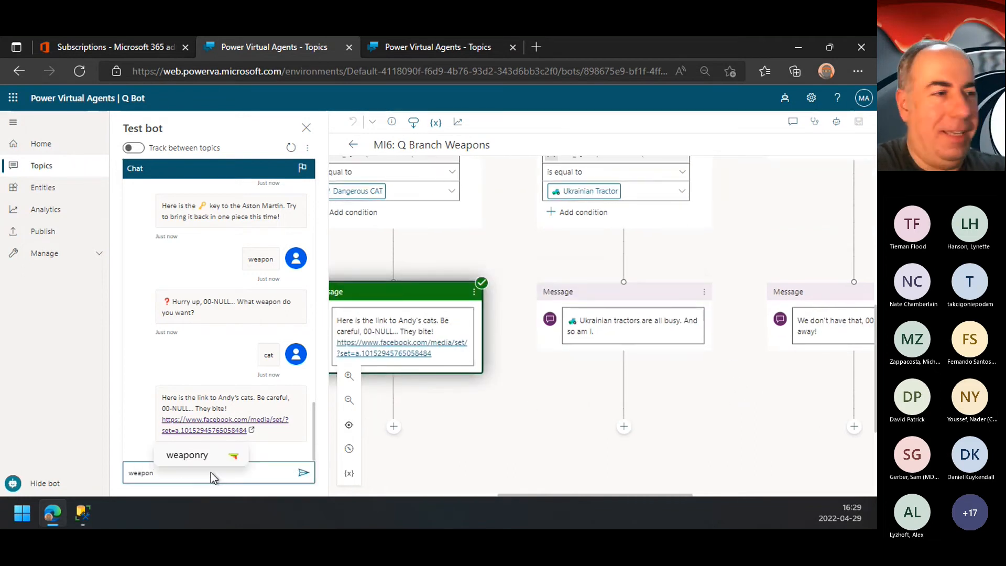
pyautogui.press('Return')
pyautogui.write('tractor')
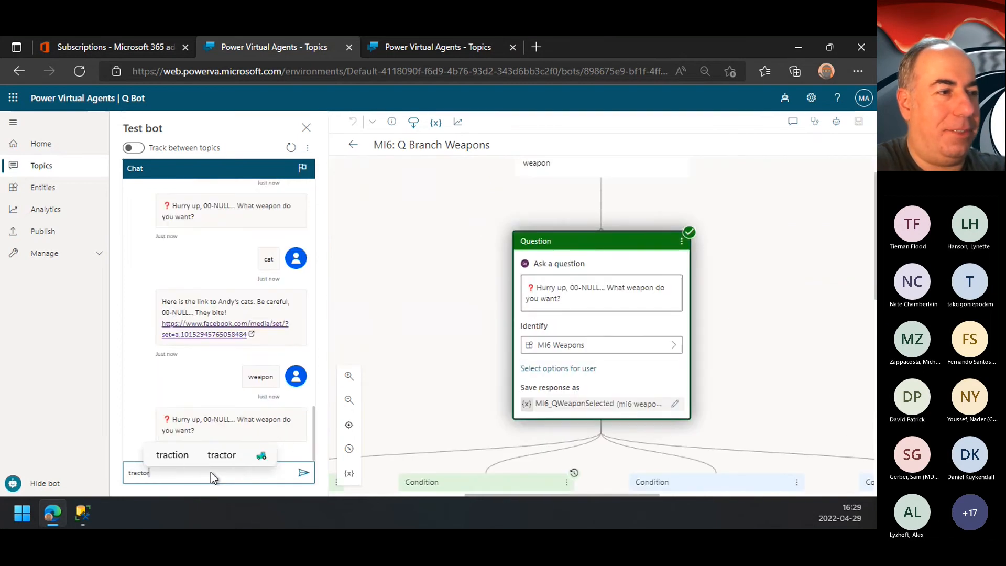
pyautogui.press('Return')
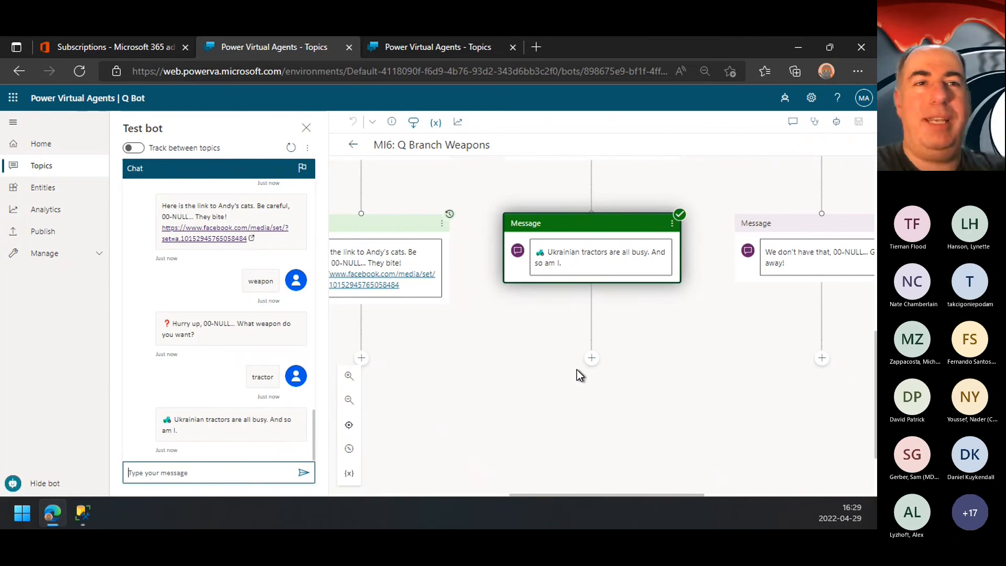
# Step: Examine the fallback message for unmatched weapons and open the MI6: M Briefing topic from the topics list
pyautogui.hscroll(3, 606, 371)
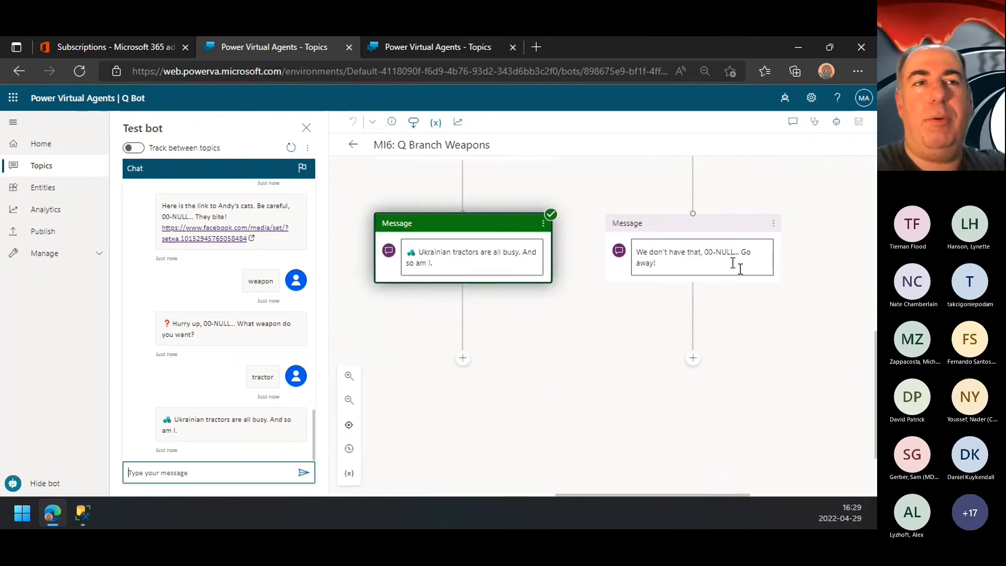
pyautogui.scroll(-5, 711, 301)
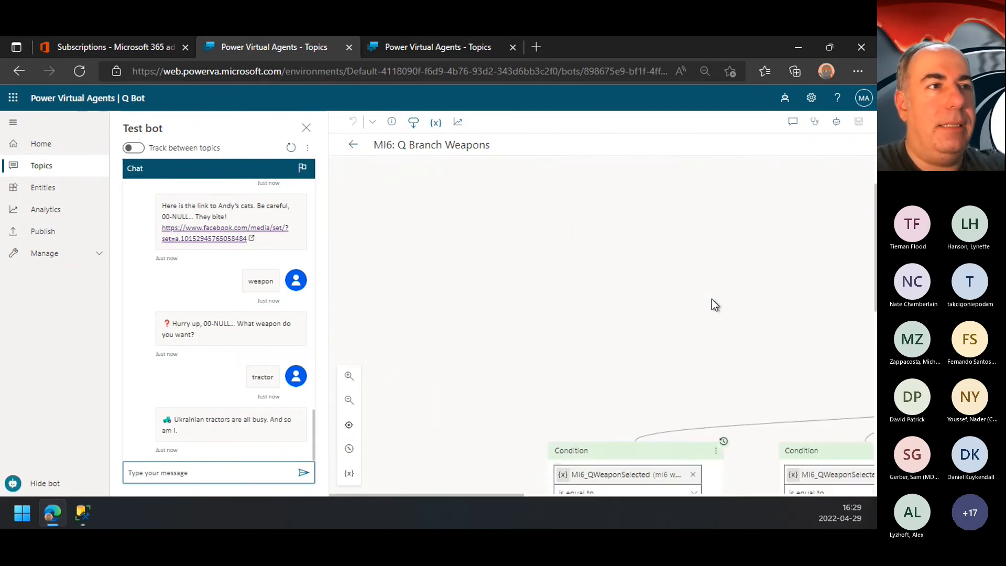
pyautogui.click(354, 145)
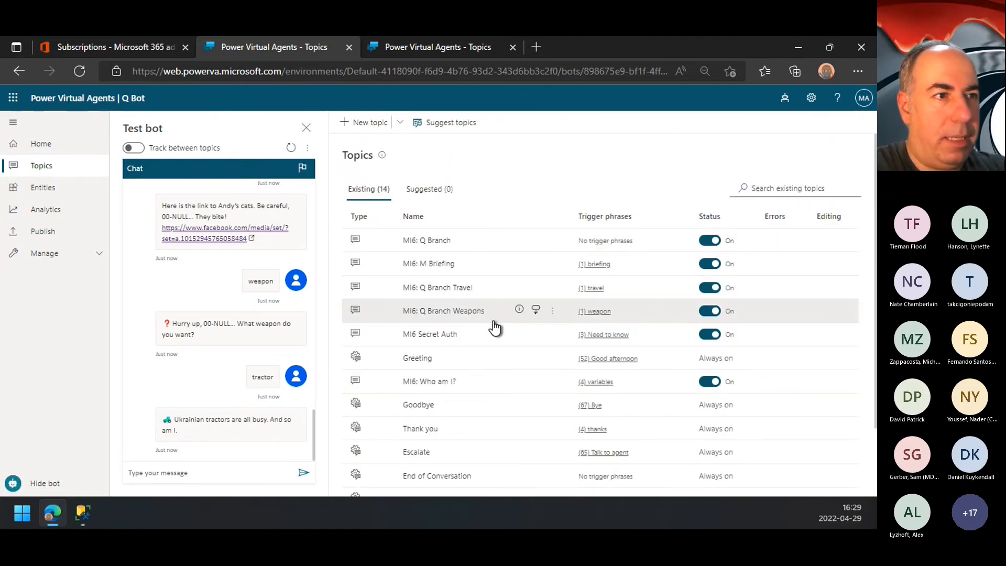
pyautogui.click(434, 264)
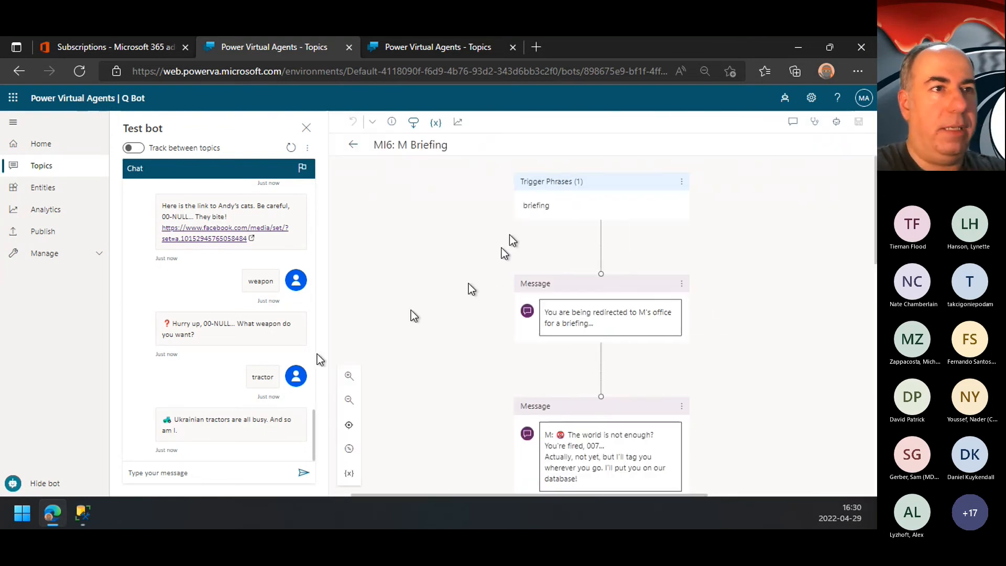
# Step: Send "briefing" in the test chat and open the details of the MI6: M Intelligence flow from the topic's action node
pyautogui.click(182, 477)
pyautogui.write('briefing')
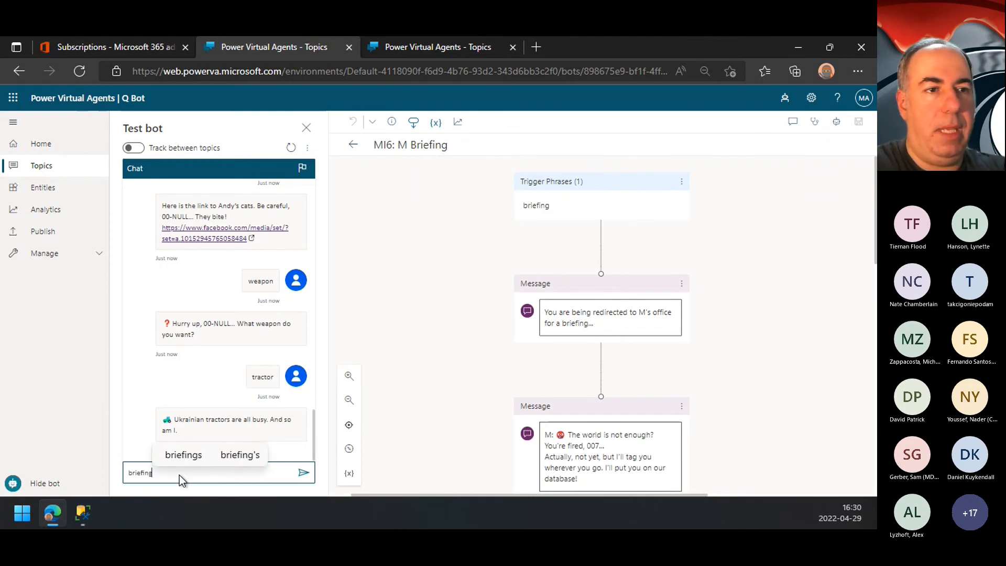
pyautogui.press('Return')
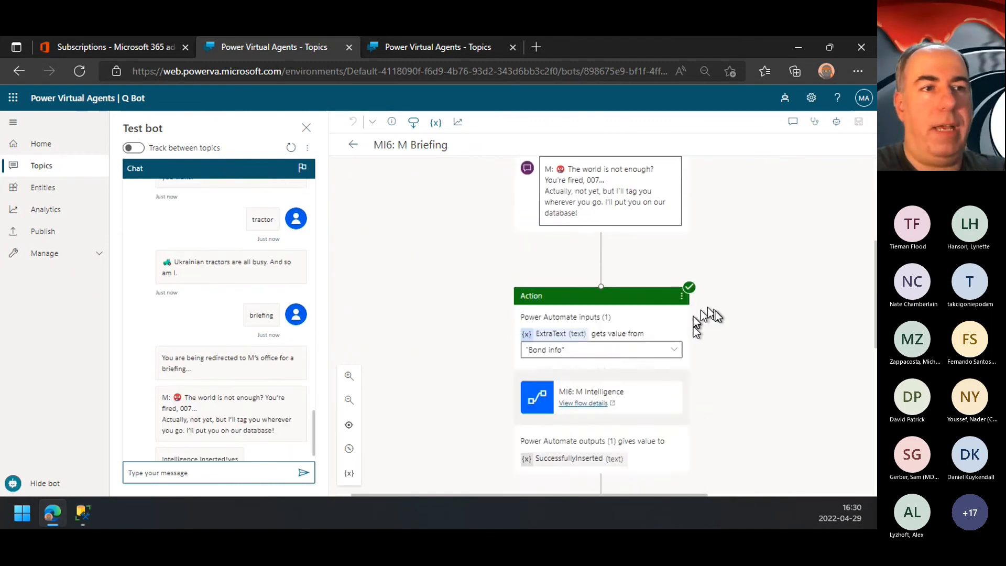
pyautogui.scroll(-1, 716, 313)
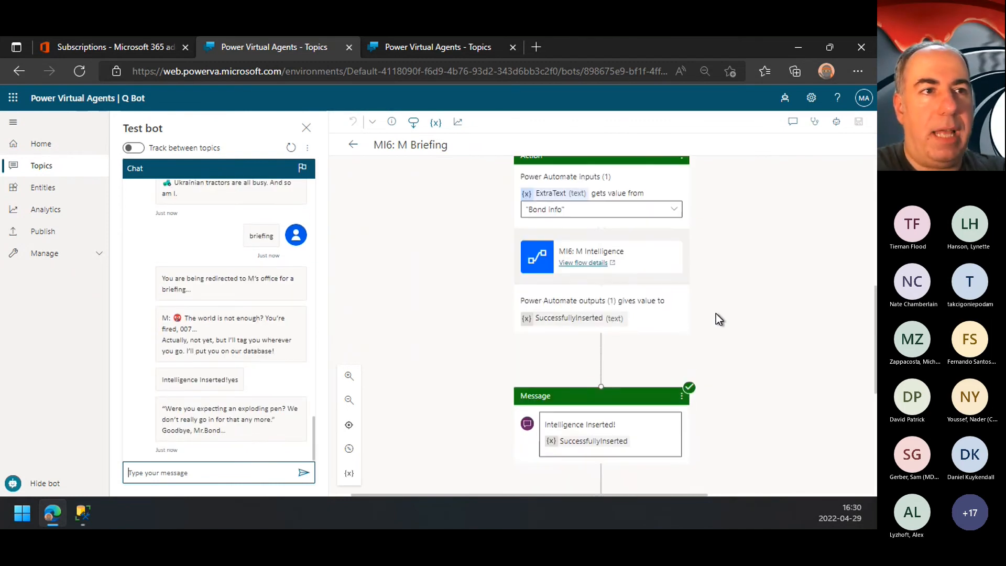
pyautogui.click(584, 258)
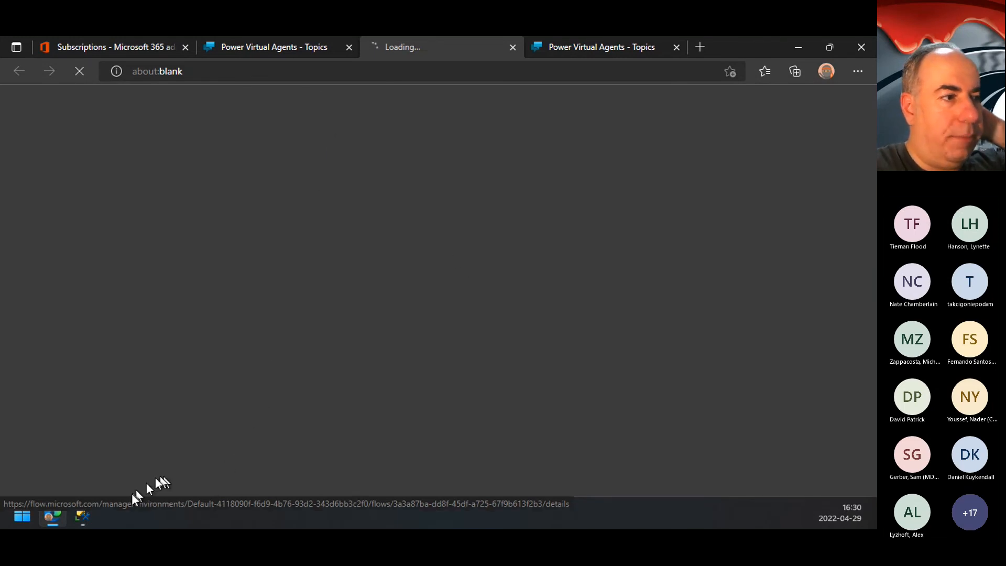
# Step: Switch to SQL Server Management Studio, review the MI6Intelligence table script and rerun the query ordering its rows by ID descending
pyautogui.click(83, 513)
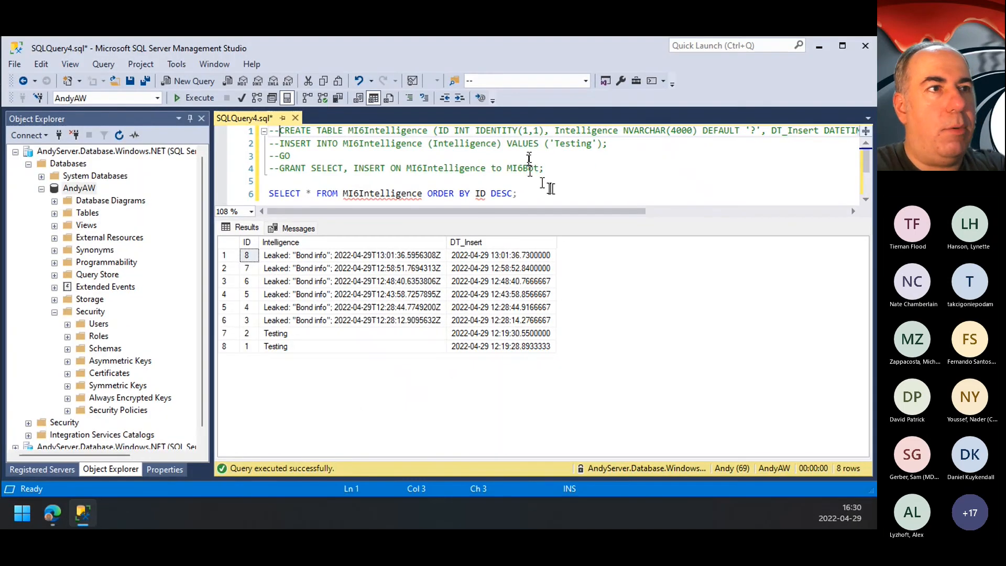
pyautogui.moveTo(331, 135); pyautogui.dragTo(655, 135)
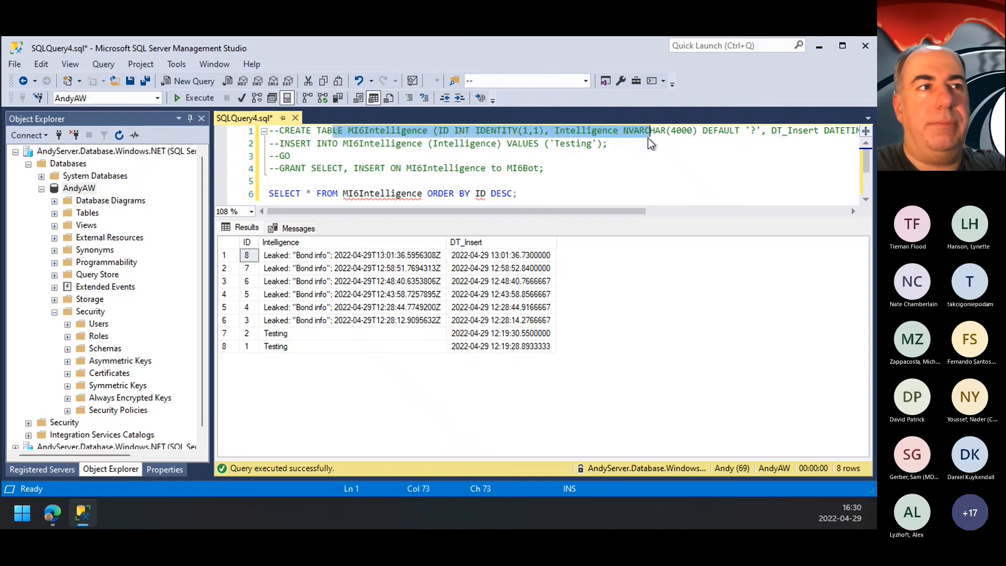
pyautogui.moveTo(516, 194); pyautogui.dragTo(283, 206)
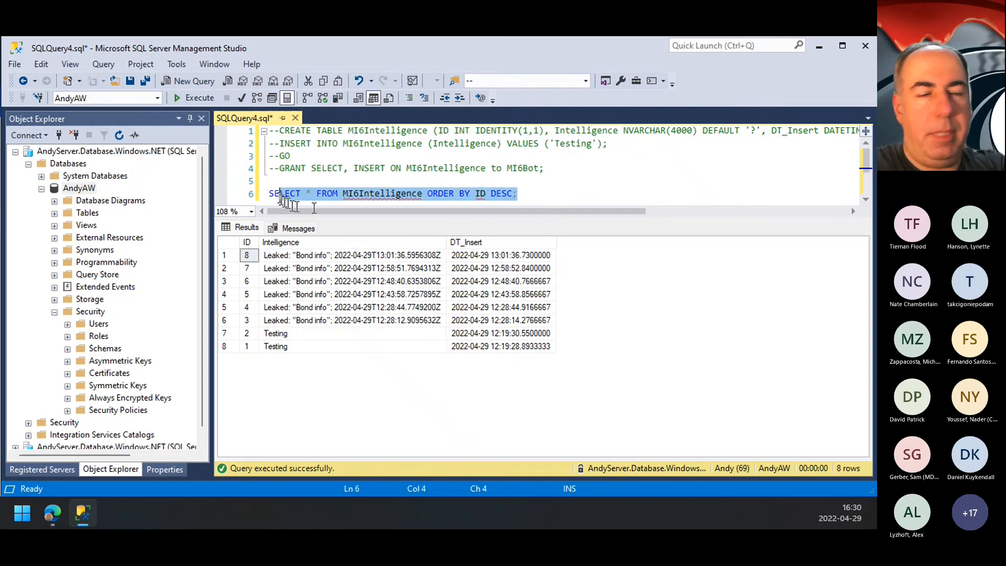
pyautogui.click(703, 168)
pyautogui.press('F5')
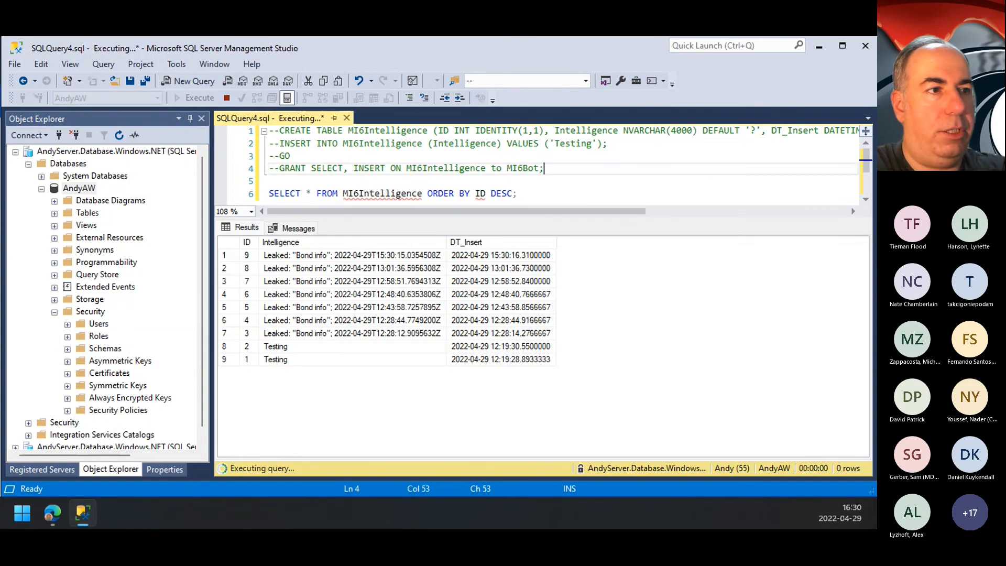
# Step: Examine the Intelligence text and DT_Insert timestamp of the newest row in the query results
pyautogui.click(379, 257)
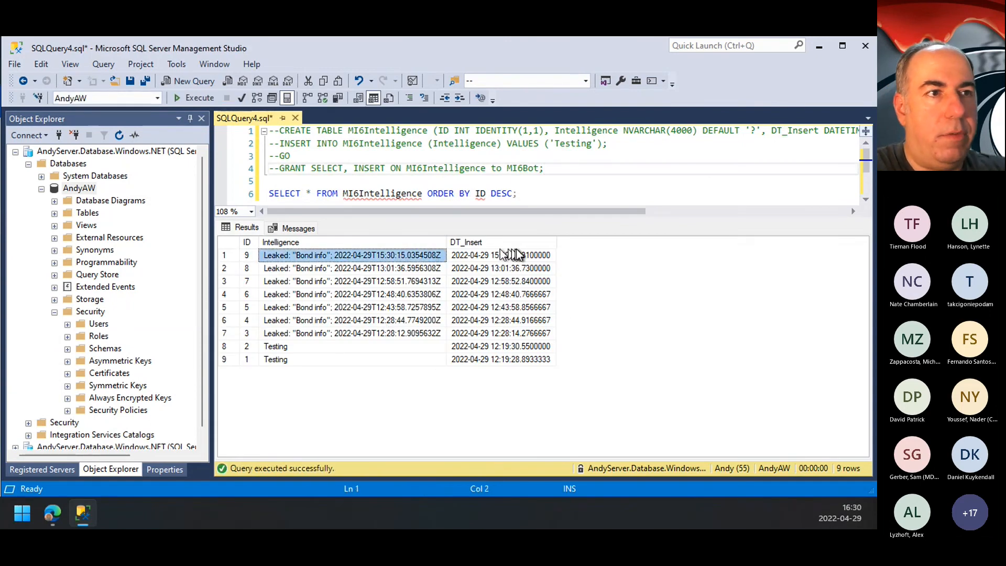
pyautogui.click(527, 256)
pyautogui.click(317, 258)
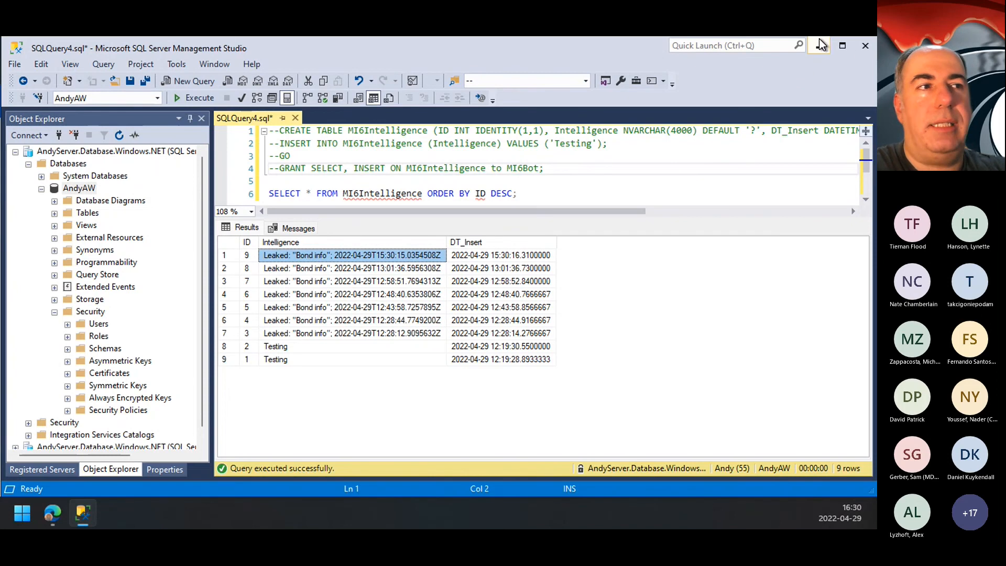
pyautogui.click(516, 255)
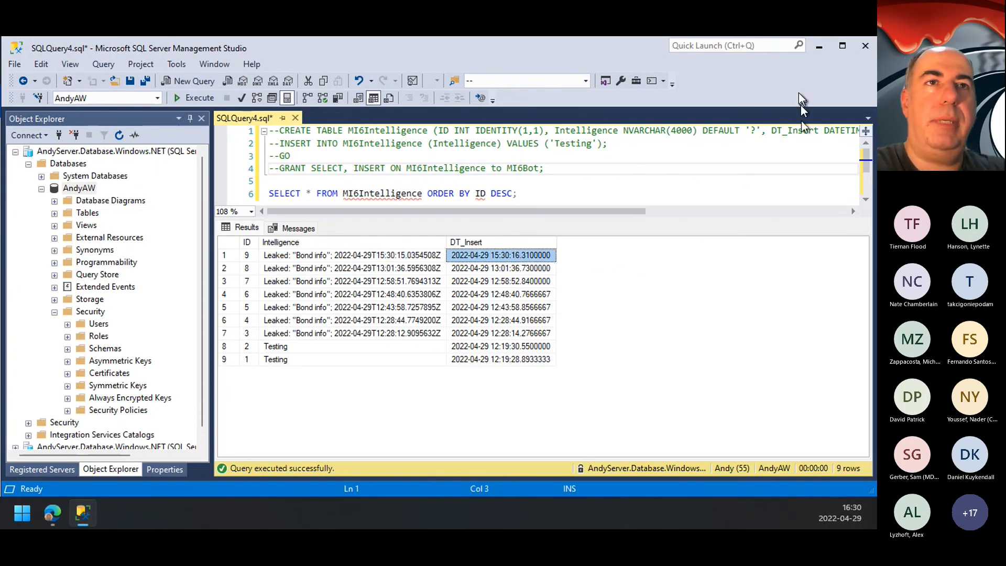
# Step: Return to Power Automate, open the MI6: M Intelligence flow for editing and expand its Execute a SQL query (V2) action
pyautogui.click(818, 49)
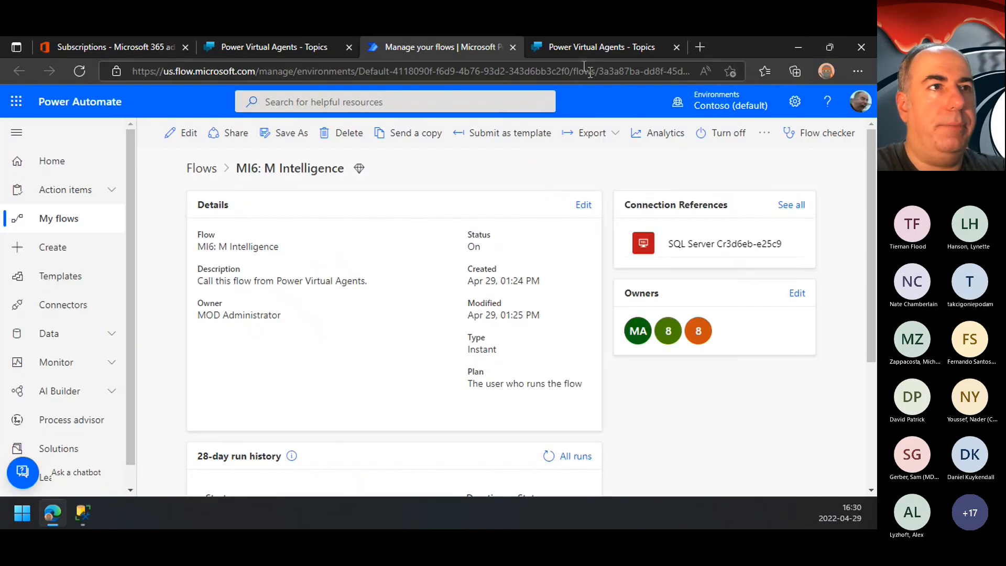
pyautogui.click(196, 133)
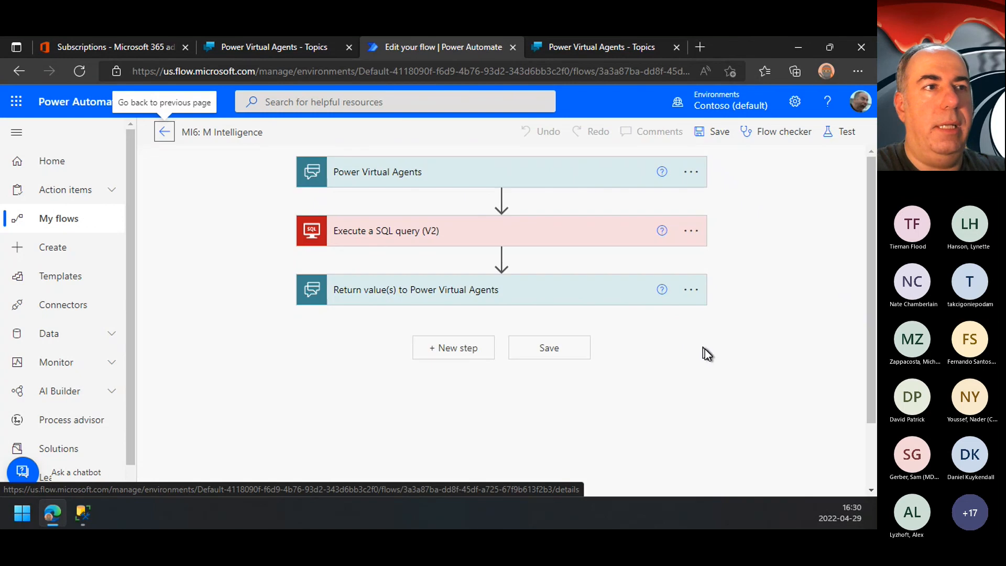
pyautogui.click(474, 237)
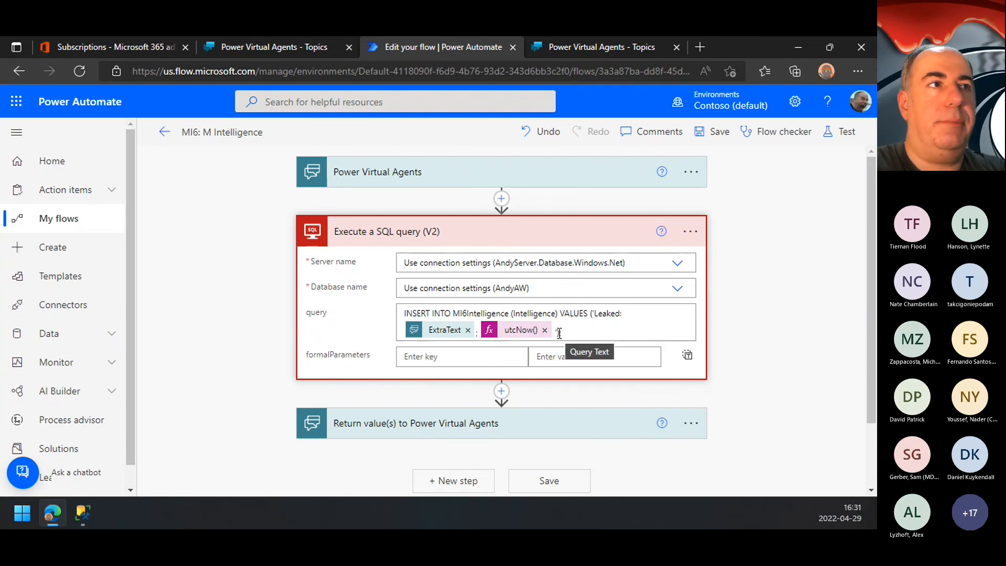
# Step: Return to Q Bot's MI6: M Briefing topic, switch to the slide show and advance to the Live Q & Andy slide
pyautogui.click(286, 48)
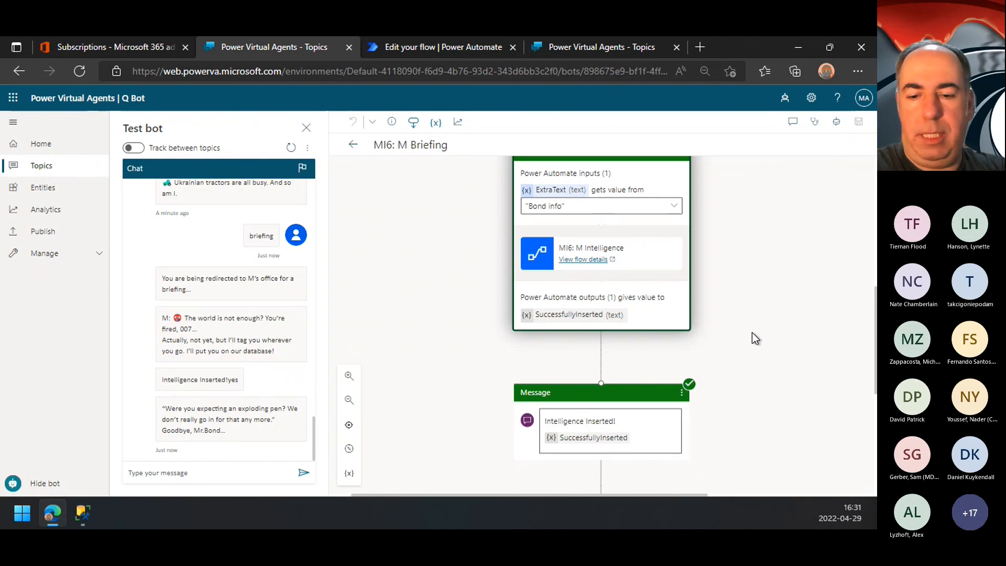
pyautogui.hotkey('alt', 'Tab')
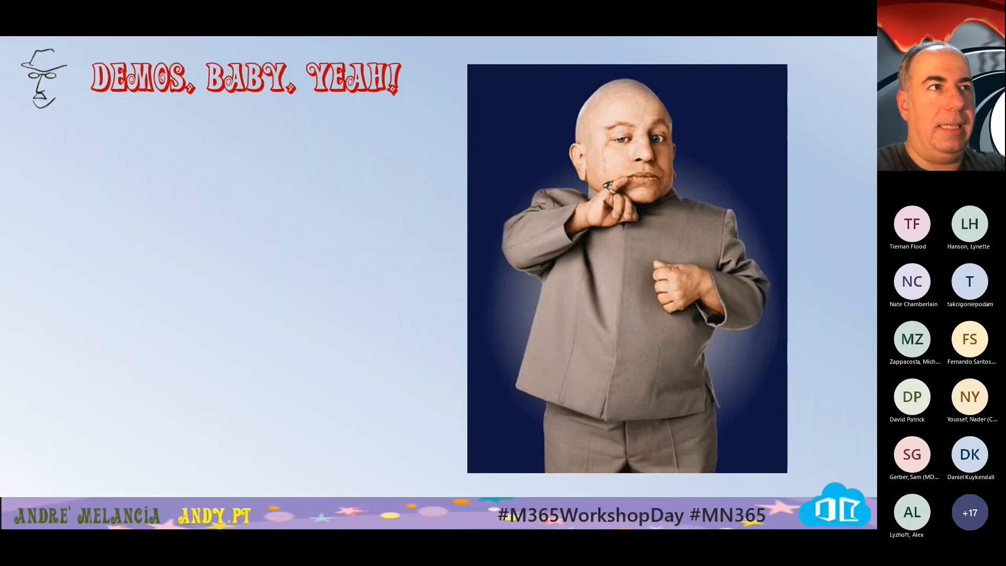
pyautogui.press('Right')
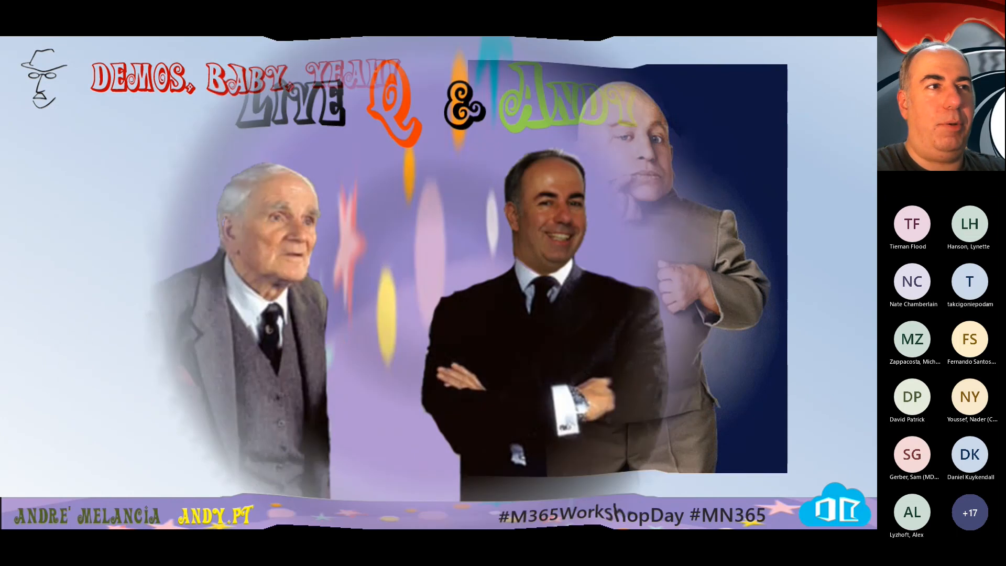